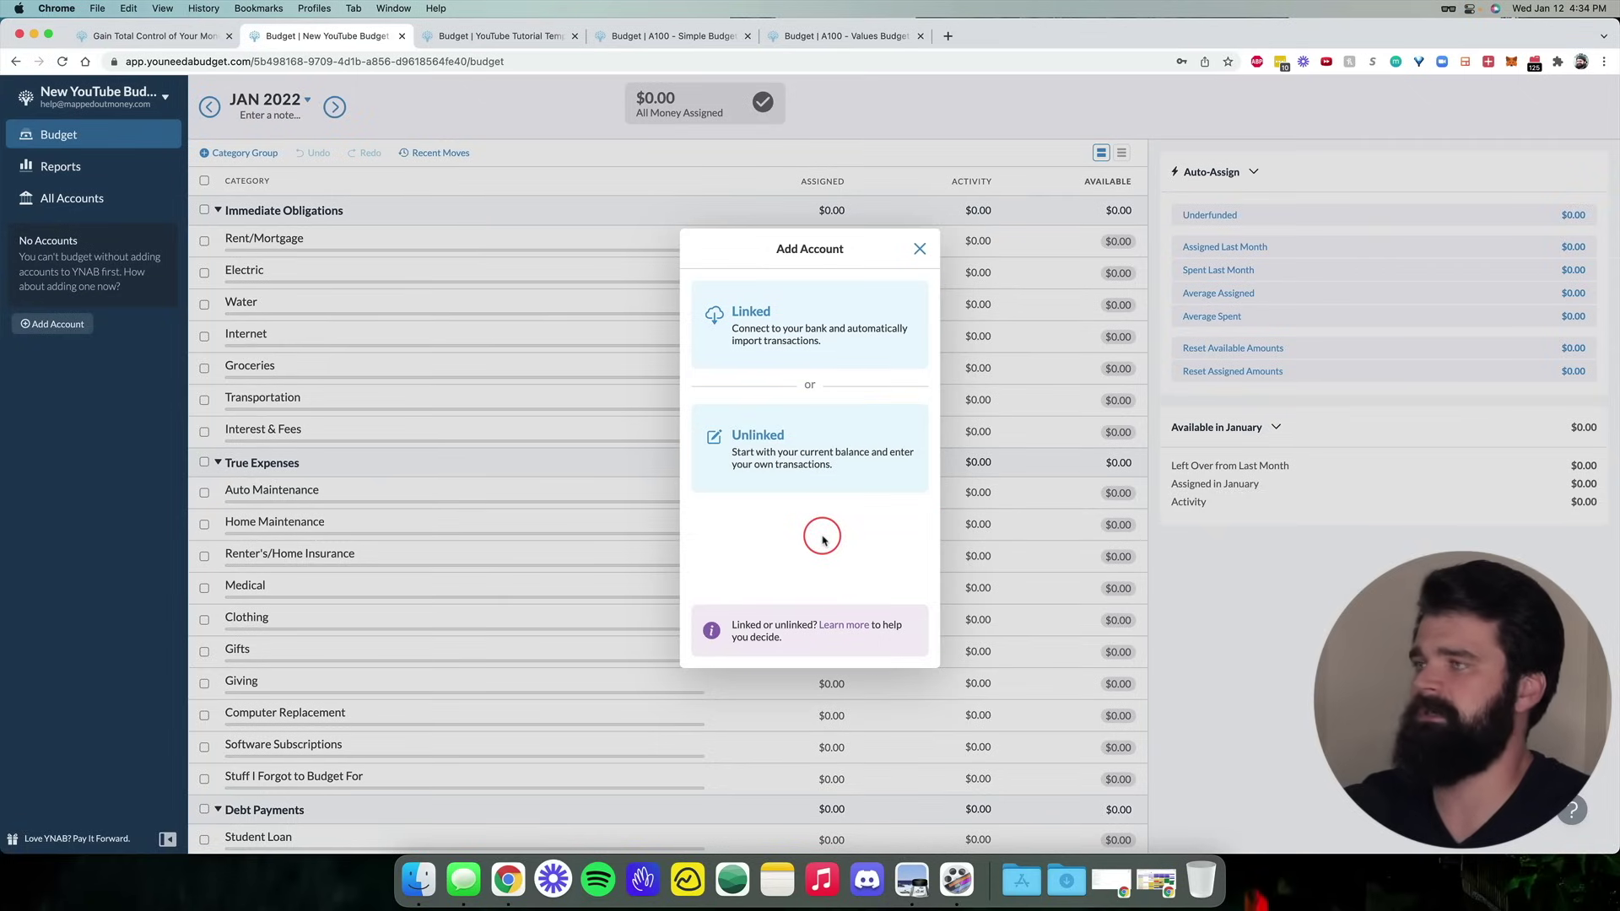
Switch to the YNAB Setup Checklist 2022 PDF in Preview and review the account setup items 3 to 6
key(ctrl+Right)
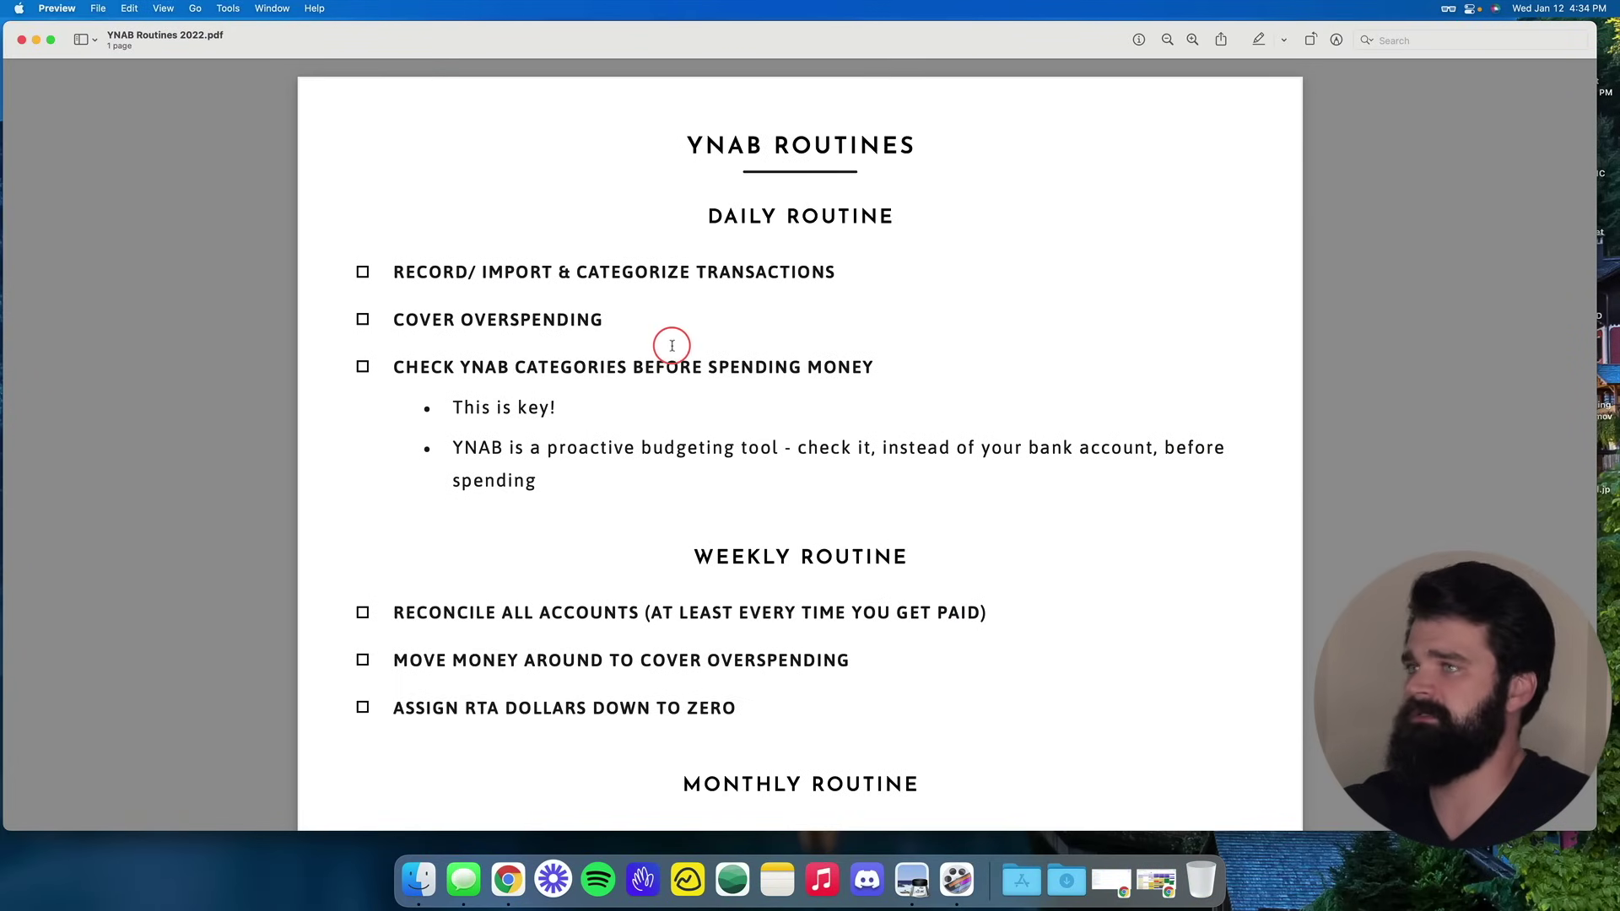
key(ctrl+Up)
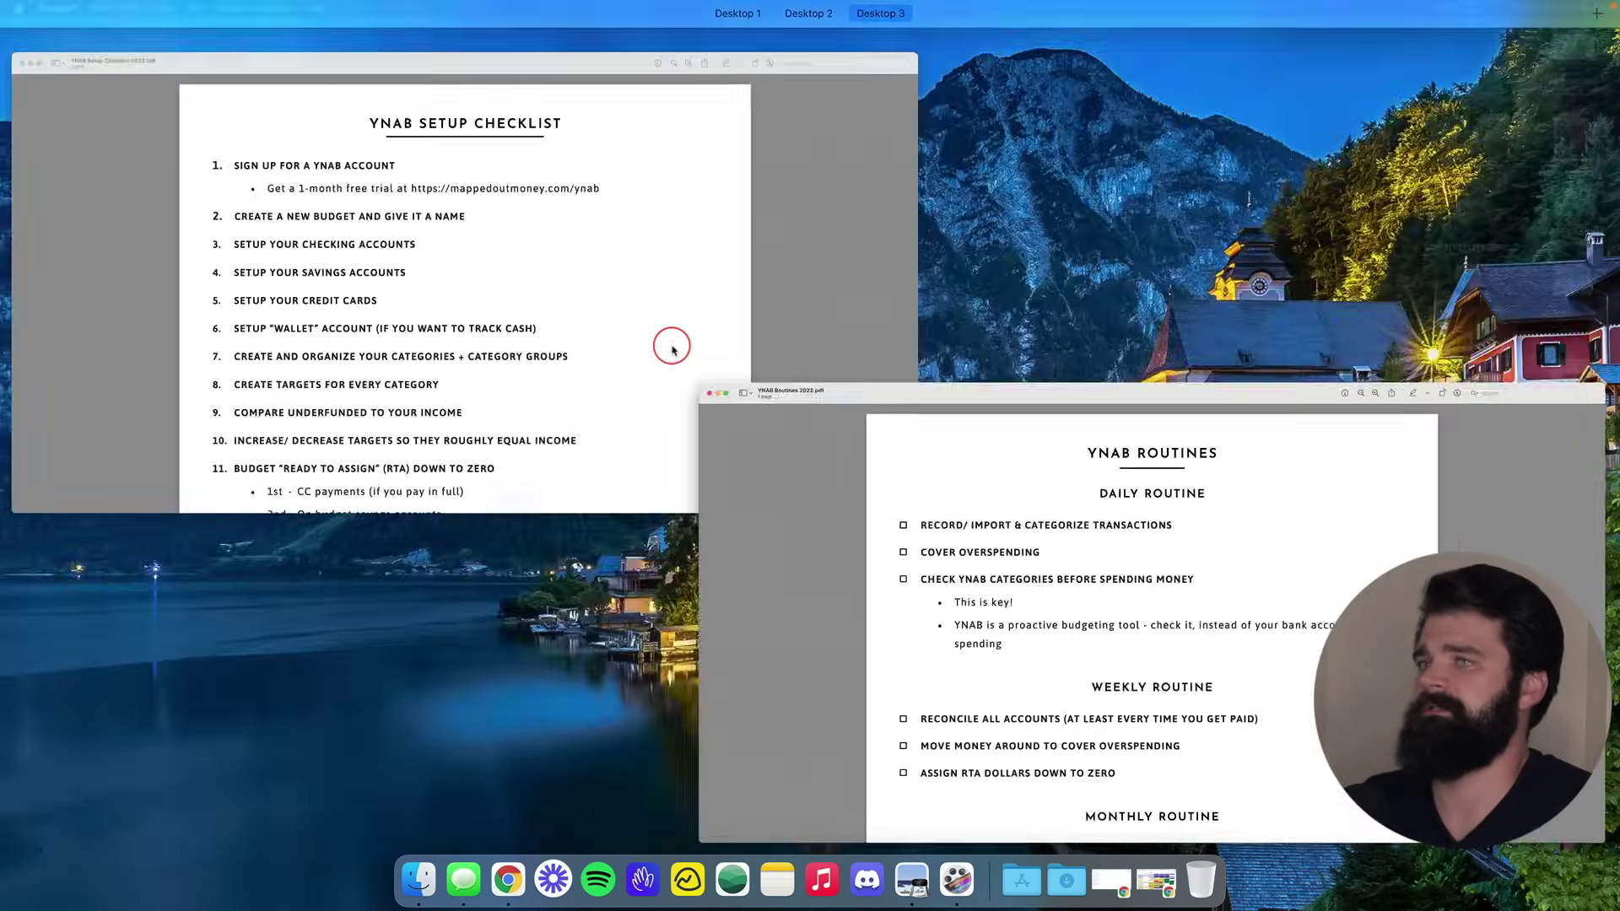
click(570, 283)
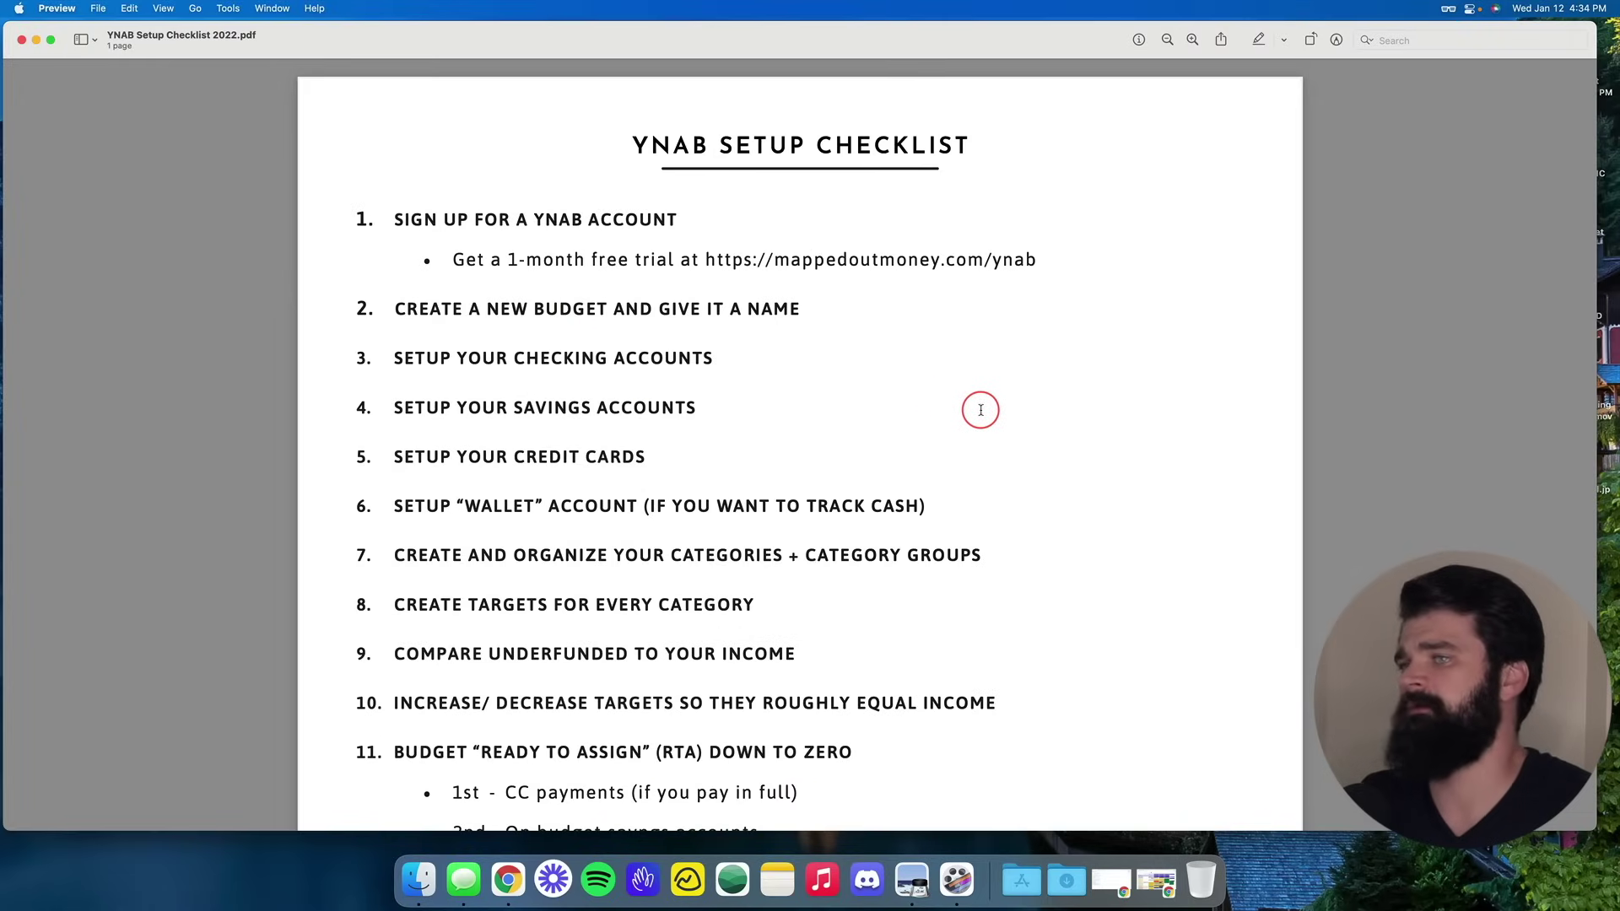
scroll(953, 412, down, 2)
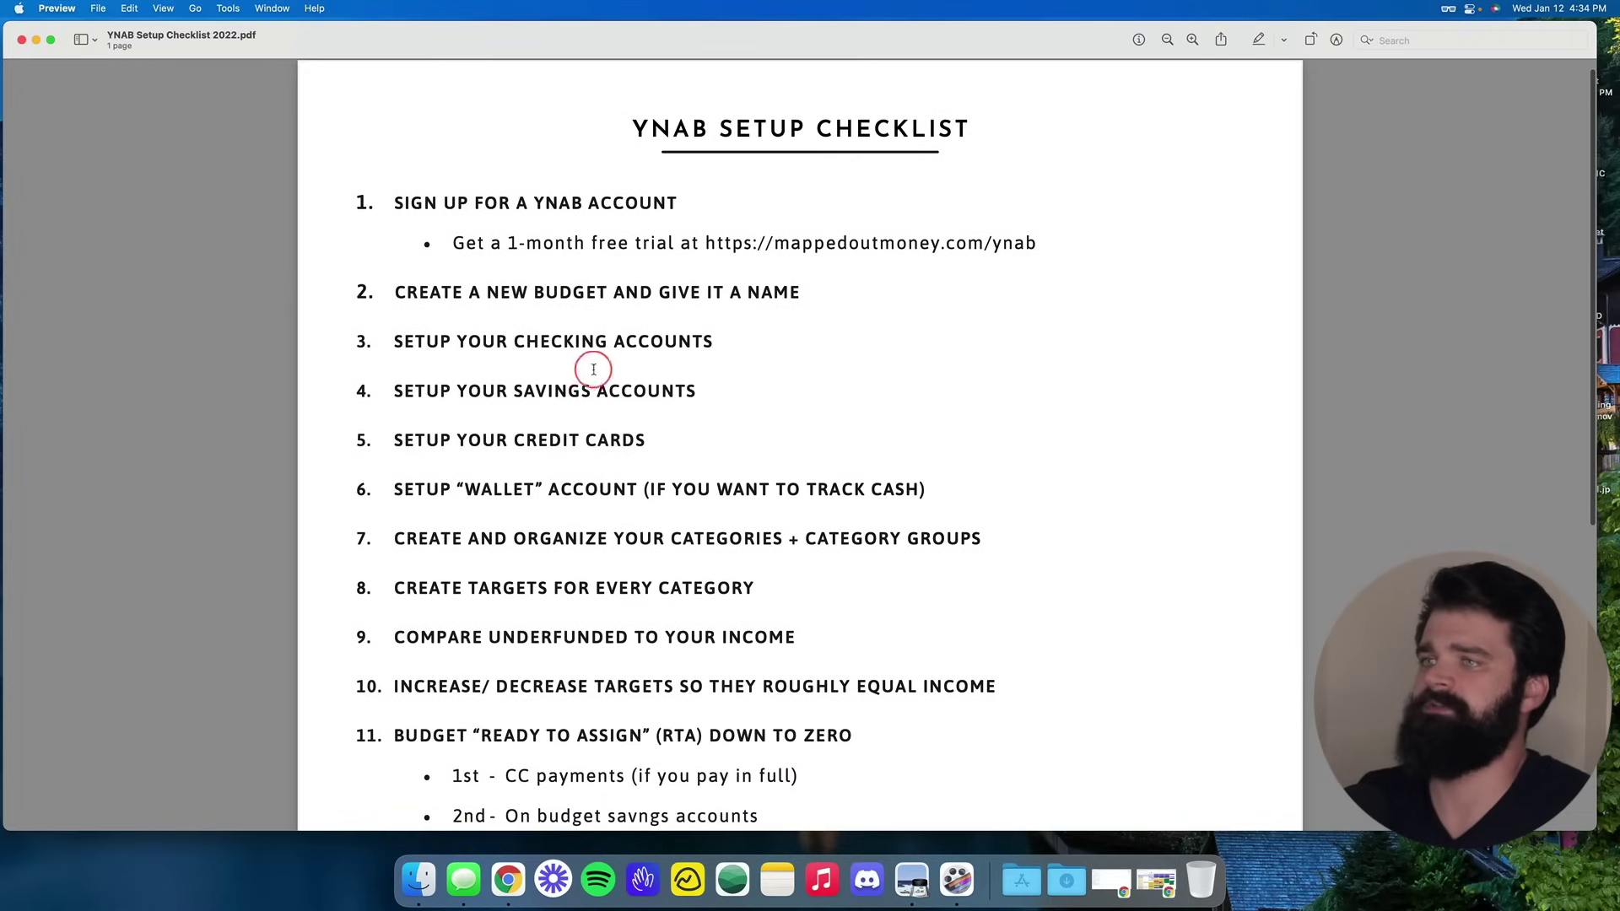
drag(383, 336, 962, 489)
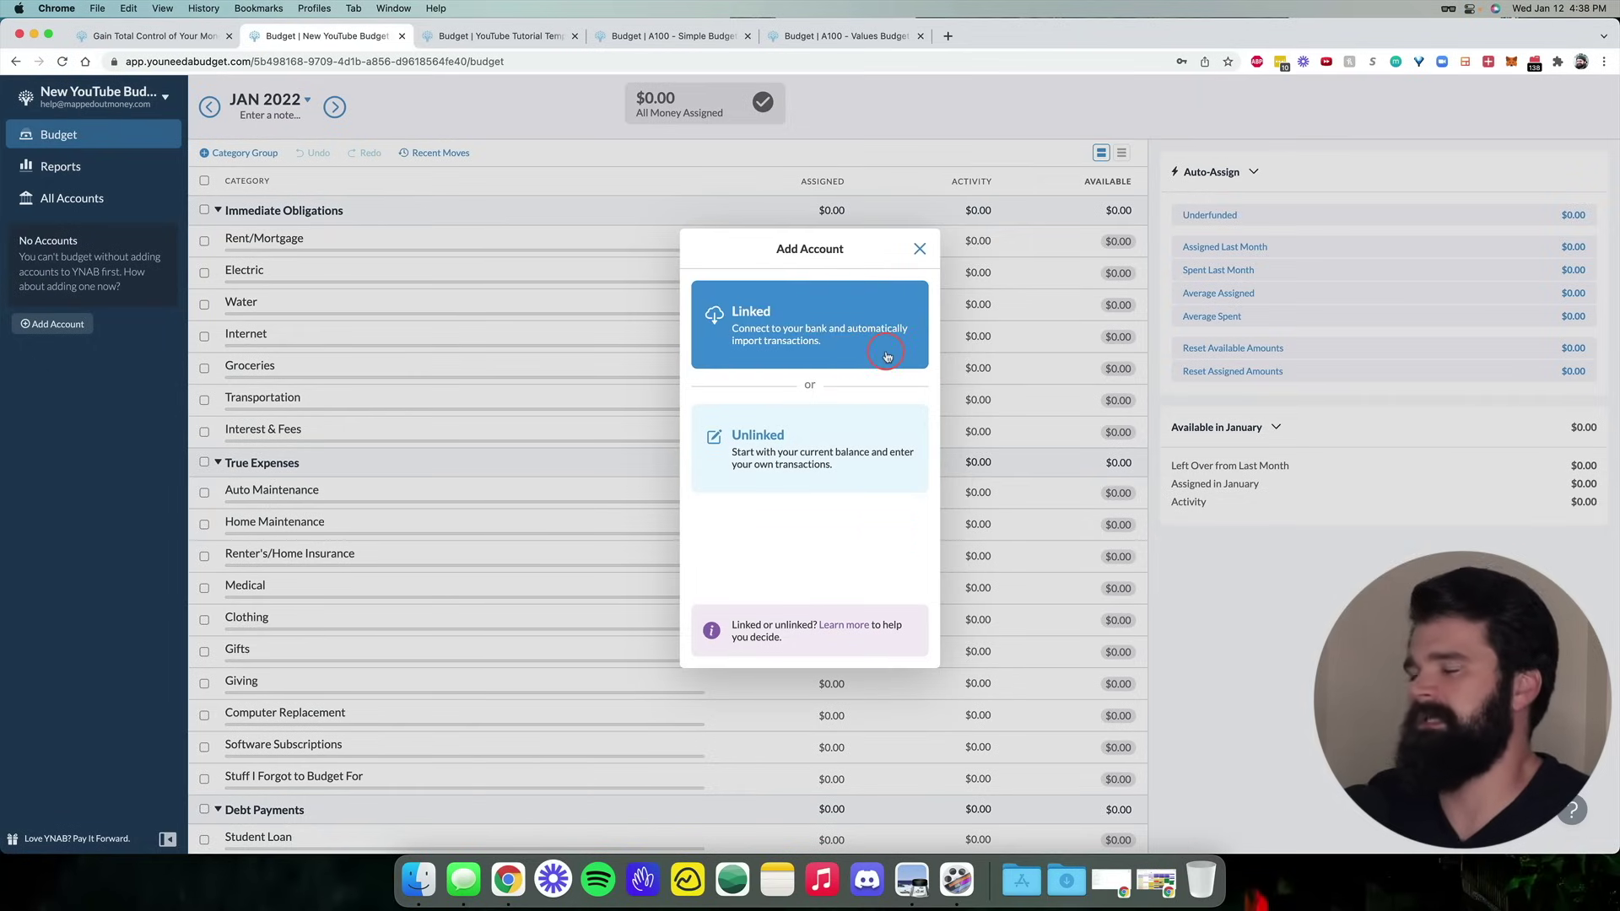
Back in YNAB in Chrome, start a new linked account connection, agree to Plaid's terms and select Chase as the bank
click(854, 344)
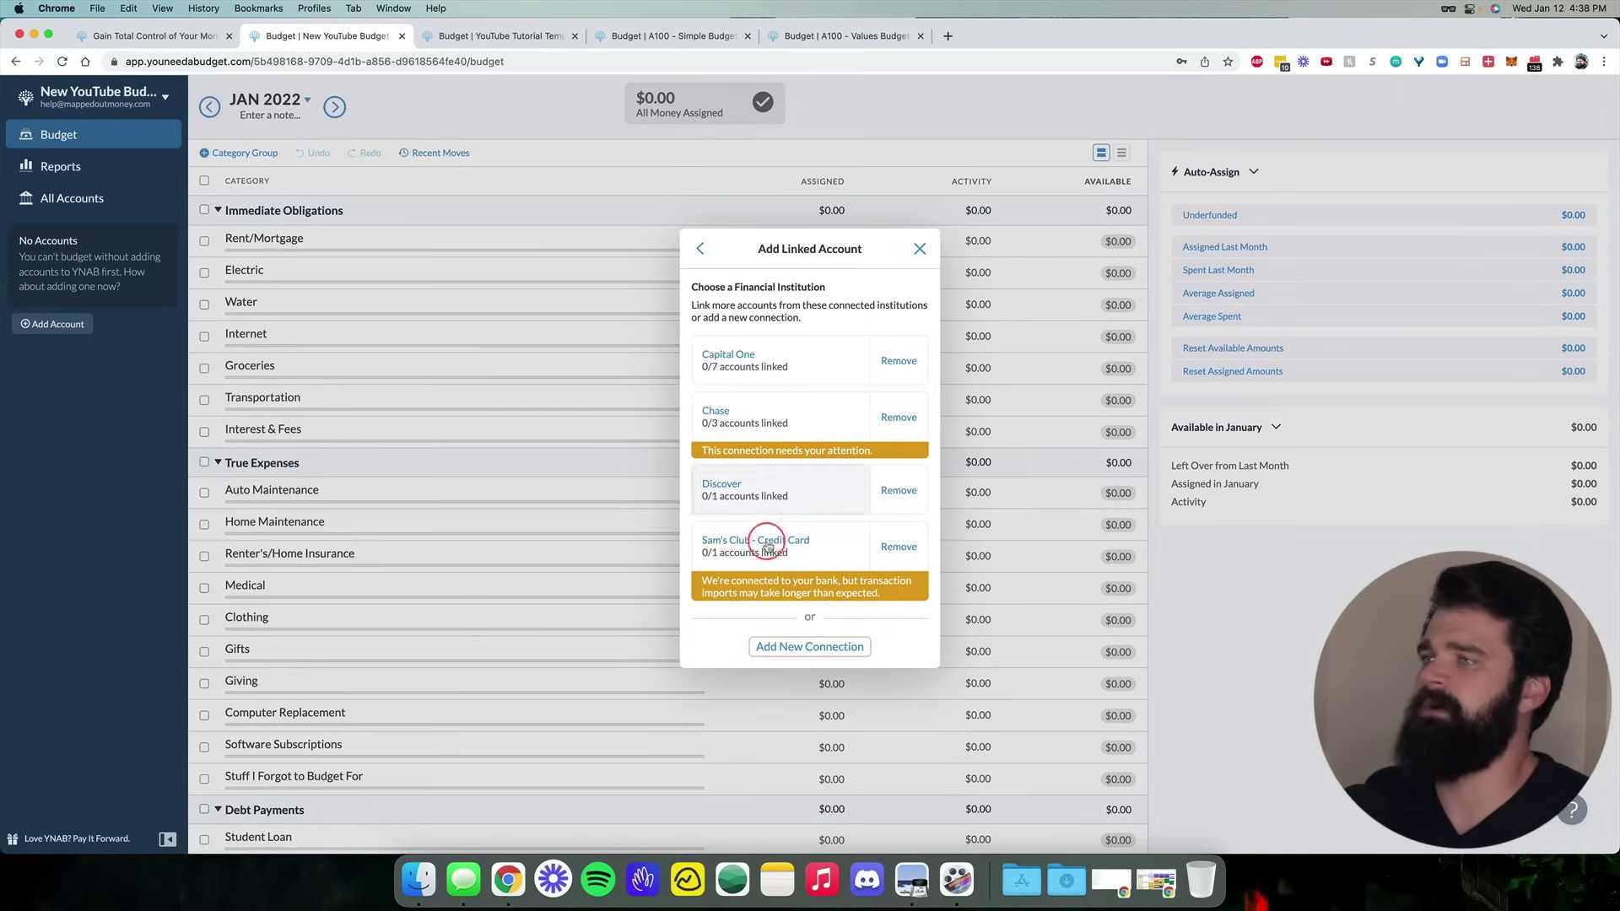
scroll(813, 536, down, 1)
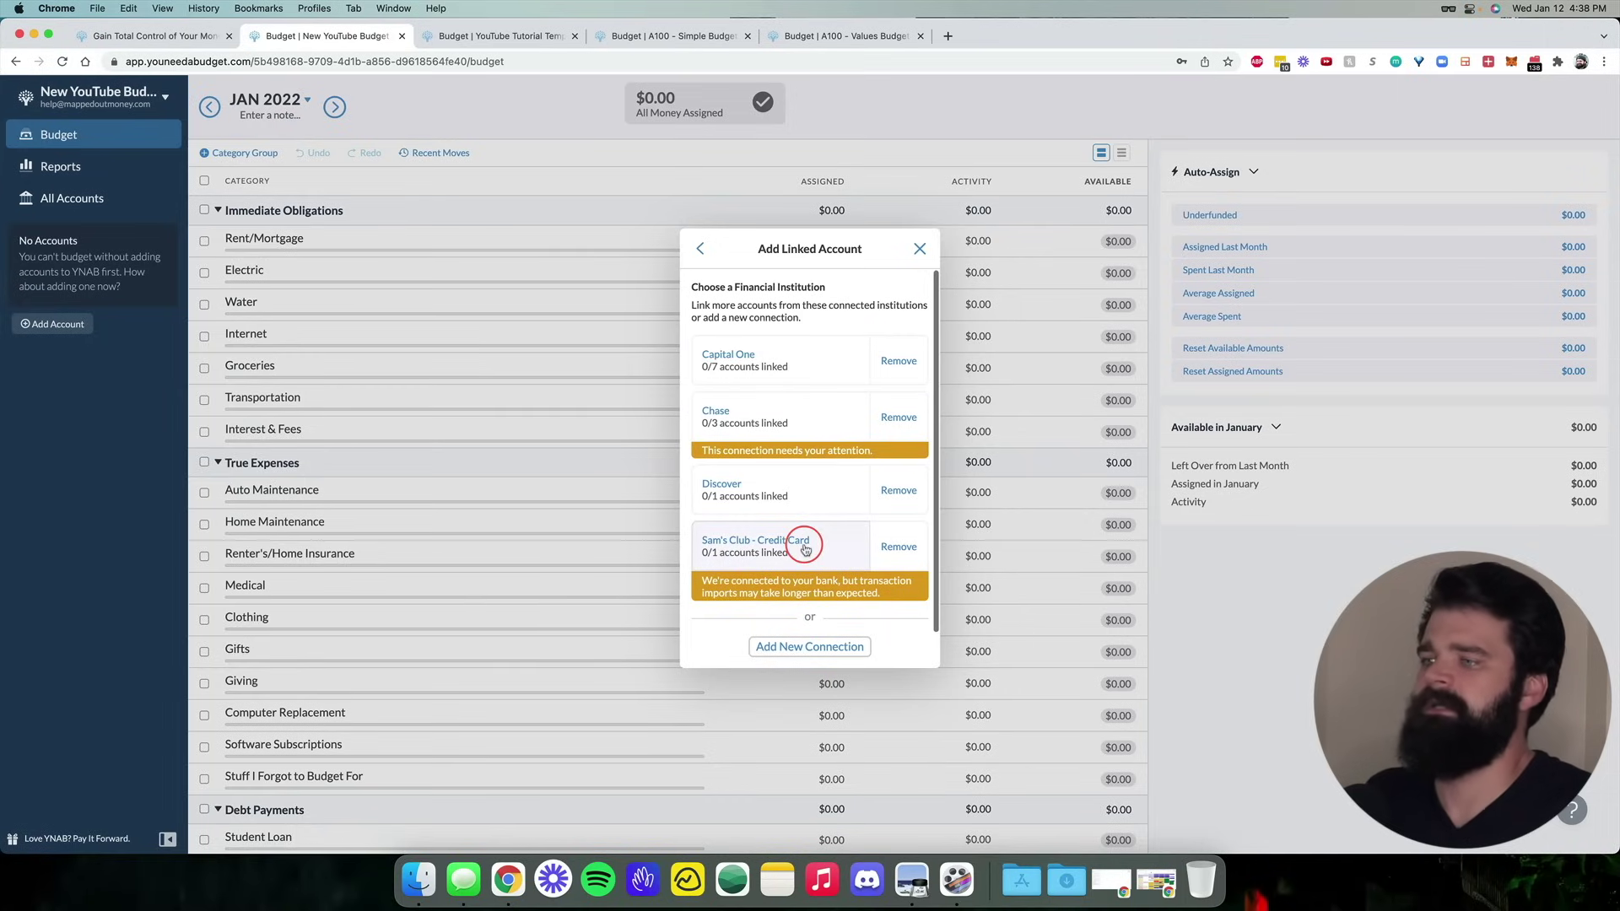
click(821, 609)
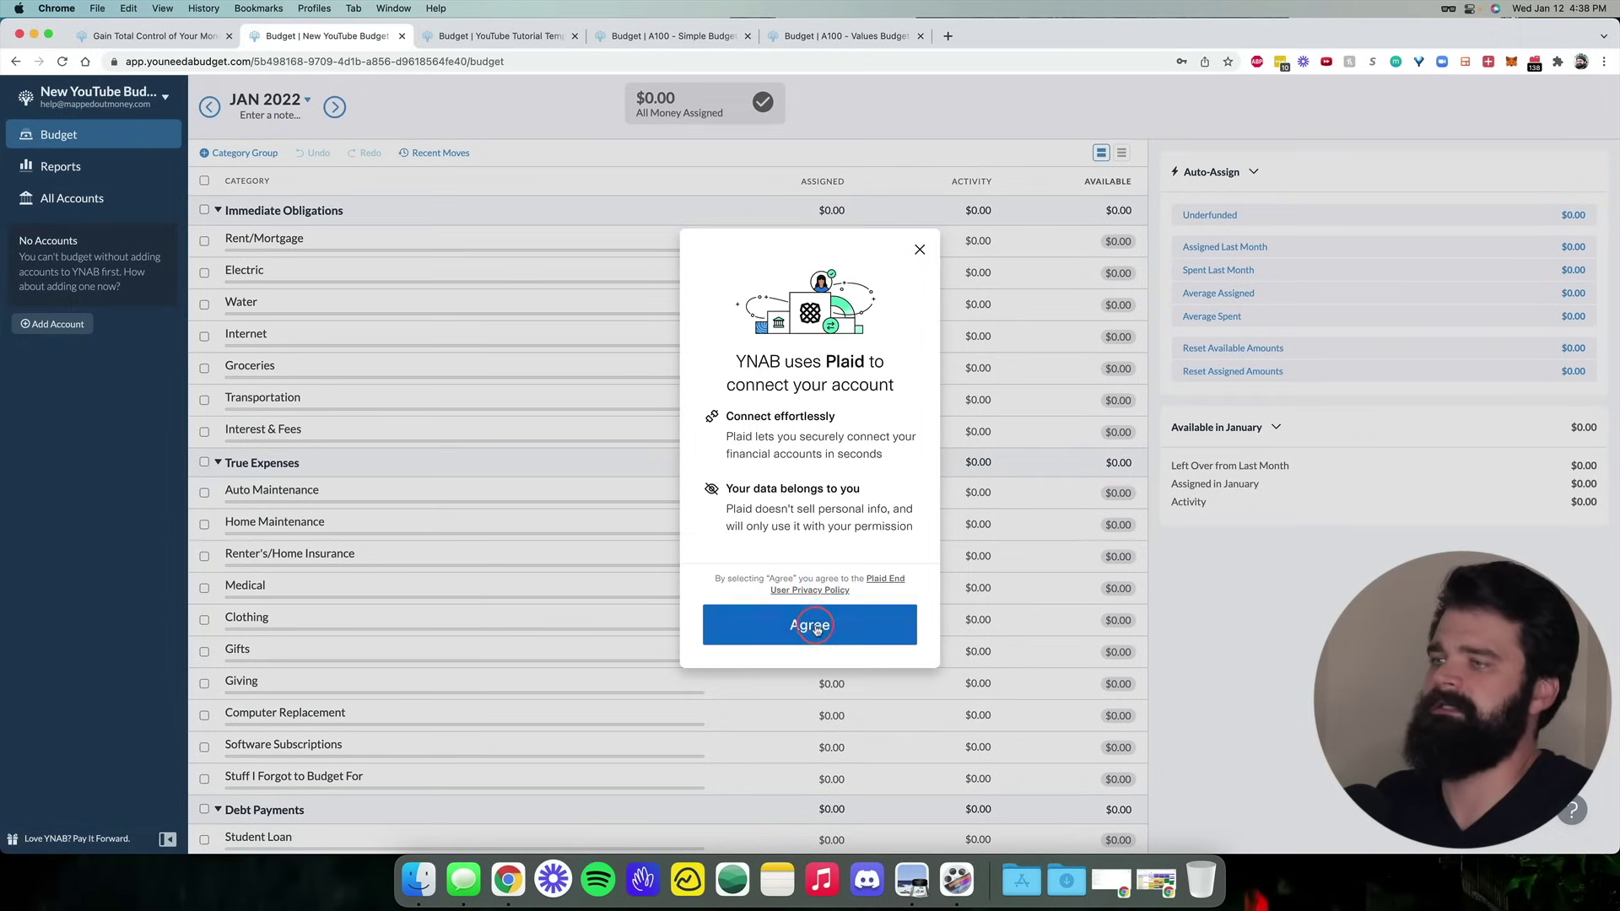
click(814, 626)
click(800, 325)
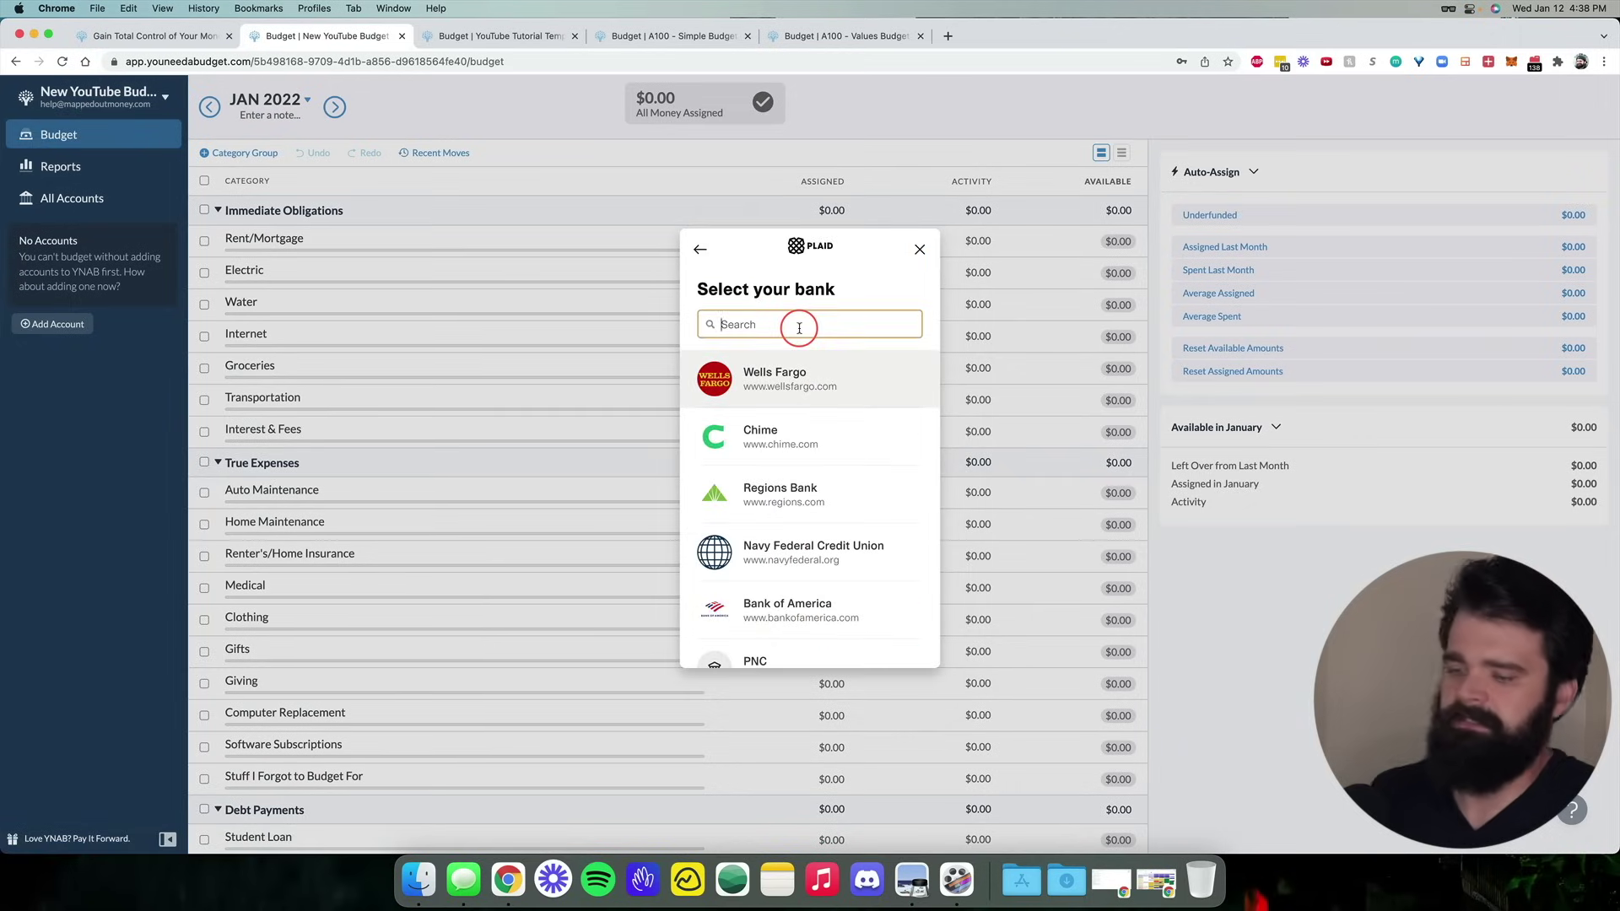
text(Chase)
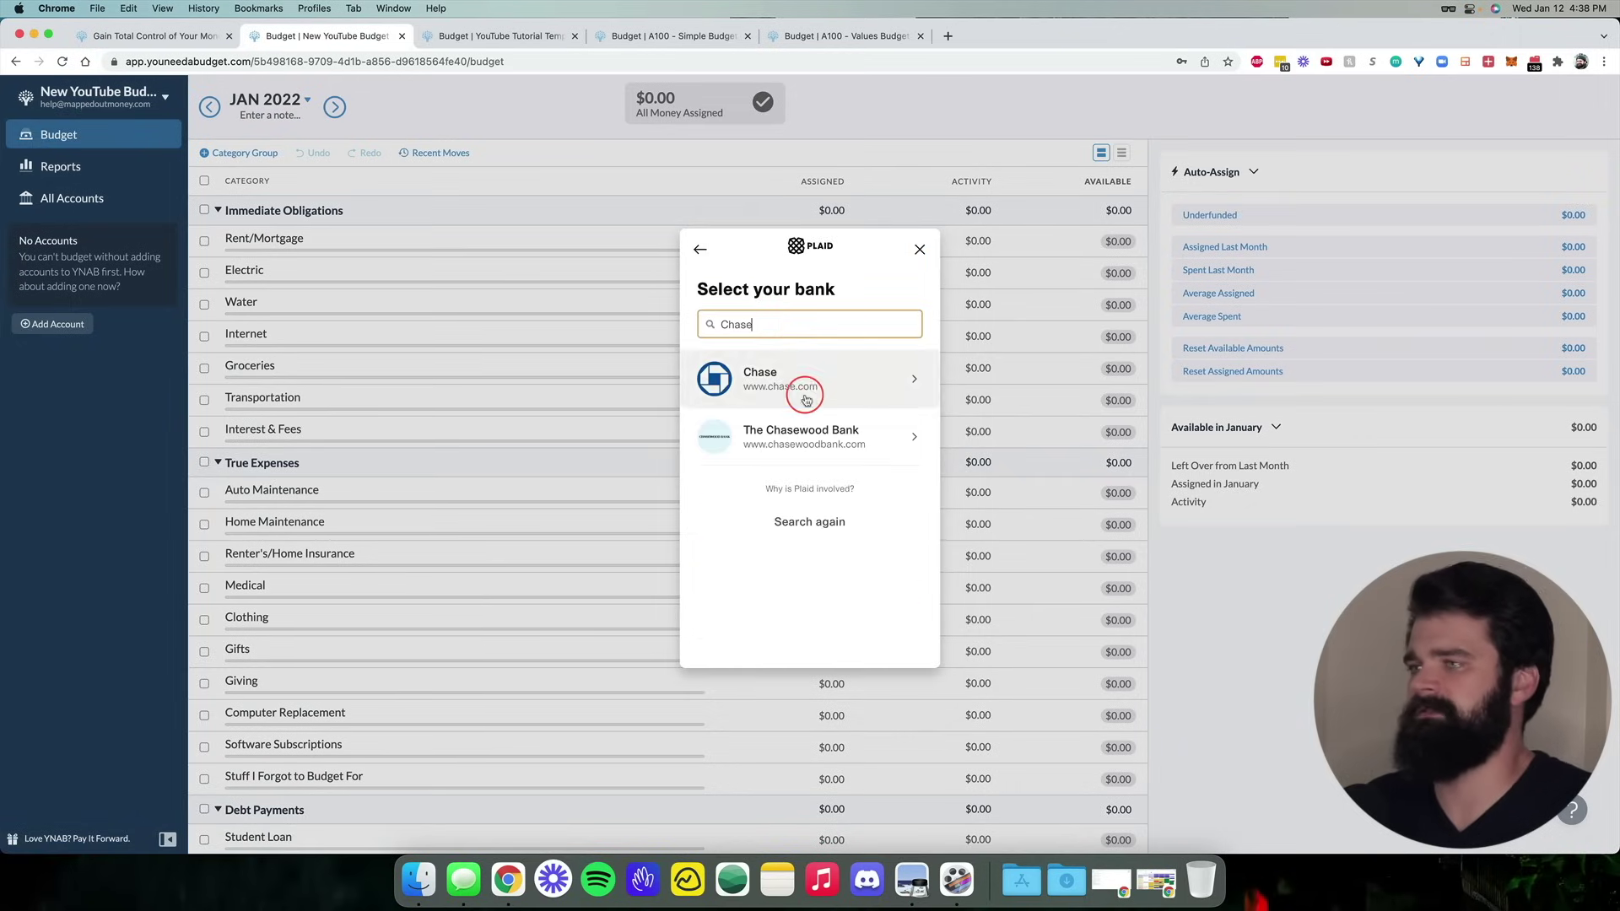
click(804, 392)
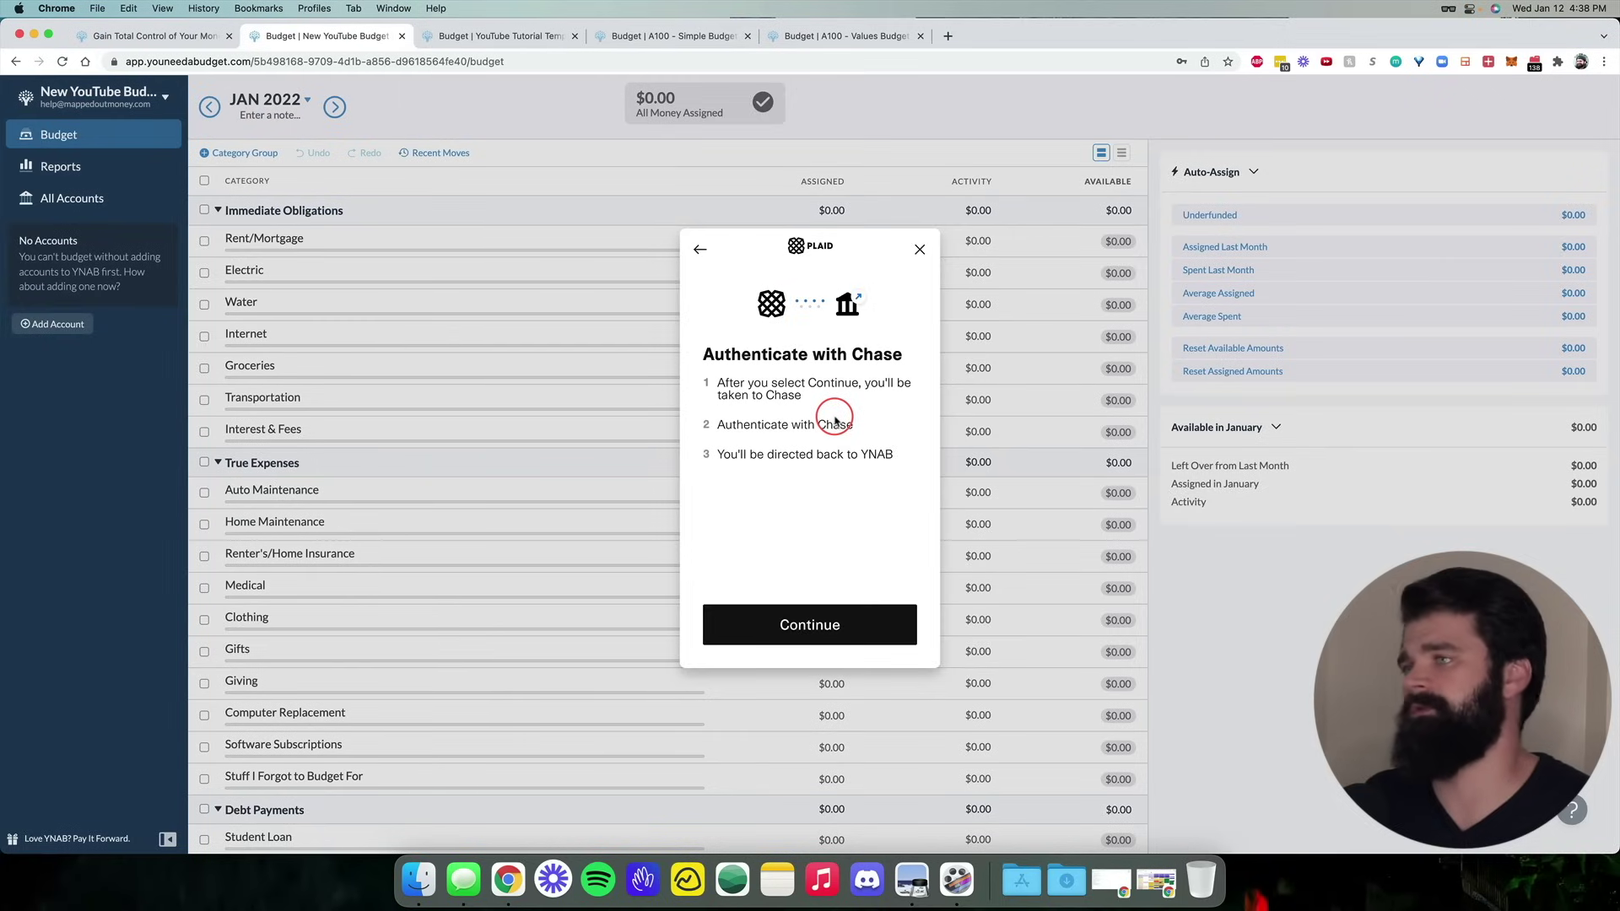
Continue to the Chase authentication, sign in and authorize access, and finish the bank connection
click(837, 617)
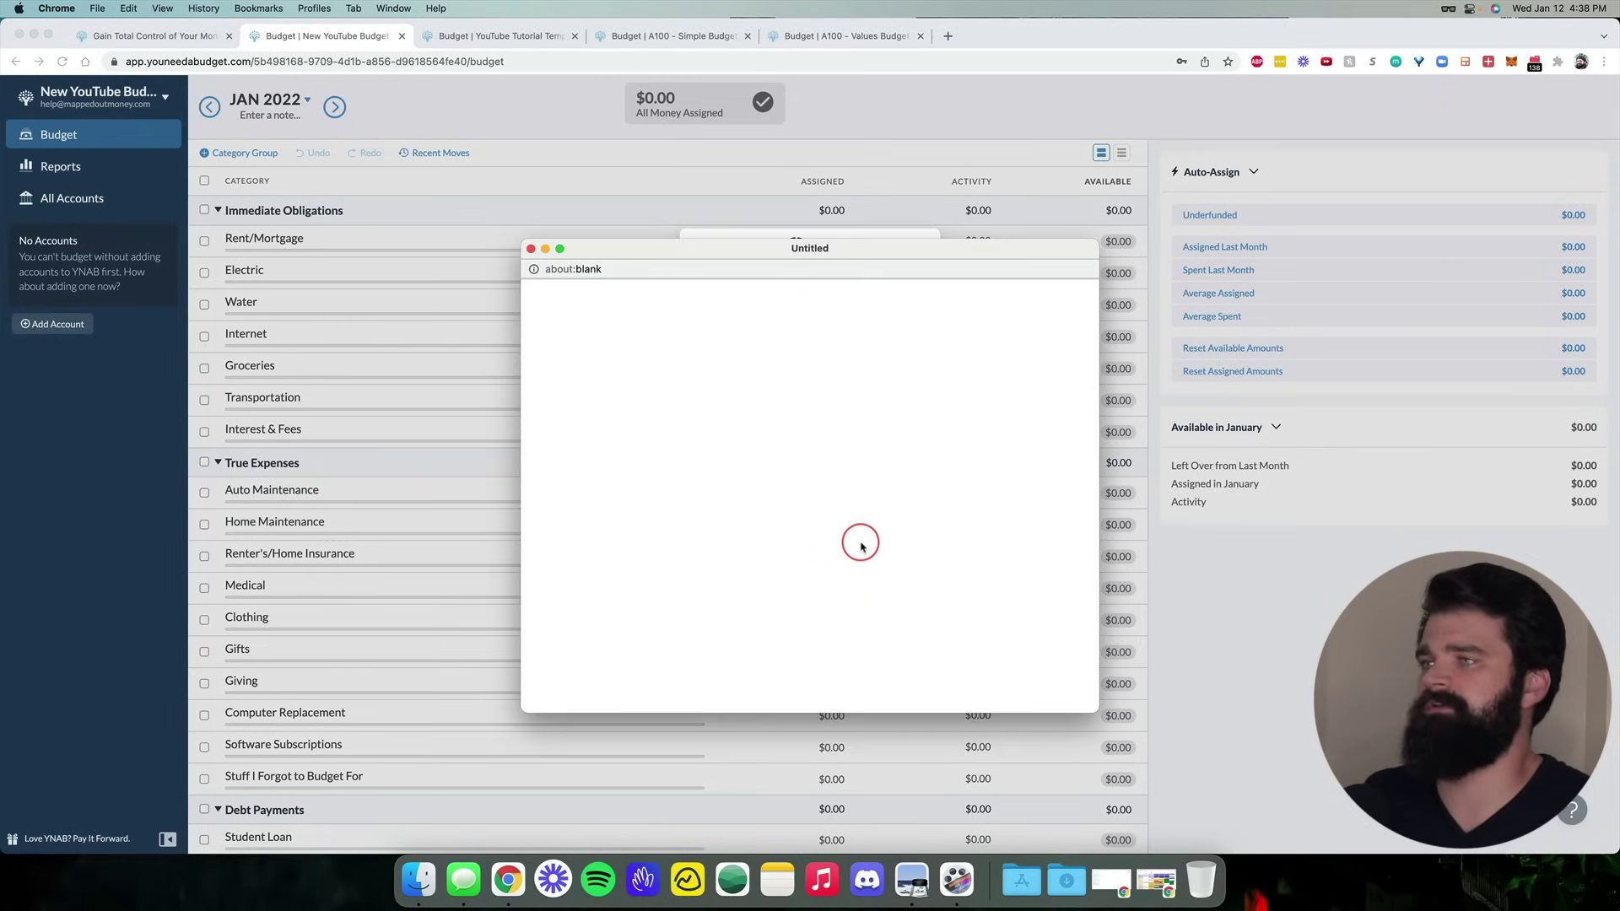
click(835, 606)
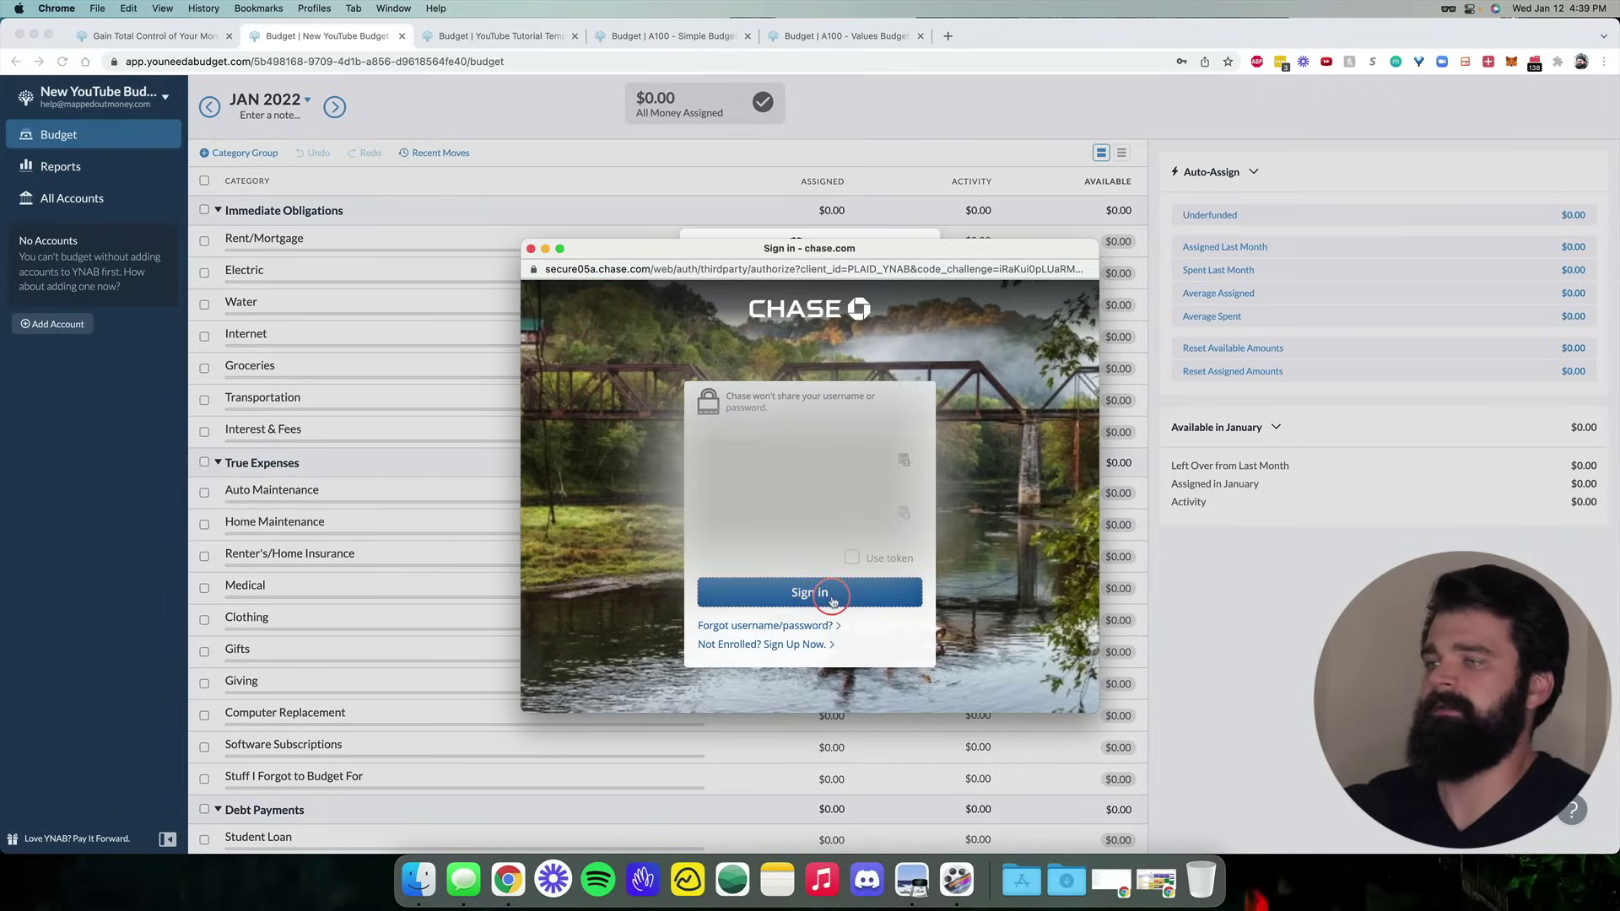
click(1024, 691)
click(1024, 693)
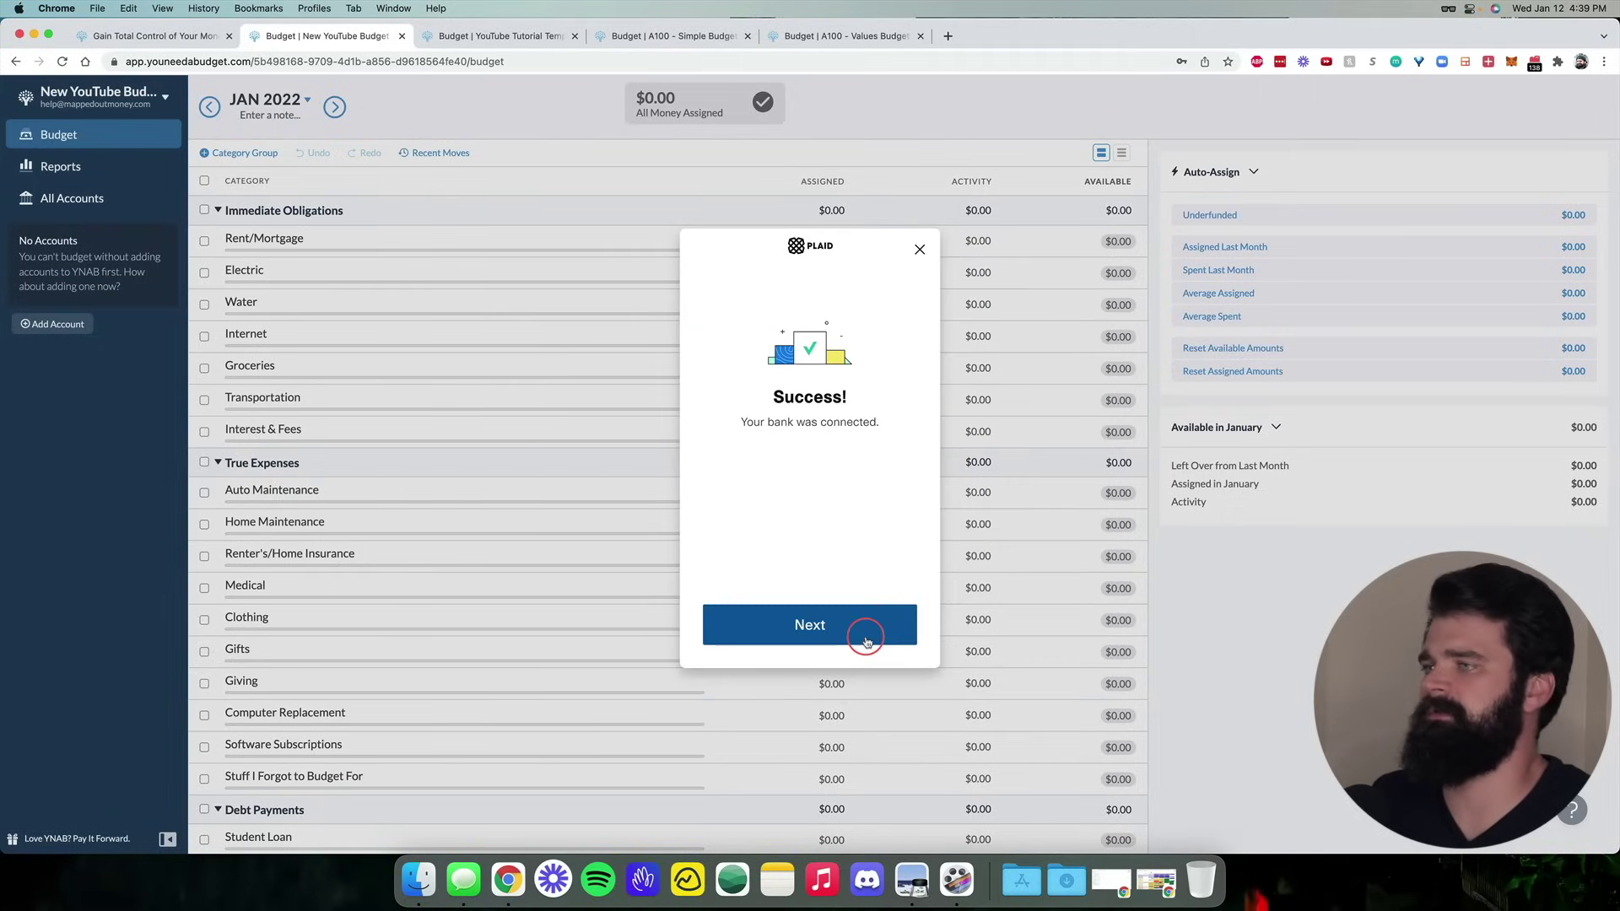
click(865, 637)
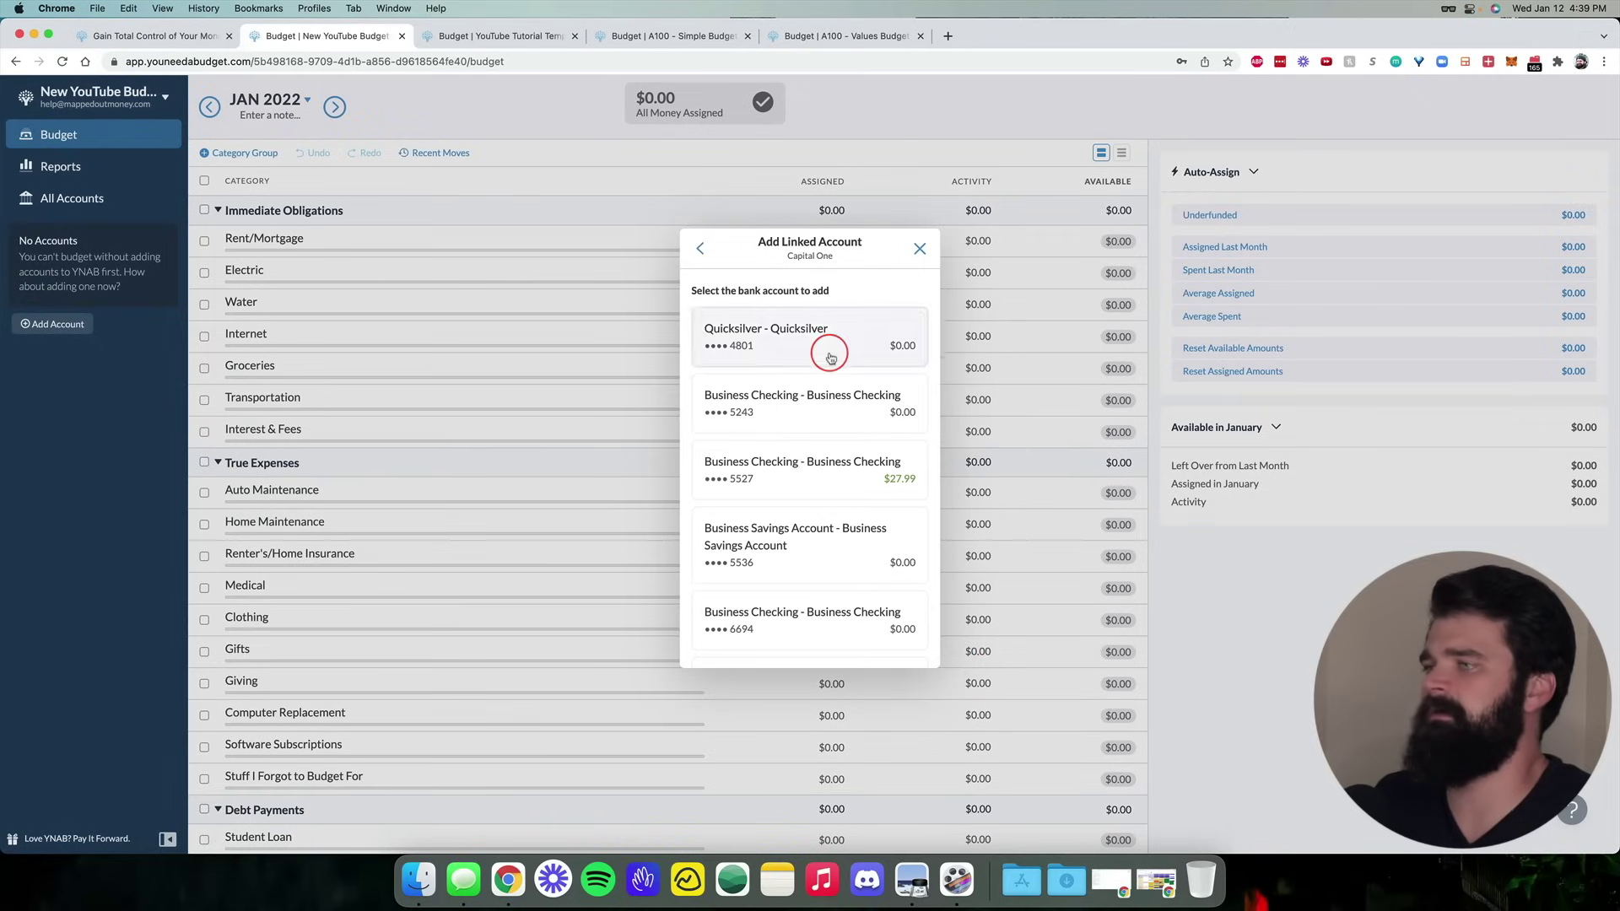
Choose the Capital One business checking account holding $27.99 and nickname it Main Checking
scroll(830, 355, down, 3)
scroll(832, 359, up, 3)
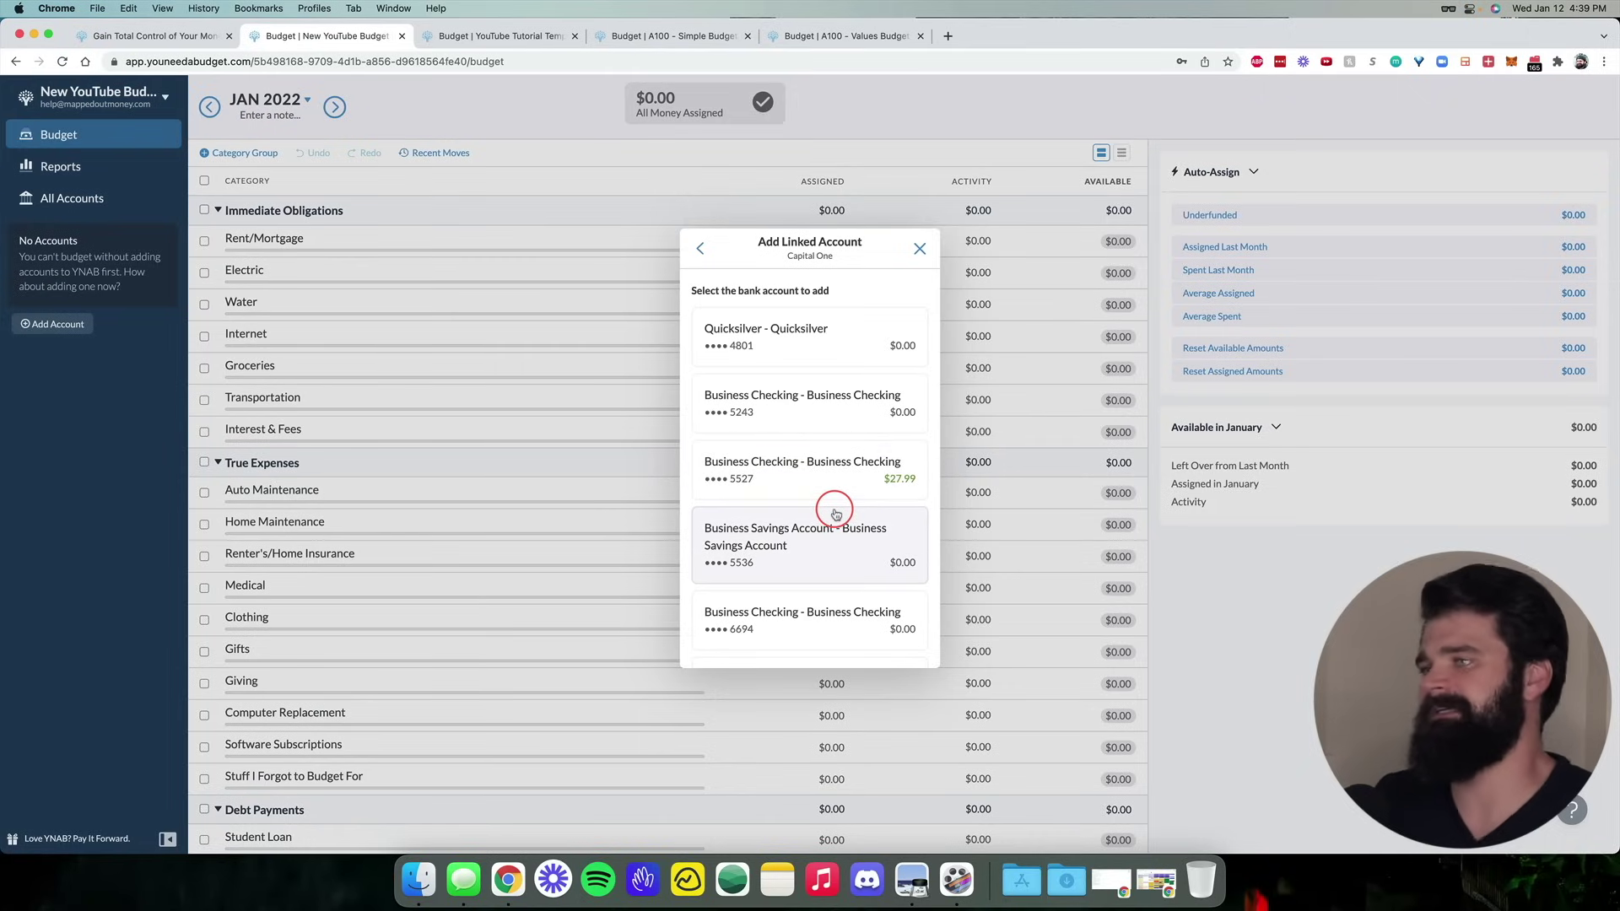
scroll(829, 353, down, 2)
scroll(832, 358, up, 2)
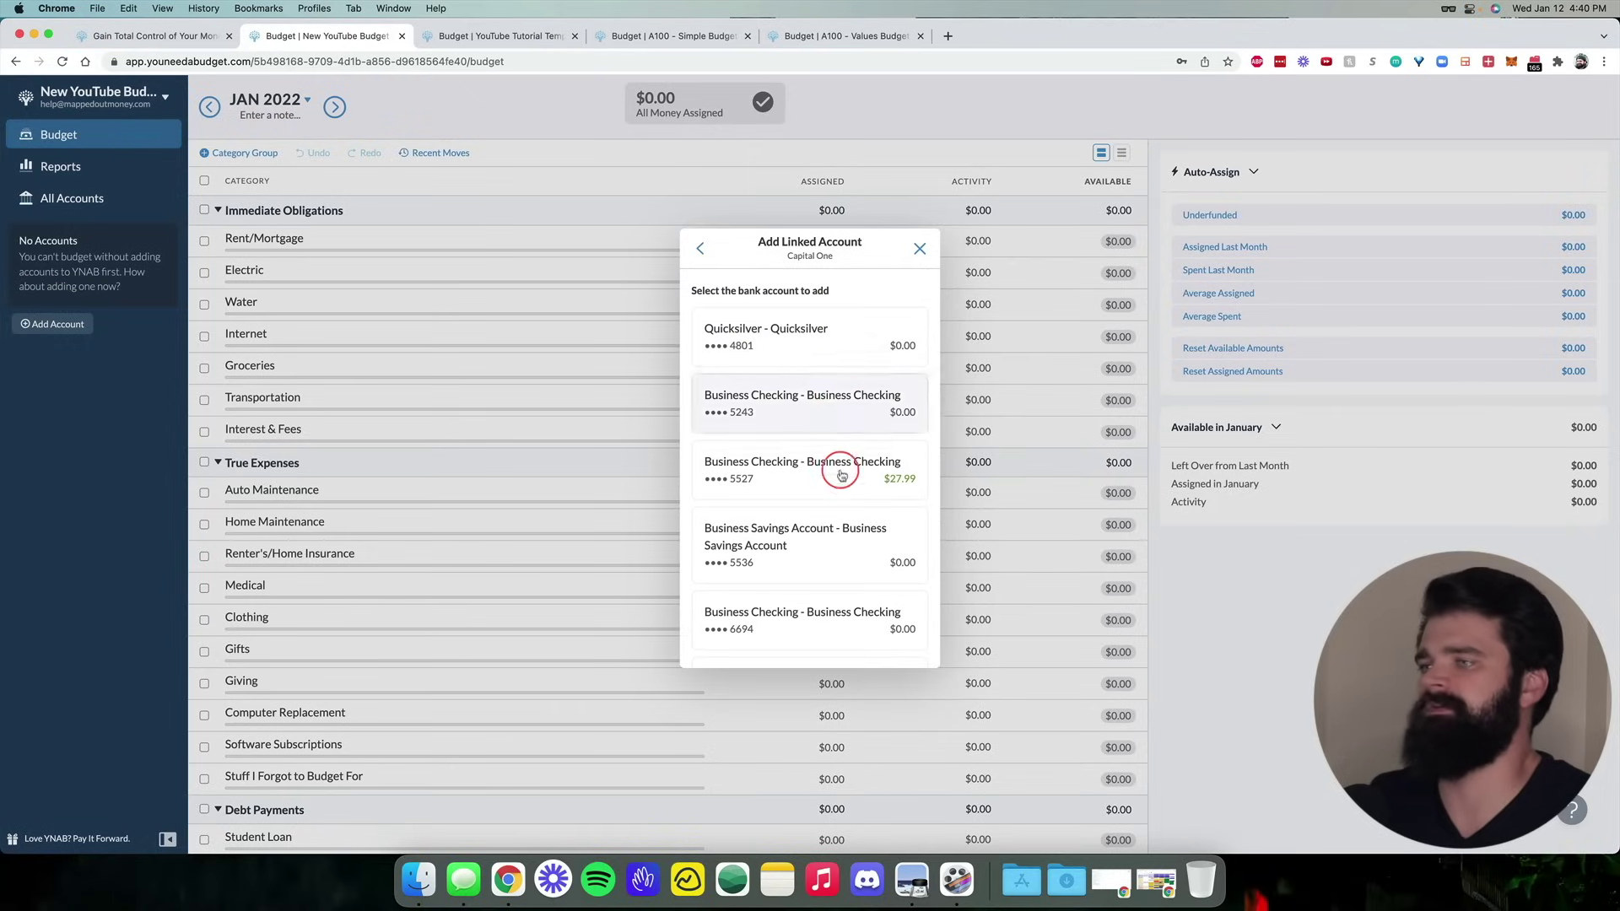
click(810, 471)
key(super+a)
text(Main Checking)
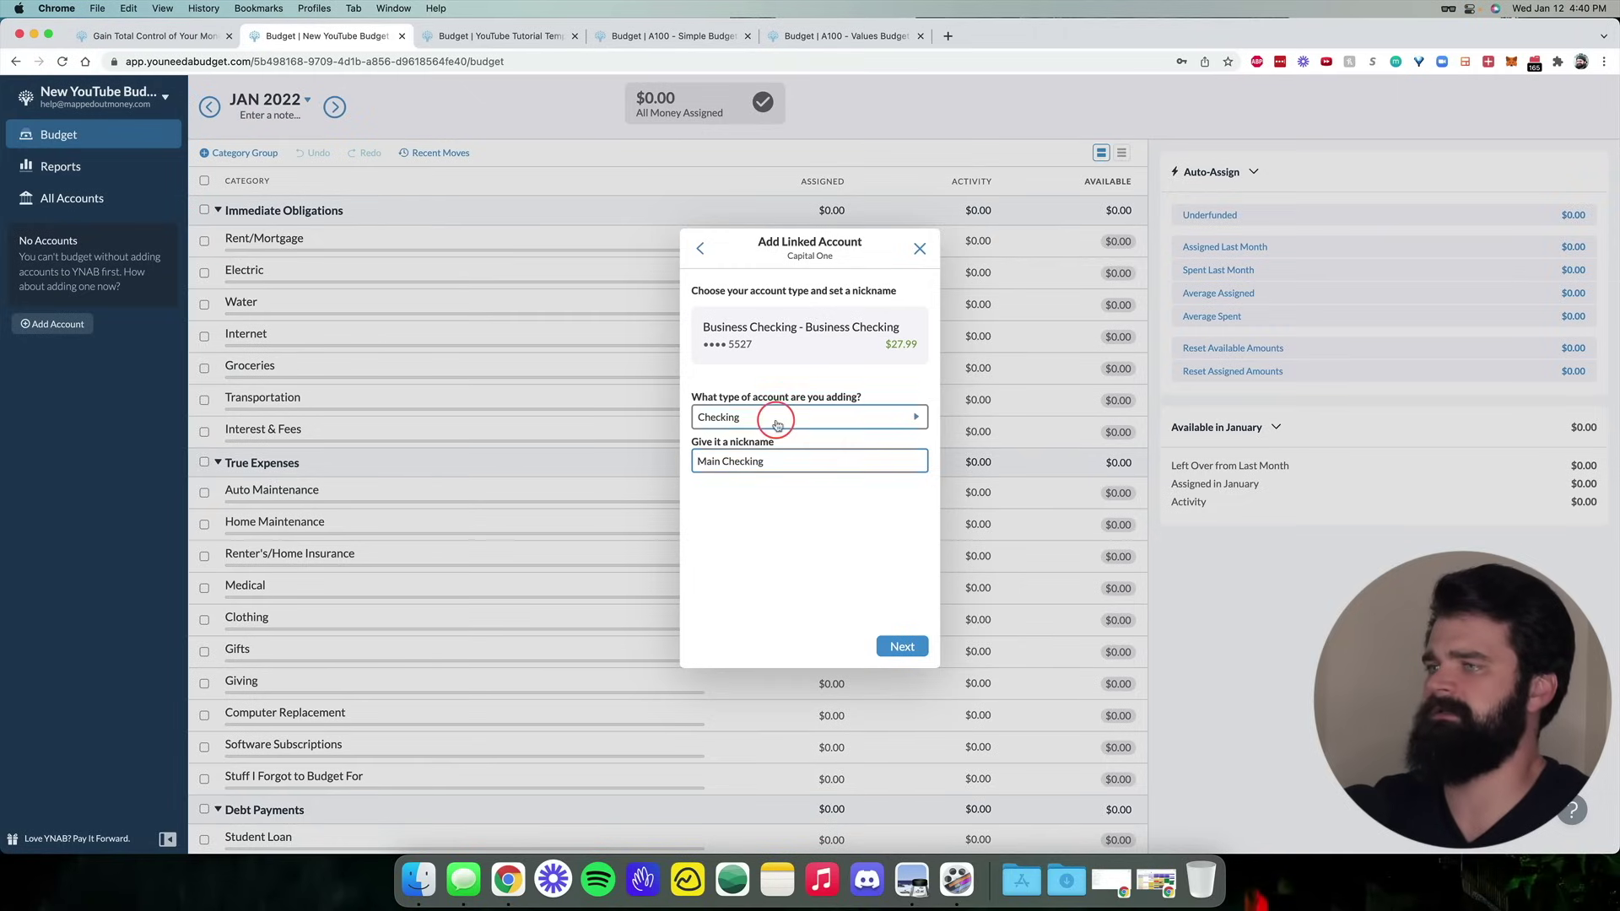
Set the linked account's type to Checking and save it to the budget
click(776, 424)
click(789, 354)
click(902, 646)
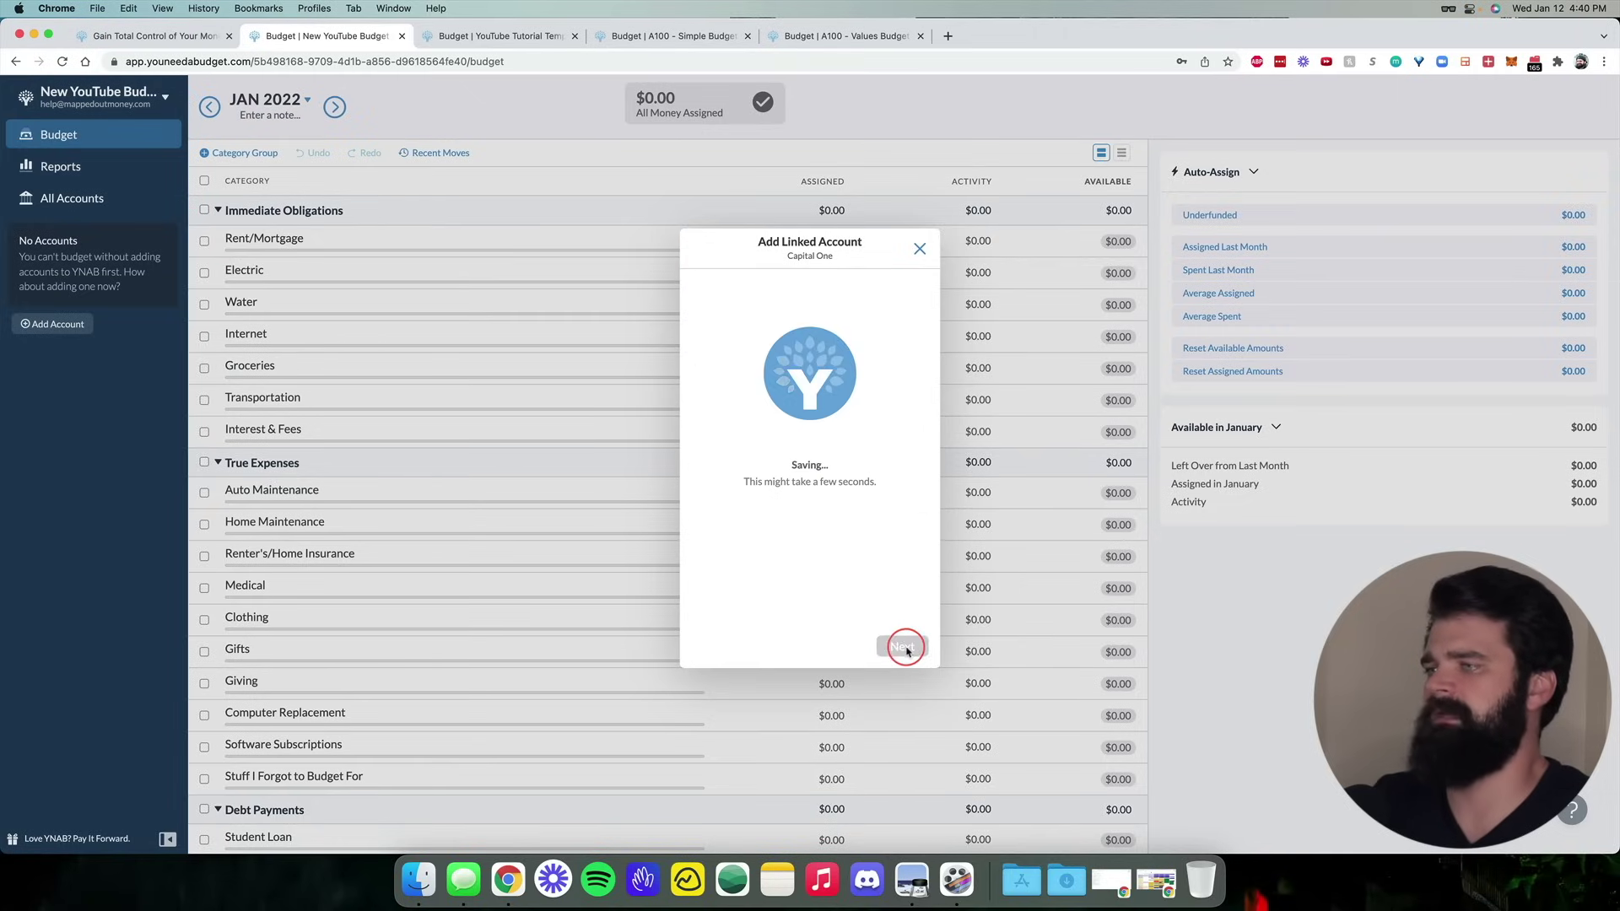
click(904, 647)
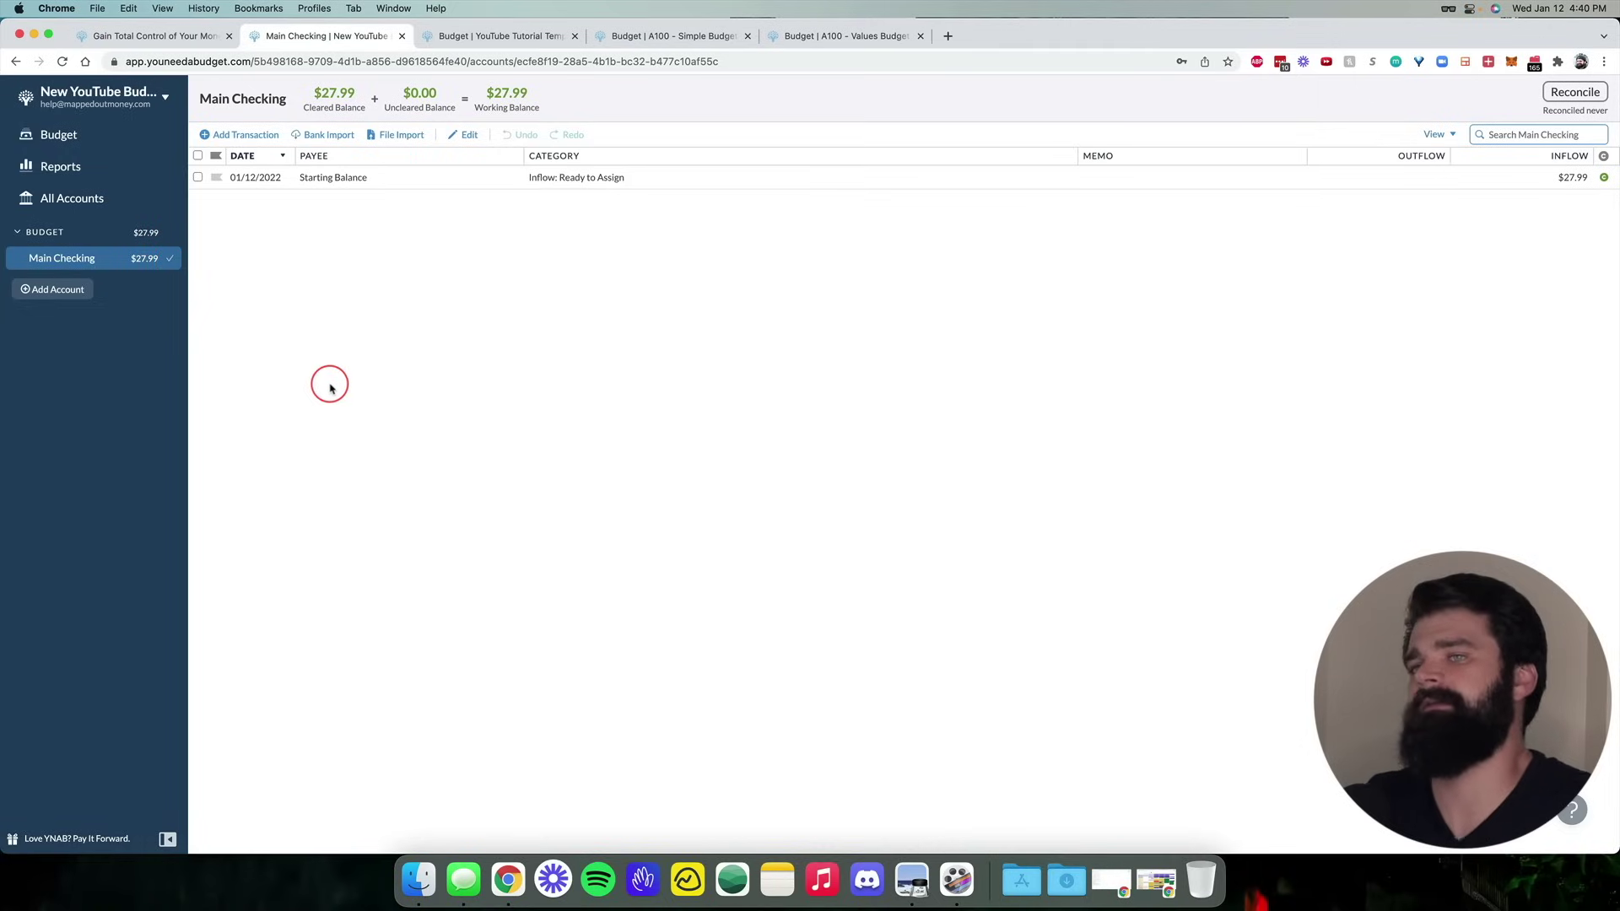
click(59, 289)
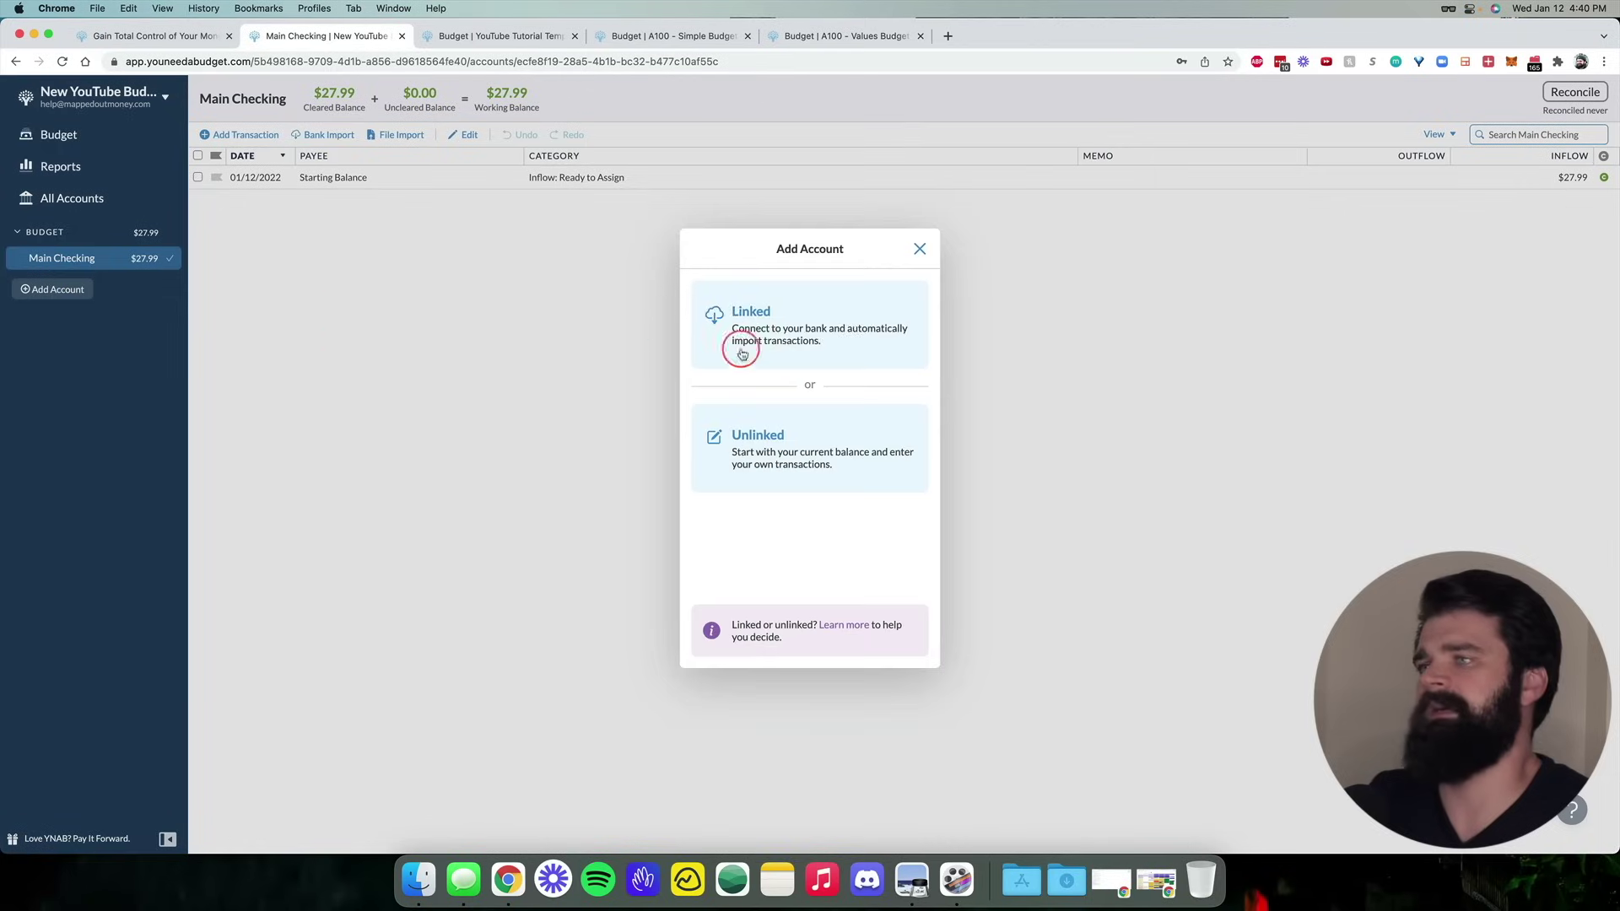
click(799, 342)
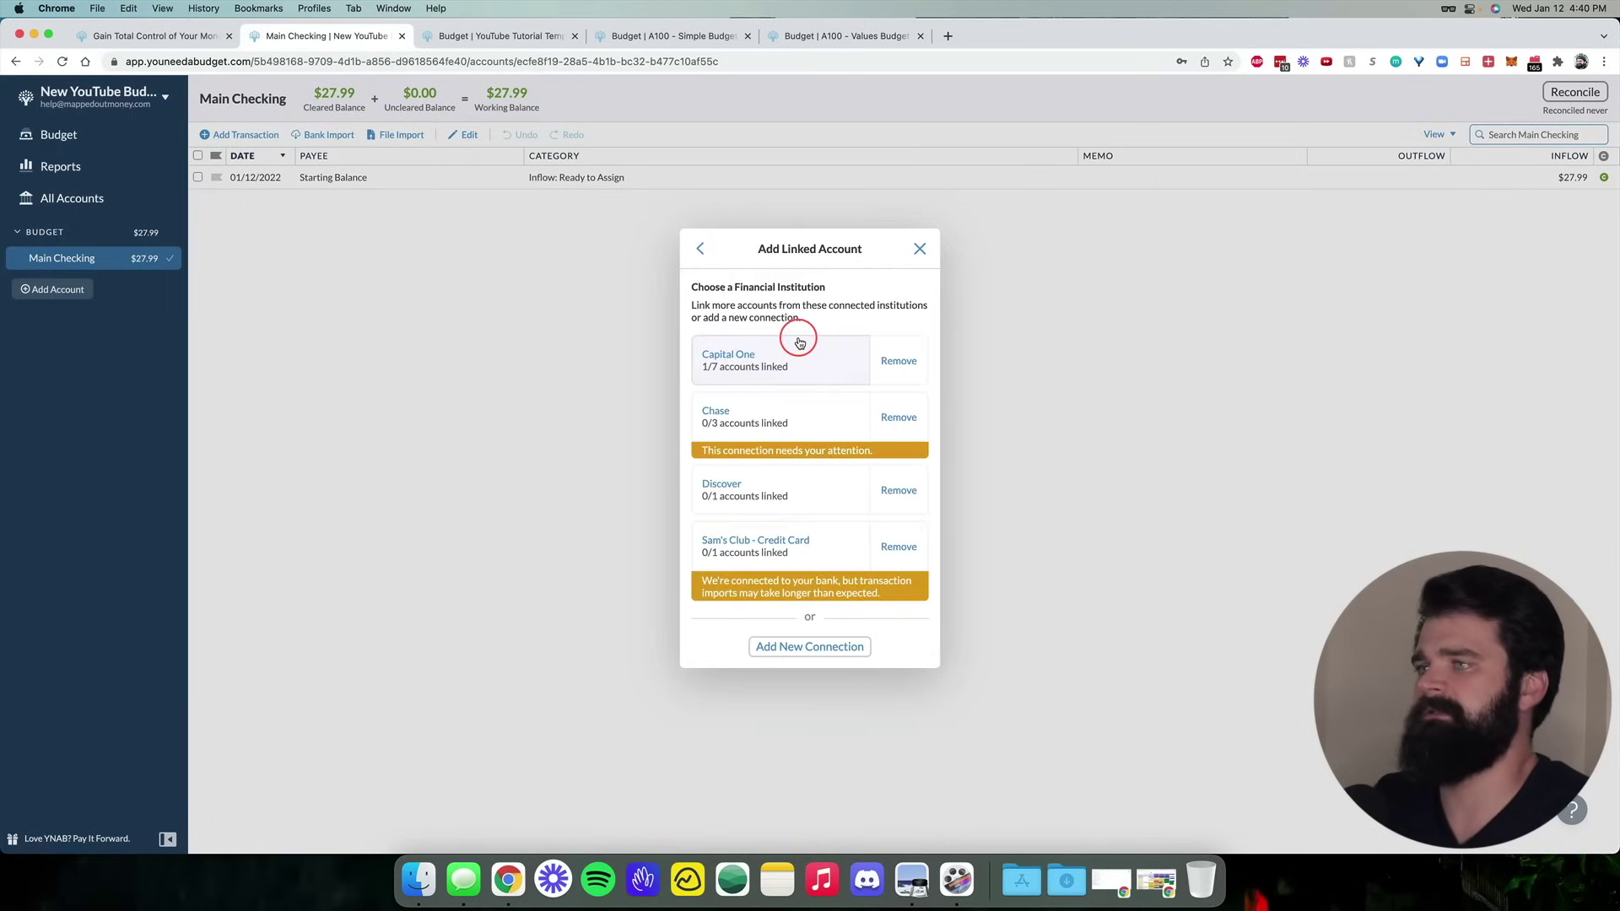
click(785, 349)
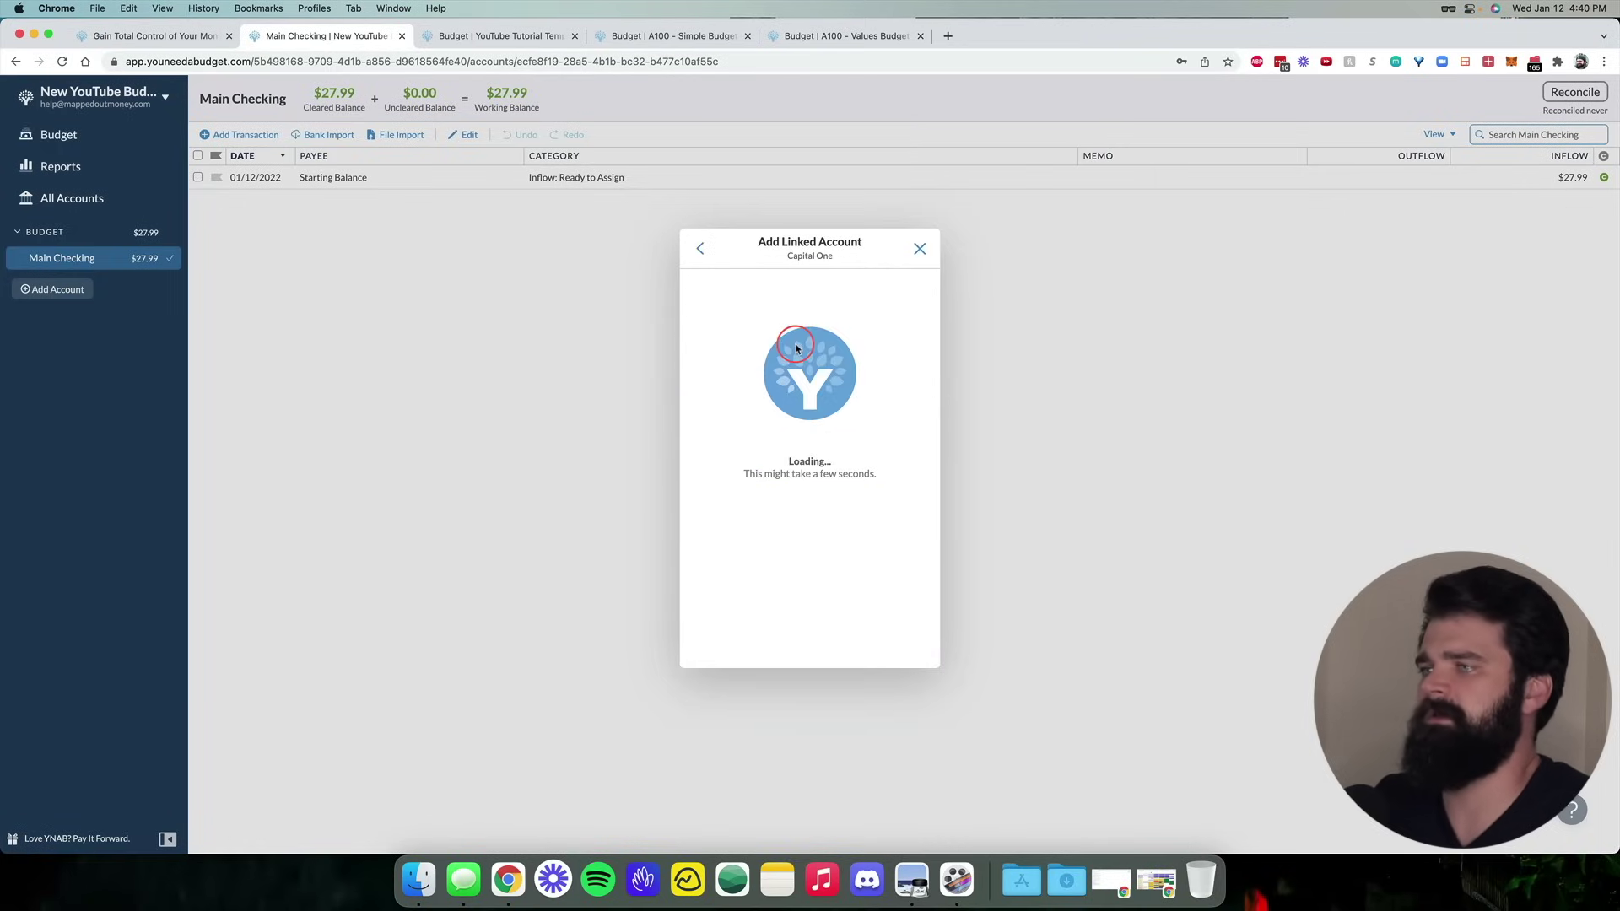
click(789, 402)
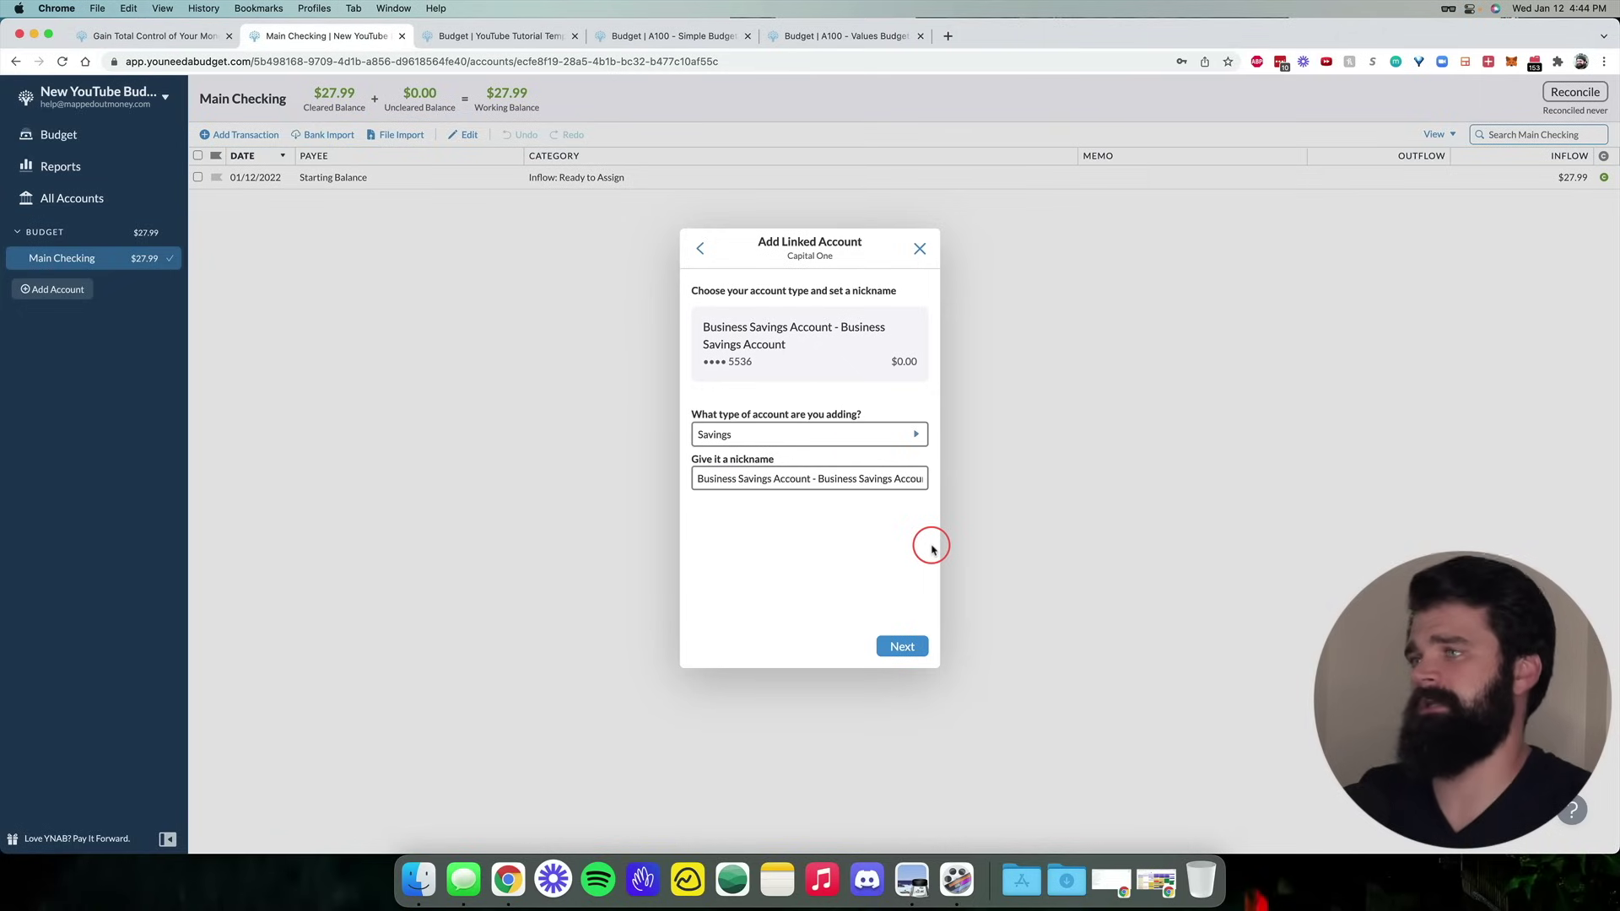
click(919, 248)
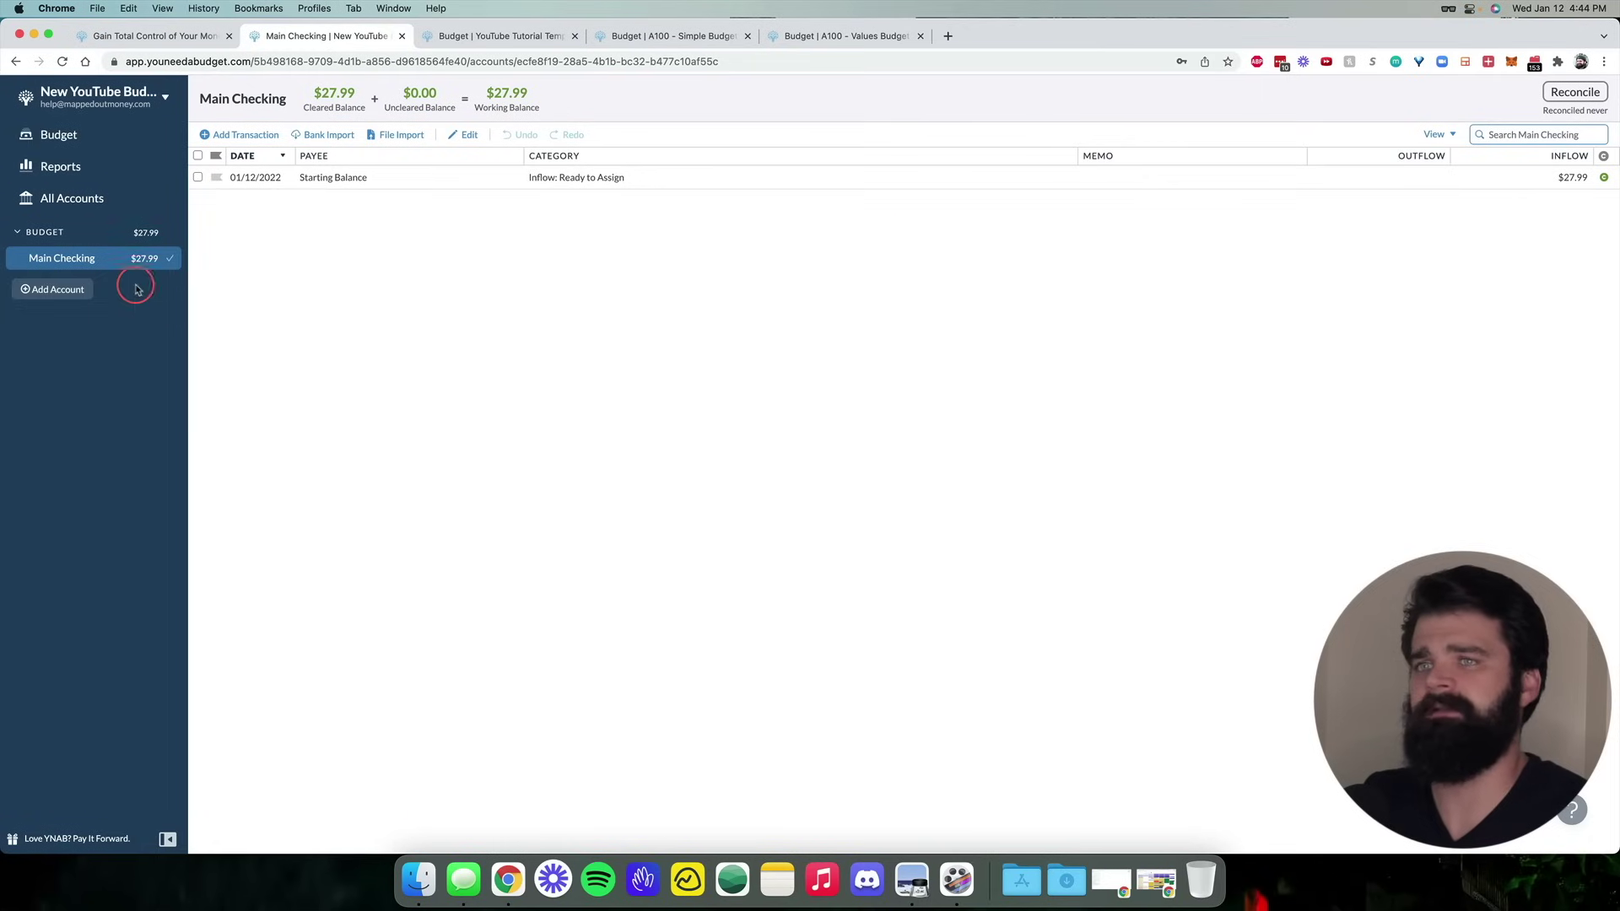
Start adding an unlinked account and open the choice of account types for it
click(54, 290)
click(708, 419)
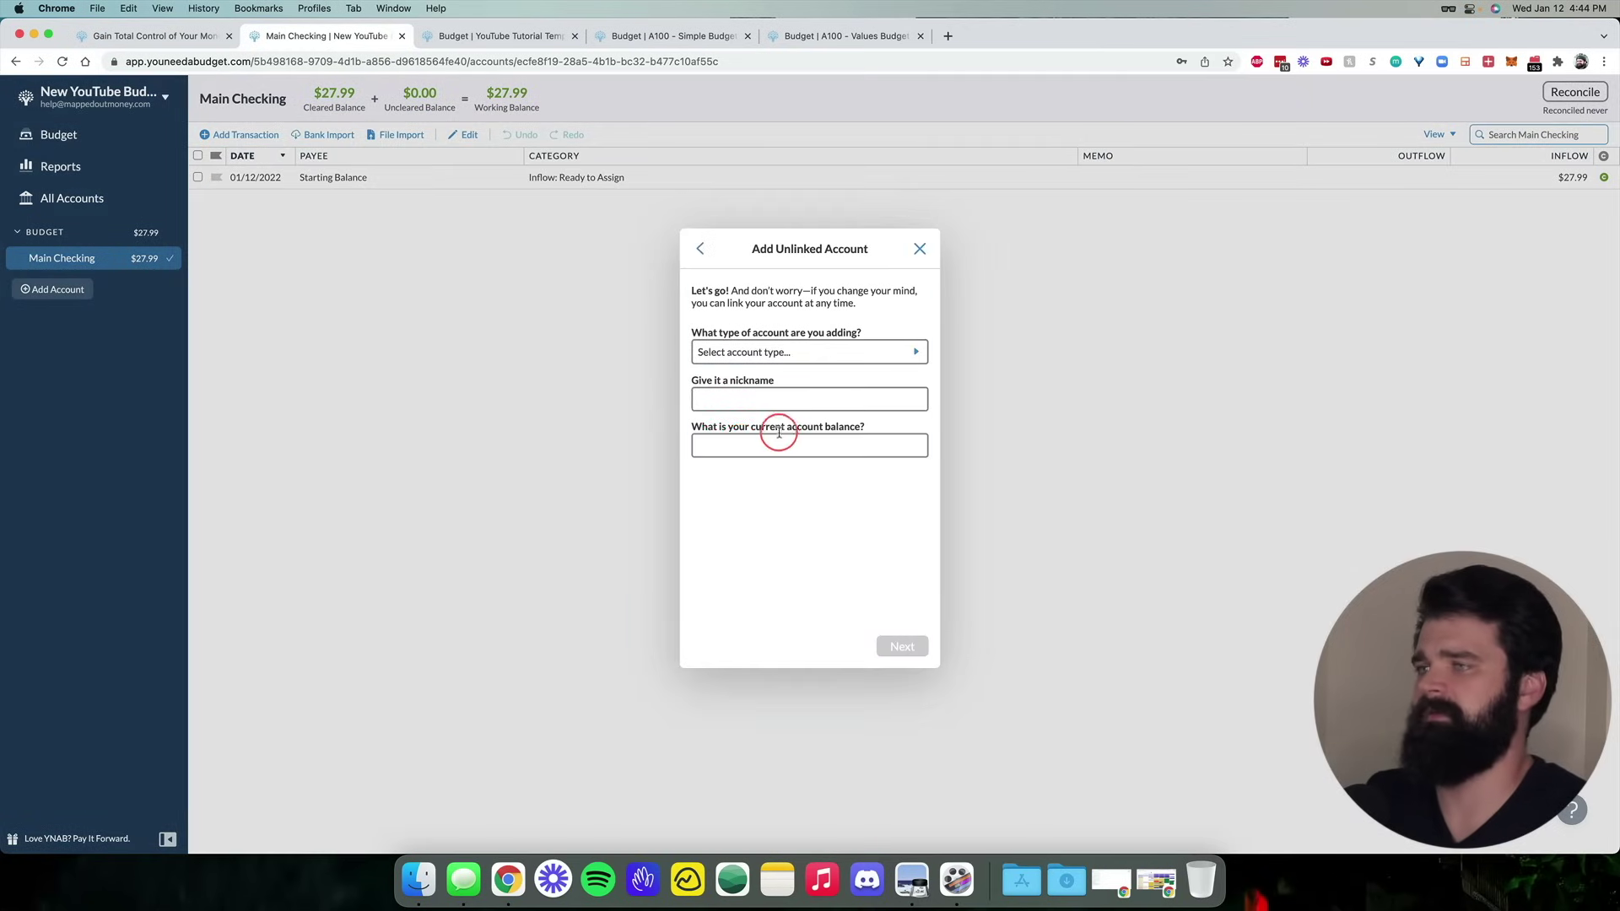
click(825, 360)
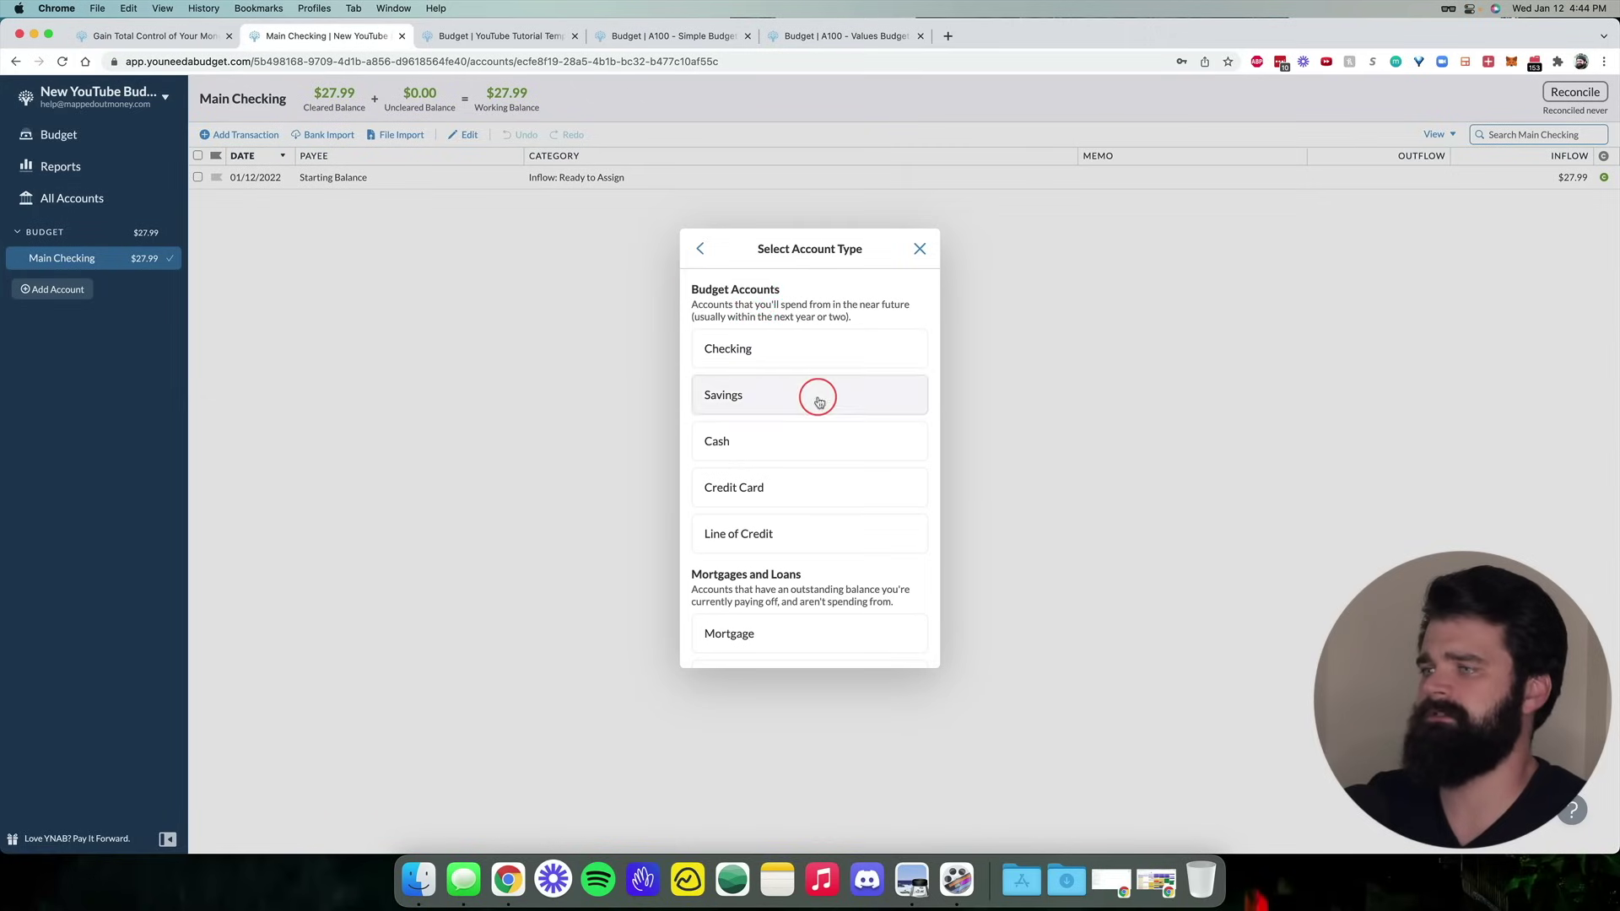
Examine the available account types across budget accounts, mortgages and loans, and tracking accounts
scroll(813, 405, down, 3)
scroll(789, 464, down, 6)
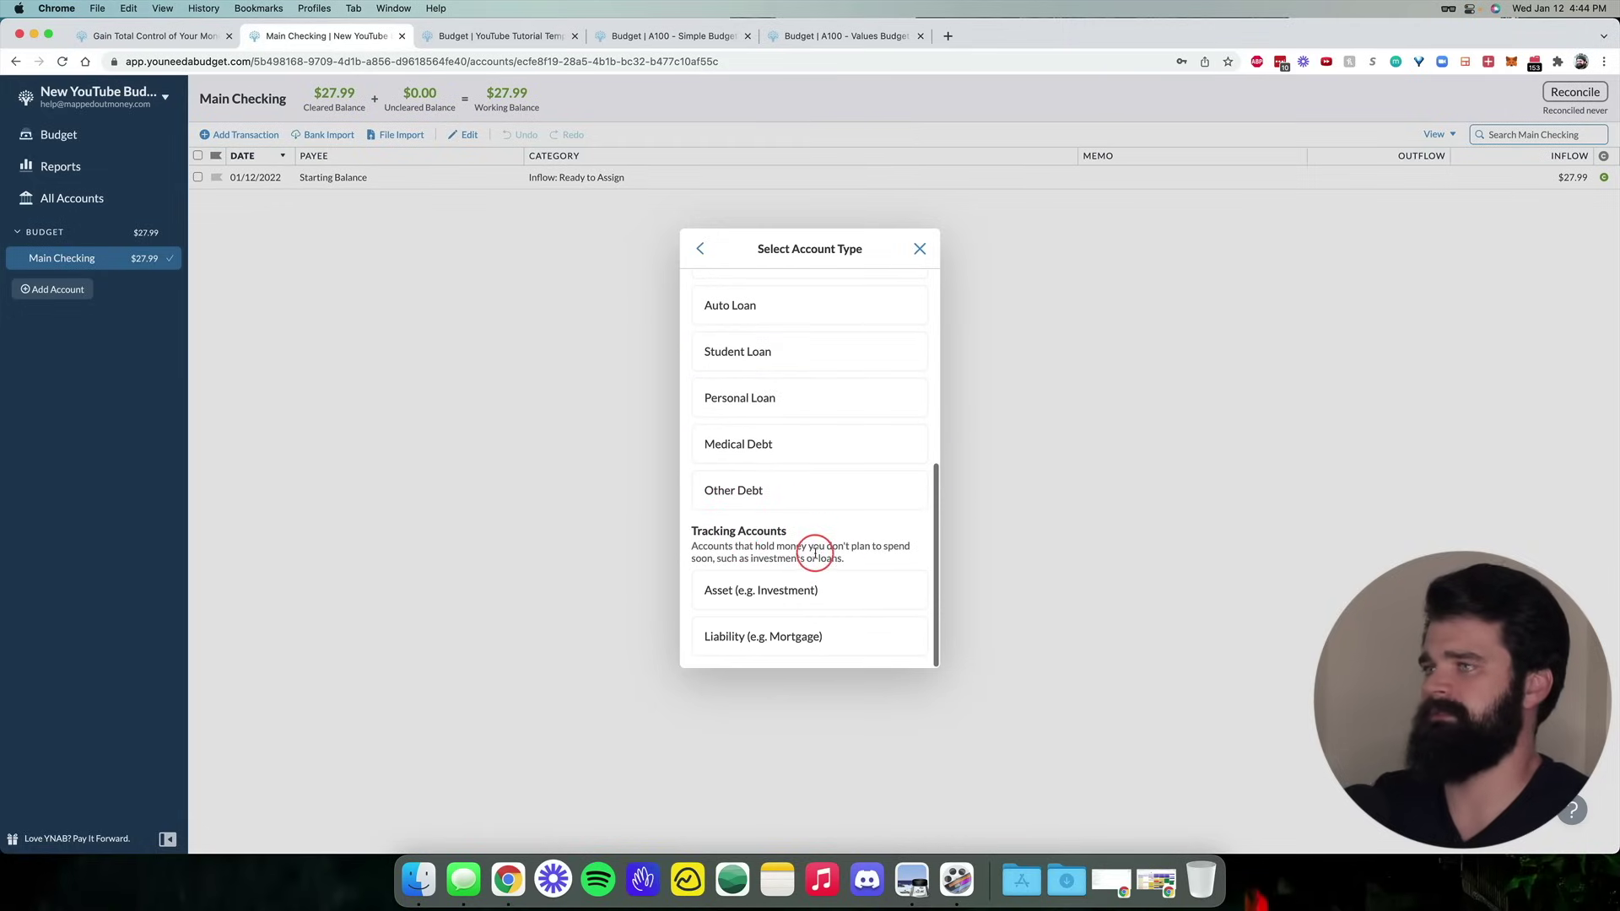
scroll(815, 540, up, 9)
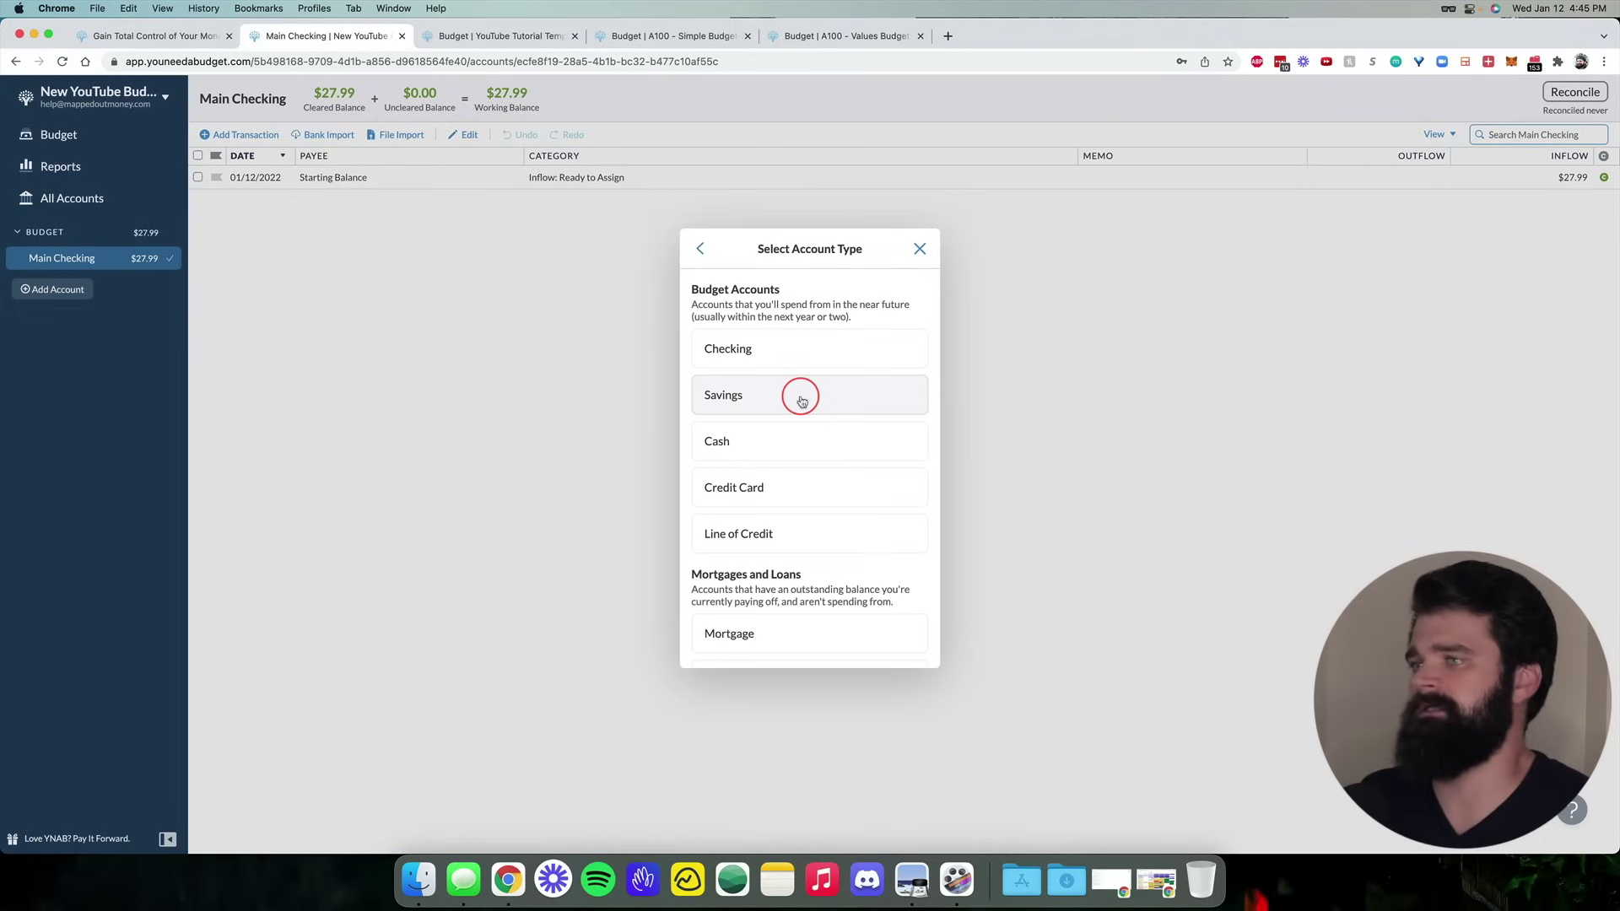
scroll(802, 397, down, 5)
scroll(810, 422, up, 1)
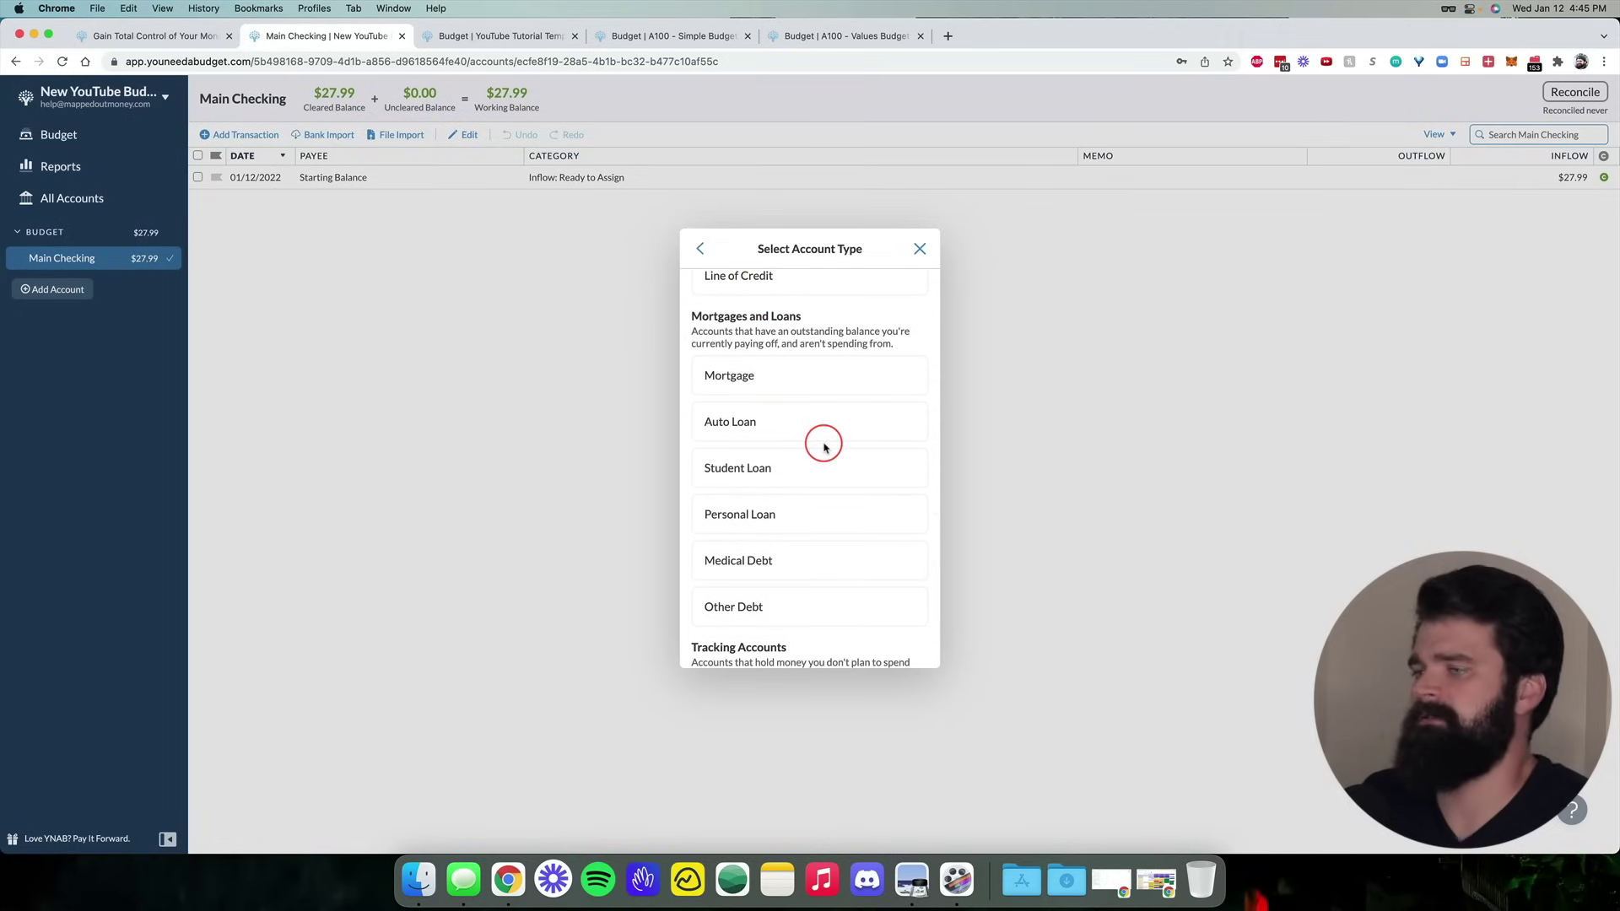
scroll(842, 552, down, 2)
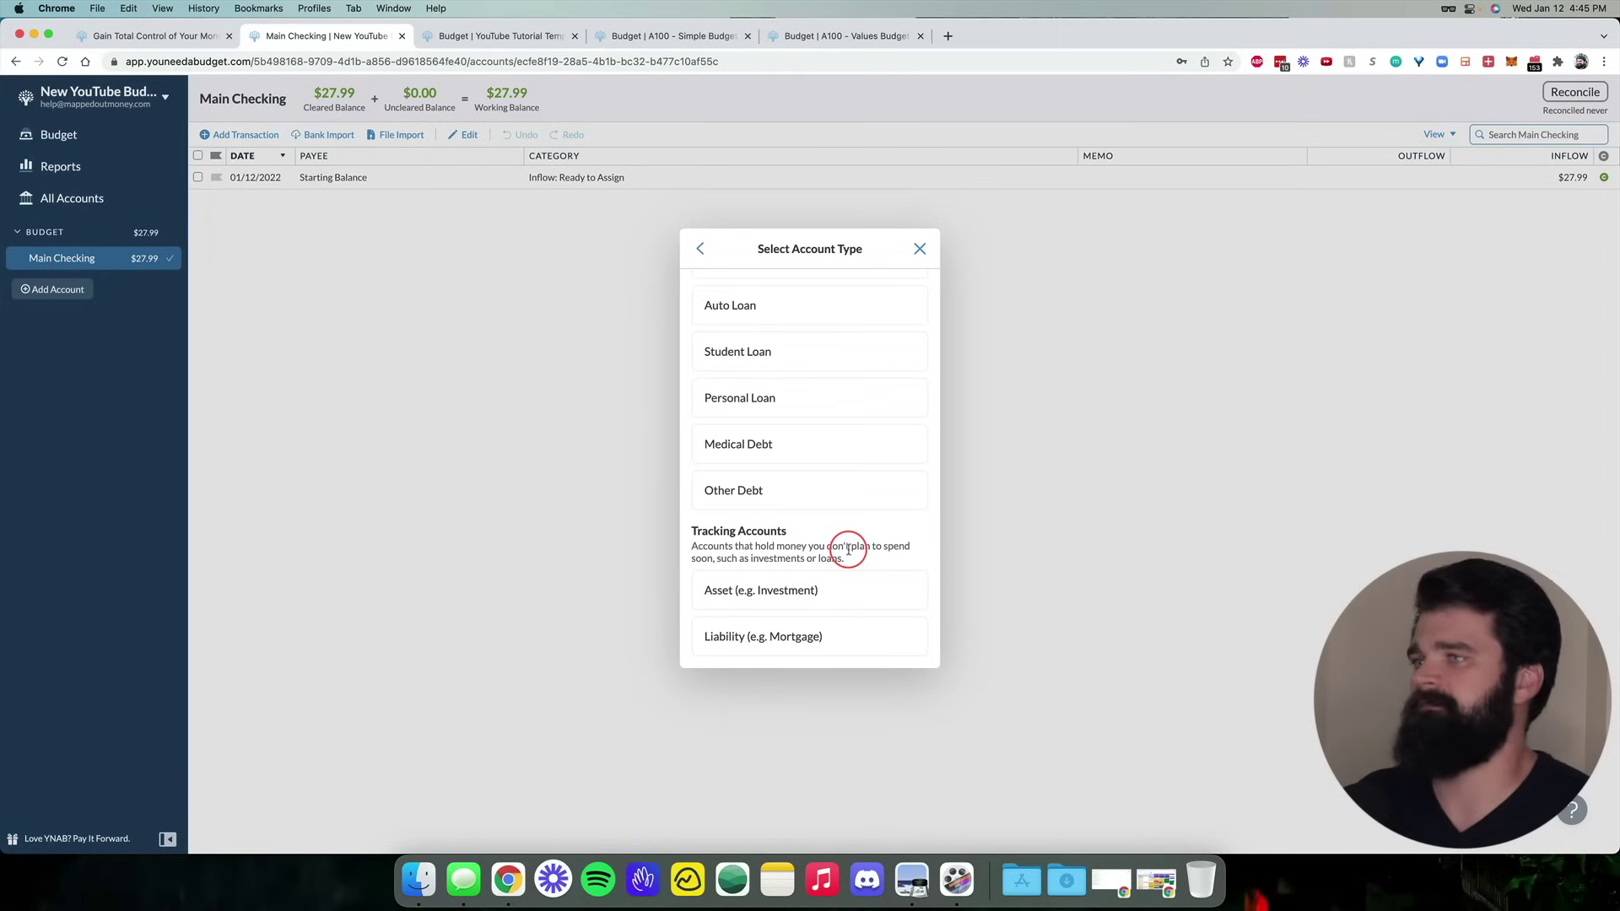
scroll(844, 301, up, 5)
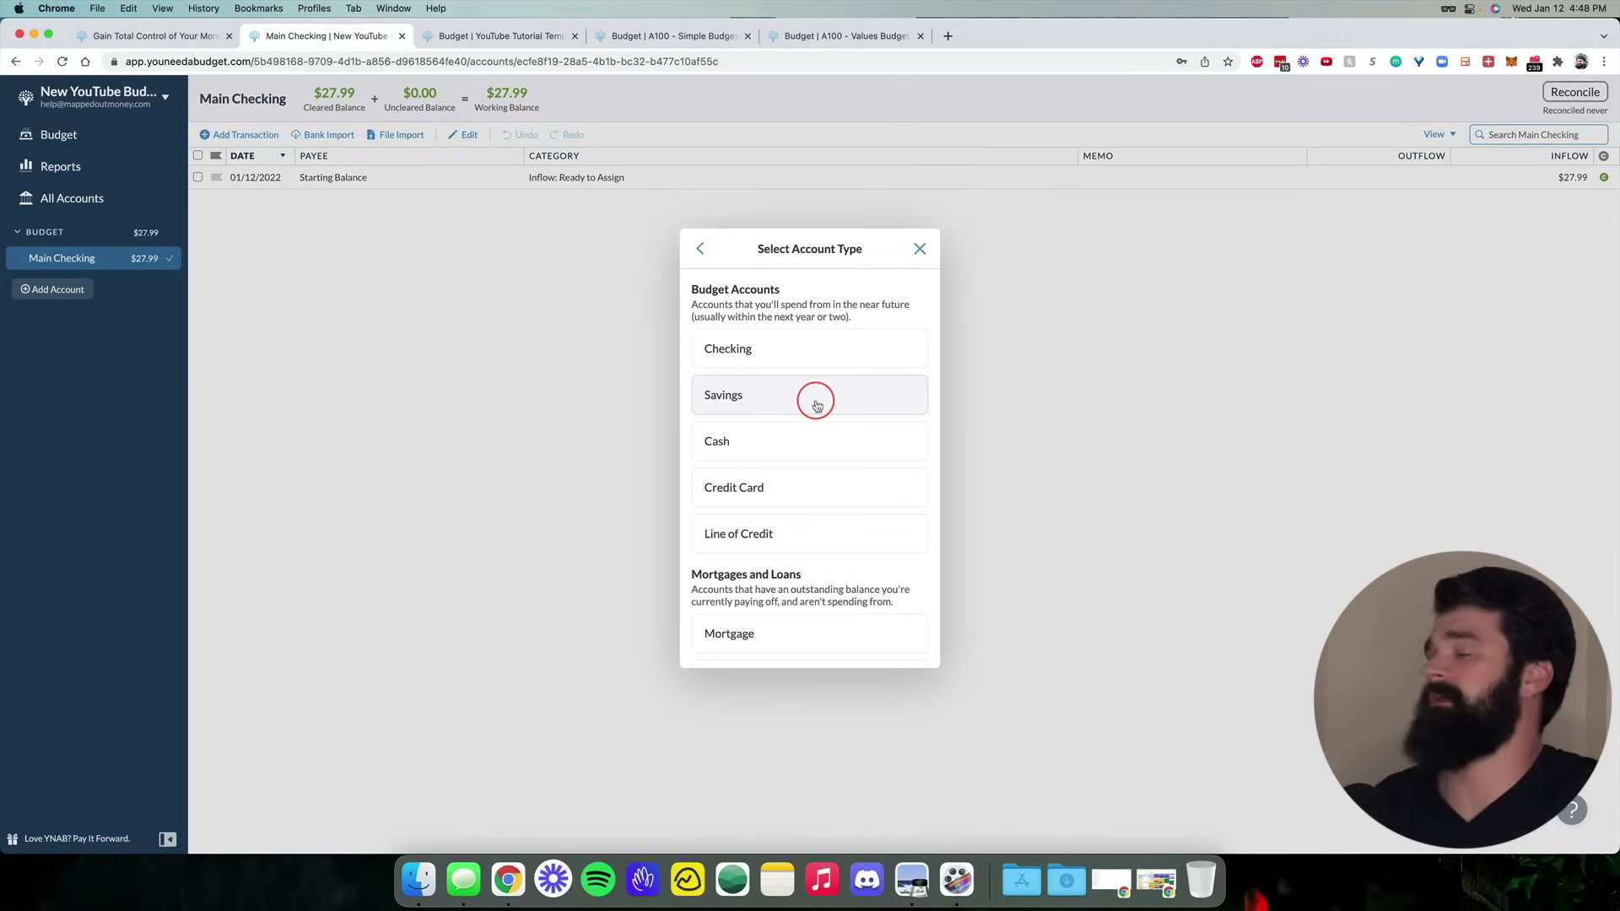
scroll(814, 403, down, 5)
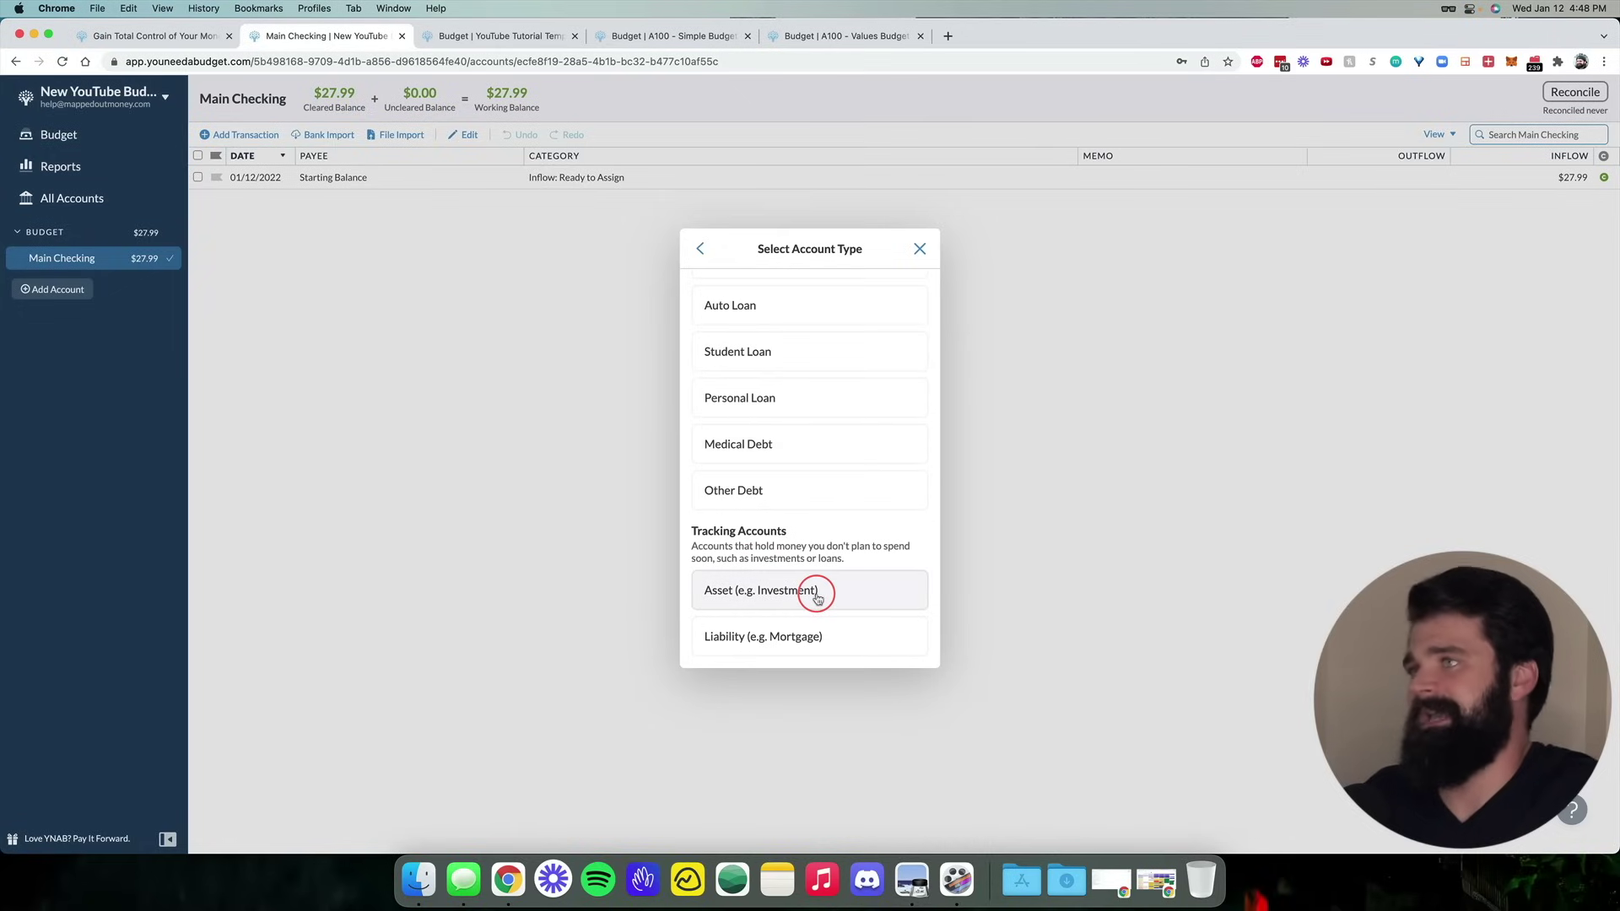
scroll(768, 456, up, 5)
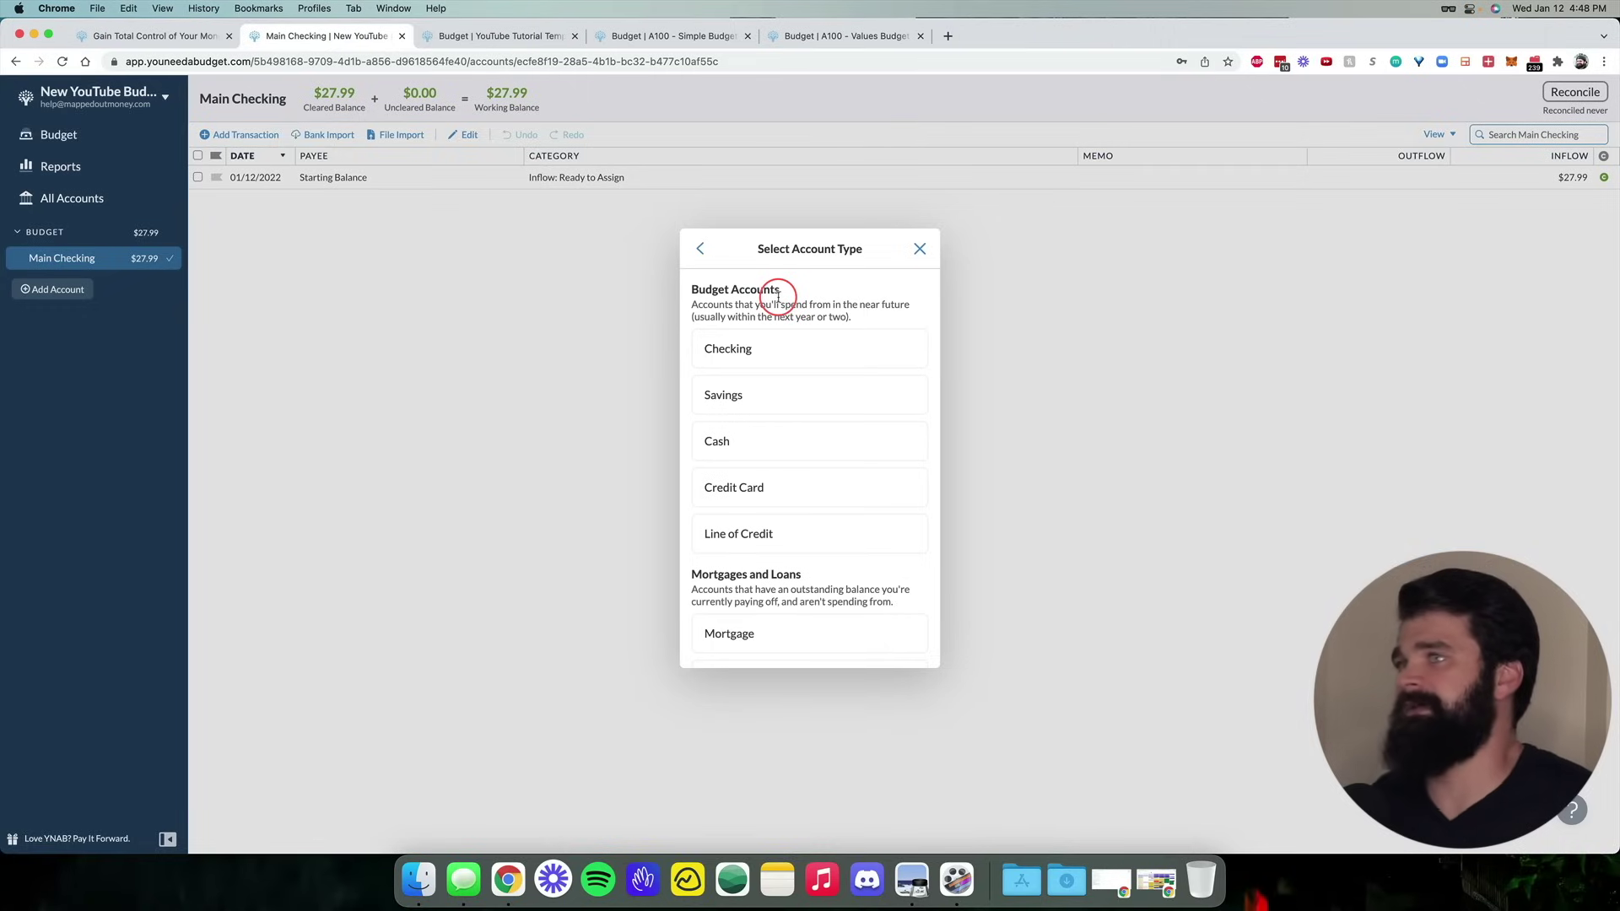
scroll(778, 295, down, 5)
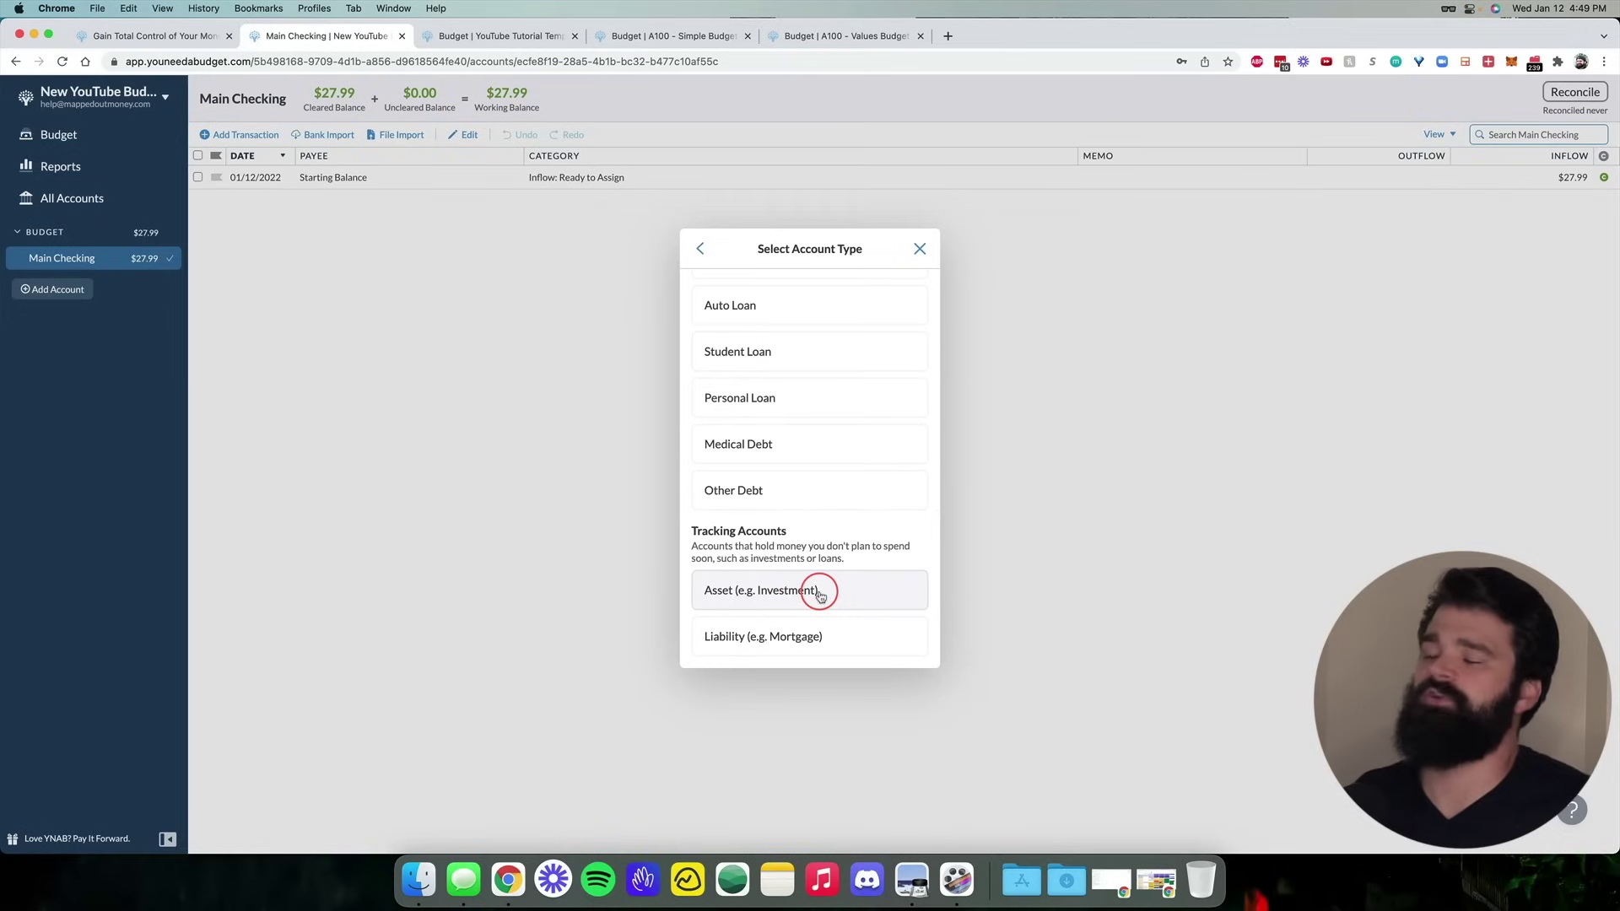
Review the account types again and choose Savings for the unlinked account
scroll(832, 297, up, 5)
scroll(832, 297, down, 5)
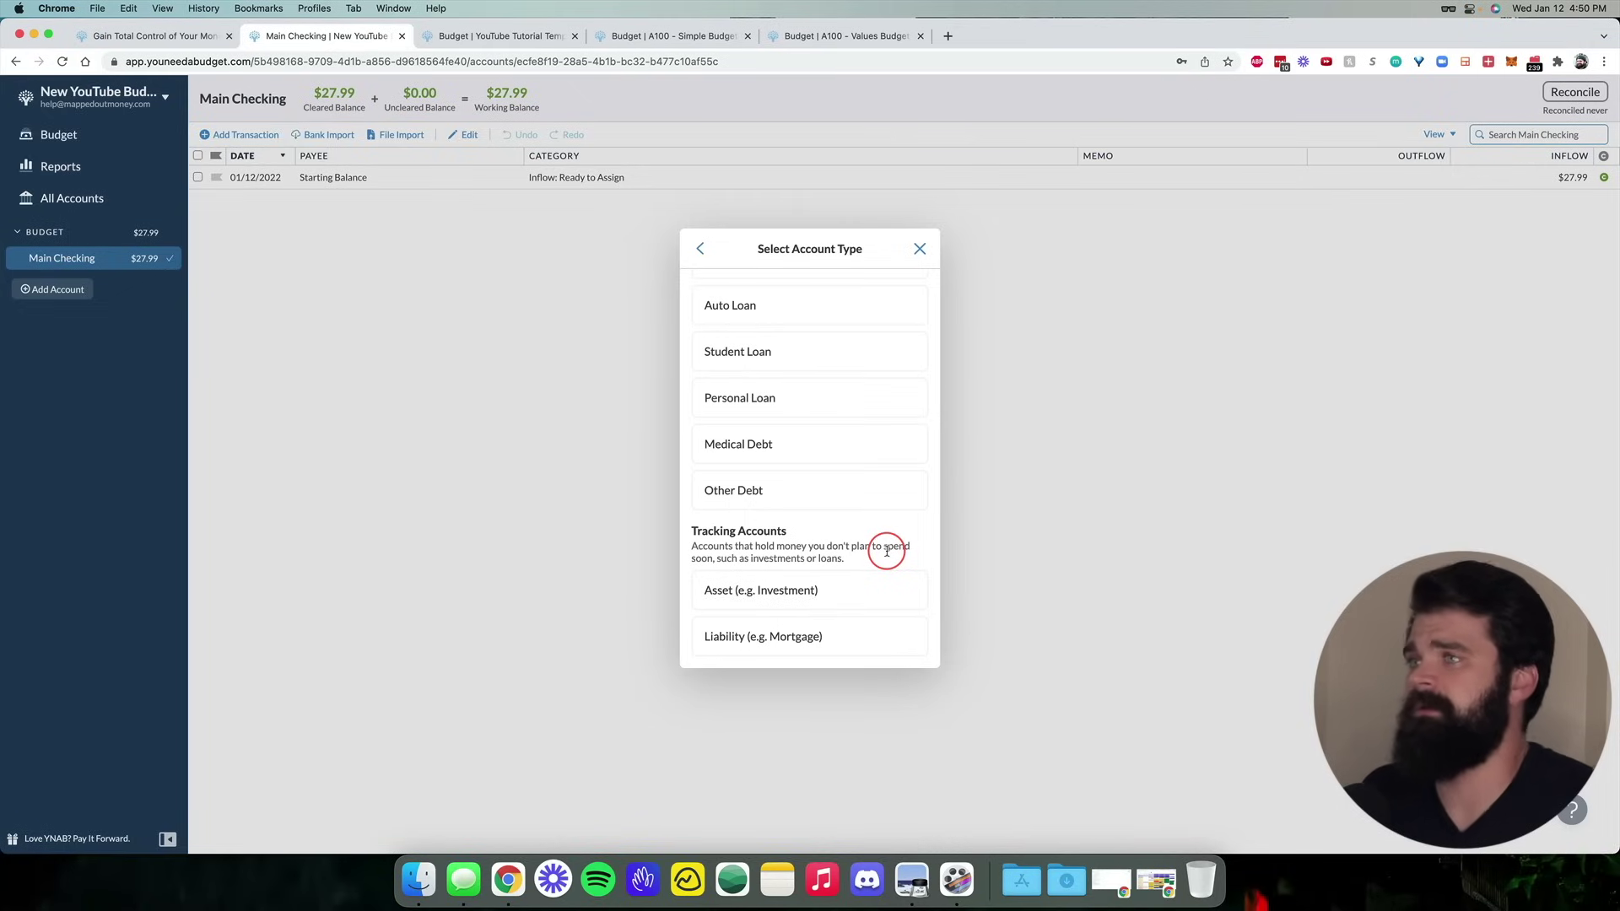
scroll(887, 552, up, 10)
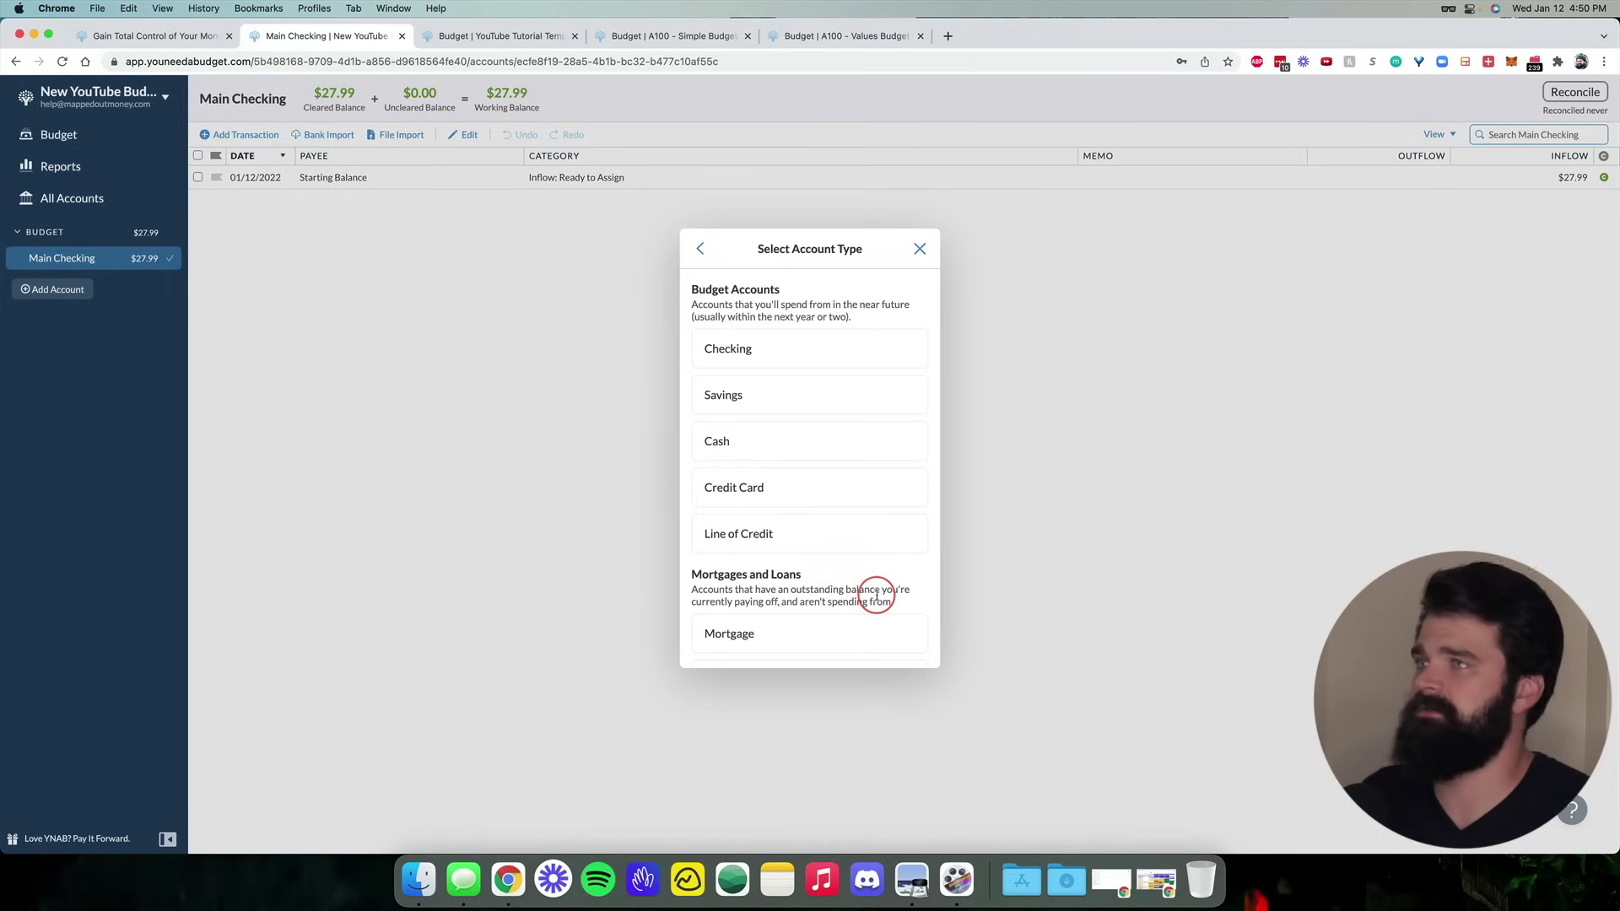
scroll(878, 595, down, 10)
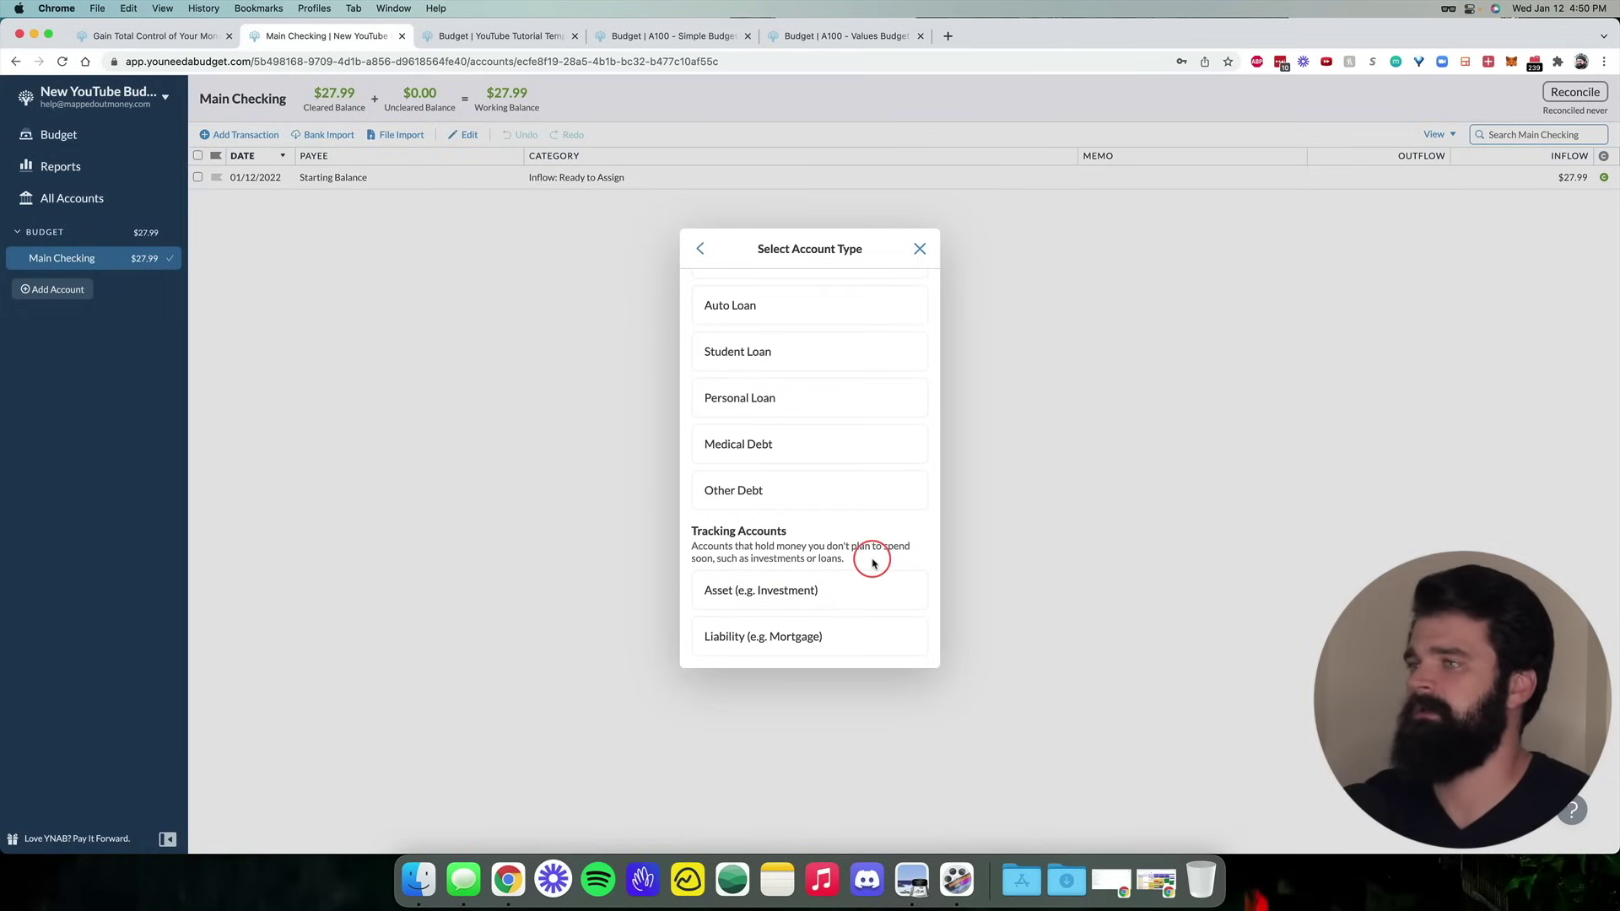
scroll(874, 563, up, 10)
click(771, 404)
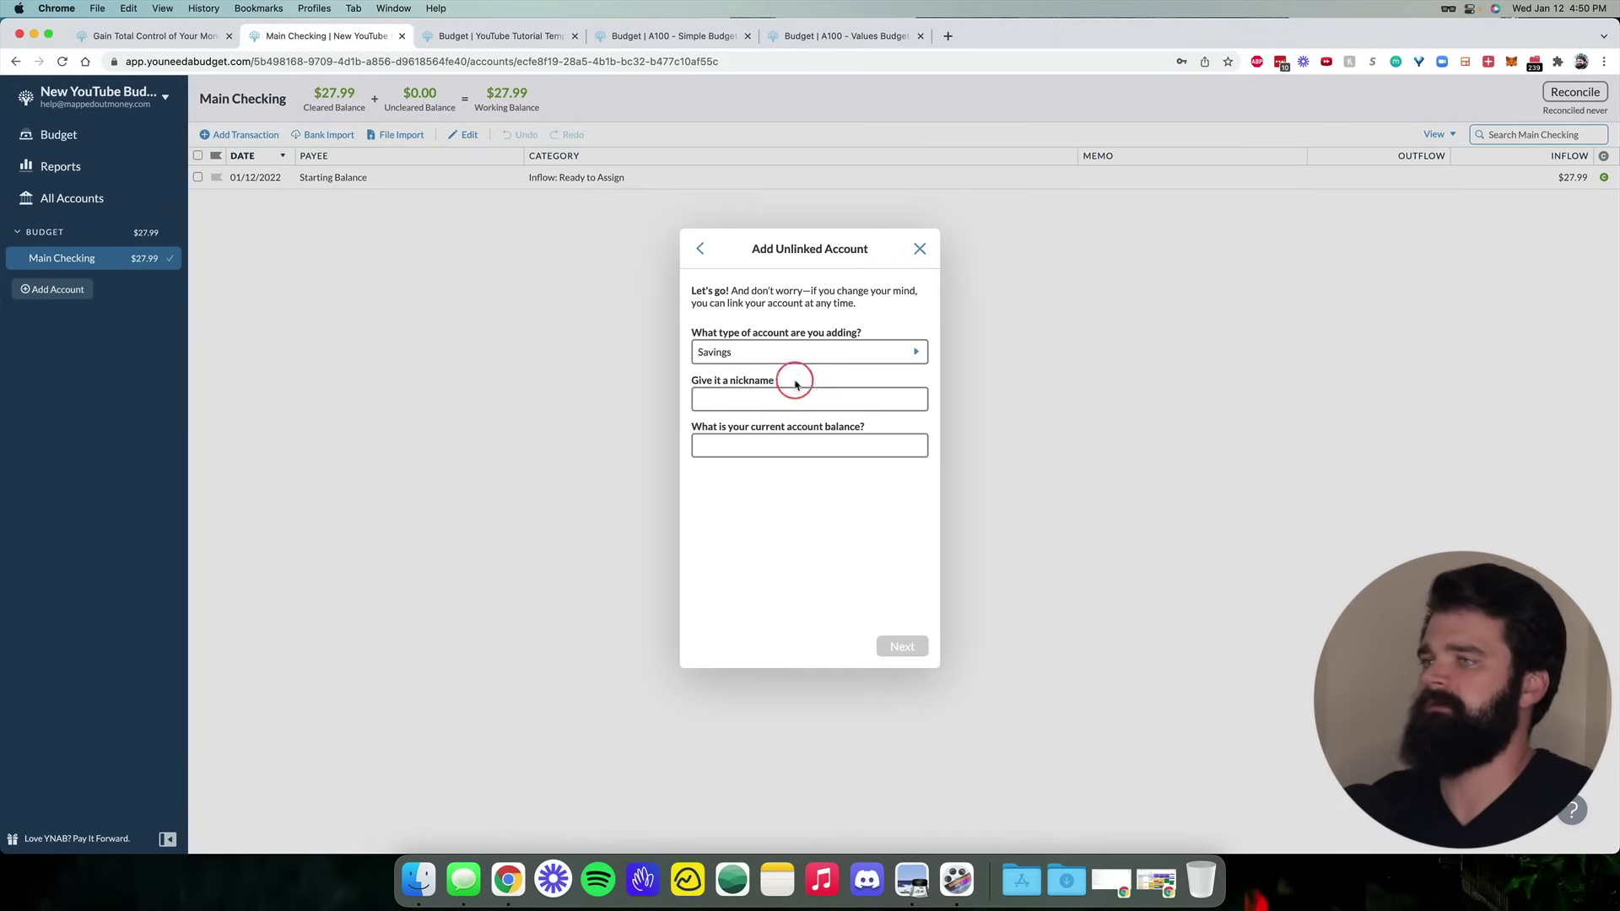
Nickname the savings account Short Term Savings, set its current balance to 1350 and finish adding it
click(771, 399)
text(Short Term Savings)
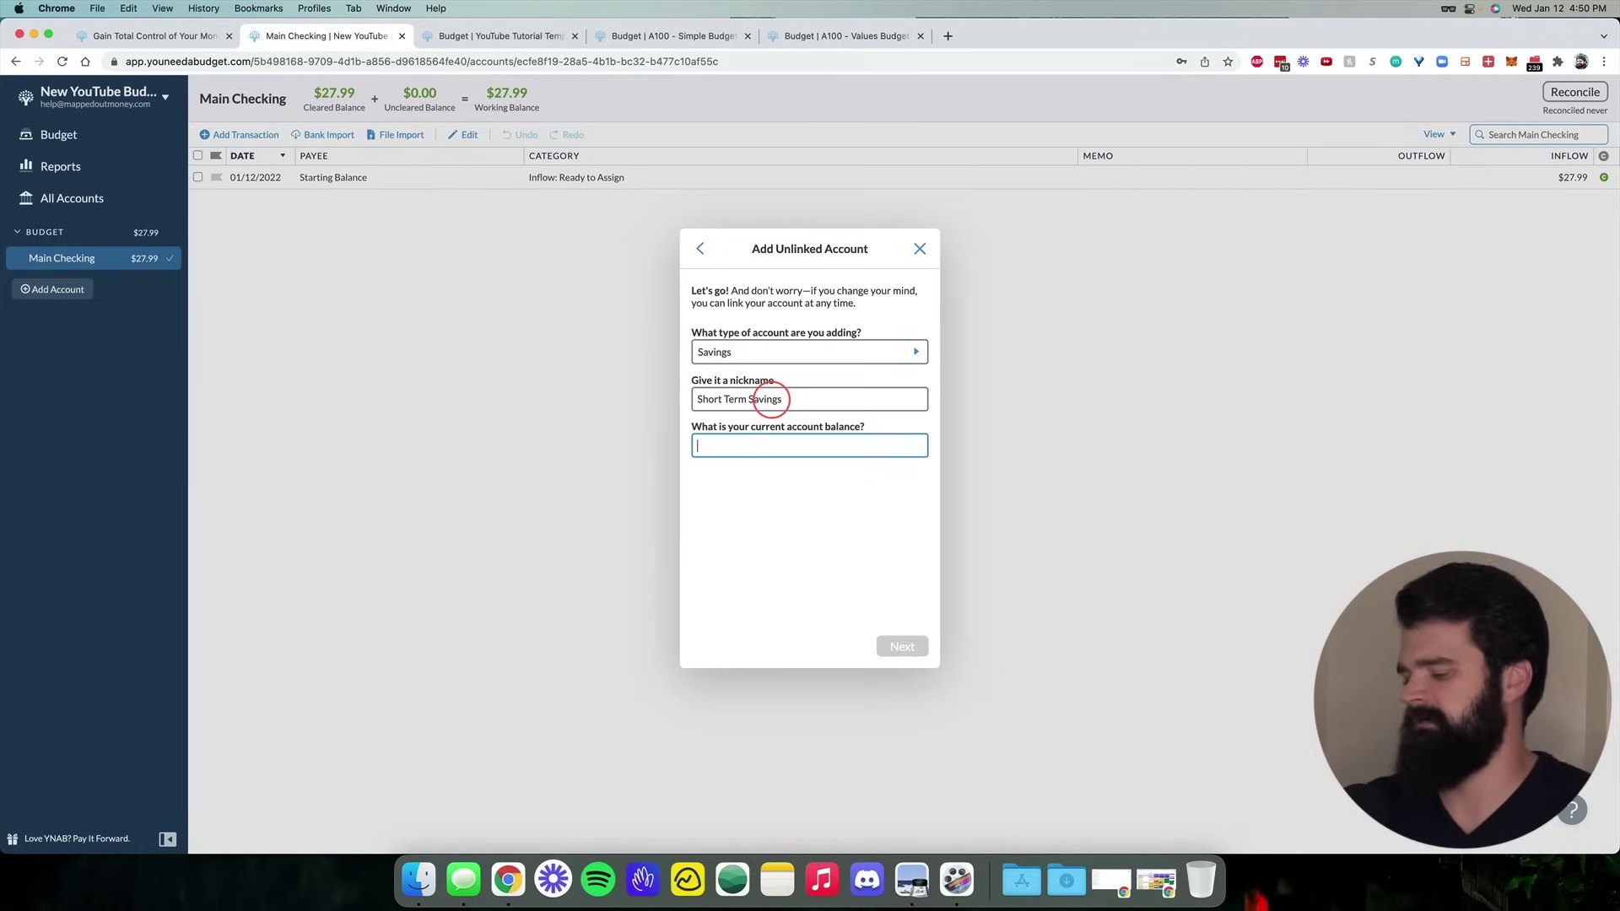
text(1000)
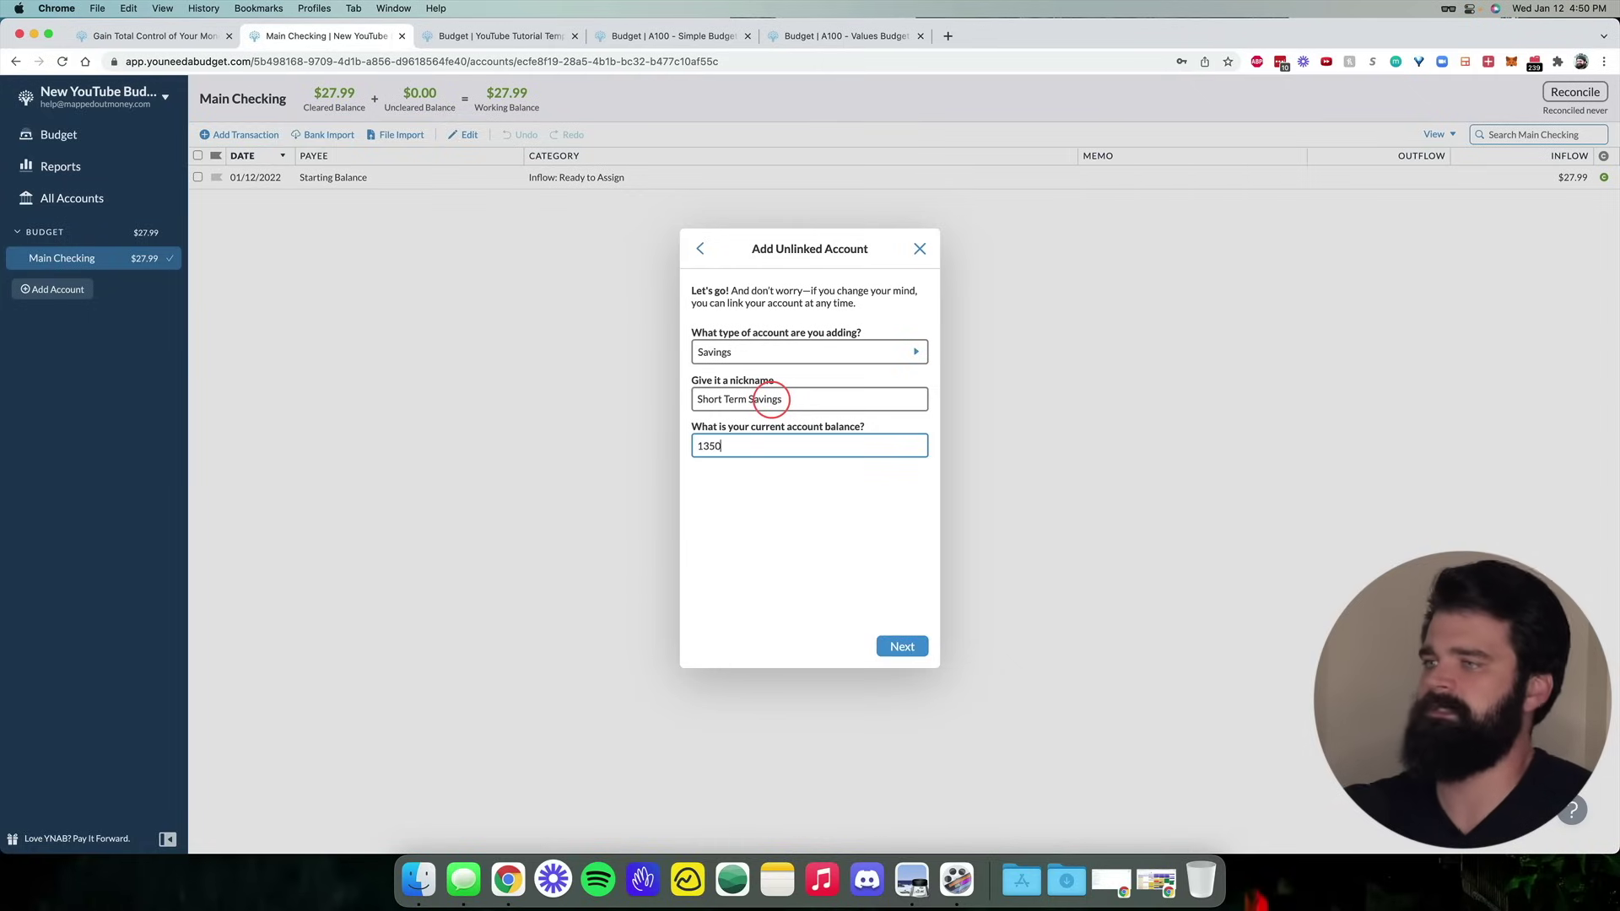
click(903, 647)
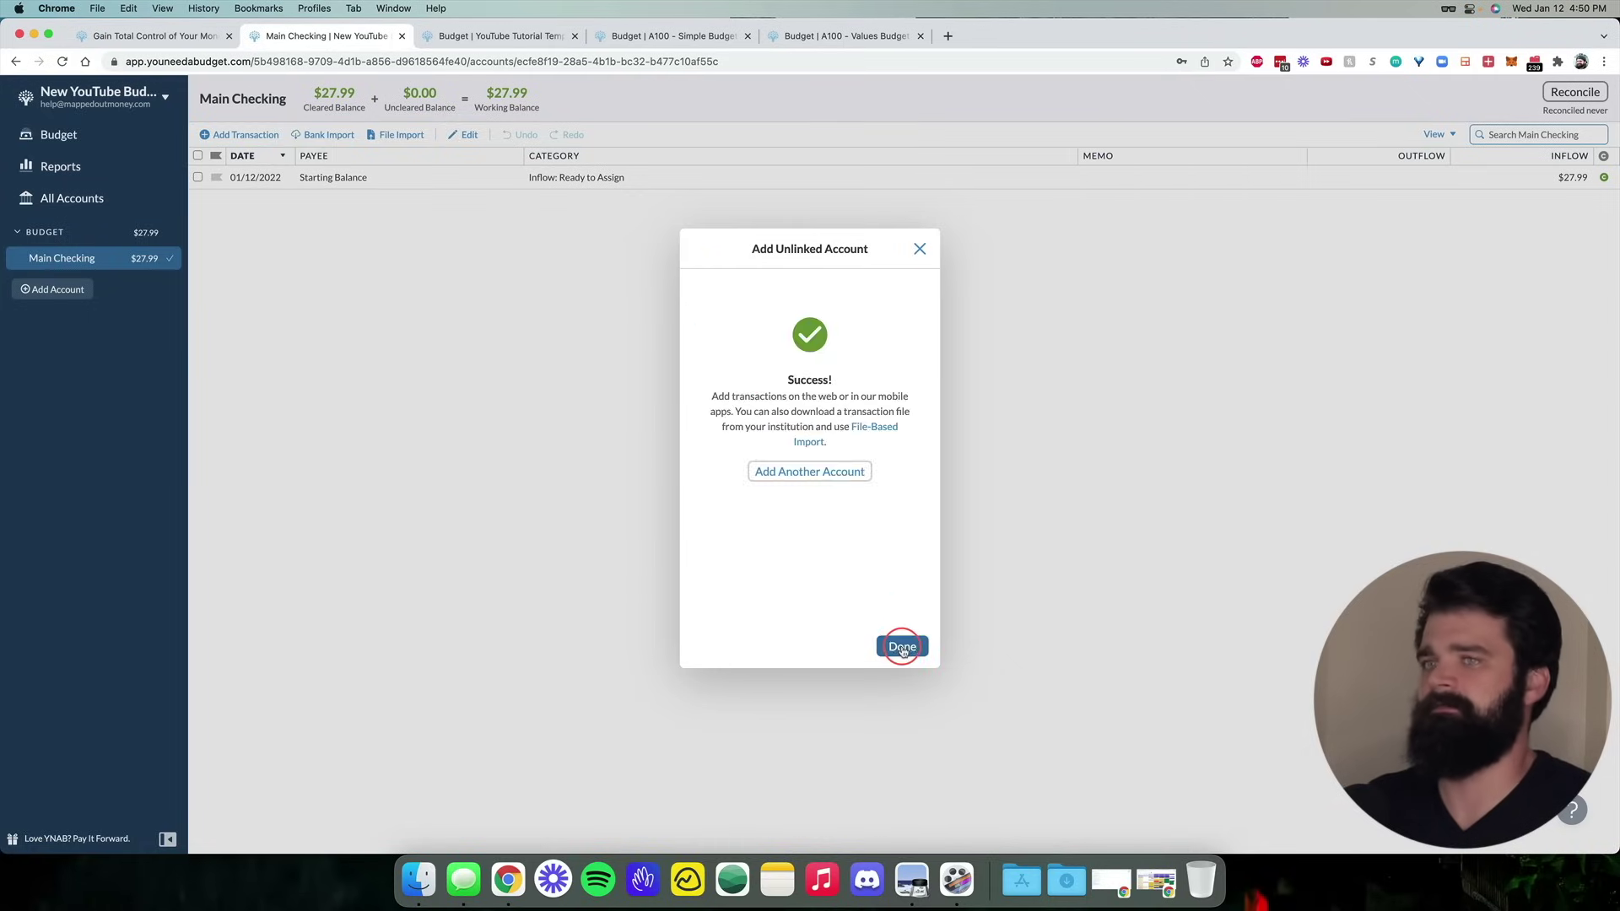
click(903, 646)
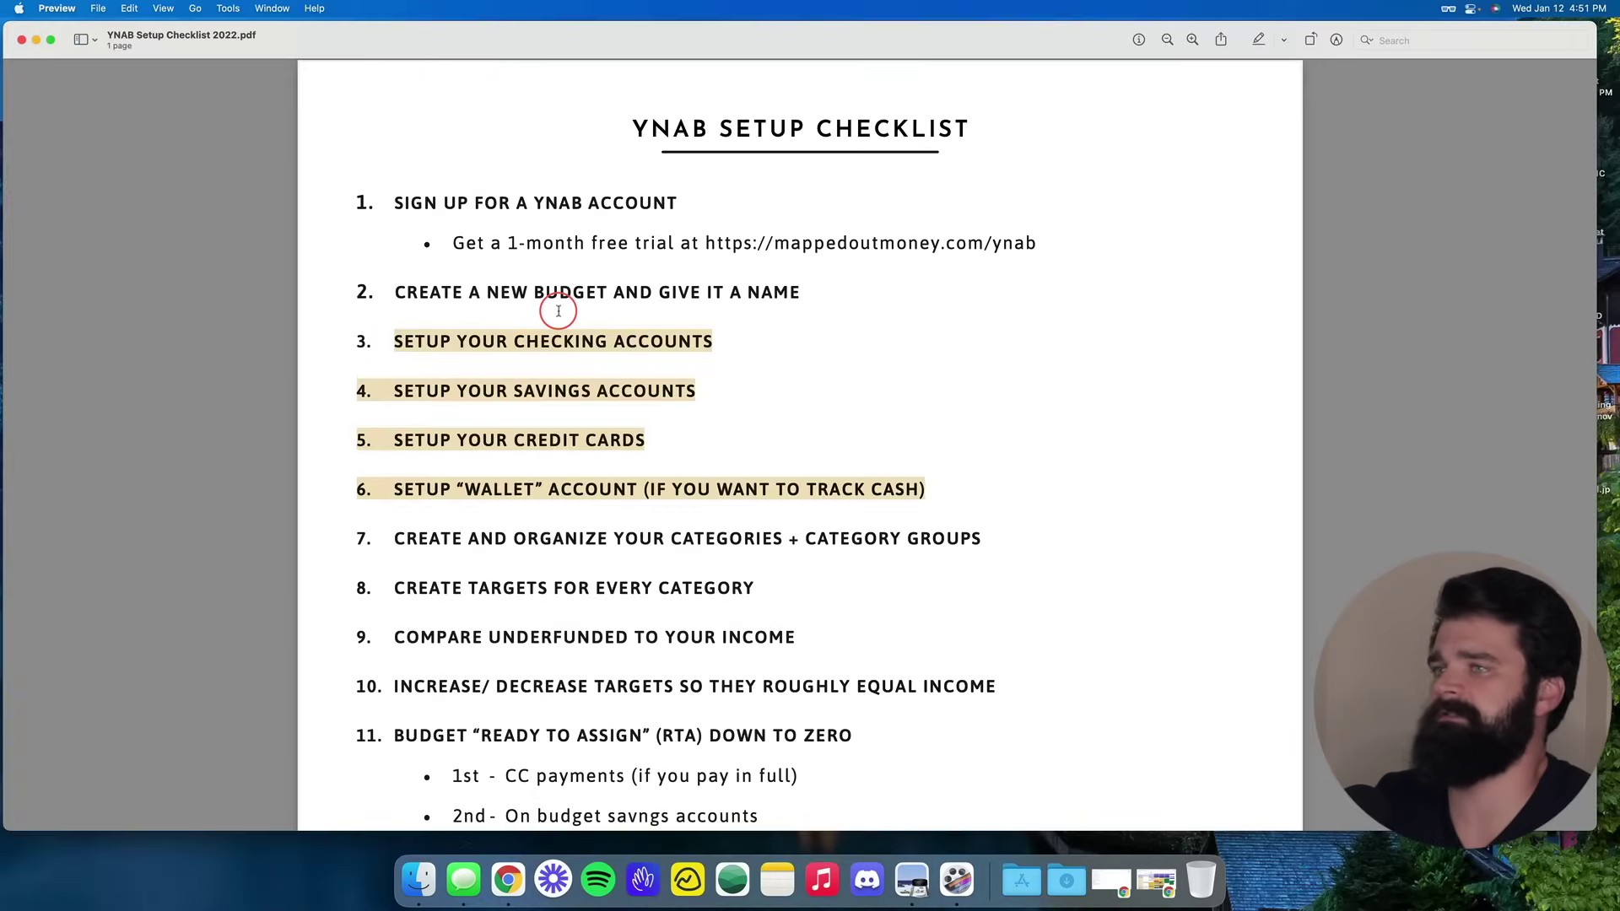
Highlight the checking, savings and credit card account items in the YNAB Setup Checklist PDF
drag(365, 341, 760, 327)
drag(392, 392, 733, 391)
click(731, 394)
drag(663, 441, 353, 440)
Switch back to the YNAB budget in Chrome and start adding a linked account from the Discover connection
key(super+Tab)
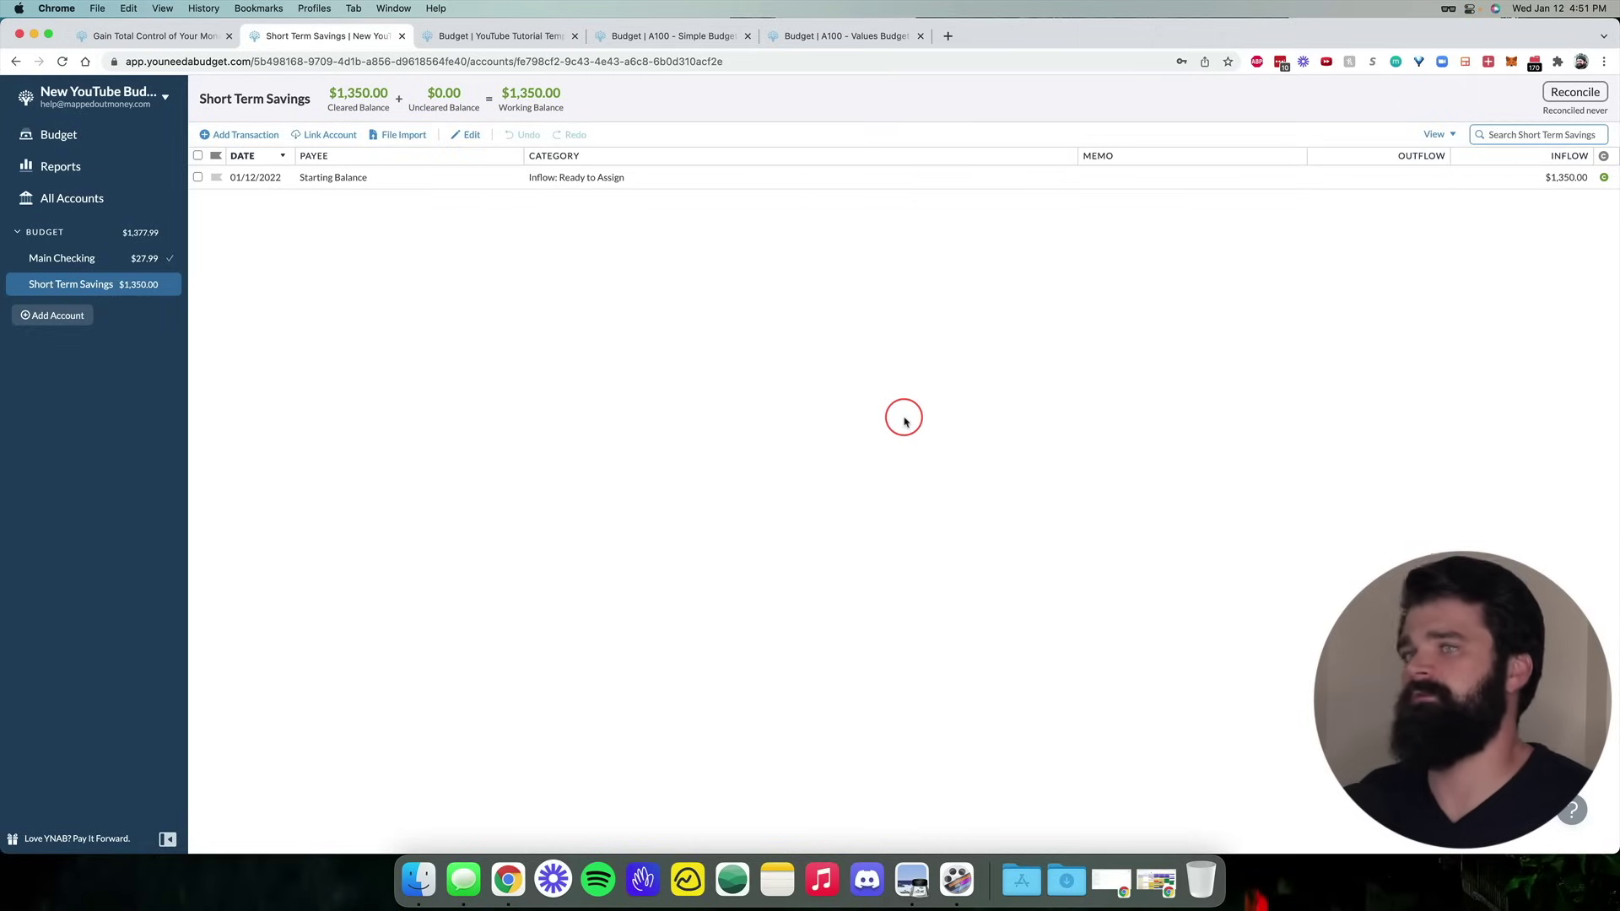
click(52, 315)
click(811, 336)
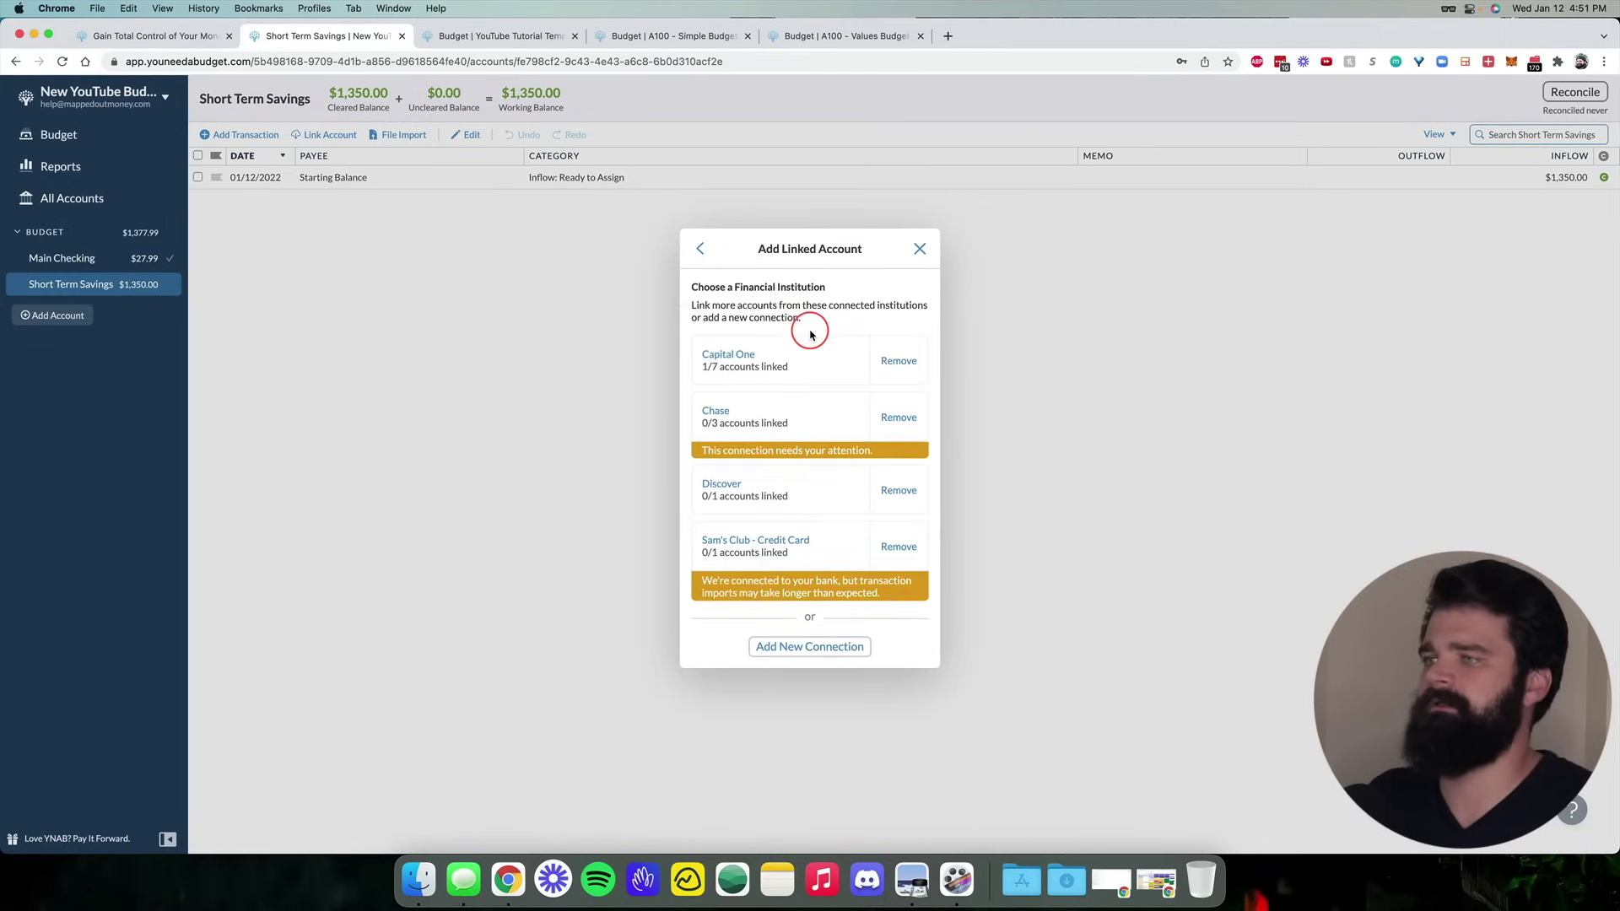
scroll(798, 380, down, 2)
click(784, 452)
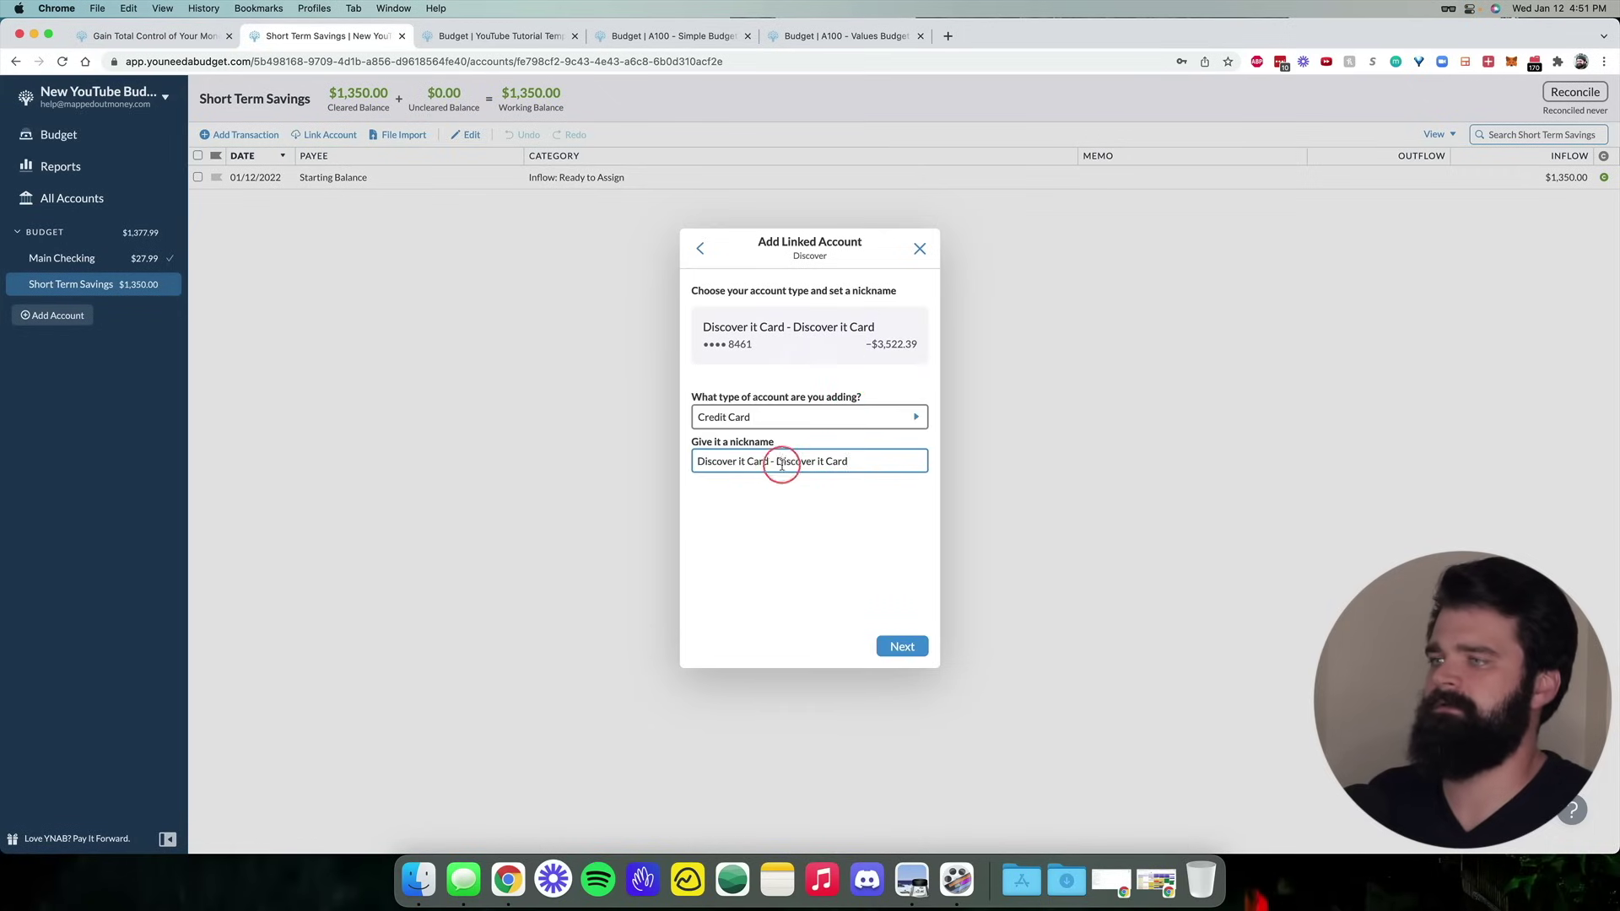
Shorten the Discover credit card's nickname to Discover it Card and link it, skipping the handling of its balance for now
drag(772, 463, 933, 467)
key(BackSpace)
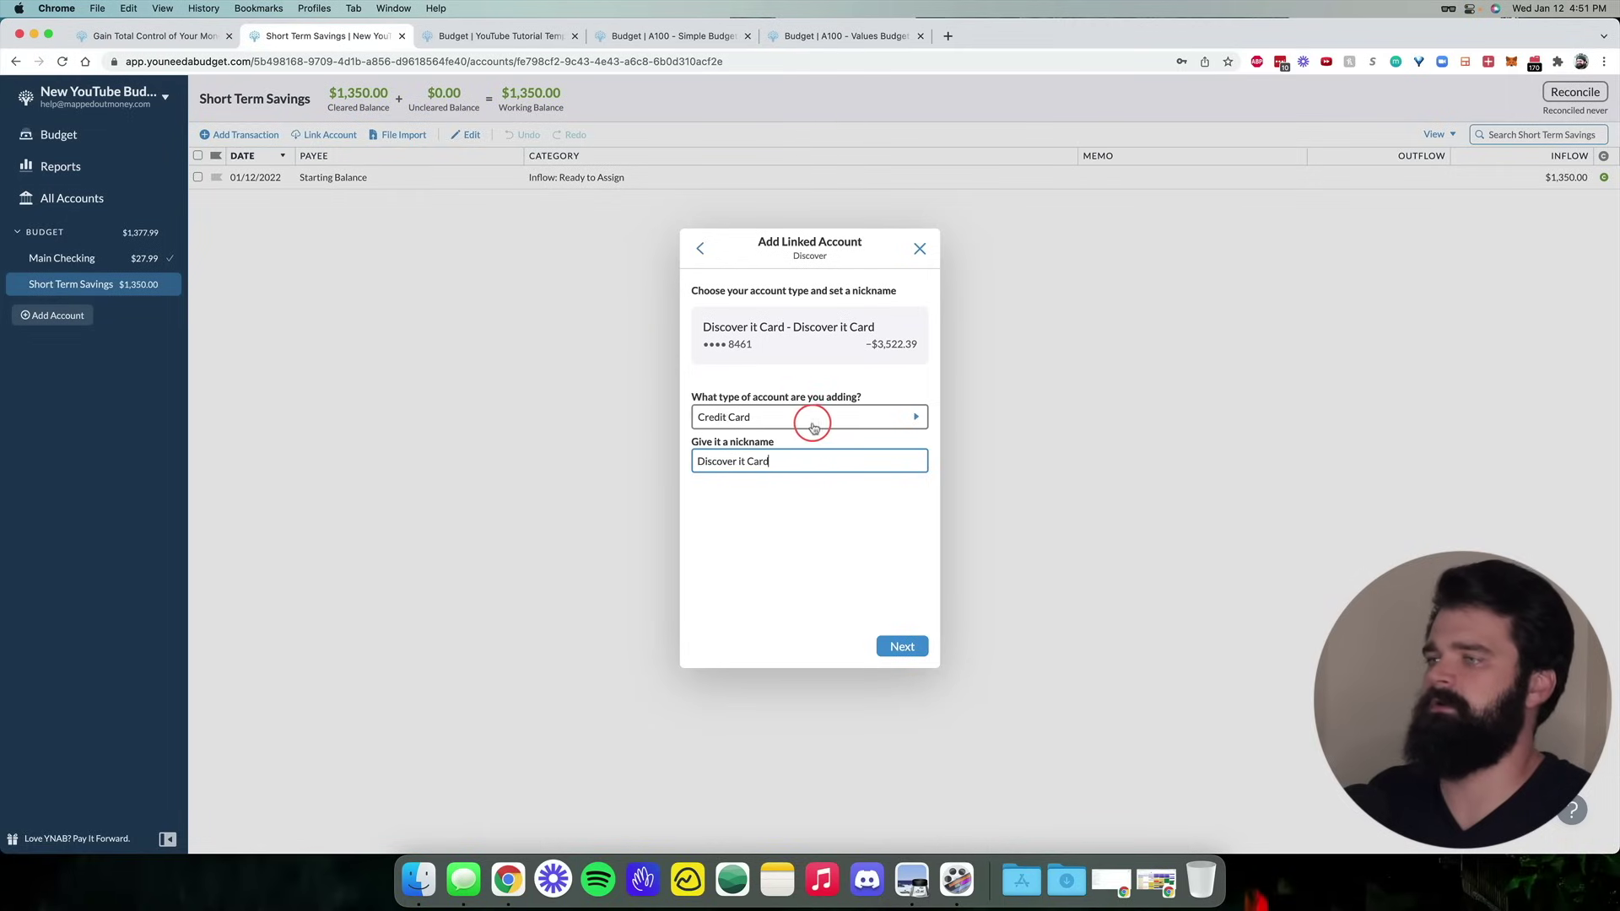
click(924, 647)
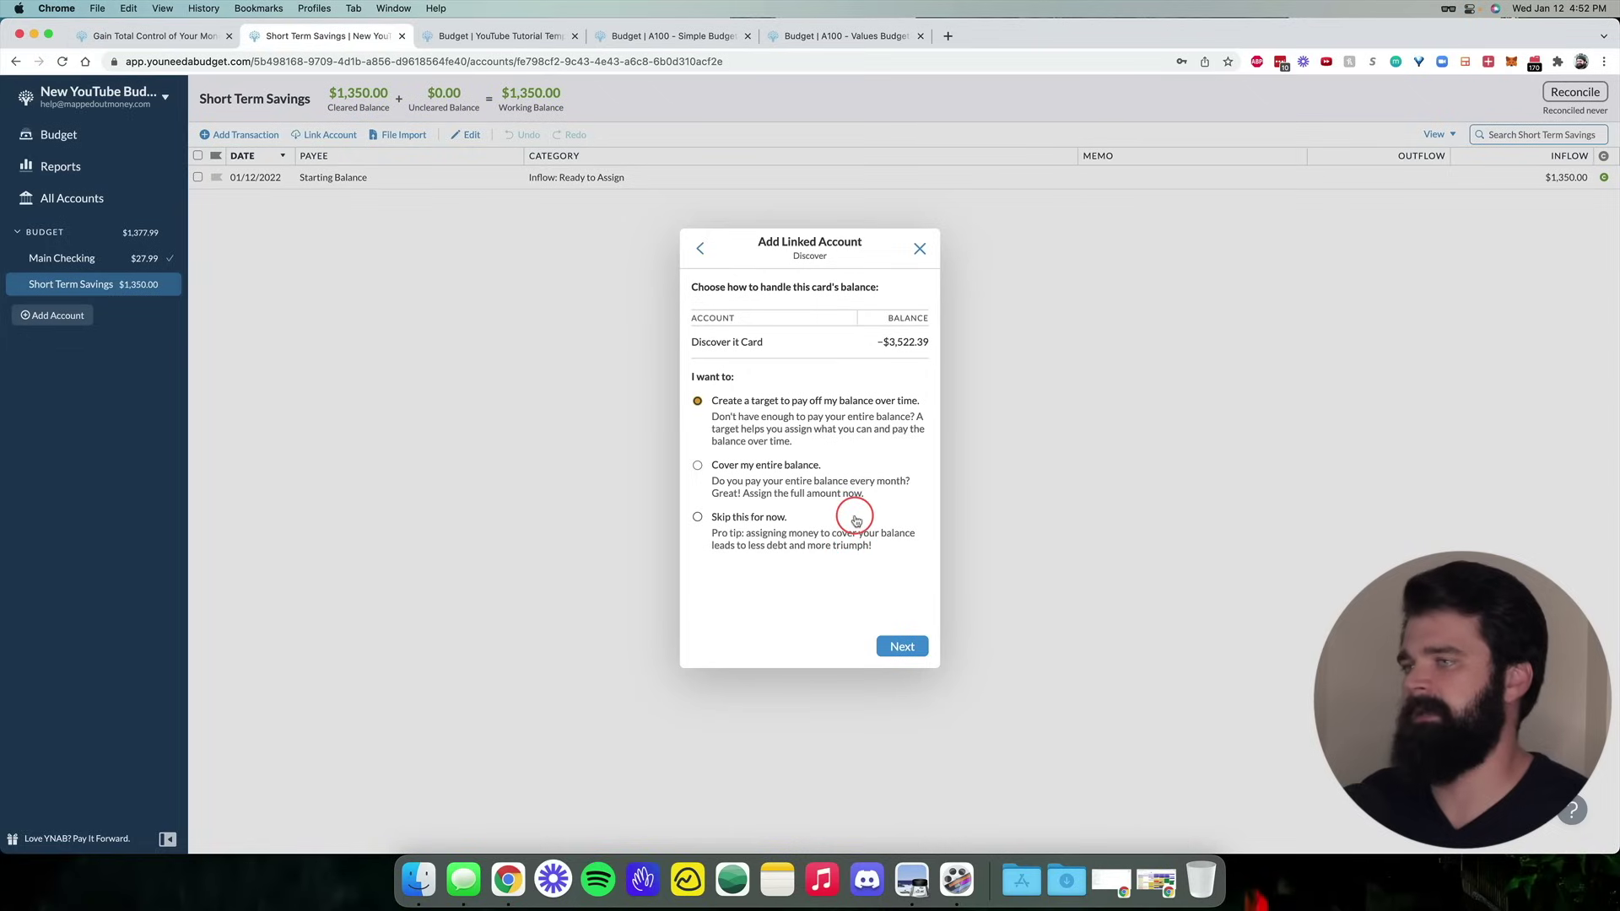
click(774, 529)
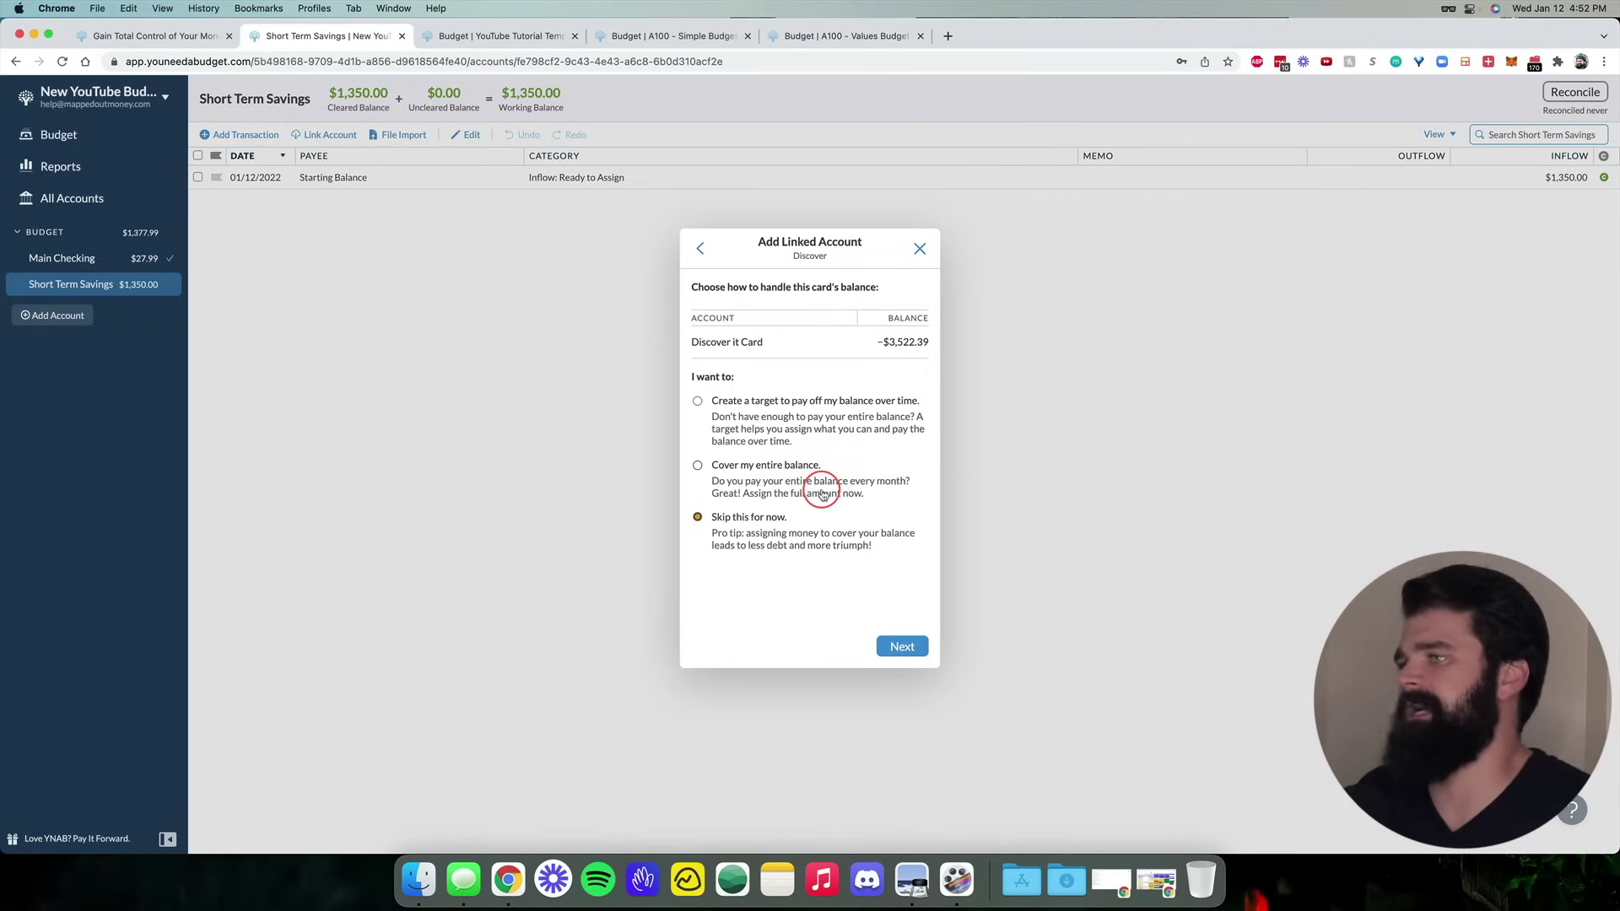
click(902, 646)
click(838, 518)
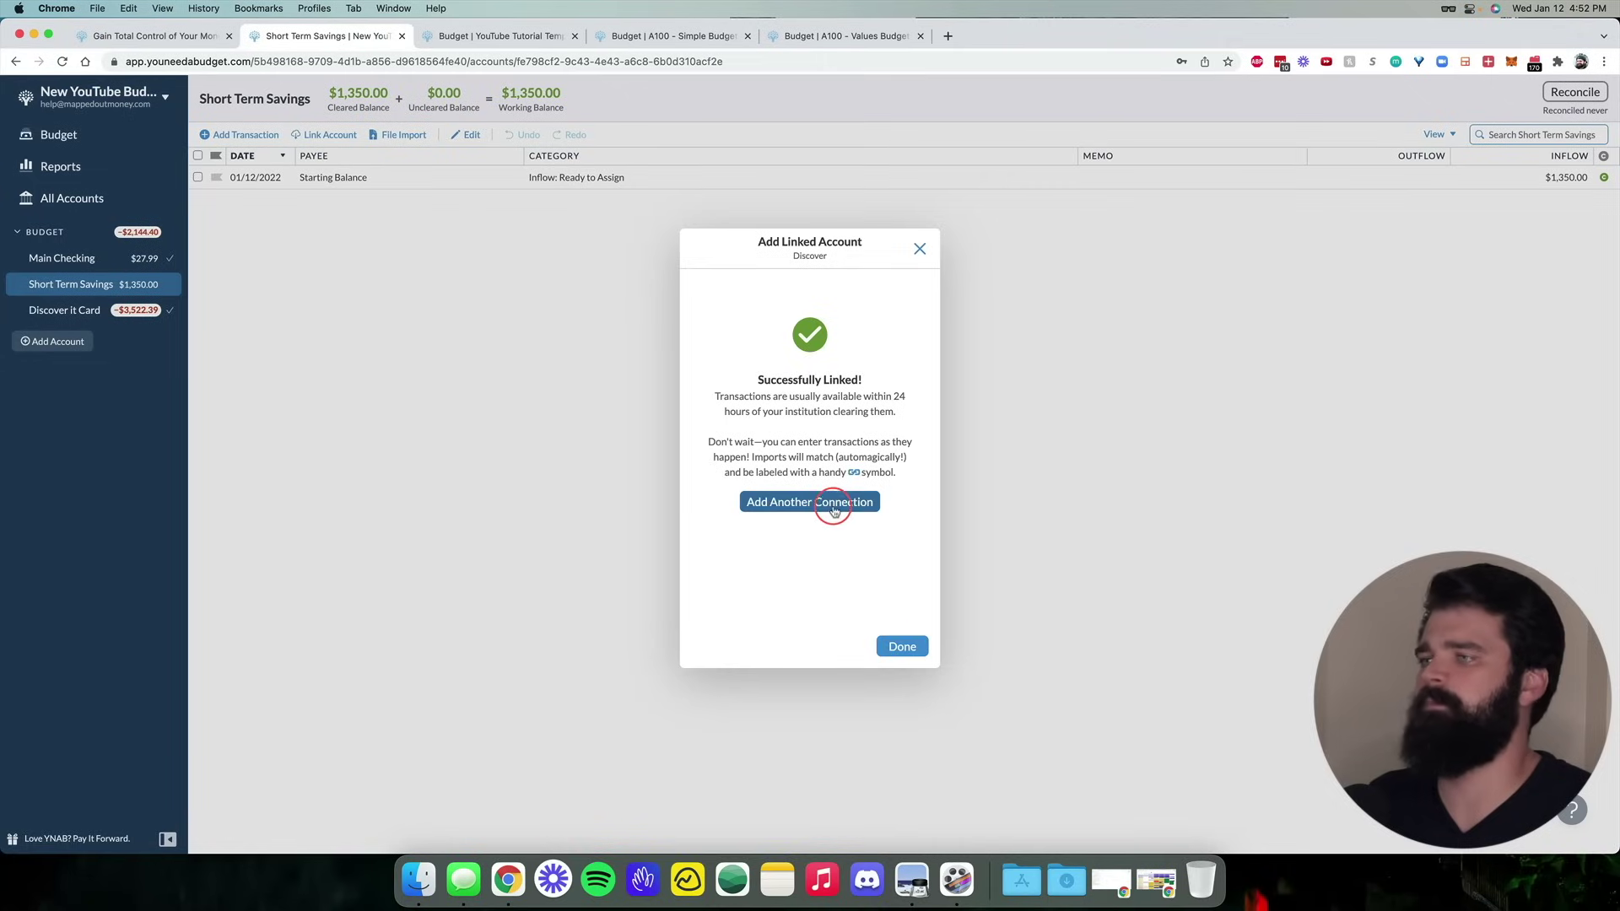
Link the Sam's Club credit card as another connection, skipping the handling of its balance for now
click(828, 503)
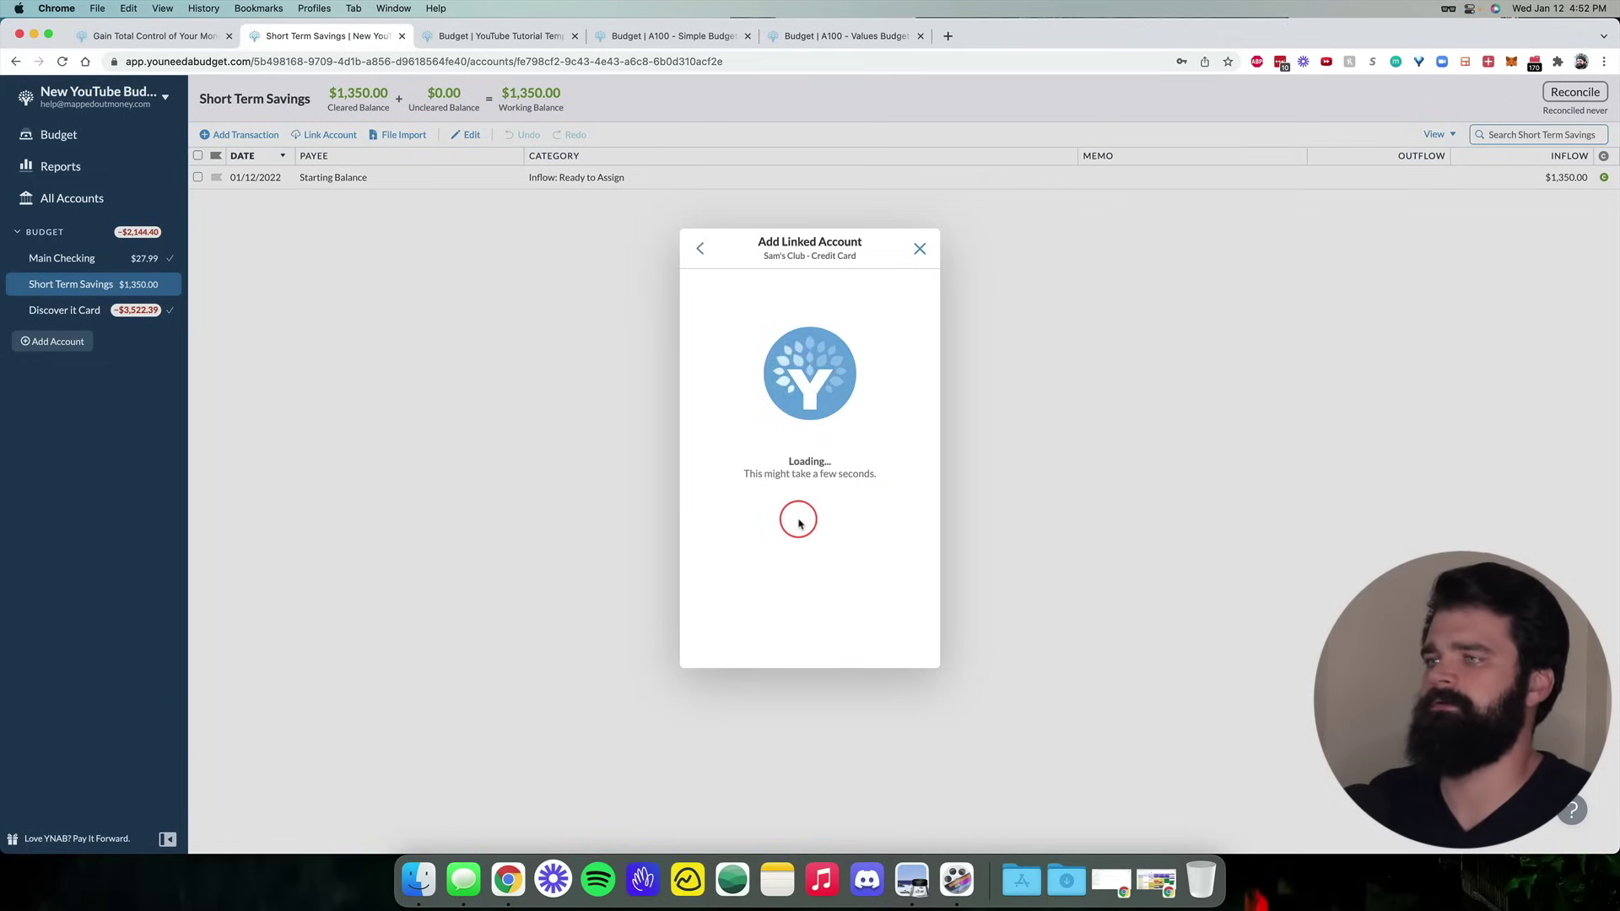
click(900, 643)
click(760, 524)
click(902, 646)
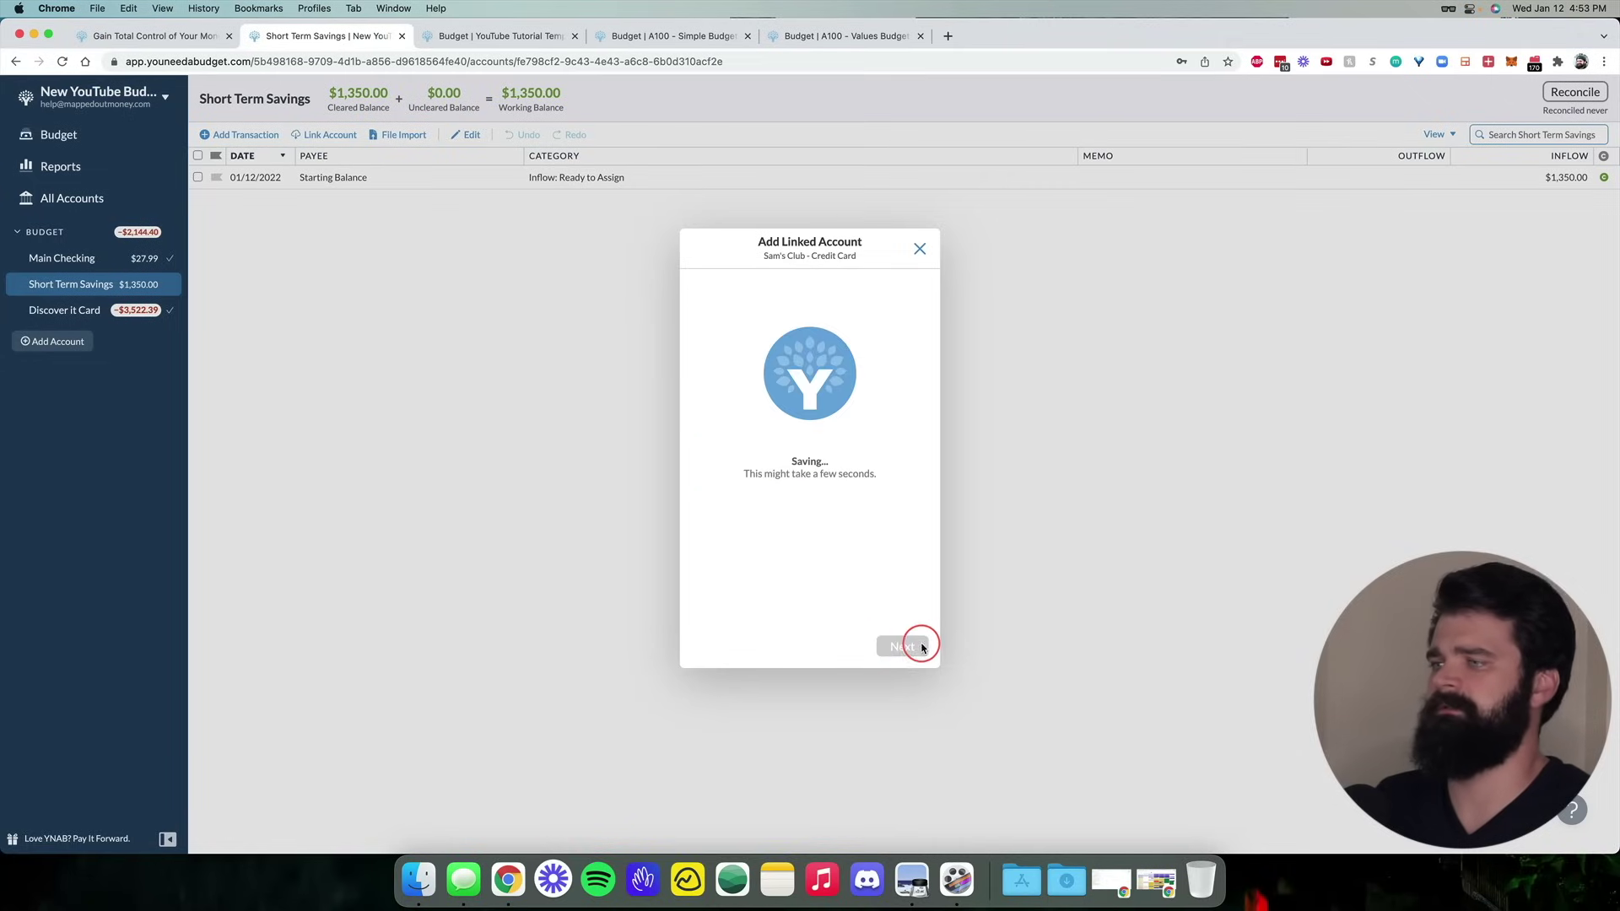
click(902, 647)
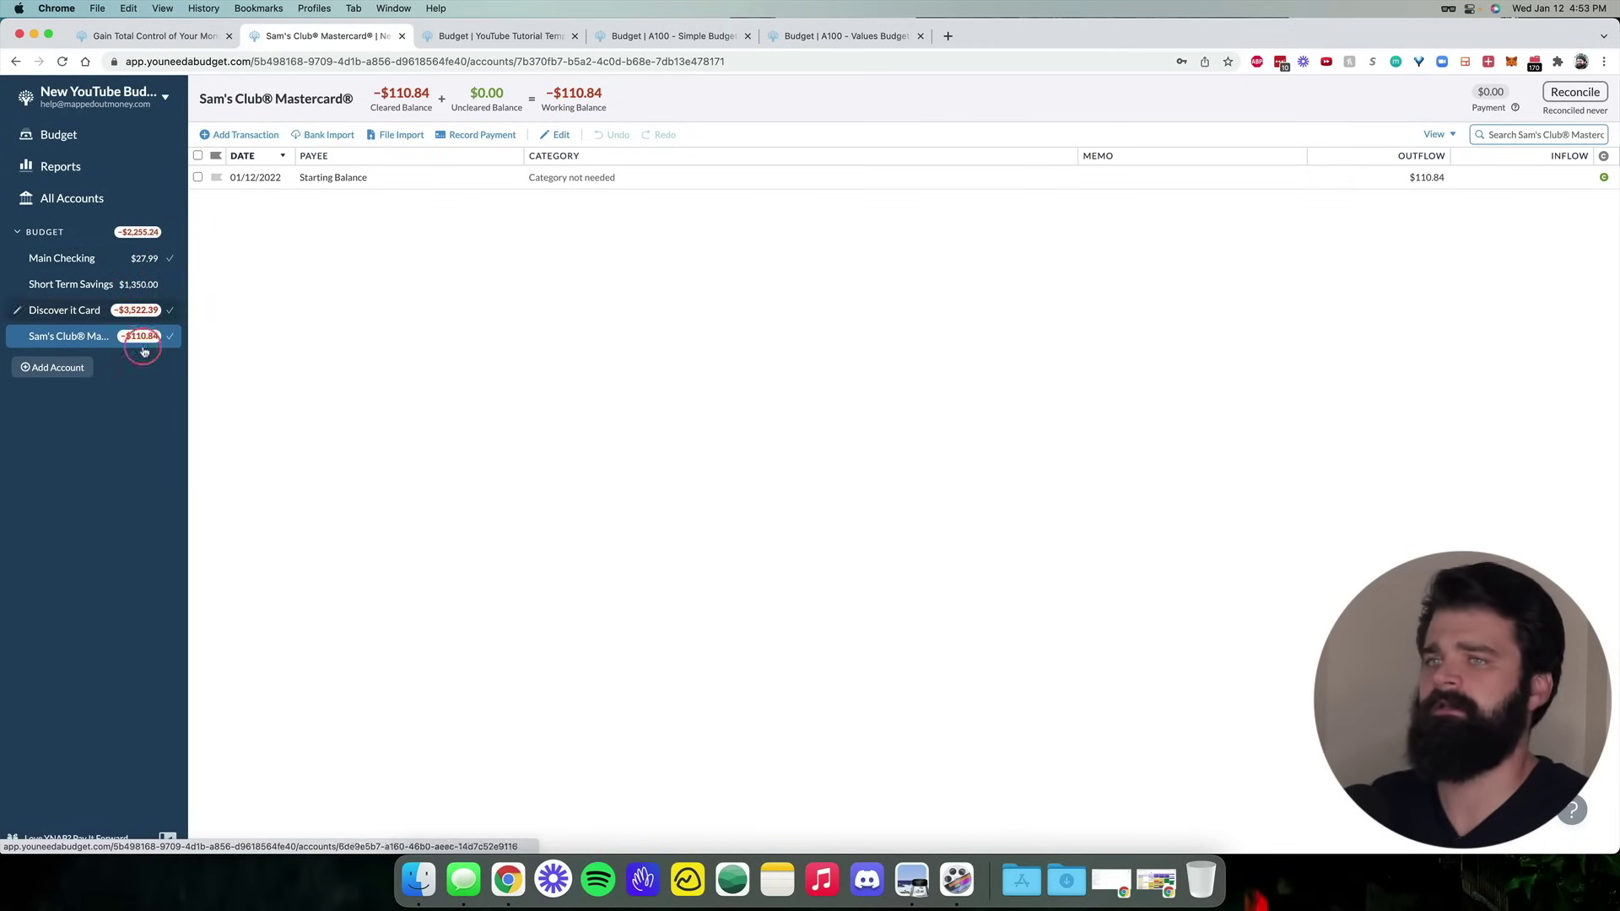
Check the setup checklist's item on the wallet account for tracking cash, and return to the budget in Chrome
key(super+Tab)
triple_click(478, 482)
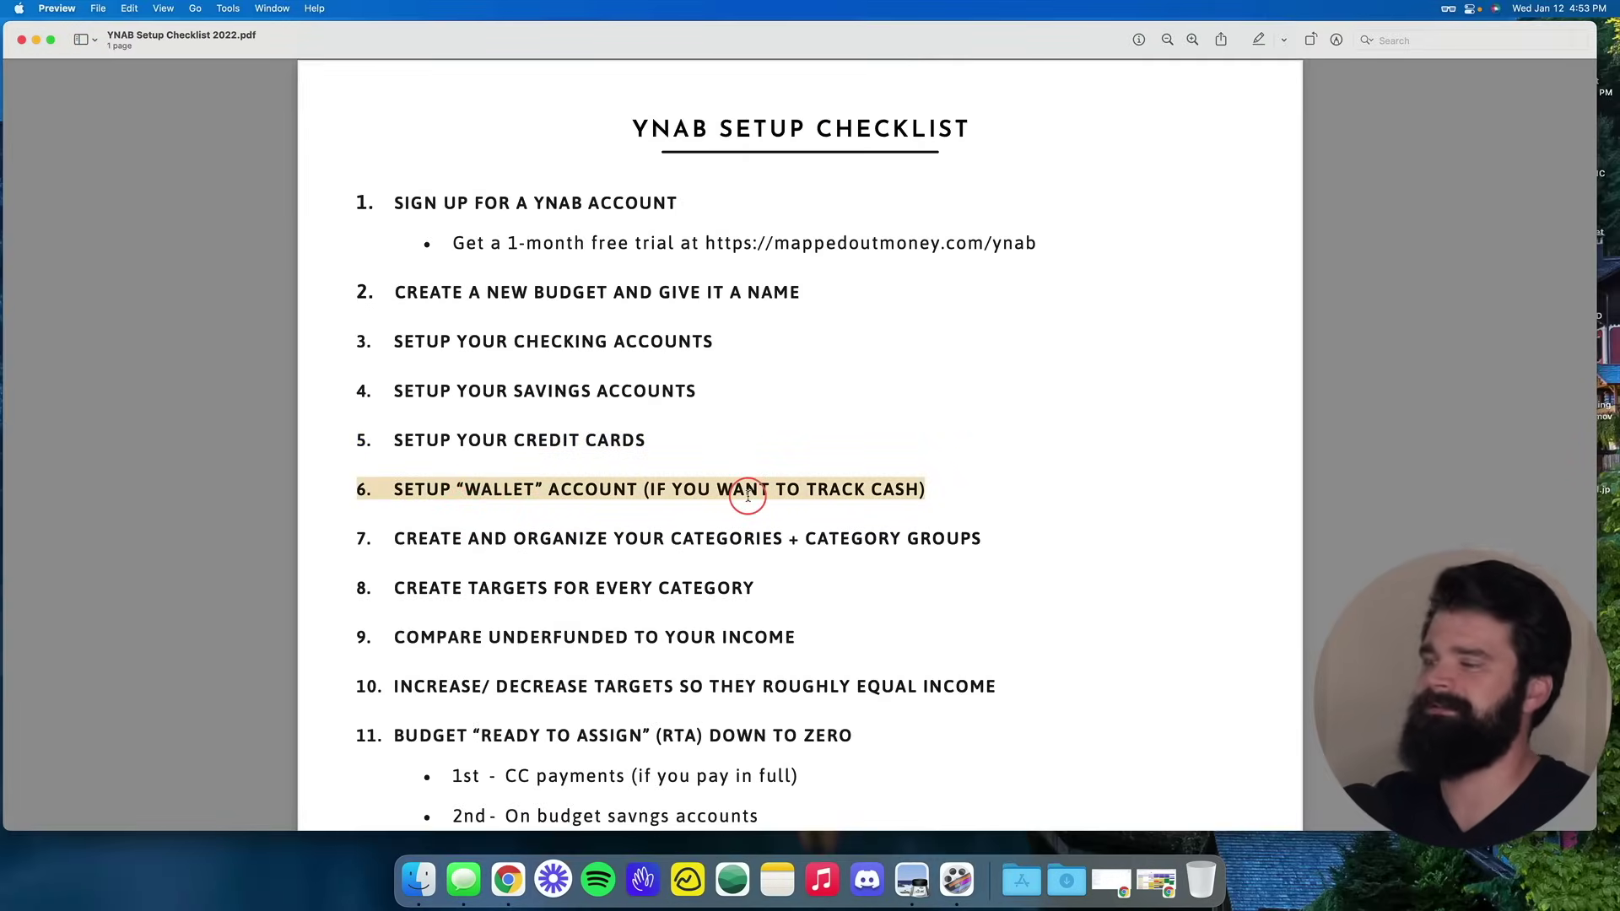
key(super+Tab)
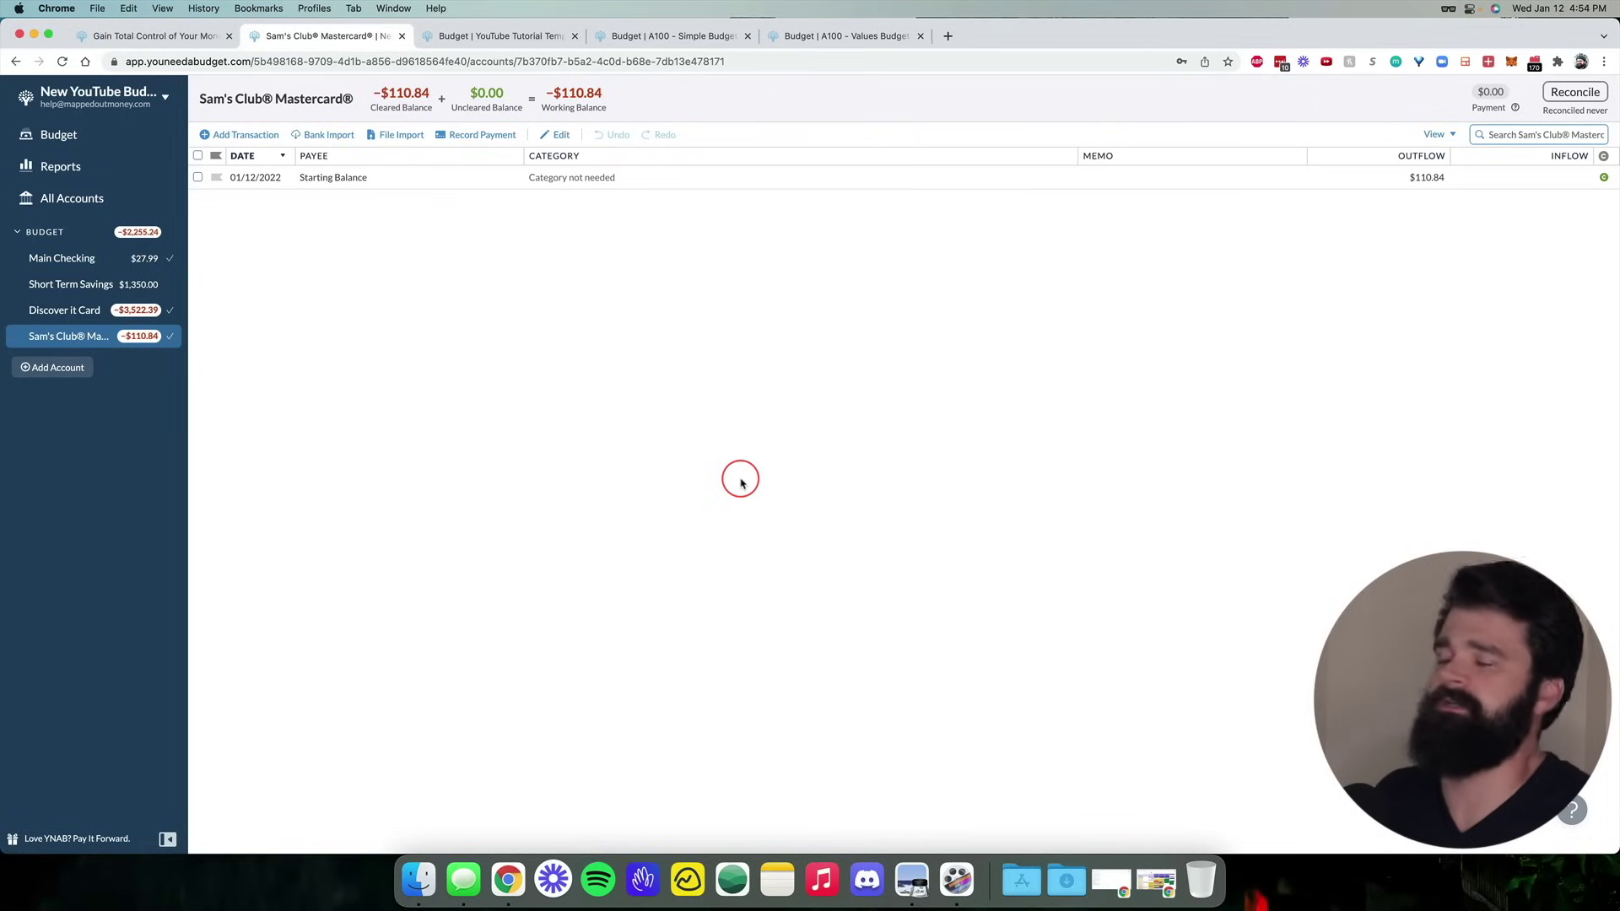
click(46, 370)
click(831, 464)
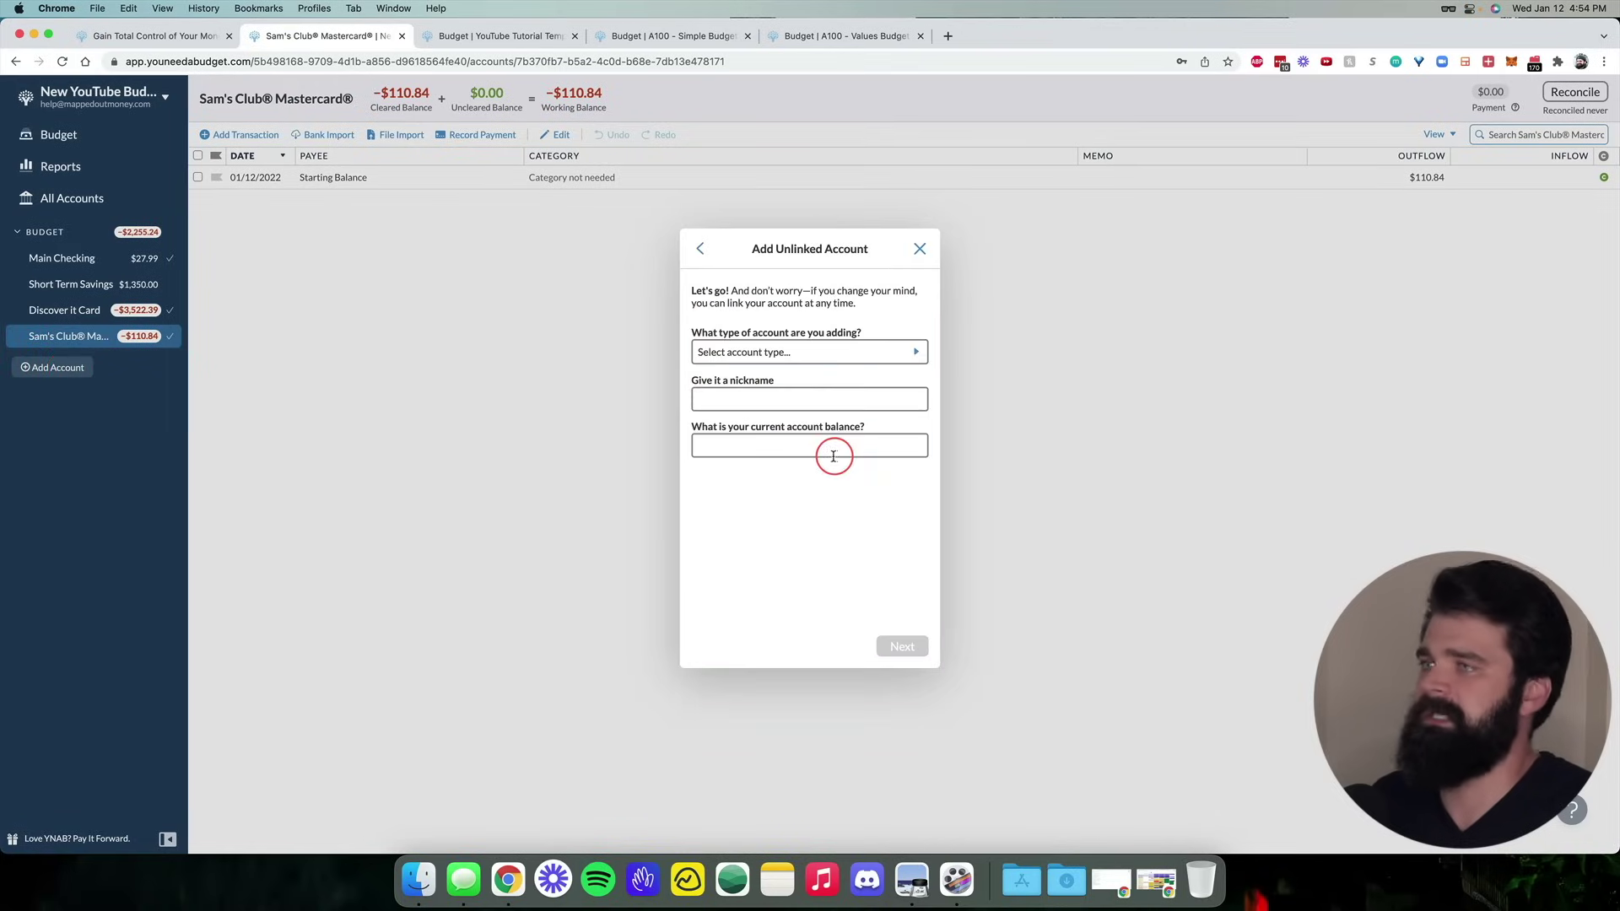
click(833, 352)
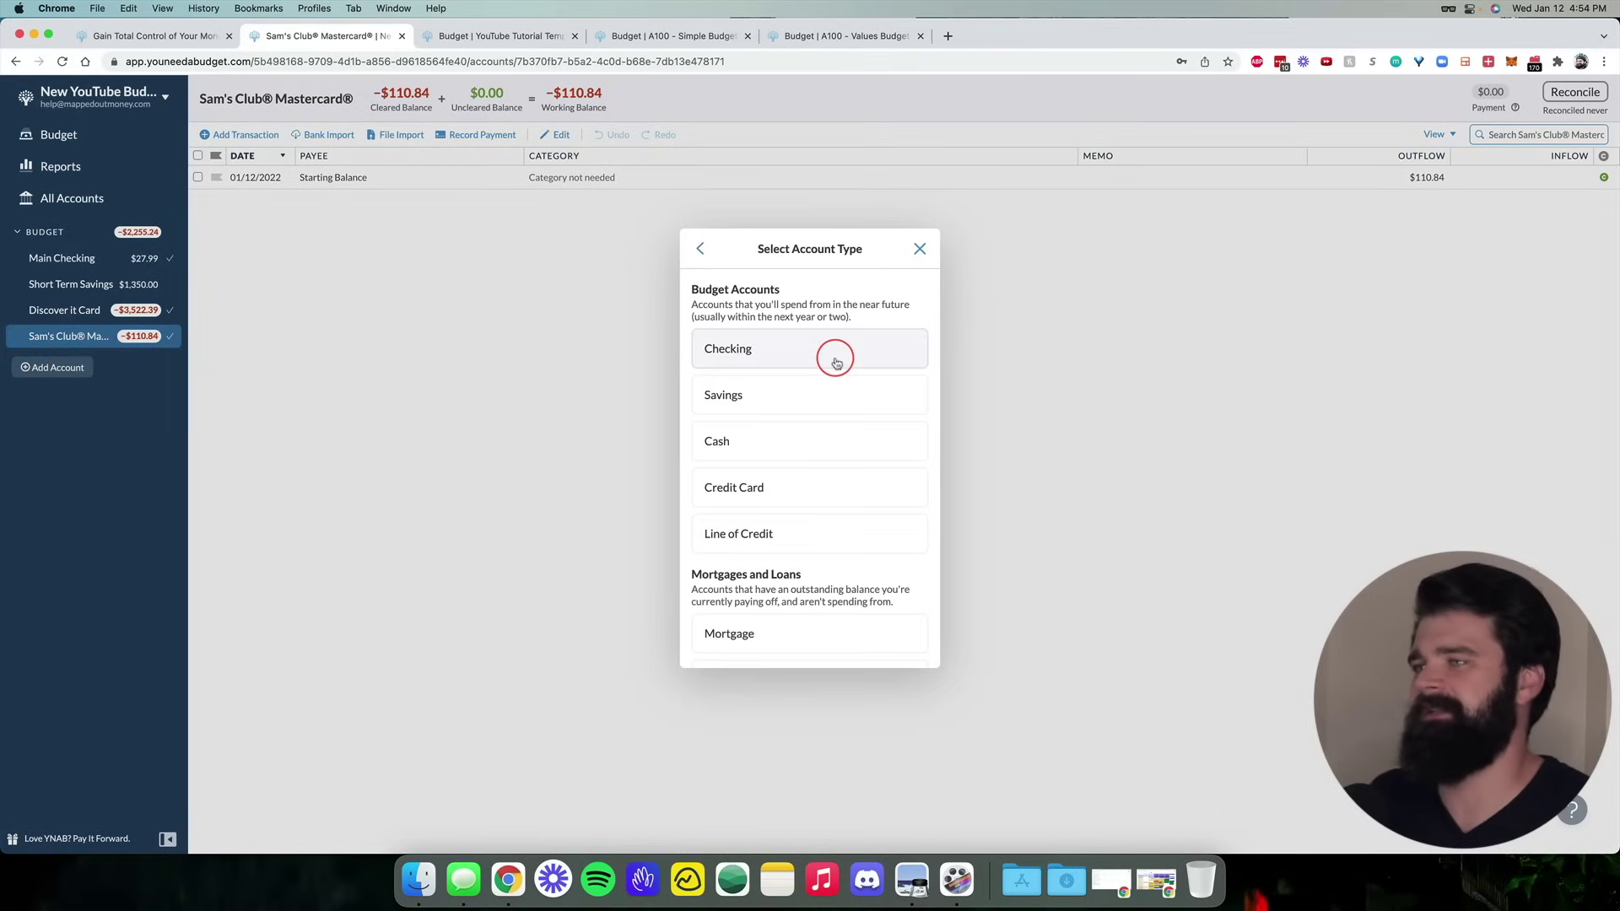
click(807, 441)
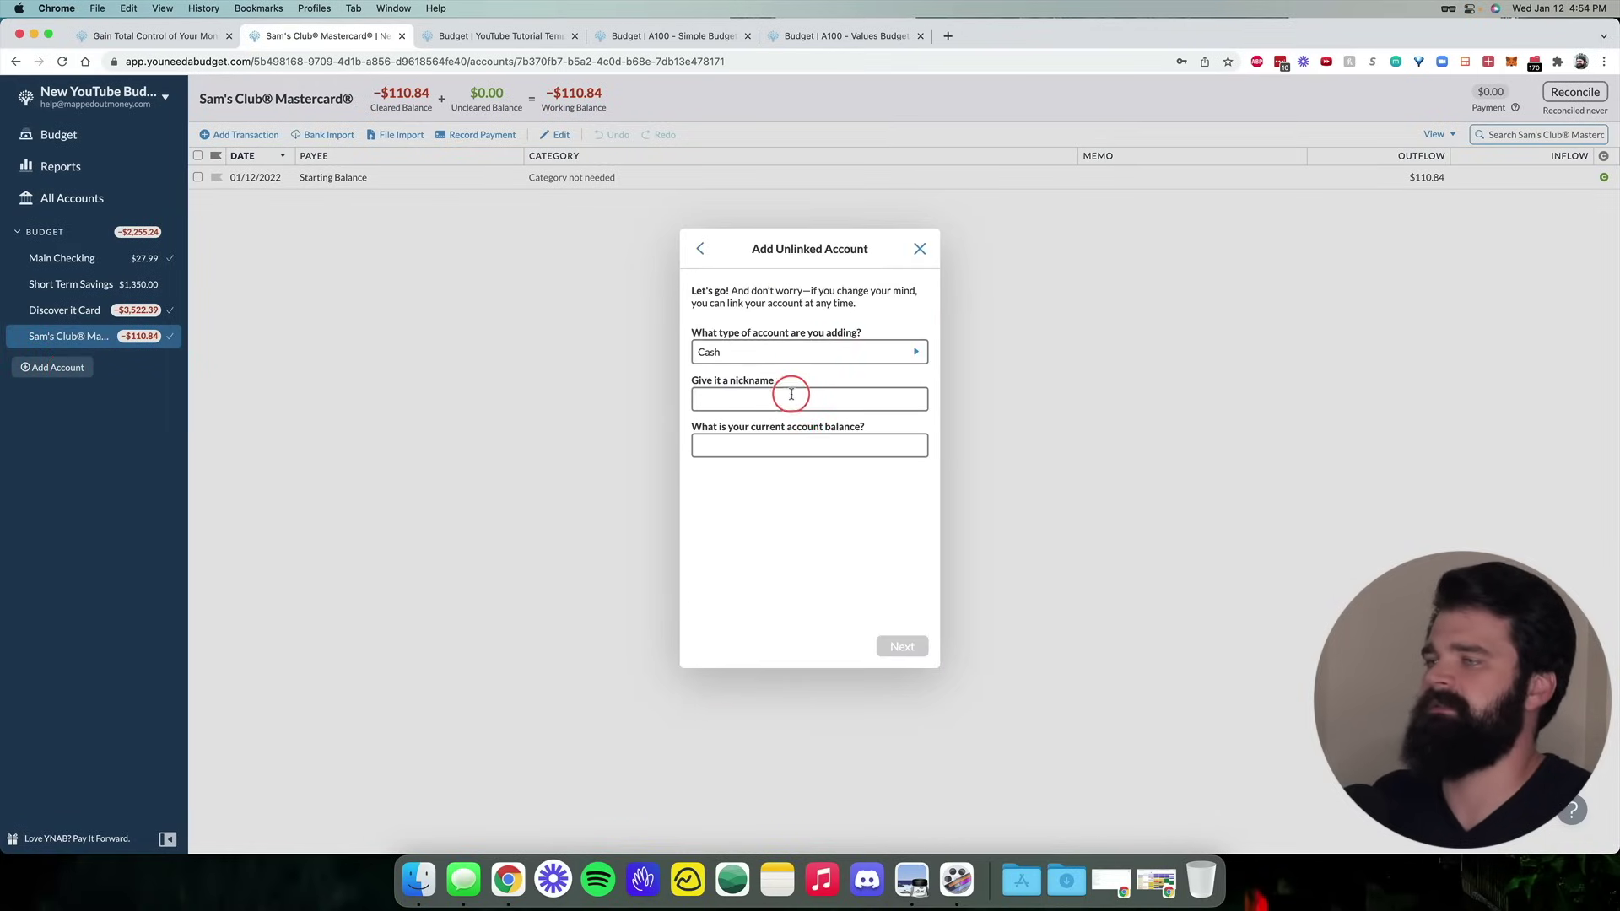
click(816, 455)
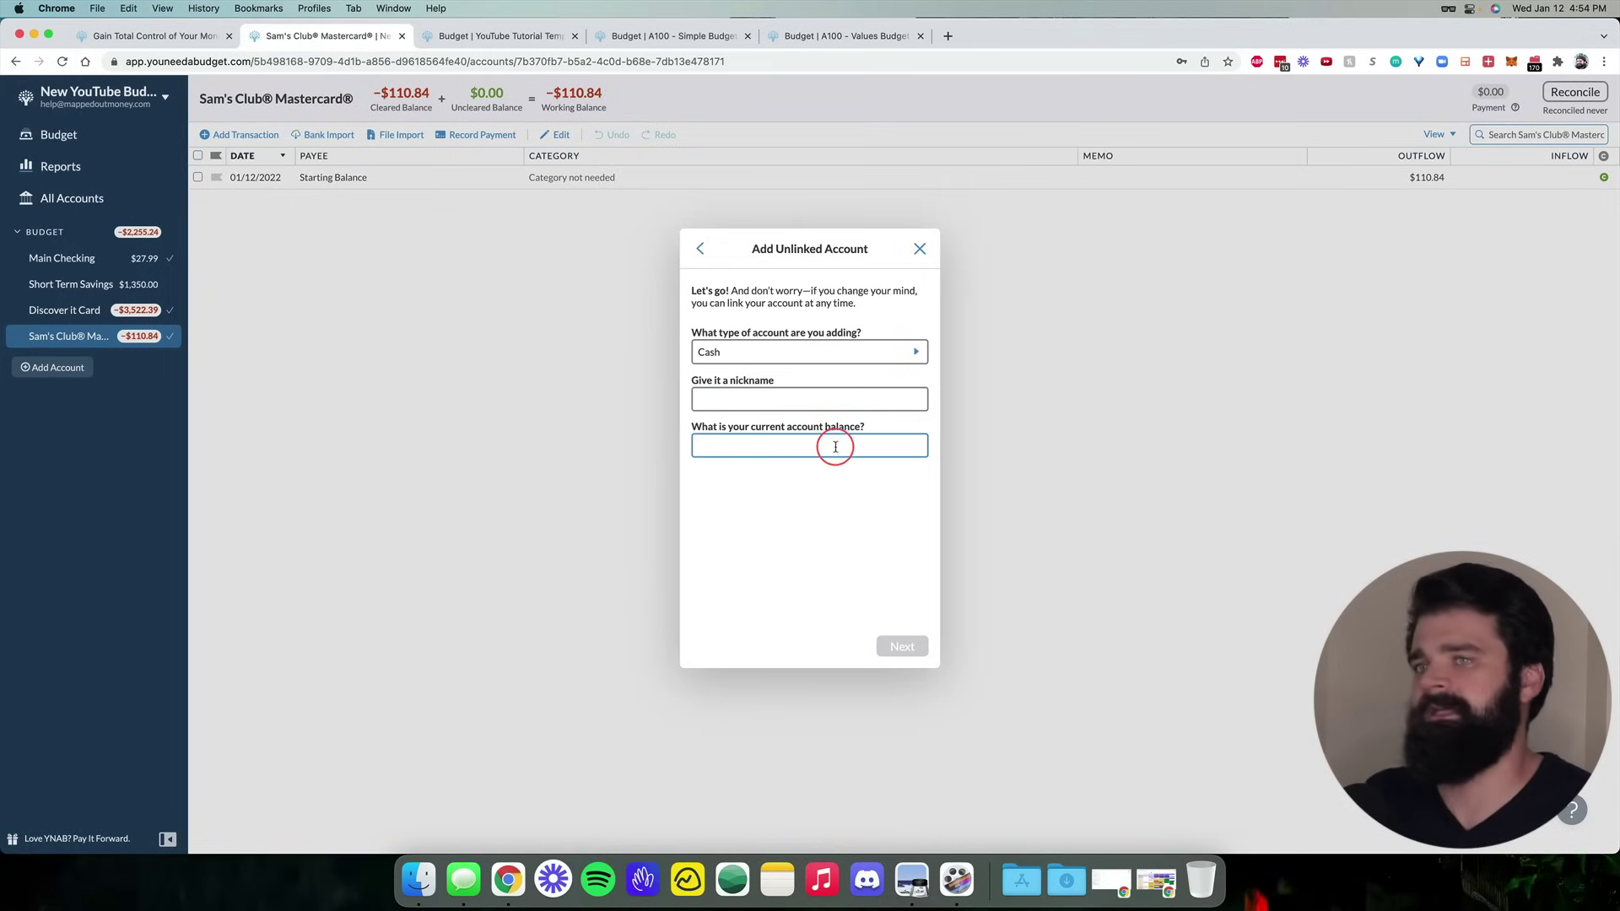
click(921, 251)
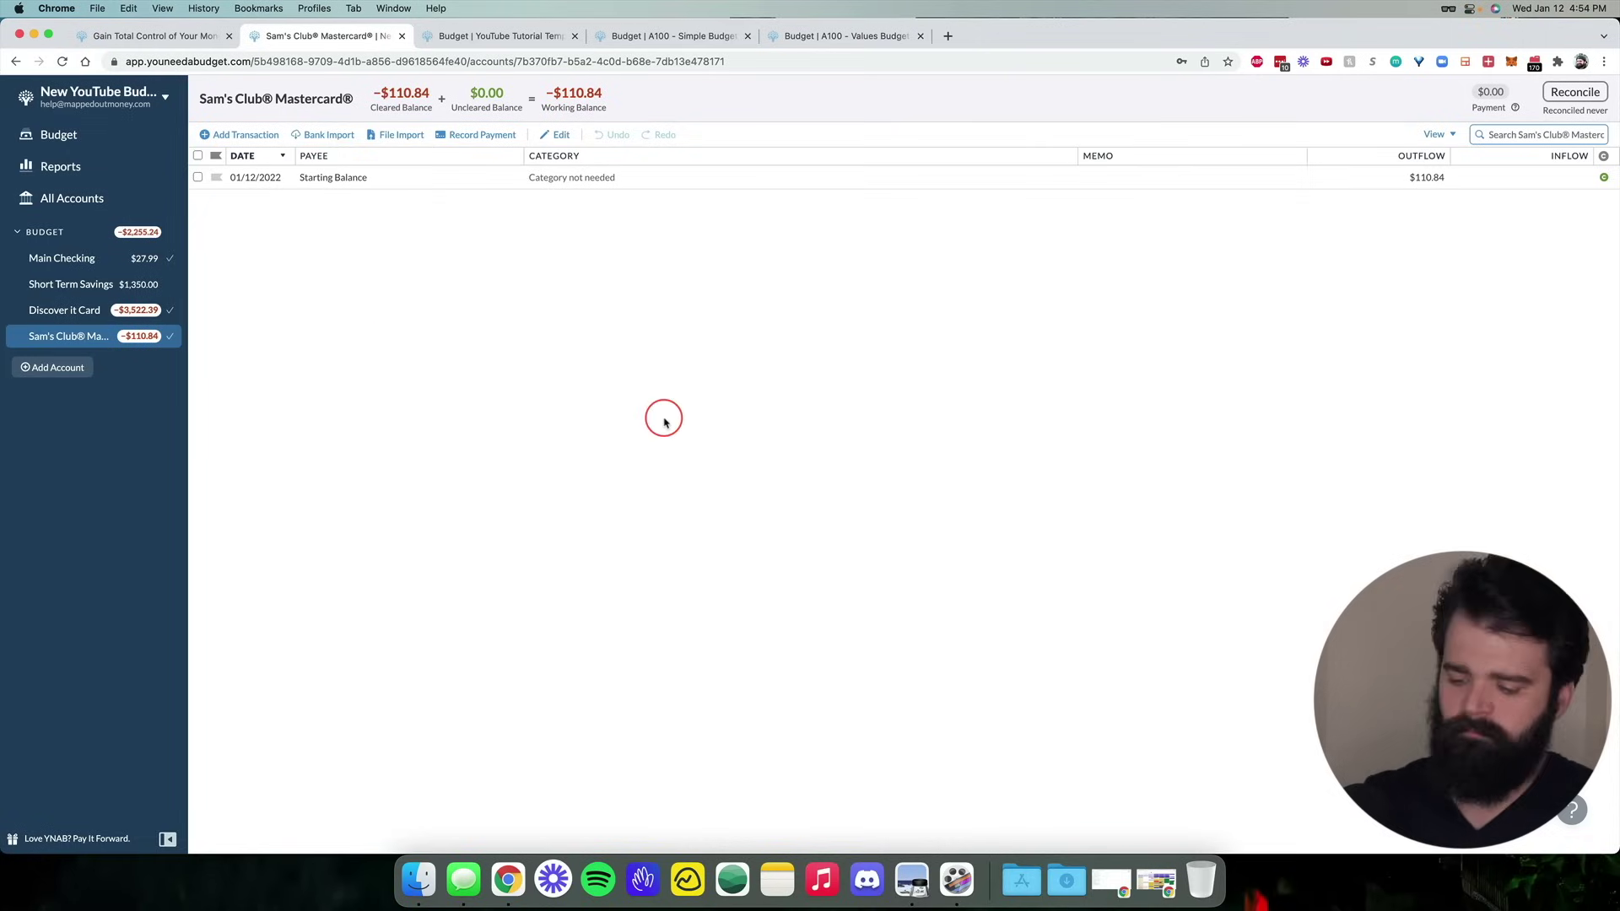
Set the inflow of the Main Checking account's Starting Balance transaction to 4500
key(super+equal)
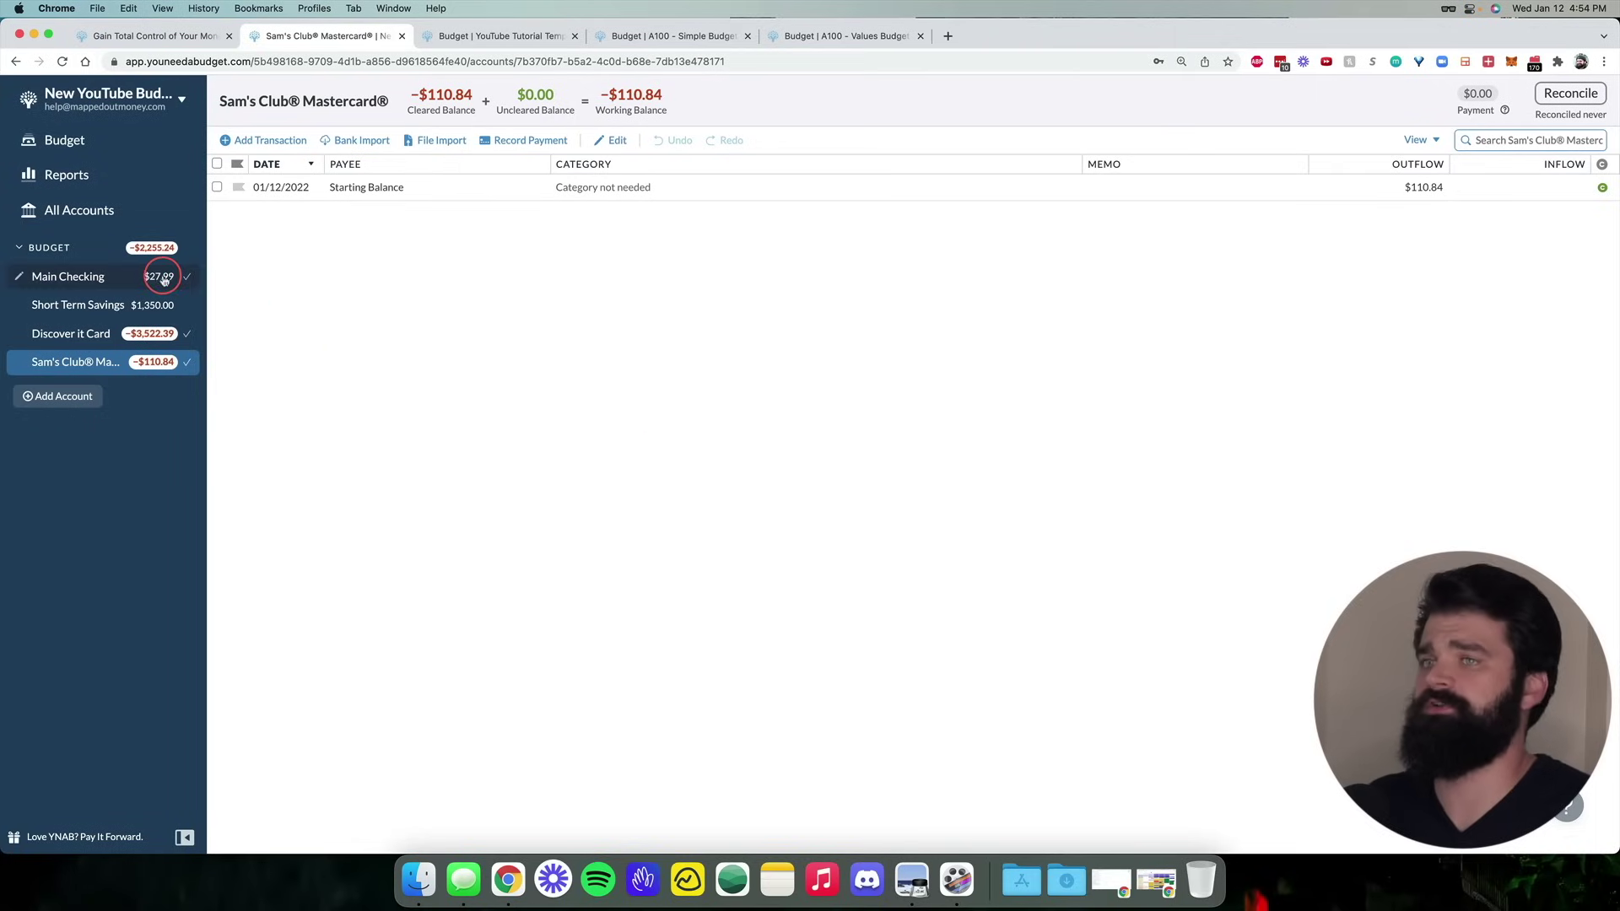
click(159, 276)
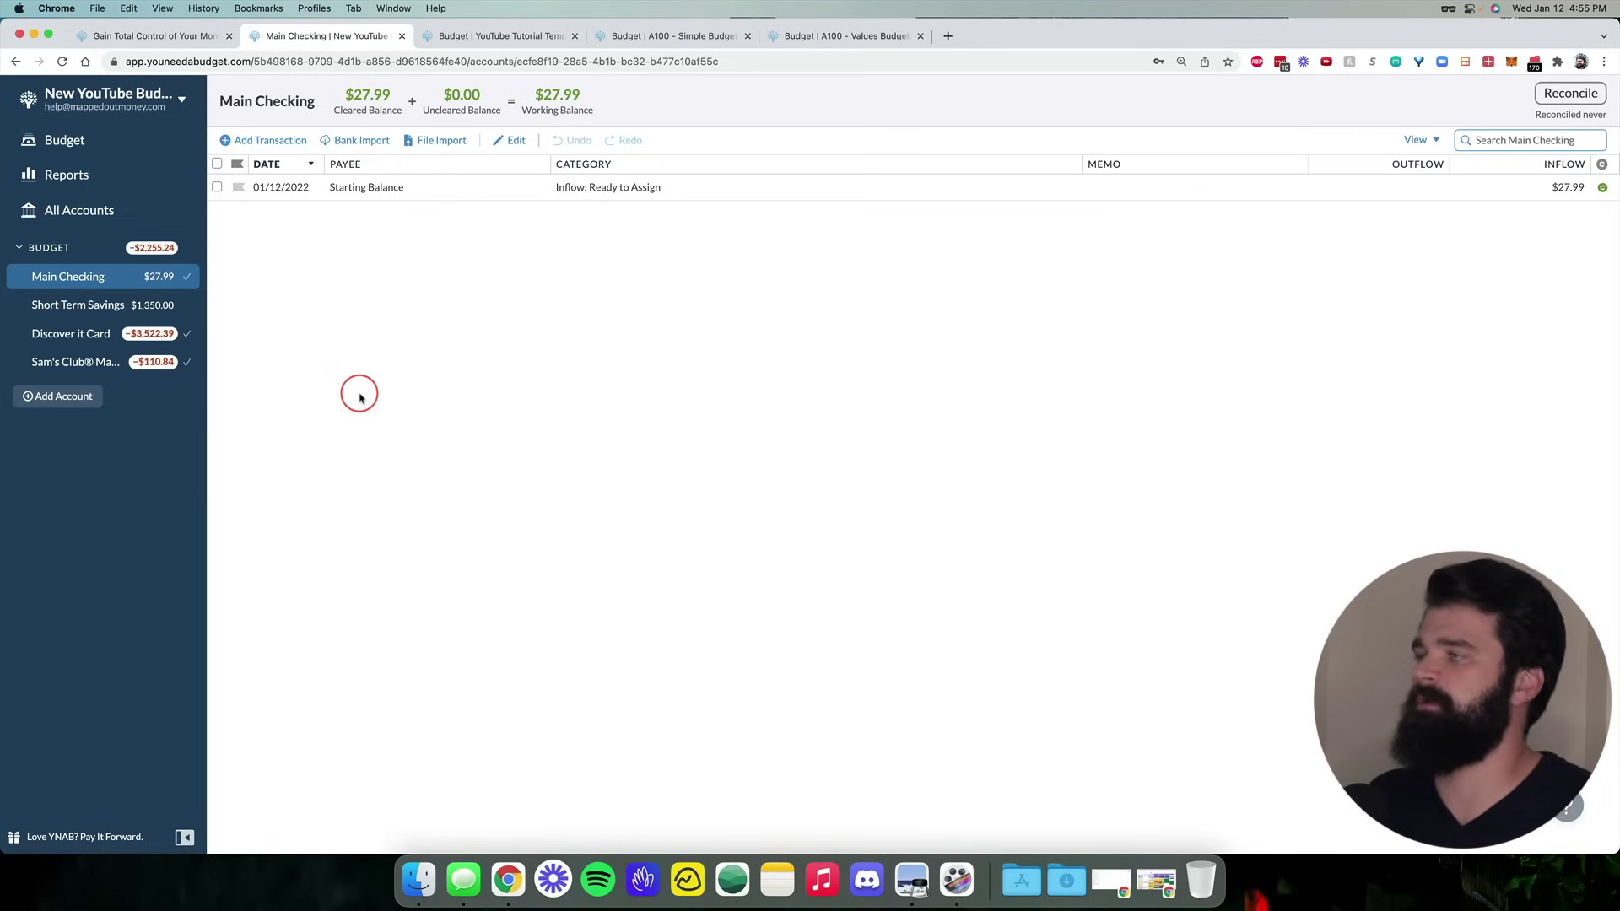
click(1556, 189)
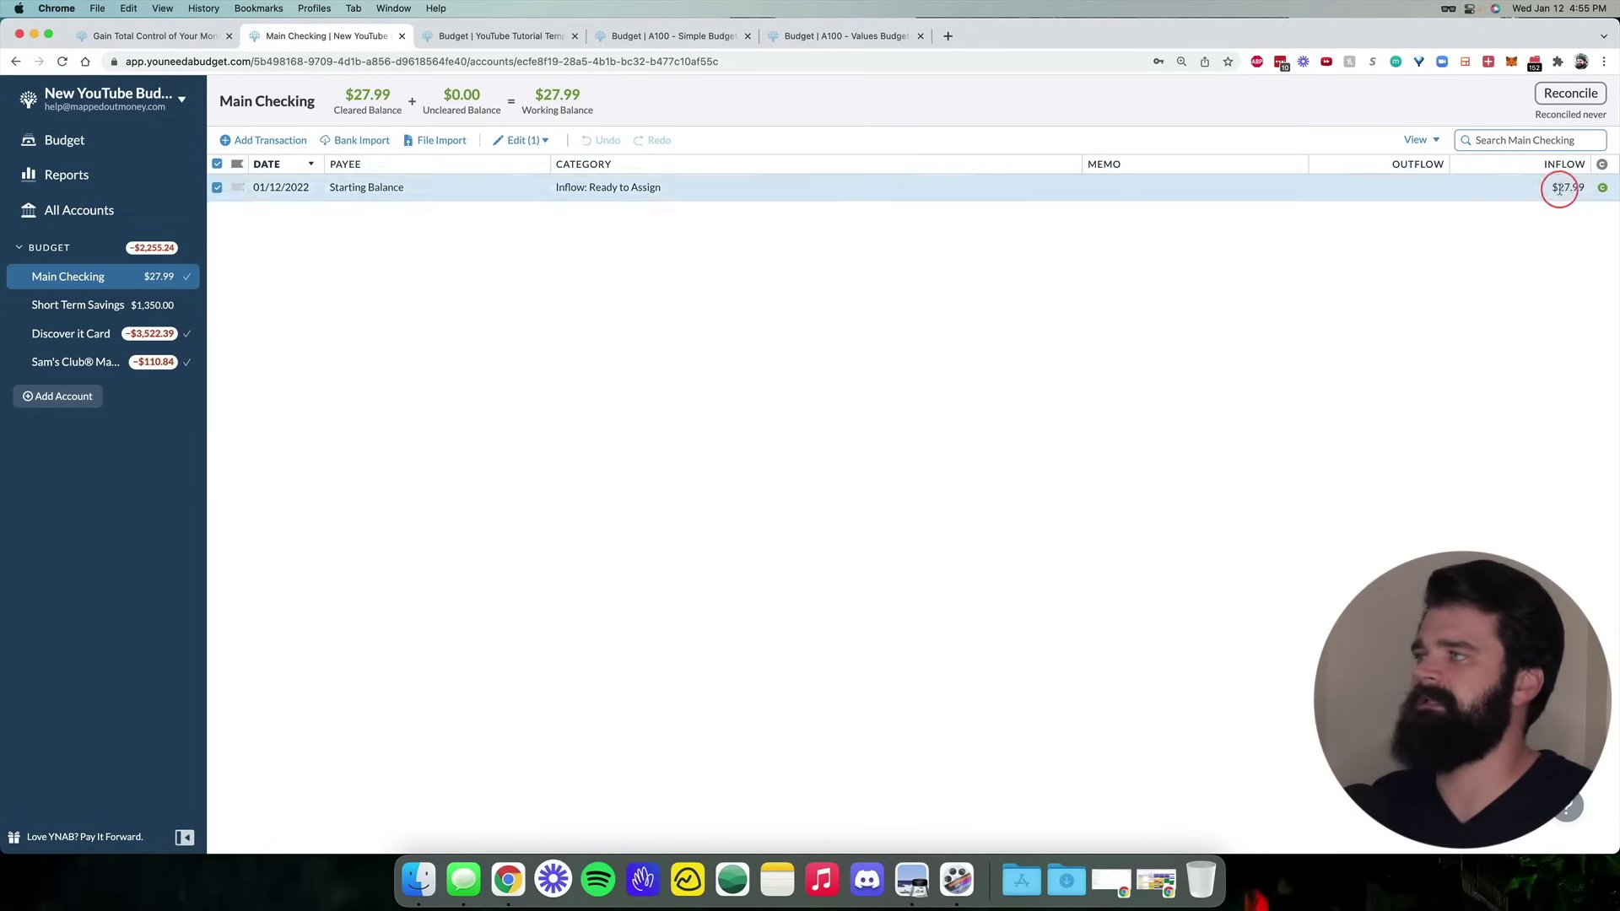
click(1555, 189)
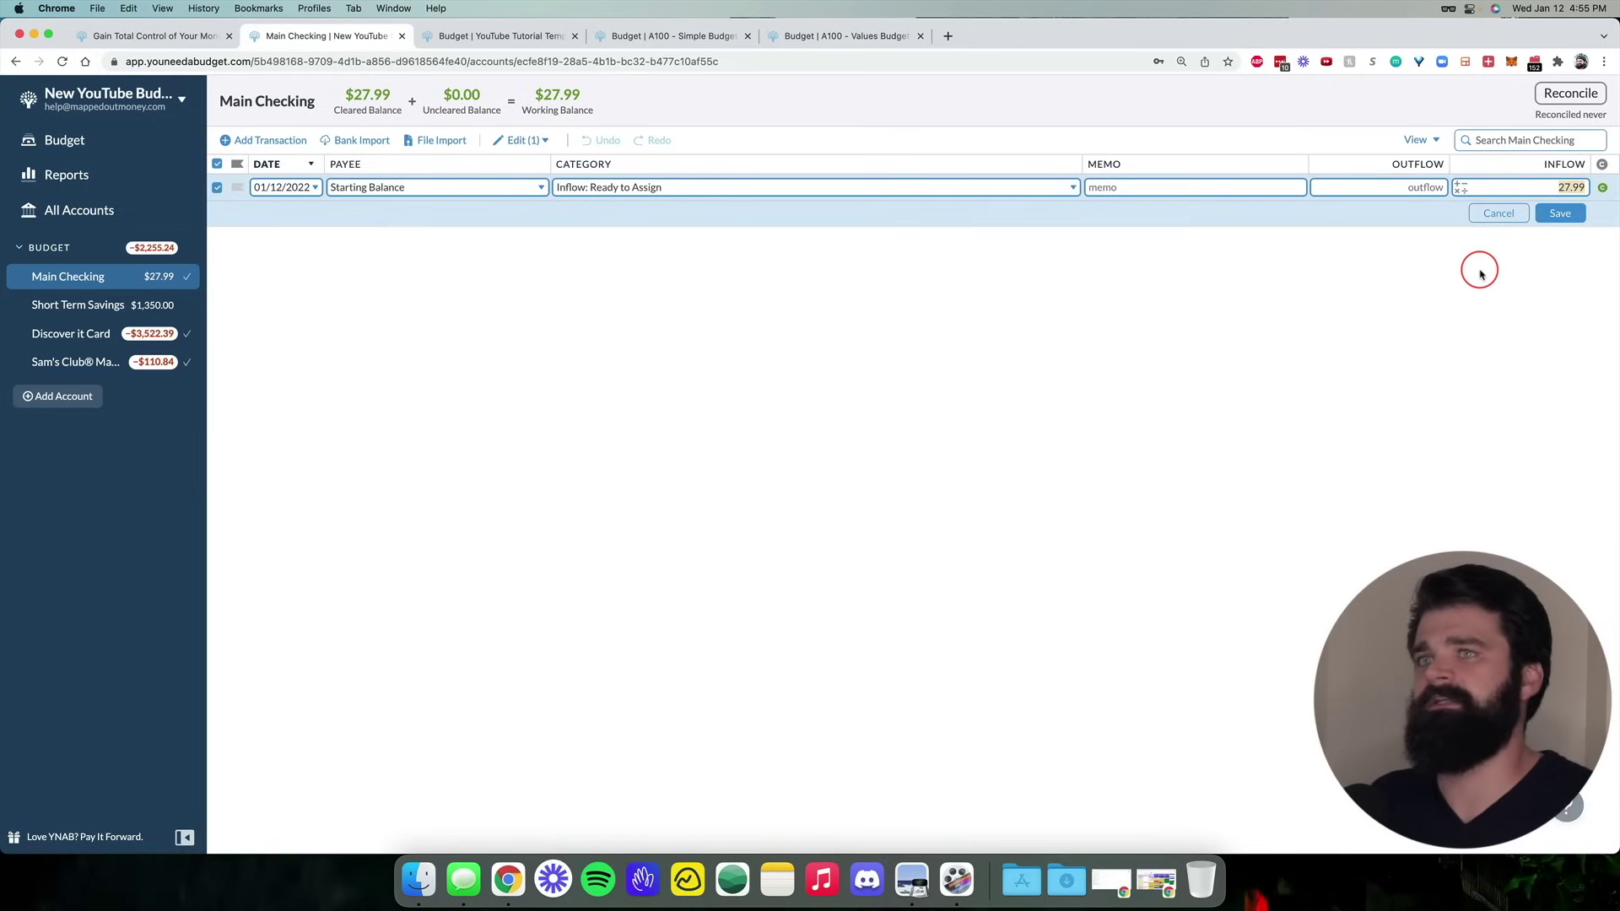
text(4500)
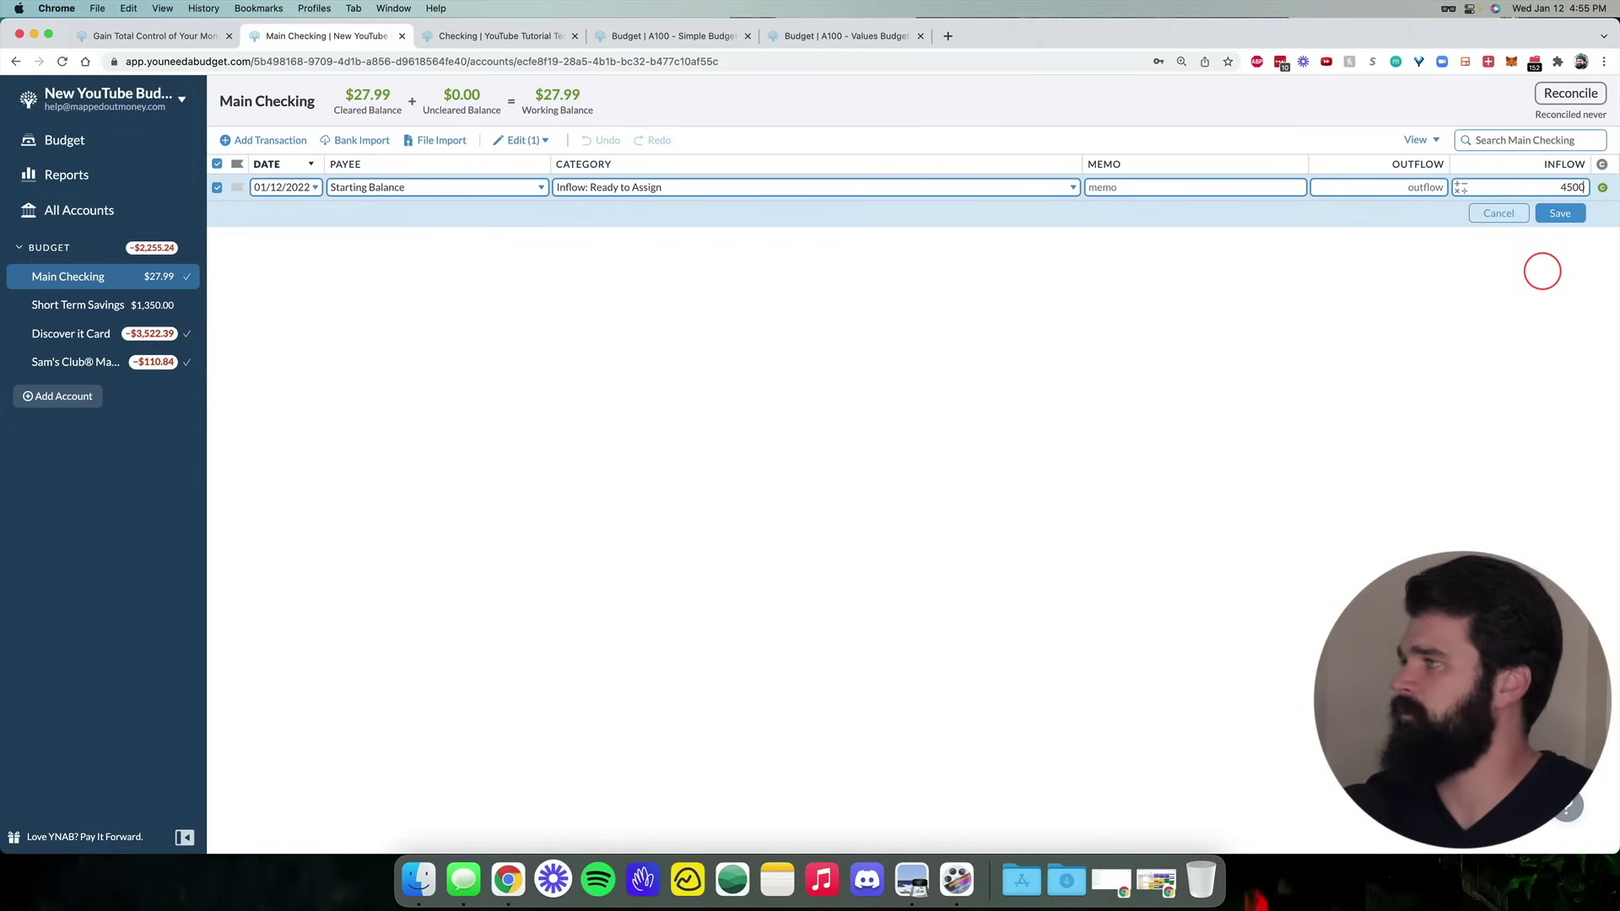
key(Return)
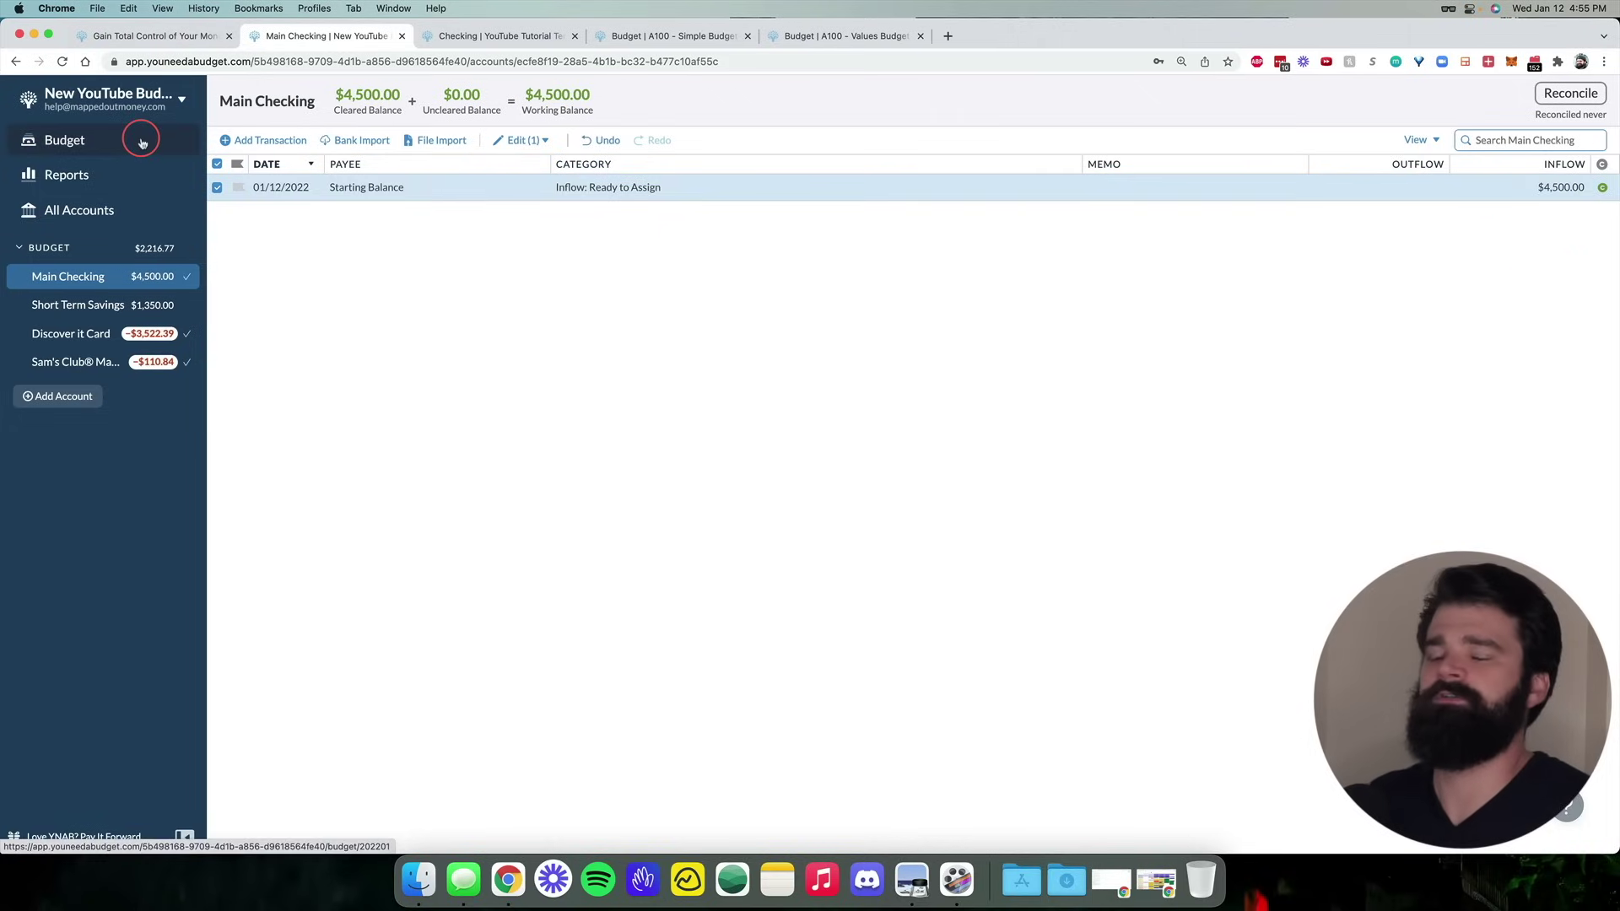
Open the budget and add a category named DON'T TOUCH THIS to the Quality of Life Goals group
click(141, 142)
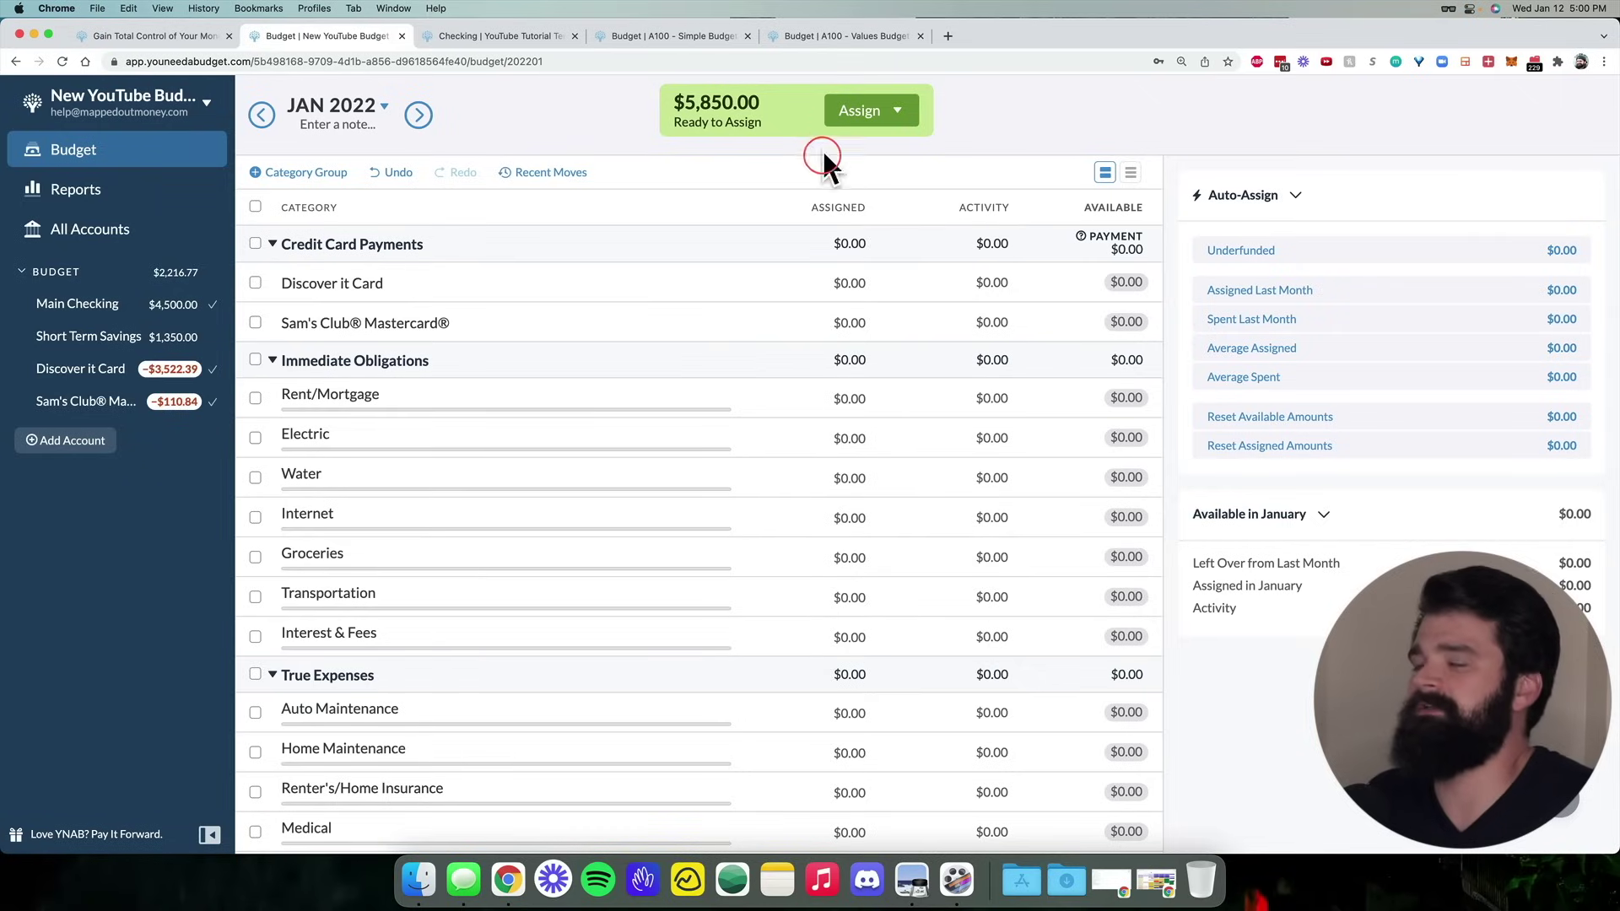
scroll(533, 418, down, 10)
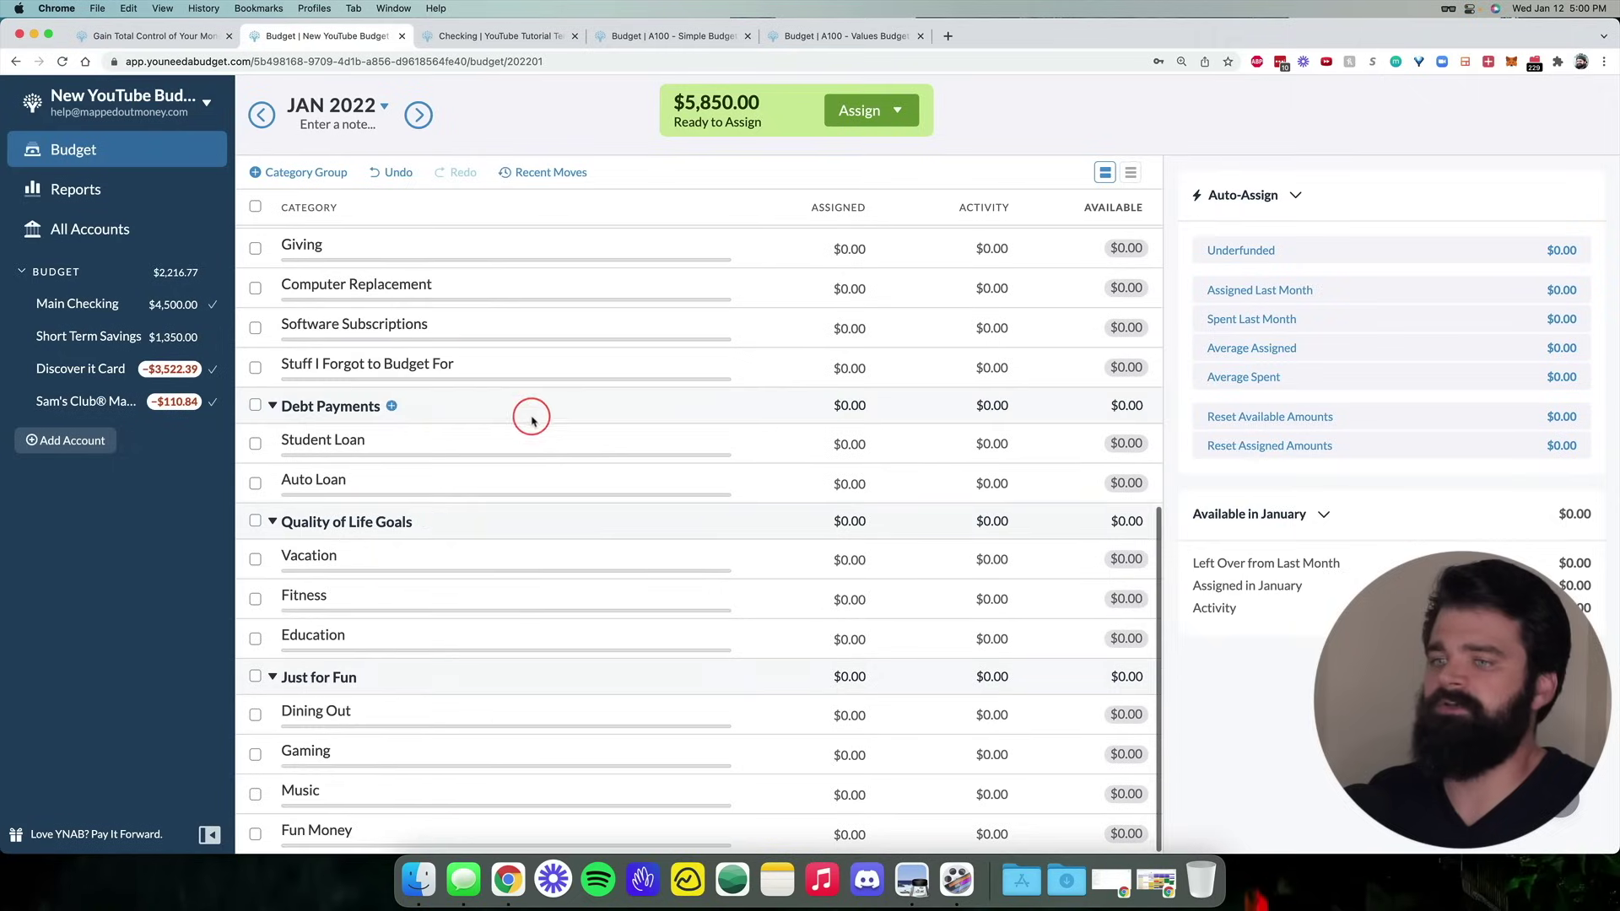
click(425, 523)
text(DON'T TOUCH )
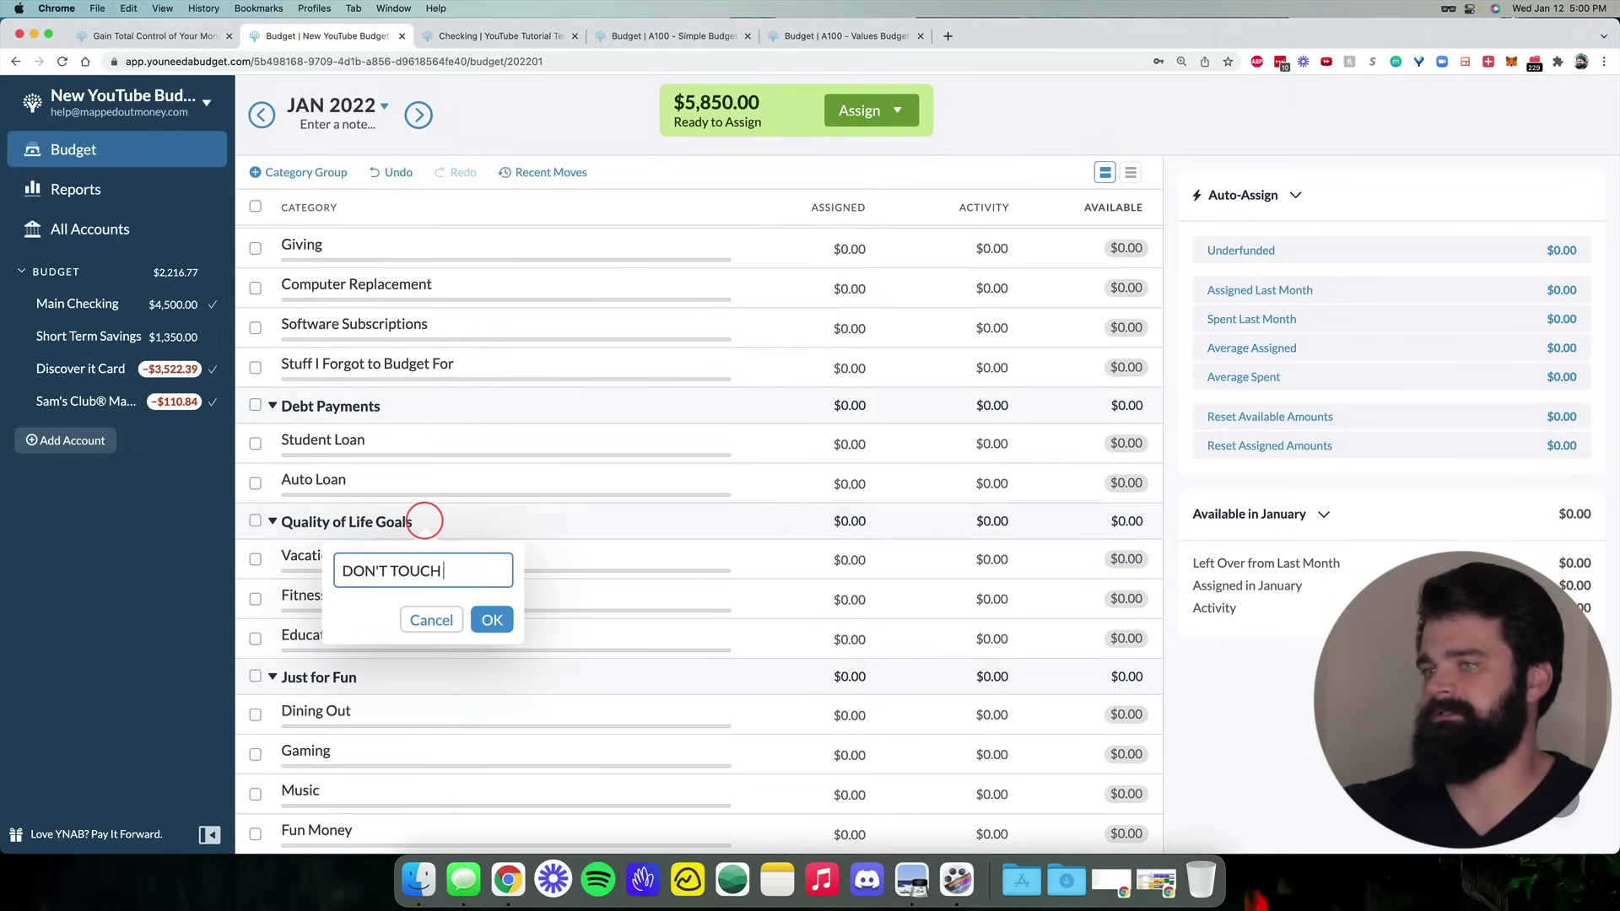
text(THIS)
key(Return)
Try to assign 500 to the new DON'T TOUCH THIS category
click(851, 558)
text(500)
key(Return)
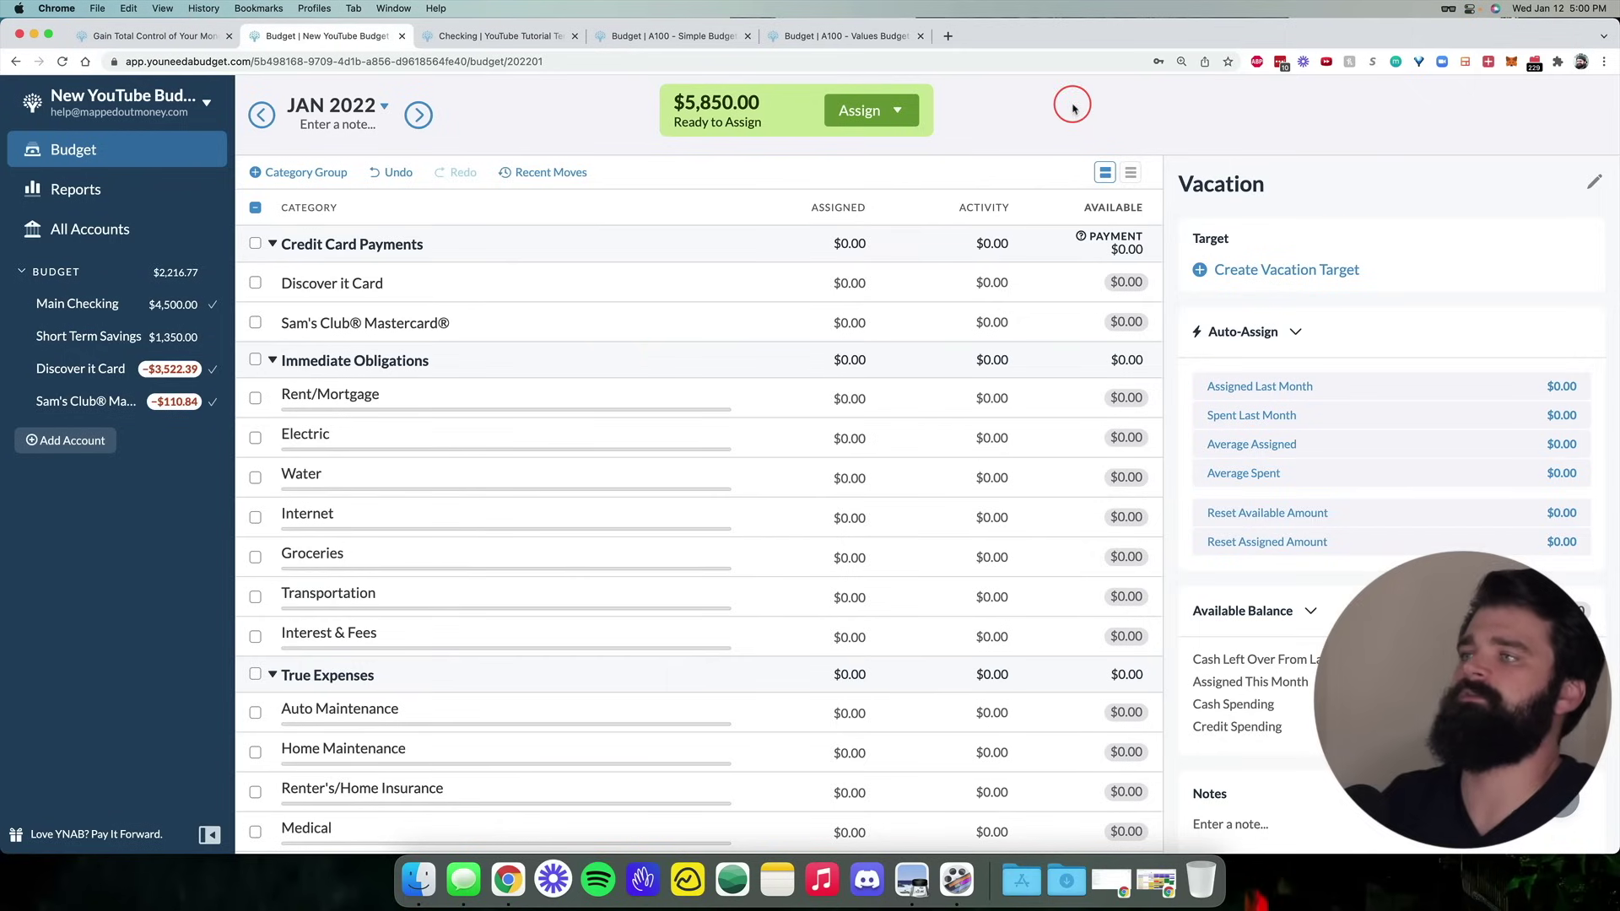
Check the setup checklist's item on creating and organizing categories and category groups, and return to the budget in Chrome
scroll(606, 272, down, 3)
scroll(610, 275, up, 3)
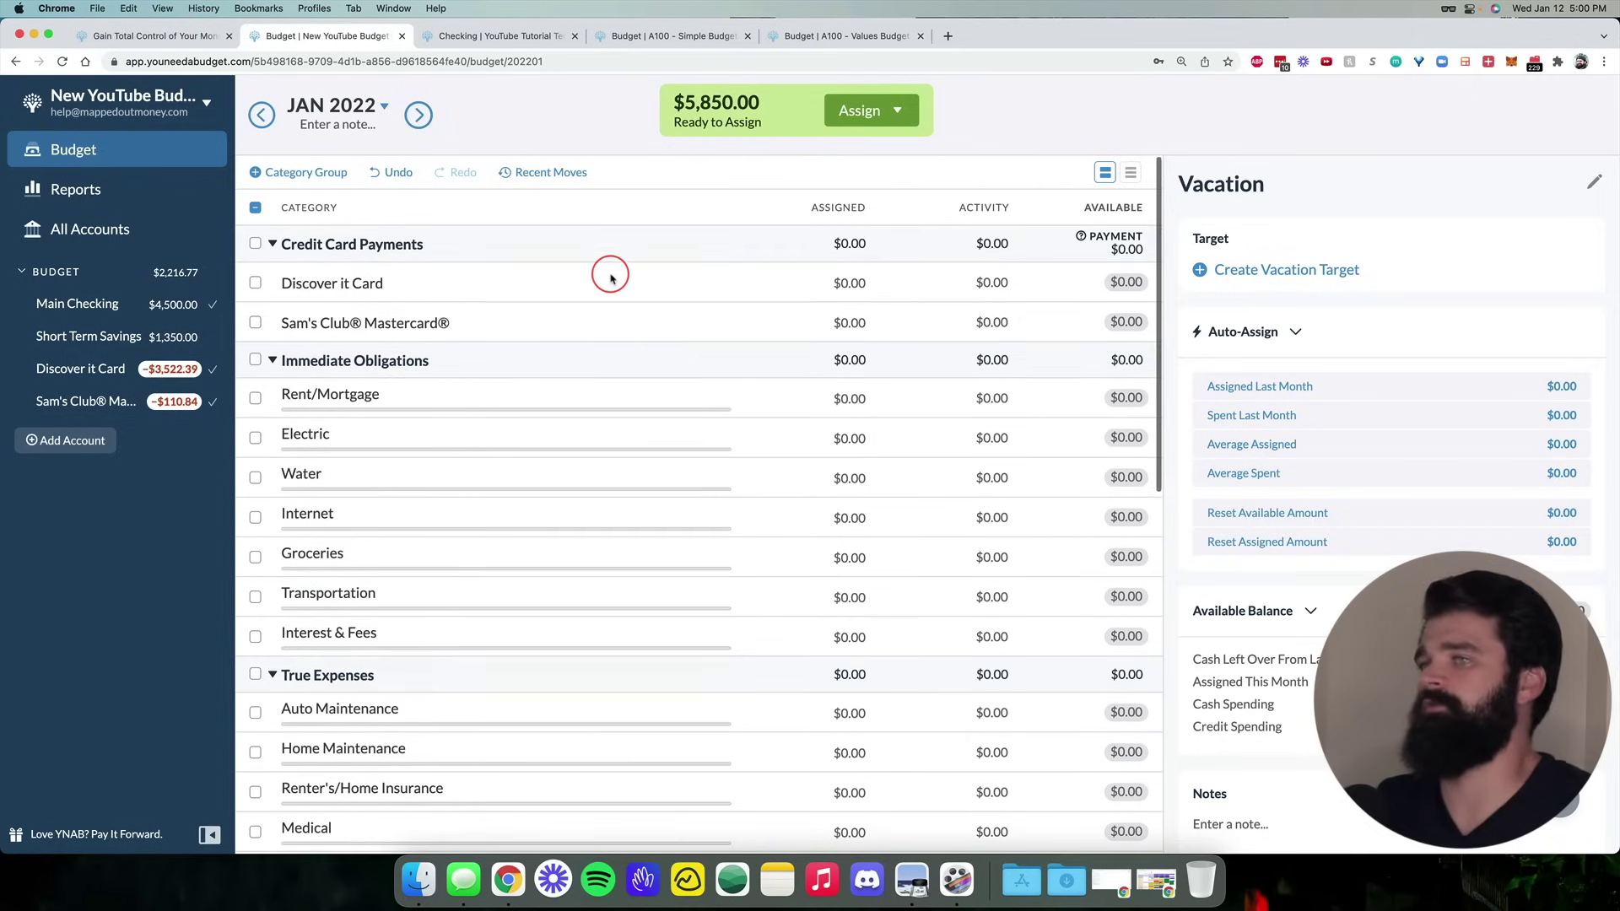
key(ctrl+Right)
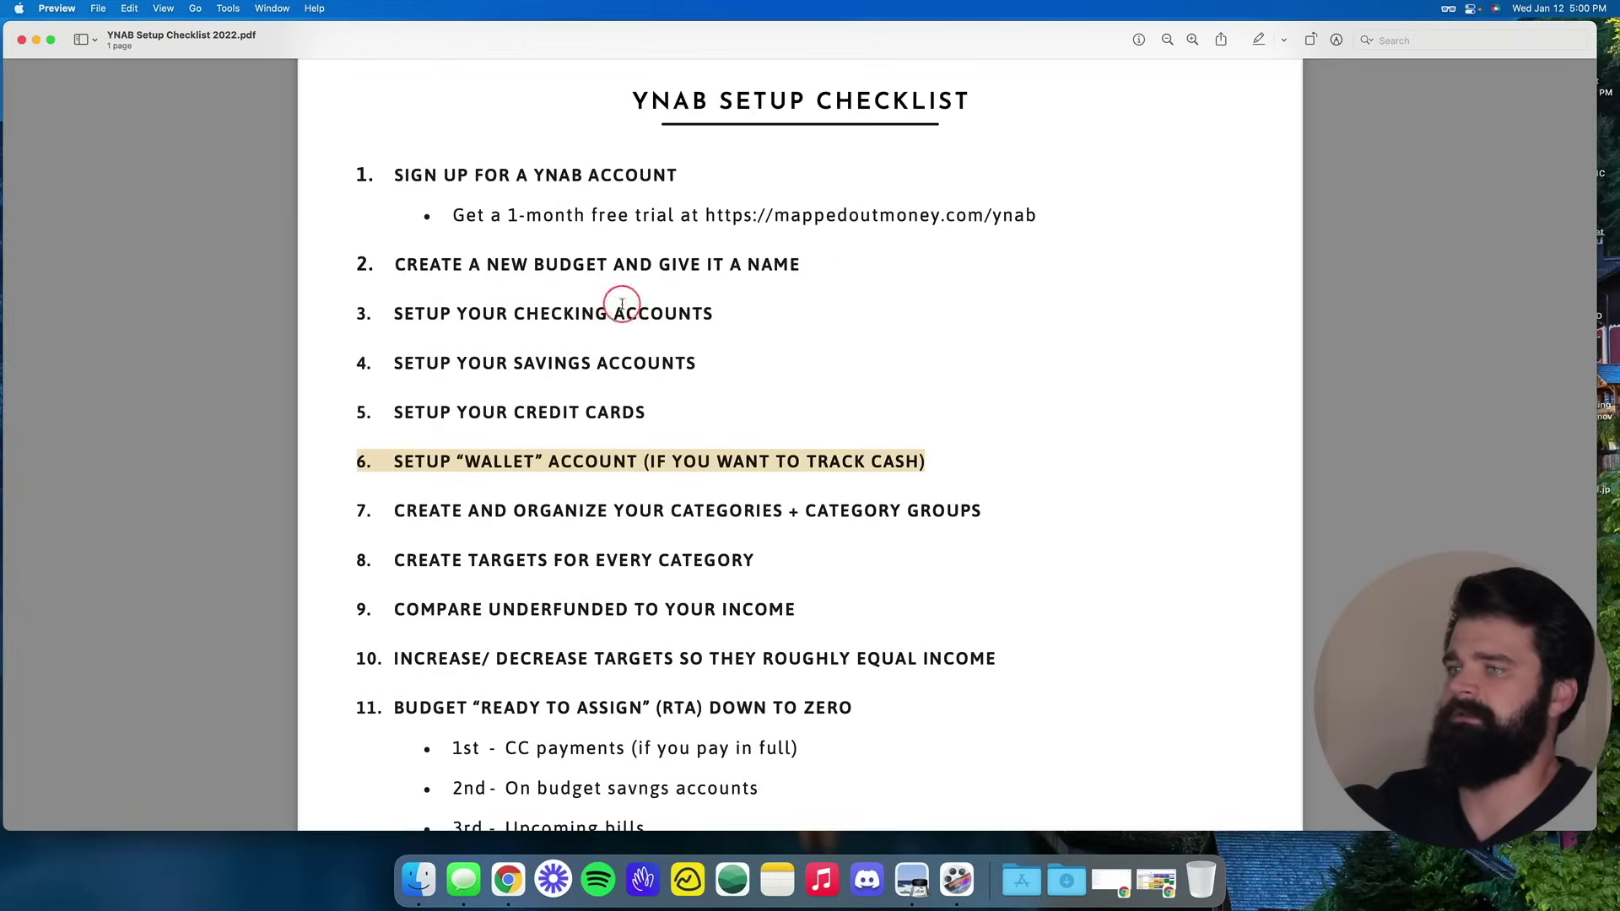
click(621, 512)
key(ctrl+Left)
click(783, 325)
scroll(760, 318, down, 2)
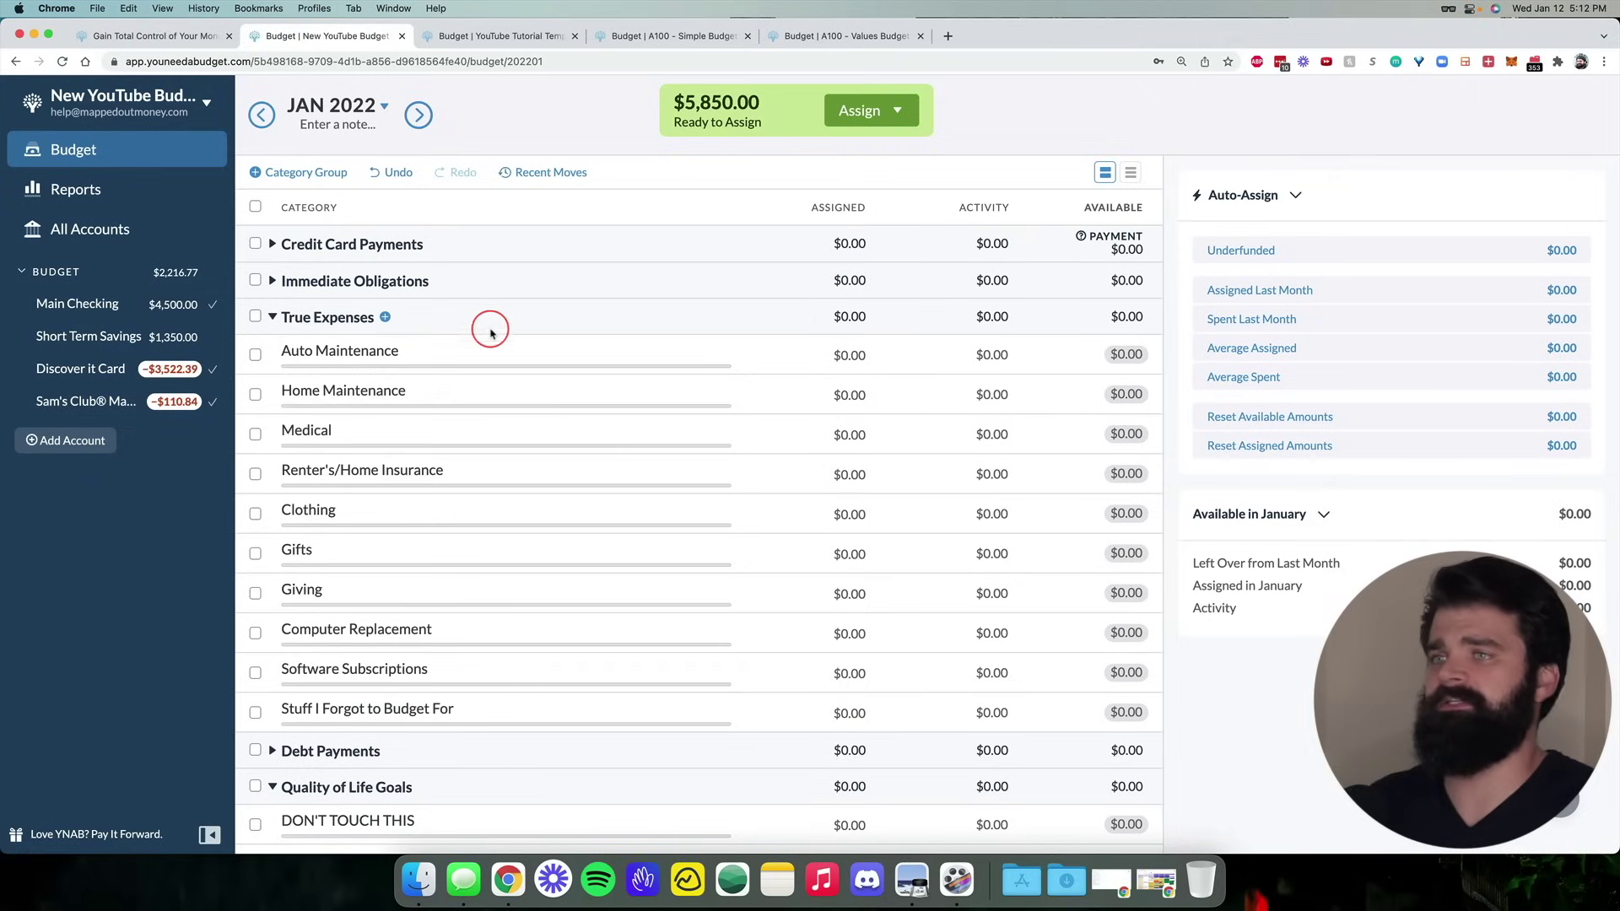
Open the True Expenses group's name for editing, cancel, and try moving its Auto Maintenance category further down
click(344, 318)
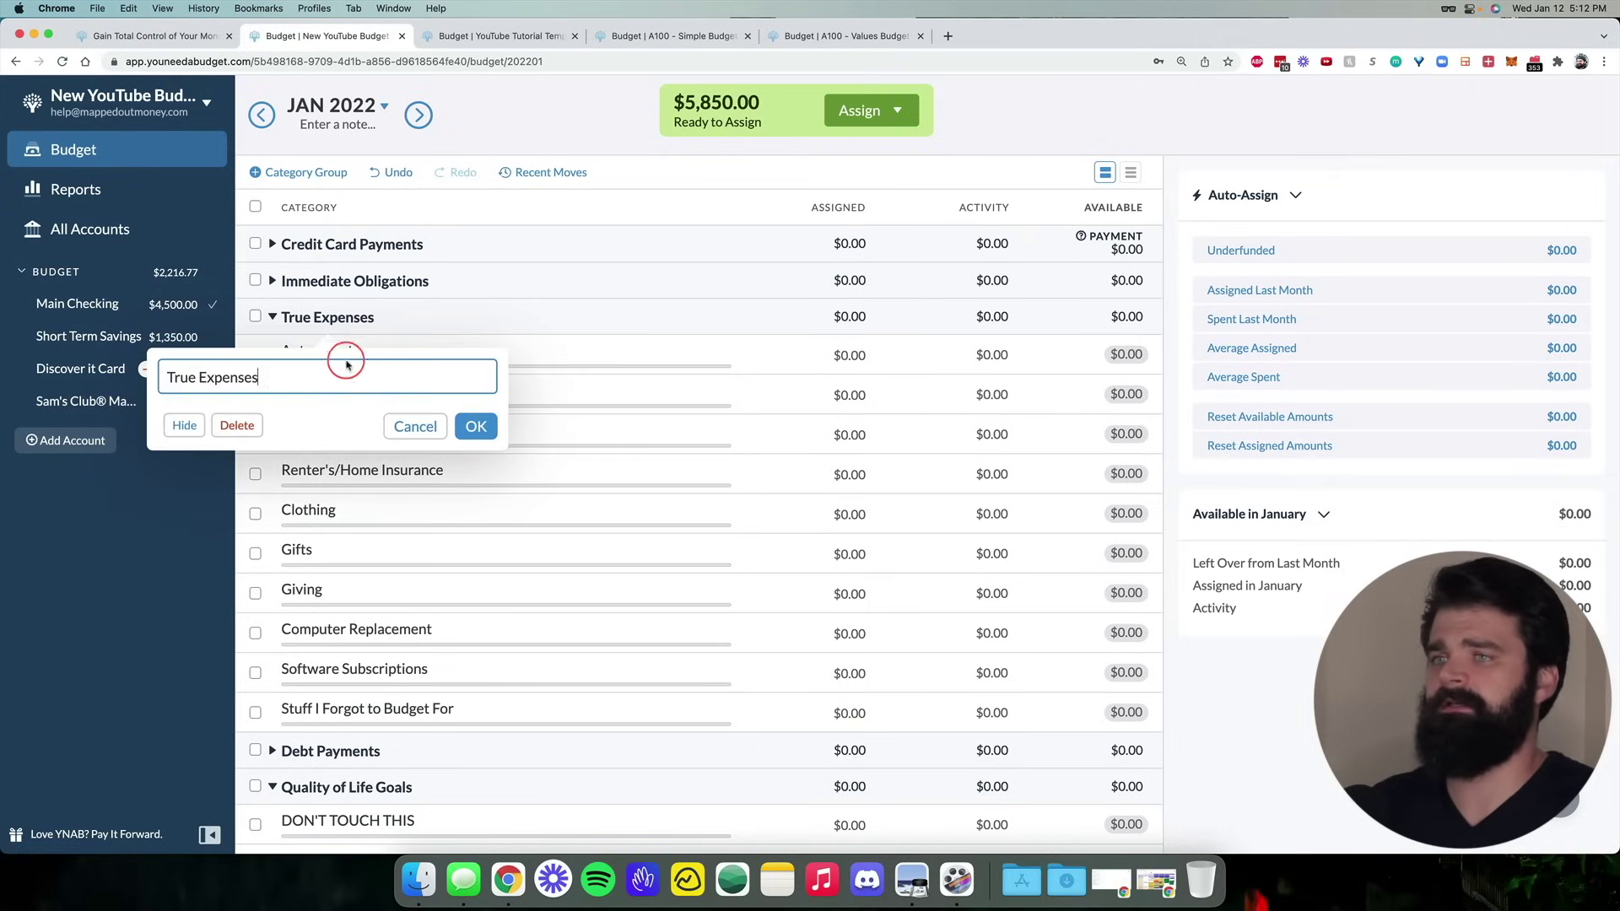
click(411, 415)
drag(409, 352, 507, 509)
mouse_move(377, 283)
mouse_down()
mouse_move(492, 546)
mouse_move(506, 408)
mouse_move(430, 353)
mouse_move(378, 281)
mouse_up()
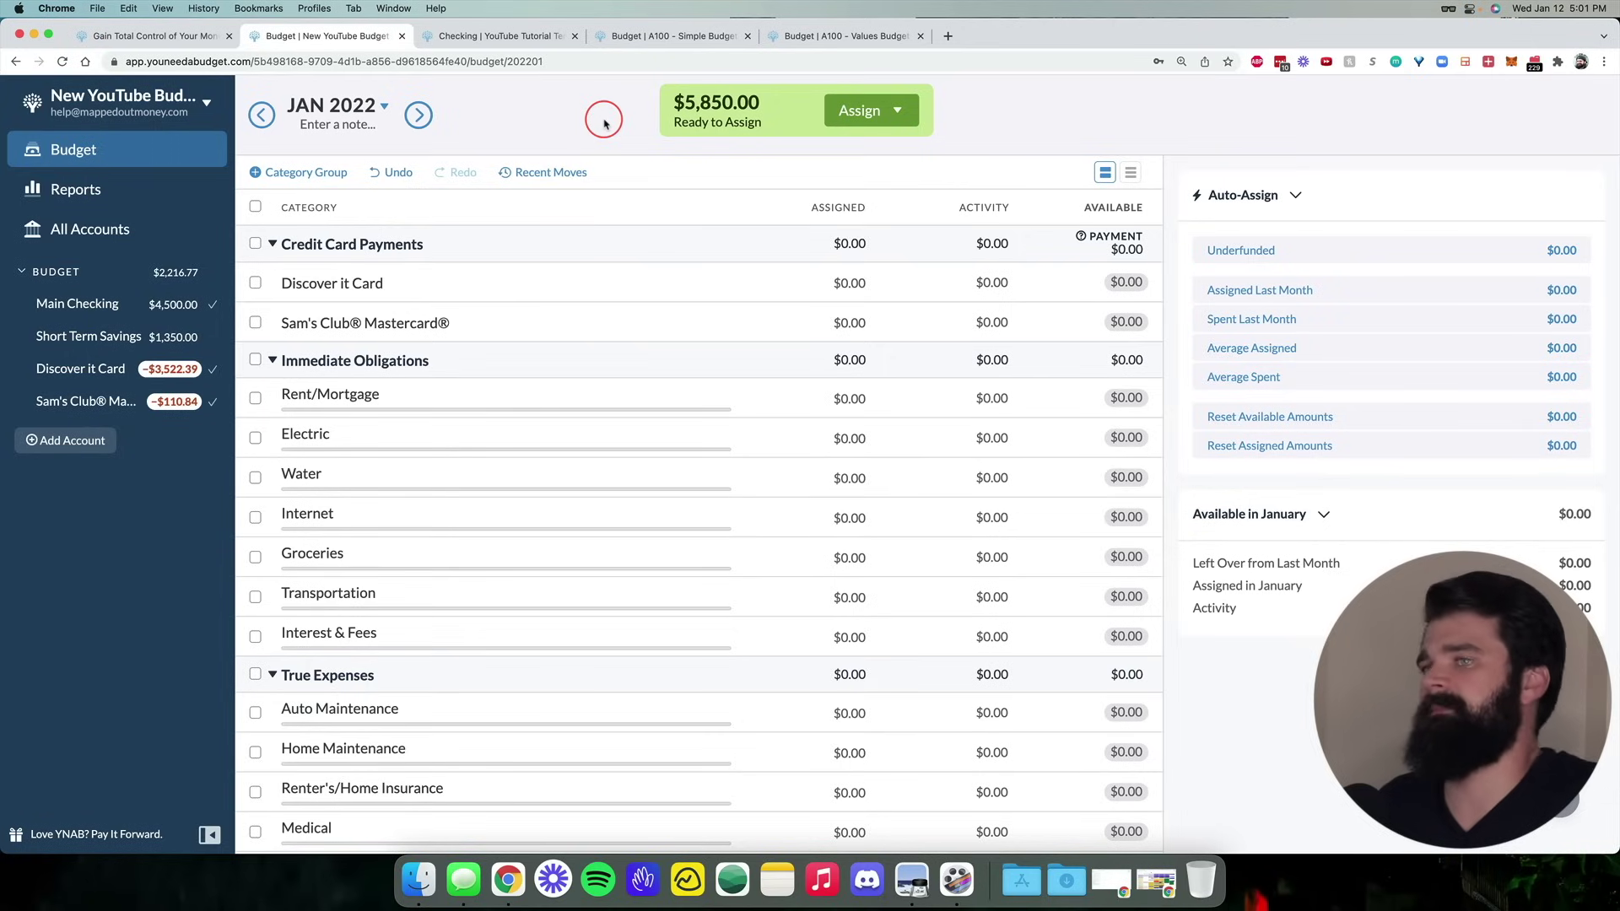
Review the new budget's default categories and compare them with the category list of the A100 - Simple Budget example
scroll(638, 243, down, 2)
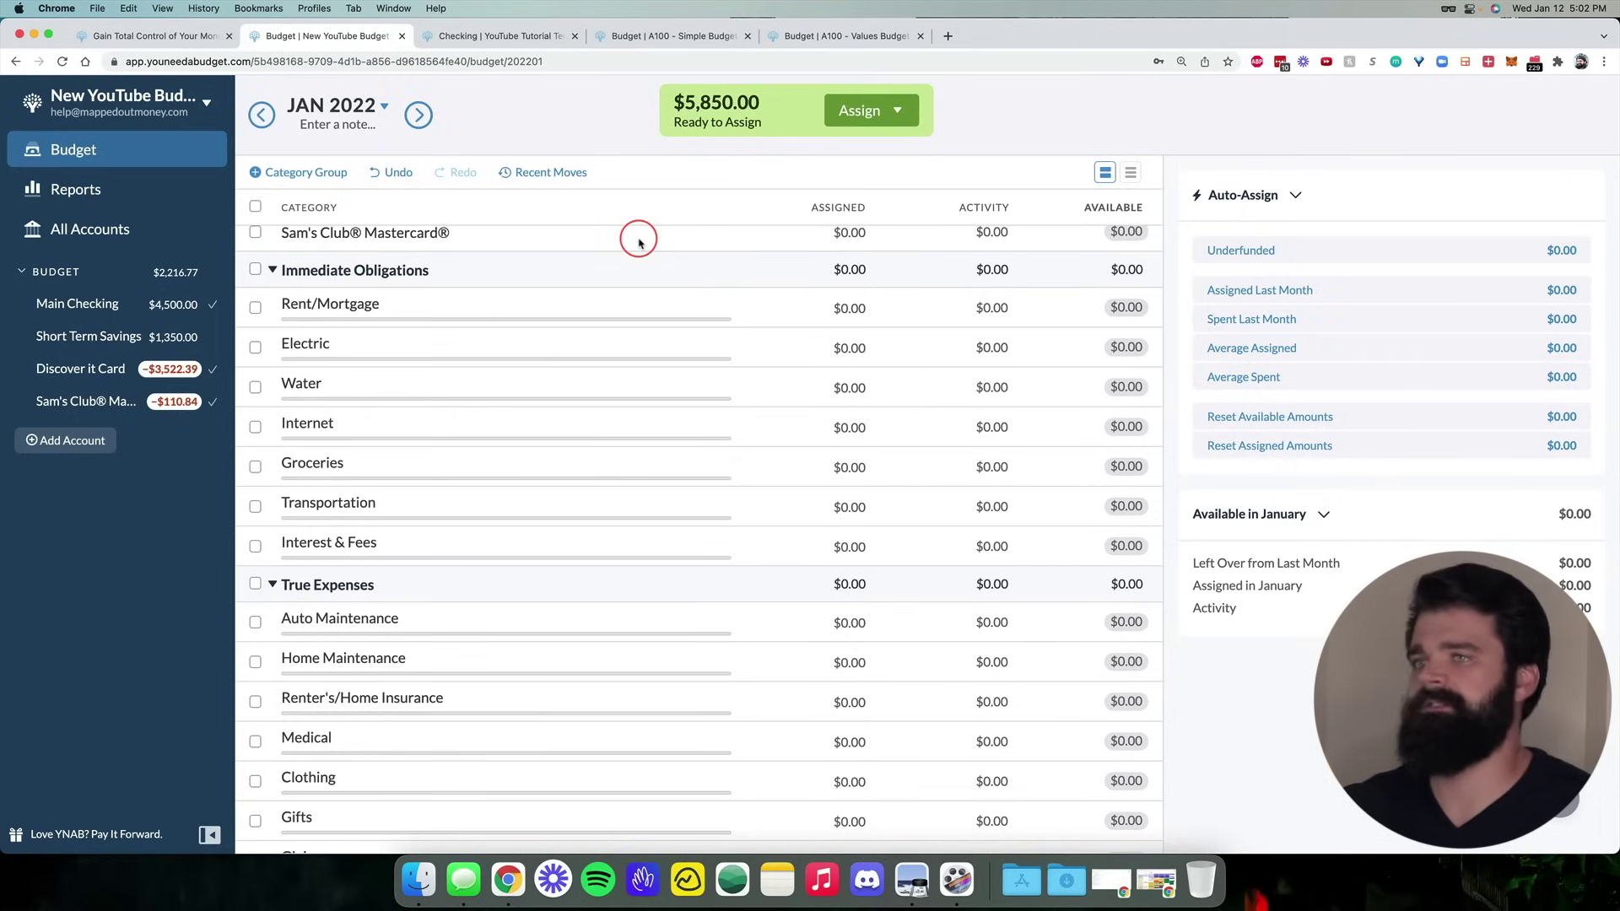
scroll(642, 270, down, 3)
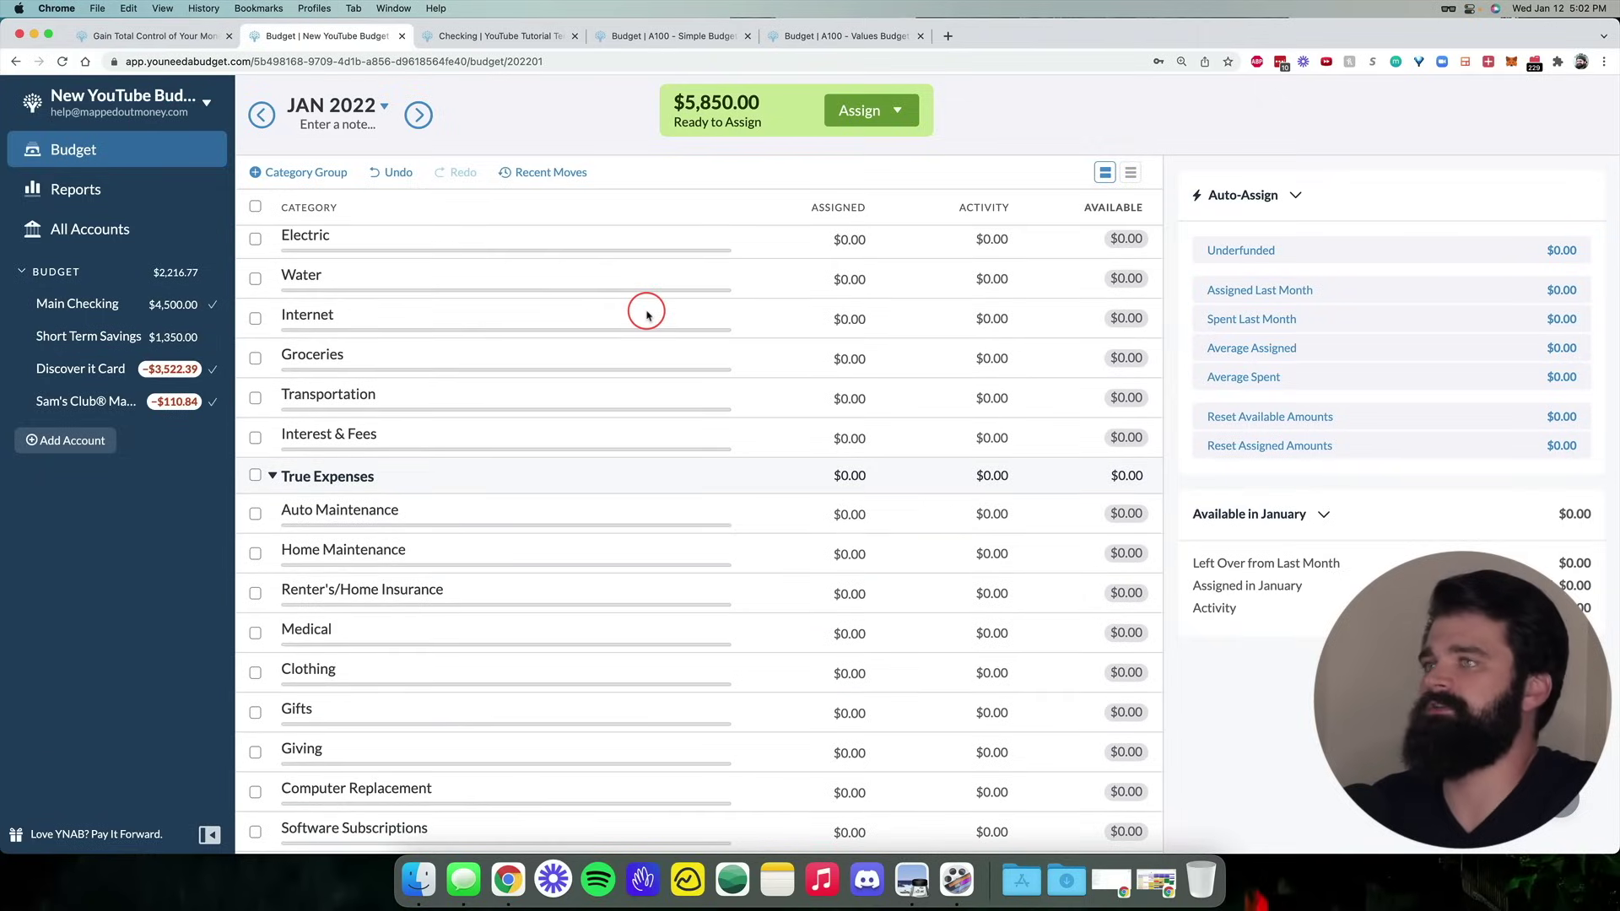
scroll(645, 311, up, 3)
key(ctrl+Tab)
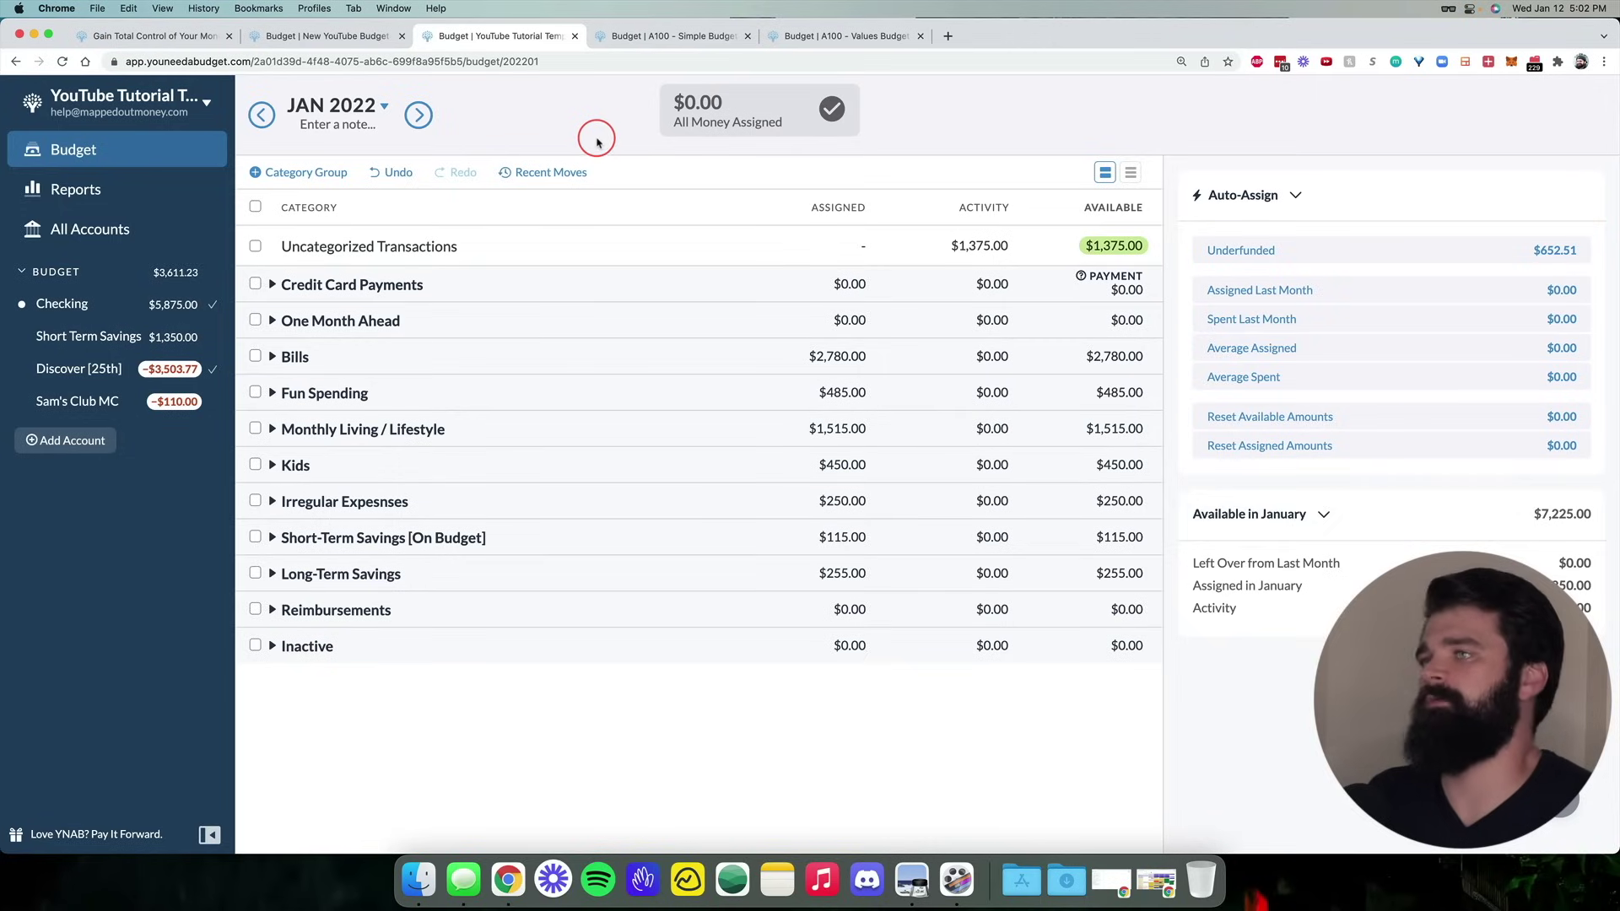
click(658, 44)
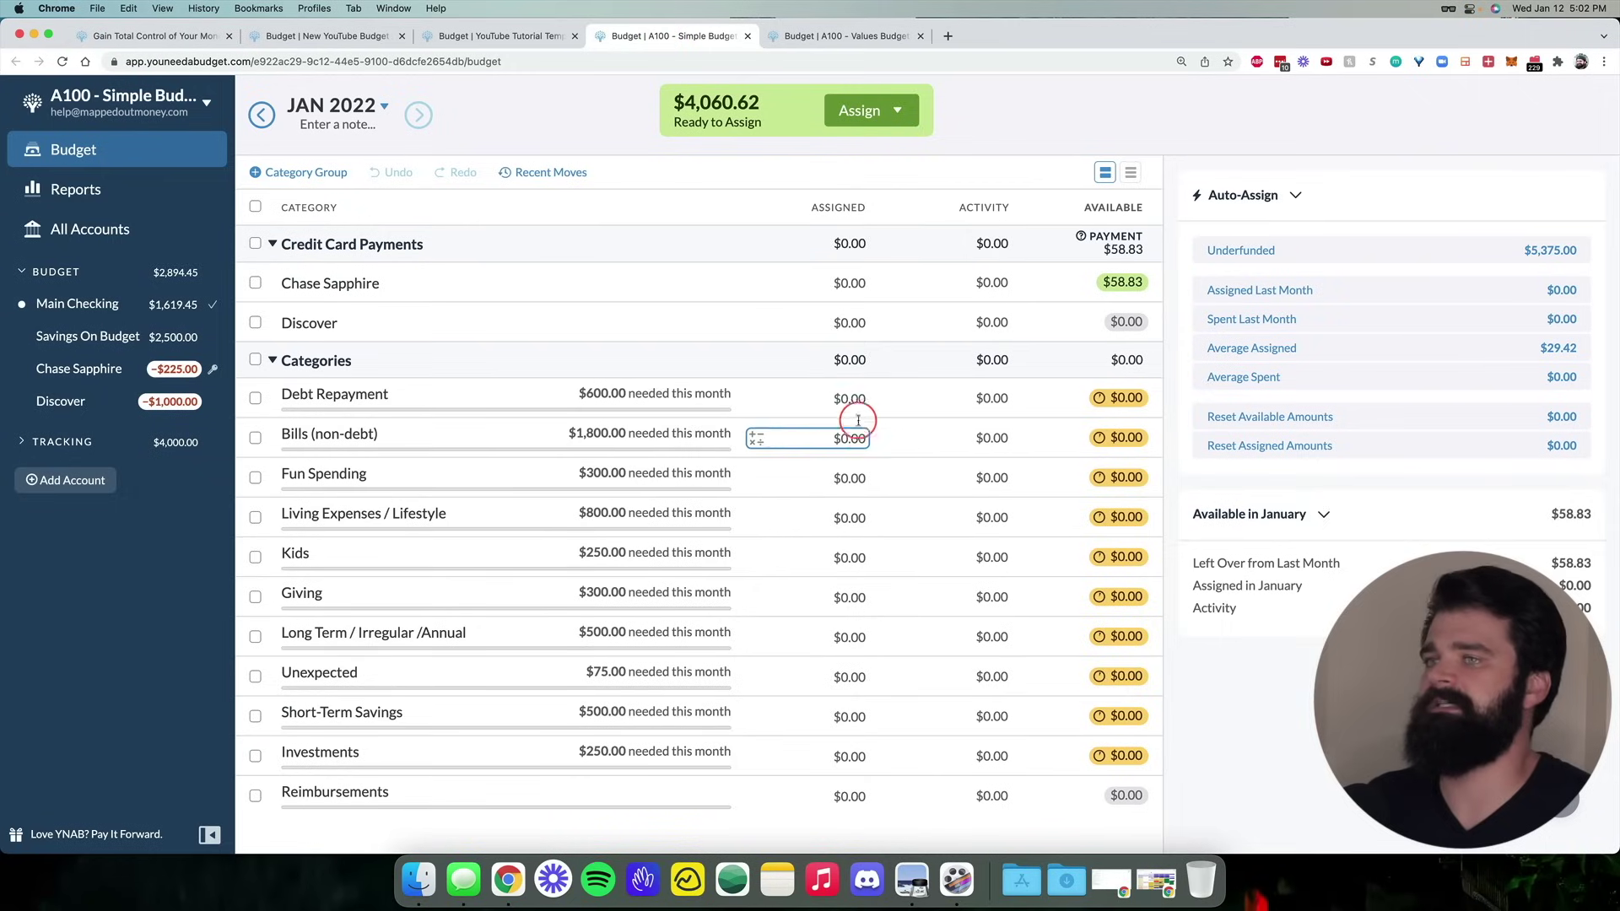
click(271, 244)
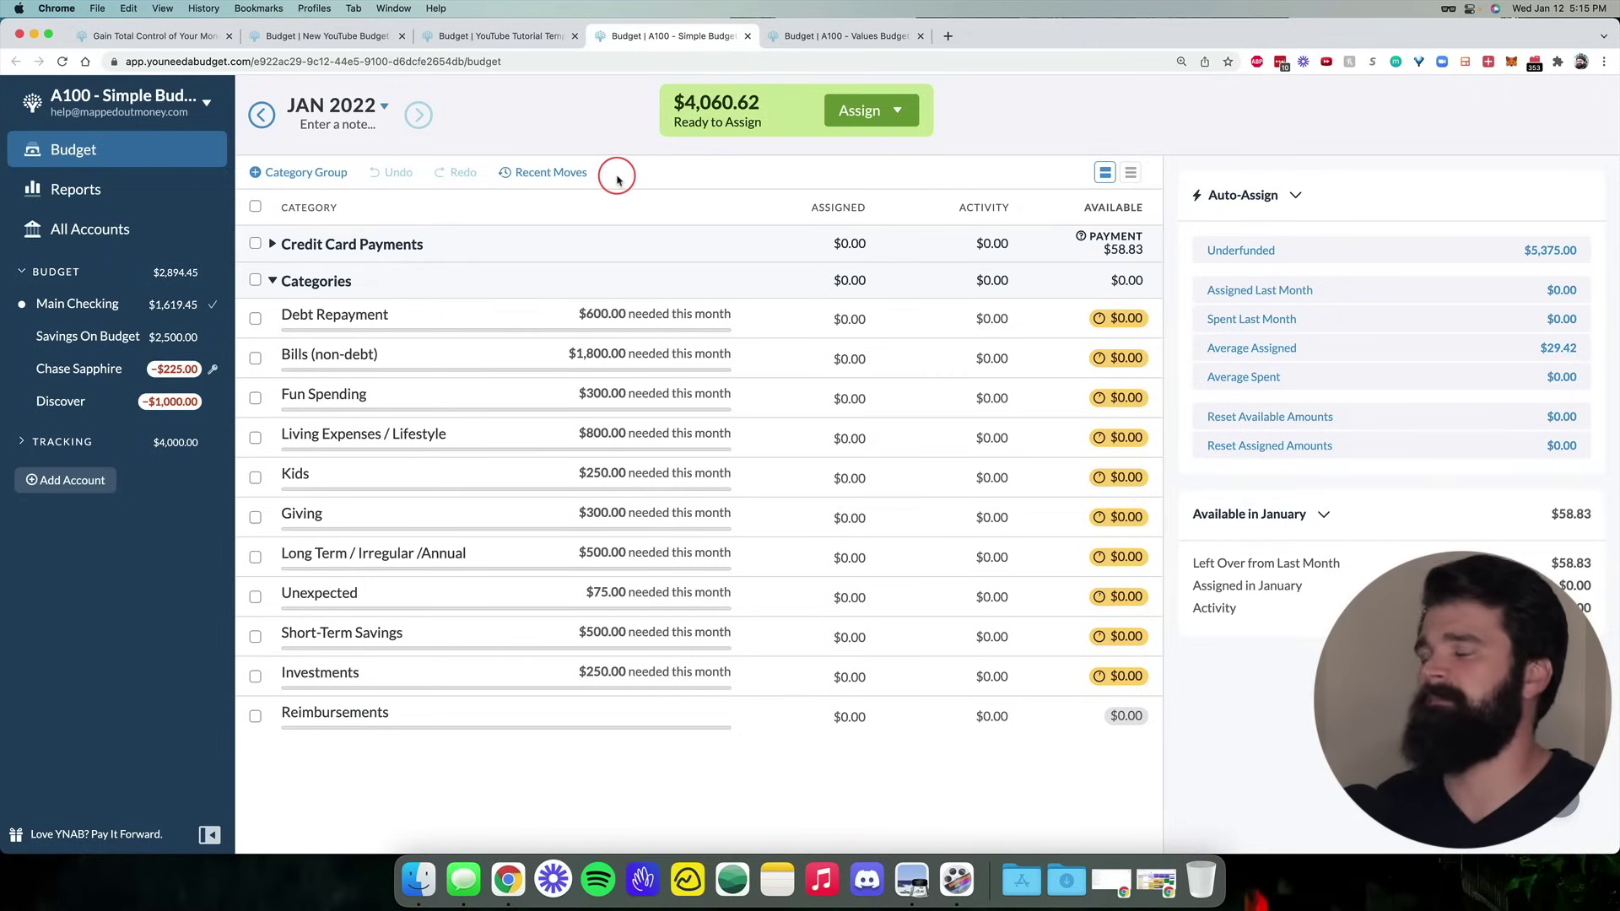
Examine the Joy and Health, Wellness, Appearance groups in the A100 - Values Budget example, and revisit the simple and tutorial template budgets
click(815, 35)
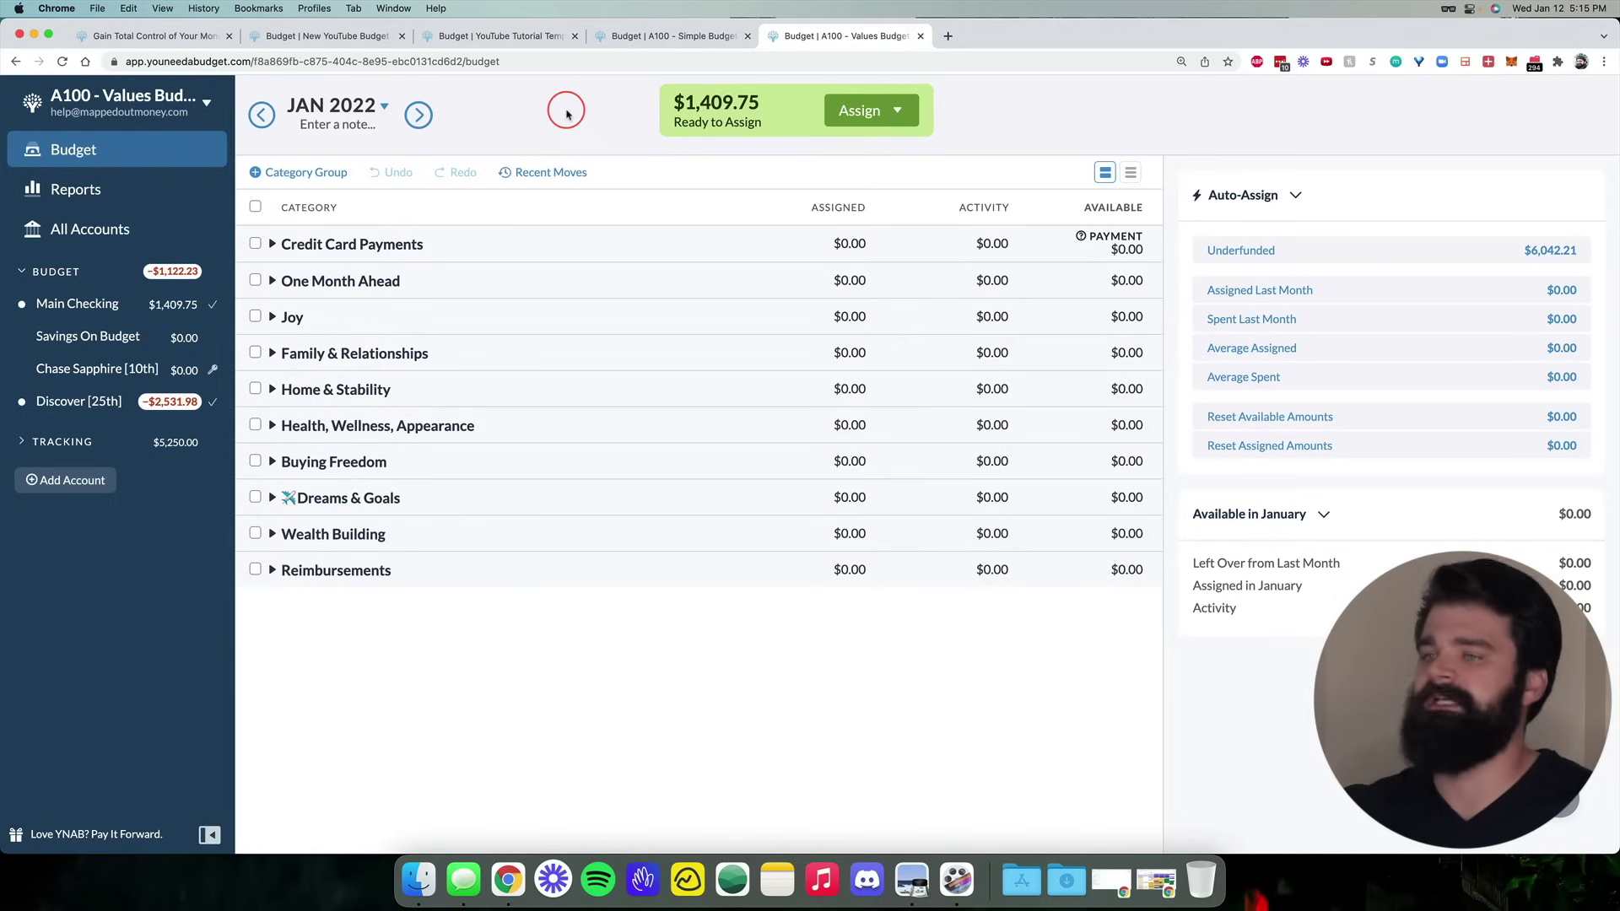
click(271, 317)
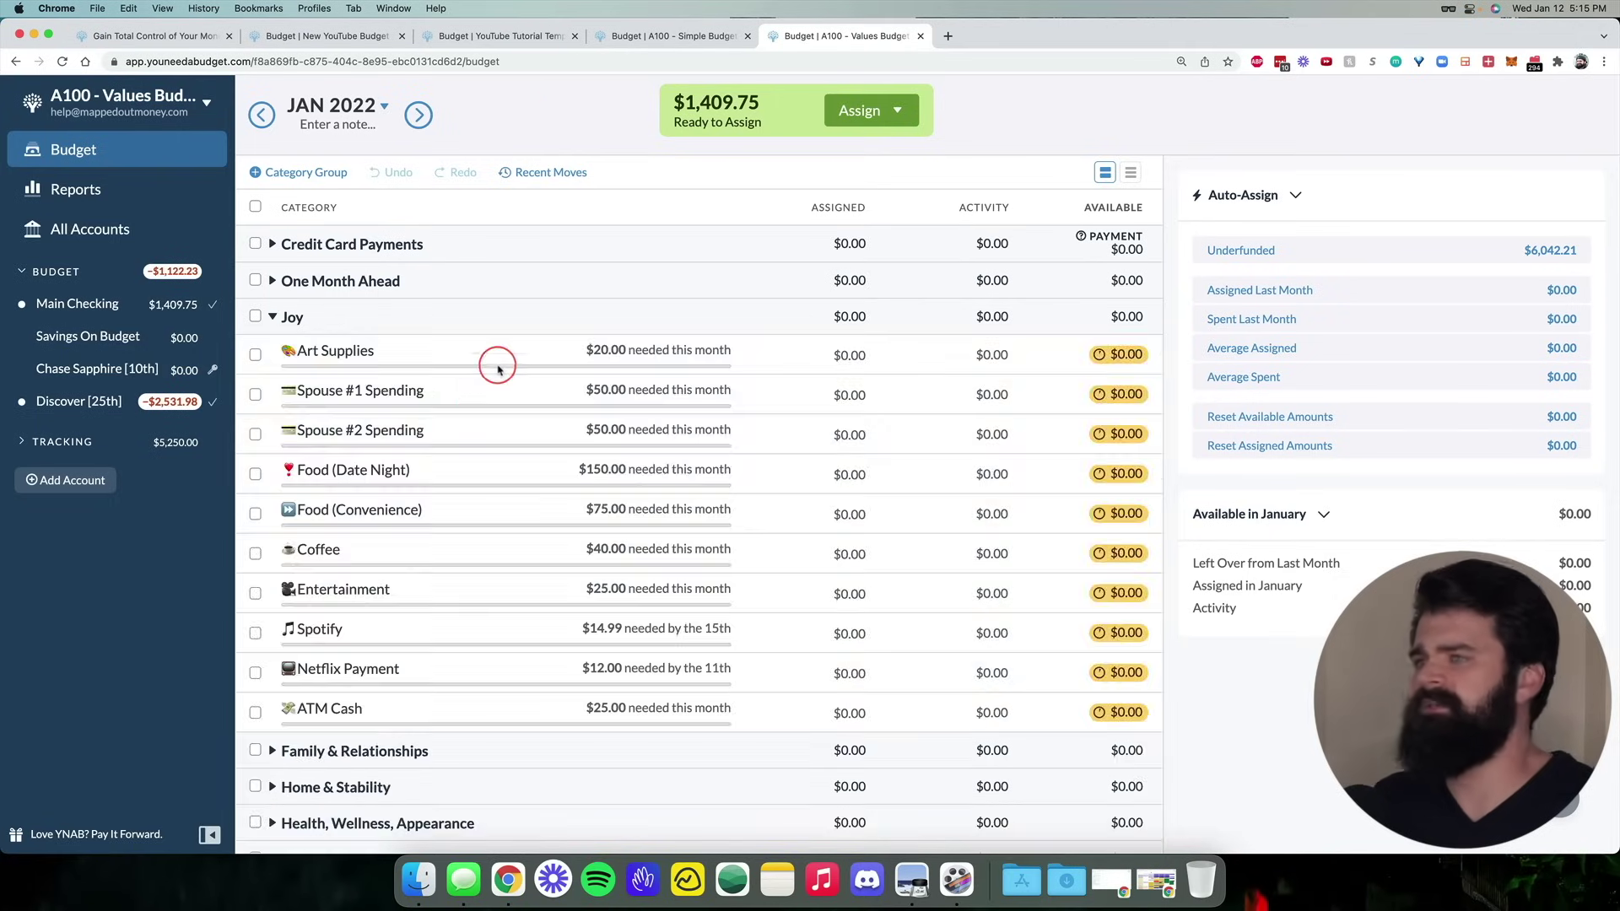
scroll(498, 369, down, 2)
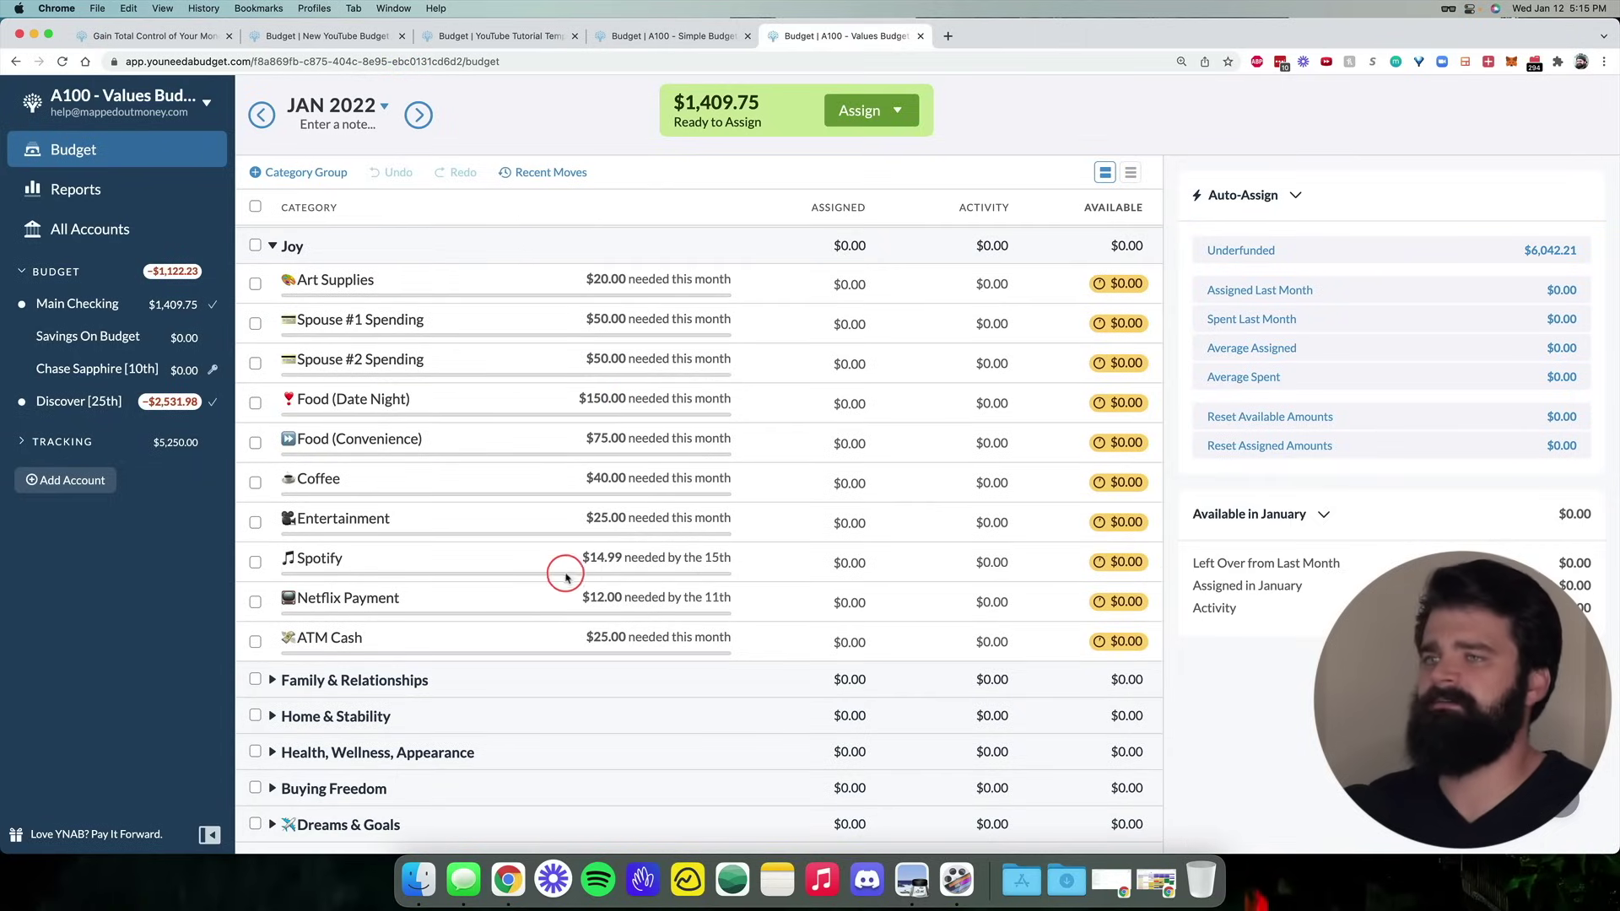
scroll(565, 577, up, 1)
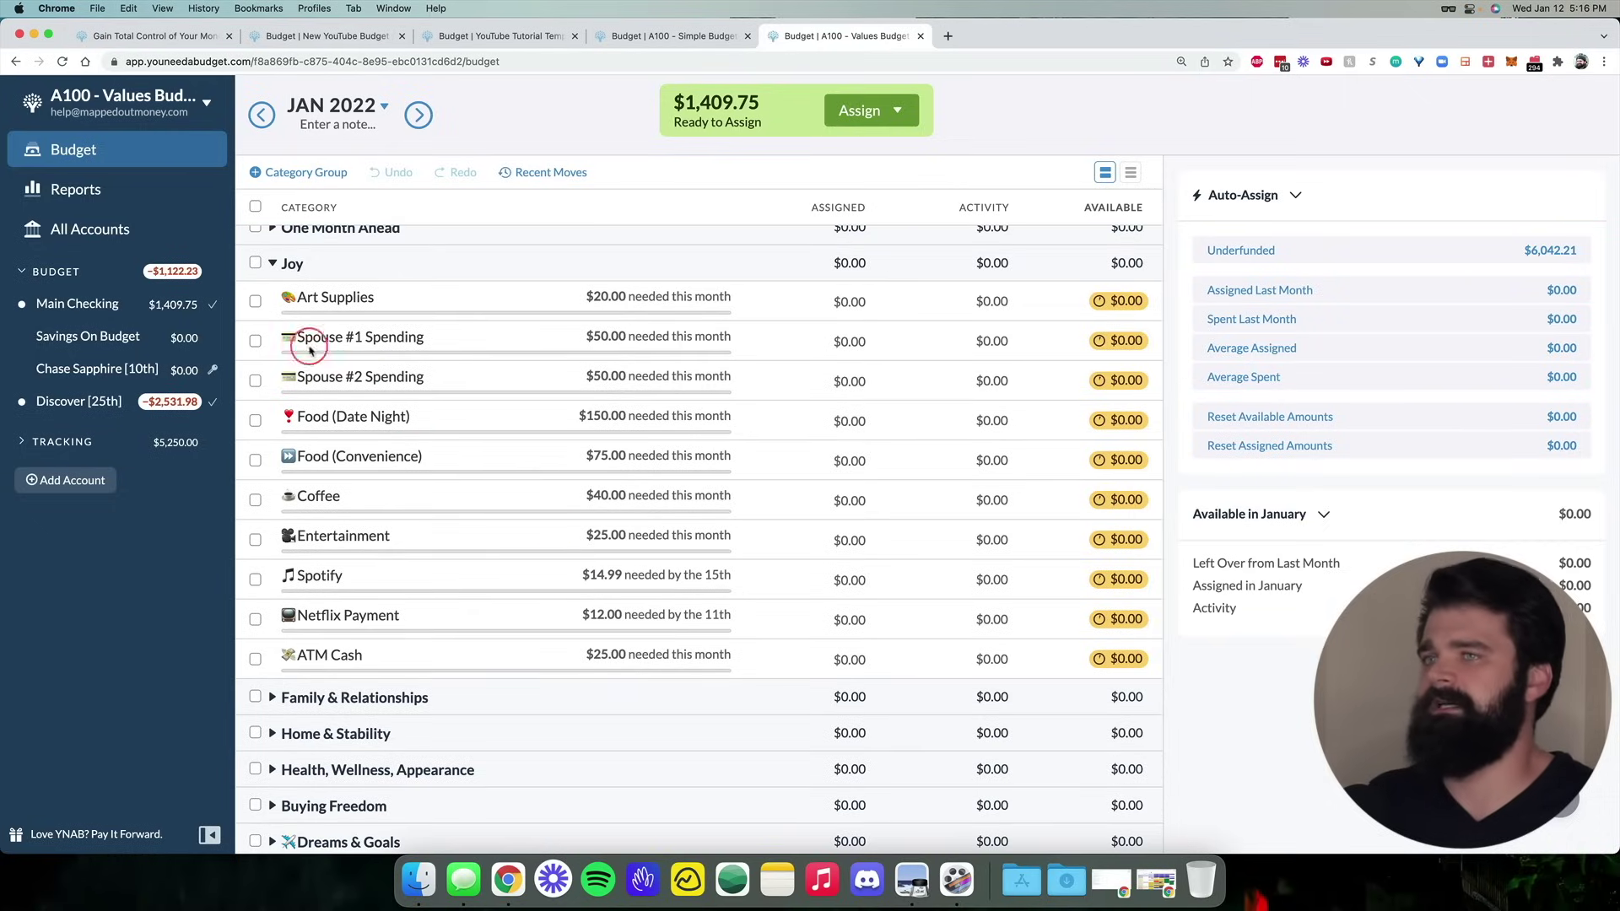
click(270, 264)
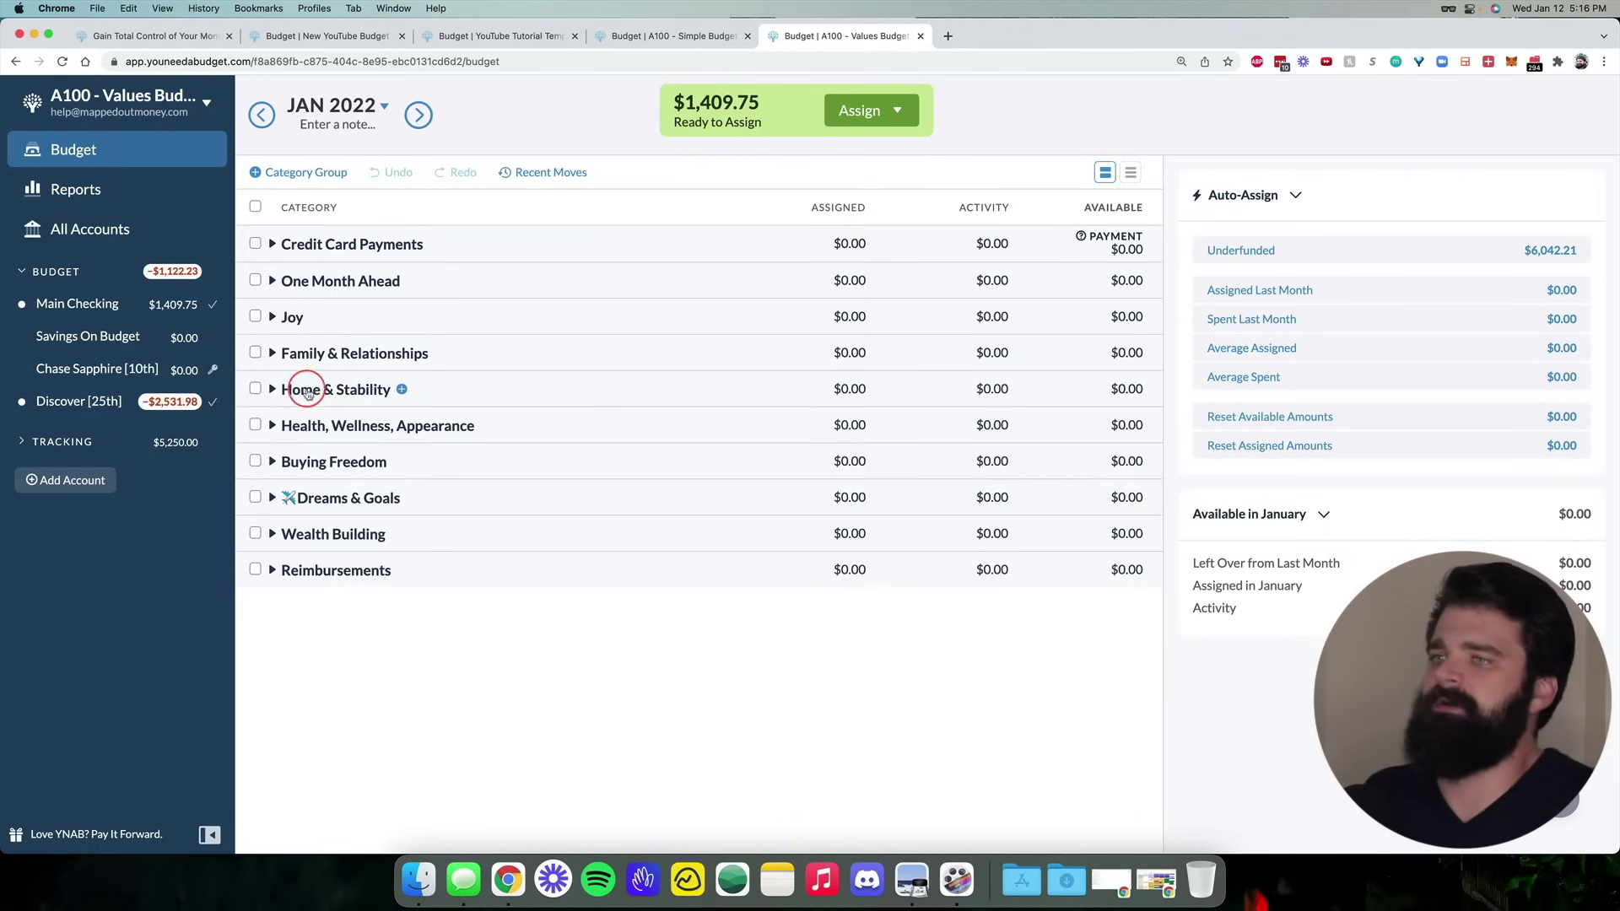
click(270, 426)
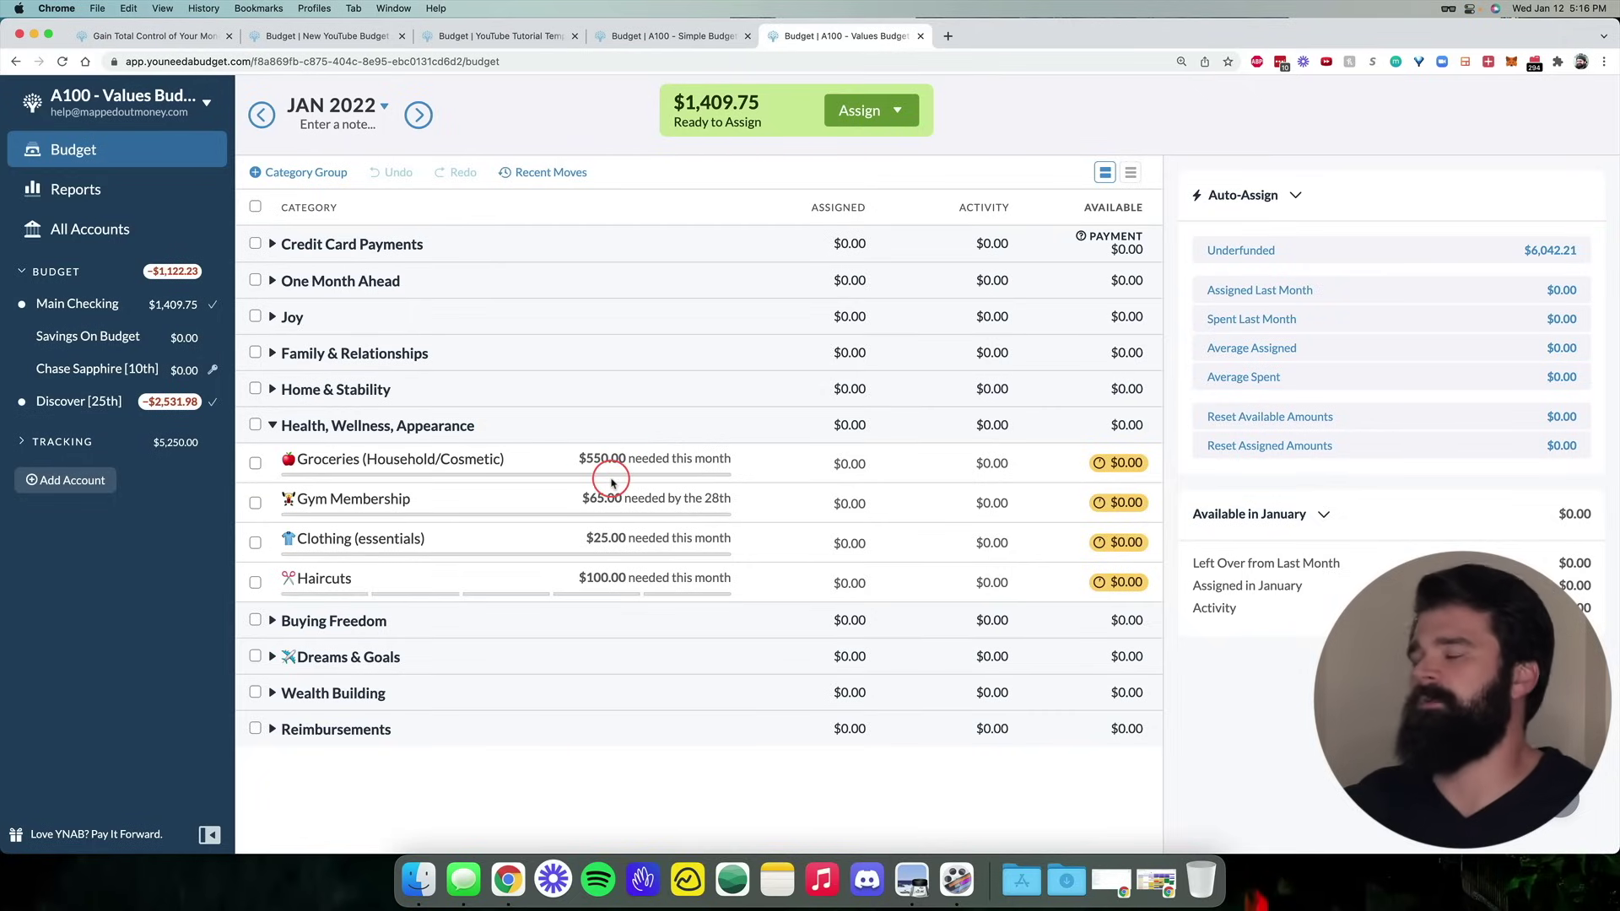
click(272, 425)
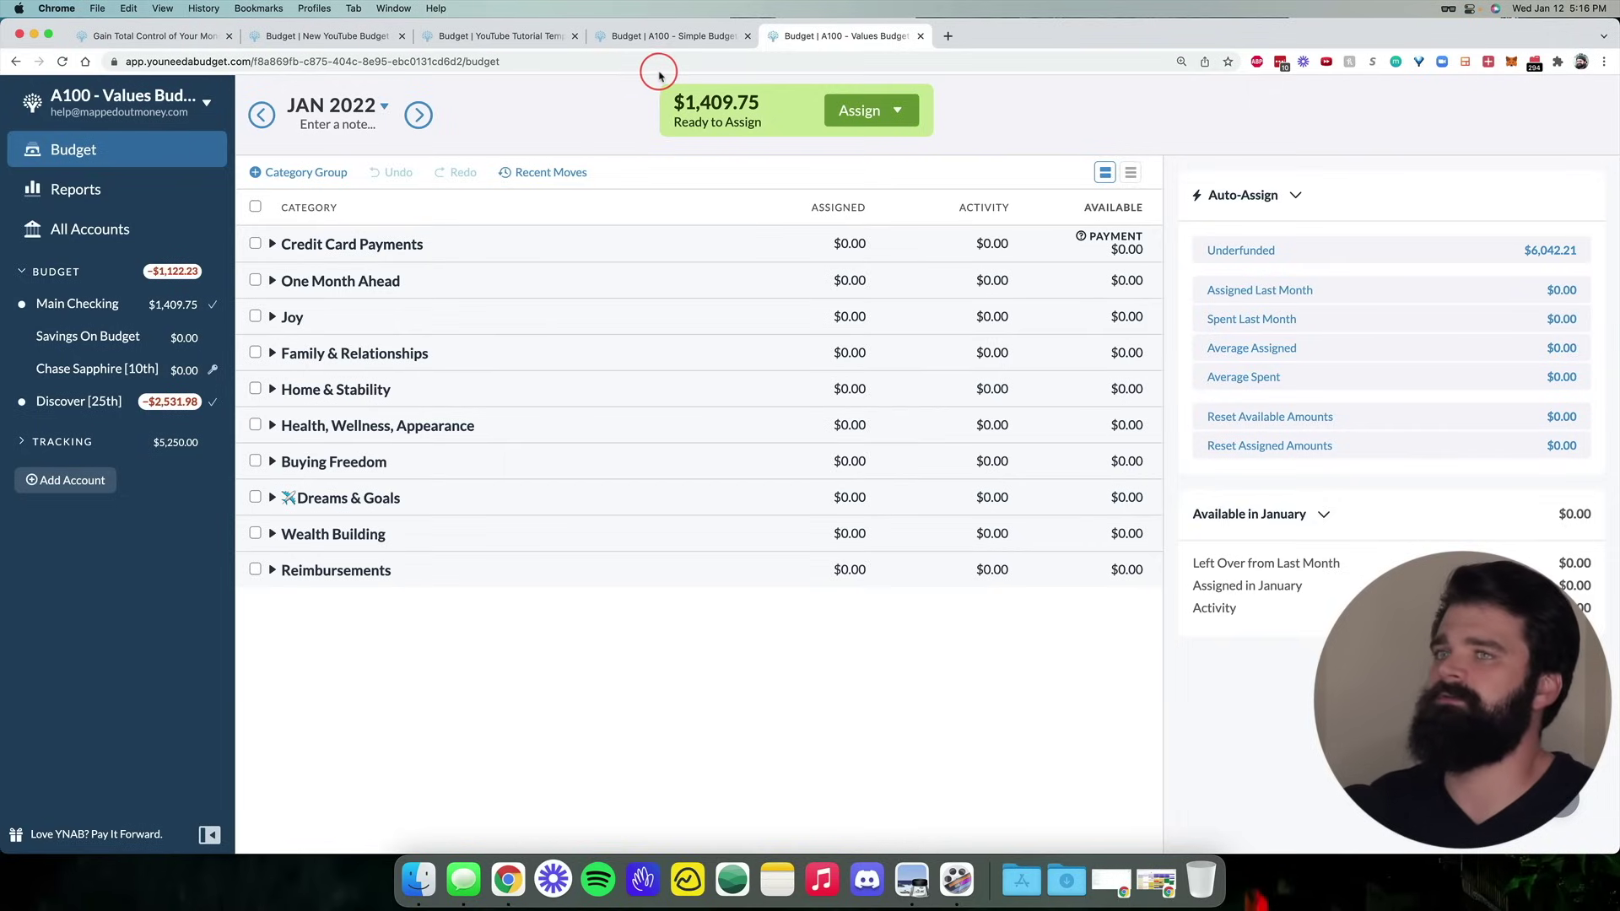
click(714, 38)
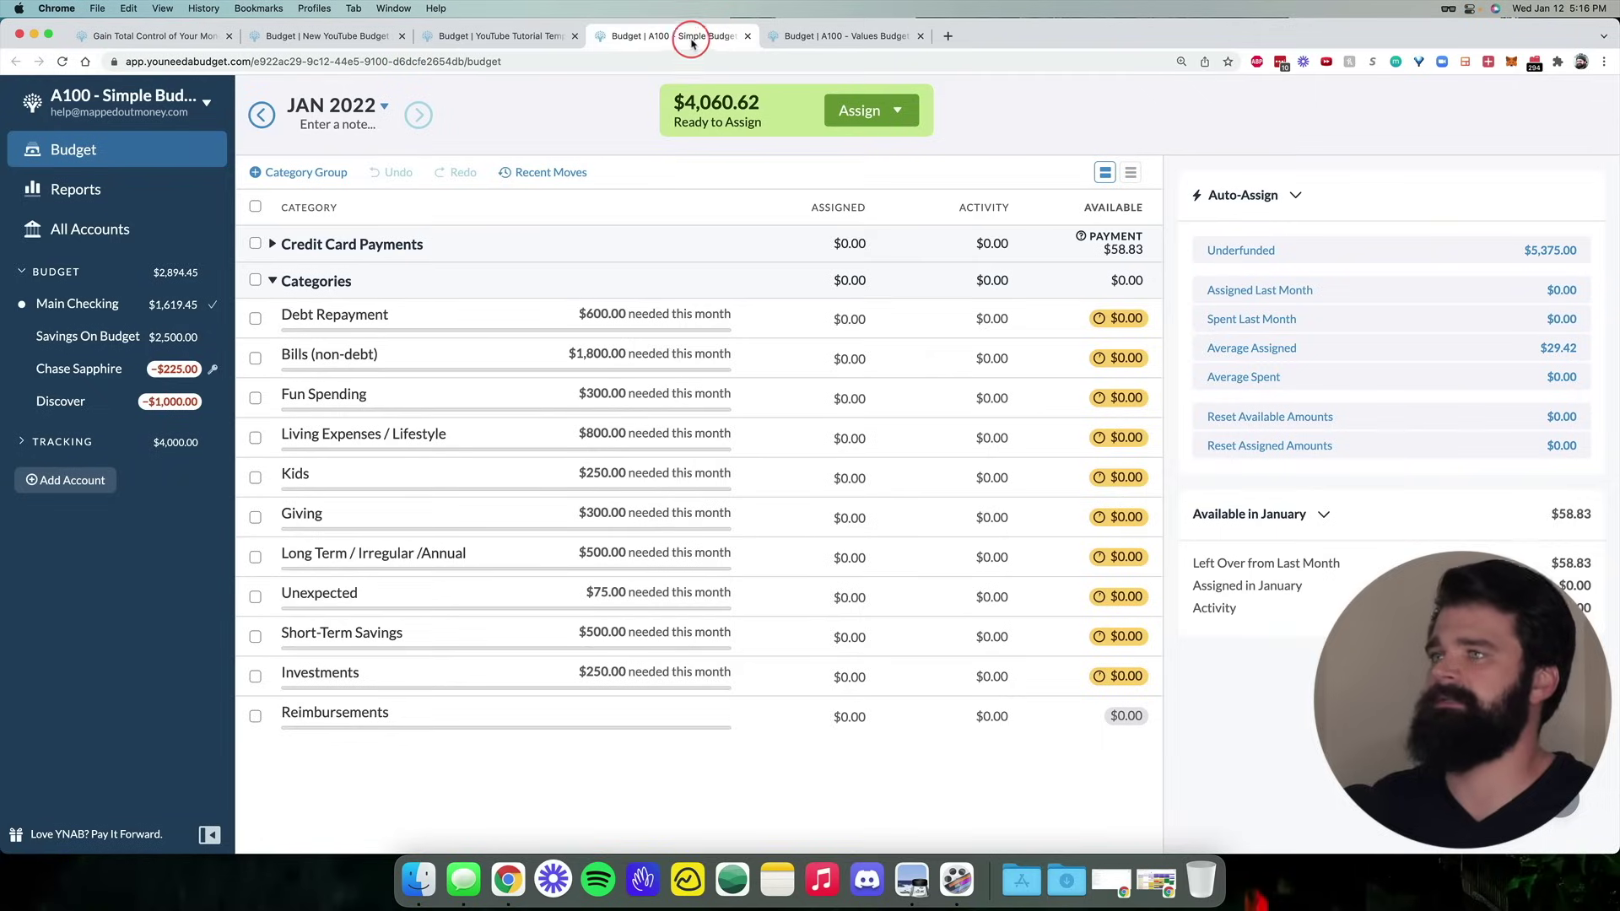
click(540, 35)
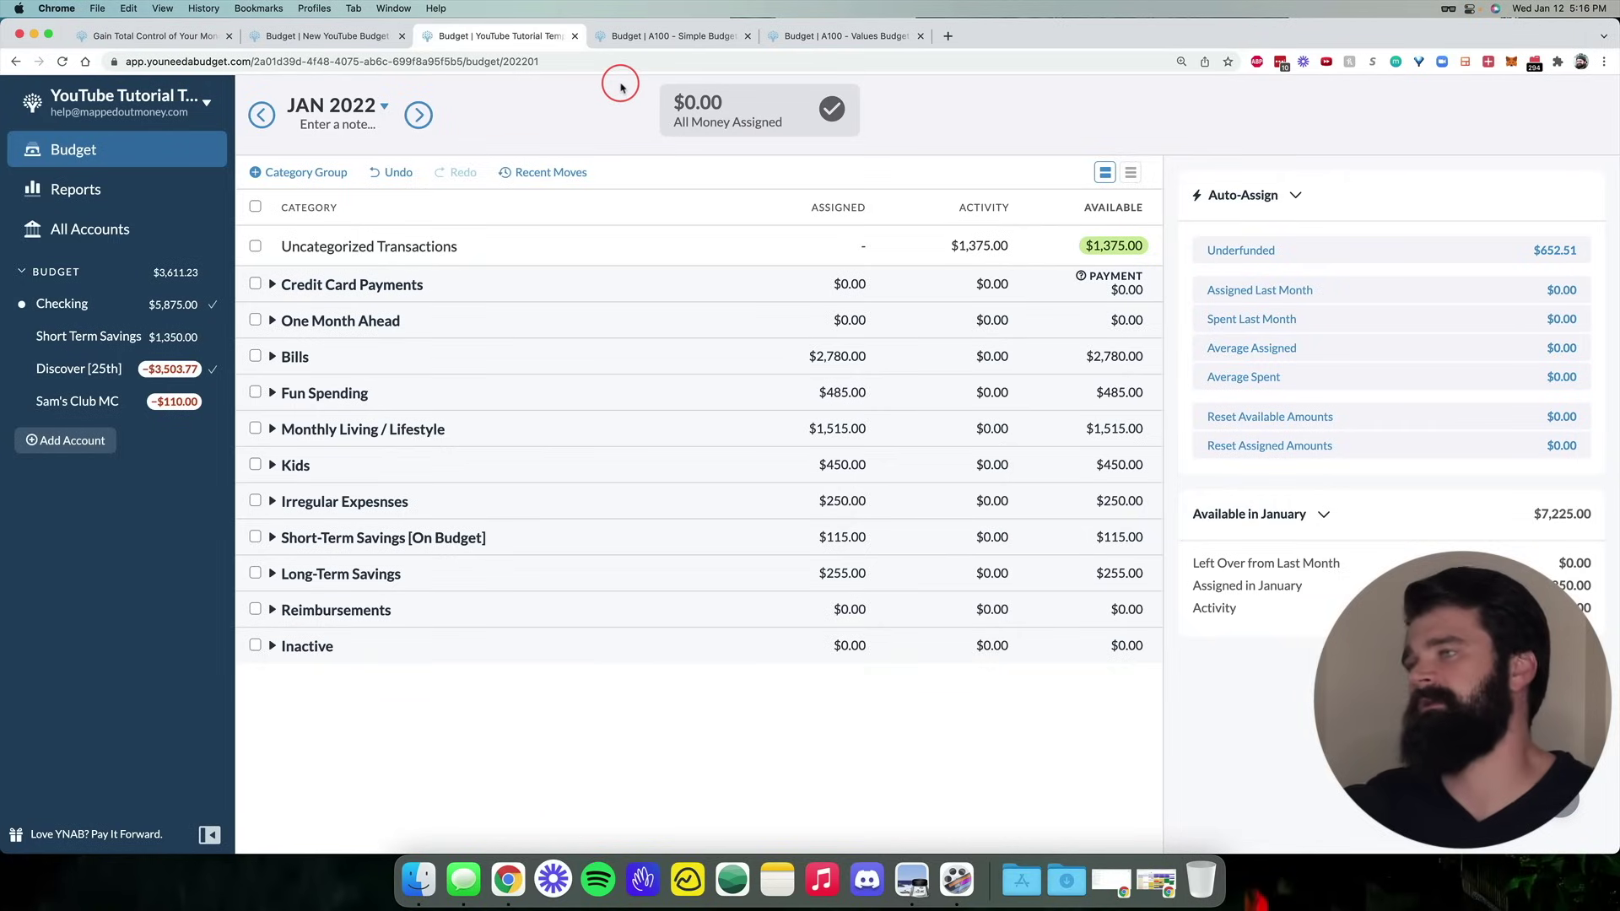
In the New YouTube Budget, delete every default category group, keeping only Credit Card Payments
click(354, 39)
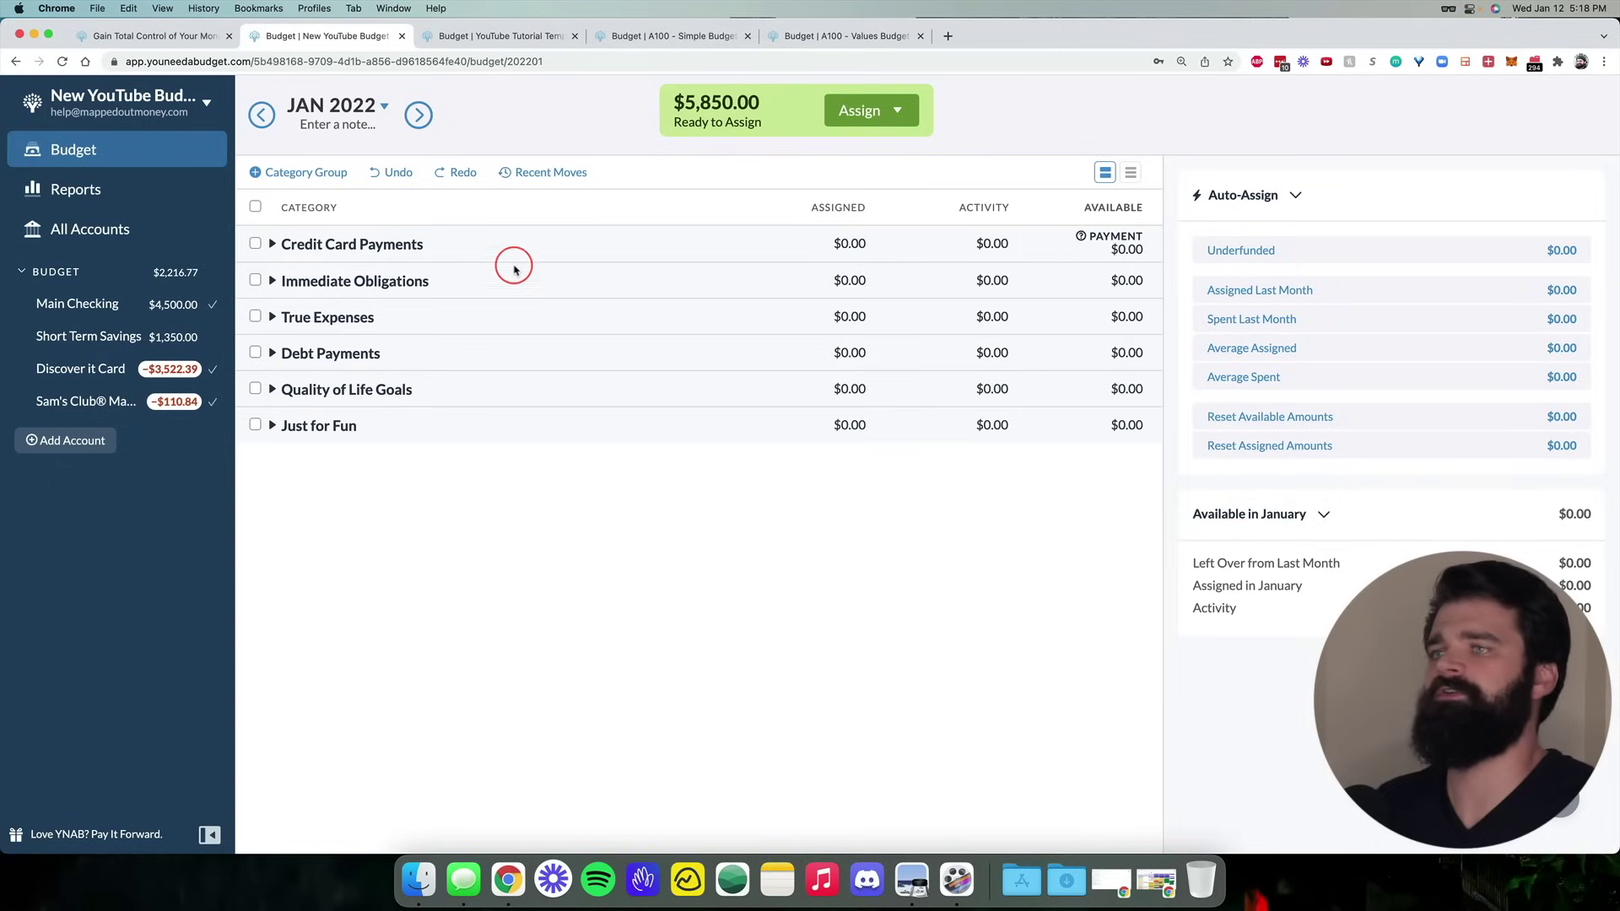
click(426, 281)
click(420, 383)
click(438, 287)
click(417, 388)
click(427, 281)
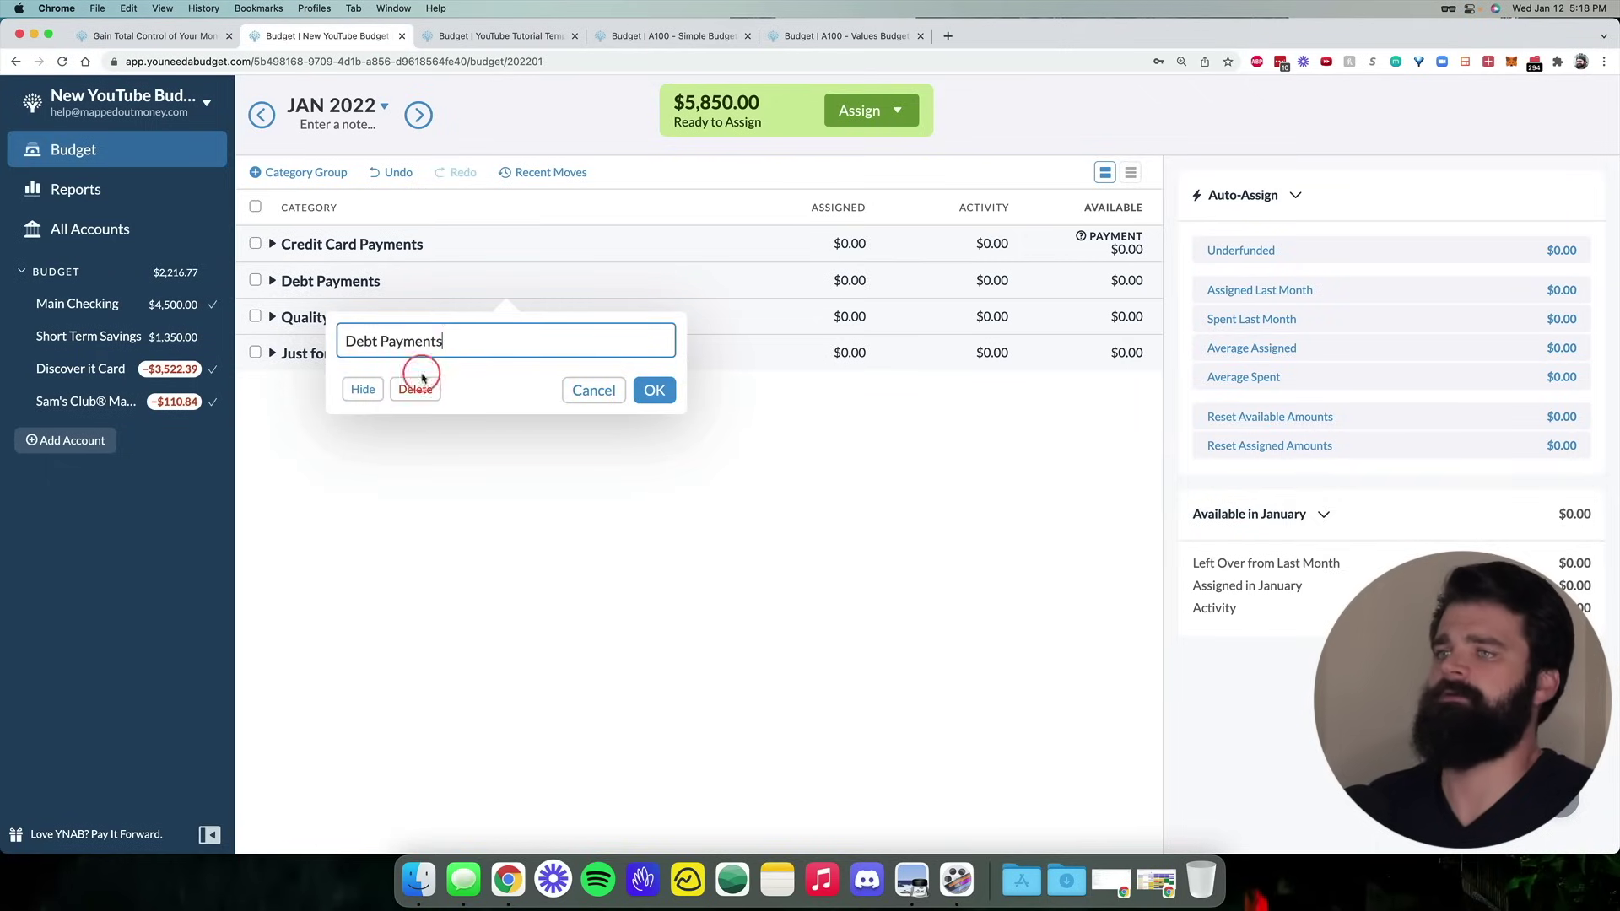
click(417, 387)
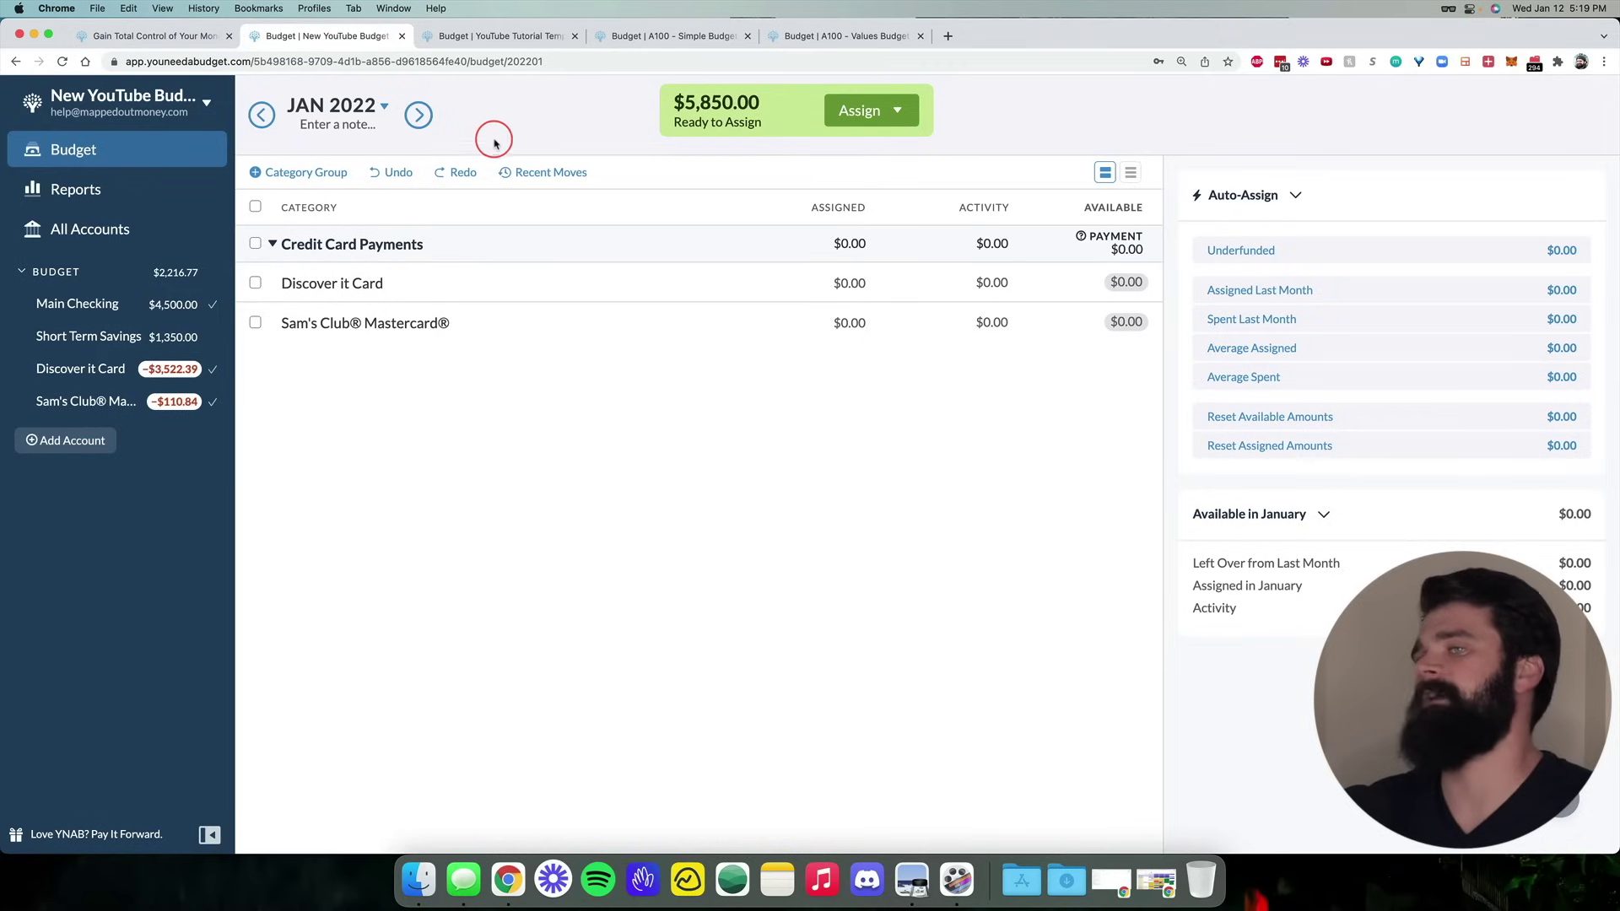
Add two category groups named Inactive and Reimrbursements
click(310, 173)
text(Inactive)
key(Return)
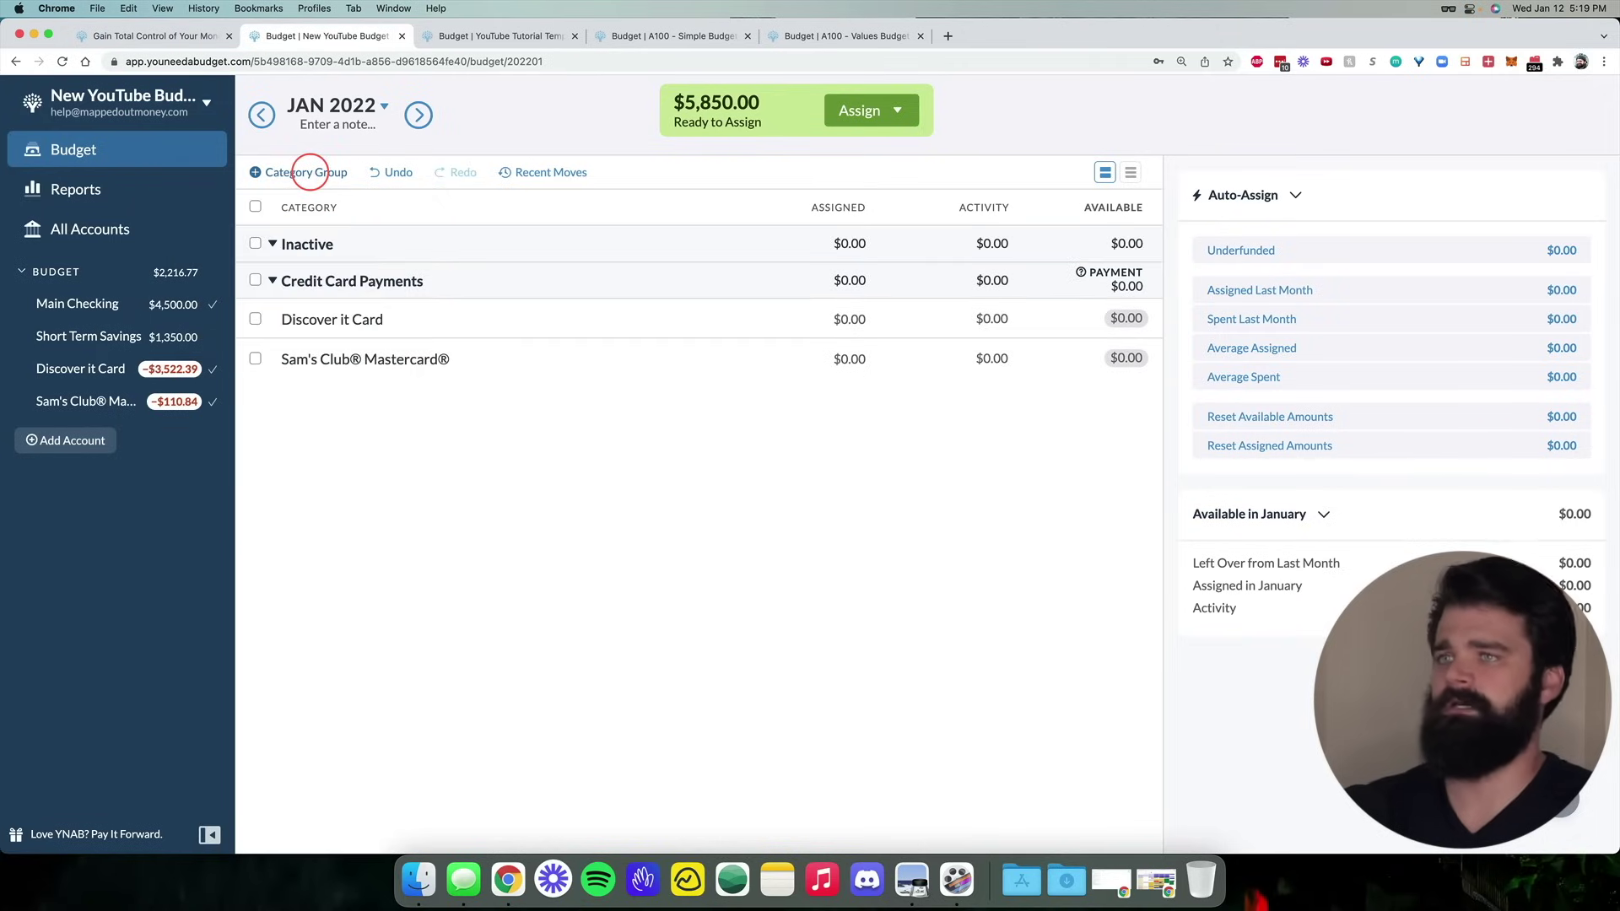
click(282, 172)
text(REimbu)
key(BackSpace)
key(BackSpace)
key(BackSpace)
key(BackSpace)
key(BackSpace)
text(eimrburse)
key(Return)
Add the category groups Long-Term Savings and Short-Term Savings
click(283, 172)
text(Long-T)
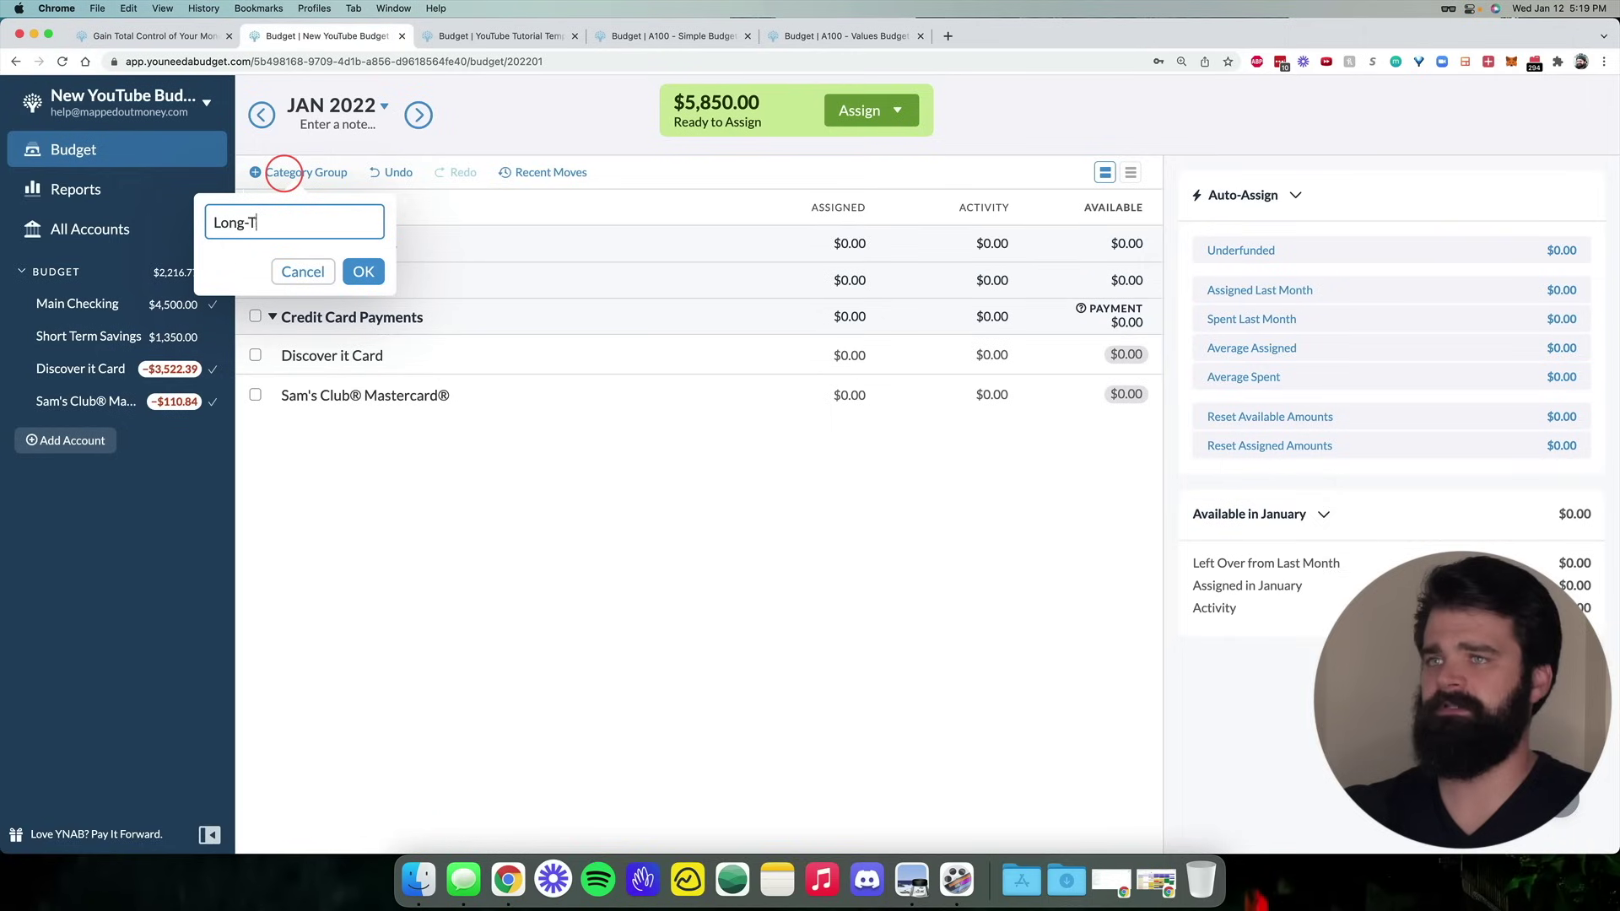
key(BackSpace)
key(BackSpace)
key(BackSpace)
key(BackSpace)
key(BackSpace)
key(BackSpace)
text(Short-Term Sa)
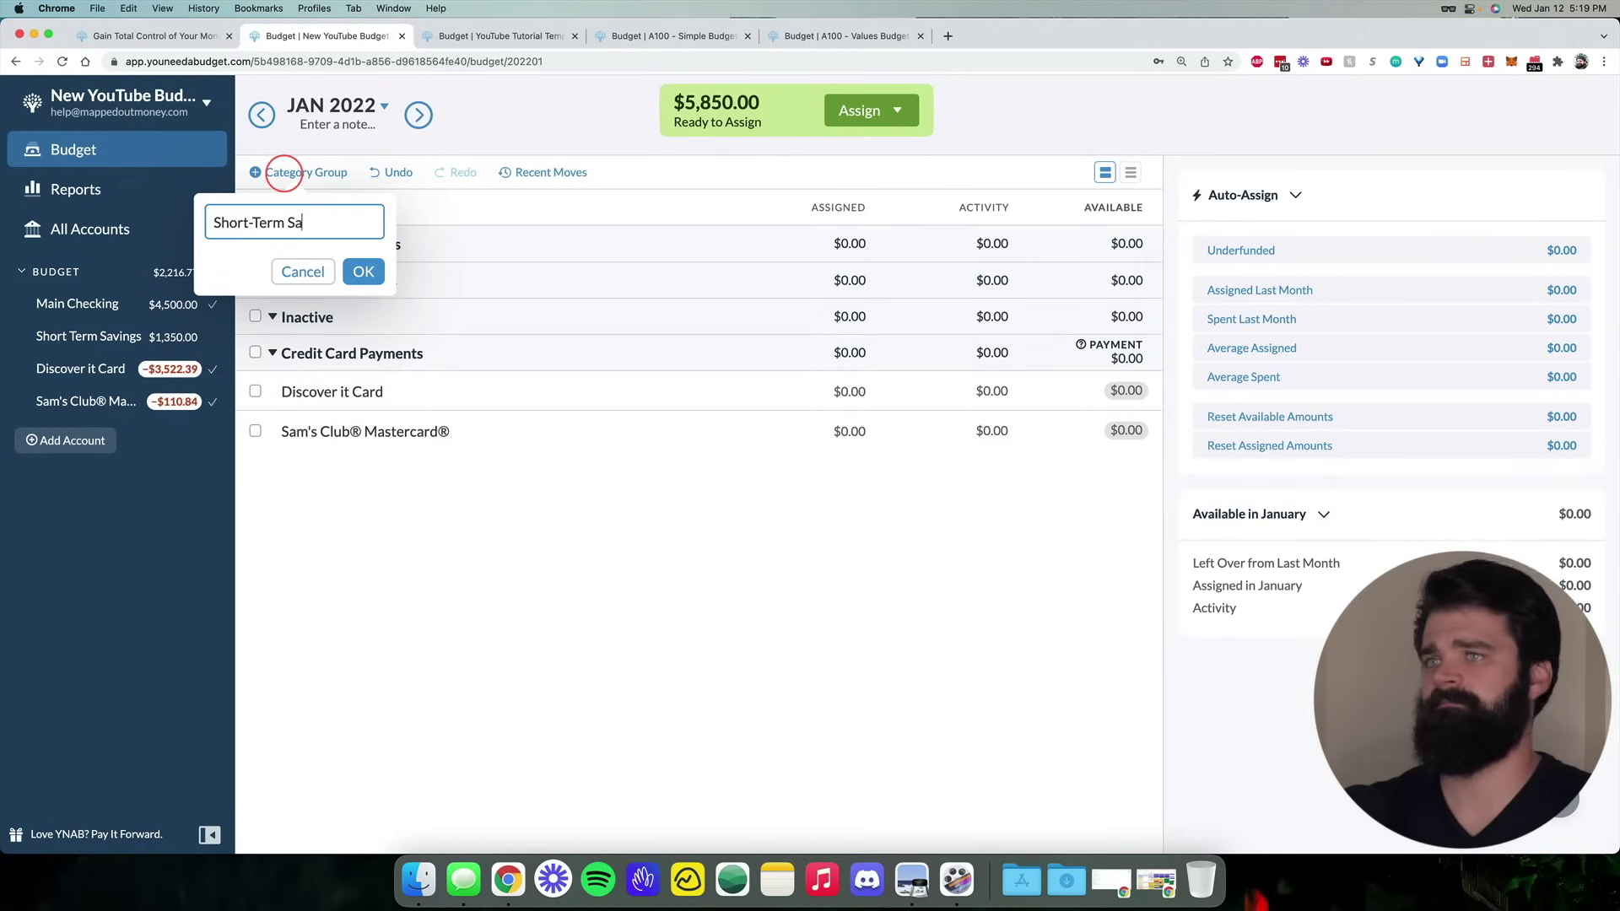
text(vings)
key(Return)
Add the category groups Irregular Expenses (True Expenses) and Kids
click(282, 173)
text(Irregular E)
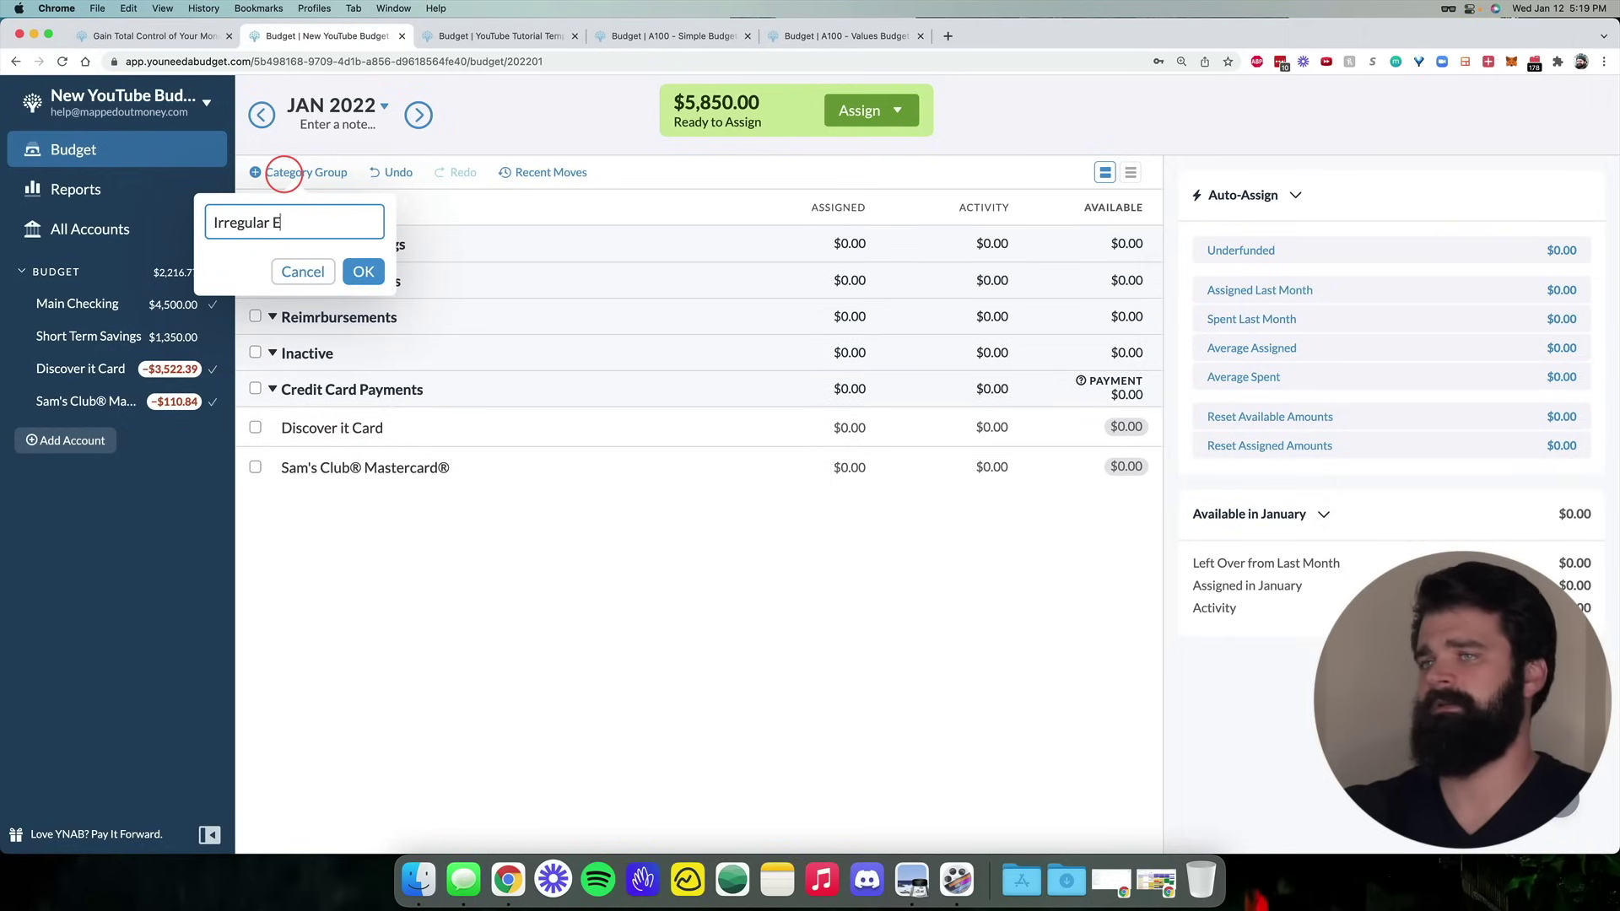
text(xpenses (True Expenses))
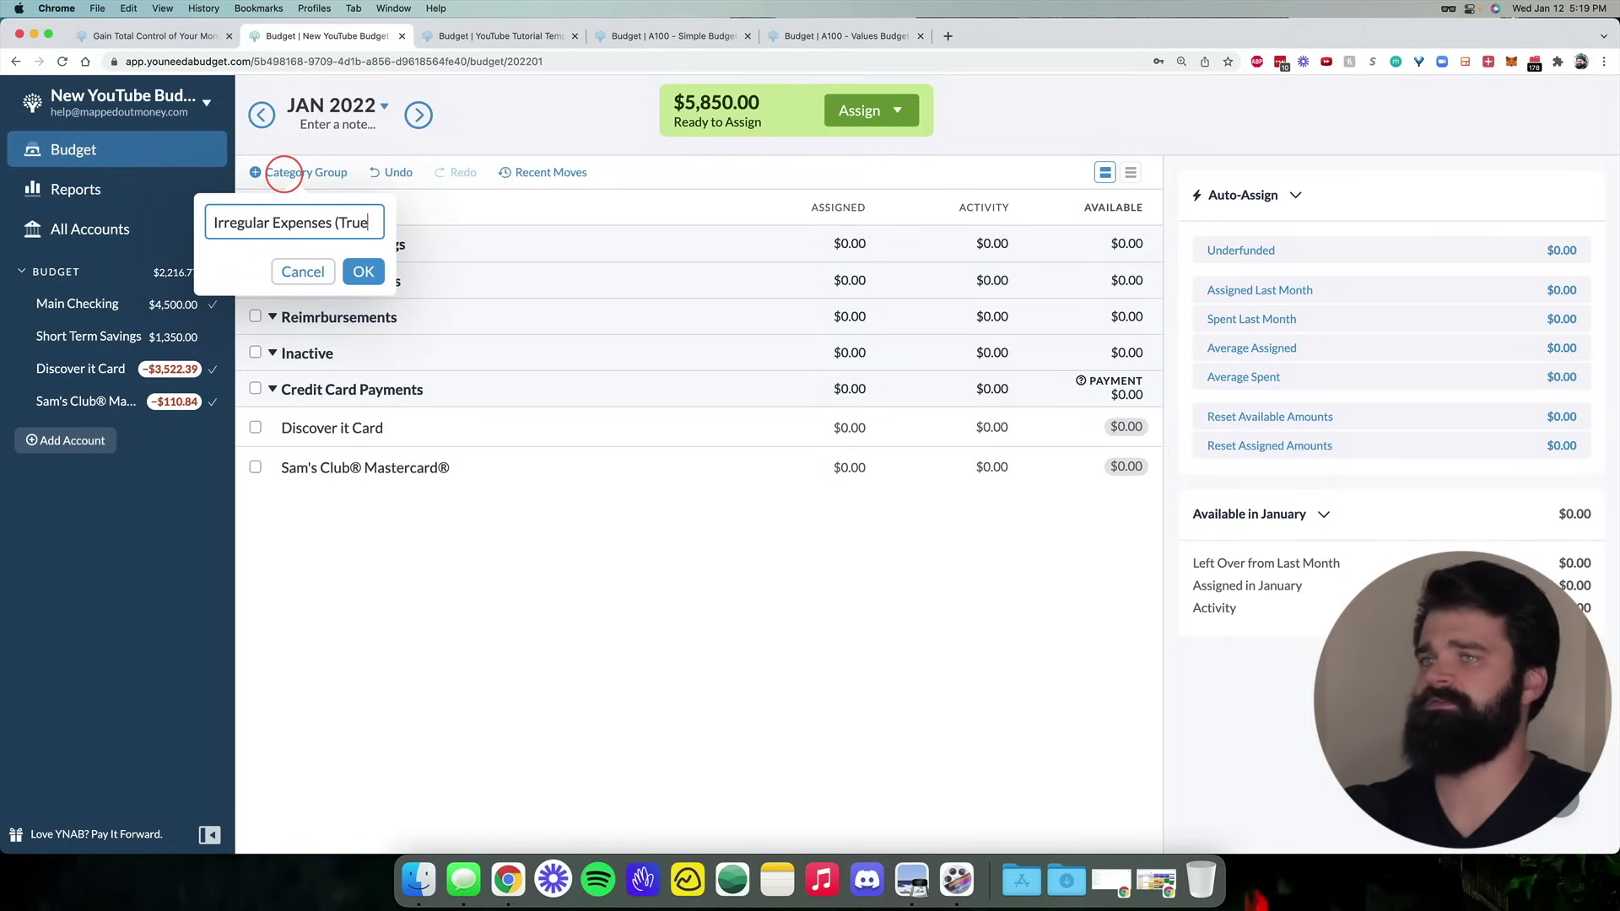
key(Return)
text(Kids)
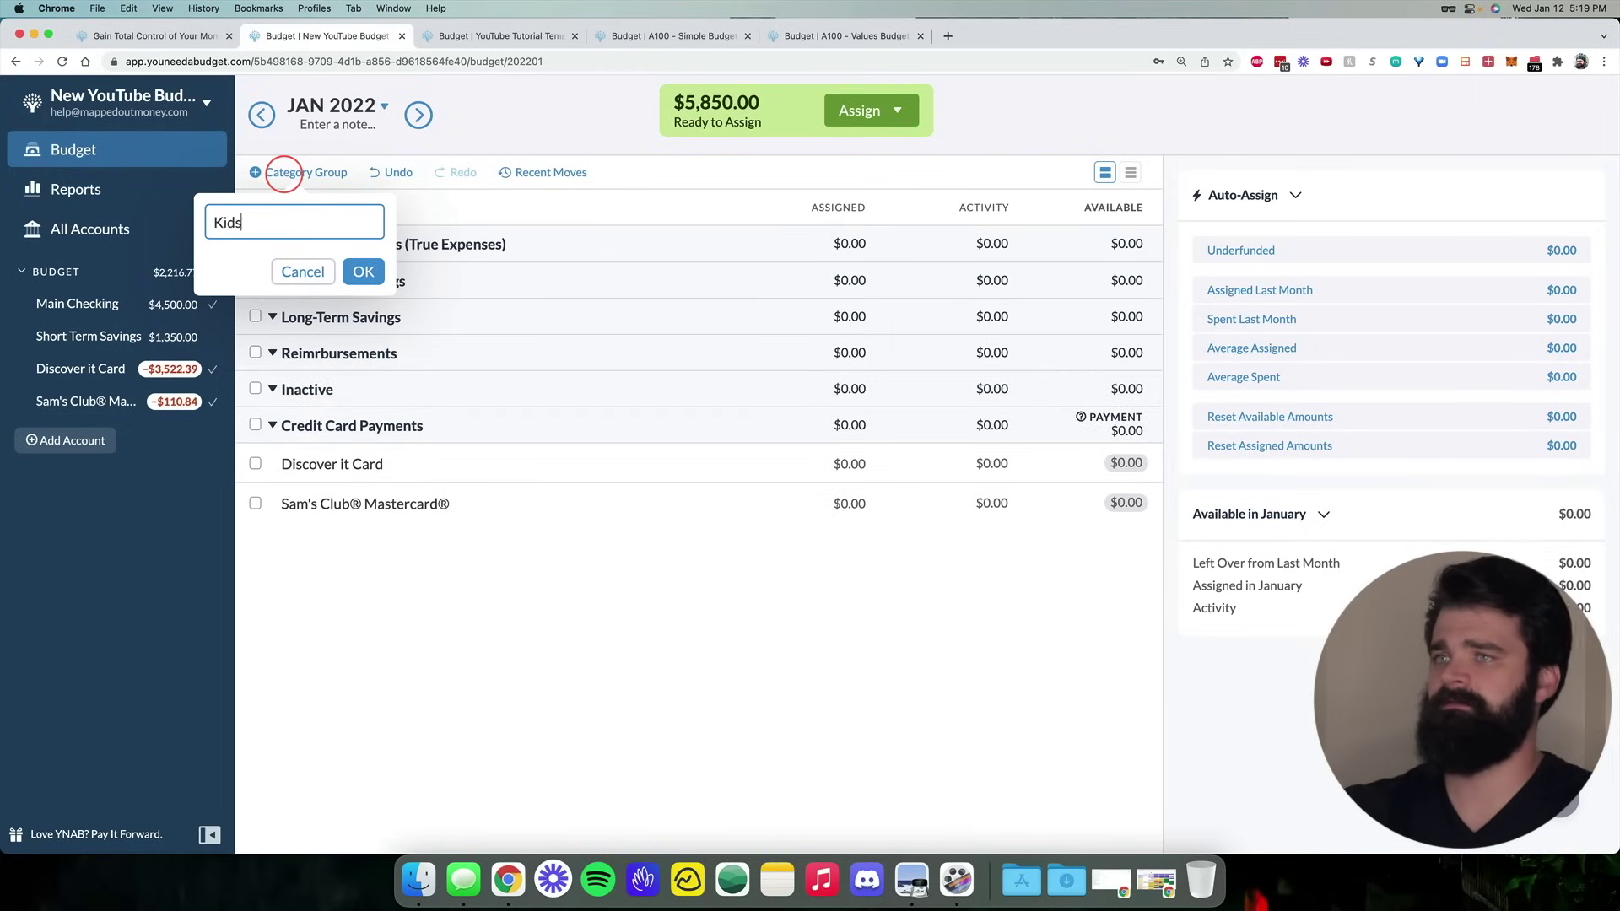
key(Return)
Add the category groups Monthly Living / Lifestyle and Fun Spending
click(284, 172)
text(Monthly Living / Lifestyle)
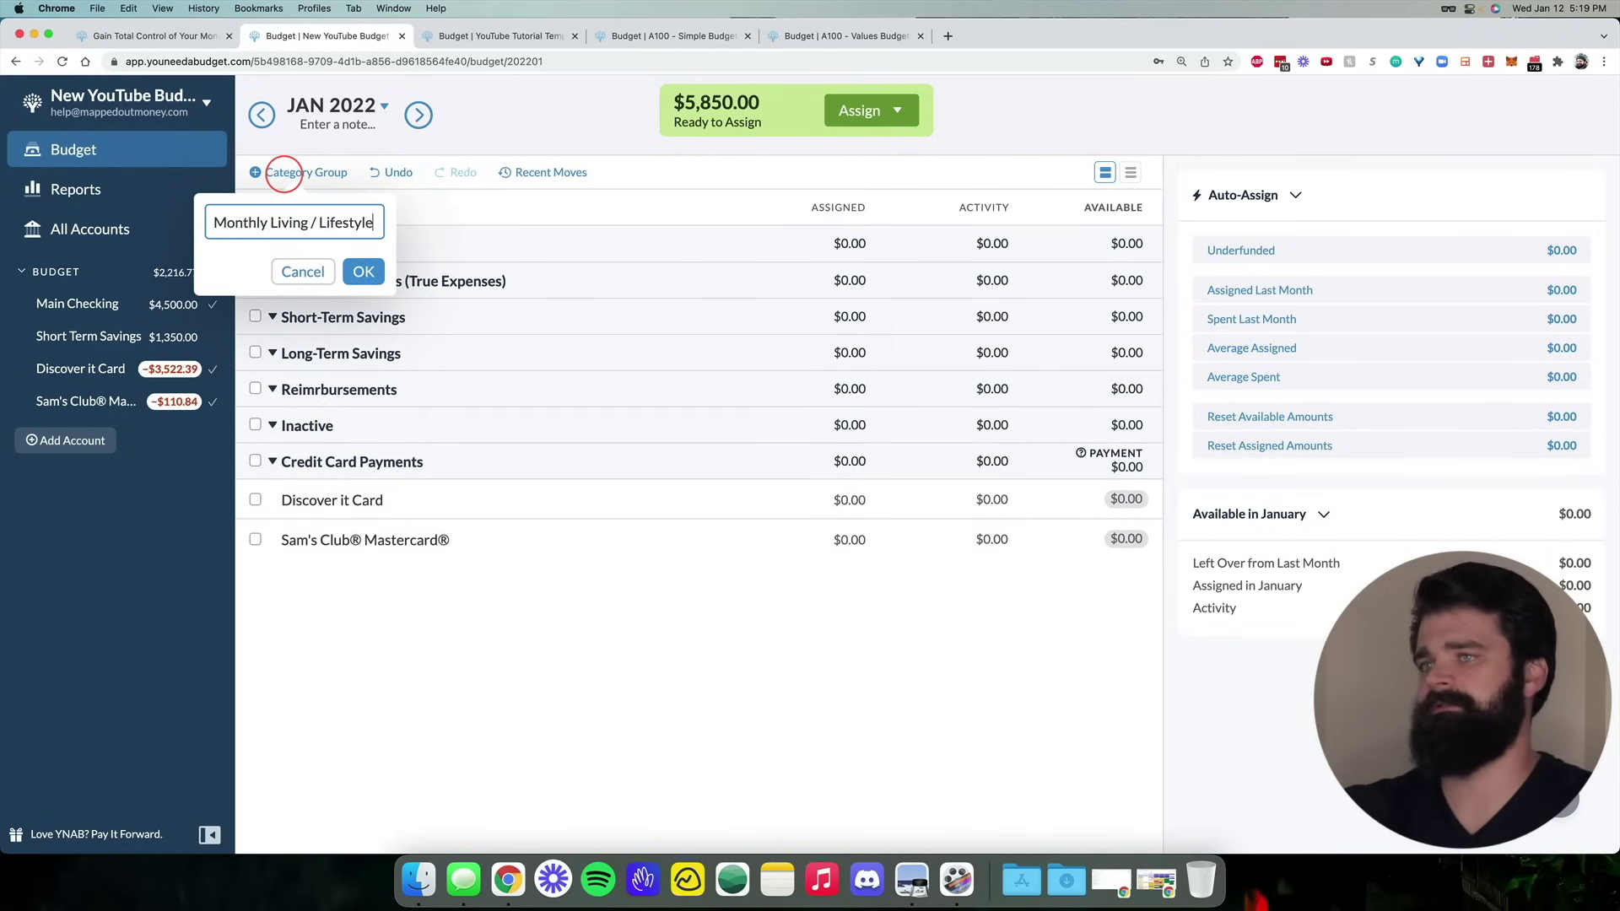
key(Return)
text(Kids)
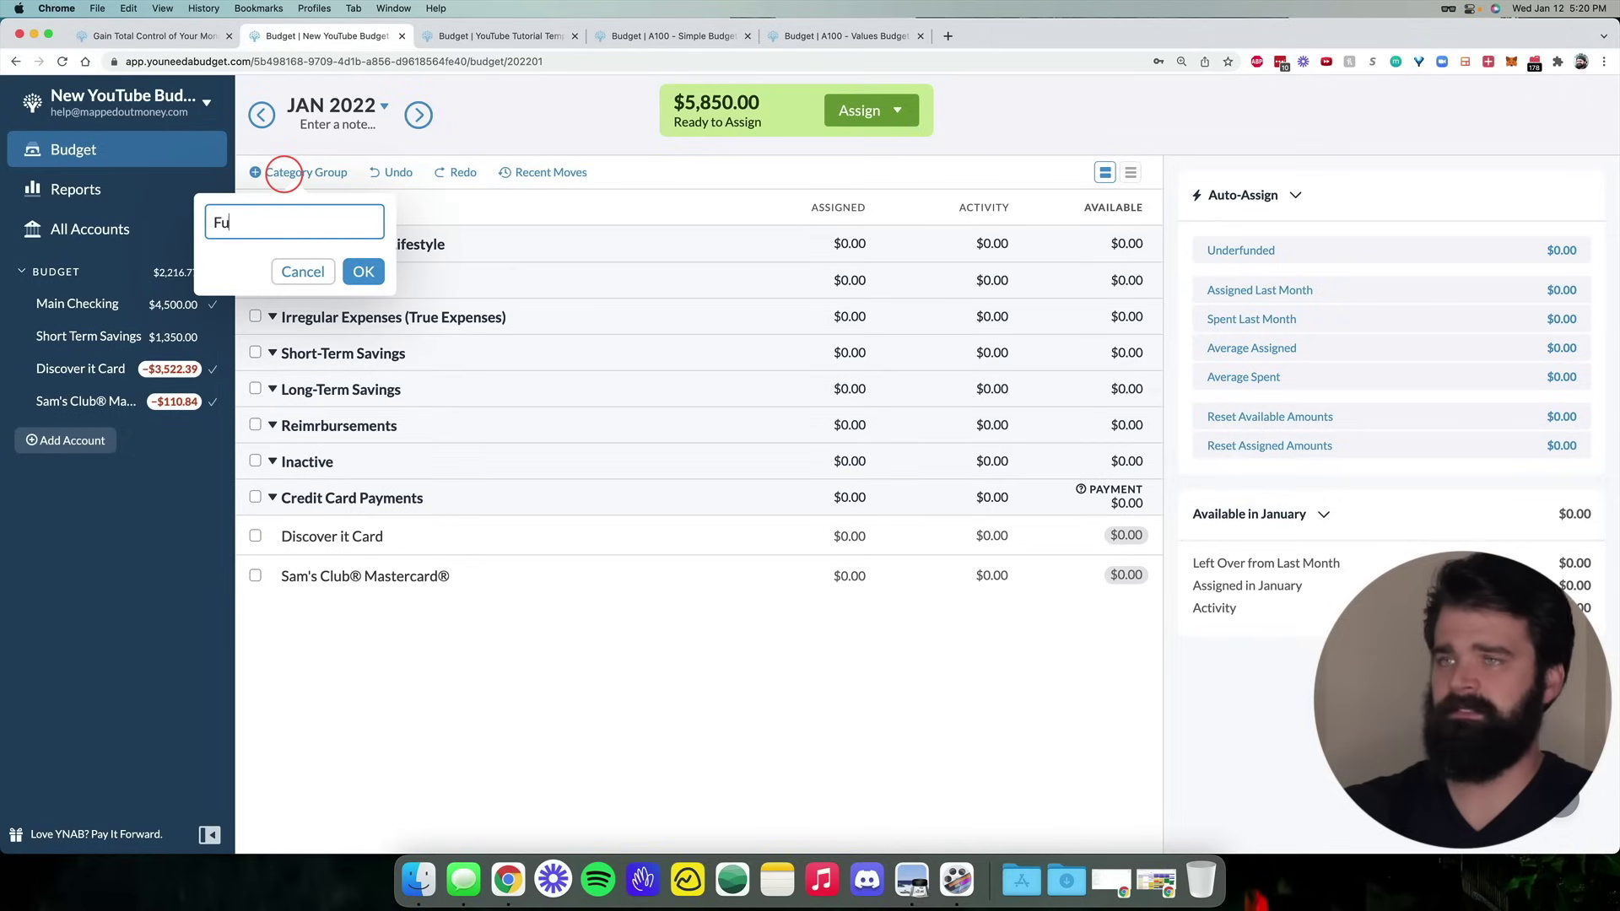
key(Return)
Add a category group named Bills and move the Credit Card Payments group above all the others
click(285, 174)
text(Bills)
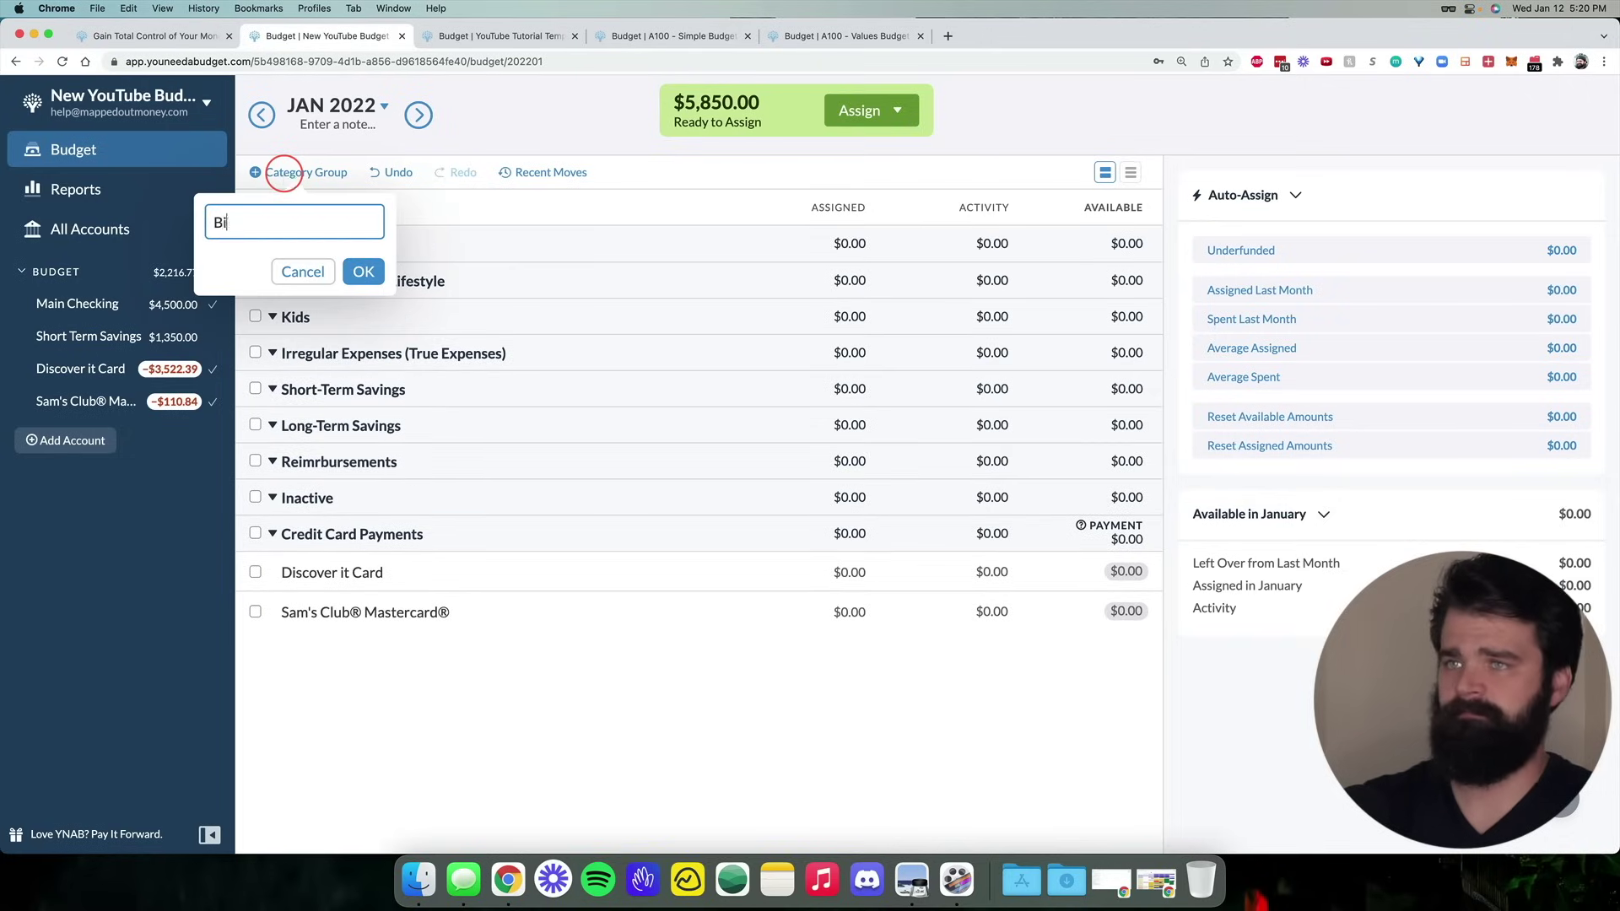
key(Return)
drag(524, 571, 524, 231)
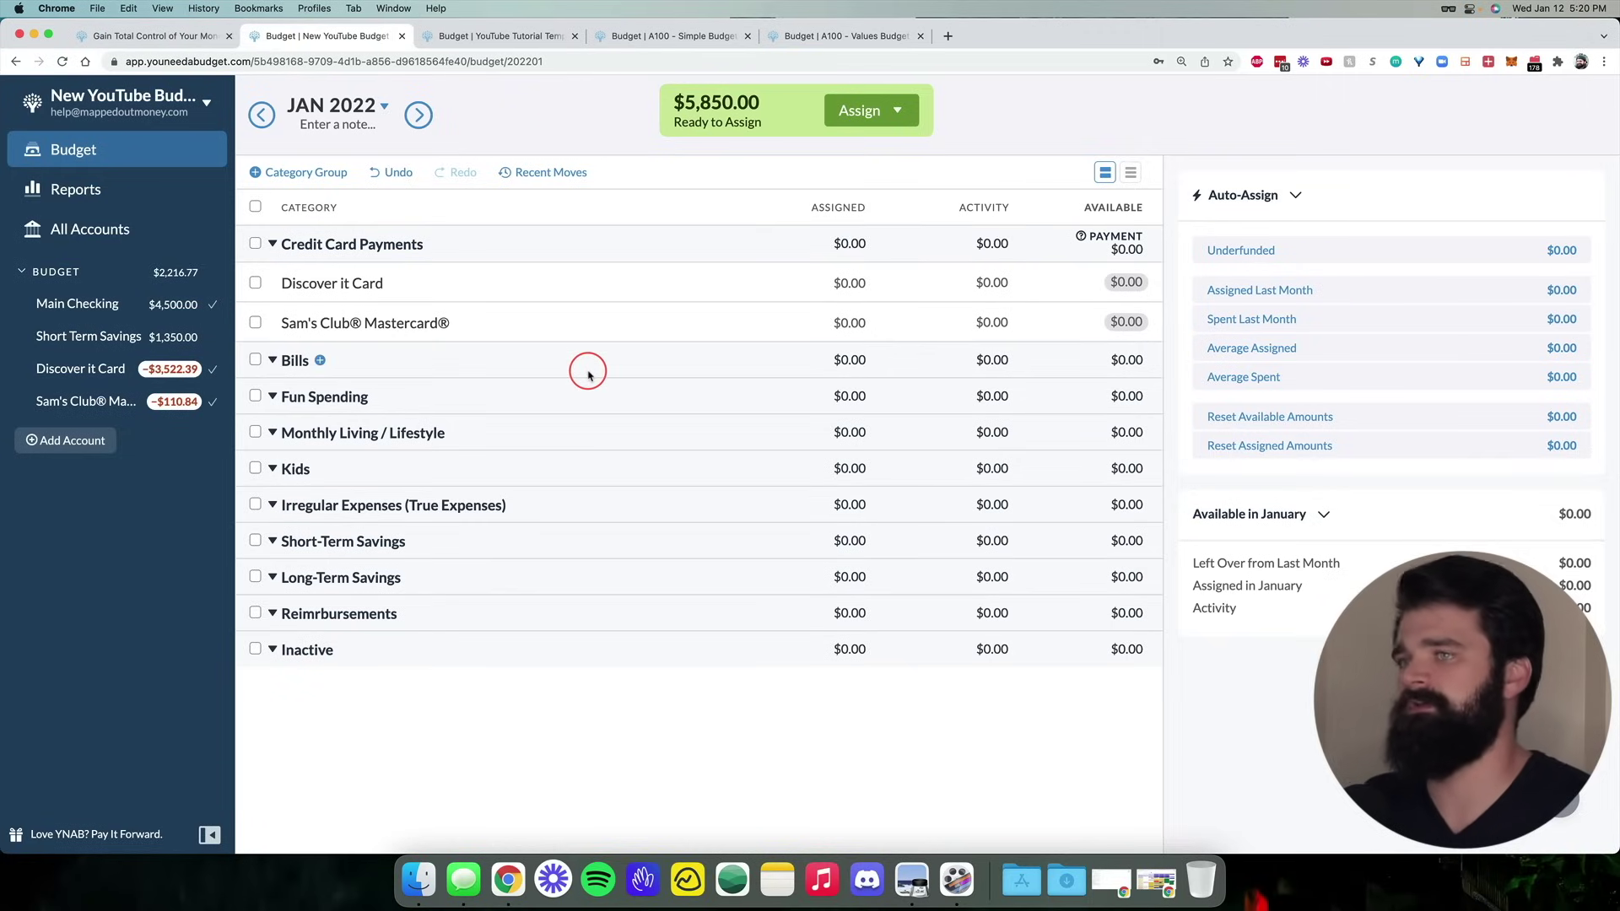
Add the categories Car Loan, Gym Membership and Phone to the Bills group
click(322, 362)
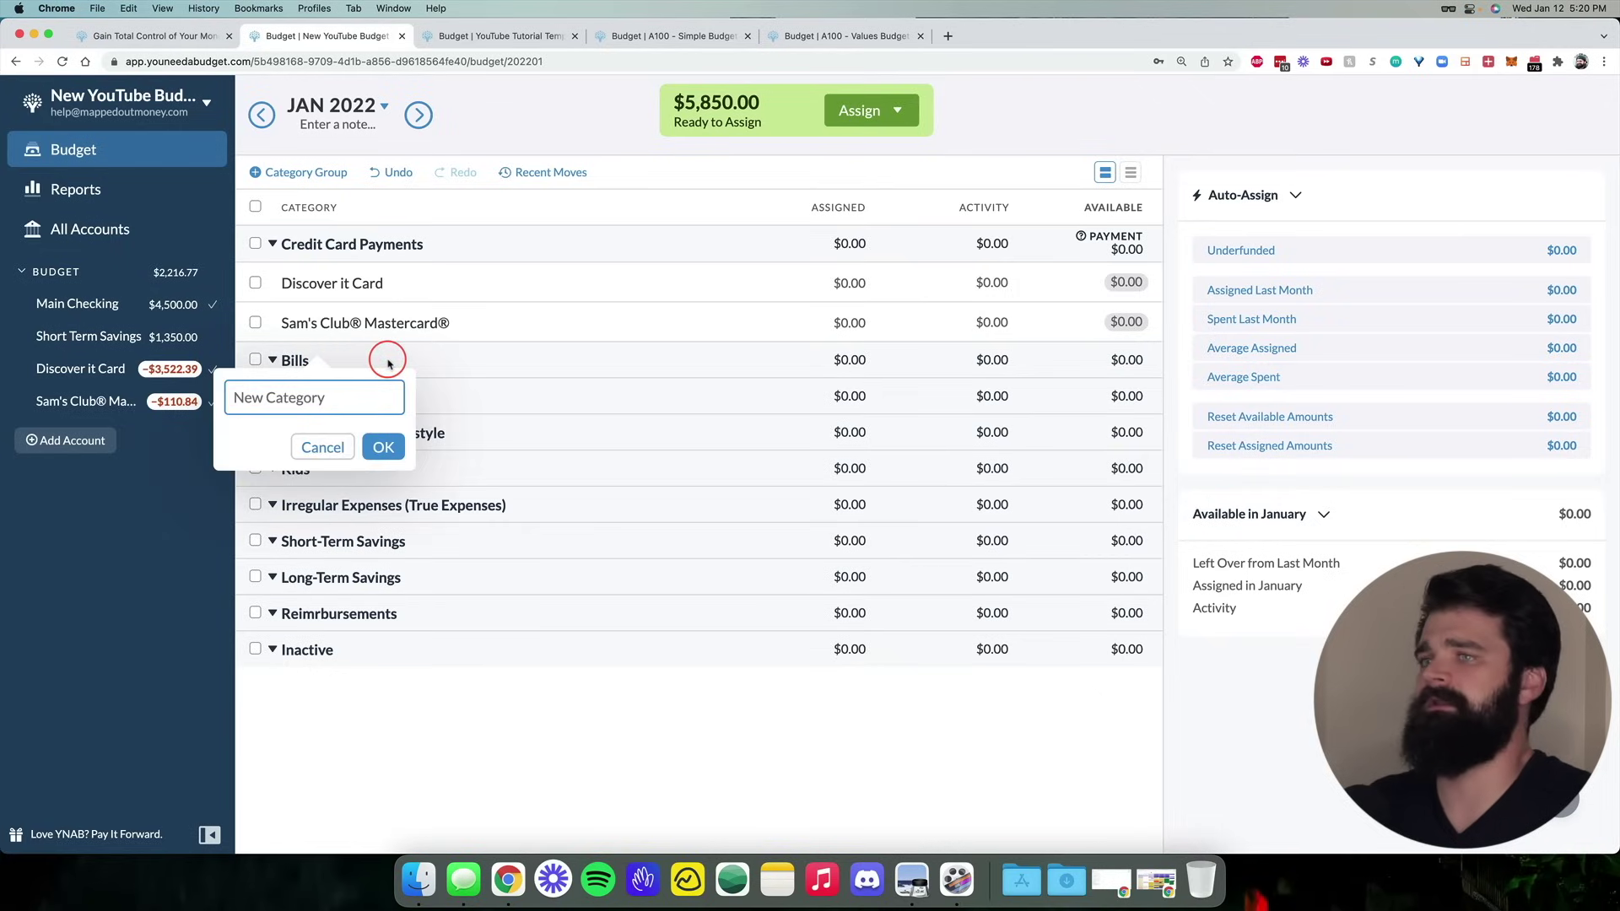
text(Car Loan)
key(Return)
click(317, 360)
text(Gym Membership)
key(Return)
click(317, 361)
text(Phone)
key(Return)
Add the categories Car Insurance and Internet to the Bills group
click(318, 361)
text(Car Insurance)
key(Return)
click(318, 361)
text(Intern)
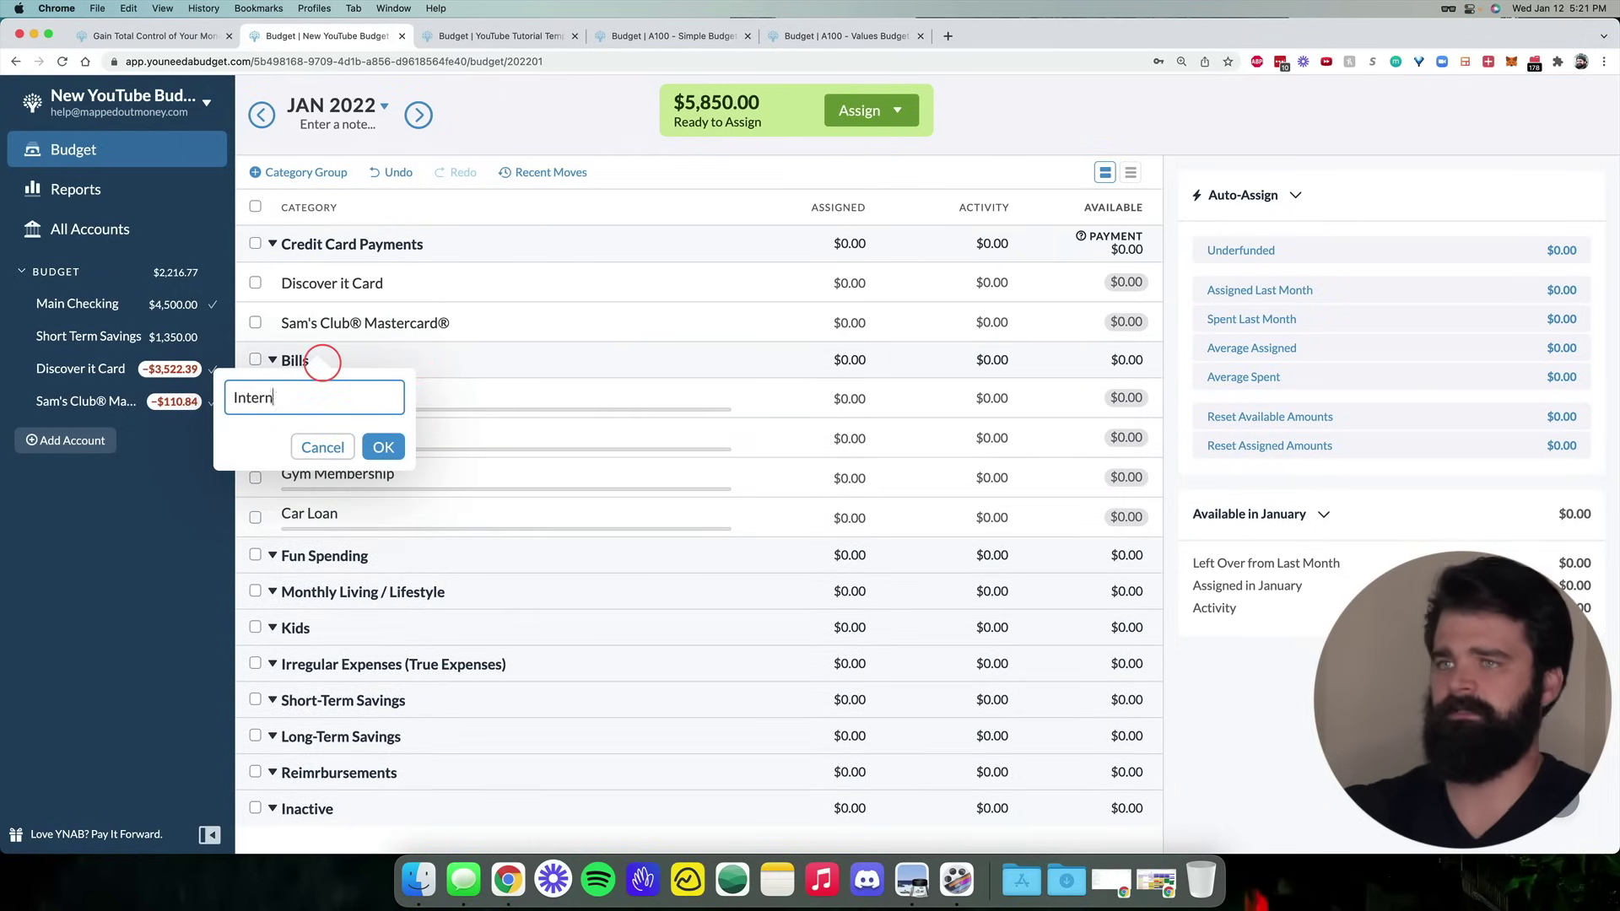
text(et)
key(Return)
Add the categories Amex Gold ($11,000), Hulu and Discover Miles ($4,200) to the Bills group
click(374, 348)
text(Amex Gold ($11,000))
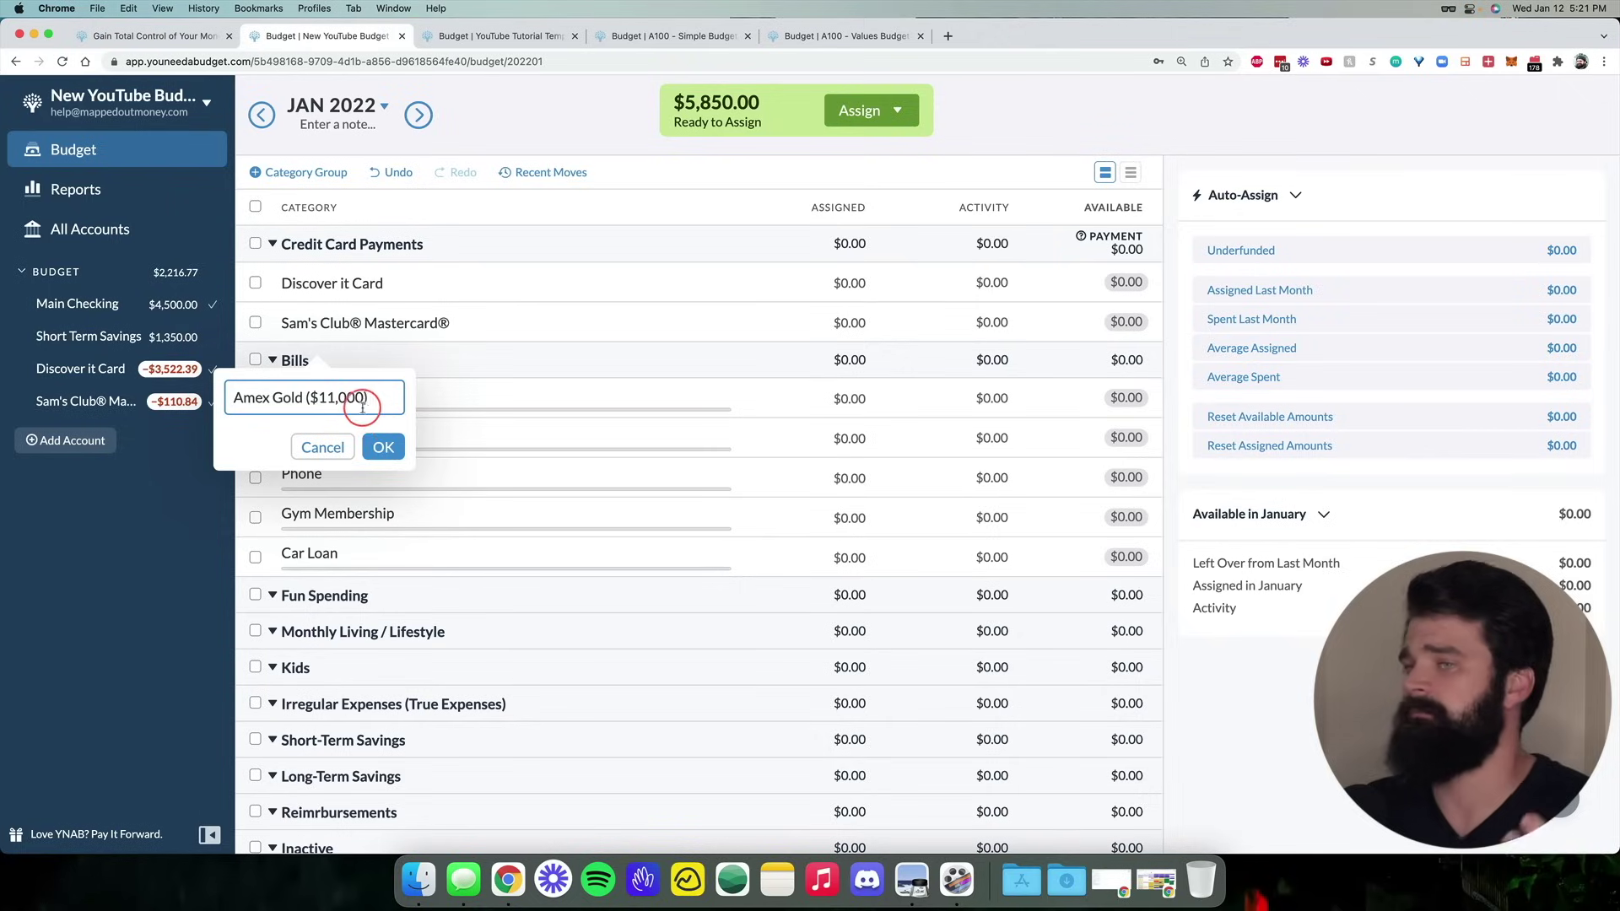
mouse_move(376, 400)
mouse_down()
mouse_move(287, 401)
mouse_move(365, 400)
mouse_up()
click(384, 446)
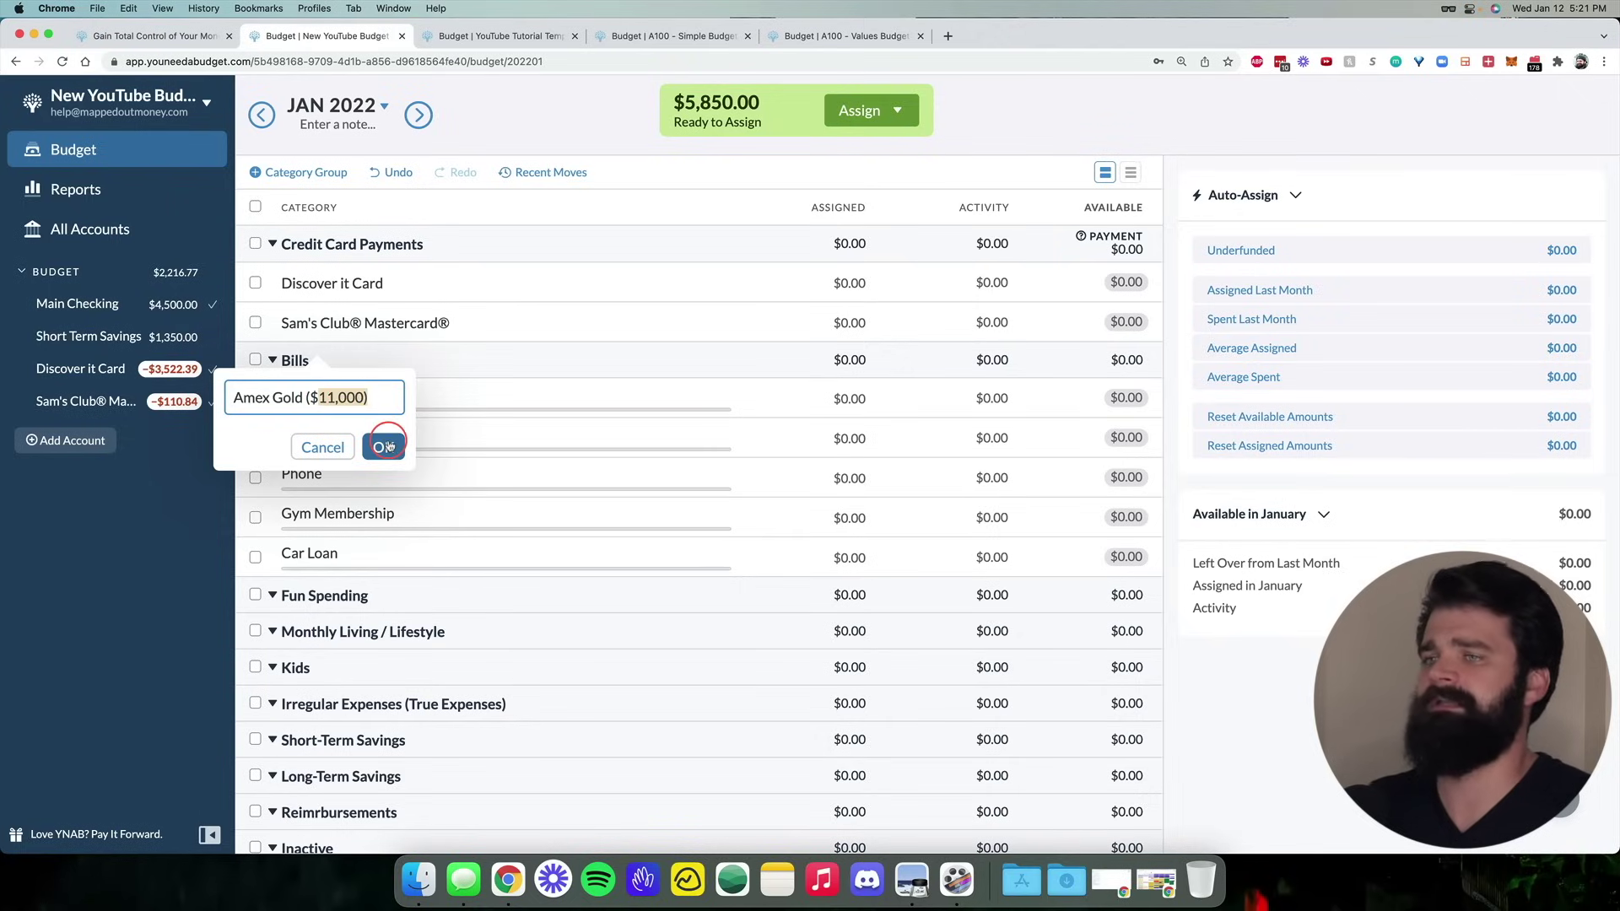
click(317, 363)
text(Hulu)
key(Return)
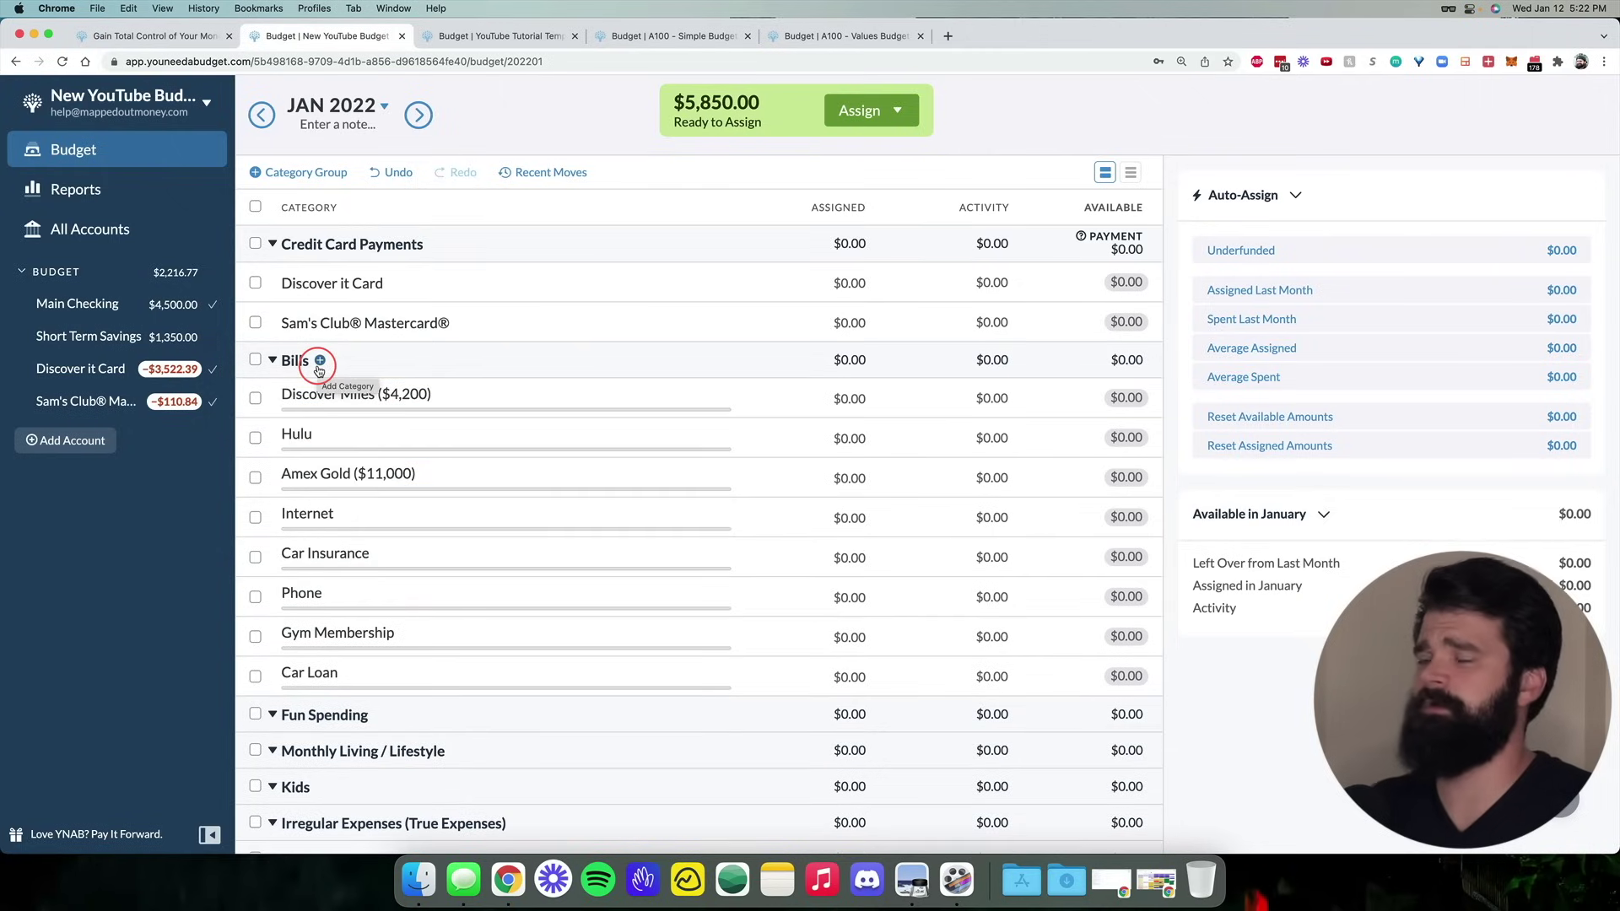
Add the categories Spotify and Netflix to the Bills group
click(319, 363)
text(Spotify)
key(Return)
click(319, 363)
text(Netflix)
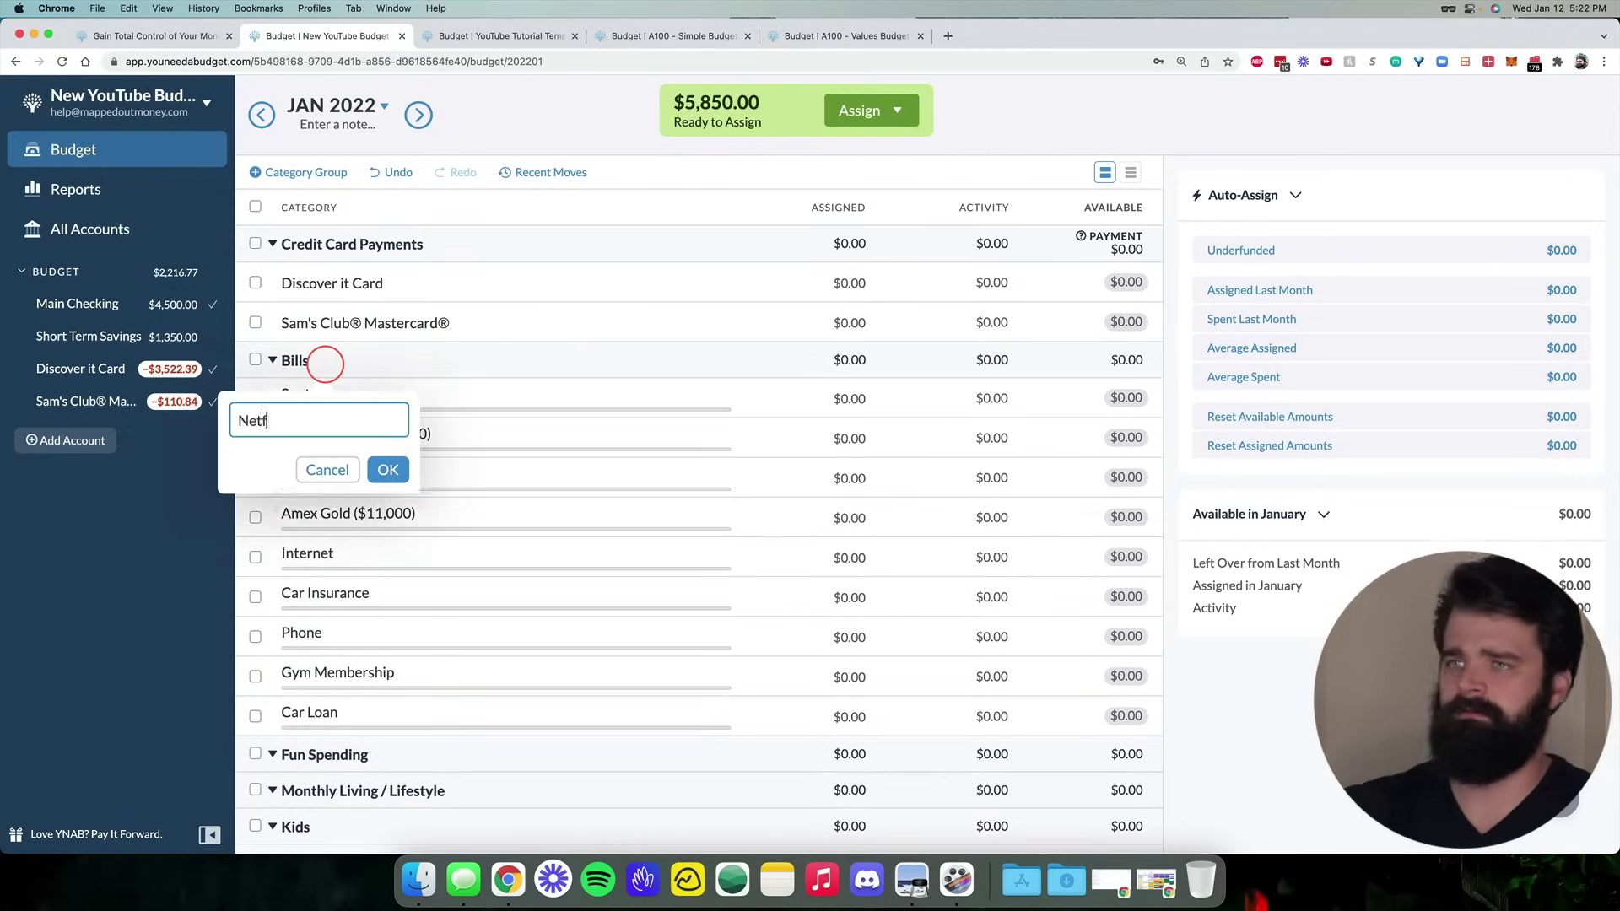
key(Return)
Add the categories Trash, Water and Natural Gas to the Bills group
click(321, 361)
text(Trash)
key(Return)
click(321, 361)
text(Water)
key(Return)
click(322, 363)
text(Natural Gas)
key(Return)
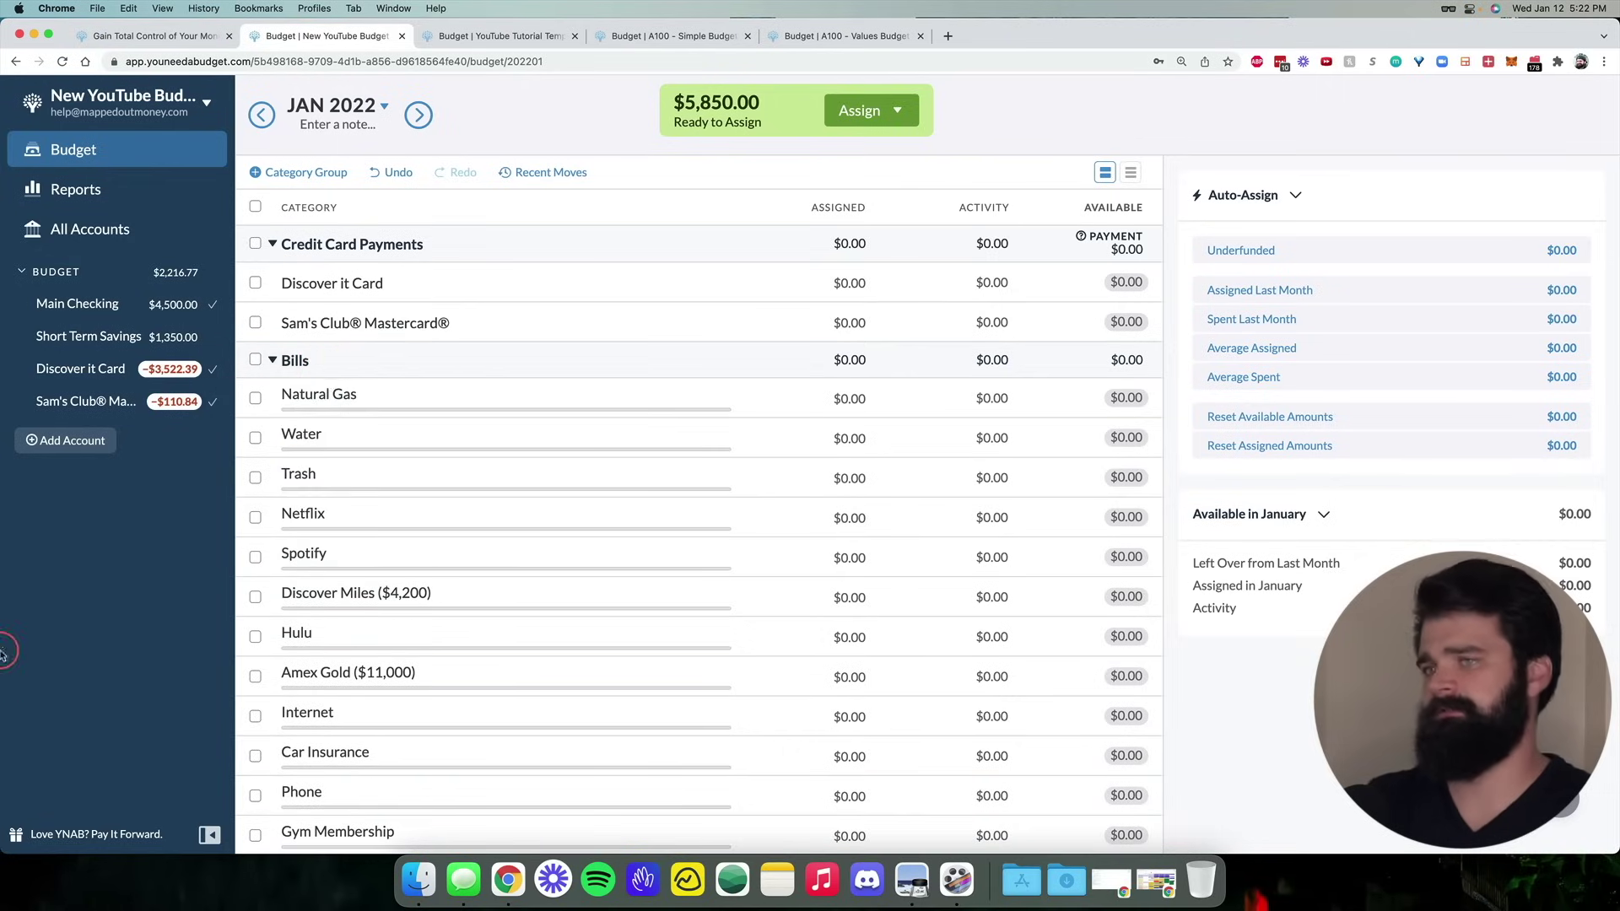
Add the categories Electric, Pet Insurance and Mortgage to the Bills group
click(317, 363)
text(Electic)
key(Return)
click(317, 363)
text(Pet)
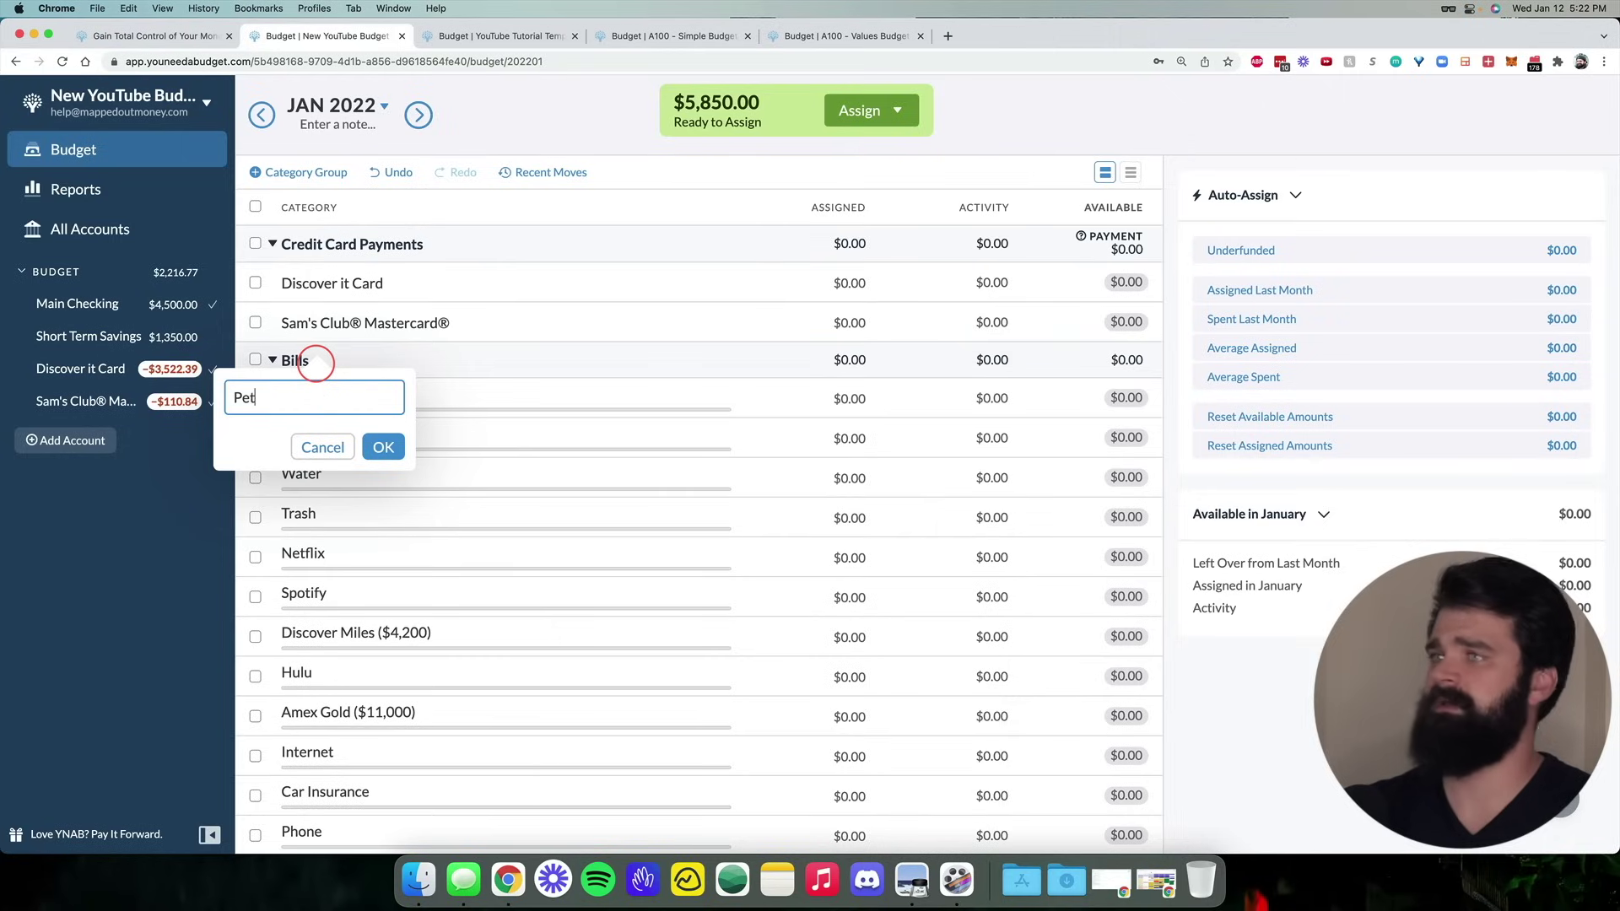
text( Insurance)
key(Return)
click(316, 365)
text(Mortgage)
key(Return)
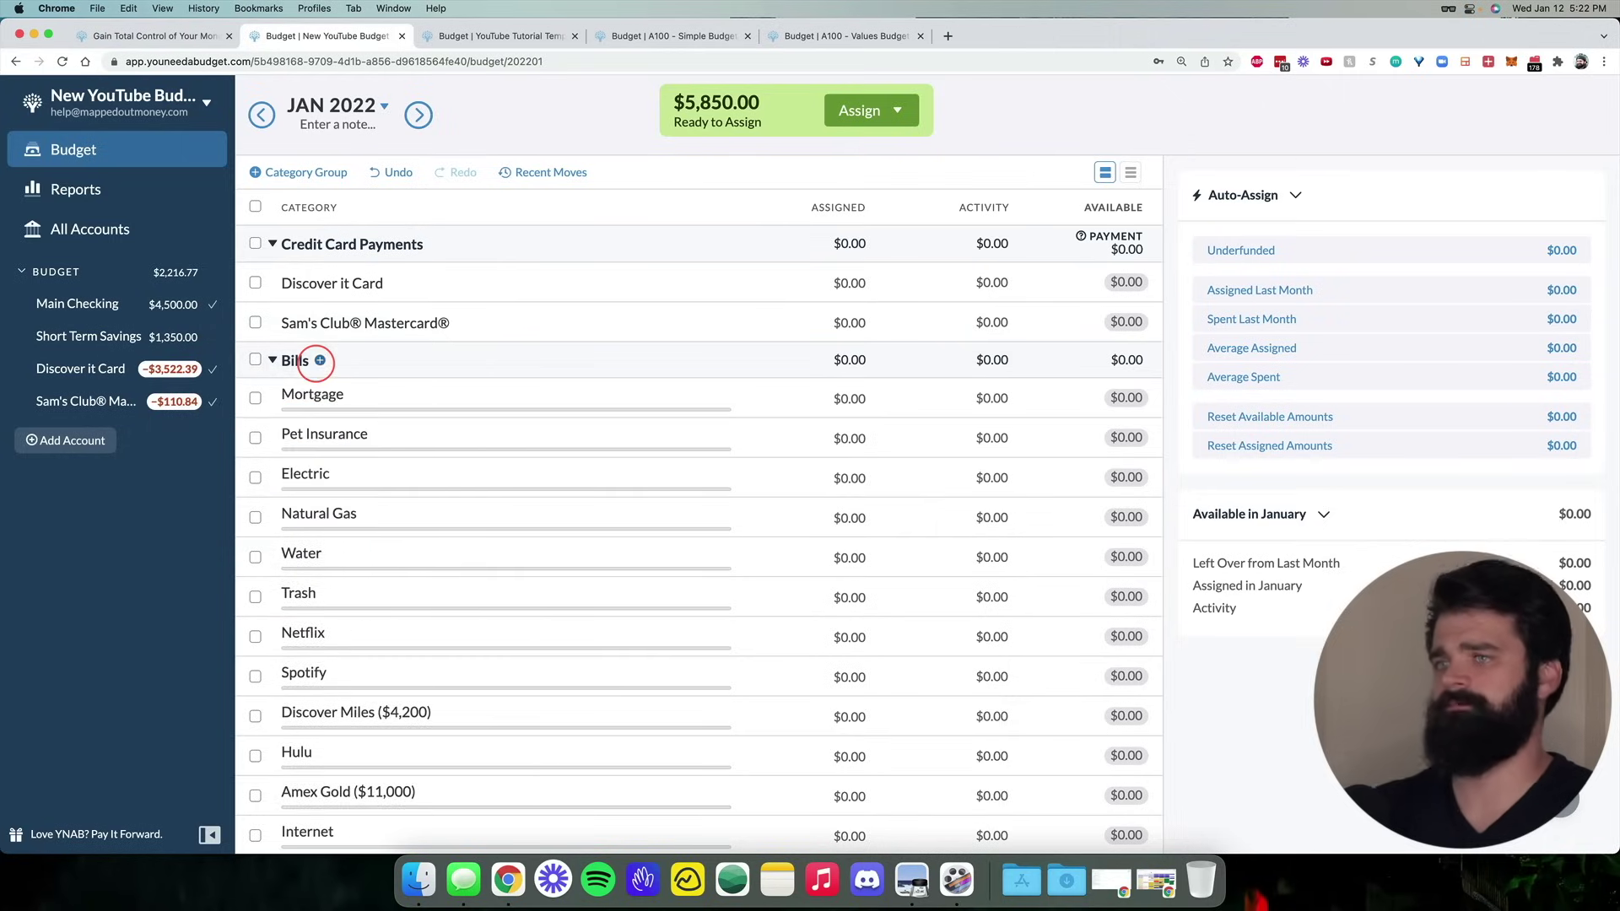
Collapse the Bills group and add a category named Cash ATM to the Fun Spending group
scroll(583, 363, down, 1)
scroll(584, 363, down, 4)
scroll(584, 362, up, 2)
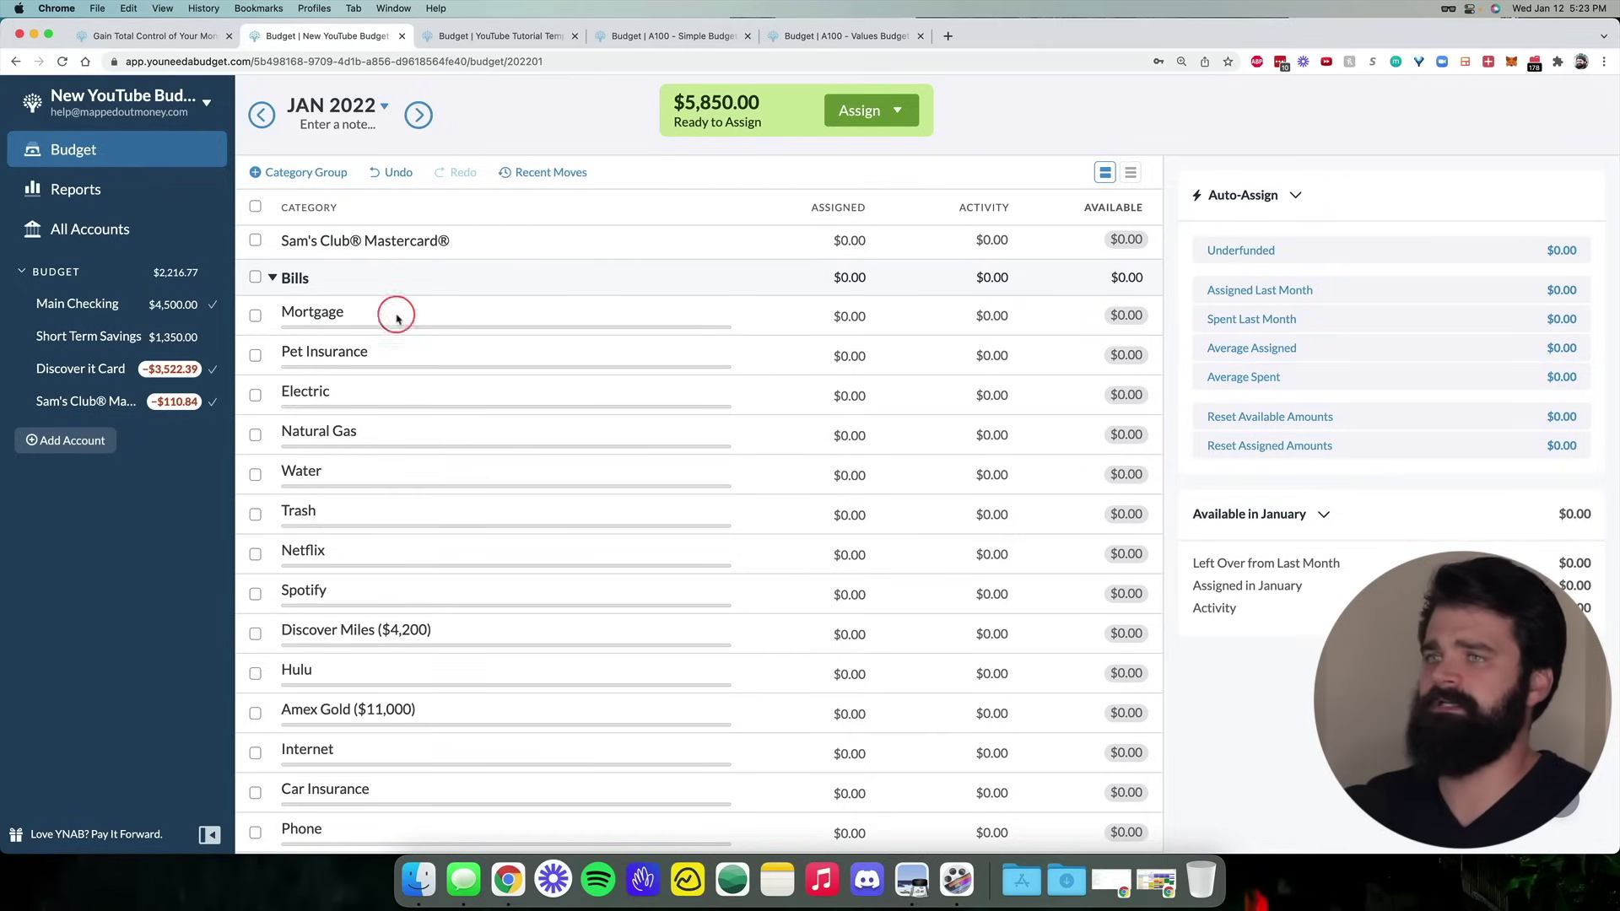
click(273, 279)
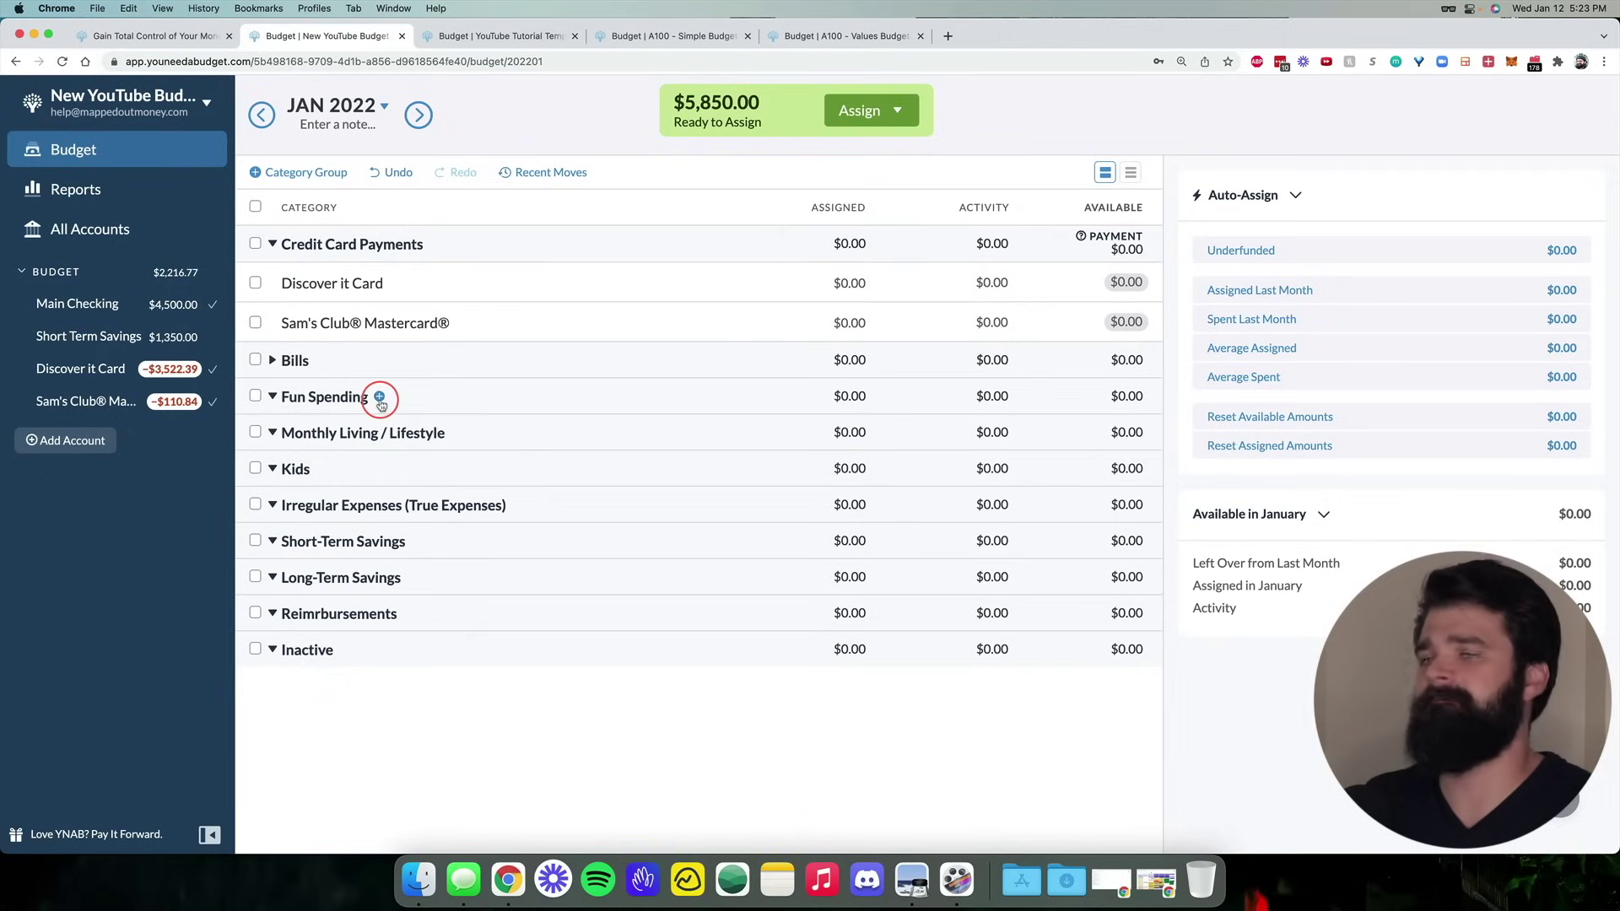
click(380, 398)
text(Cash ATM)
key(Return)
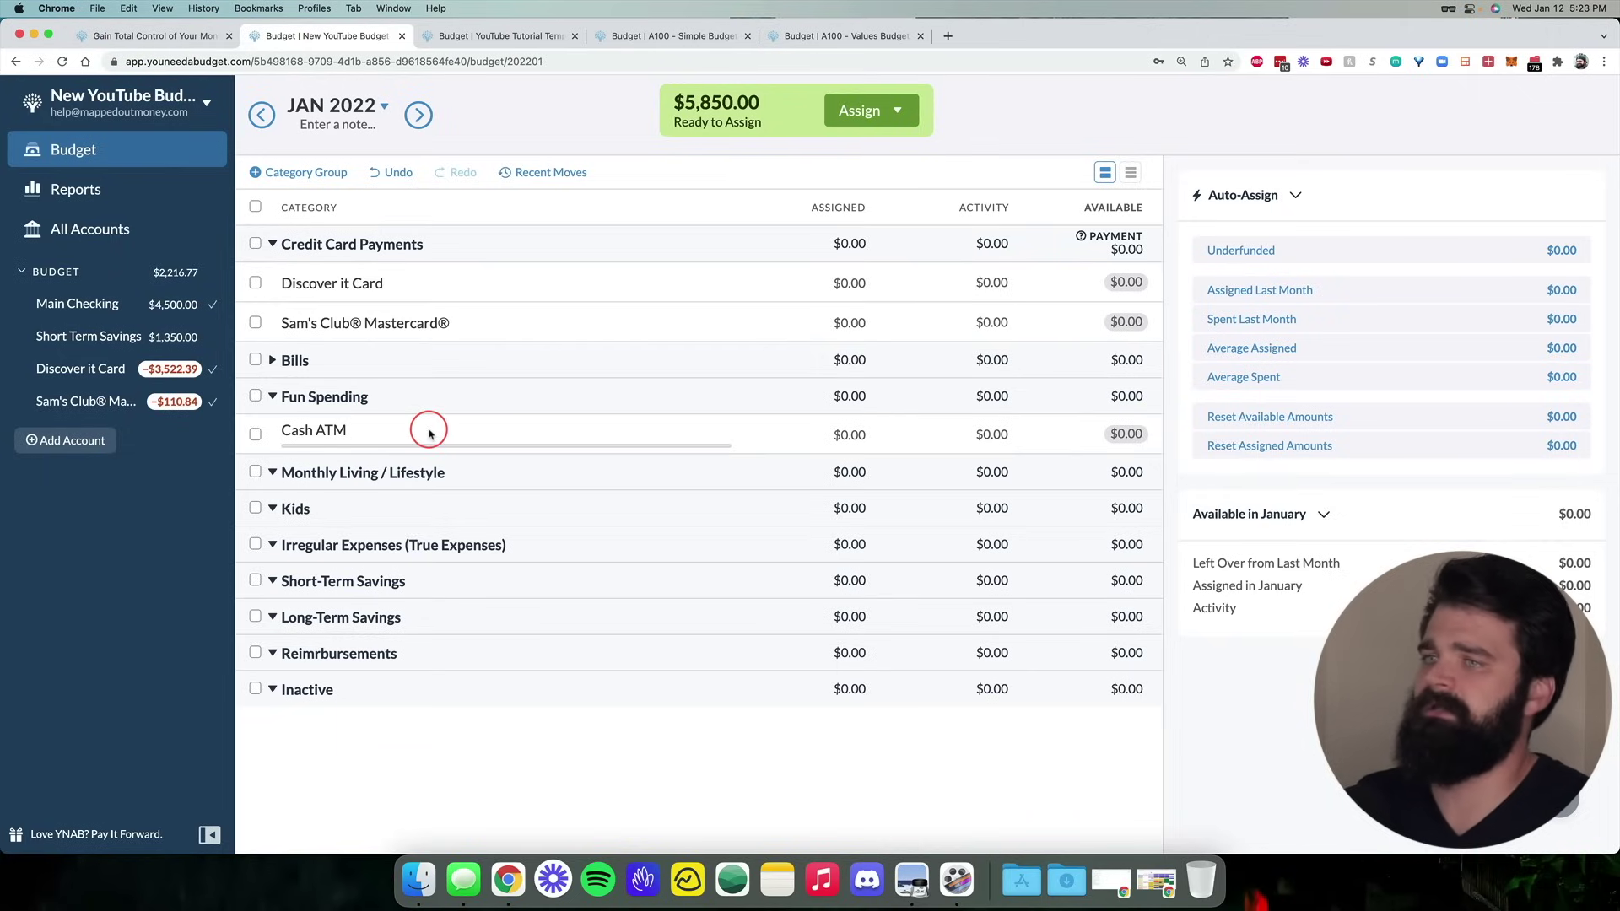
key(super+z)
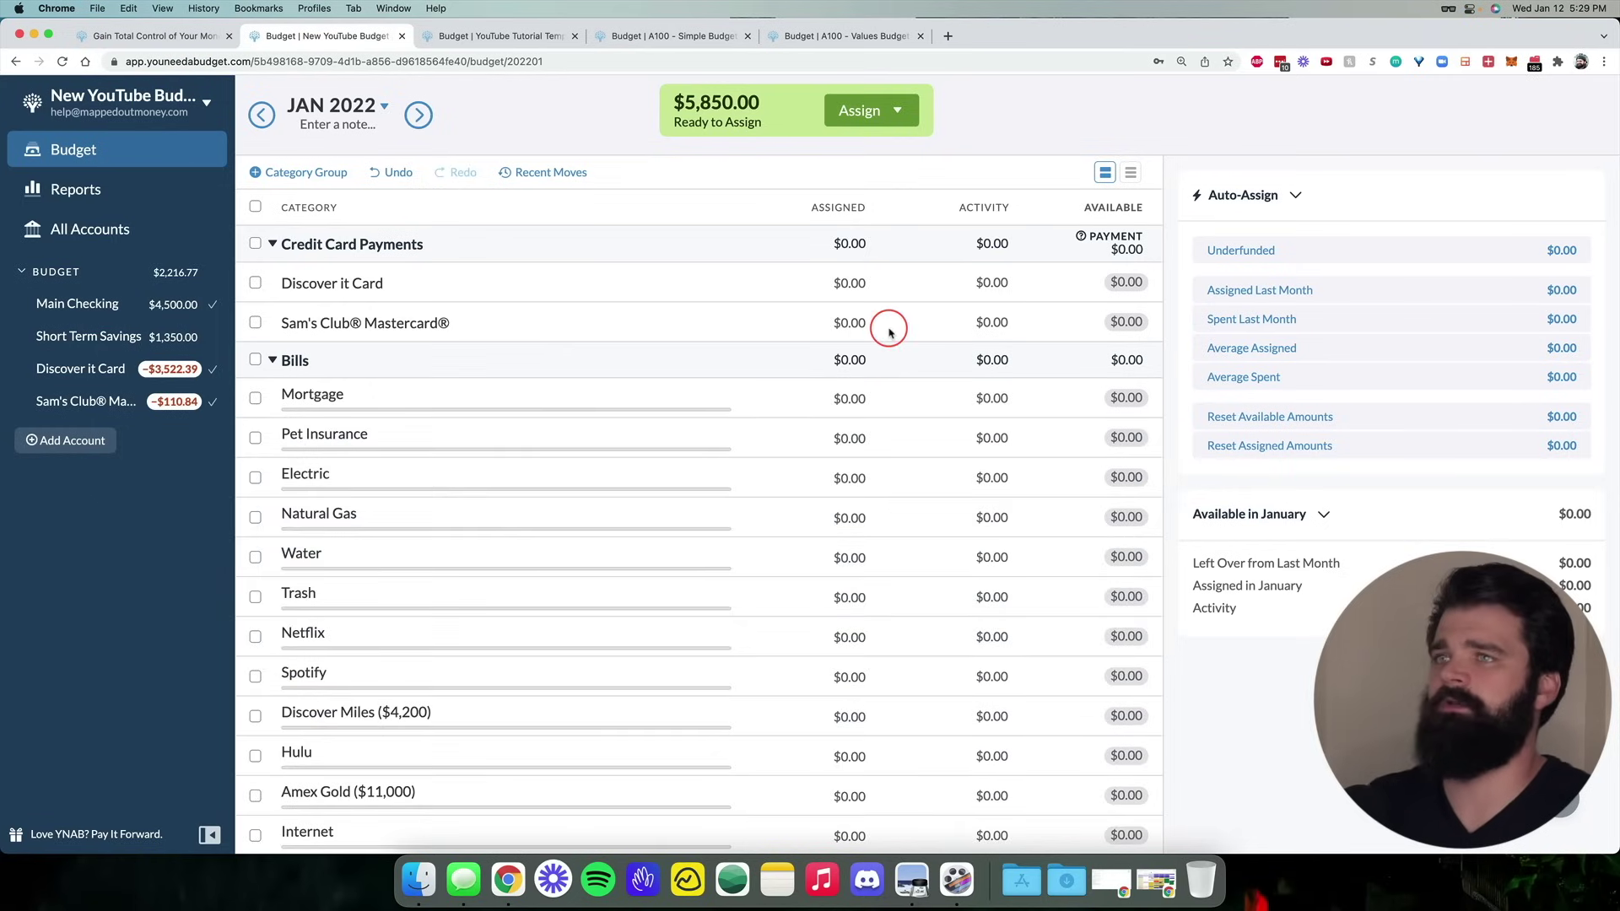
Look through the full category list and collapse all the category groups at once
scroll(889, 333, down, 6)
scroll(889, 332, up, 5)
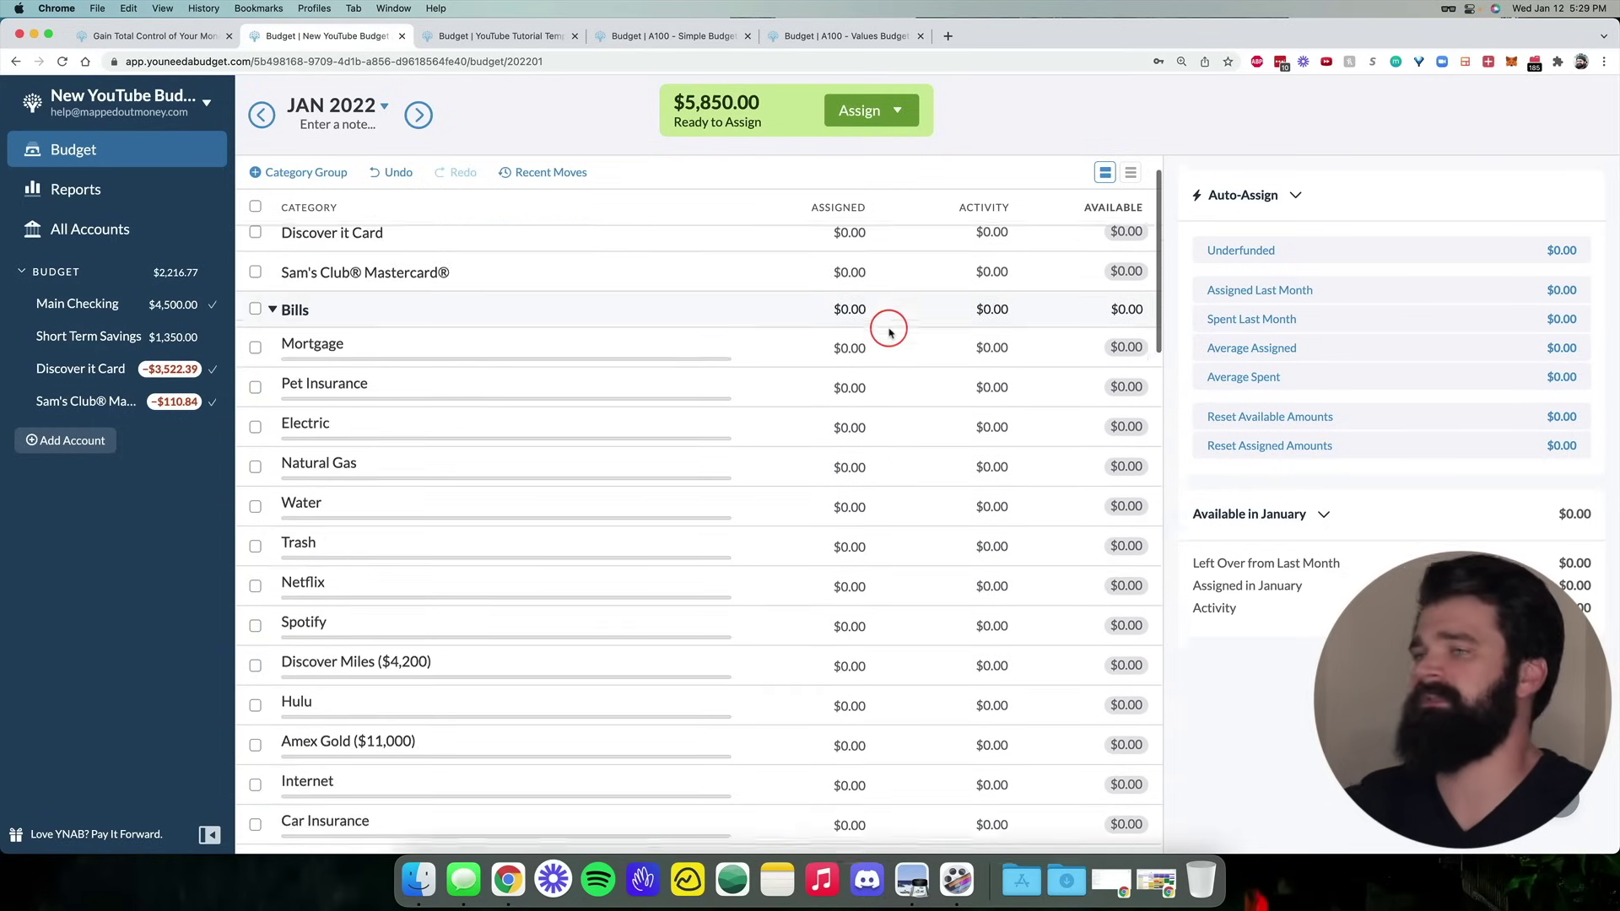
scroll(889, 333, up, 1)
scroll(890, 333, down, 1)
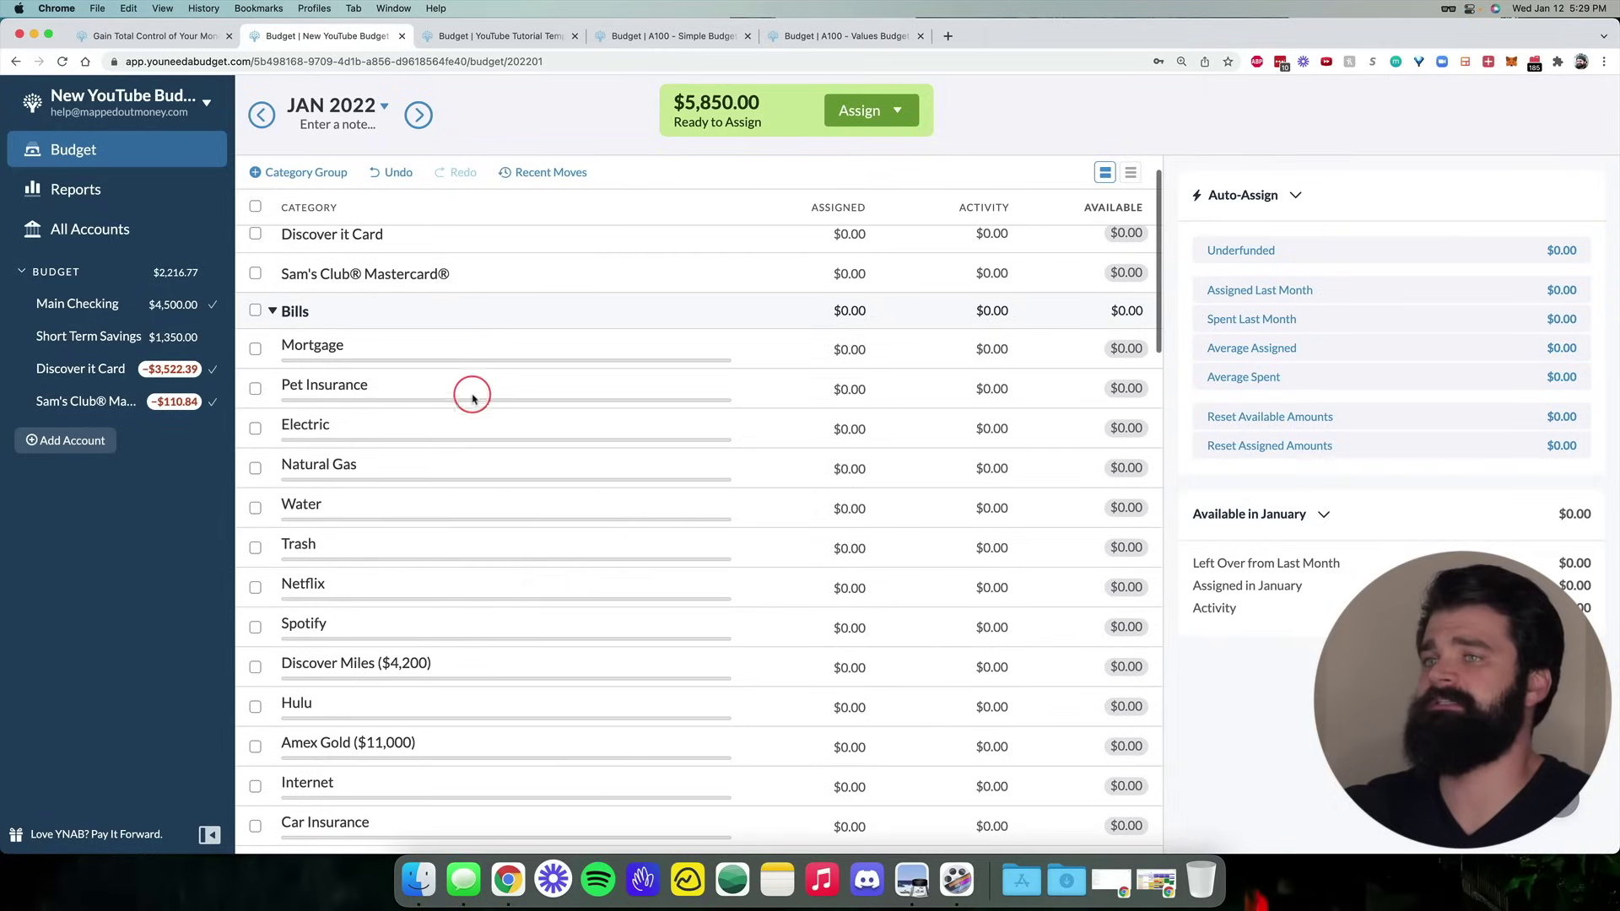
key(ctrl+shift+Up)
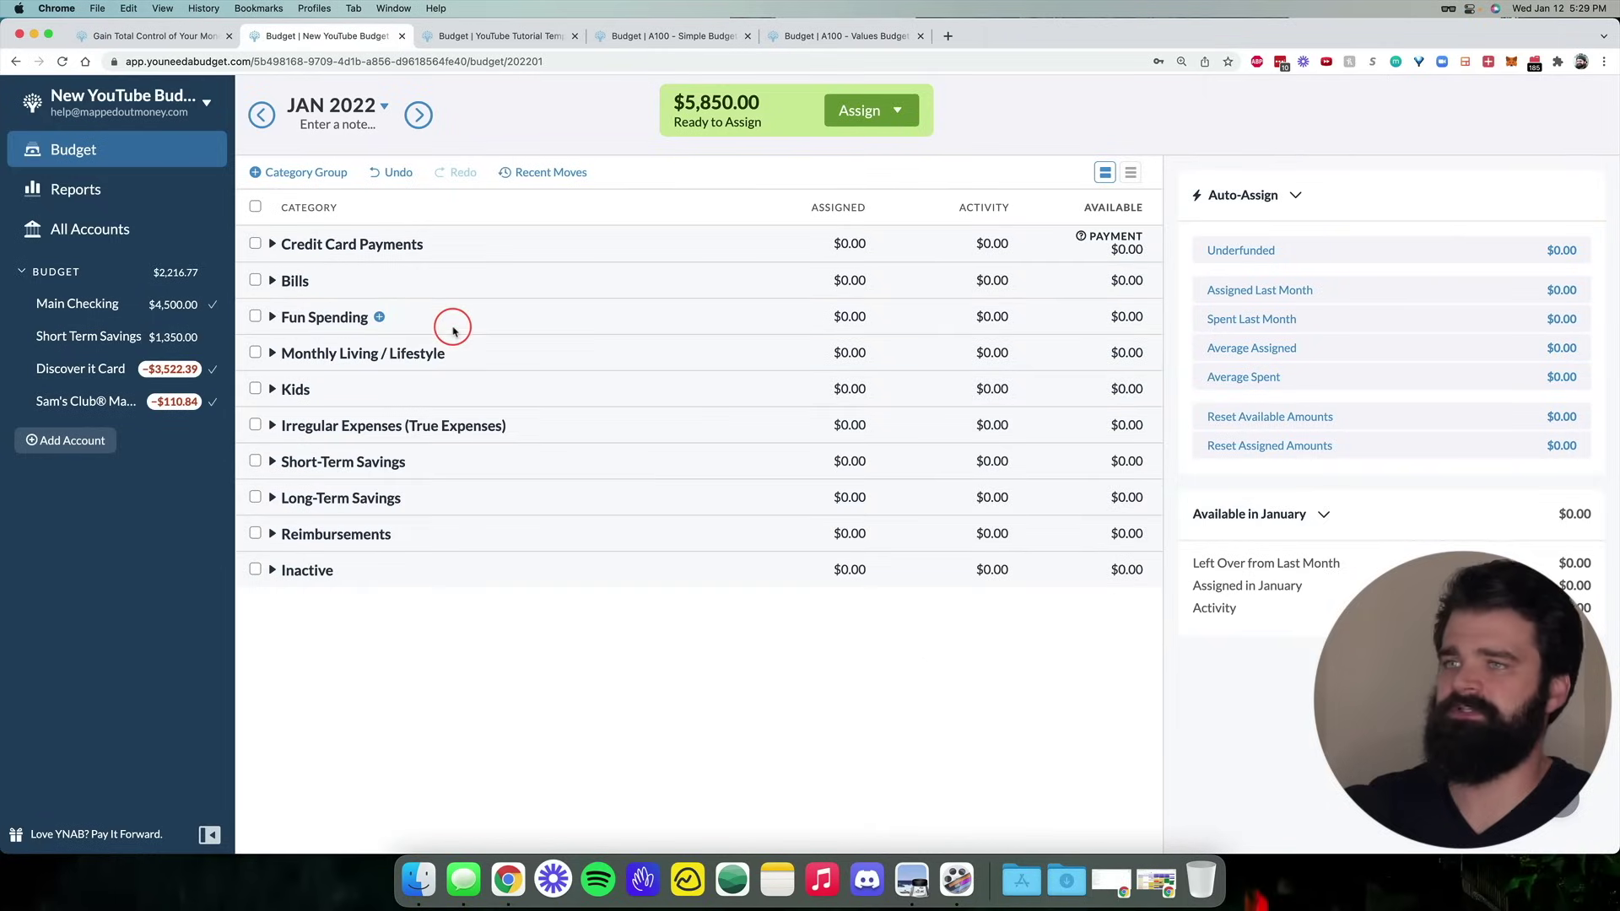
Examine the categories in the Bills group, selecting the utilities from Electric through Trash together and Netflix on its own
click(270, 281)
scroll(629, 359, down, 1)
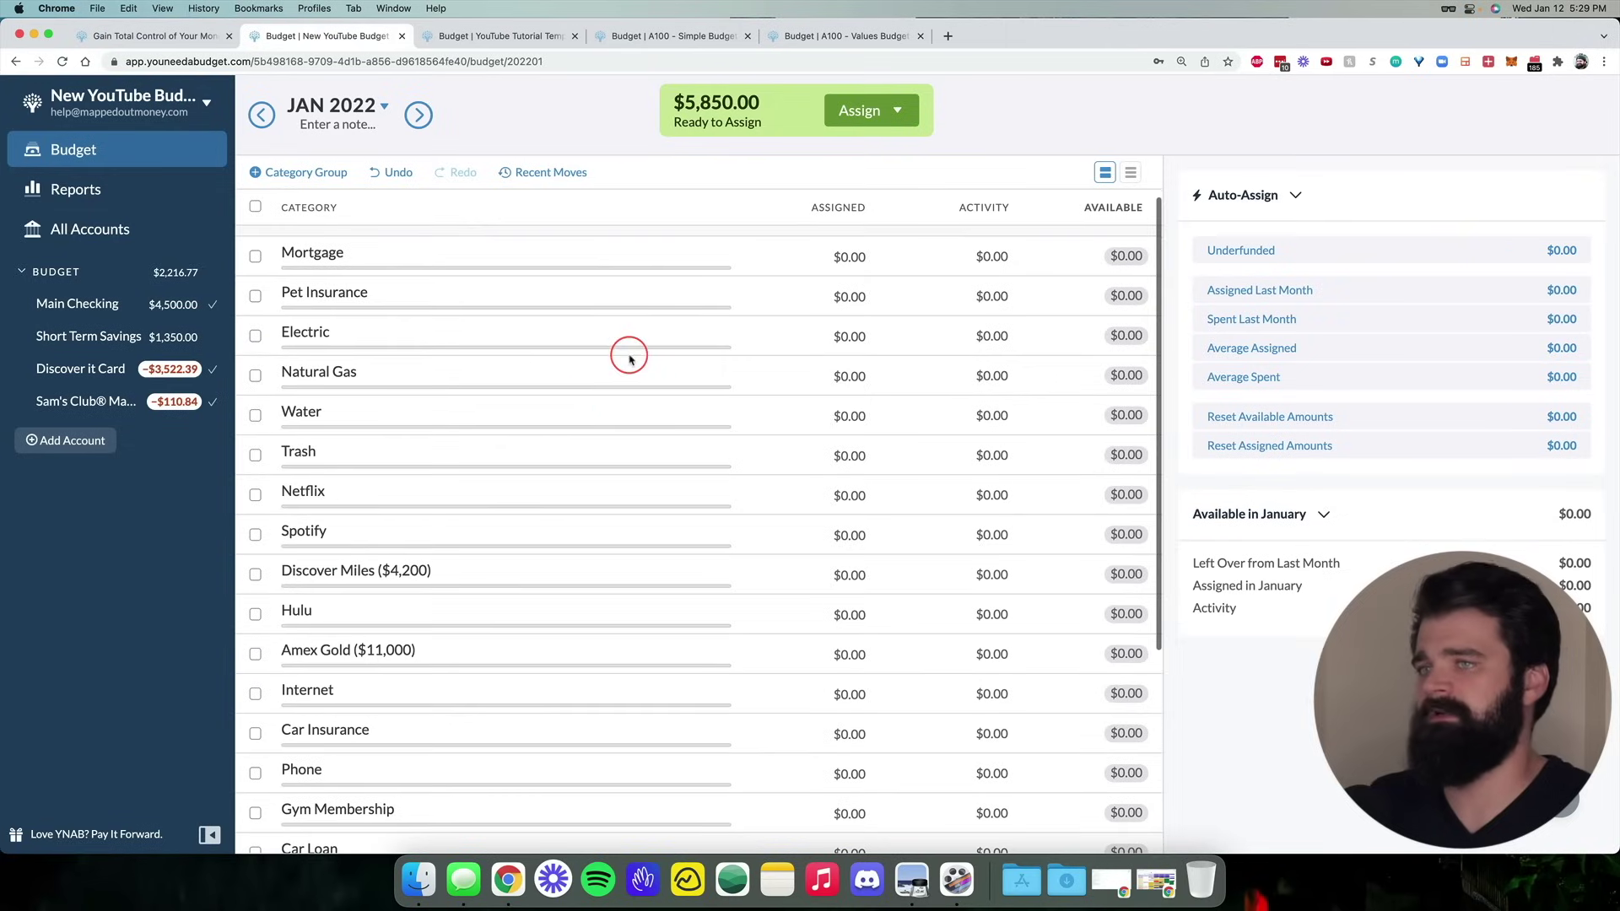
click(498, 338)
shift+click(456, 445)
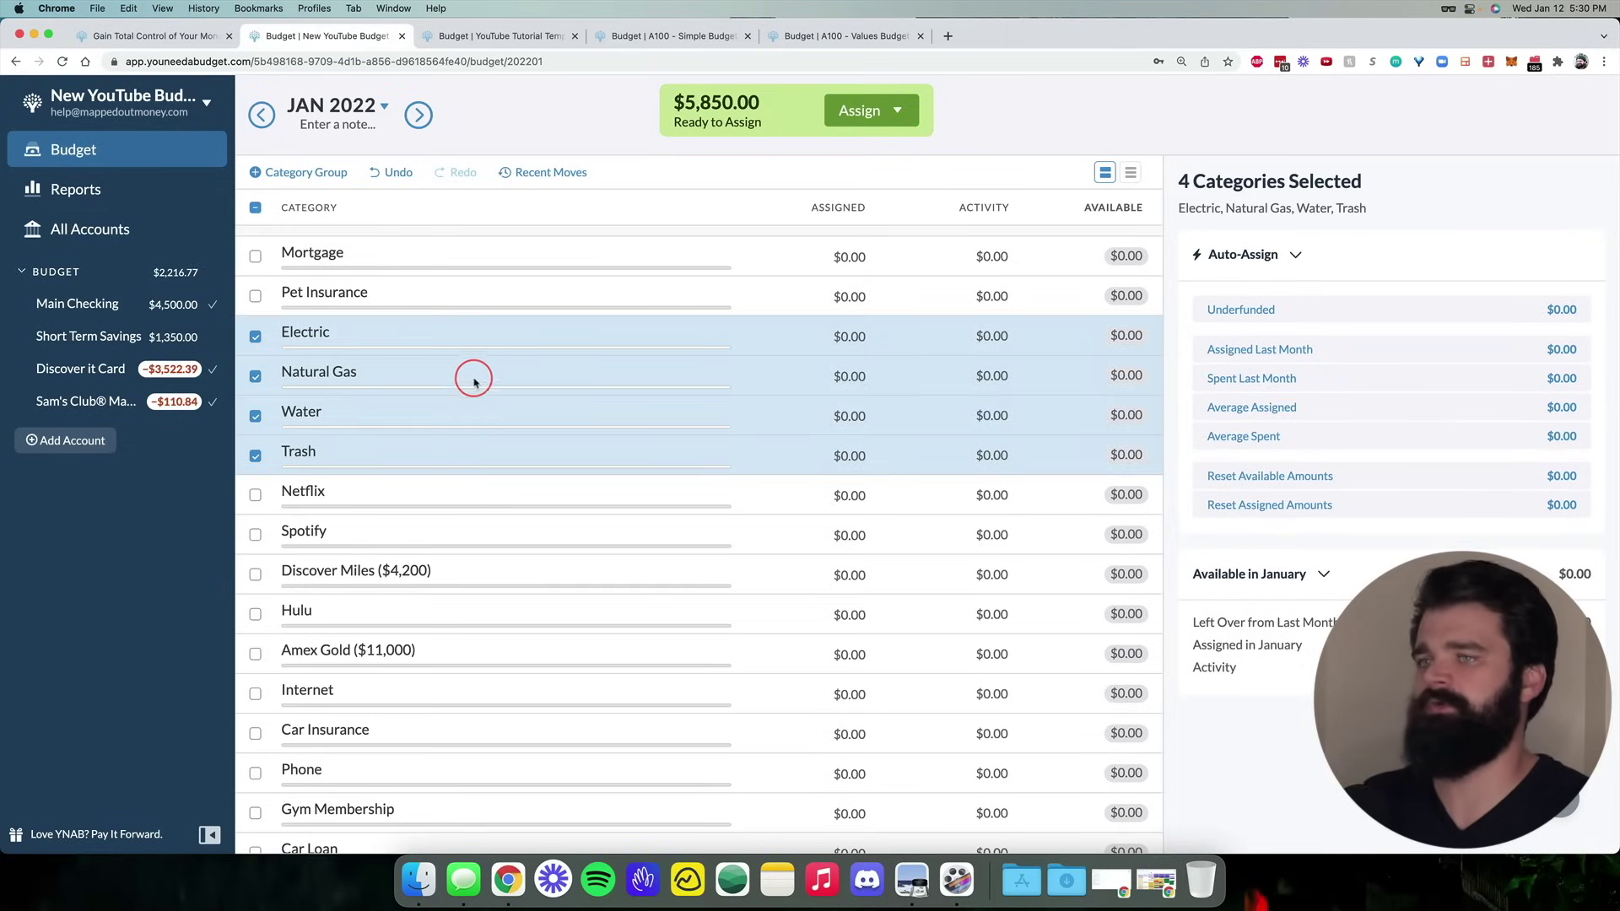
scroll(499, 397, down, 1)
click(491, 409)
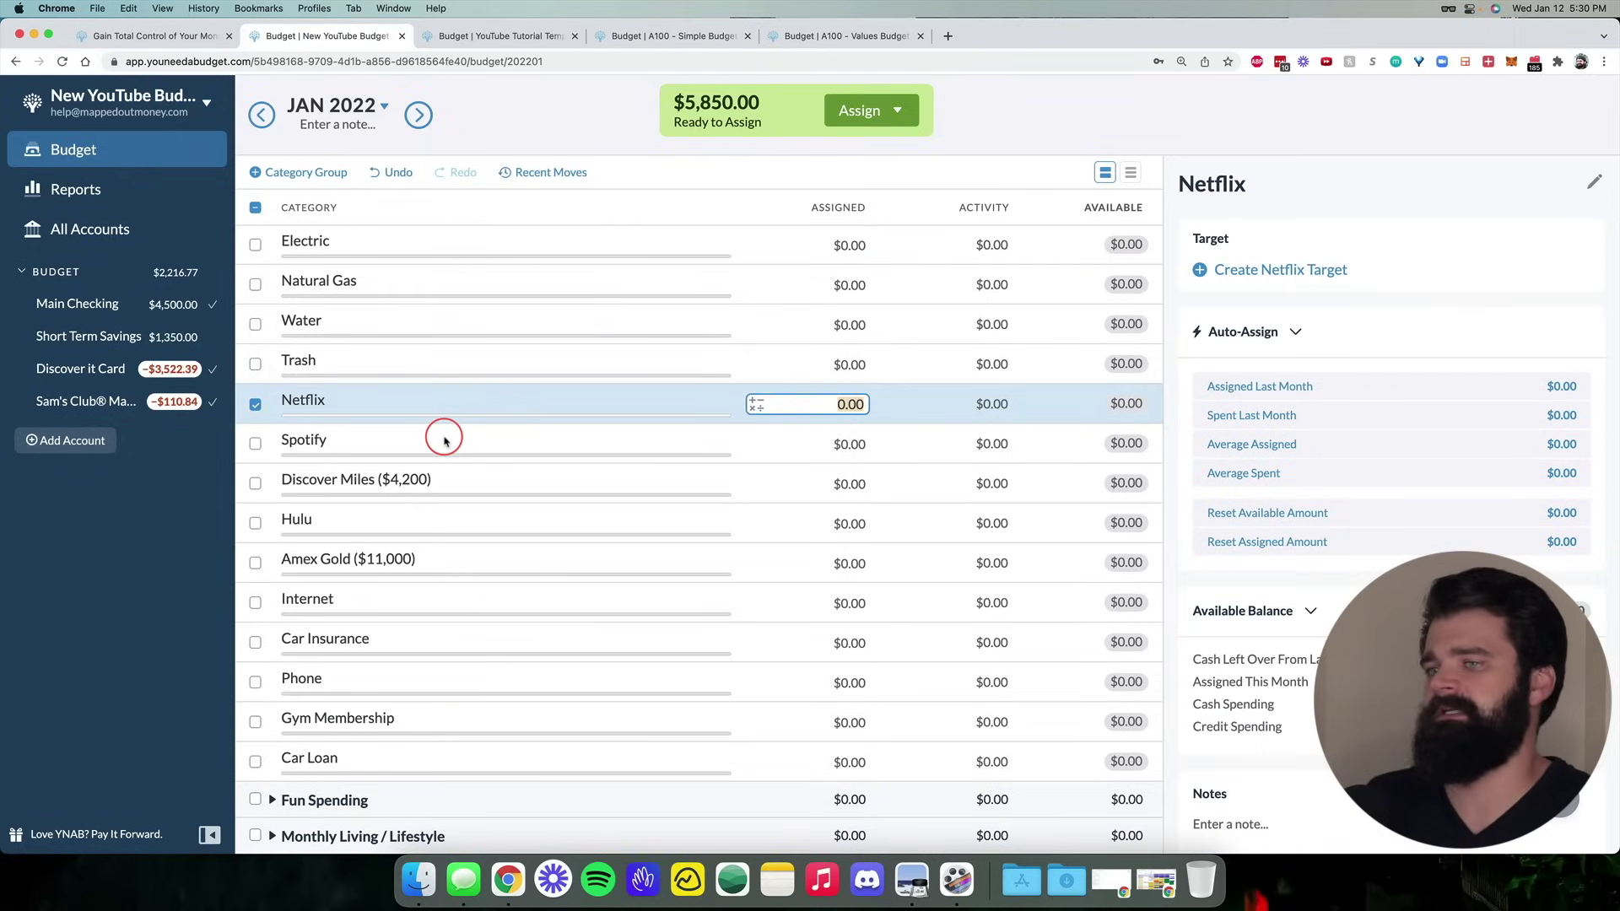
scroll(444, 437, up, 1)
click(255, 463)
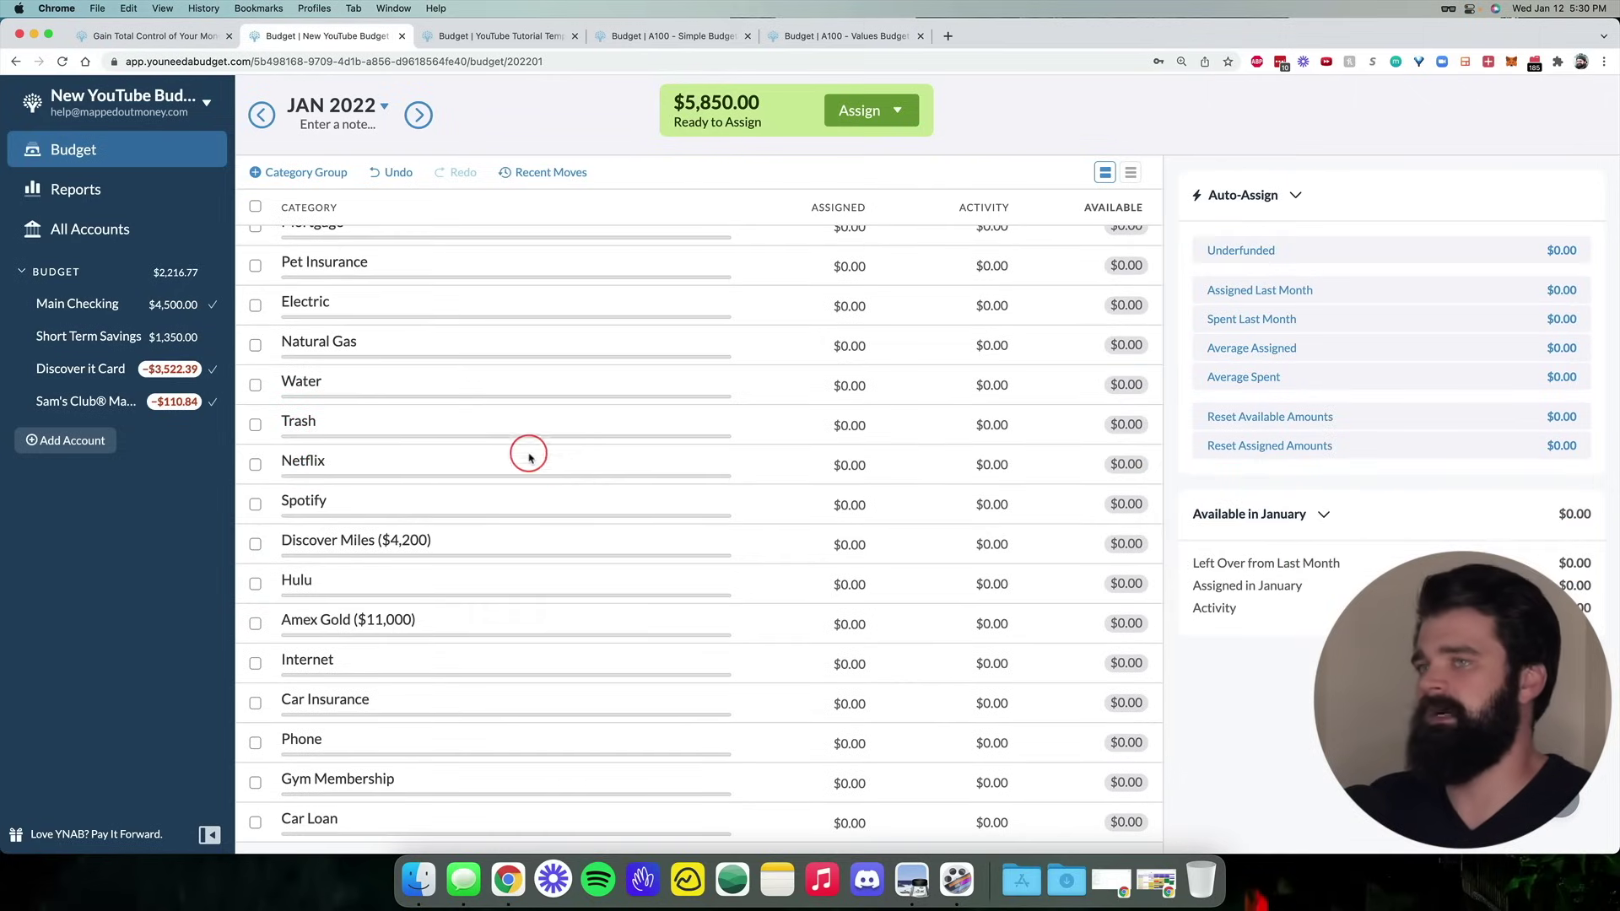
scroll(537, 437, up, 1)
click(275, 253)
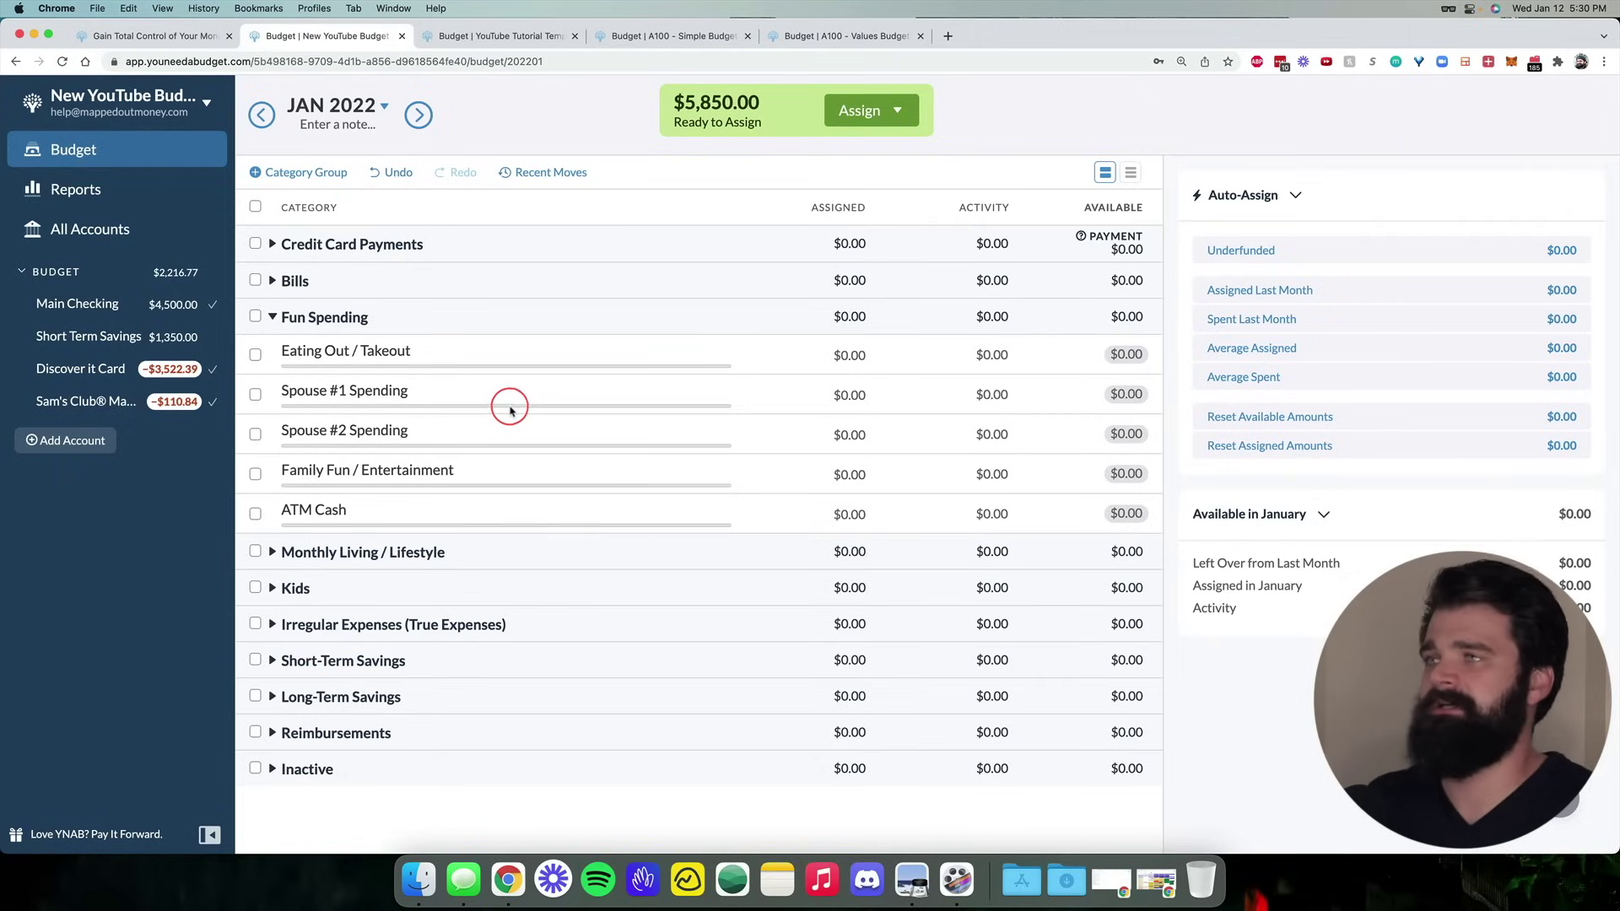
Collapse the Fun Spending group and review the categories in Monthly Living / Lifestyle down to Unexpected Expenses
click(273, 316)
click(272, 353)
scroll(834, 353, down, 2)
click(834, 353)
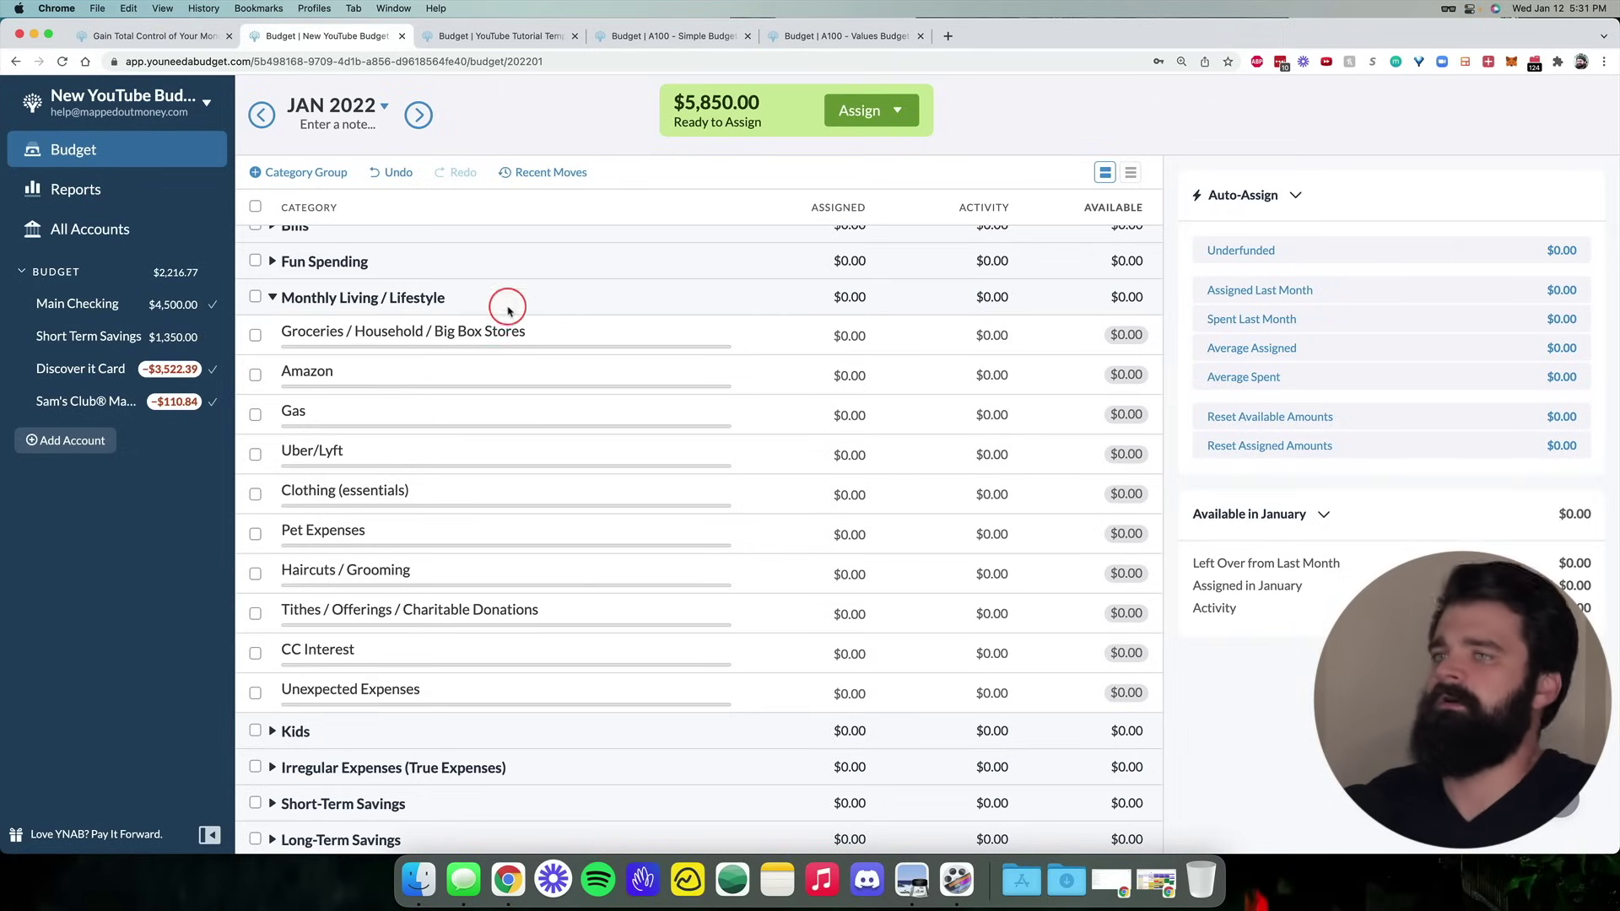
scroll(454, 418, down, 2)
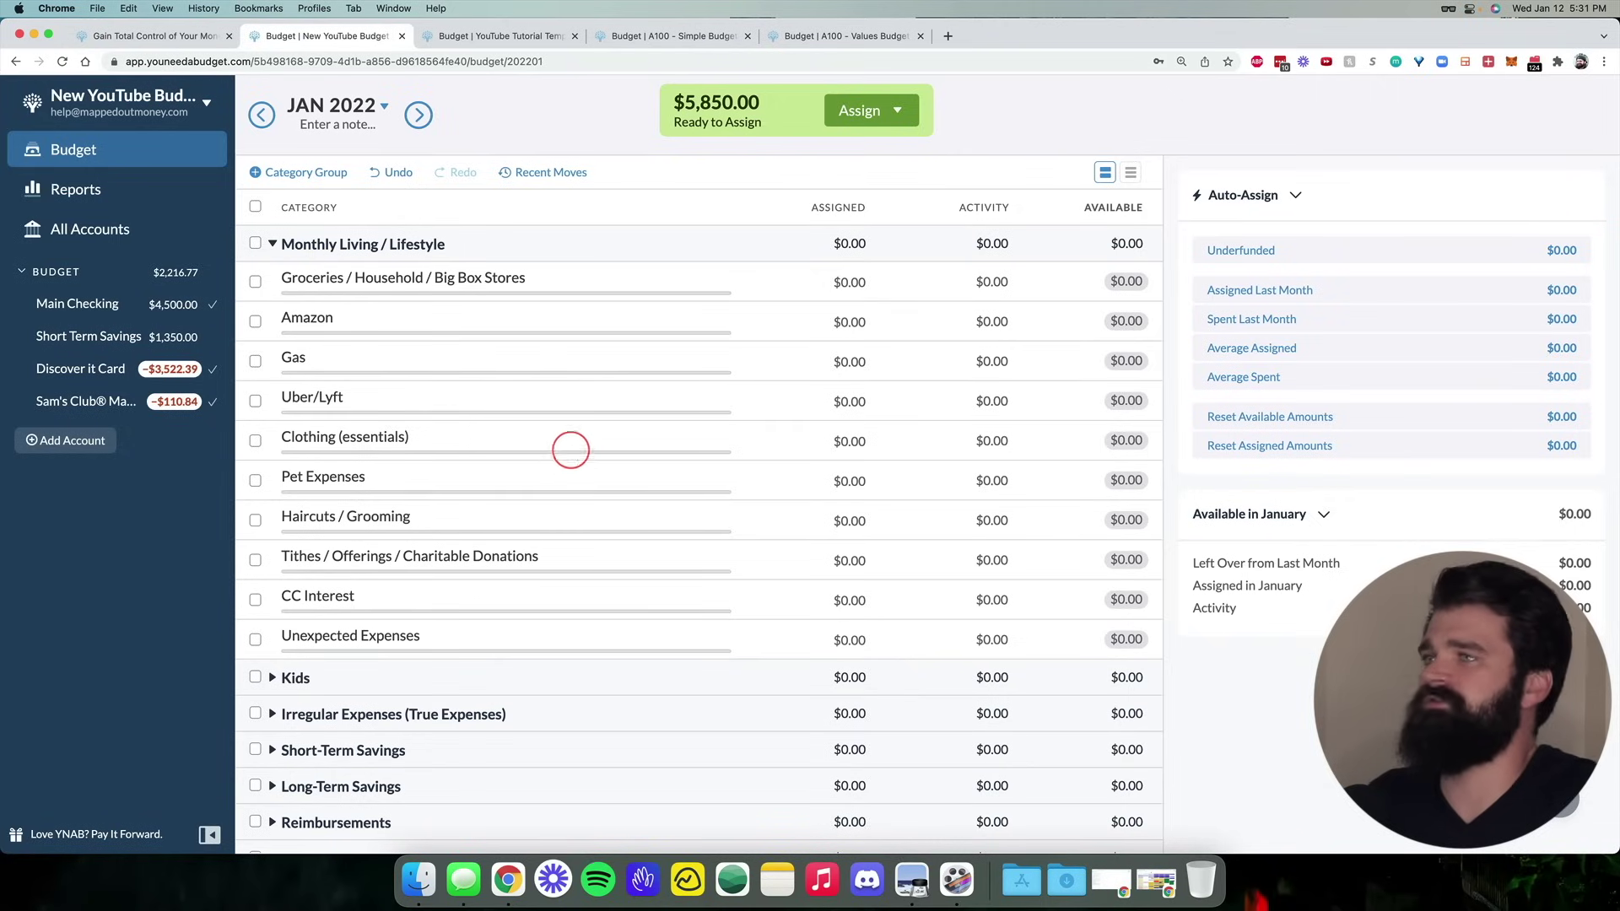
scroll(600, 453, up, 3)
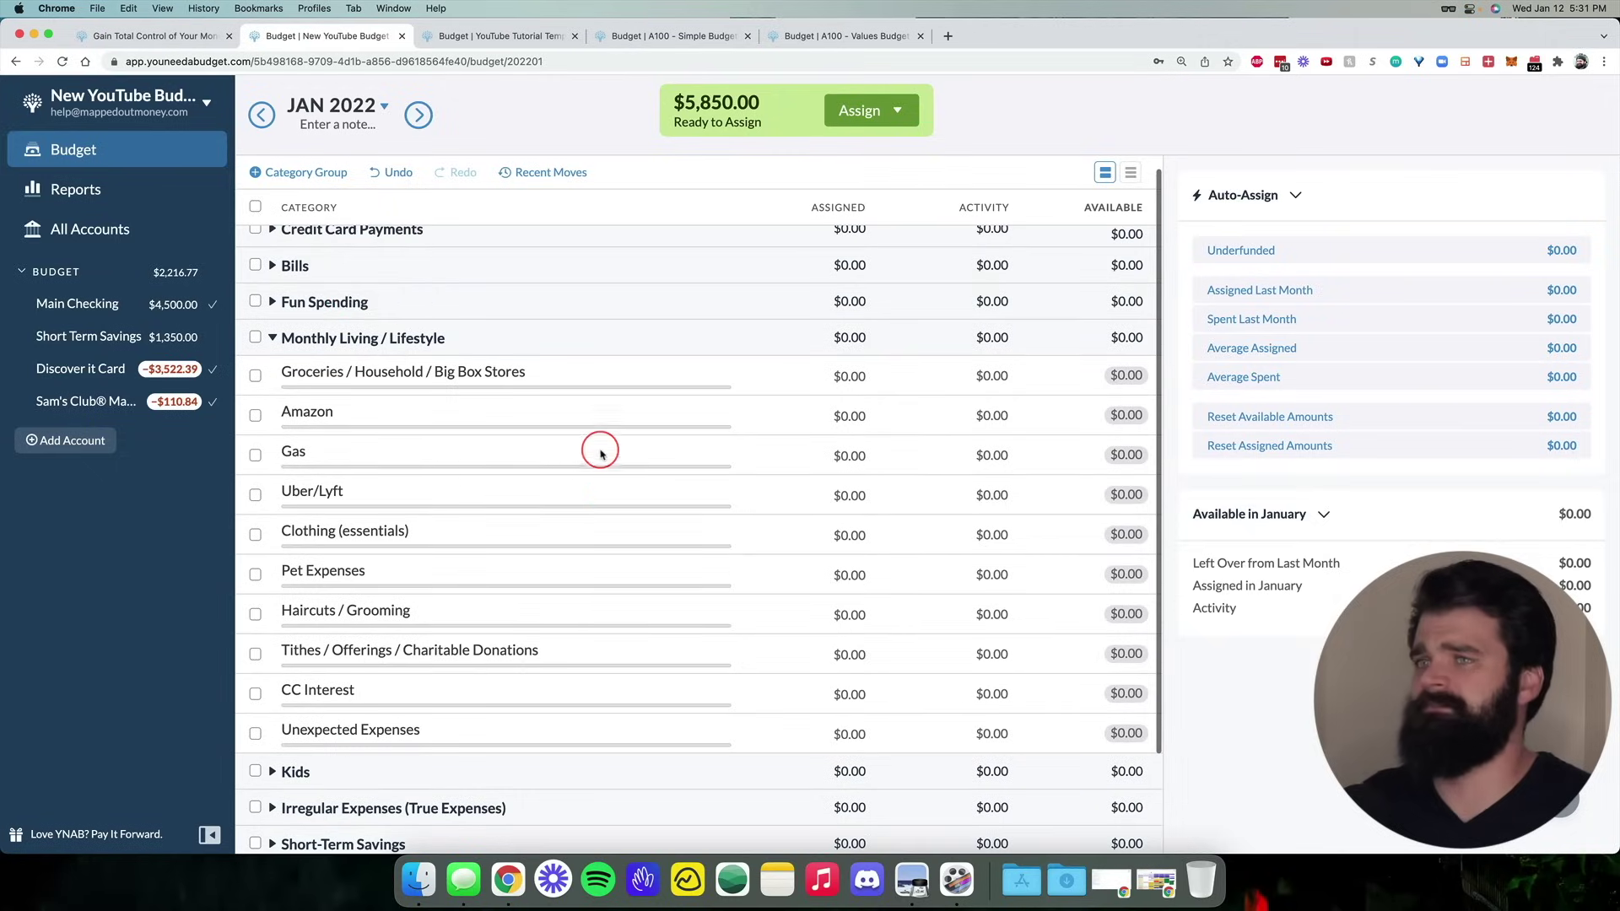
scroll(478, 365, down, 1)
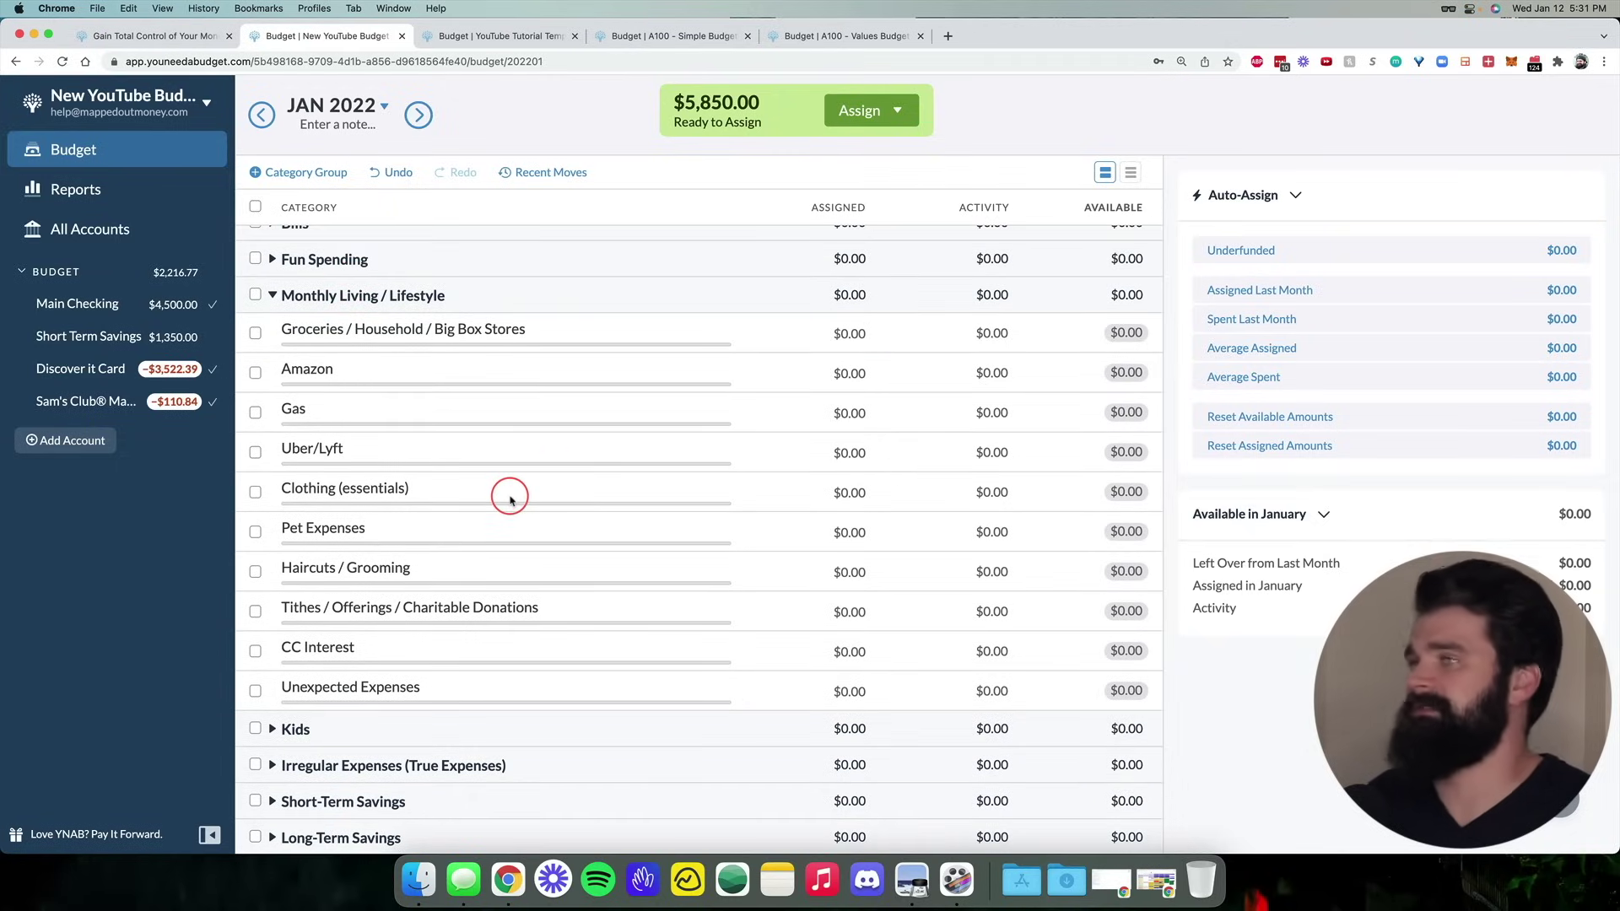
scroll(511, 500, down, 1)
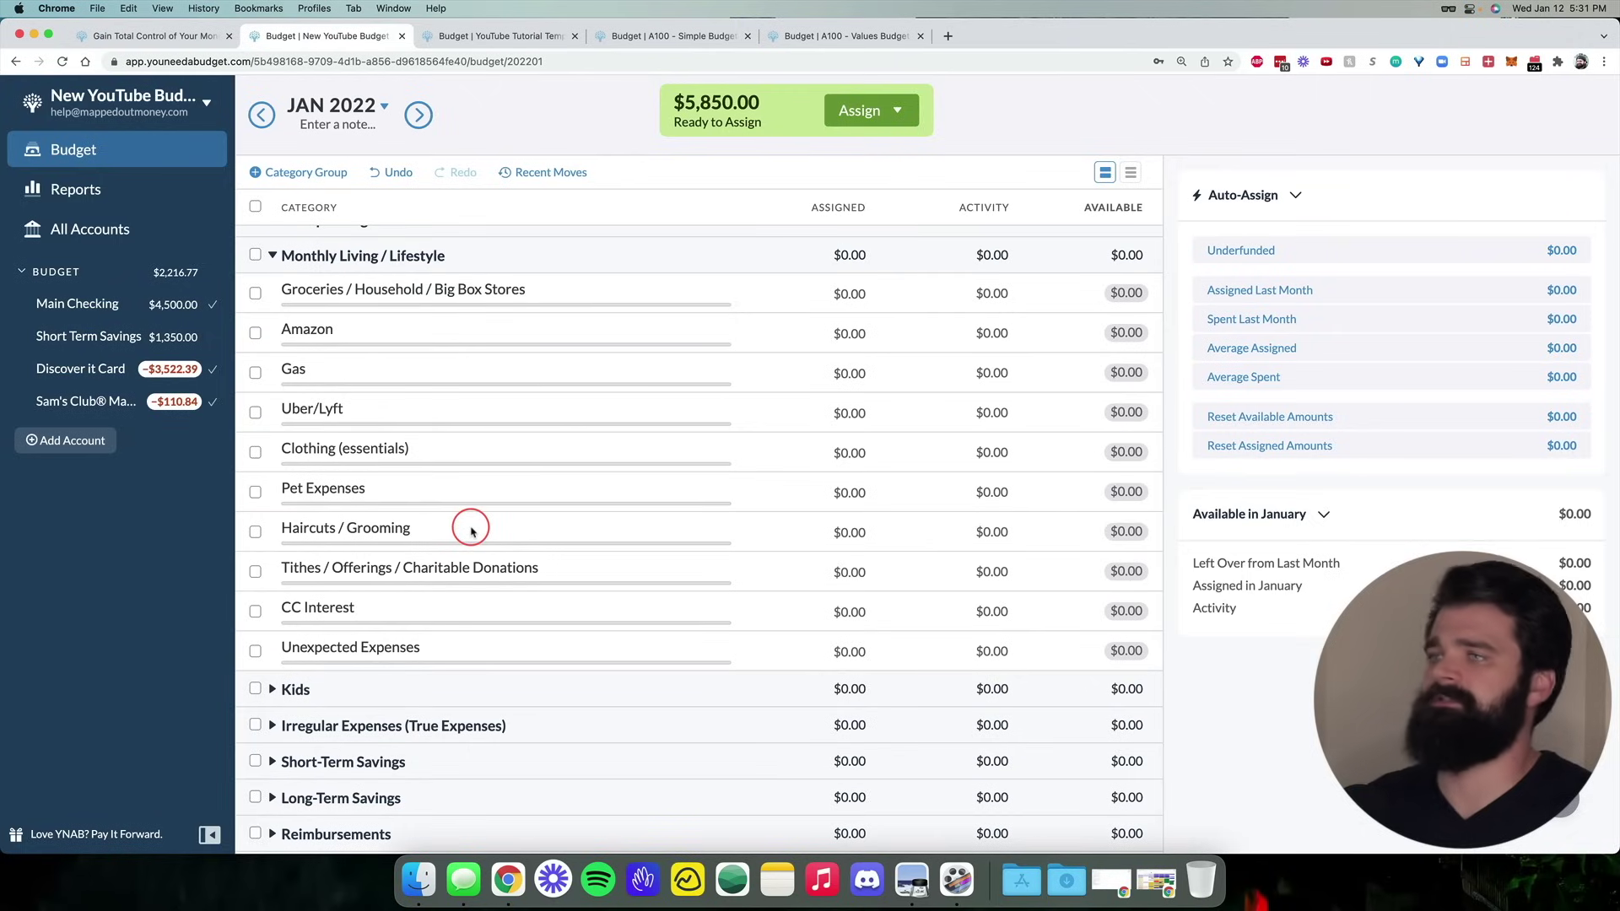
scroll(473, 531, down, 1)
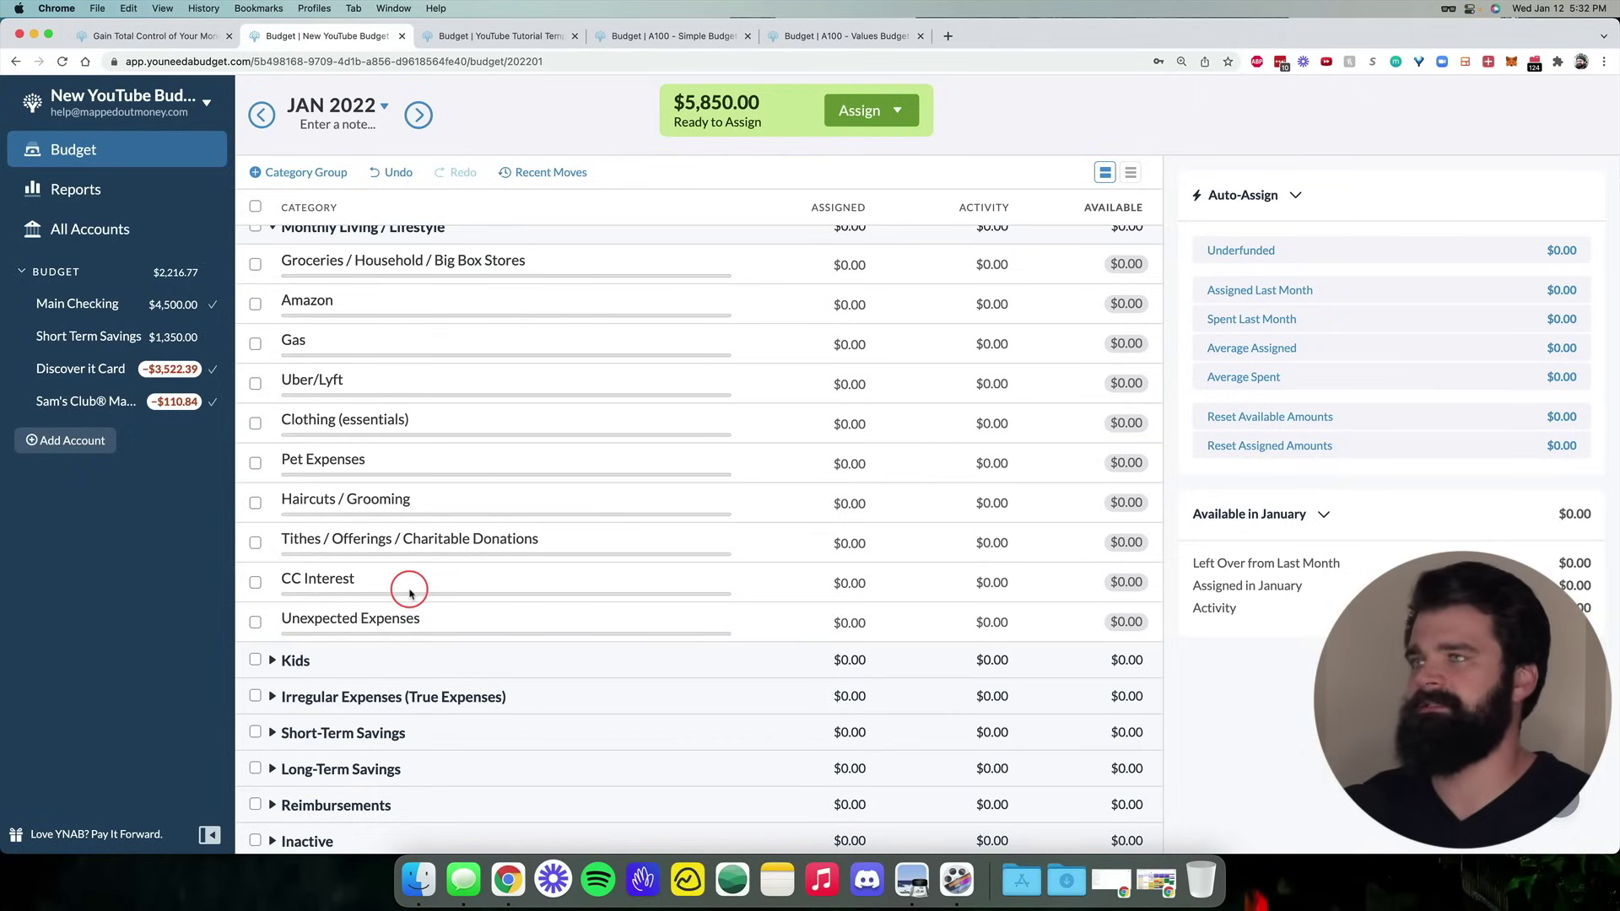
scroll(408, 594, up, 1)
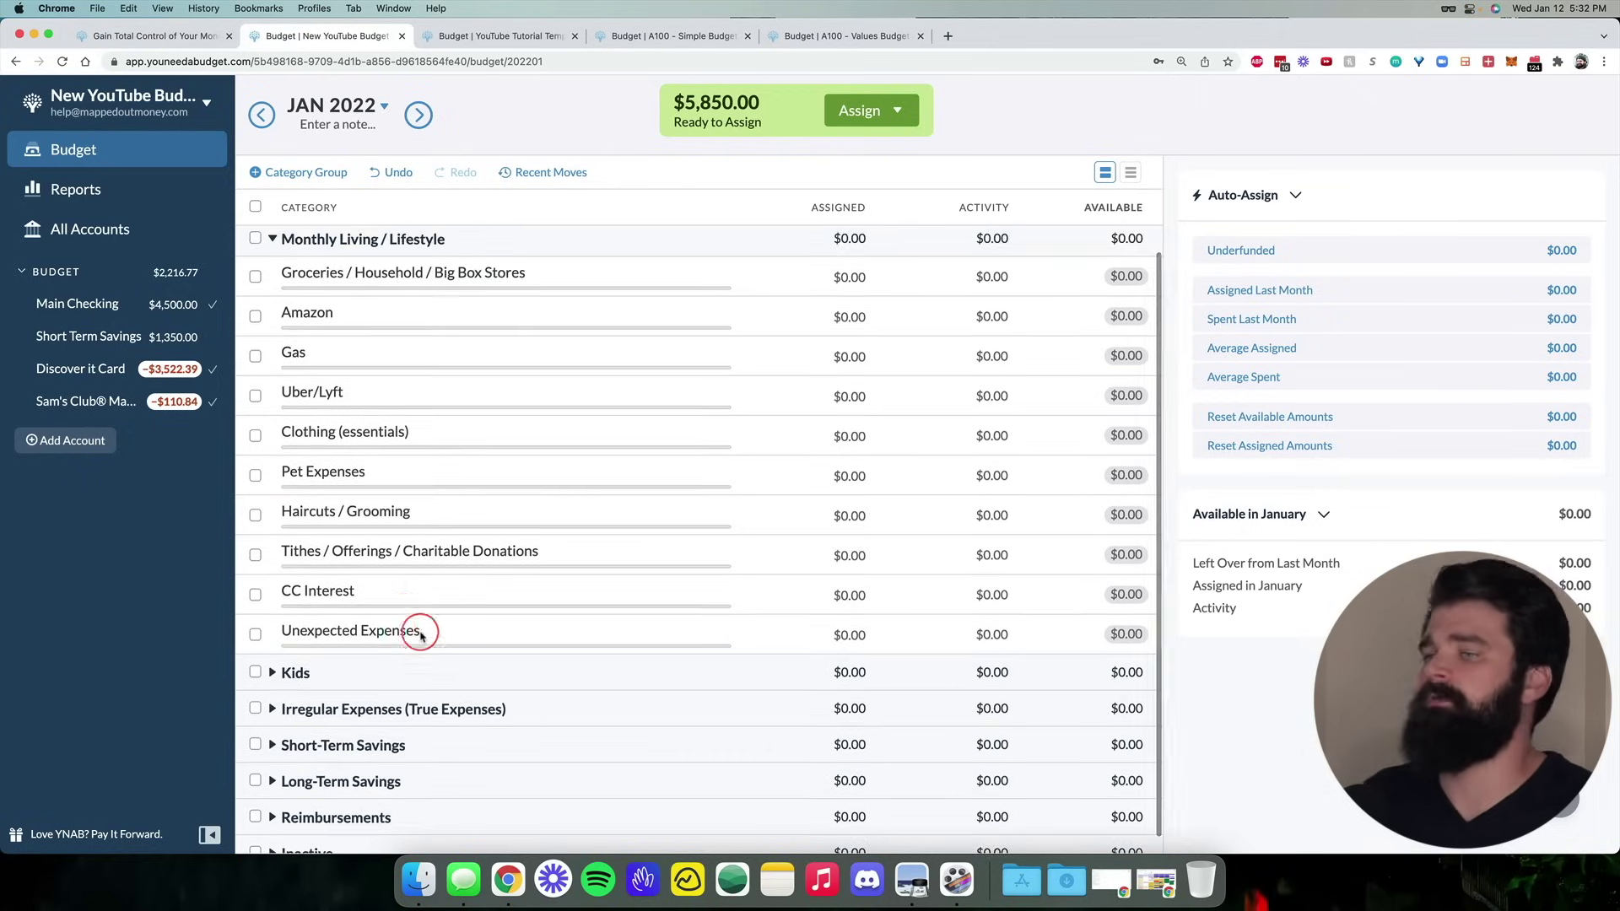
click(421, 634)
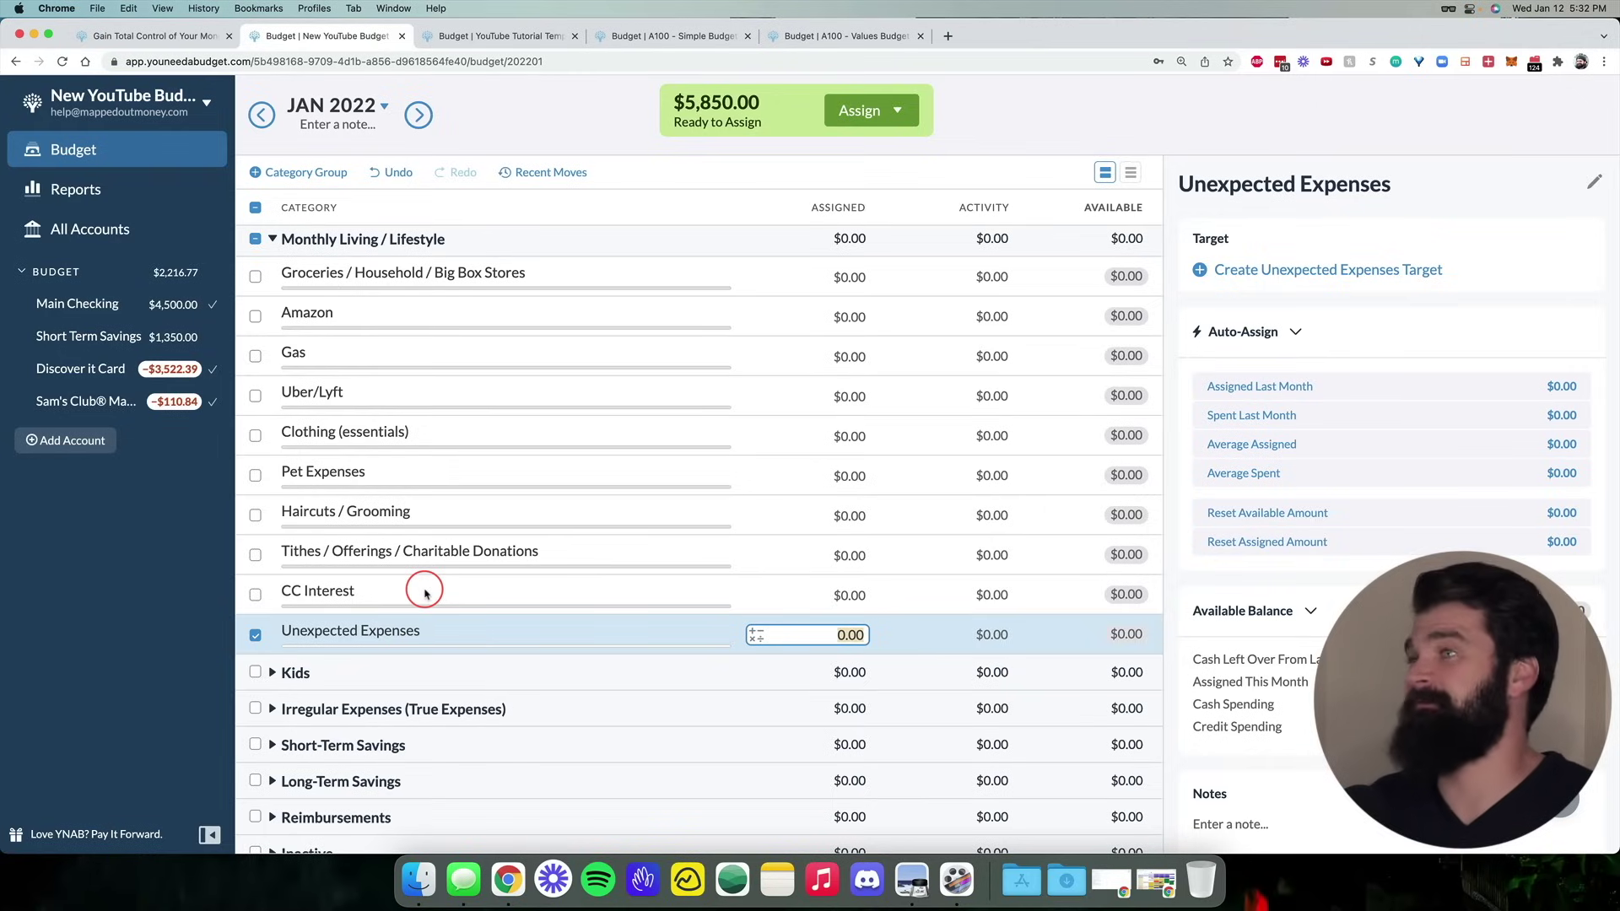
click(274, 238)
Clear the category selection and review the categories in the Kids and Irregular Expenses (True Expenses) groups
click(273, 389)
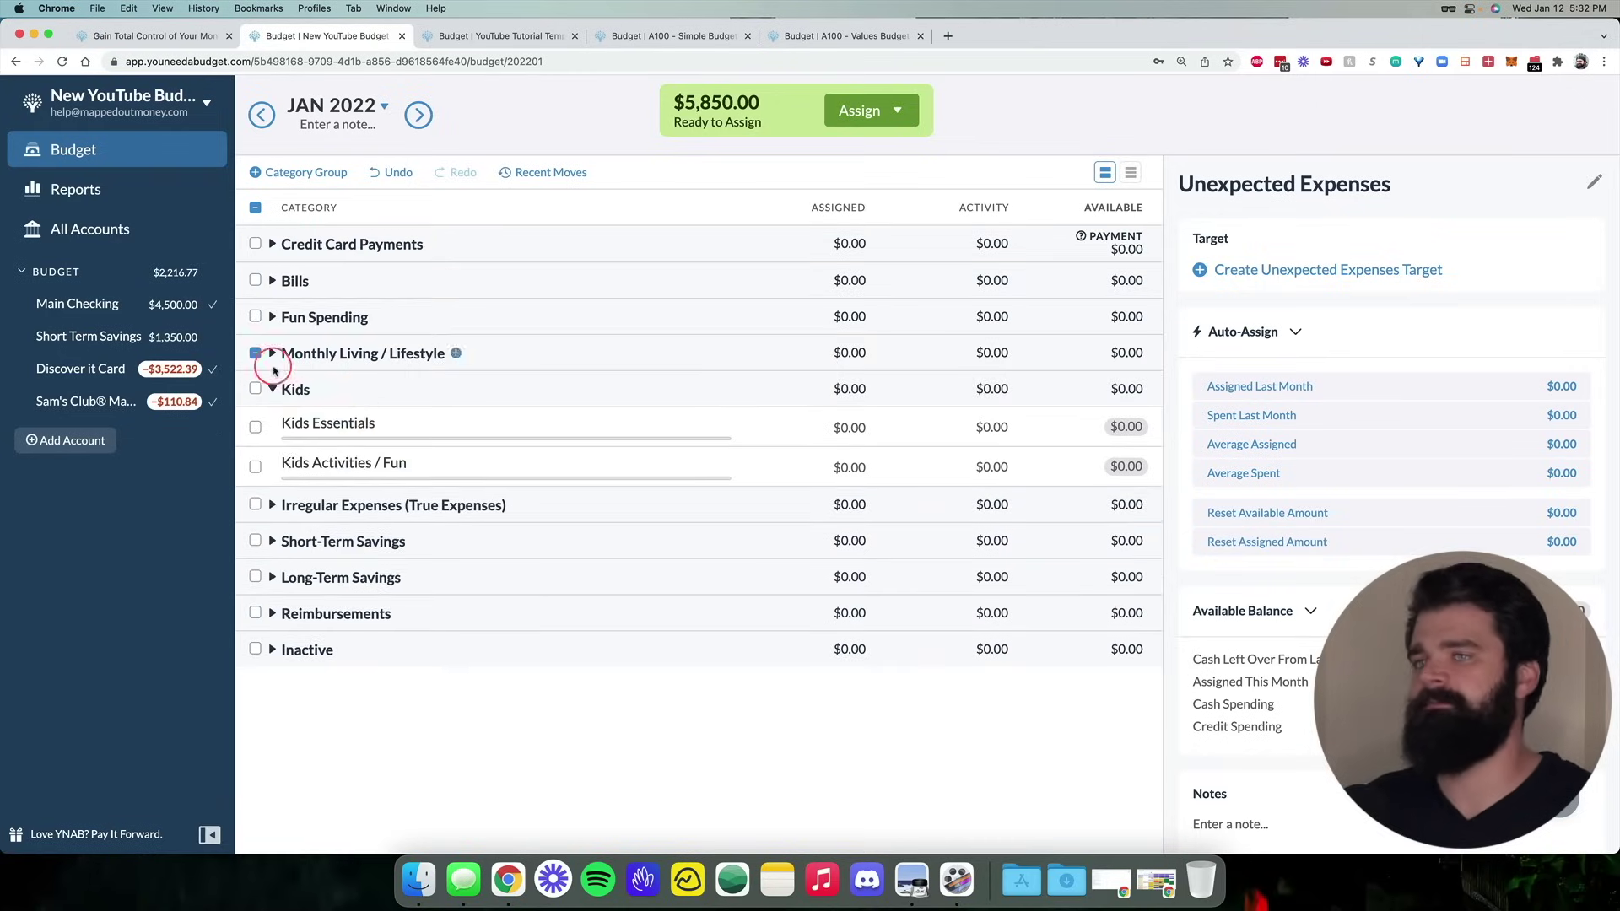
click(256, 353)
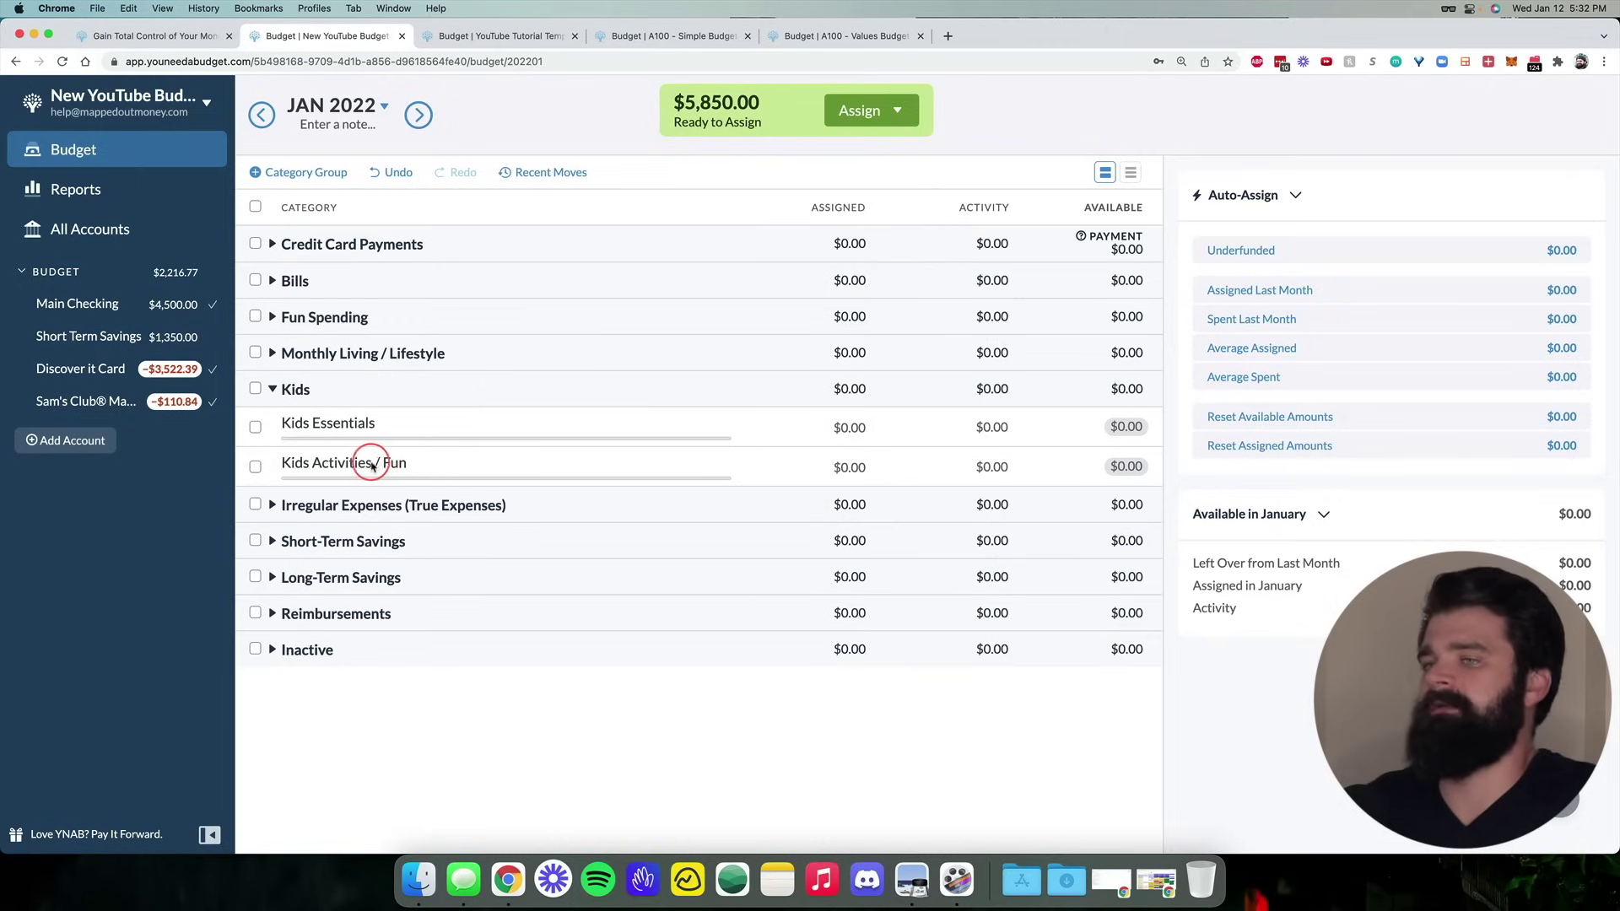
click(273, 389)
click(272, 426)
scroll(582, 453, down, 1)
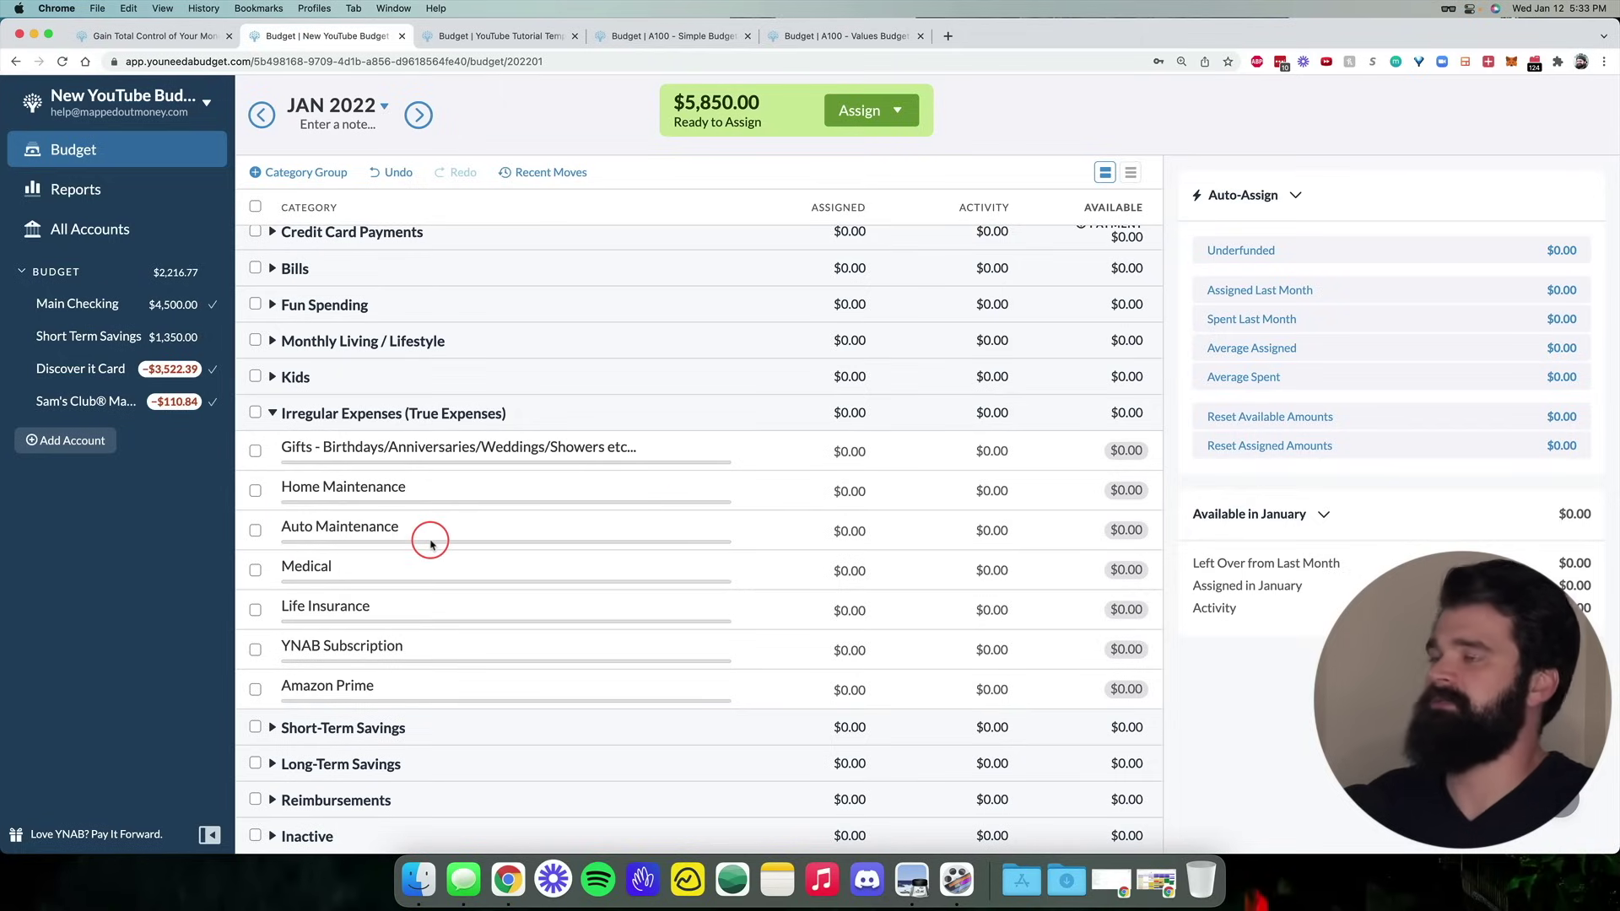
click(271, 413)
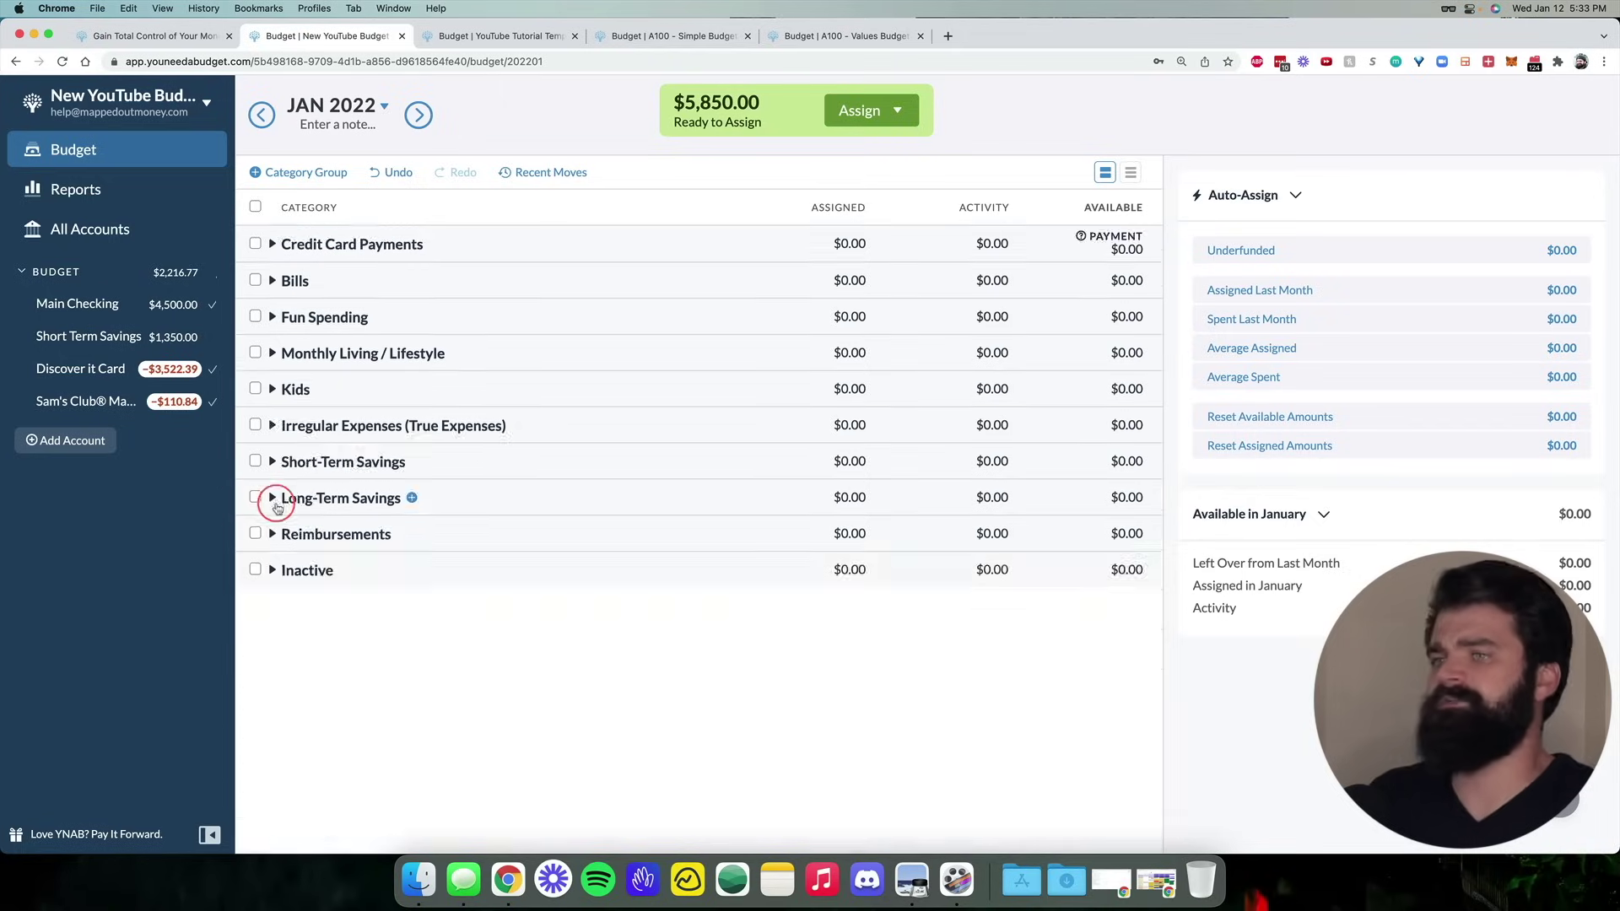
Review the categories in the Short-Term Savings and Long-Term Savings groups
click(272, 461)
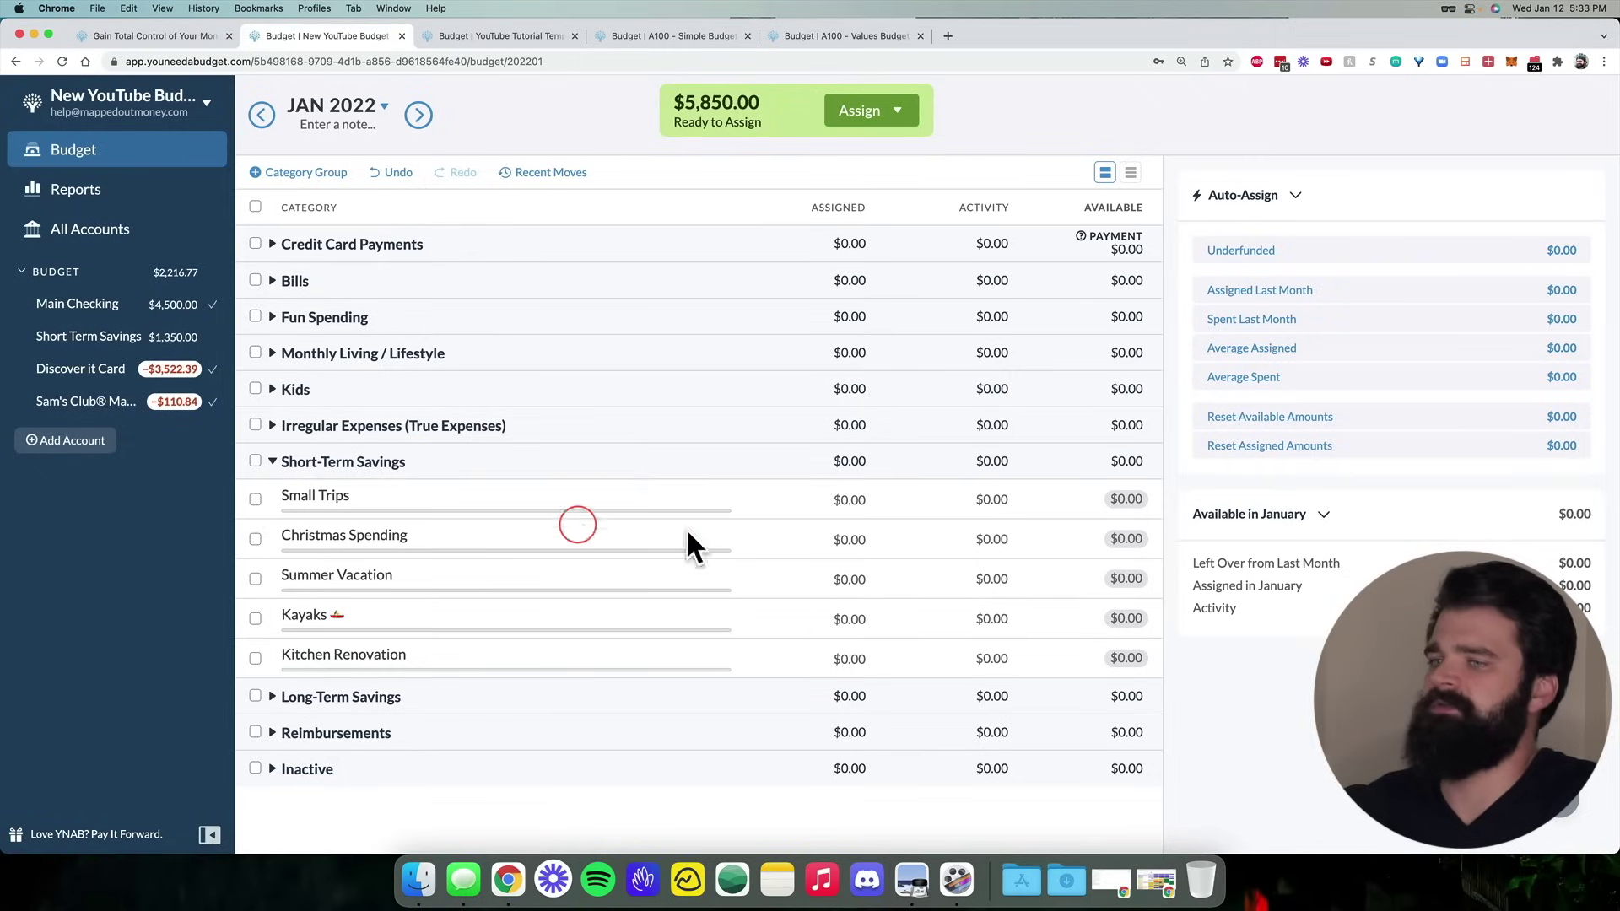
click(271, 461)
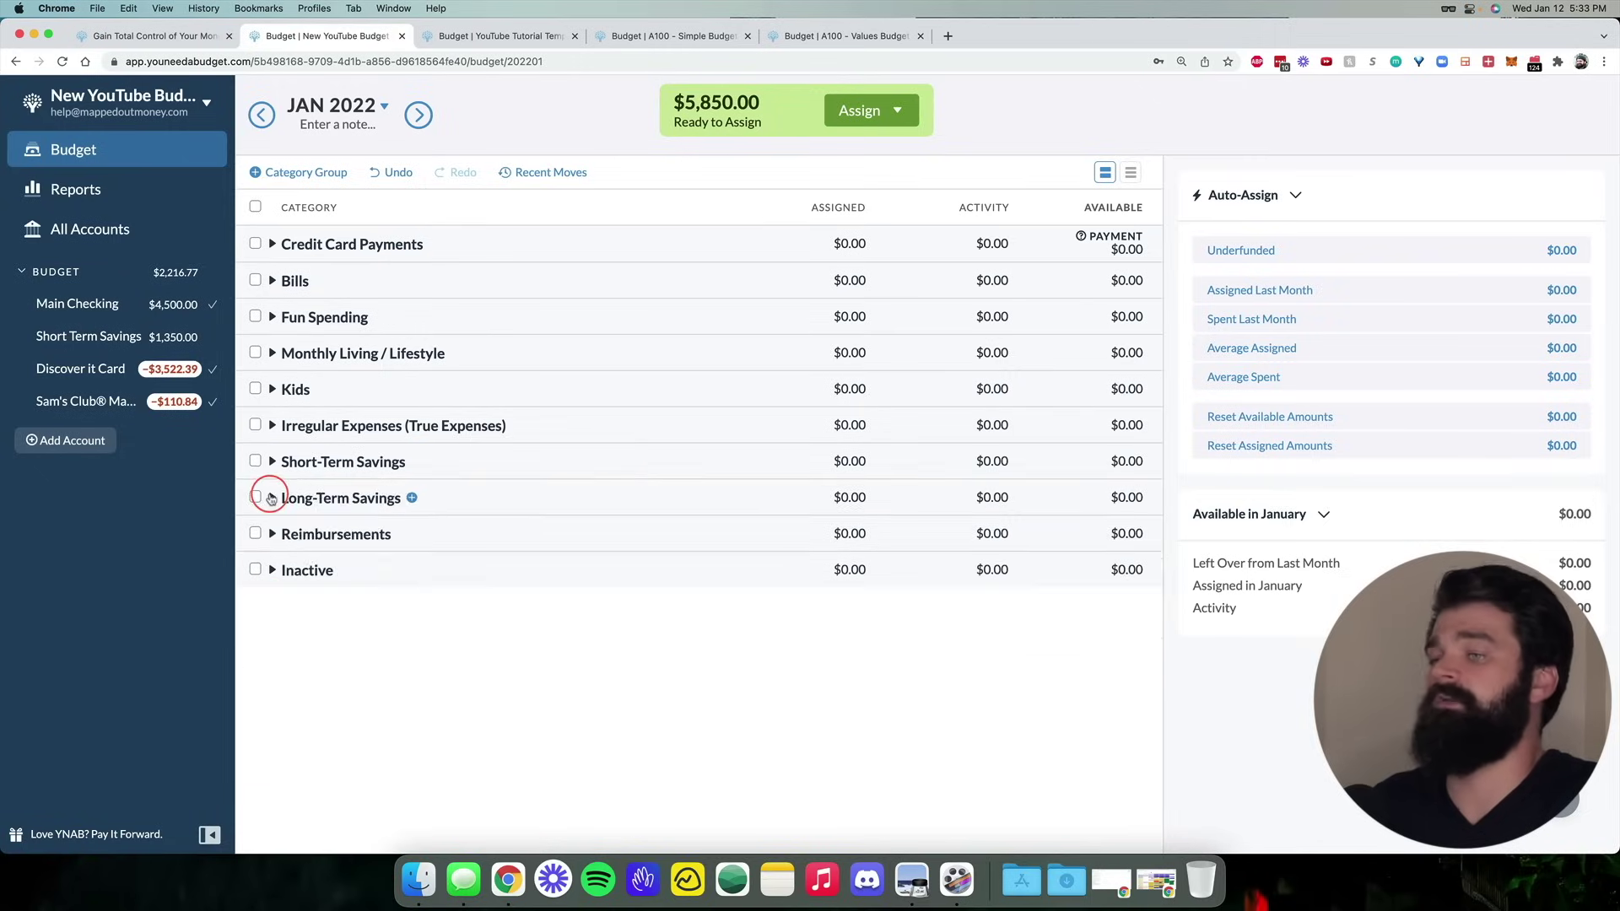
click(272, 497)
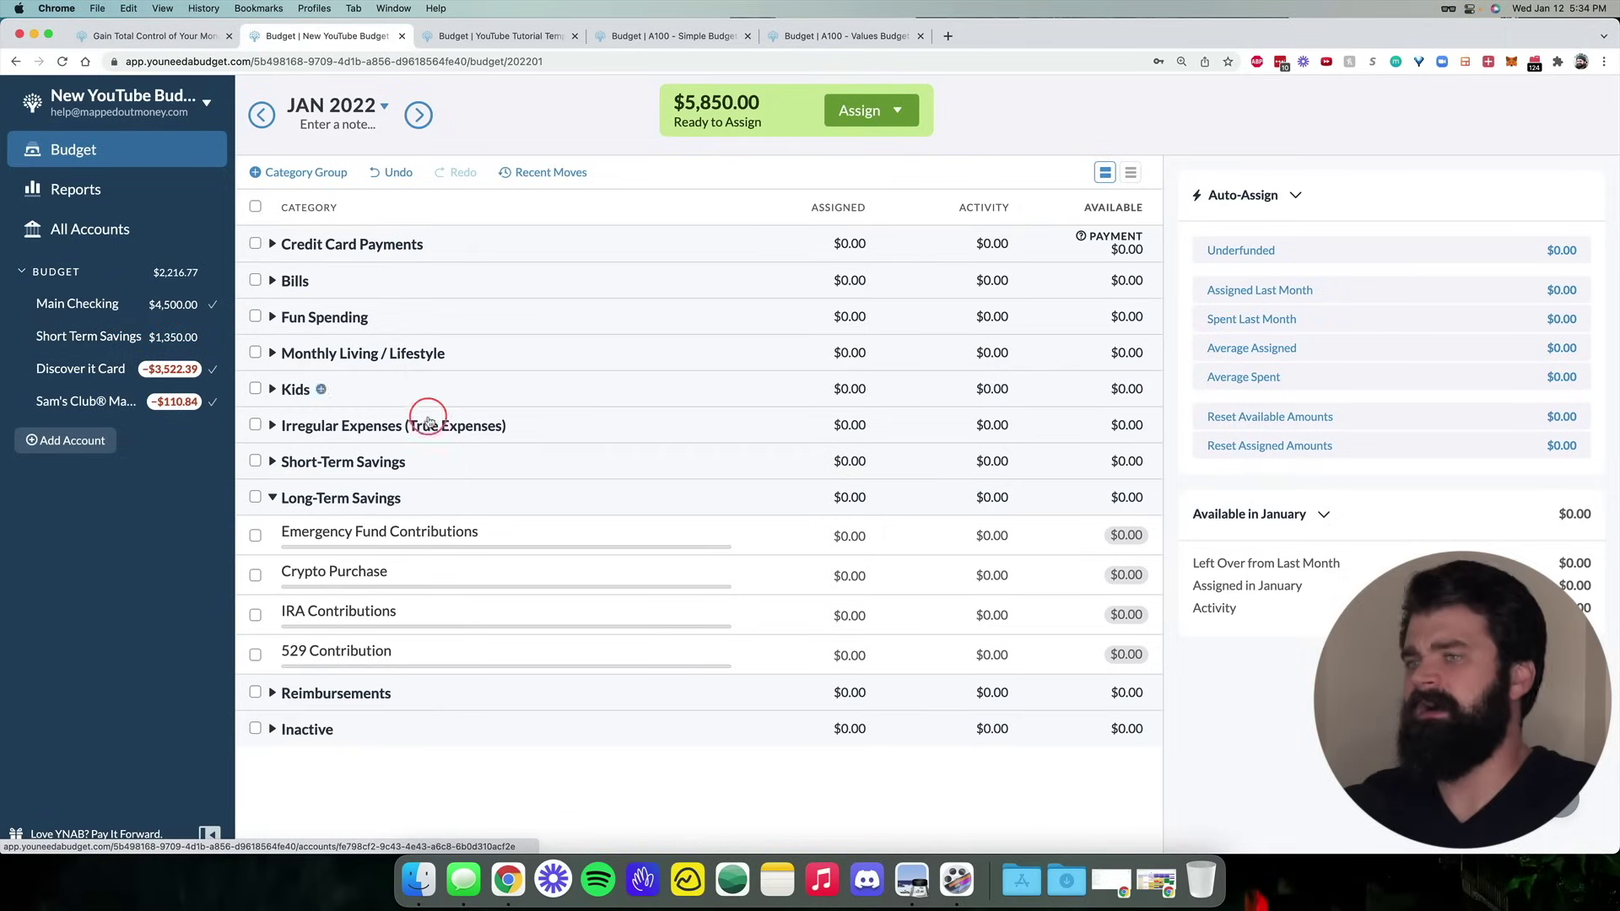
click(372, 497)
triple_click(325, 561)
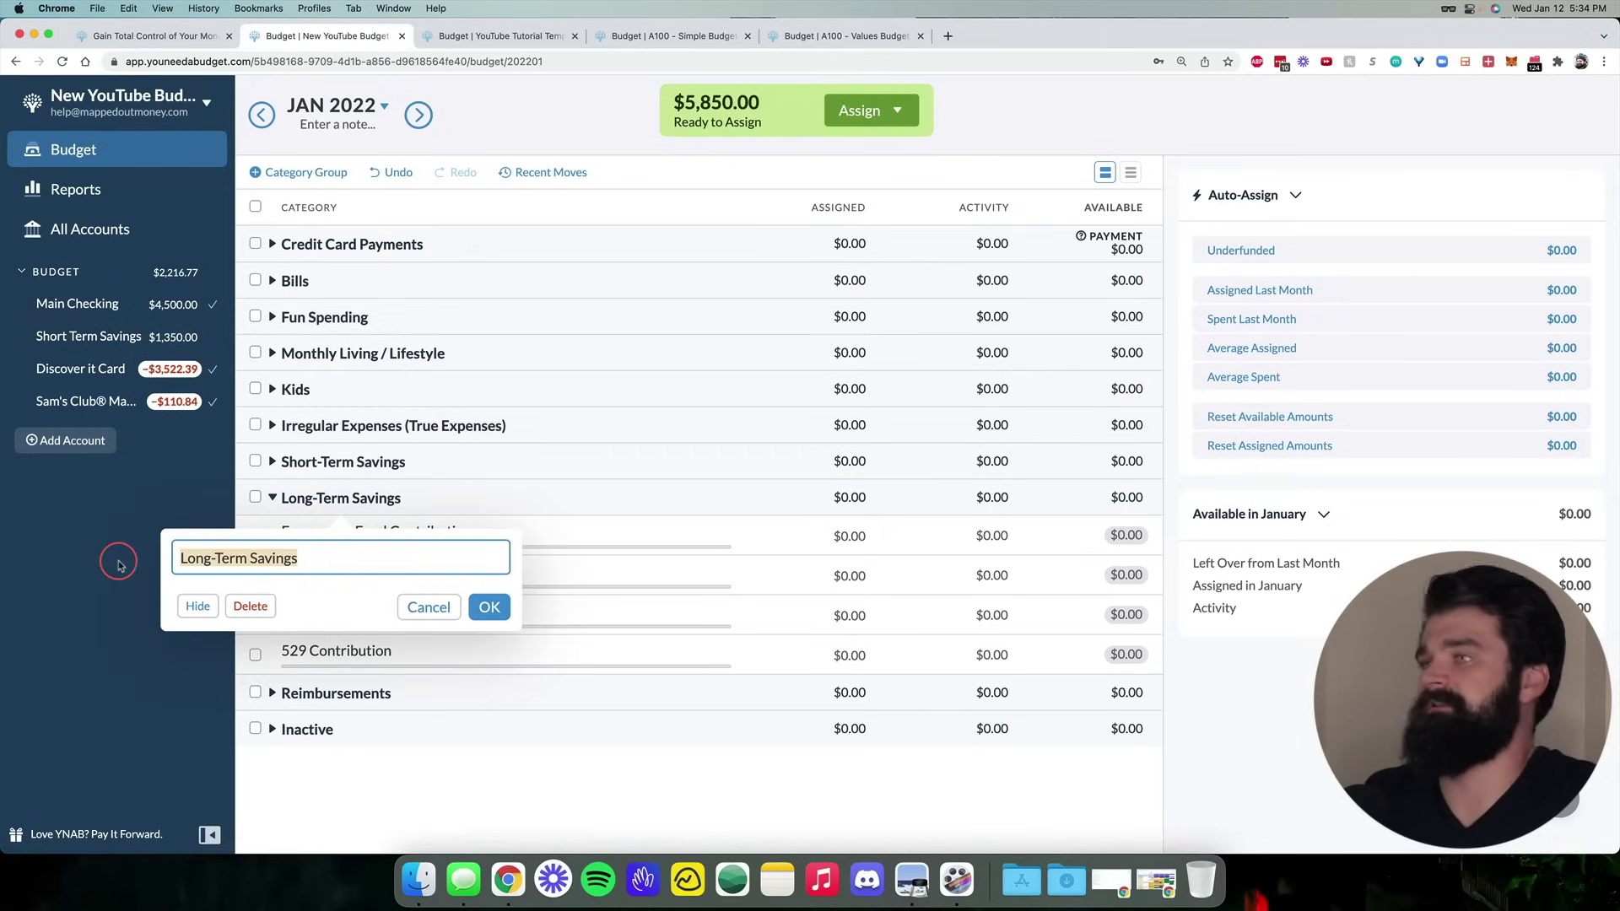
click(486, 602)
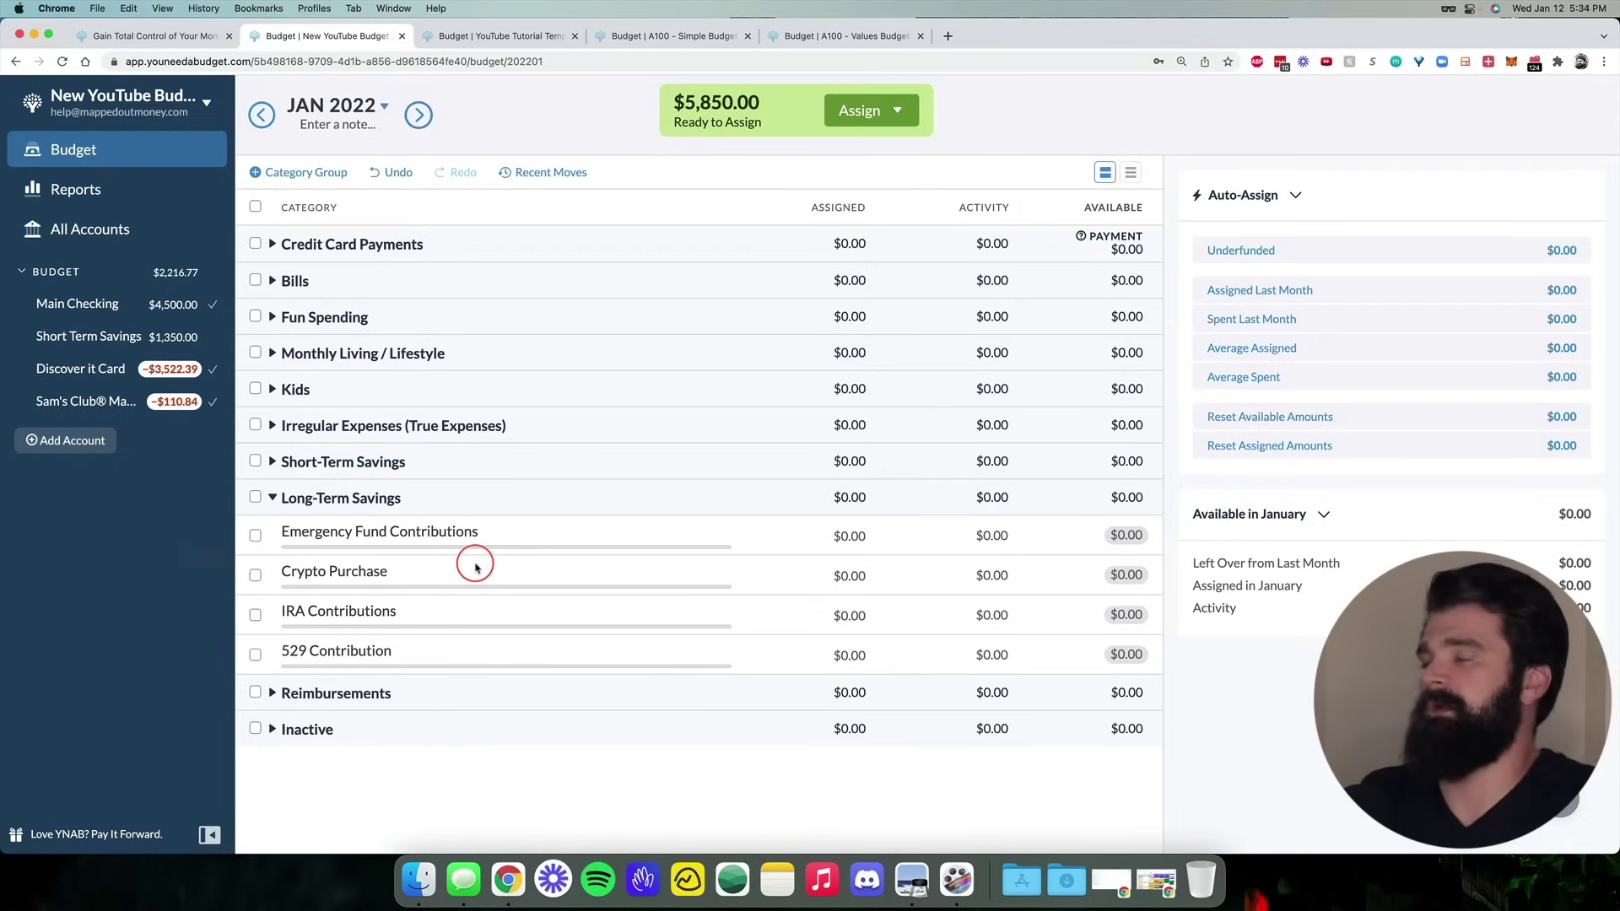
Collapse the Long-Term Savings group and review the categories in the Reimbursements and Inactive groups
click(272, 497)
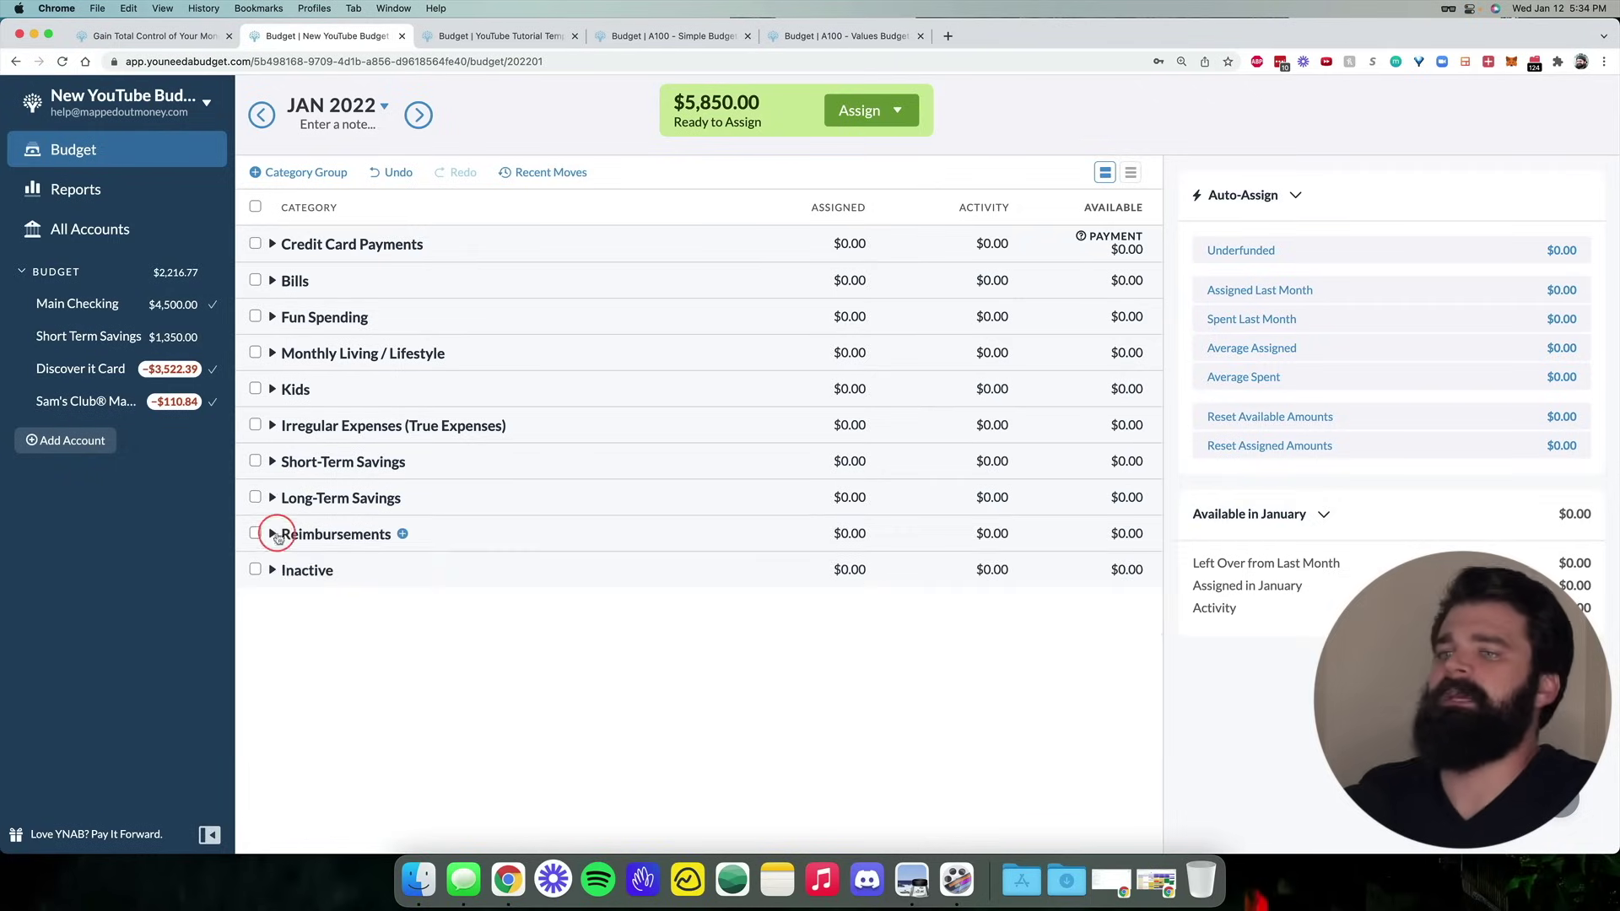
click(272, 533)
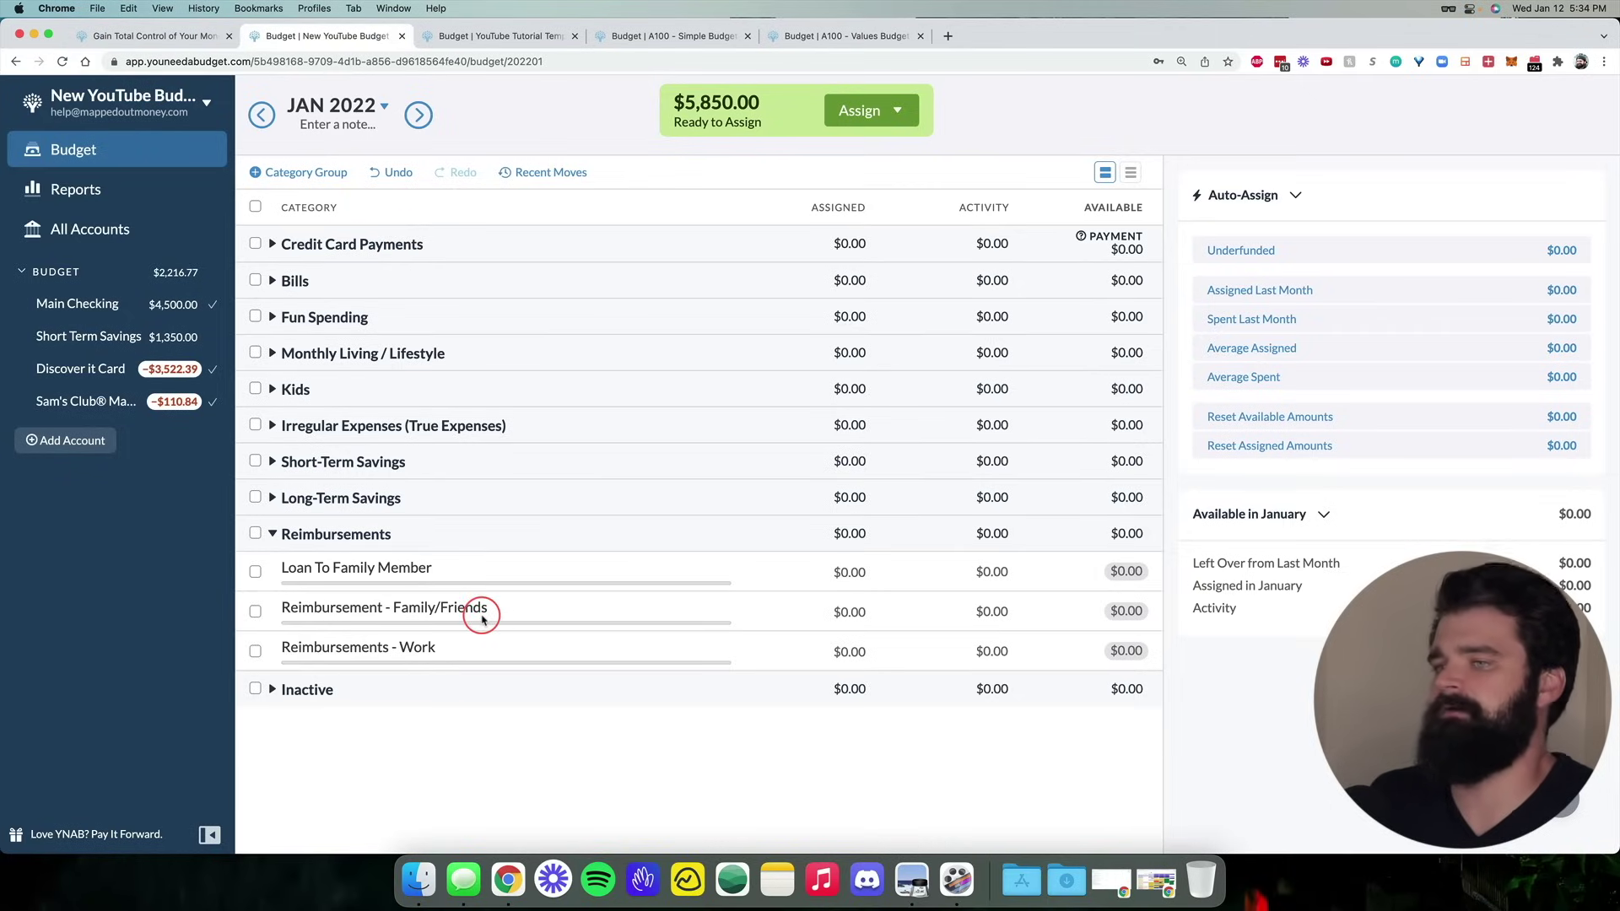
click(271, 533)
click(314, 582)
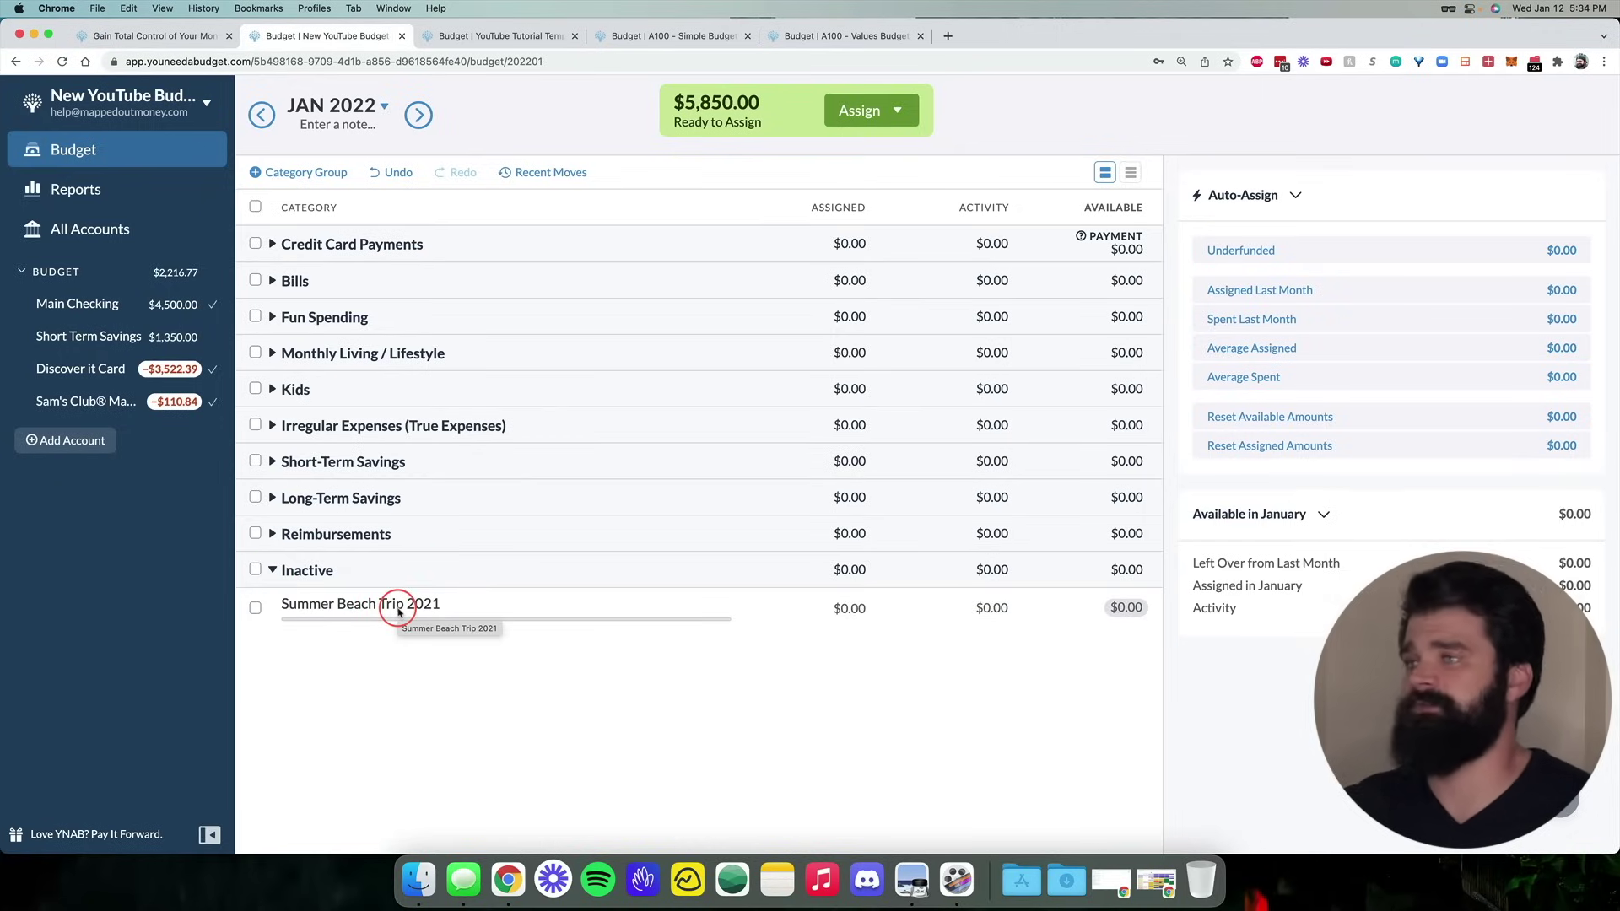
Expand the Short-Term Savings group and check the editing options for Small Trips and how Summer Vacation can be moved
click(270, 461)
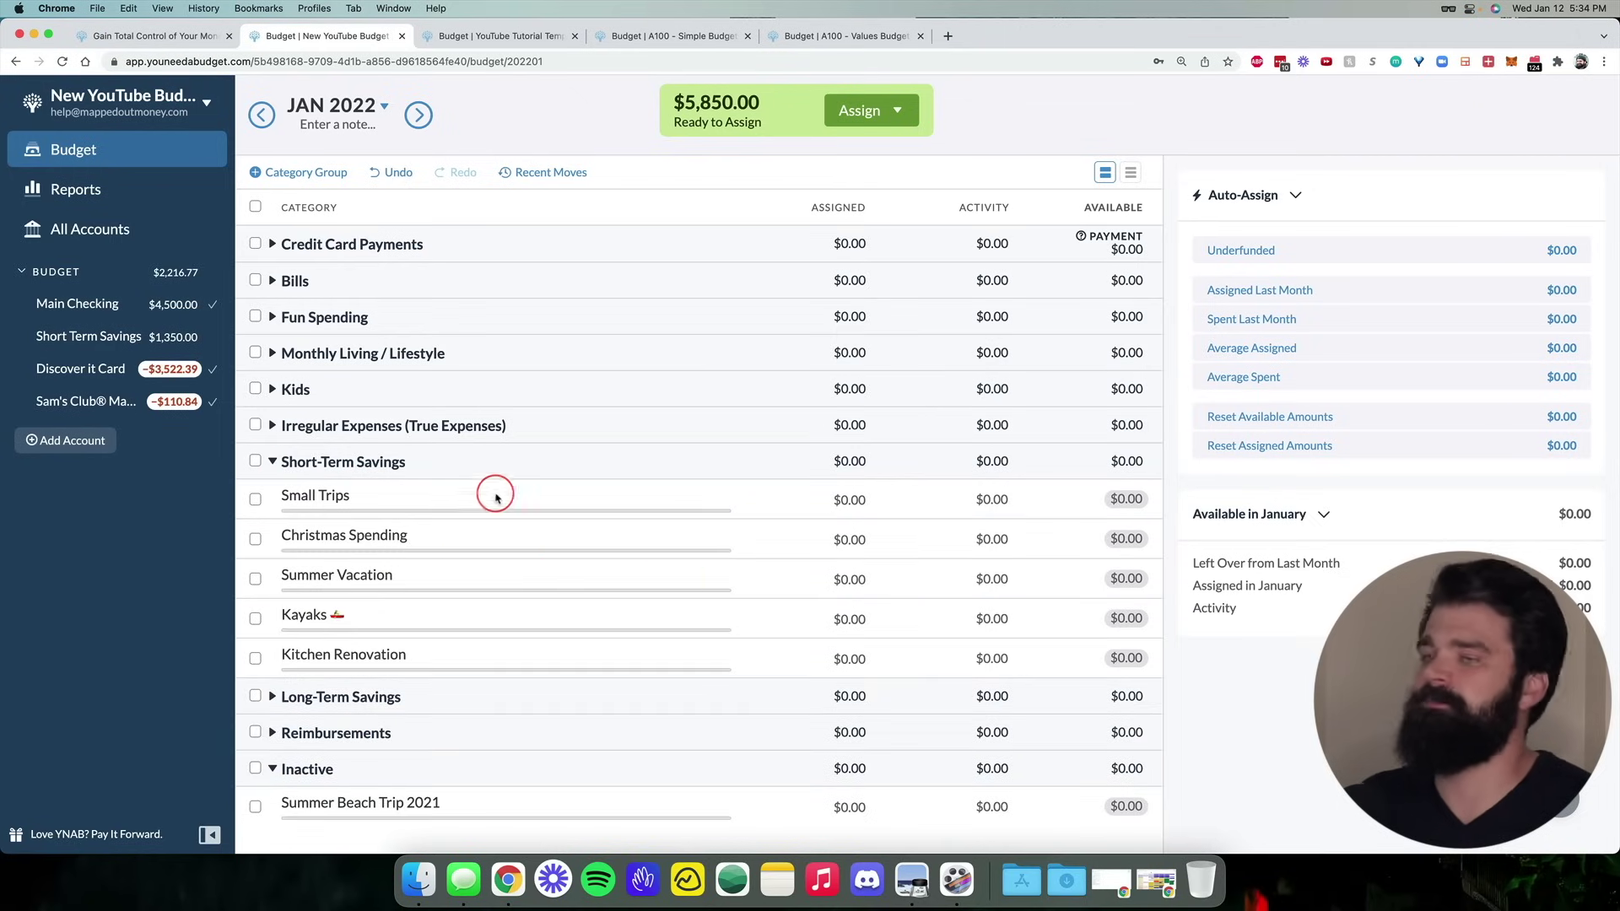
click(416, 498)
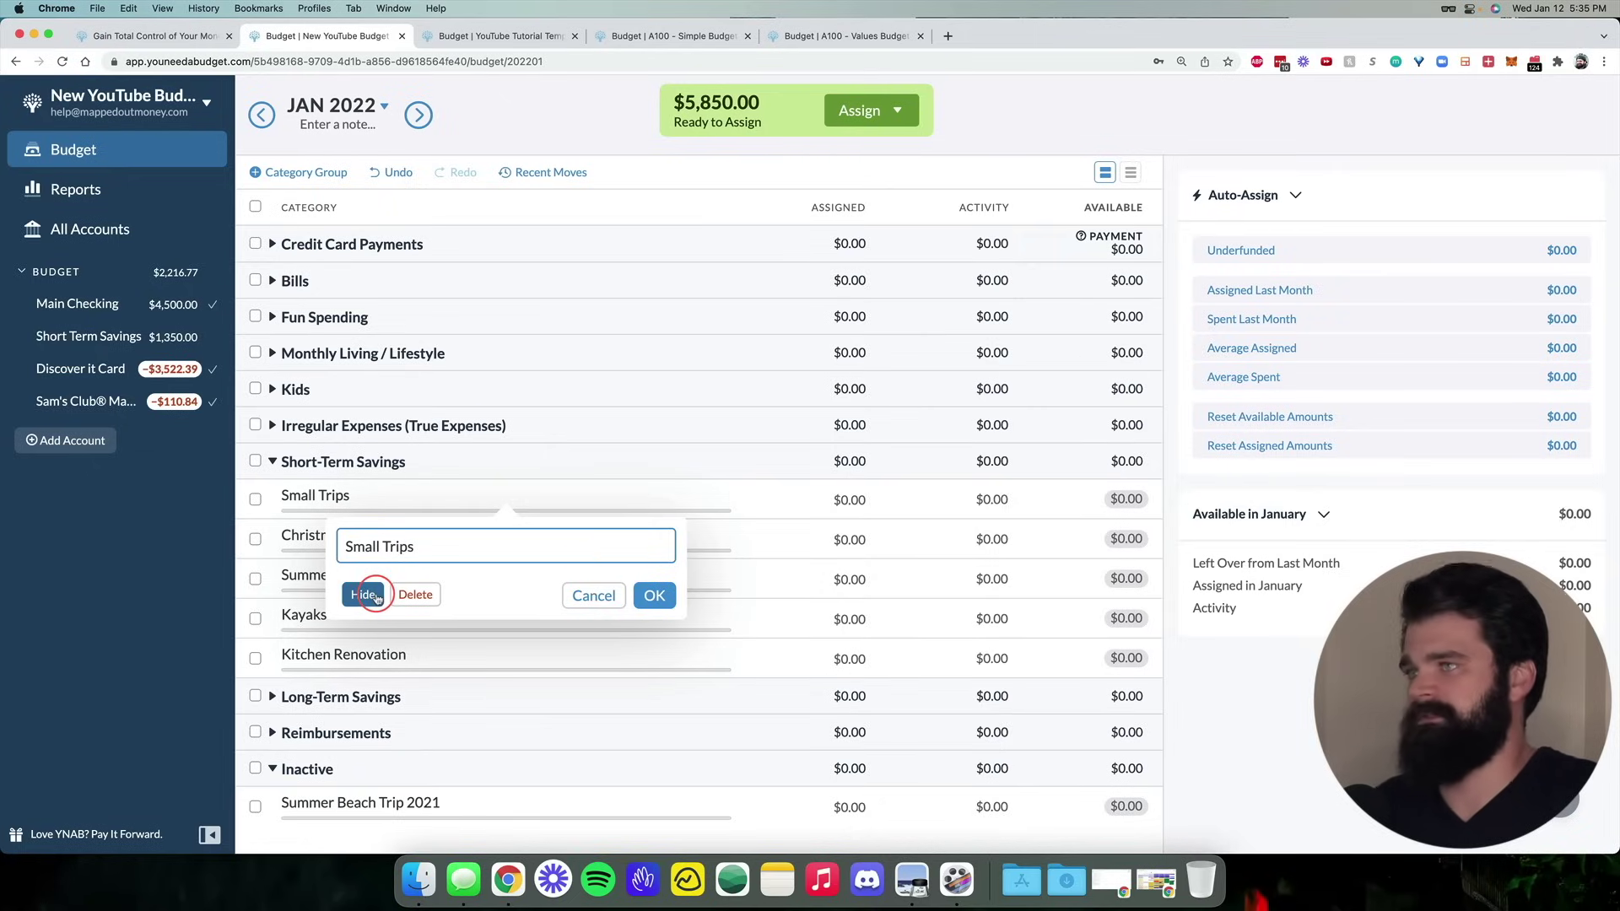
click(595, 596)
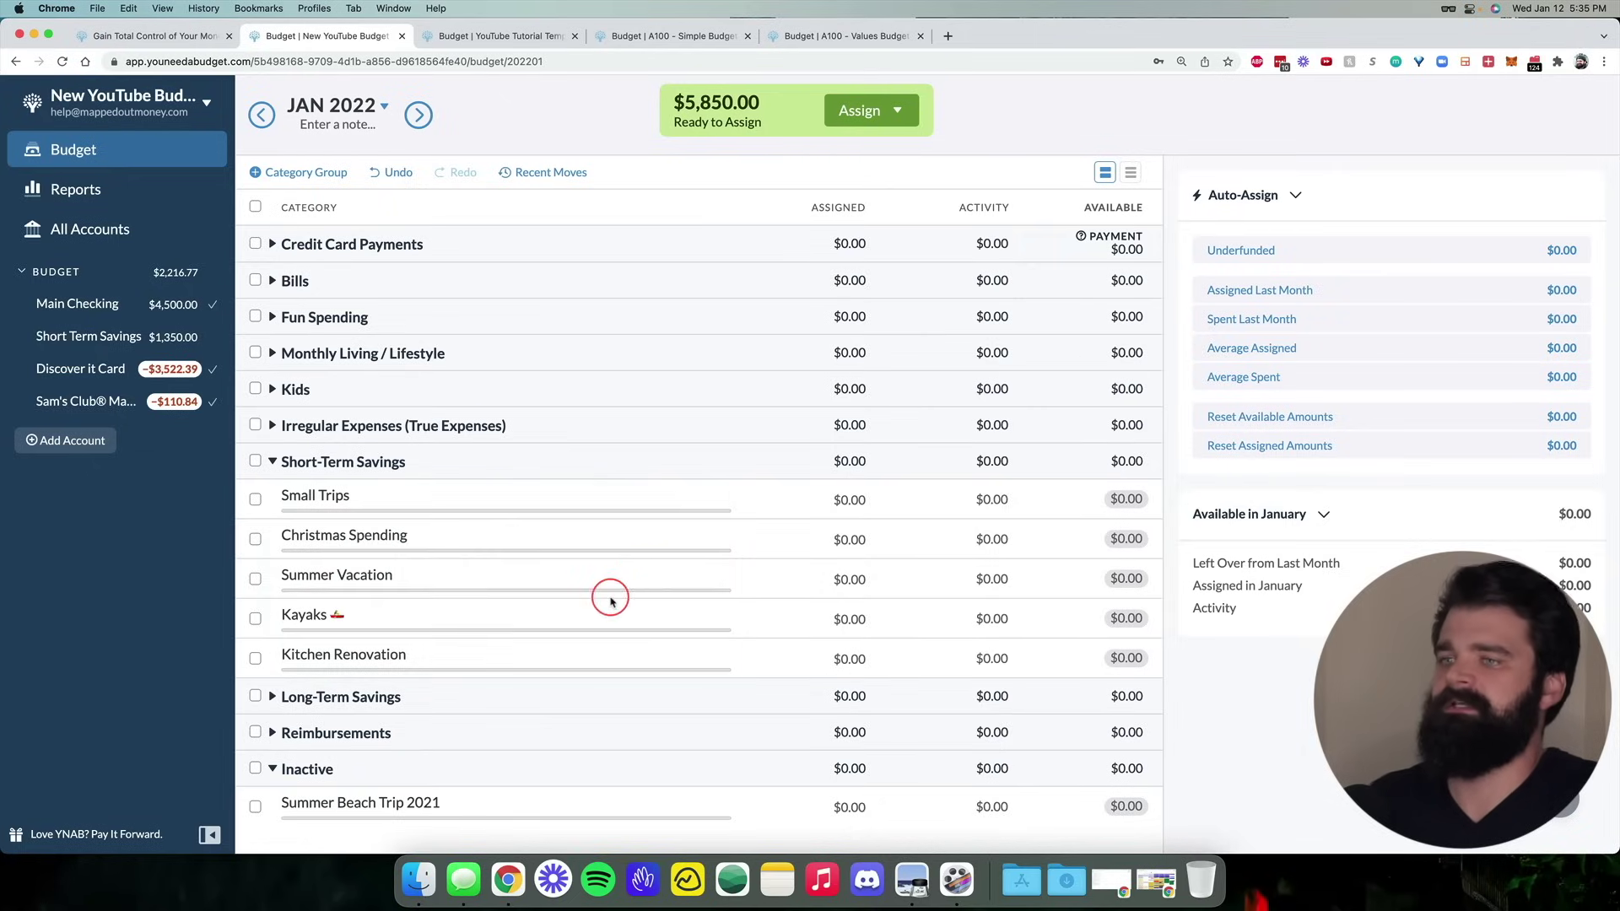
mouse_move(499, 576)
mouse_down()
mouse_move(511, 813)
mouse_move(503, 560)
mouse_up()
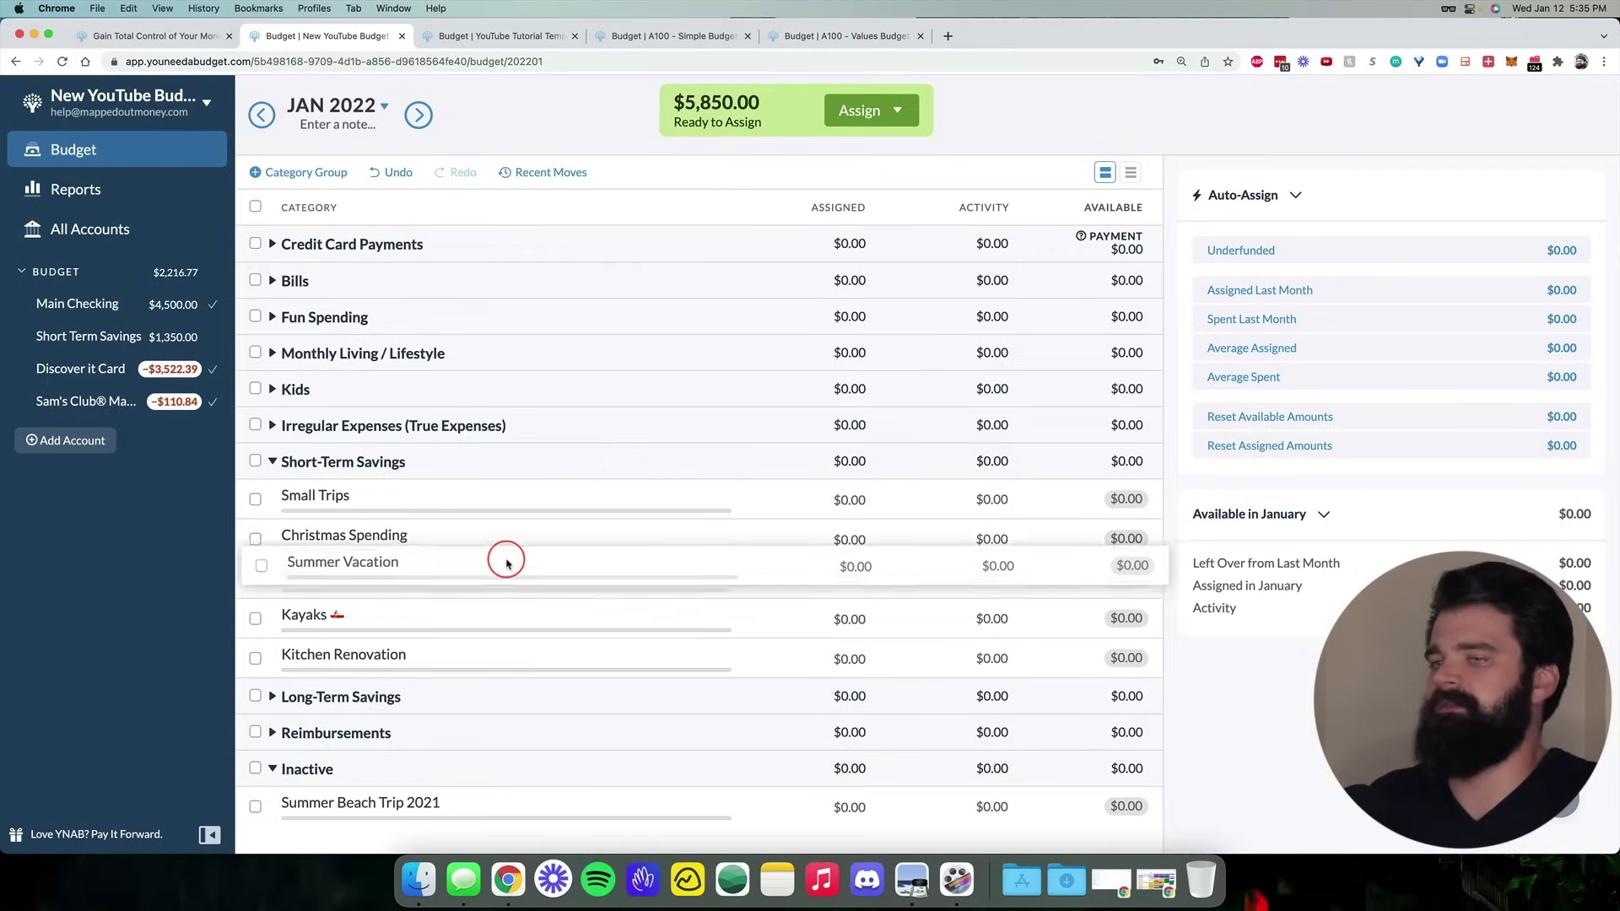
Hide the Inactive category group, restore it from the hidden categories, and collapse Short-Term Savings
click(455, 768)
click(358, 714)
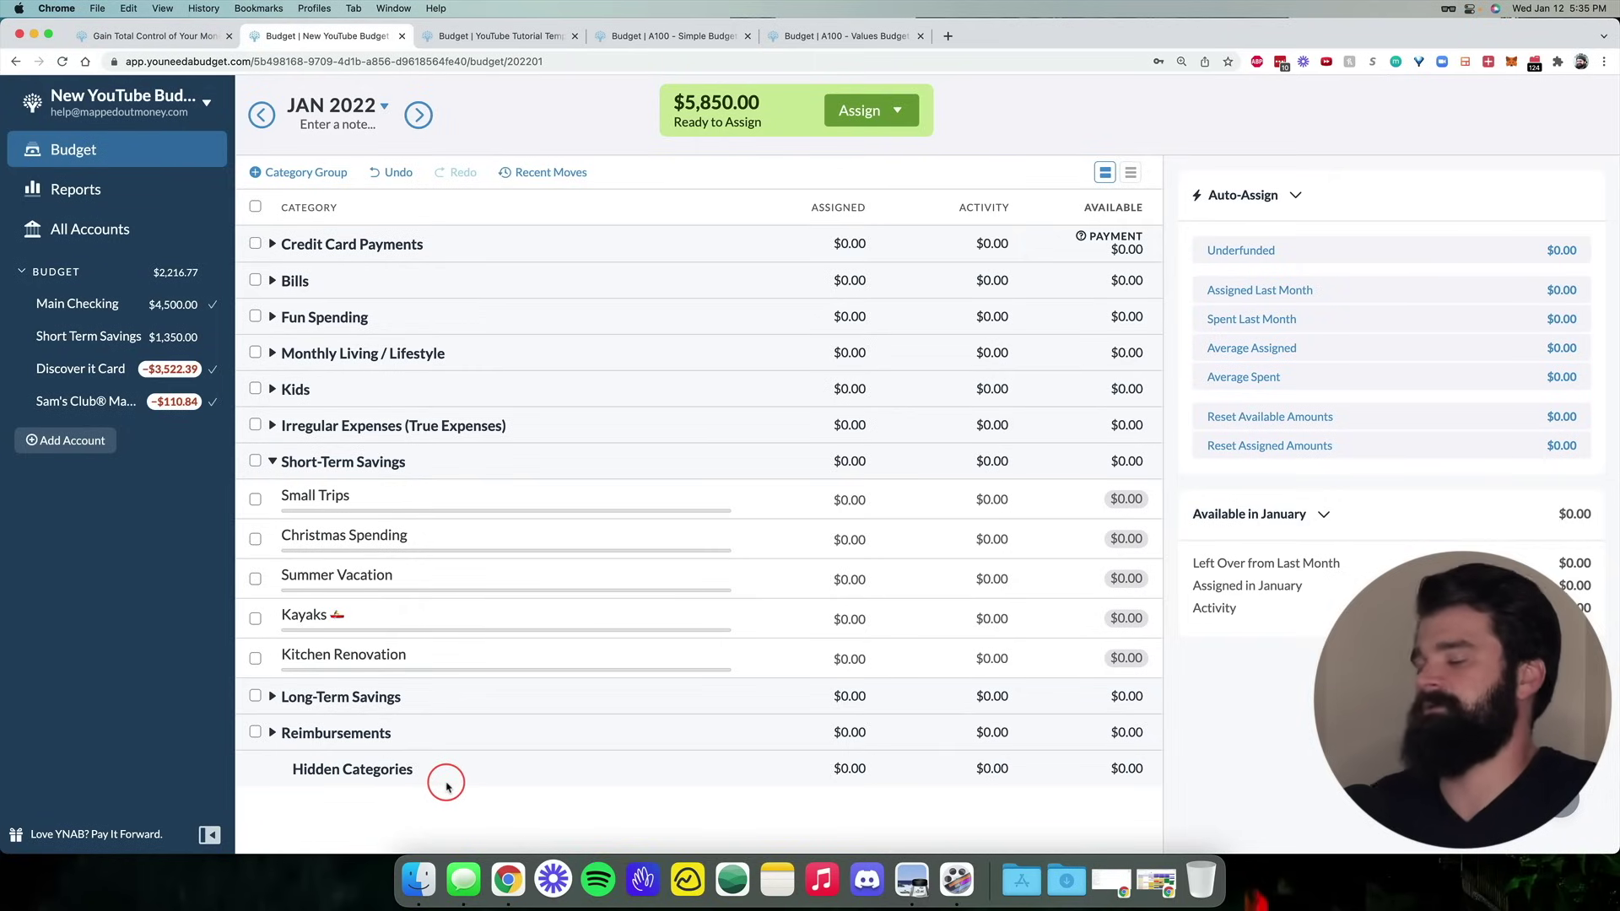
right_click(363, 770)
click(342, 771)
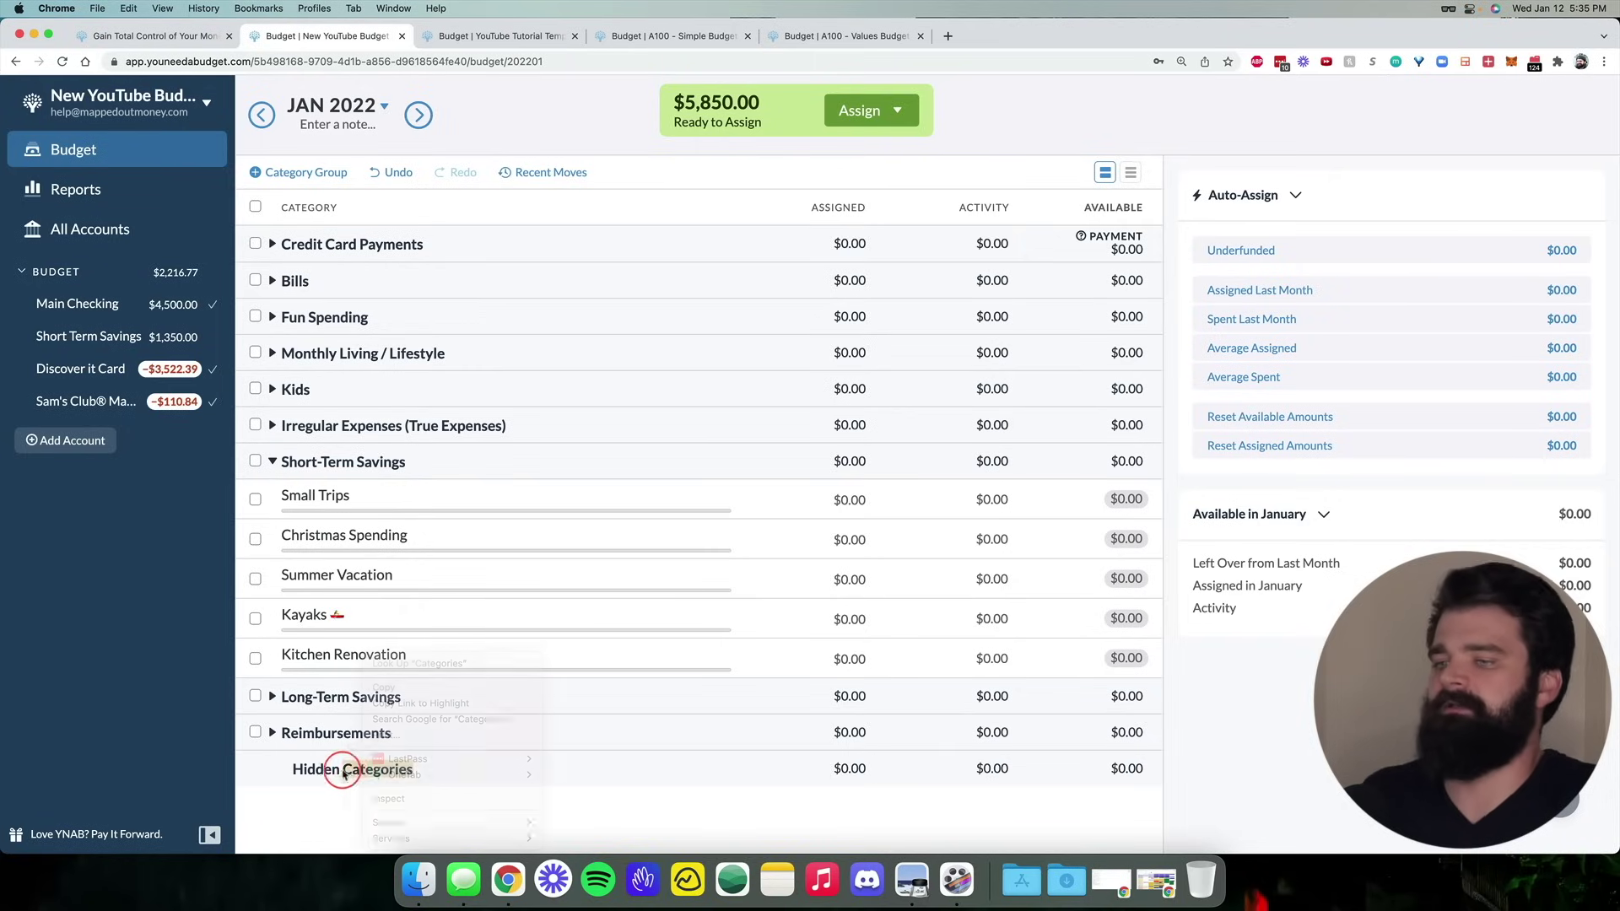
click(341, 771)
click(299, 714)
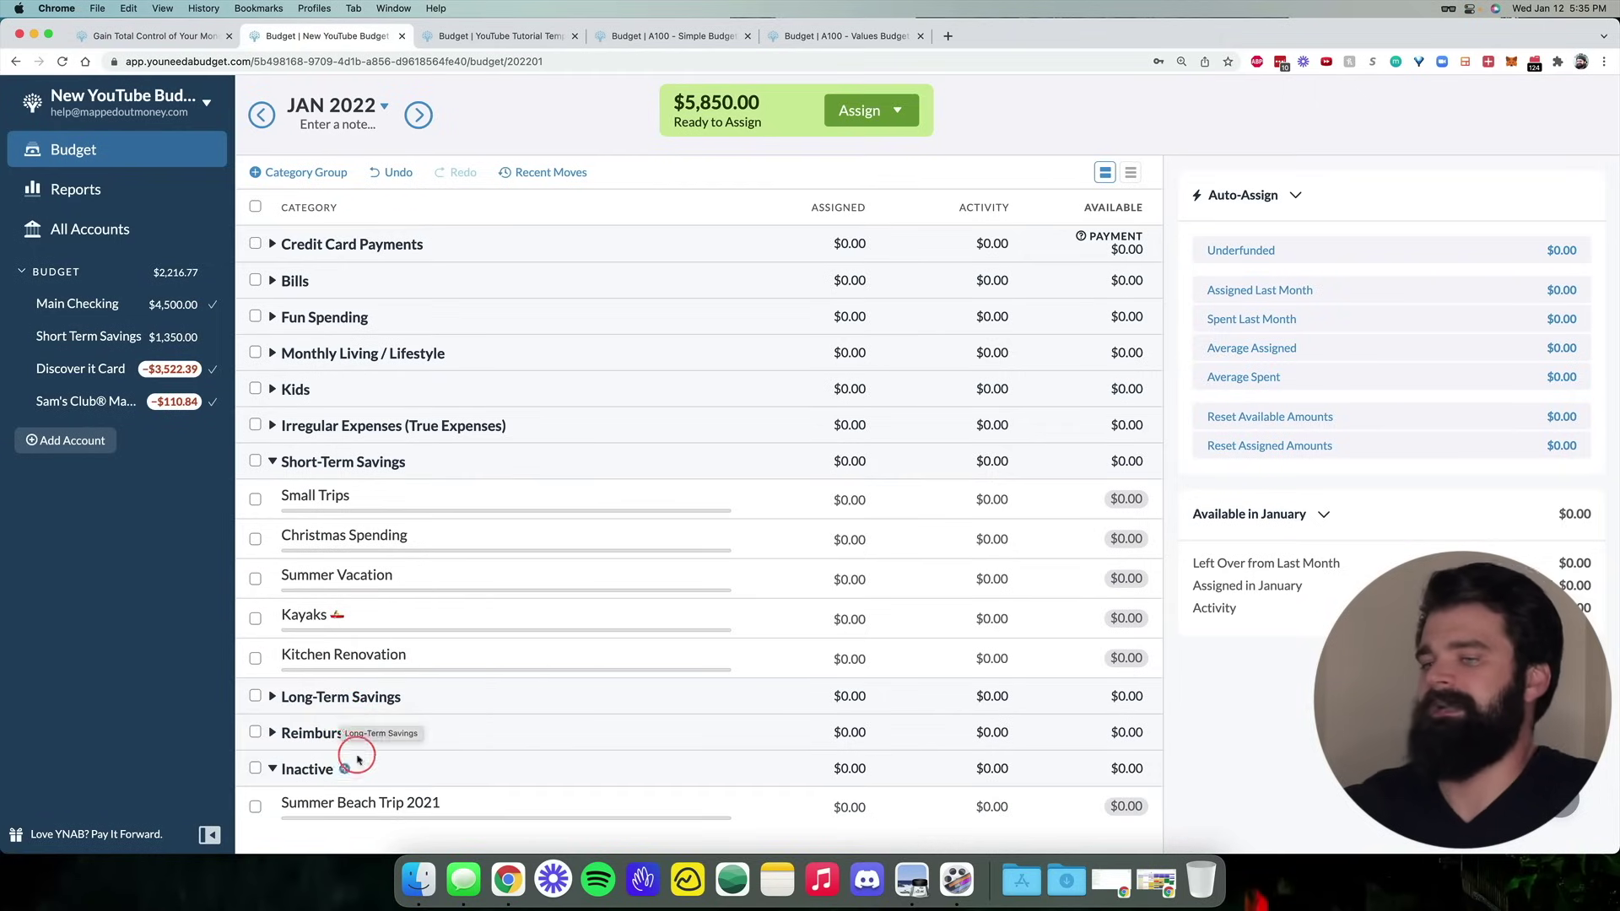
click(271, 462)
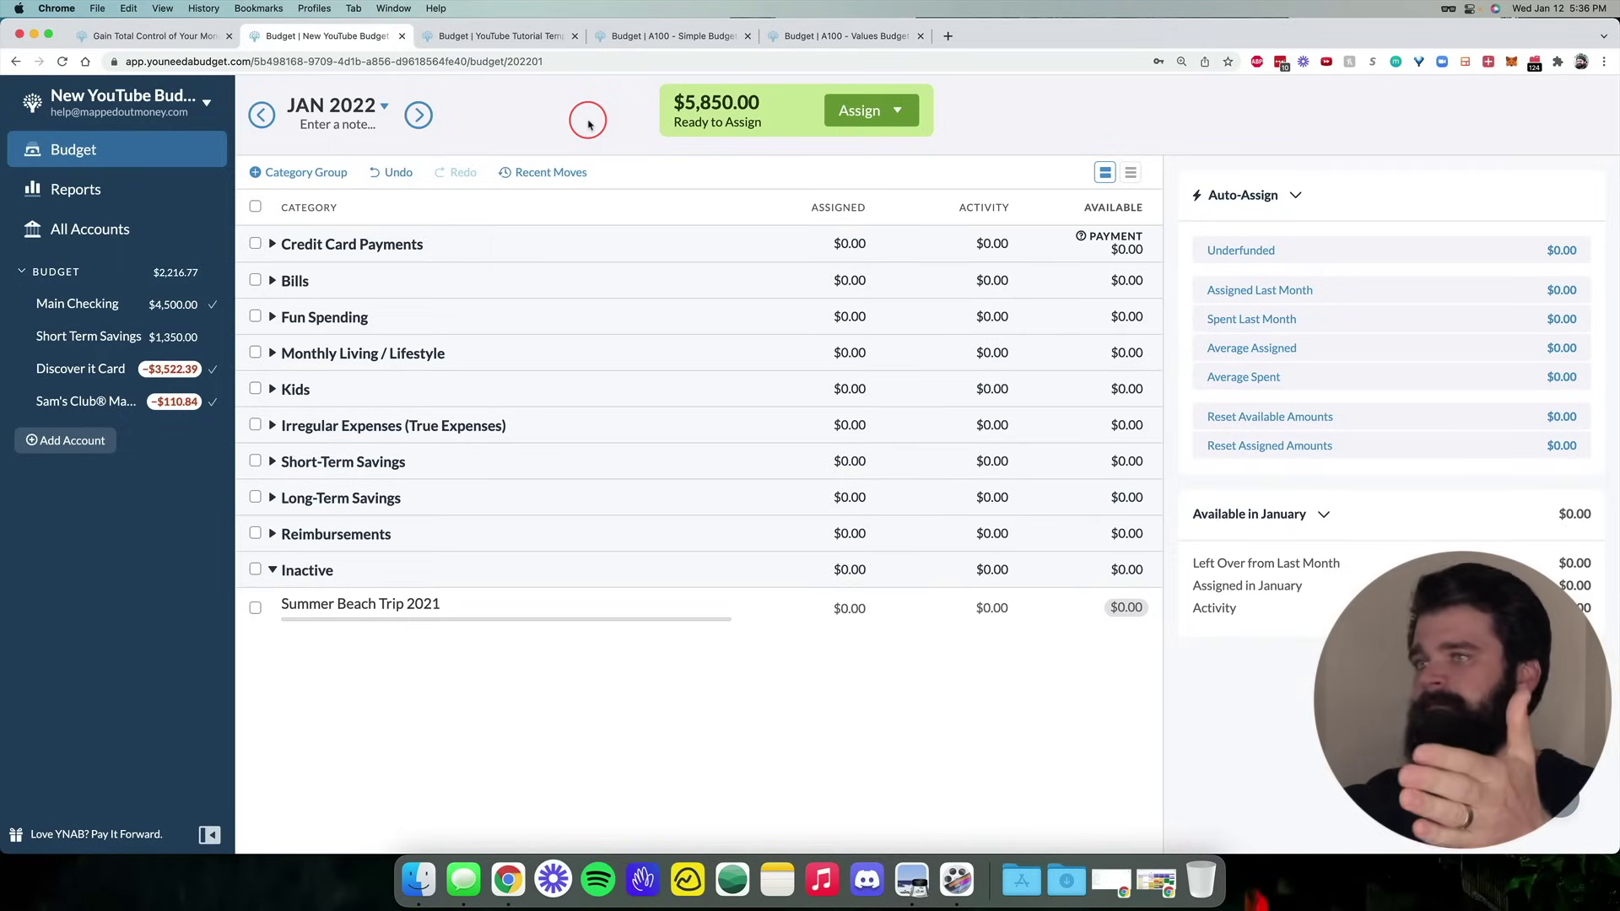
Switch to the YNAB Setup Checklist PDF in Preview and mark item 8, creating targets for every category
key(ctrl+Right)
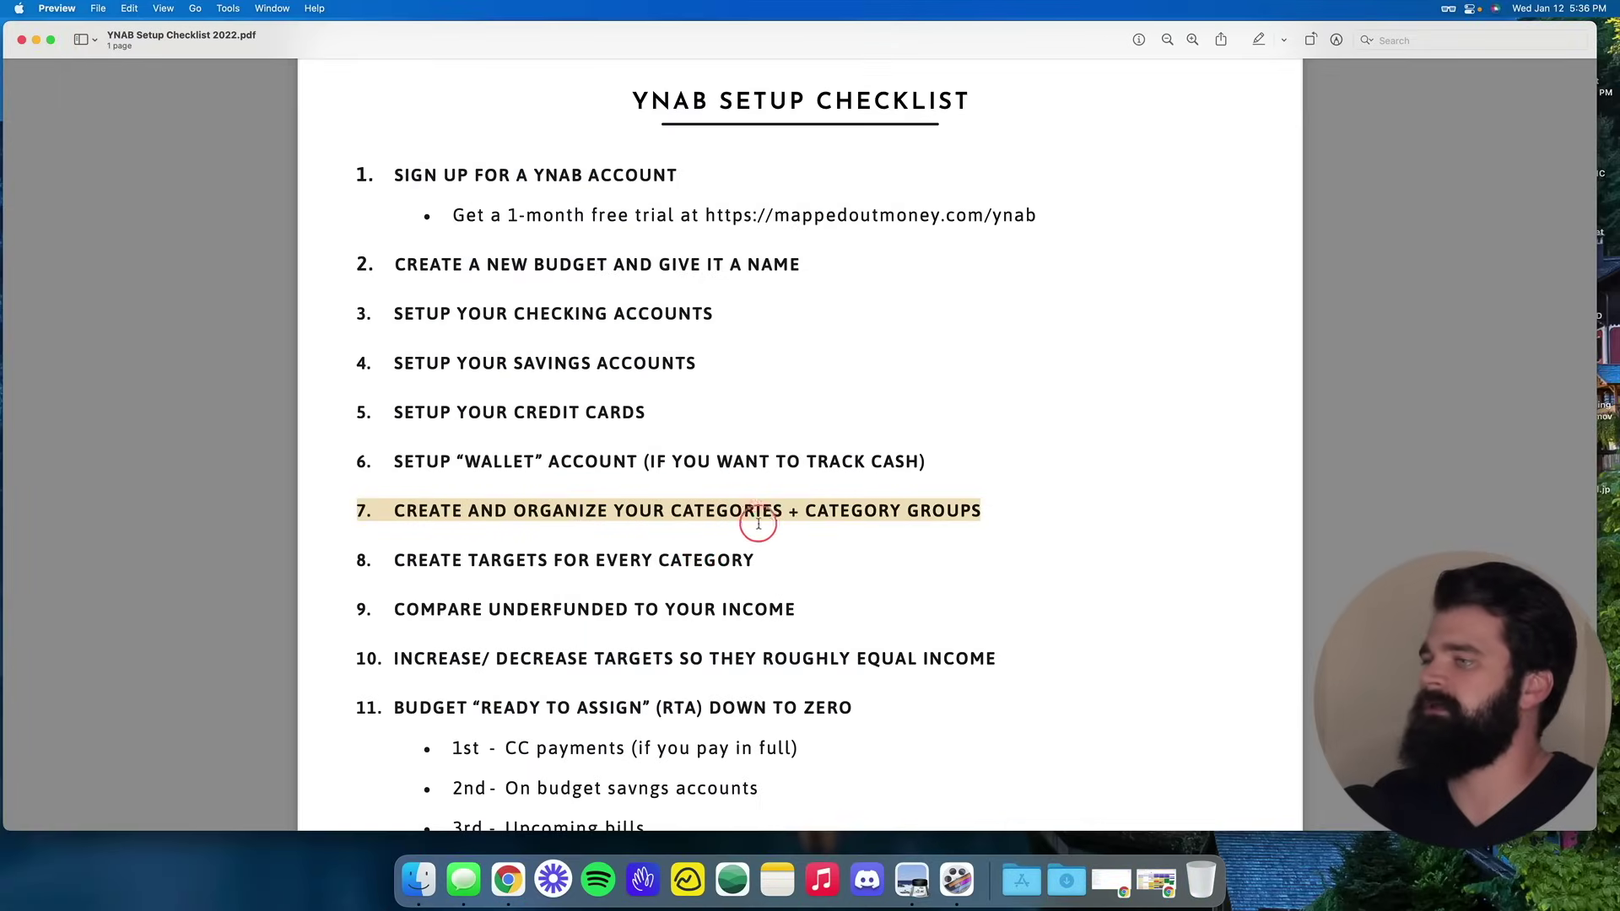
drag(789, 560, 405, 570)
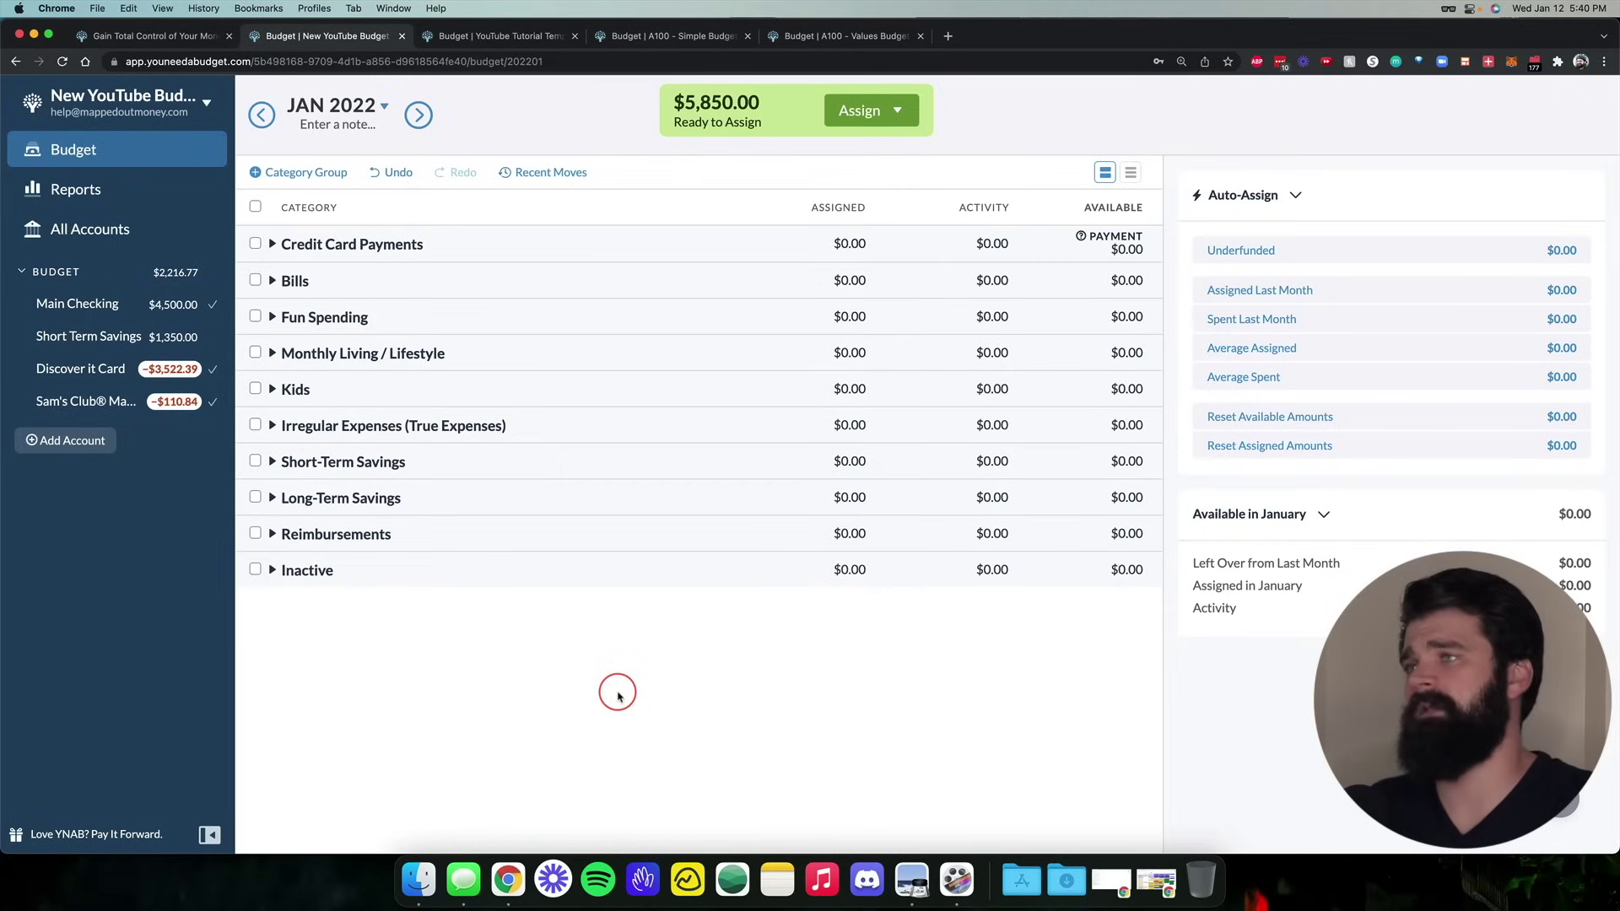
In the YNAB budget, expand the Bills group and select the Mortgage category
click(273, 282)
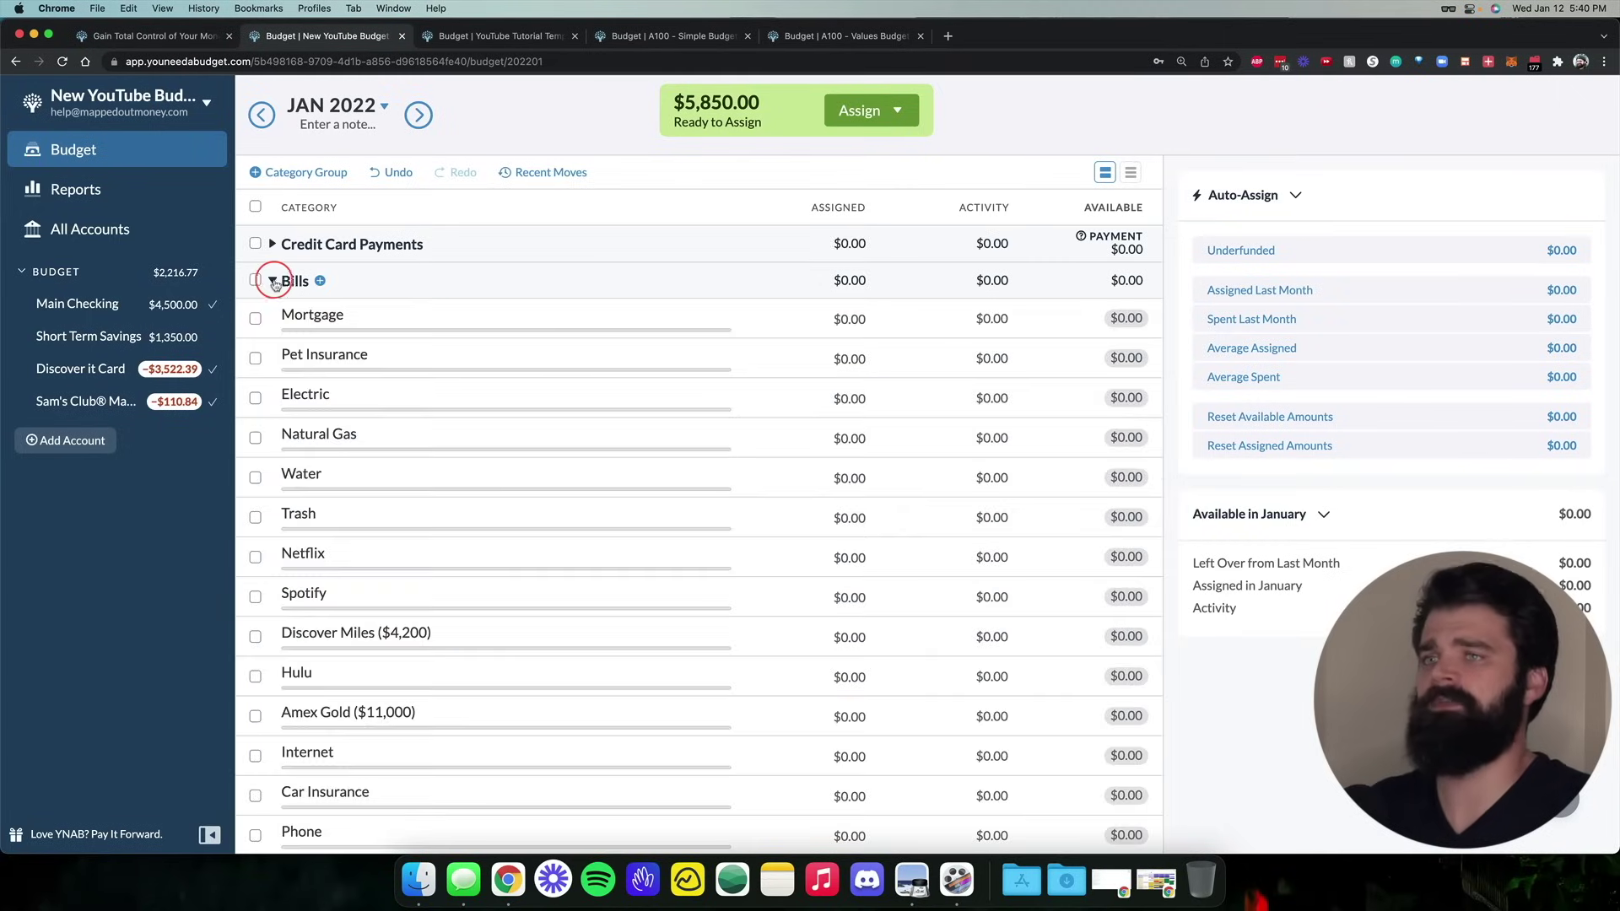
click(563, 319)
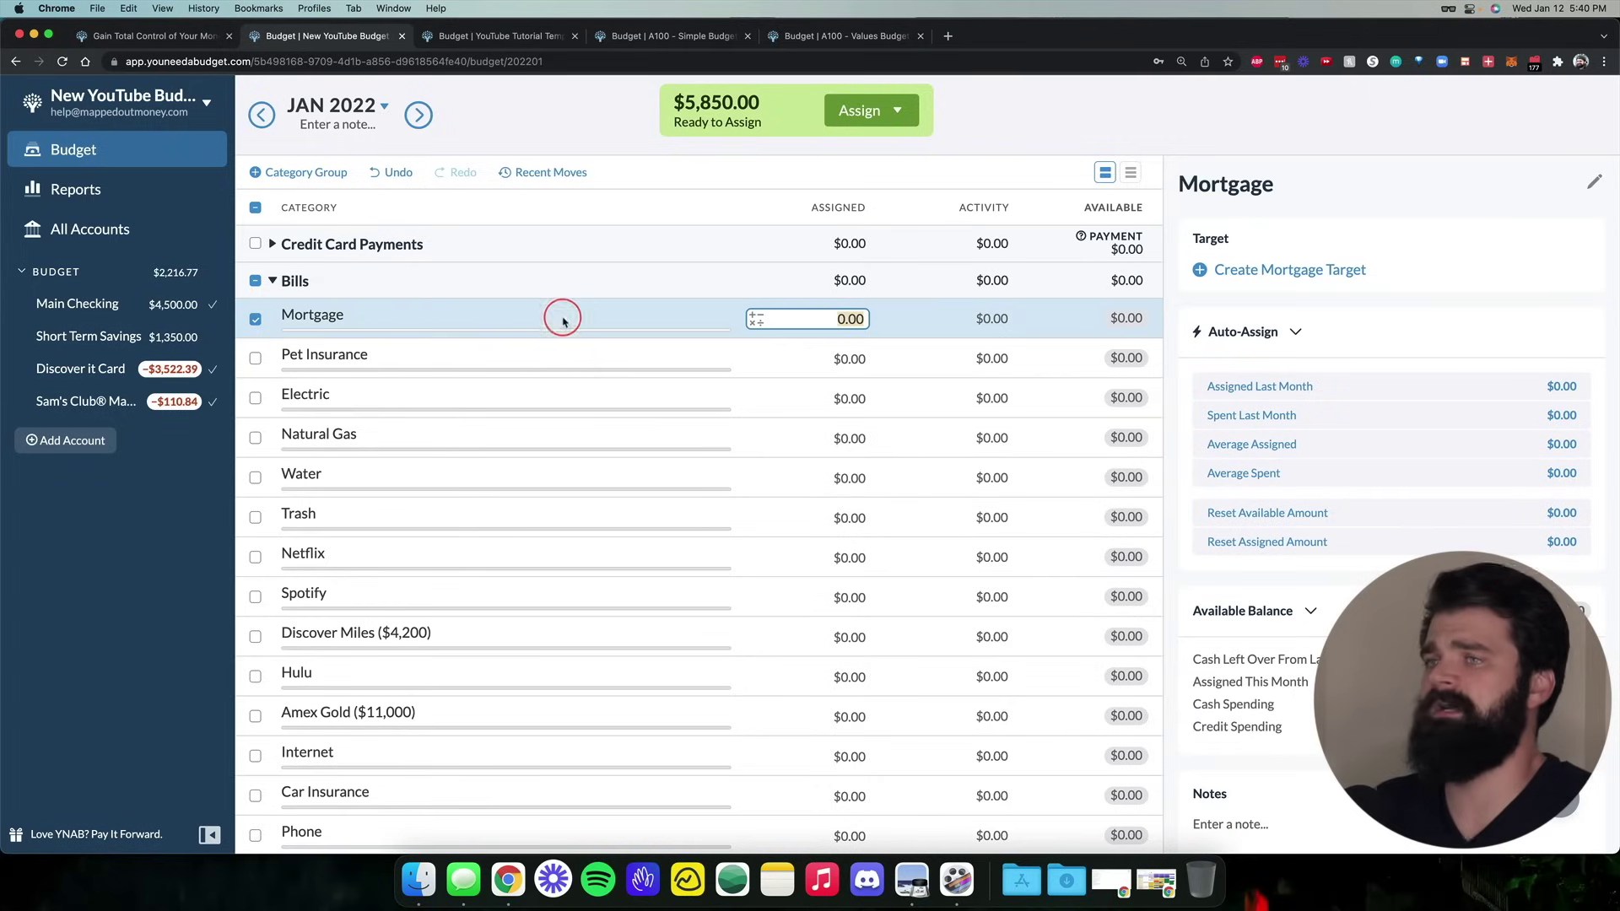
Look up the mortgage and loan account types offered for a new unlinked account, without adding one
click(69, 441)
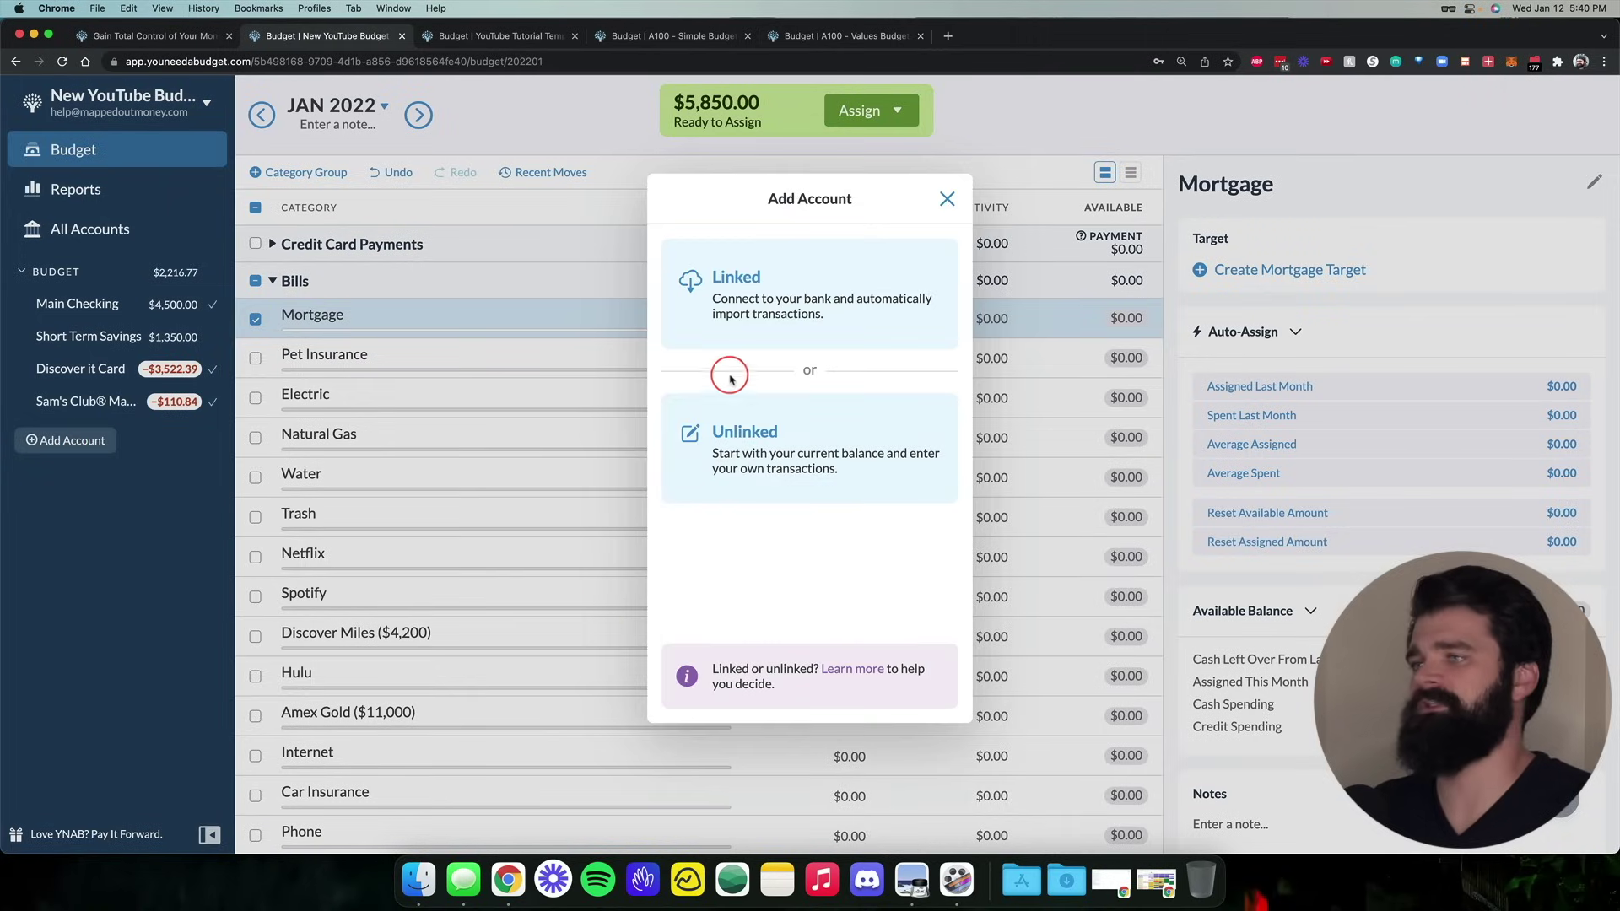
click(755, 422)
click(756, 335)
scroll(760, 548, down, 5)
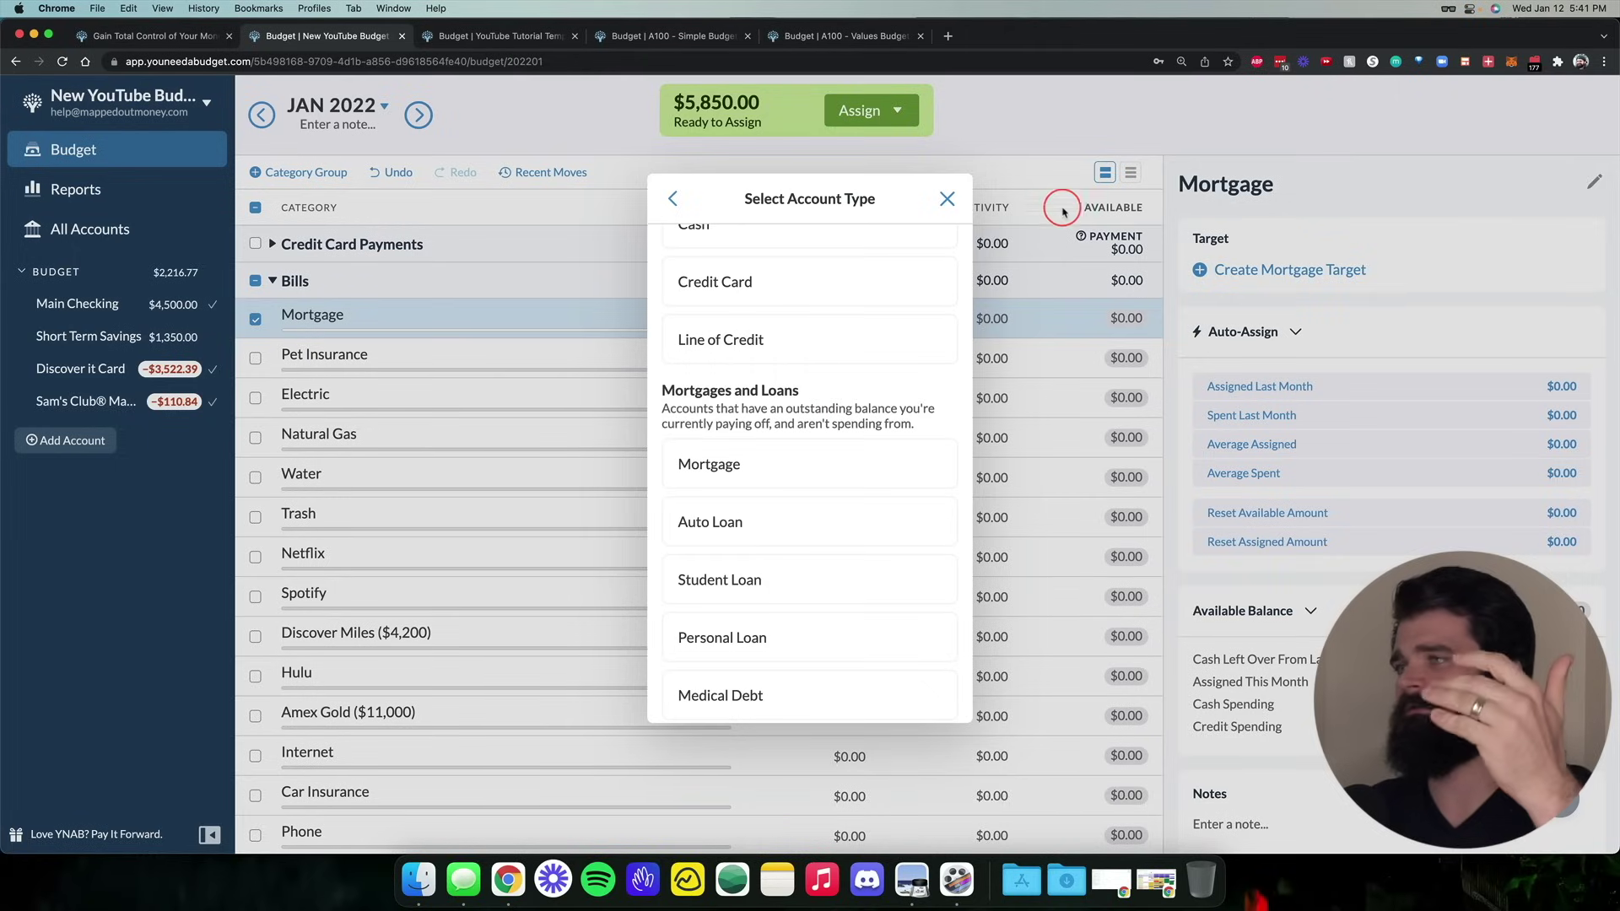
click(948, 200)
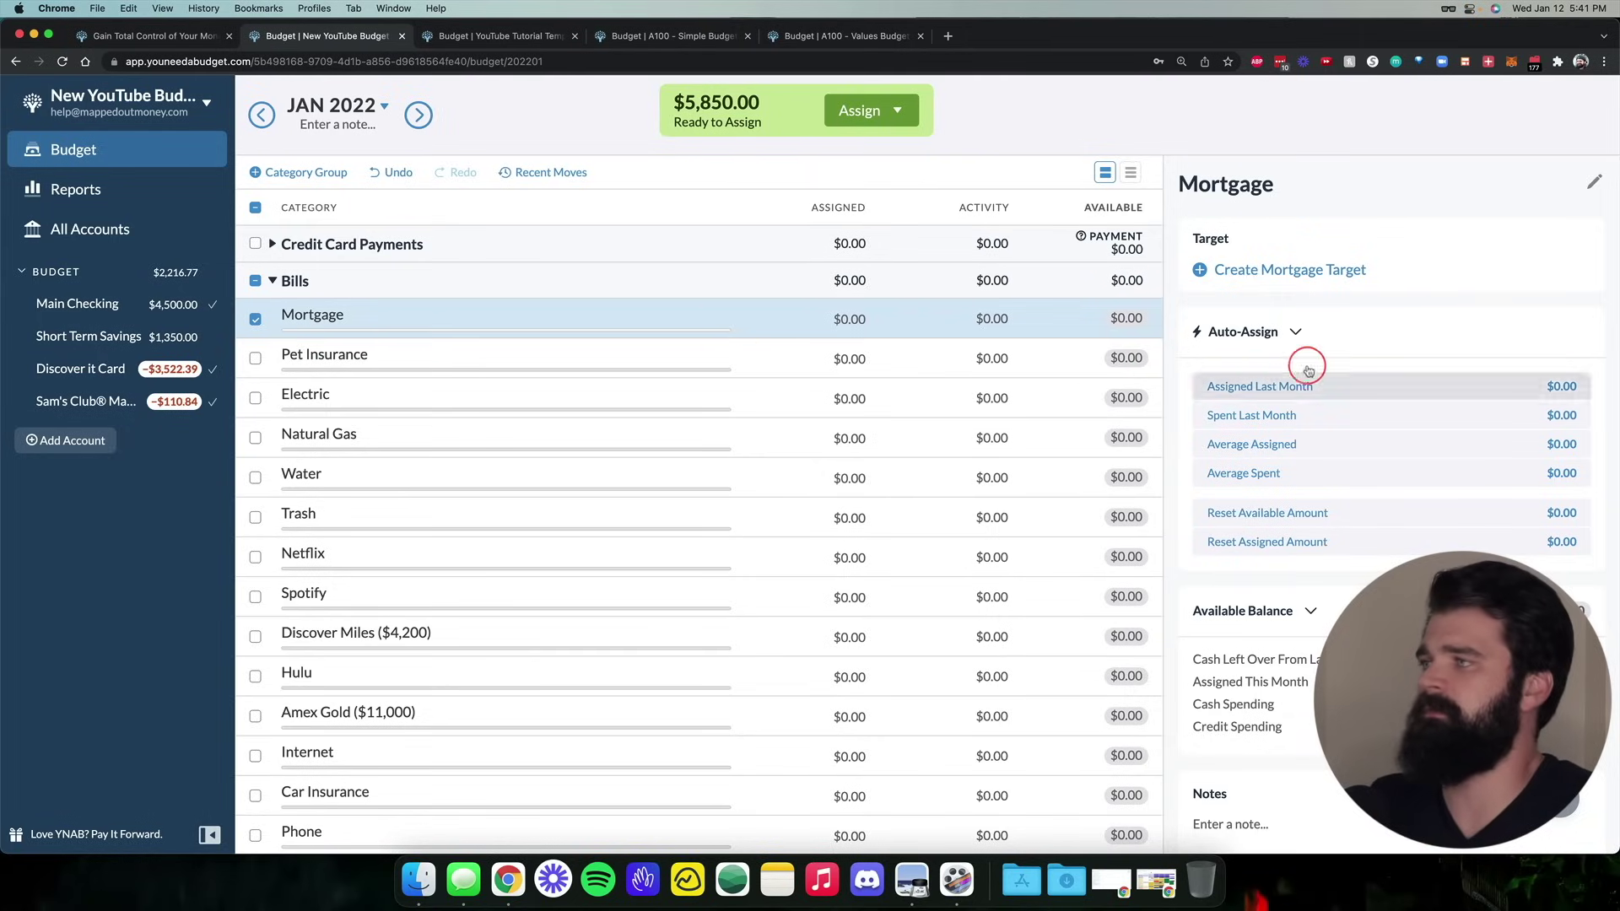
Create a monthly Needed For Spending target of $1,500 due by the 1st for the Mortgage category
click(1288, 271)
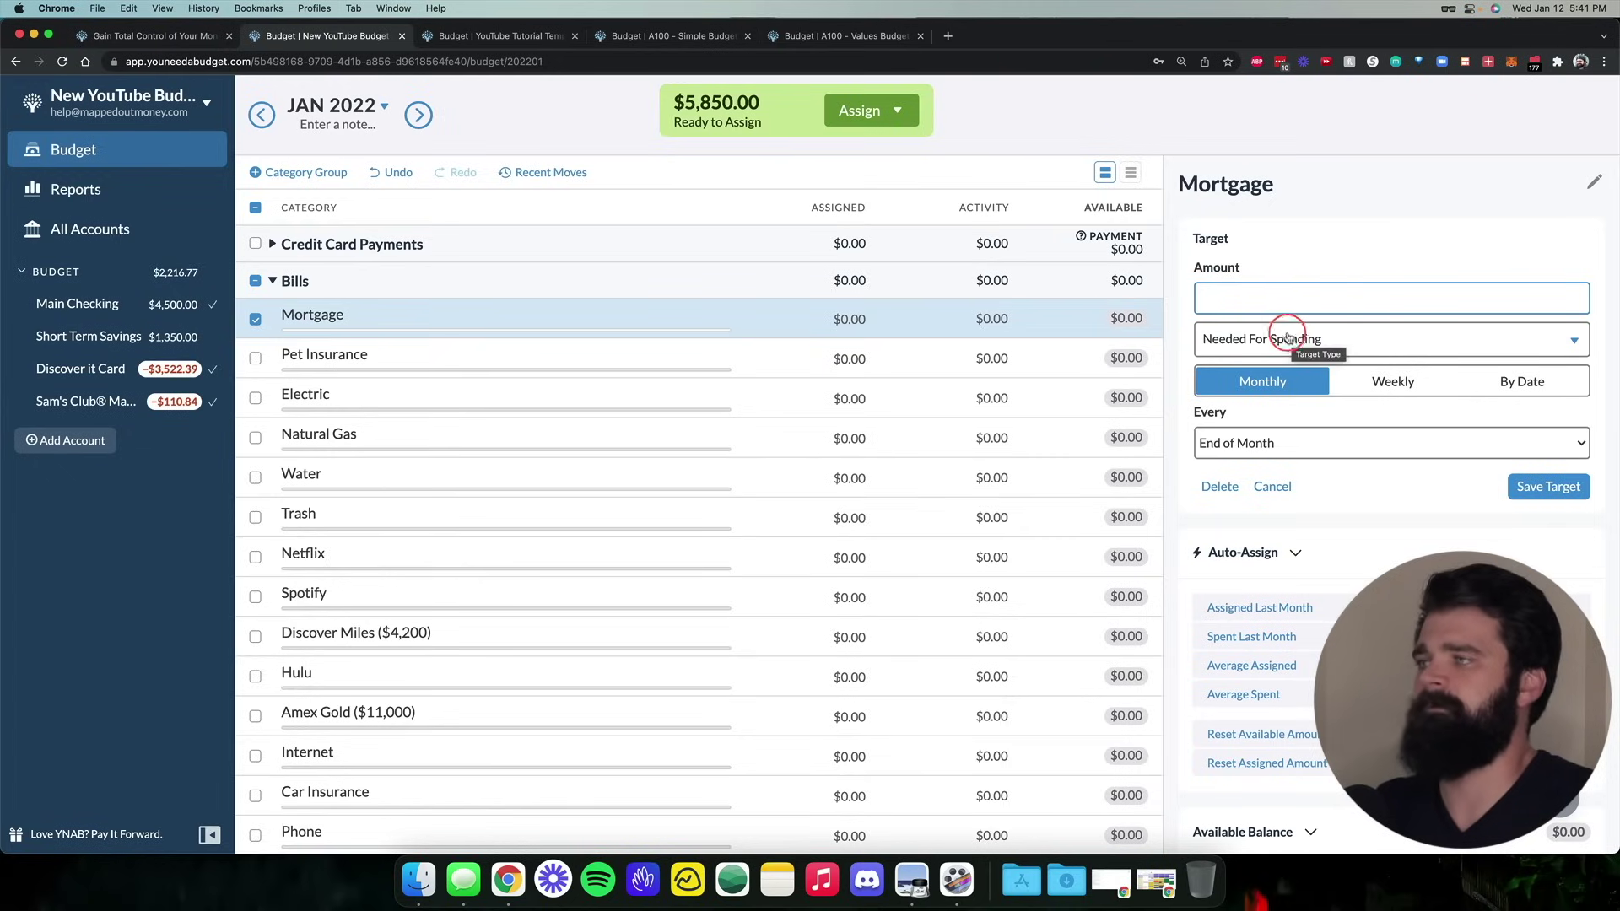
text(1500)
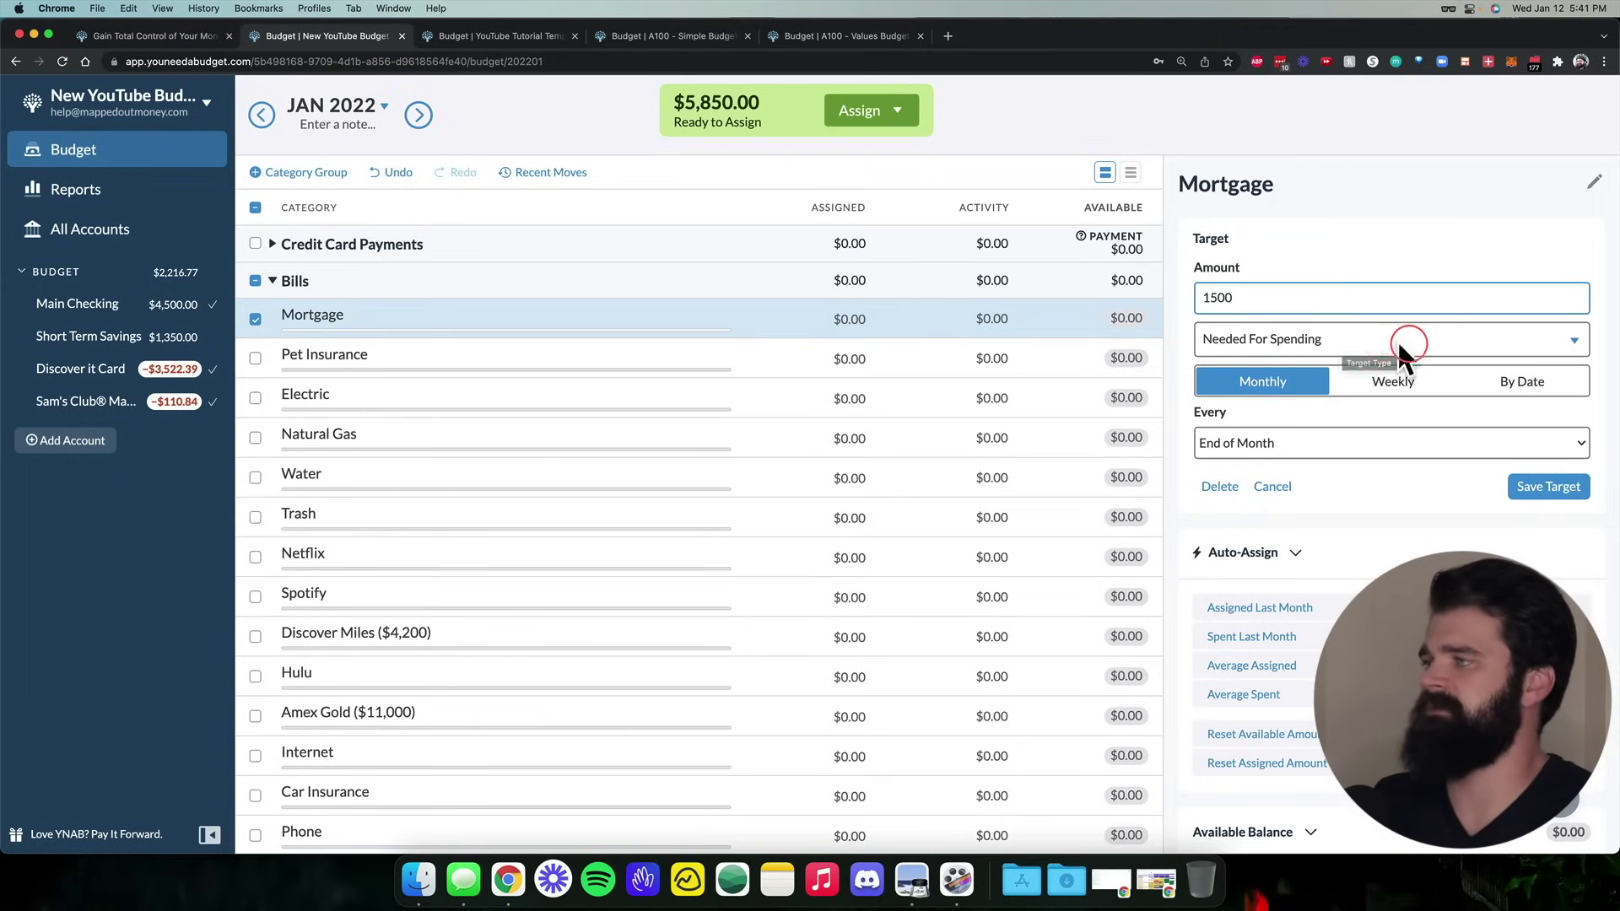
click(1286, 440)
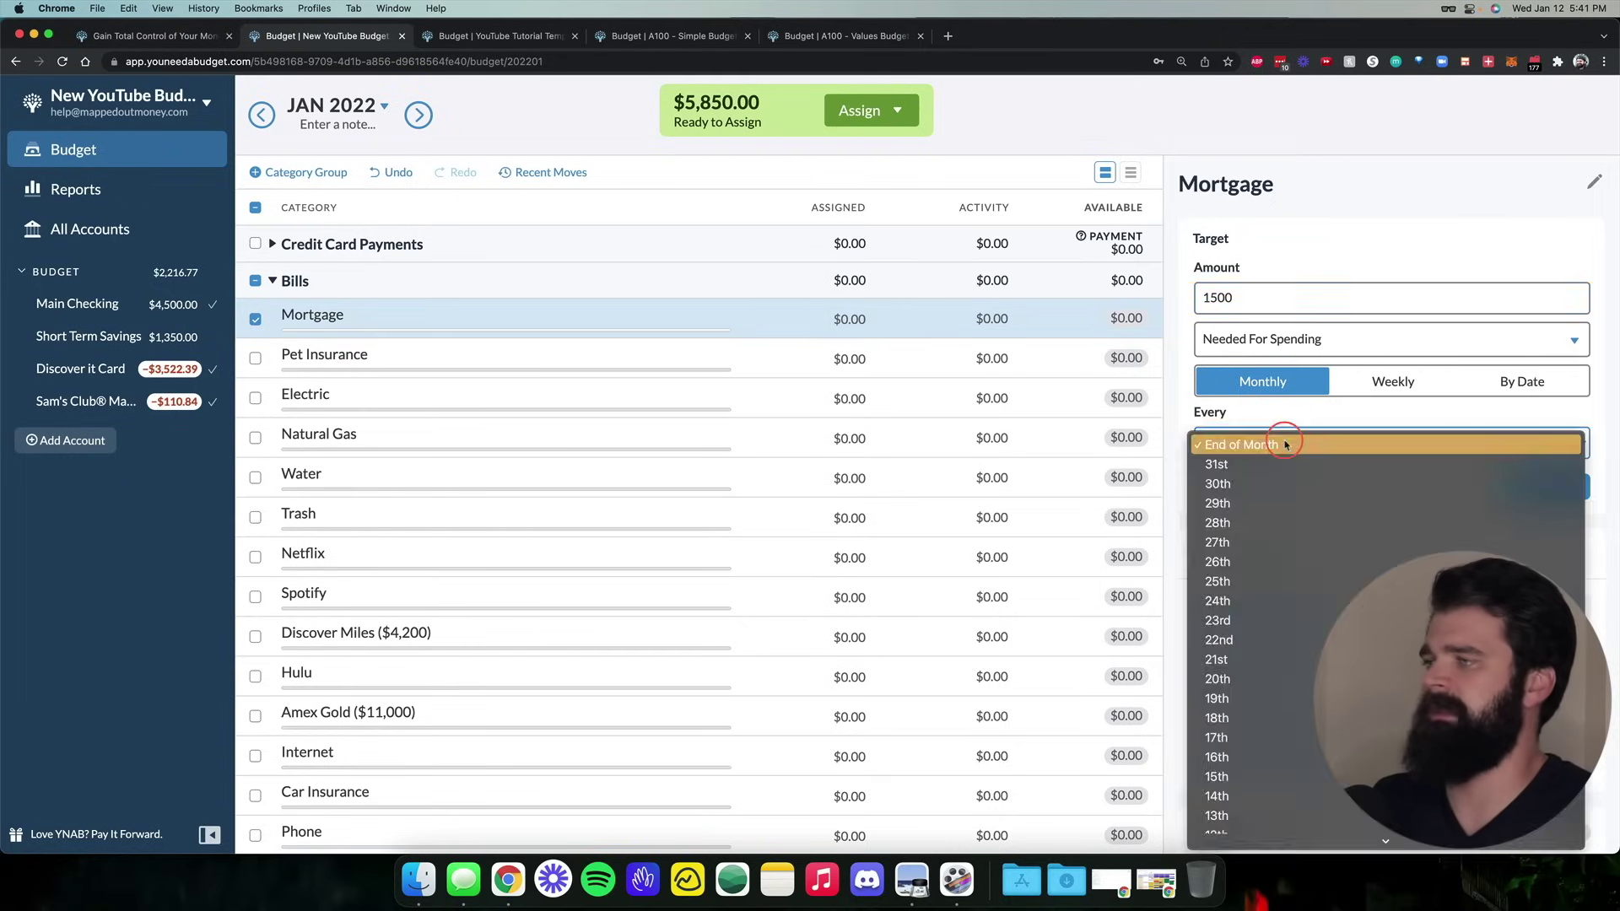
click(1219, 836)
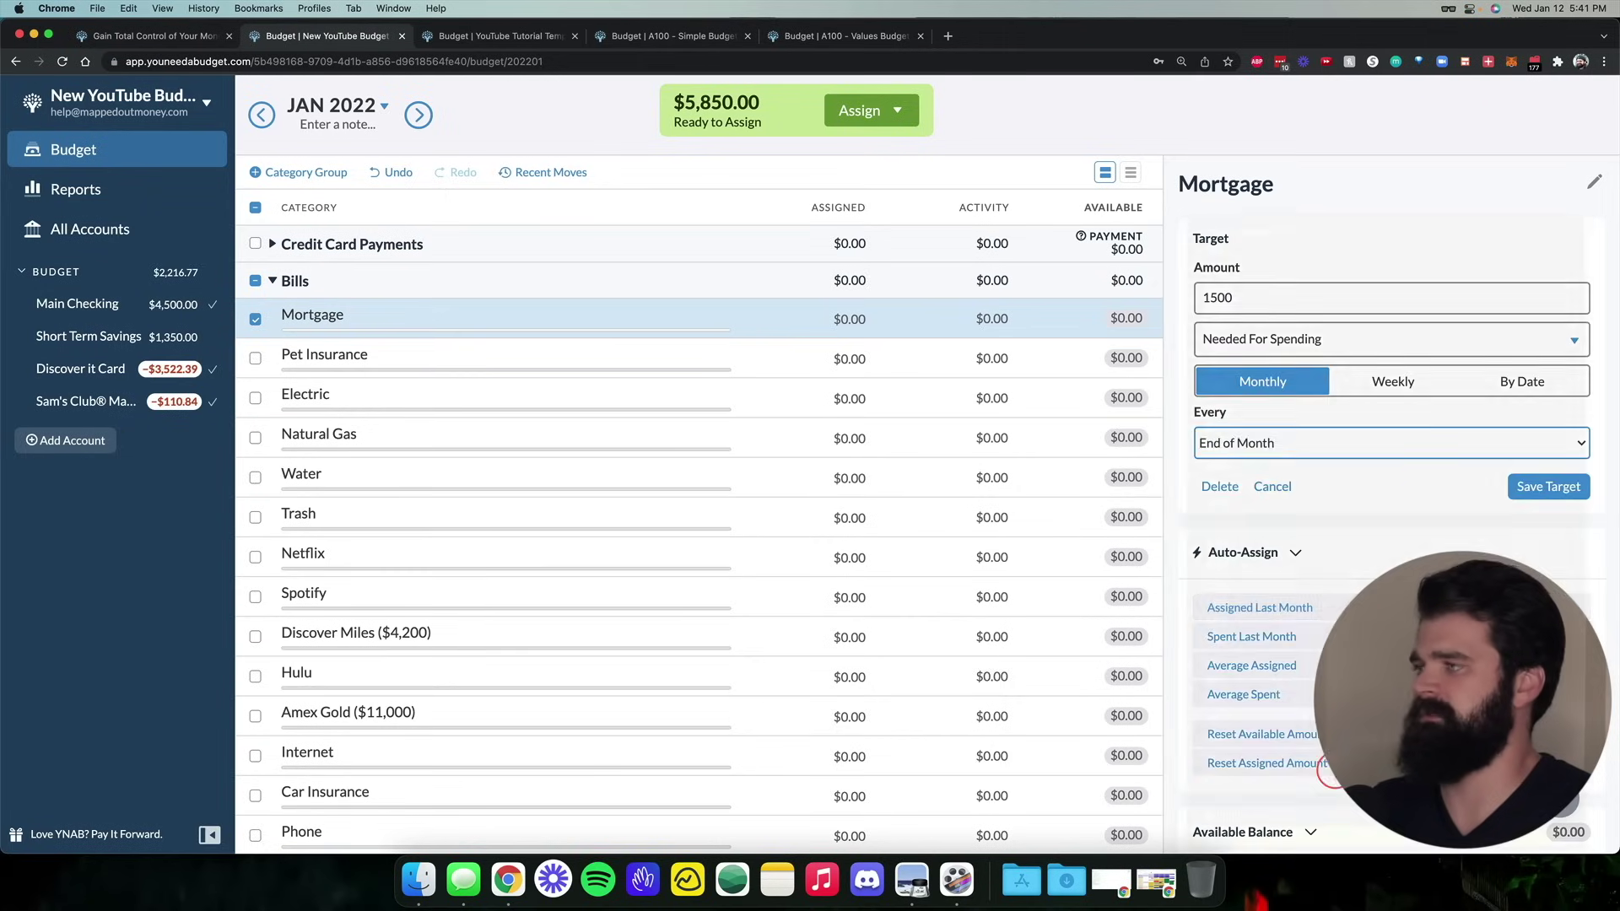
click(1548, 486)
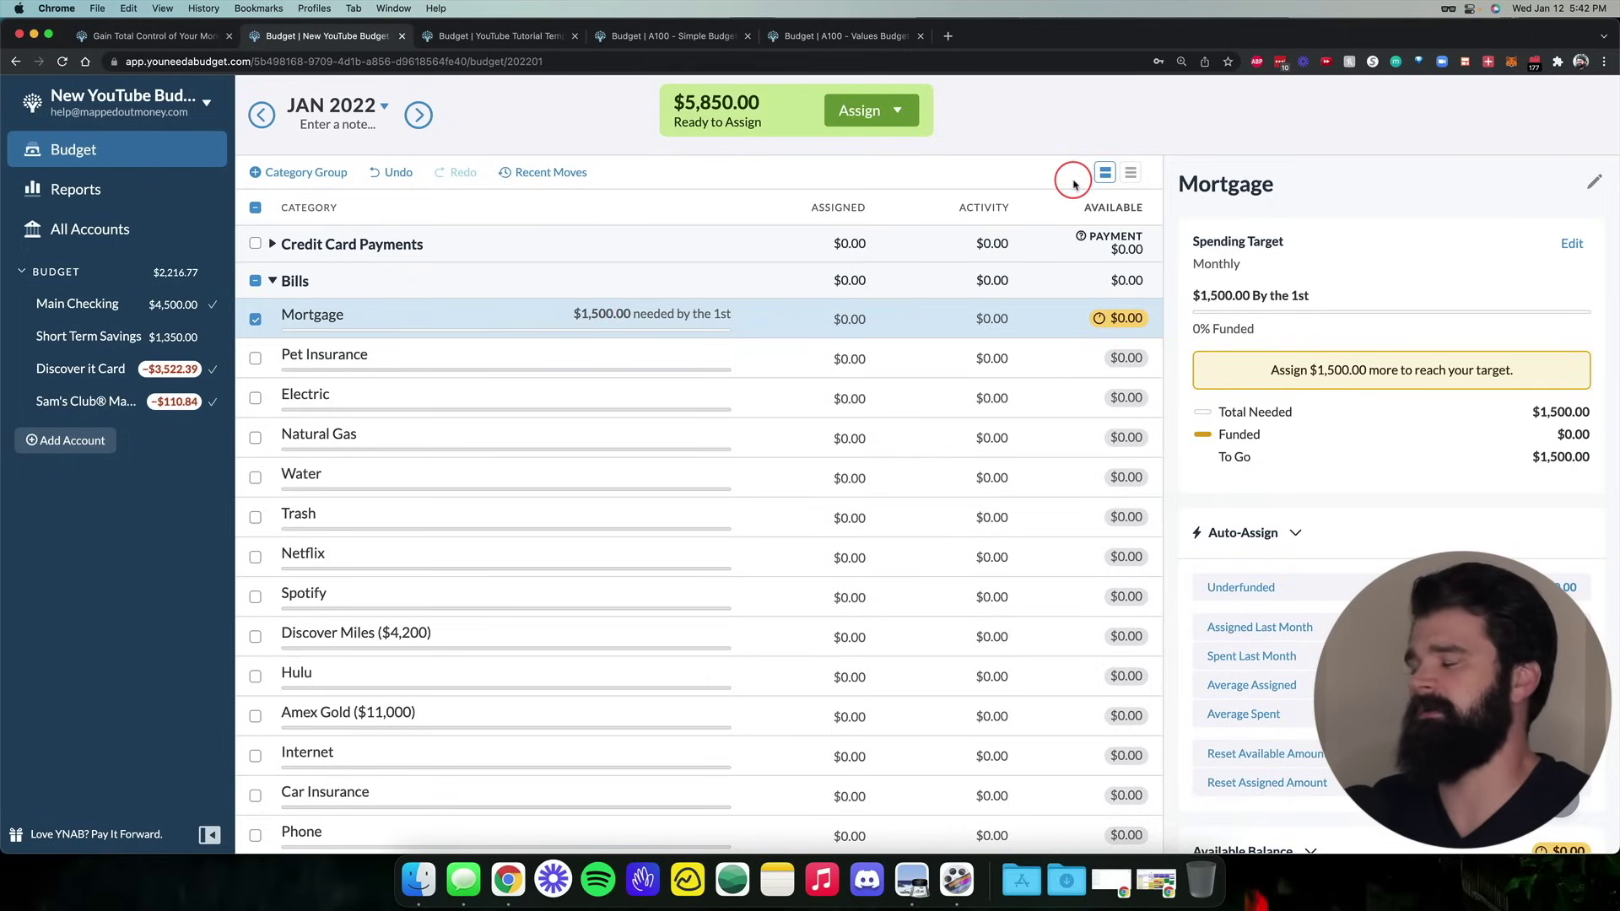
Switch the category list to the compact view without progress bars and back to the progress bar view
click(1134, 183)
click(1105, 180)
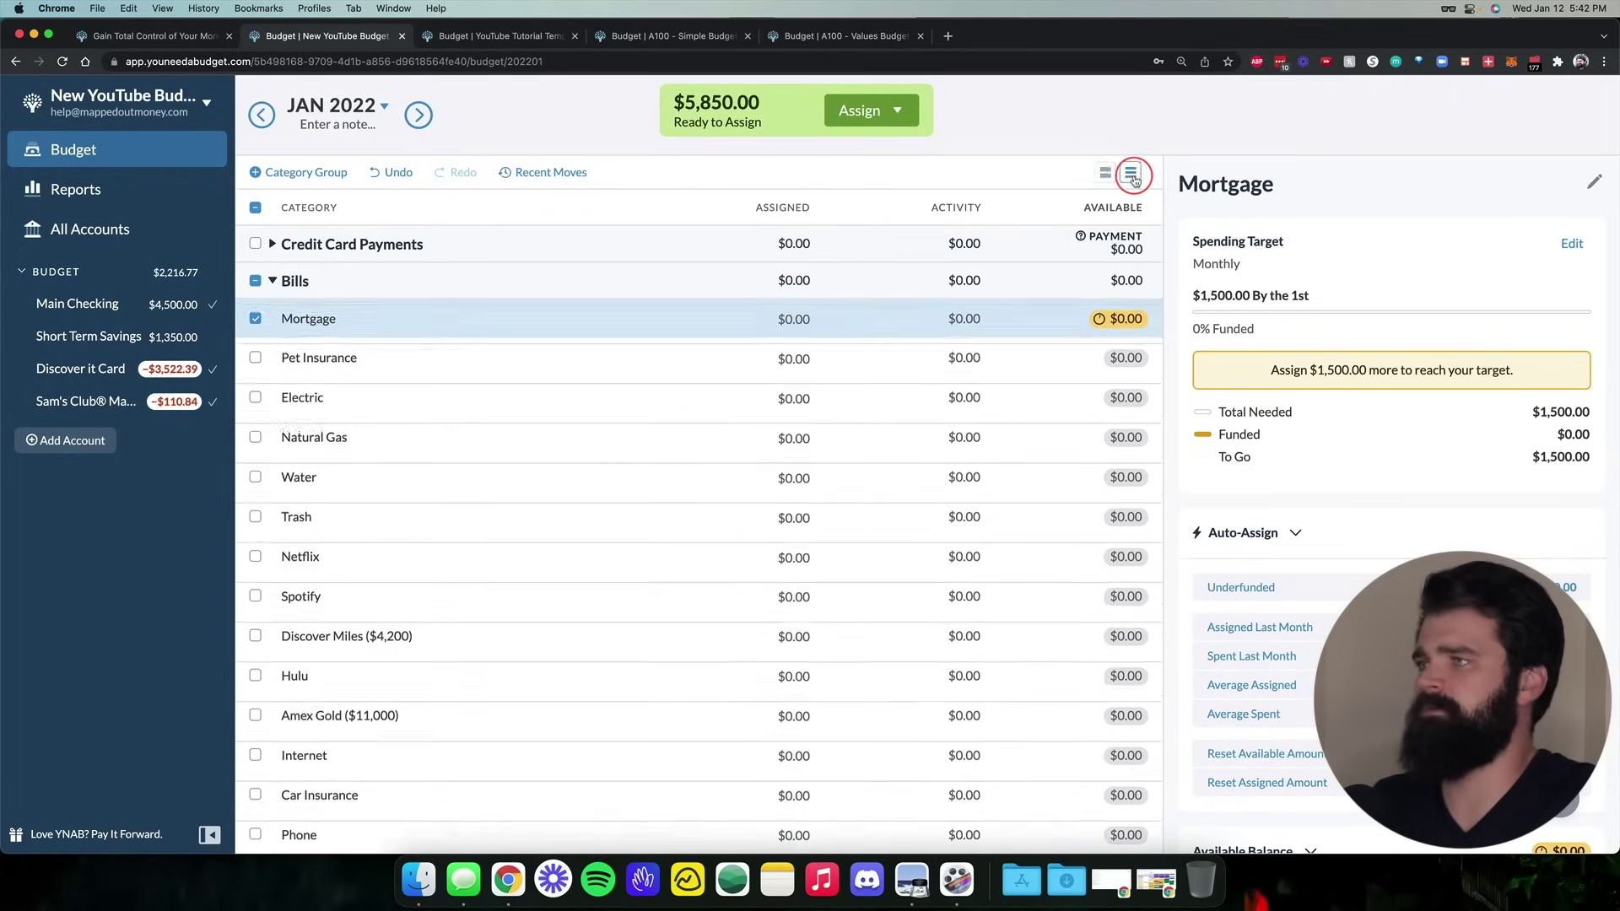
click(1132, 177)
click(1104, 175)
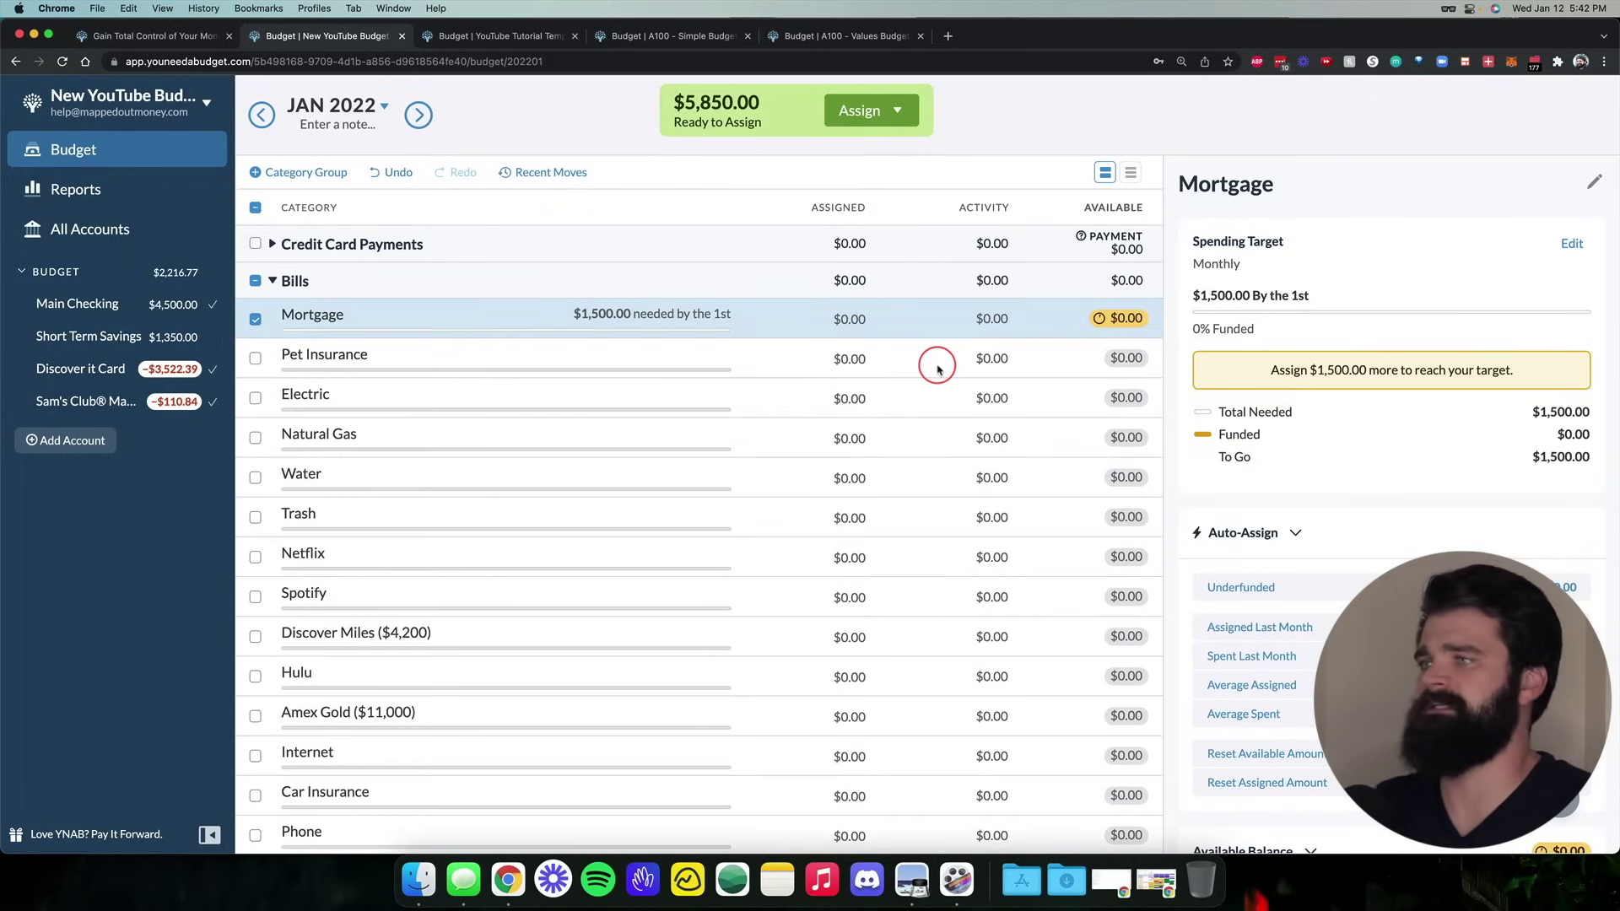
Create a monthly Needed For Spending target of $61 due by the 2nd for the Pet Insurance category
click(931, 368)
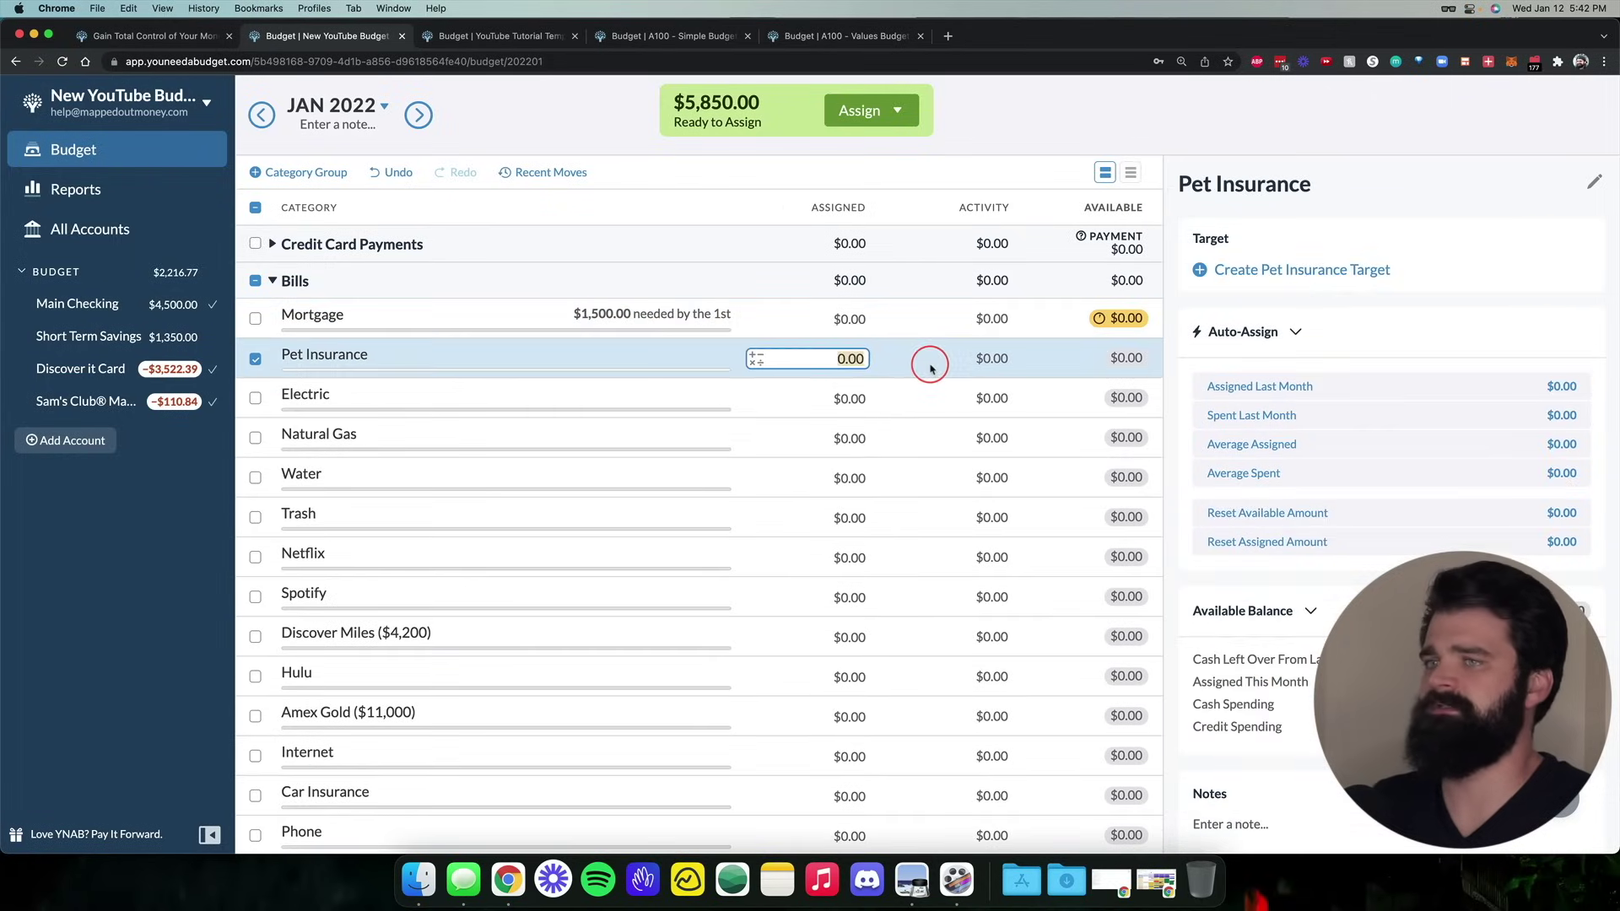
click(1324, 267)
text(61)
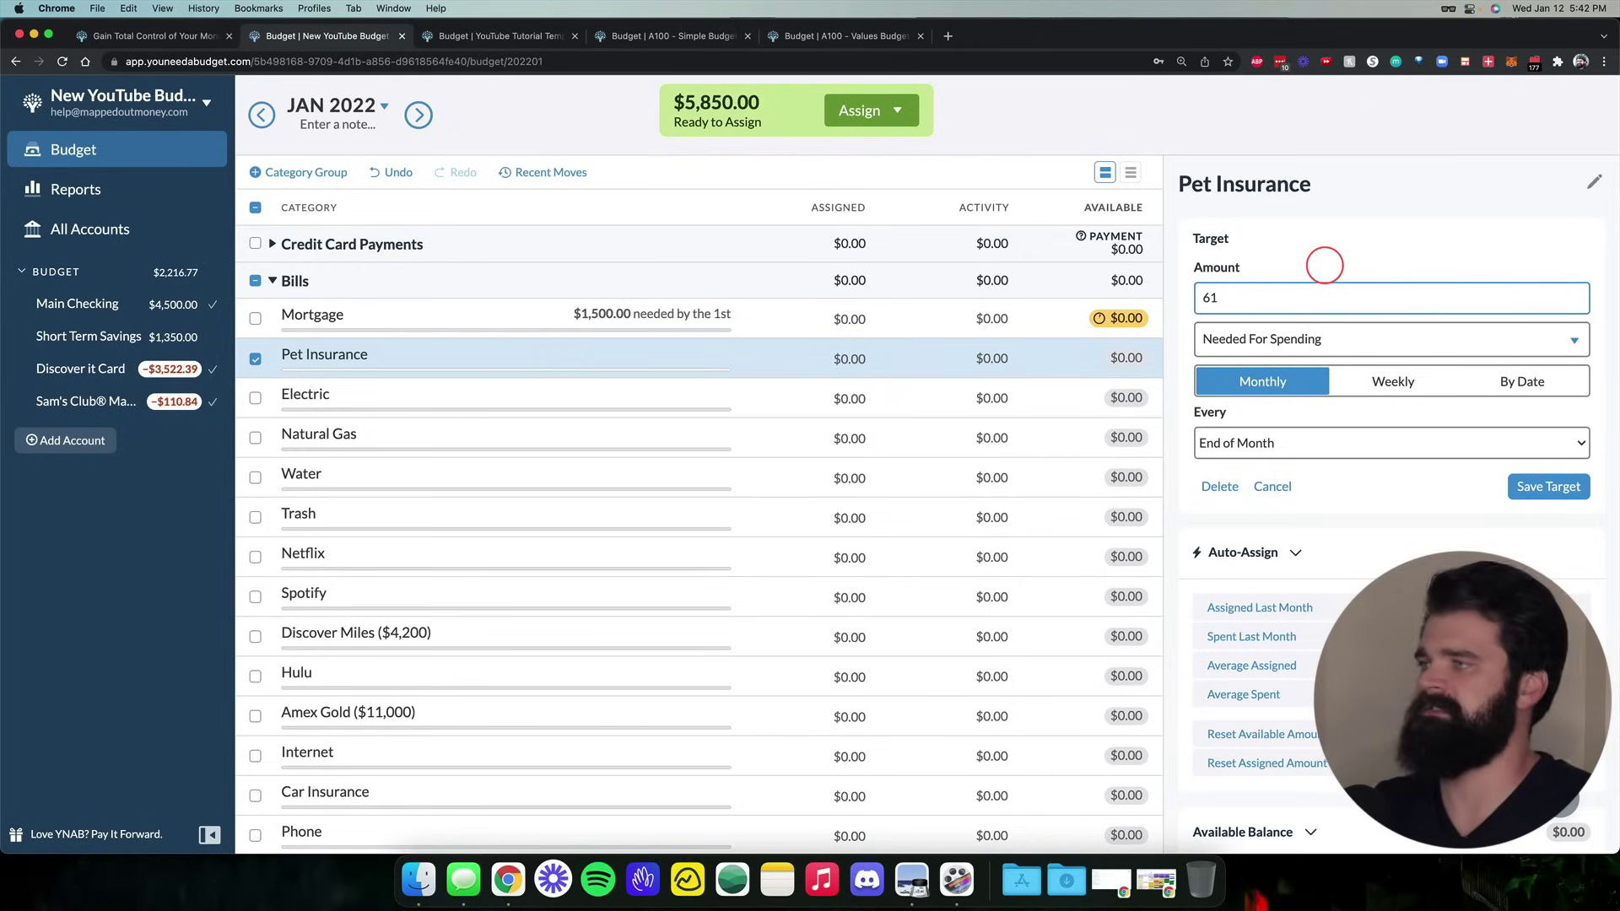
click(1388, 444)
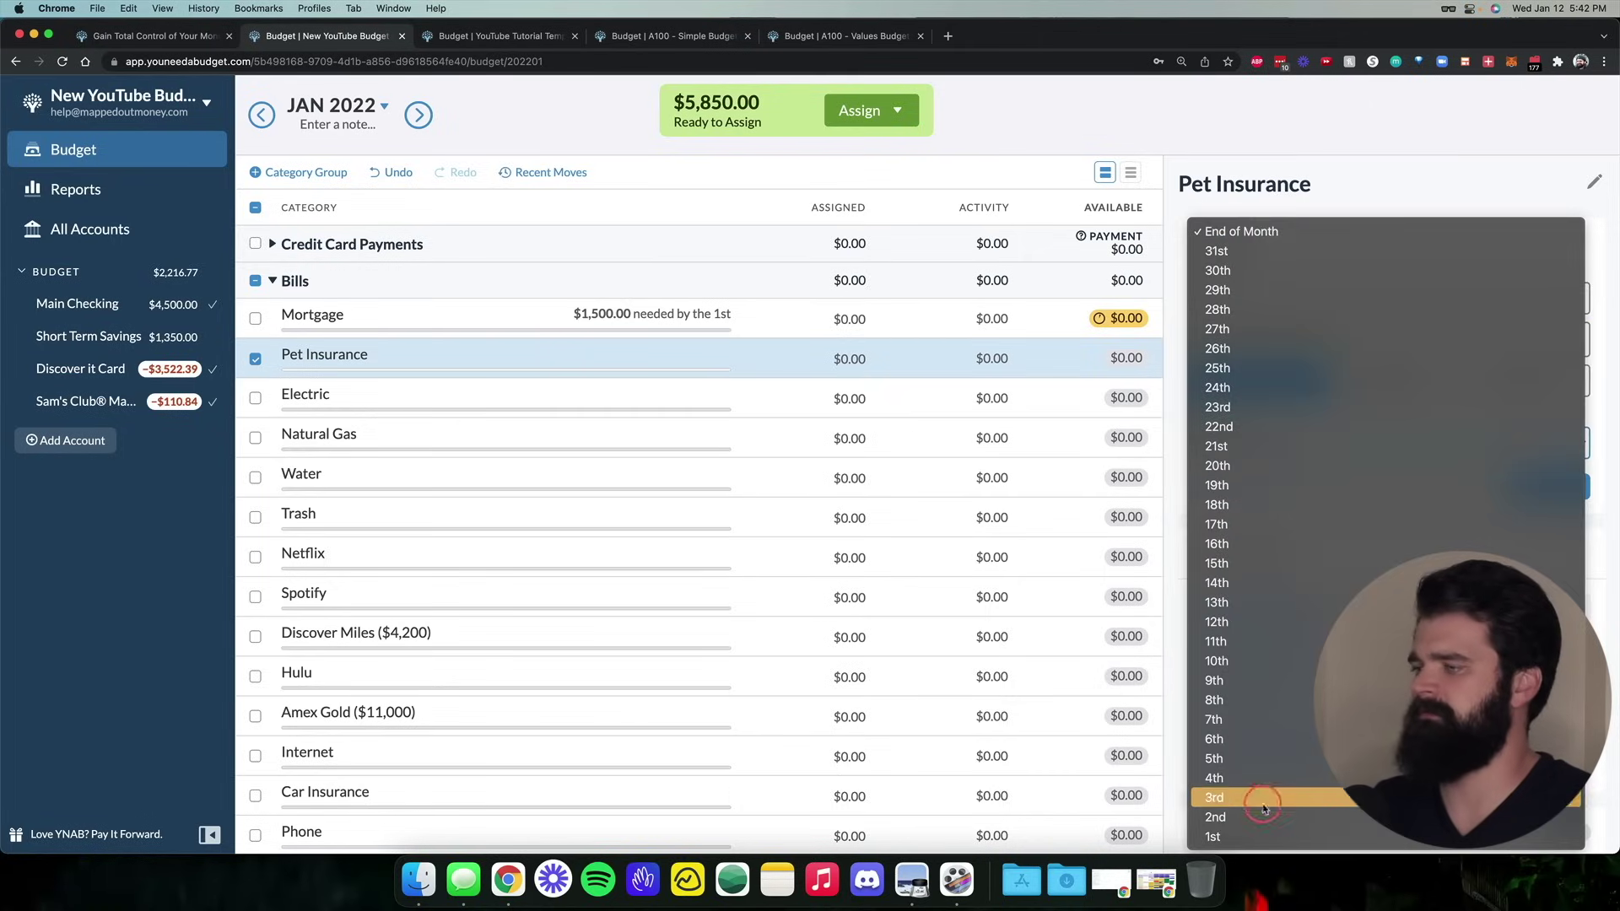
click(1350, 817)
click(1560, 504)
click(931, 369)
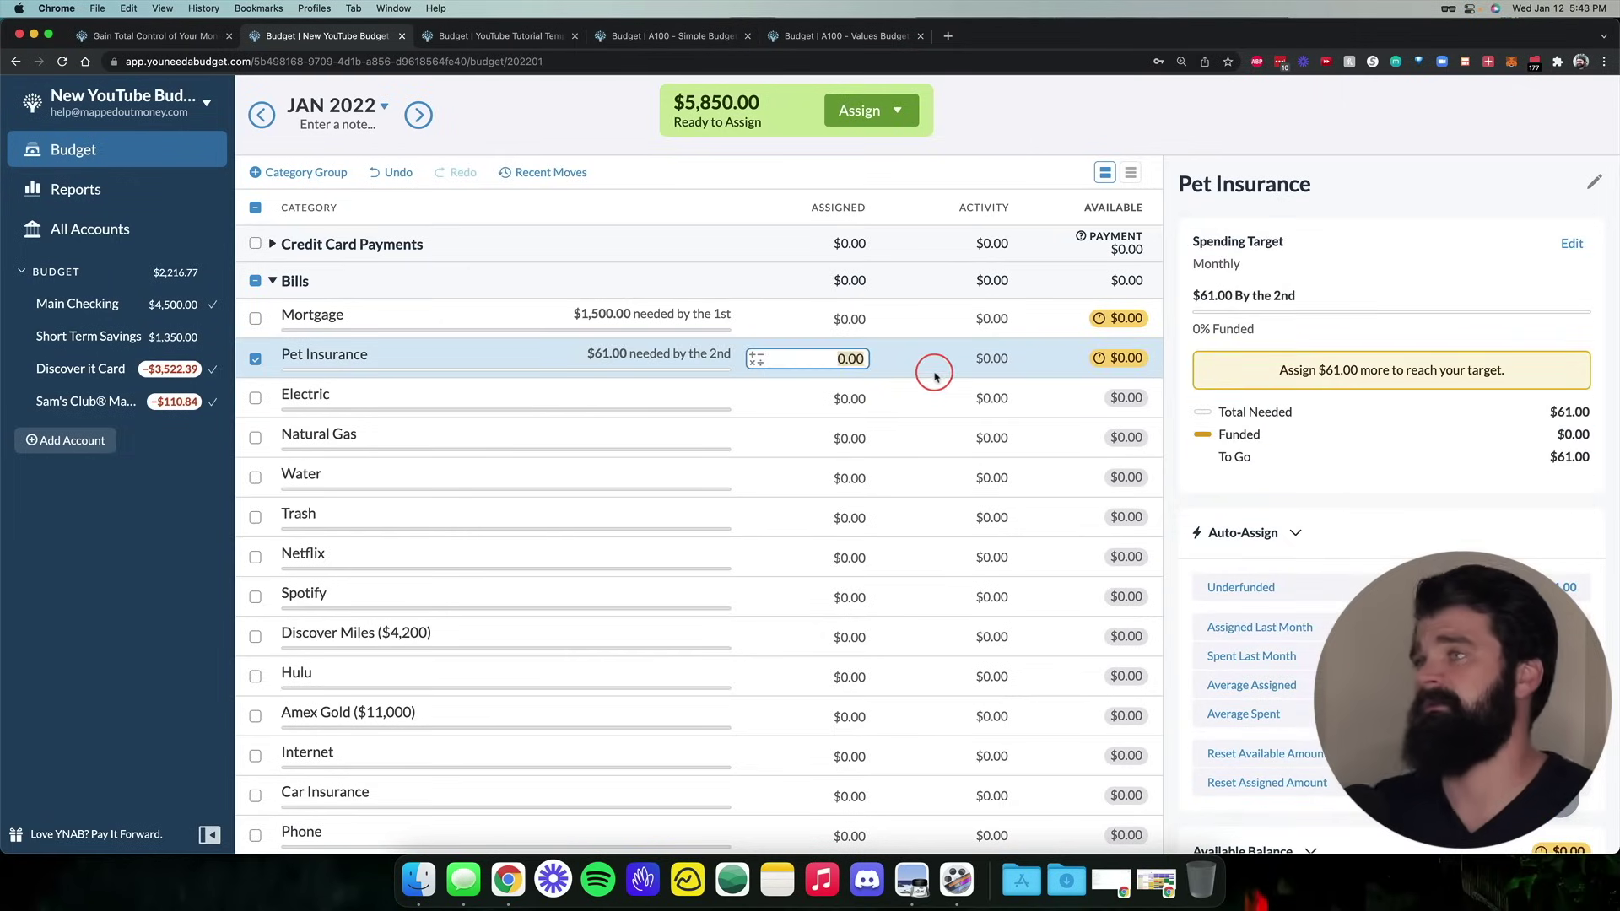
Create a monthly Needed For Spending target of $80 due by the 6th for the Electric category
click(932, 392)
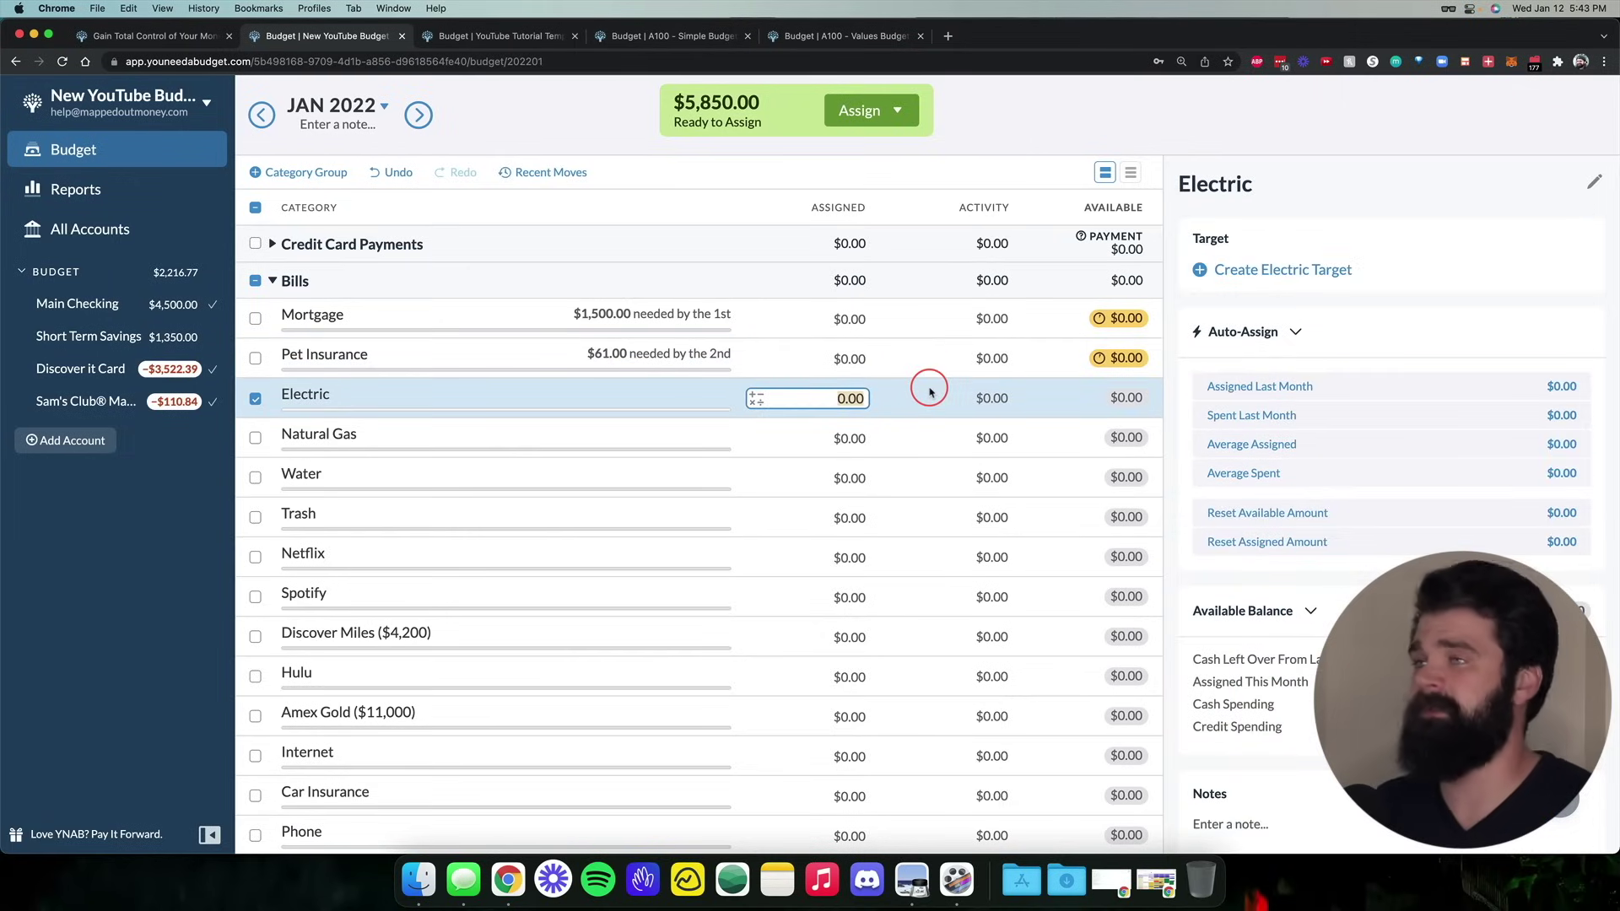
click(1270, 272)
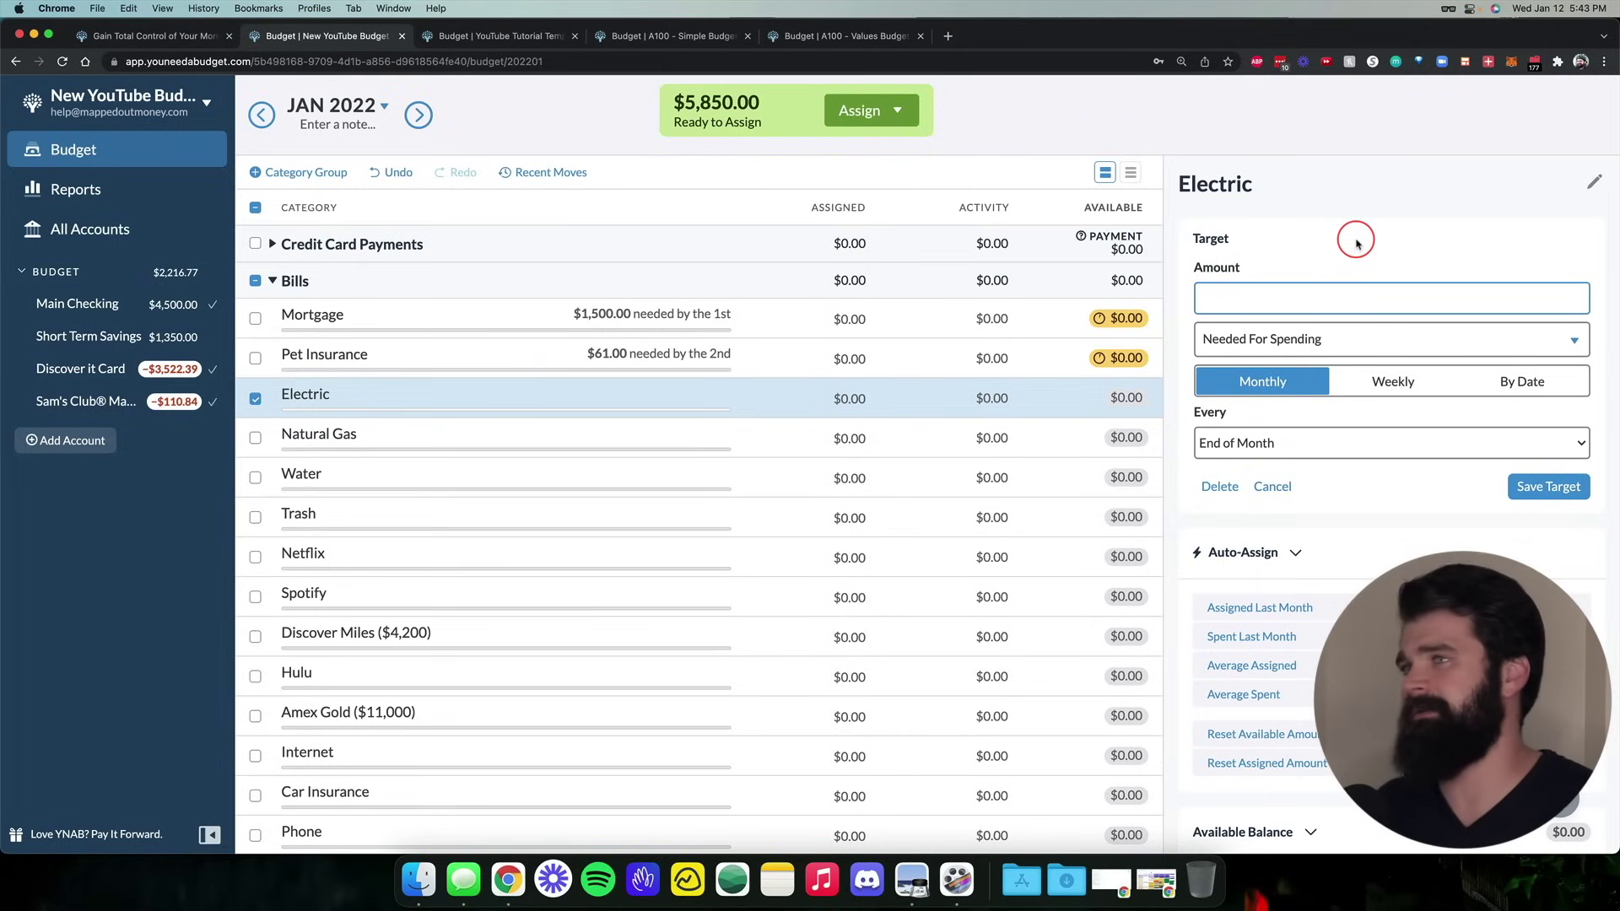
text(80)
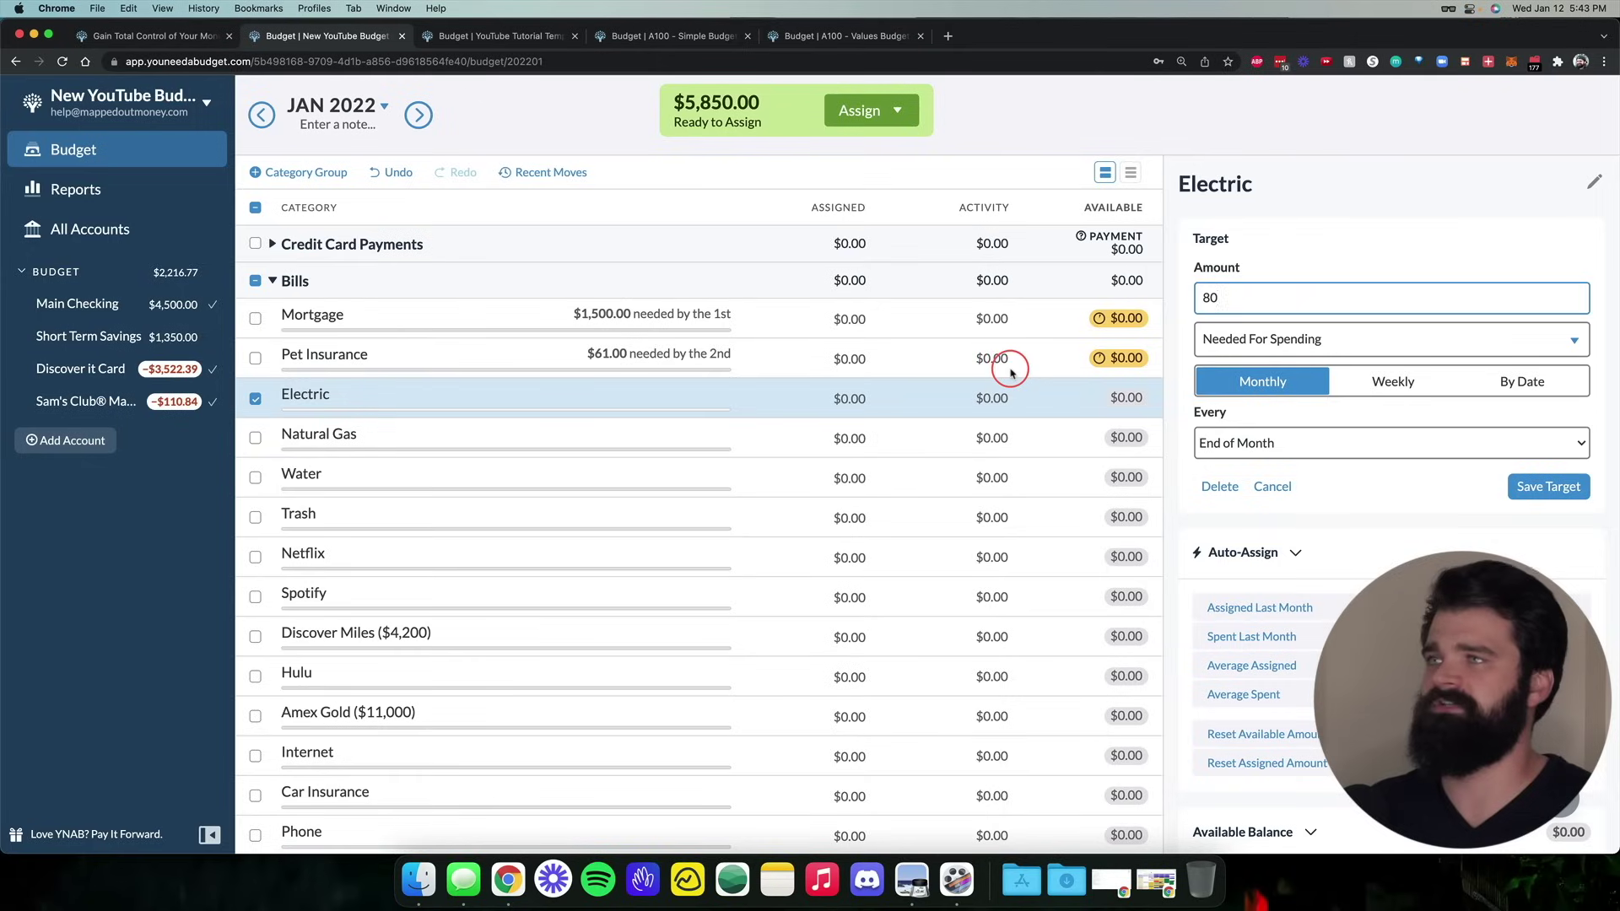
click(1317, 444)
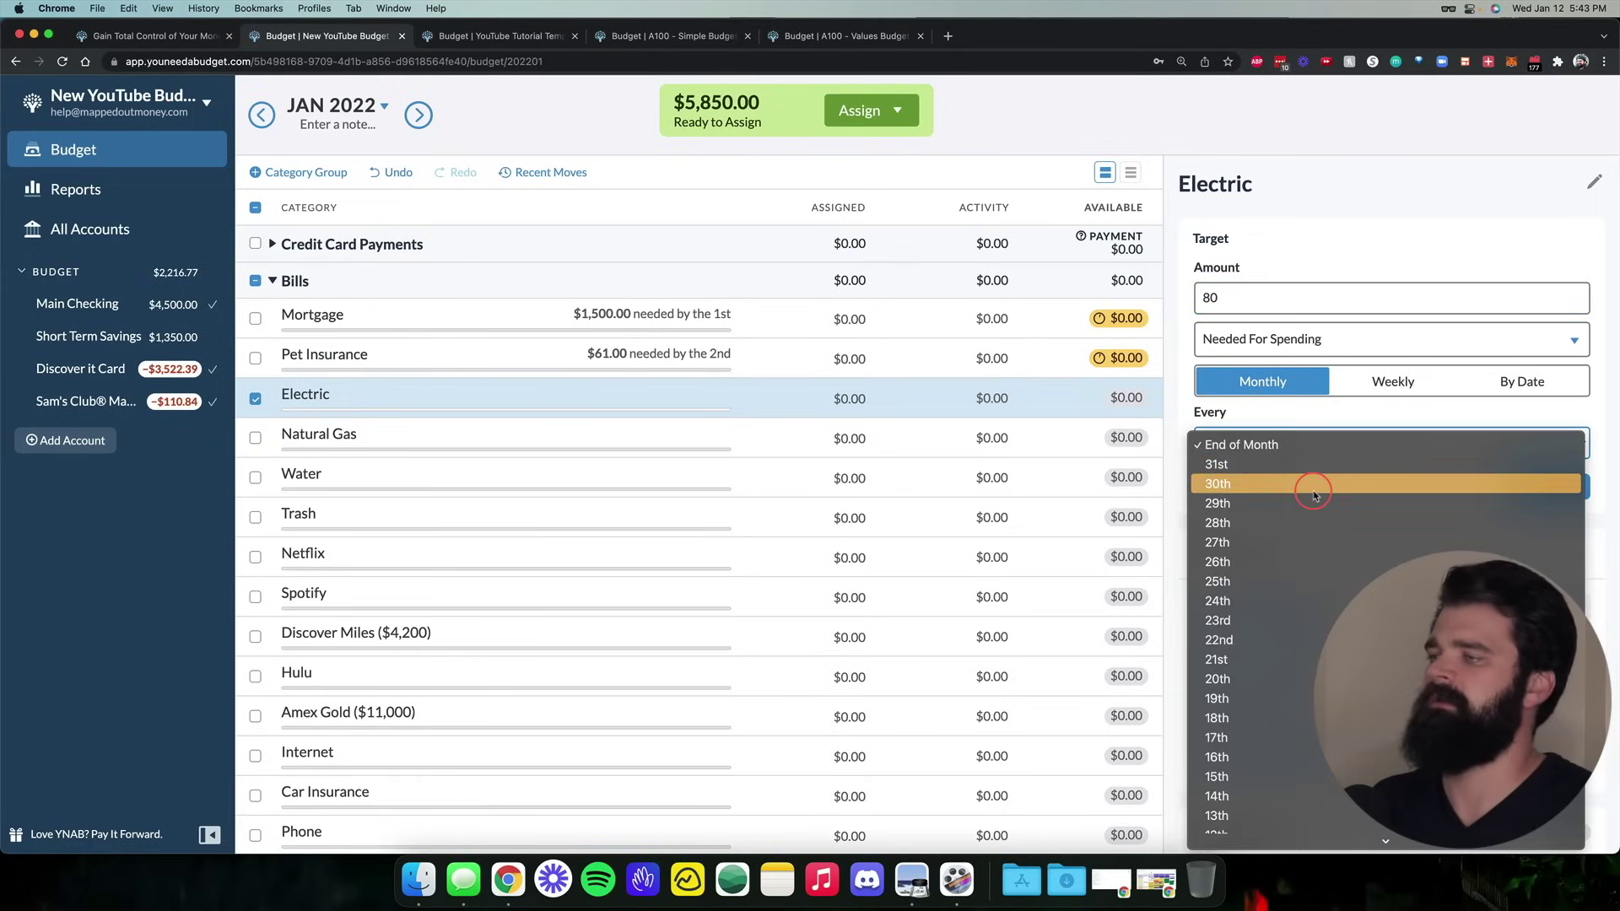
scroll(1313, 473, down, 5)
click(1257, 739)
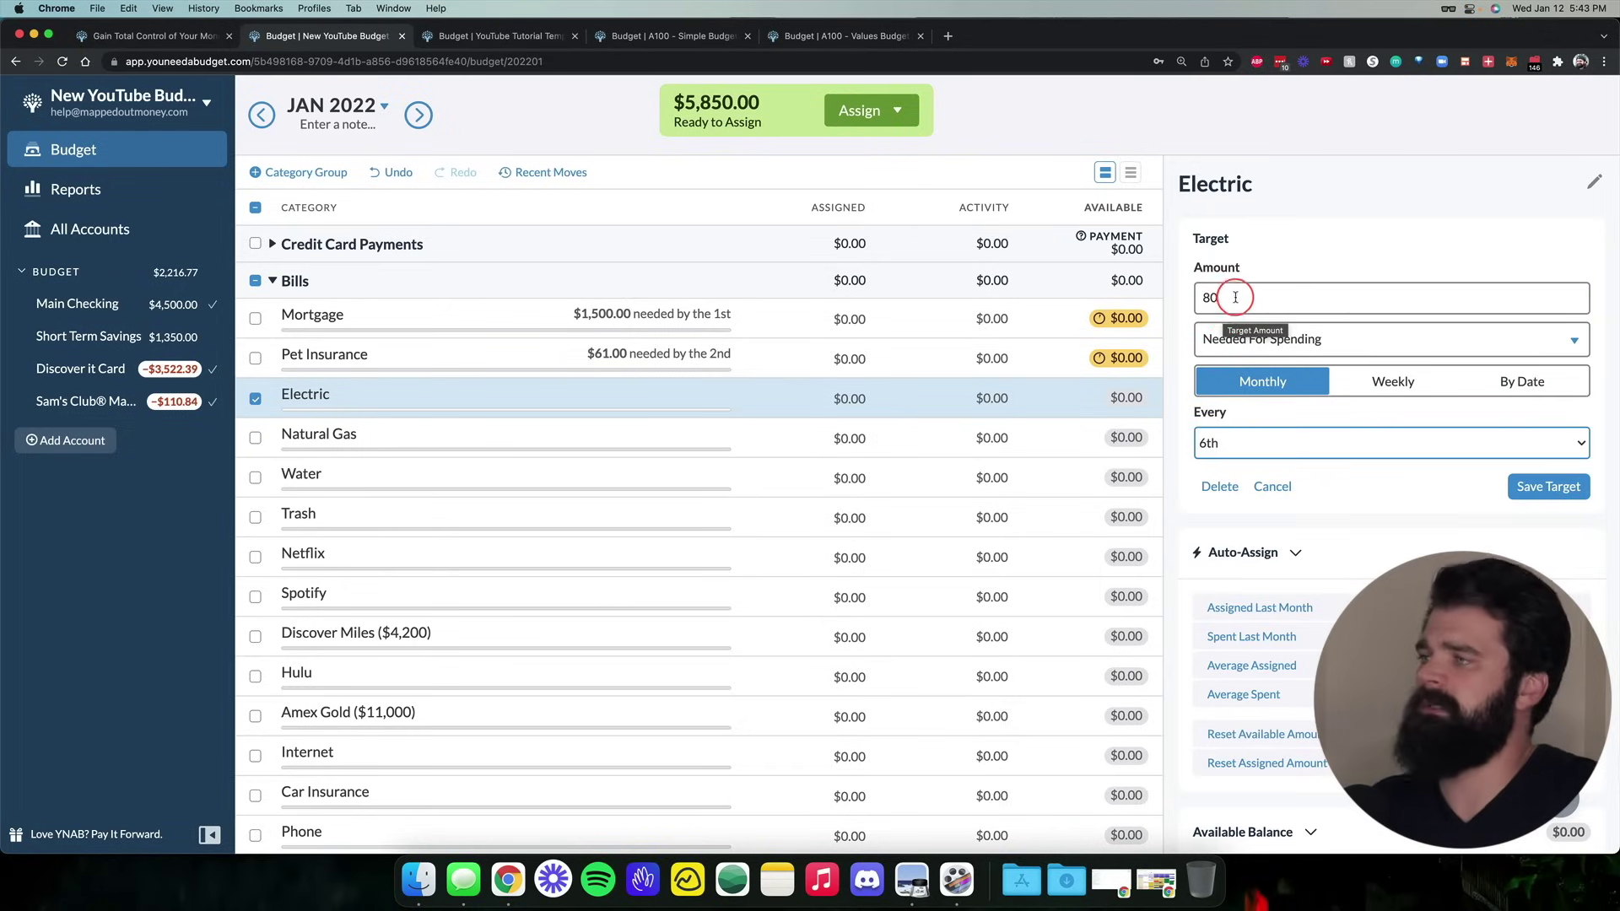
click(1199, 292)
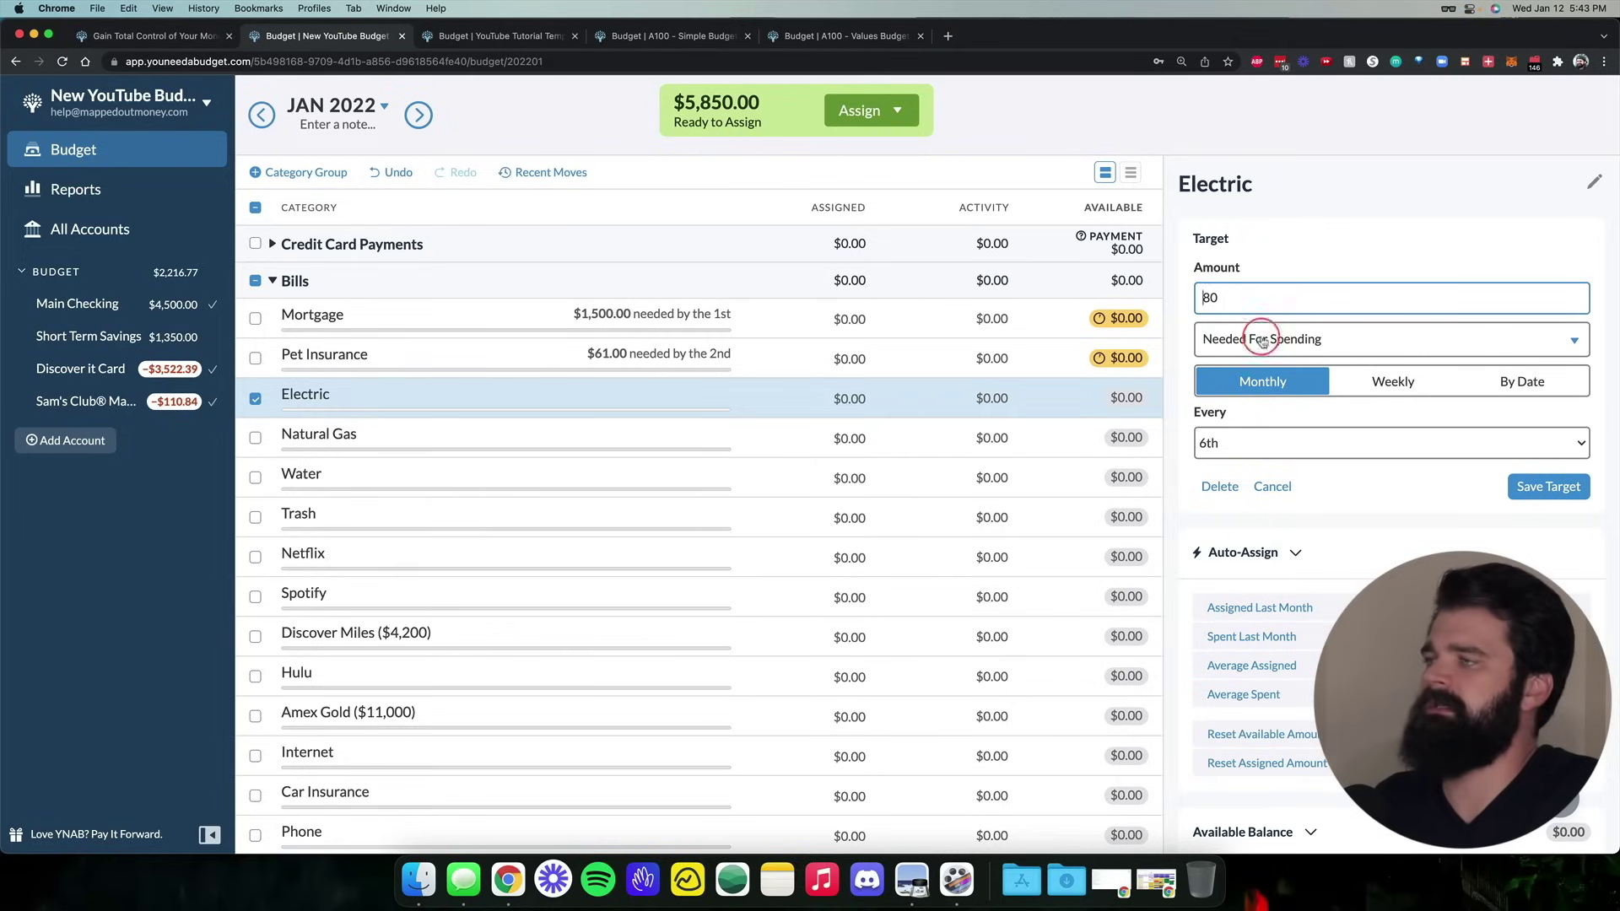
click(1565, 488)
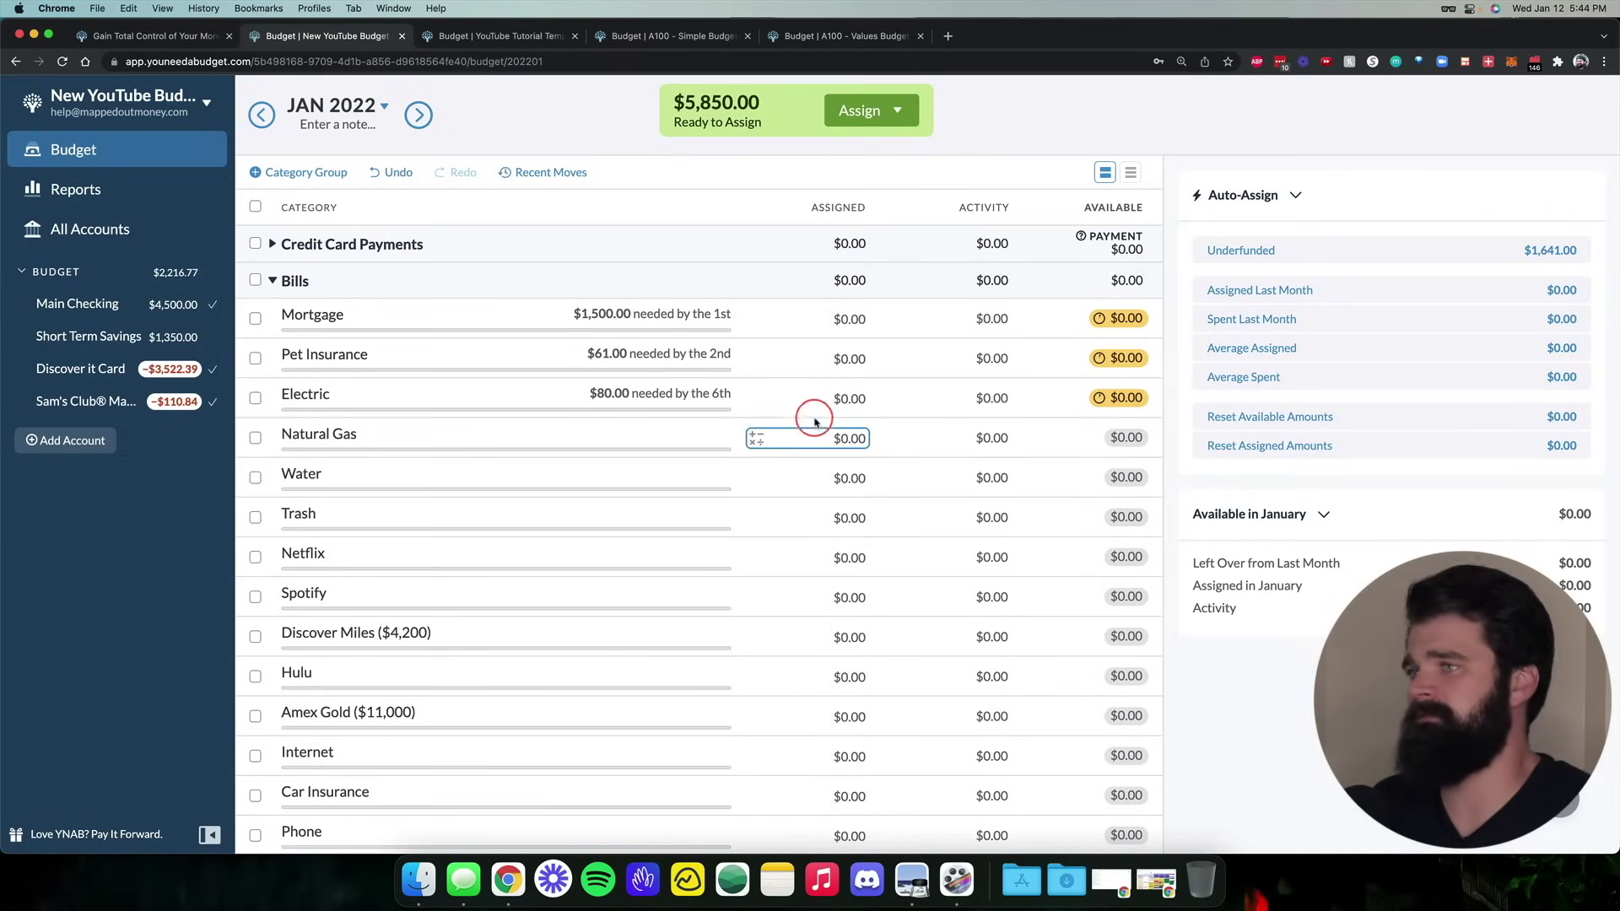
Look up the target types offered for the Eating Out / Takeout category in the Fun Spending group
click(272, 281)
click(272, 317)
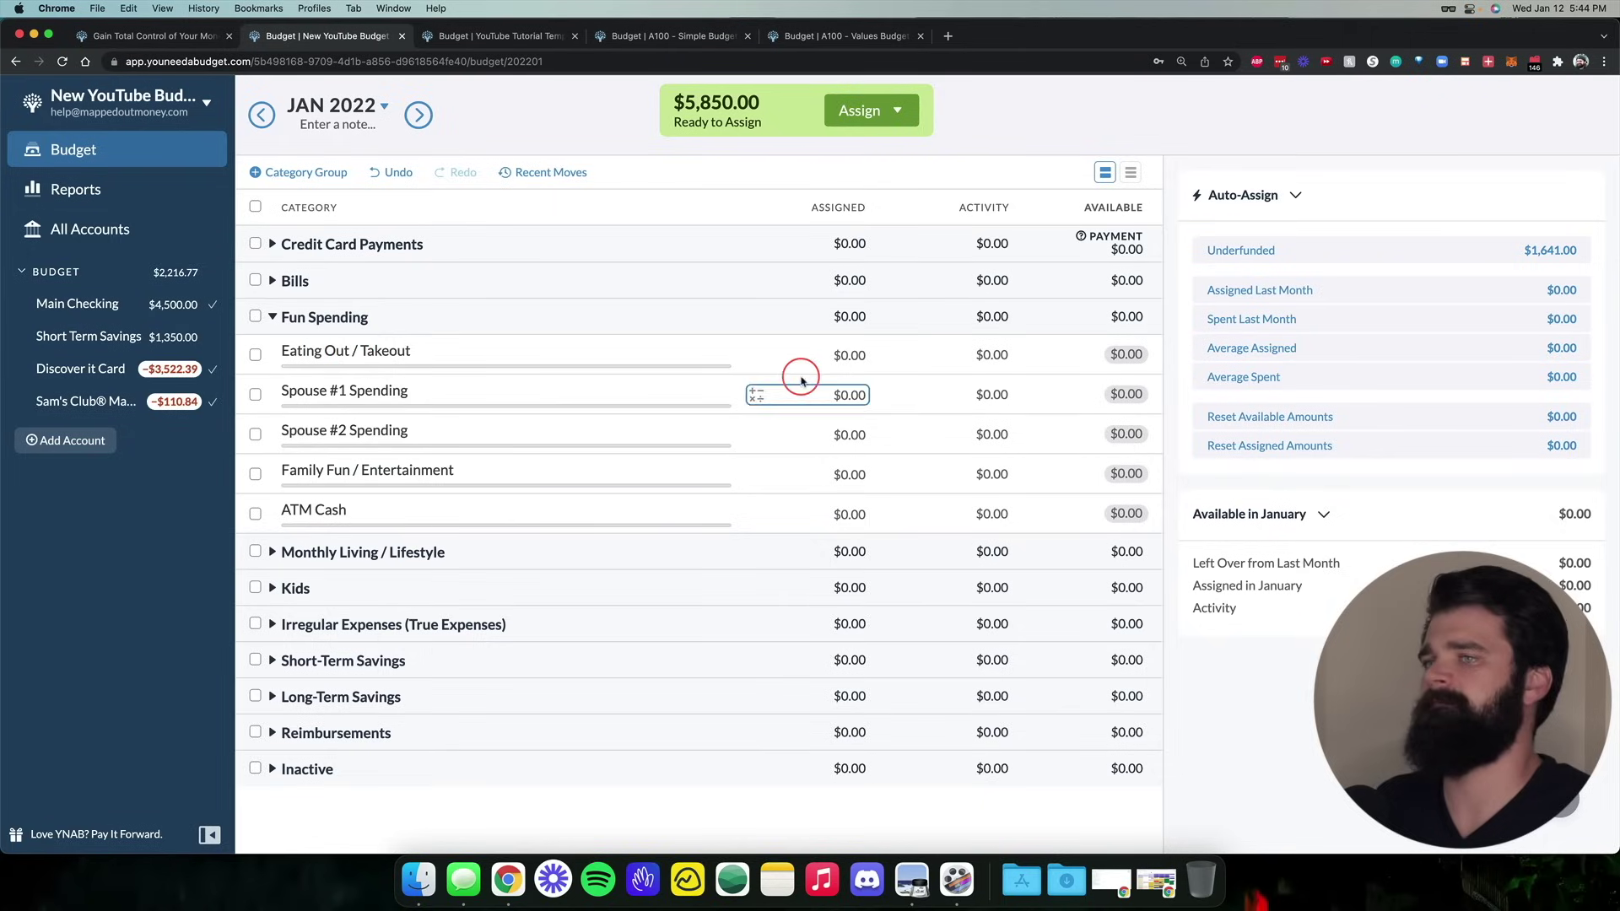
click(920, 363)
click(1260, 266)
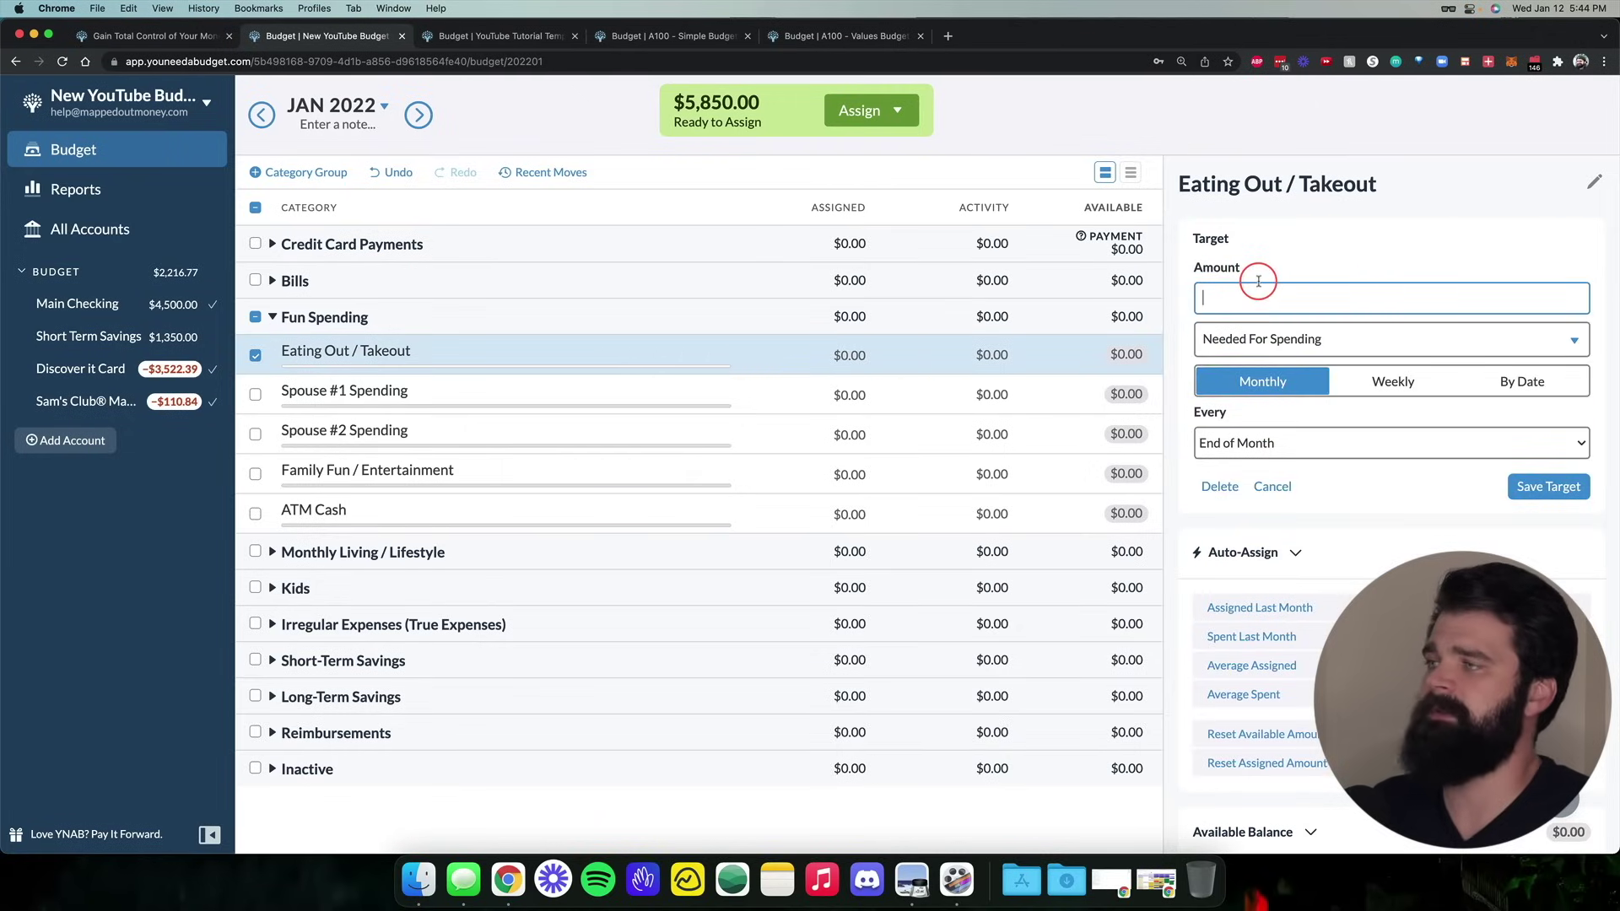
click(1311, 346)
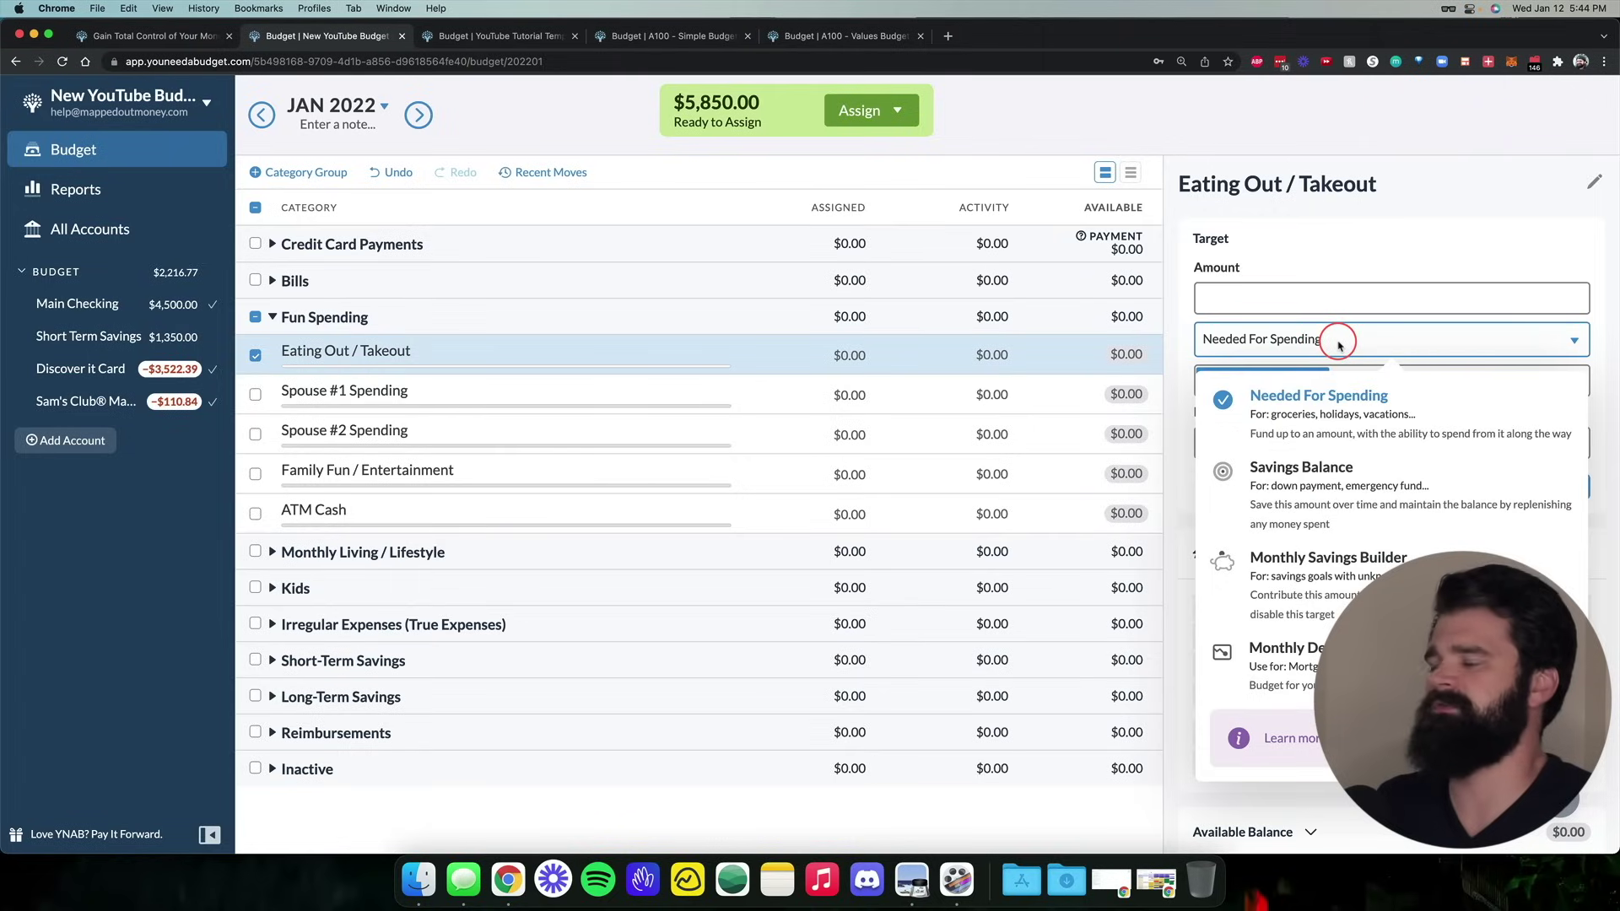
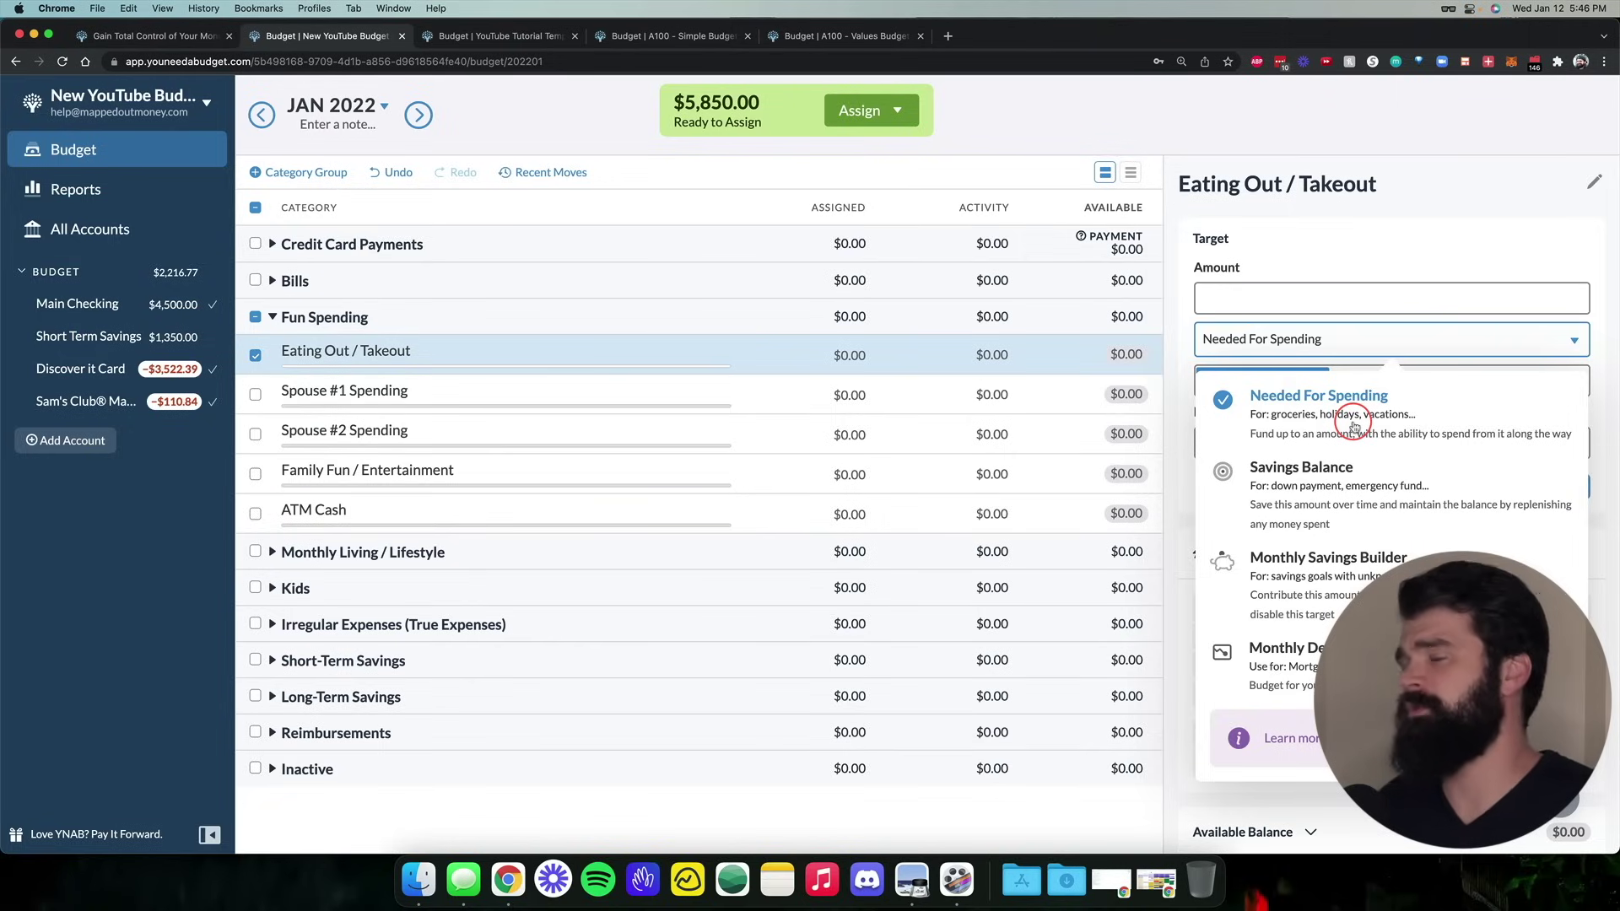
Try out the Monthly Savings Builder target type for Groceries / Household / Big Box Stores without saving a target
click(253, 317)
click(272, 317)
click(273, 354)
click(363, 391)
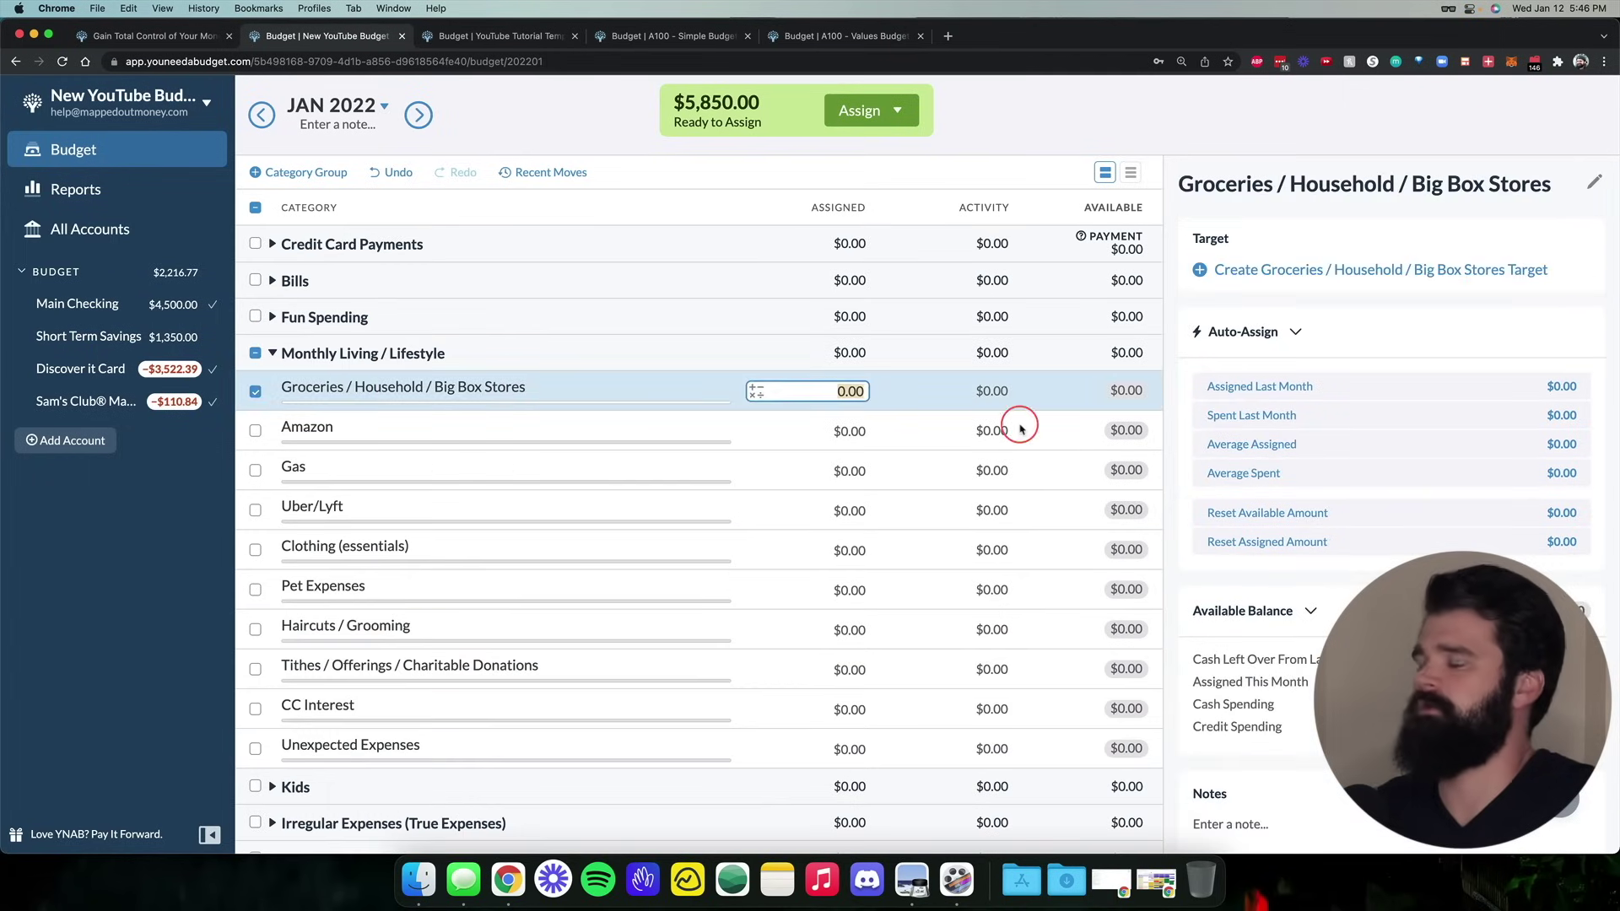
click(1308, 271)
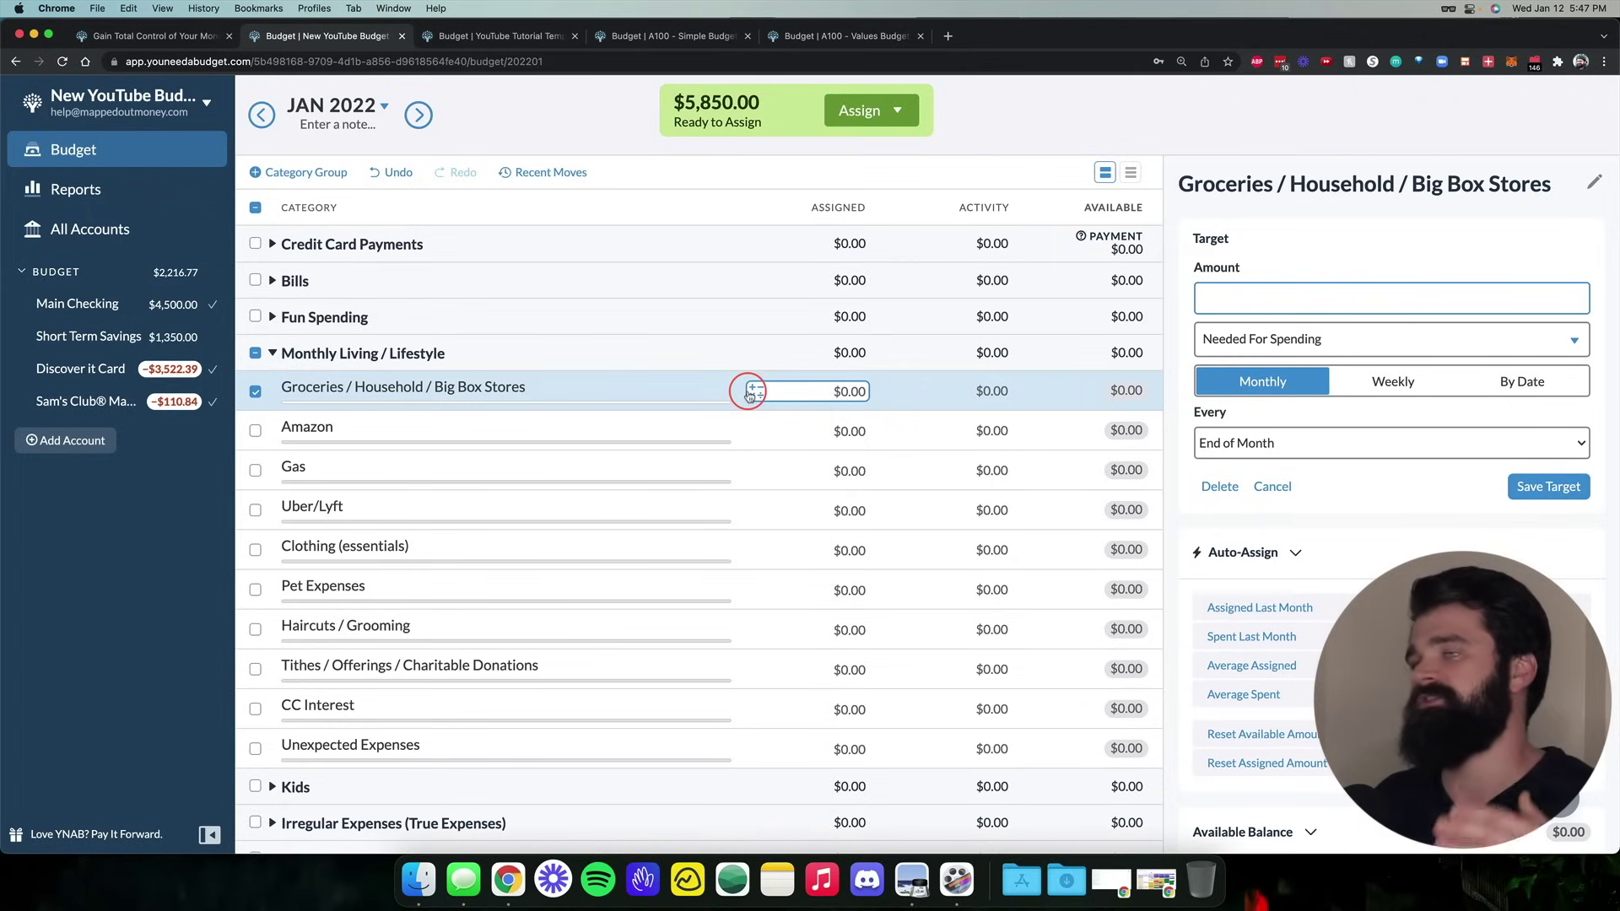
click(1269, 338)
click(1285, 559)
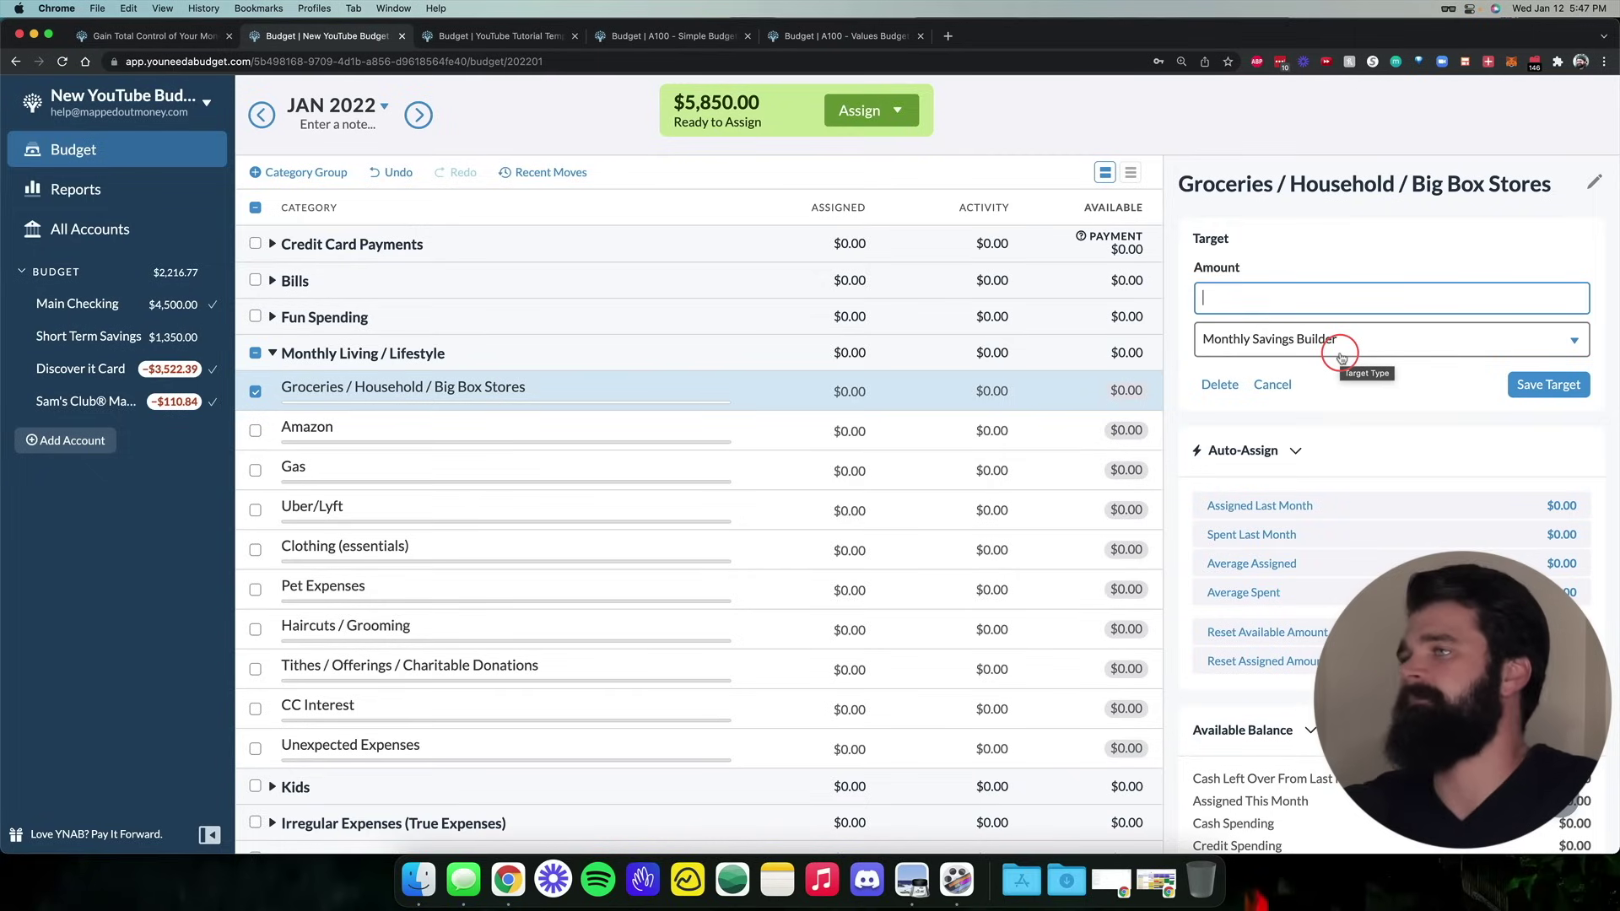
click(256, 388)
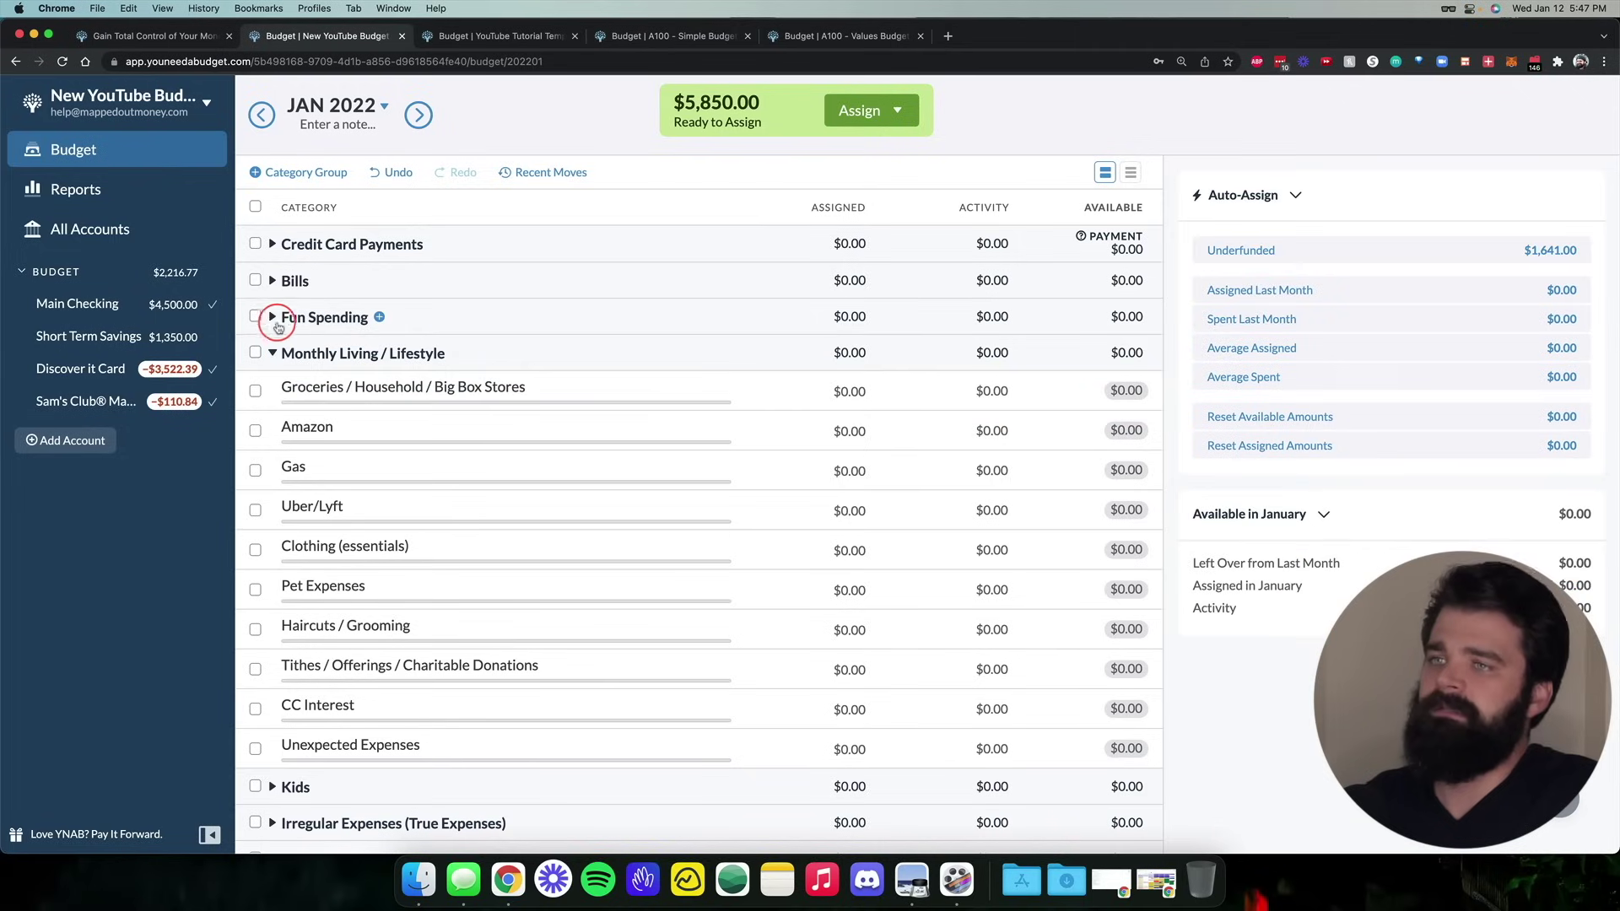
Create a Monthly Savings Builder target of $200 for the Eating Out / Takeout category in Fun Spending
click(285, 325)
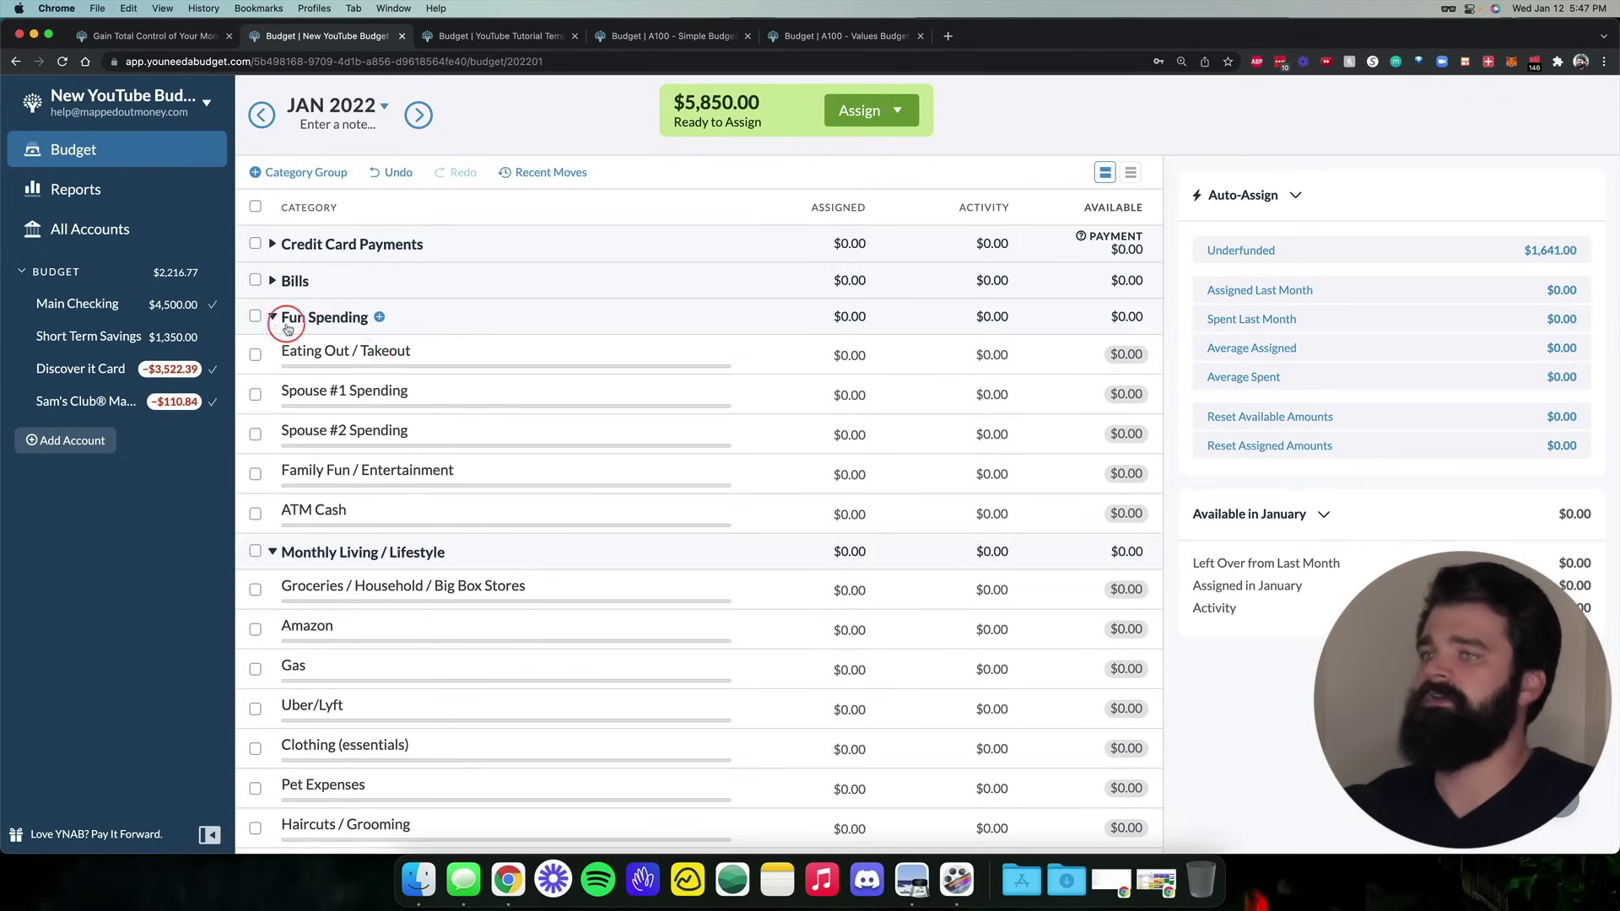
click(712, 362)
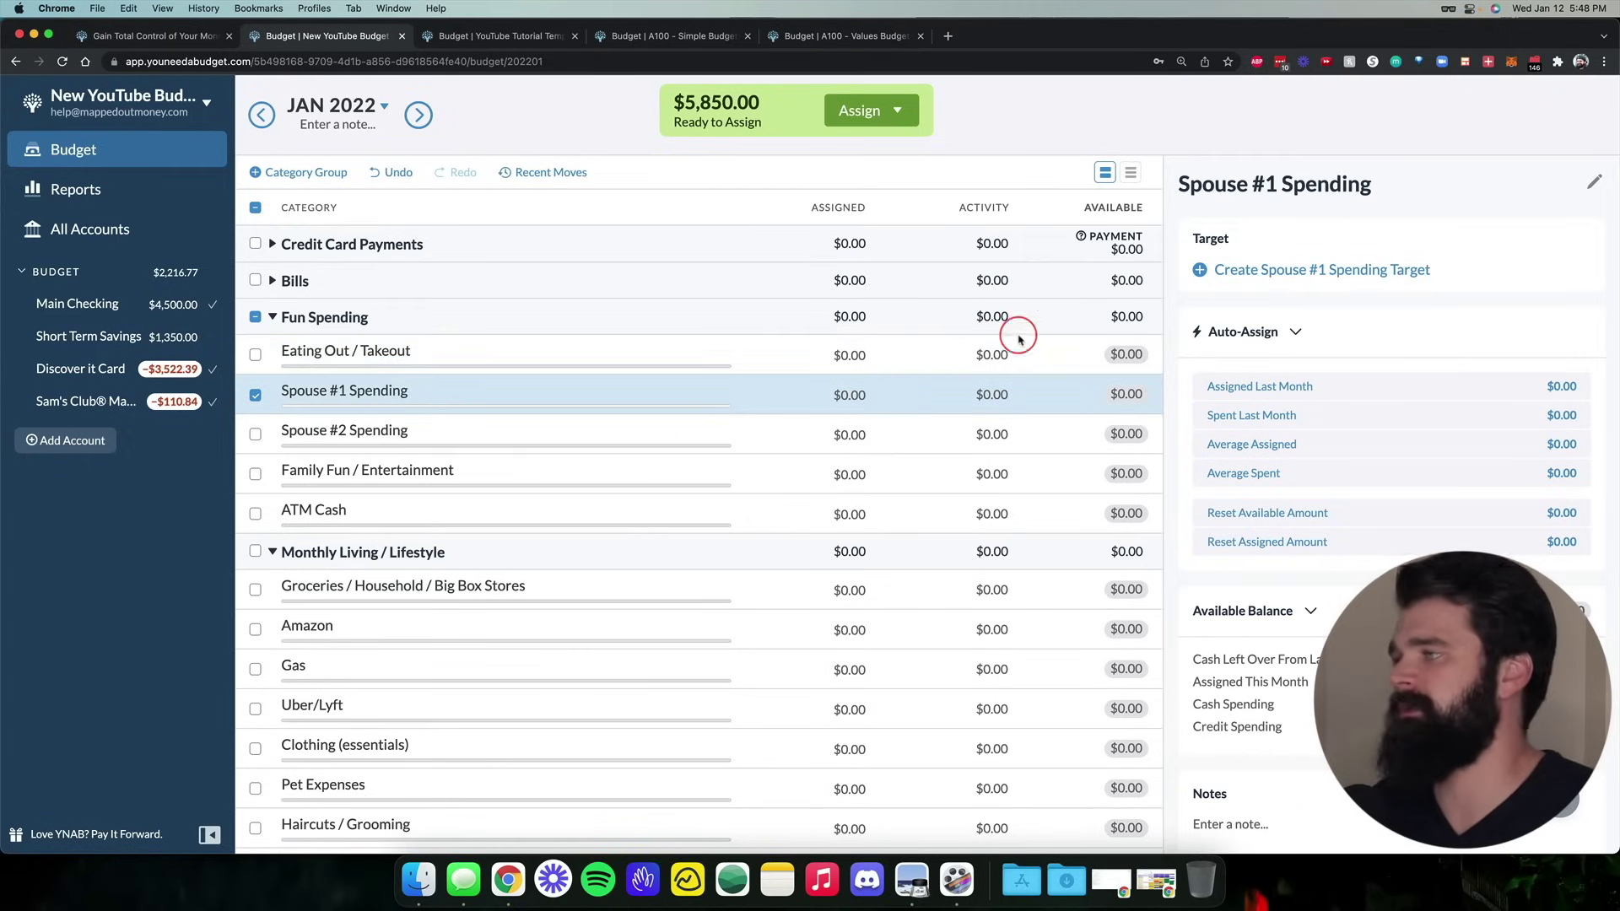
click(1017, 340)
click(1316, 274)
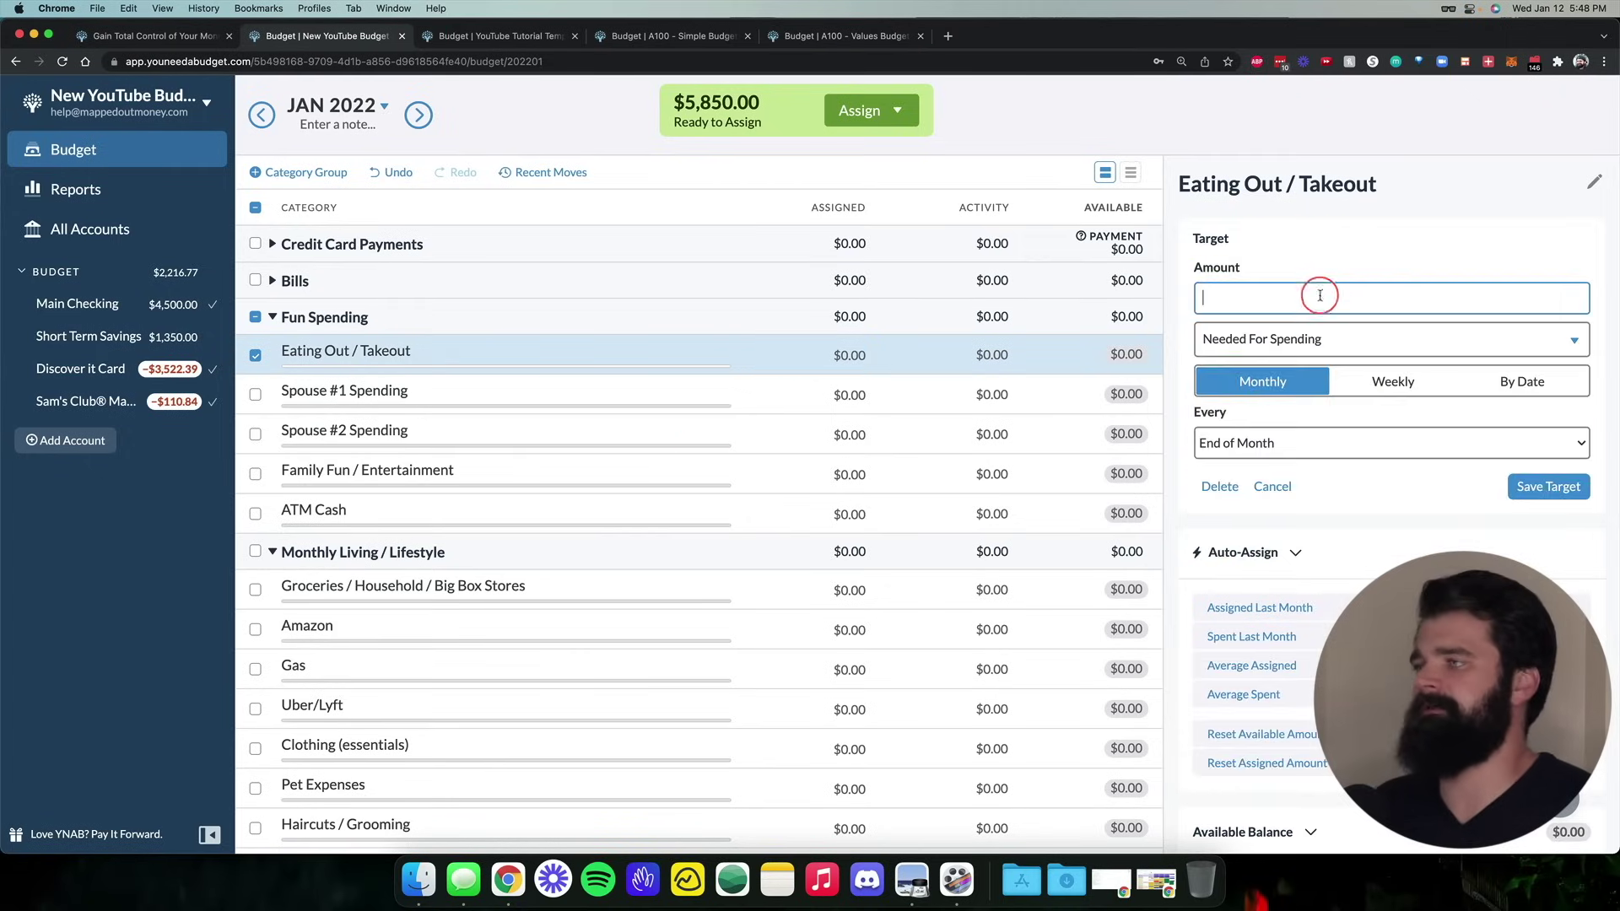
click(1315, 342)
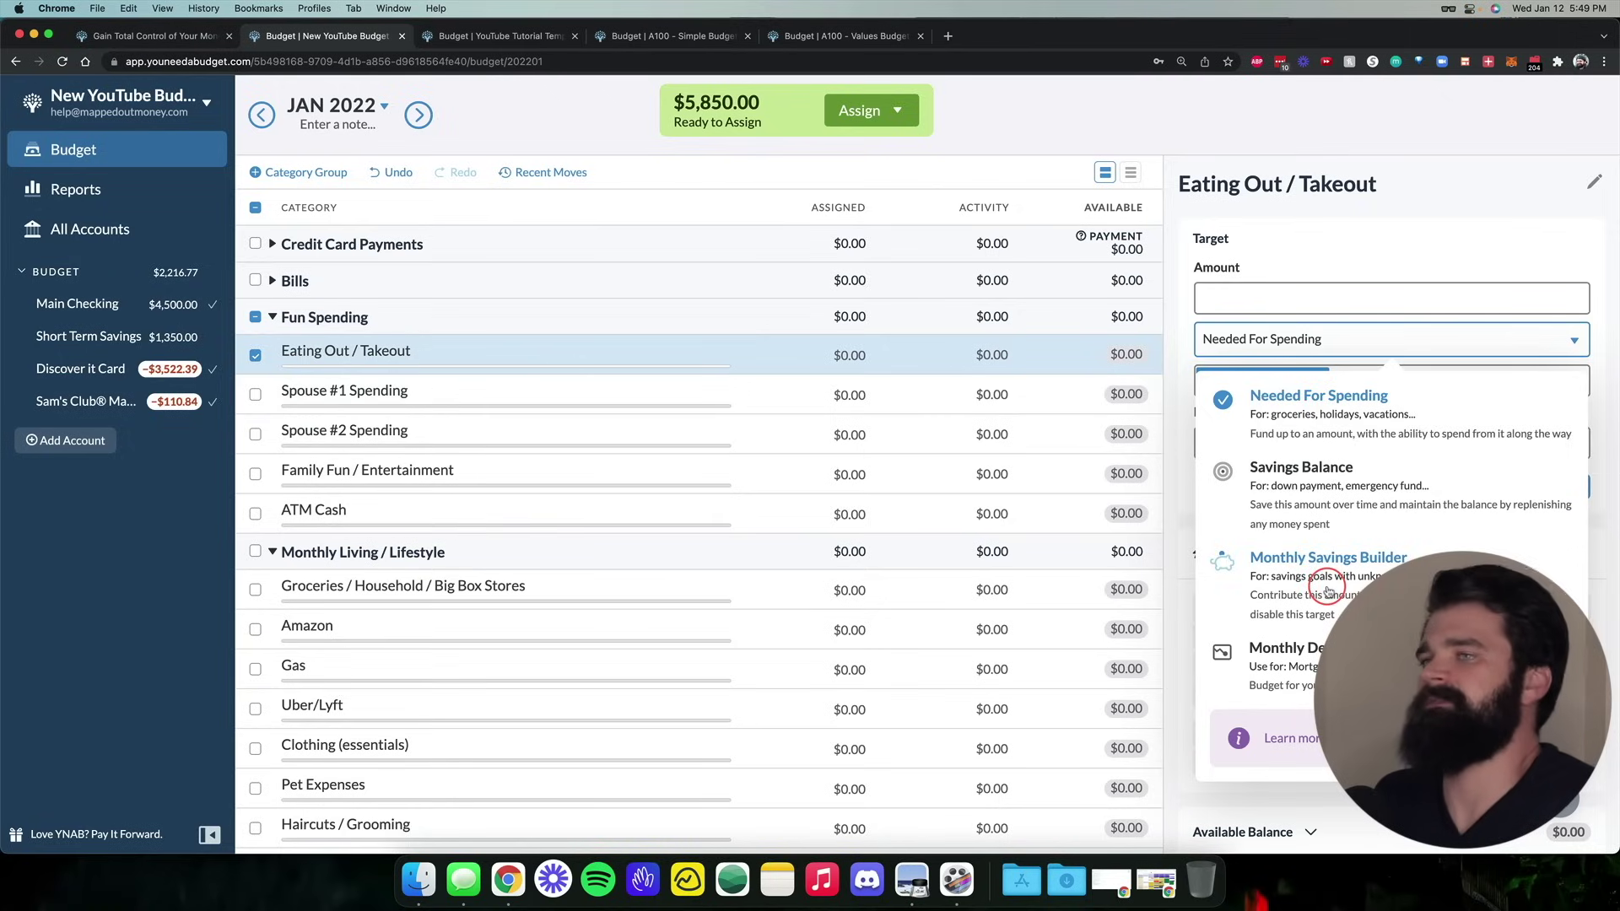
click(1321, 167)
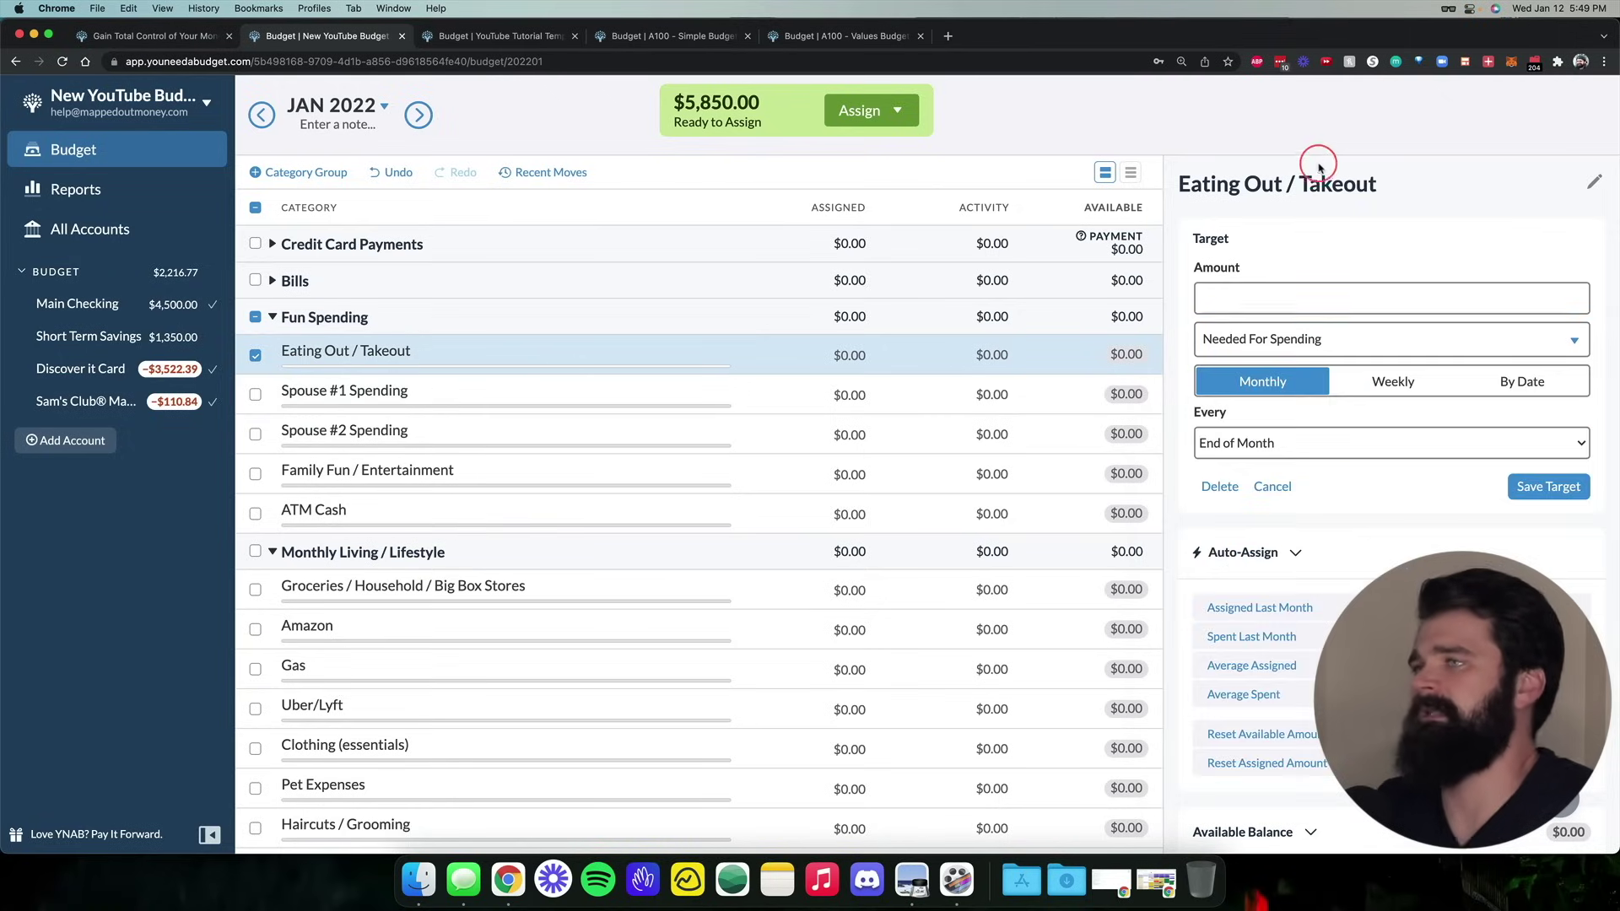
click(685, 360)
click(1373, 304)
text(200)
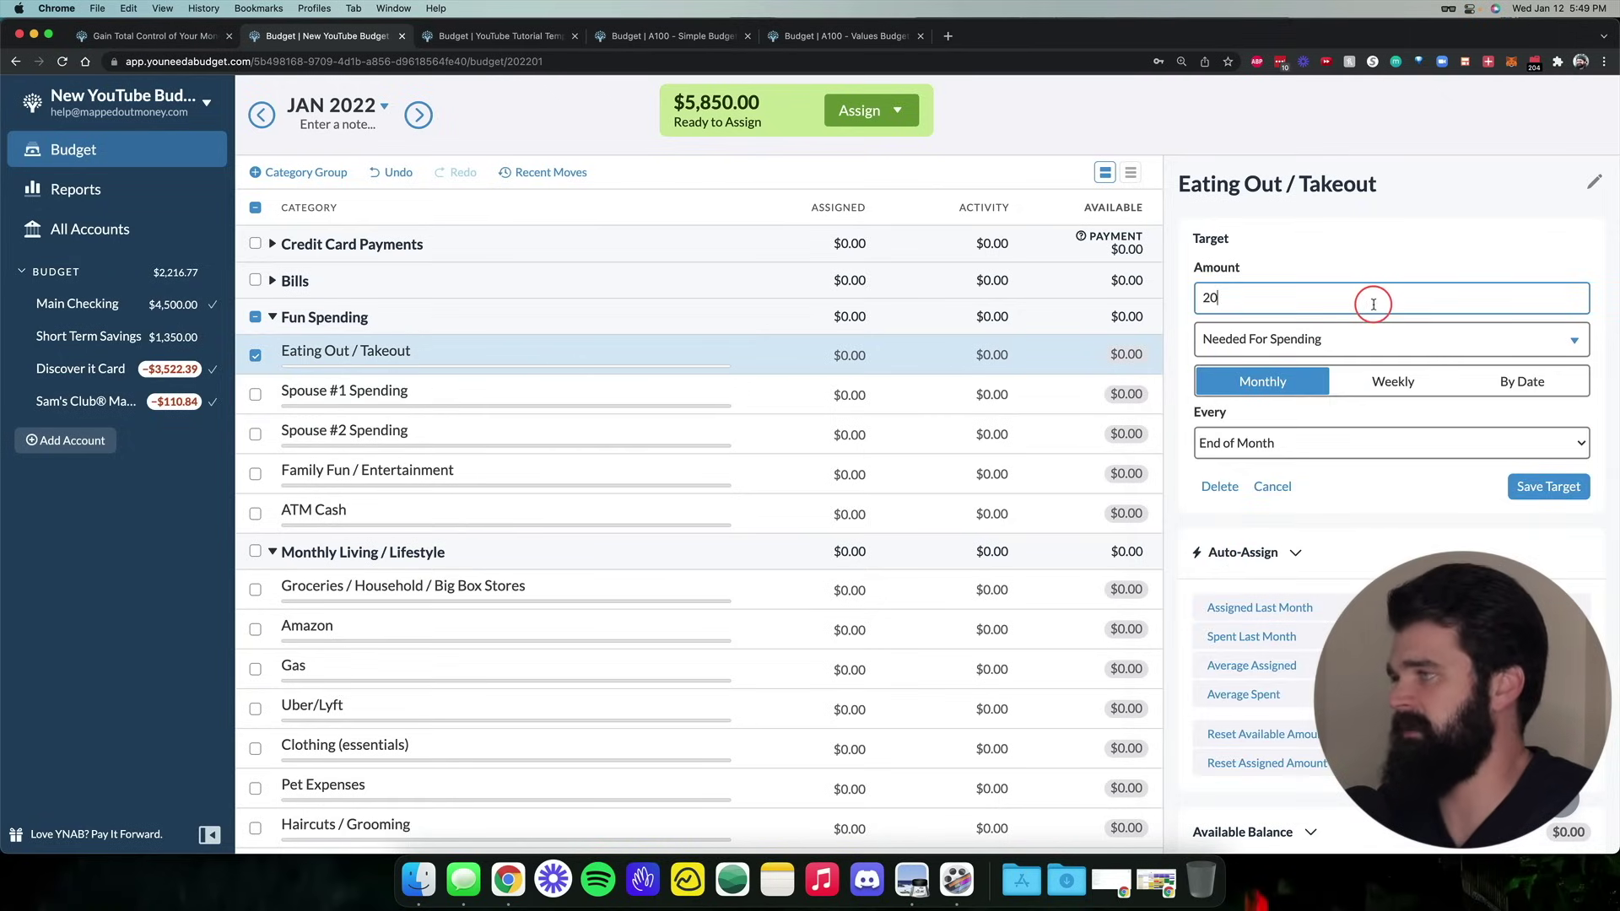
click(1251, 334)
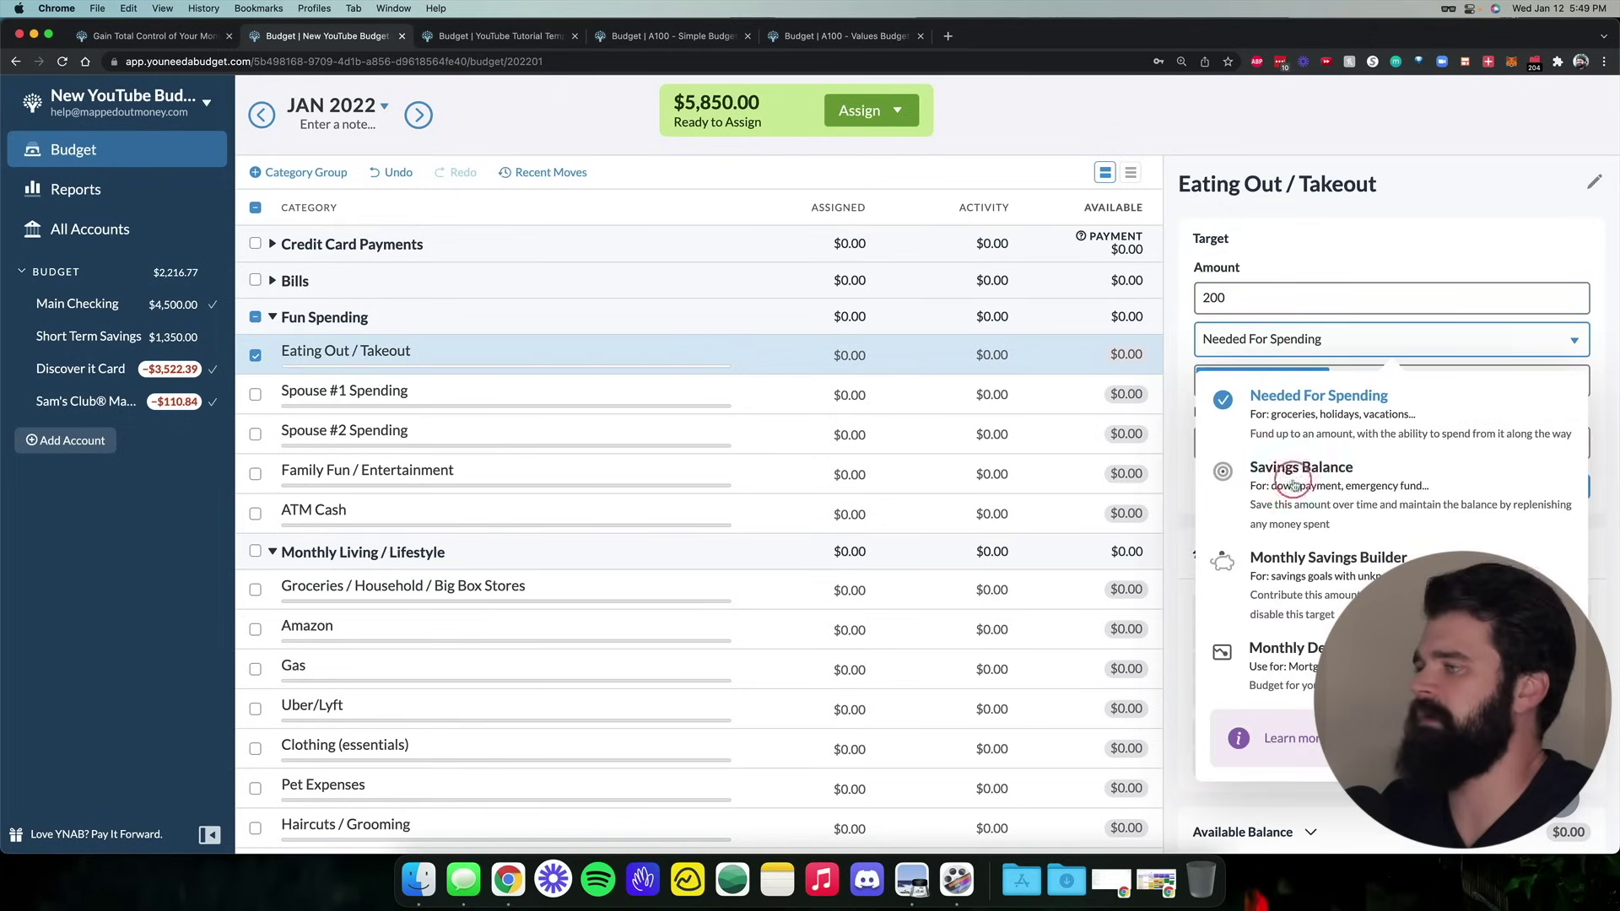
click(1295, 557)
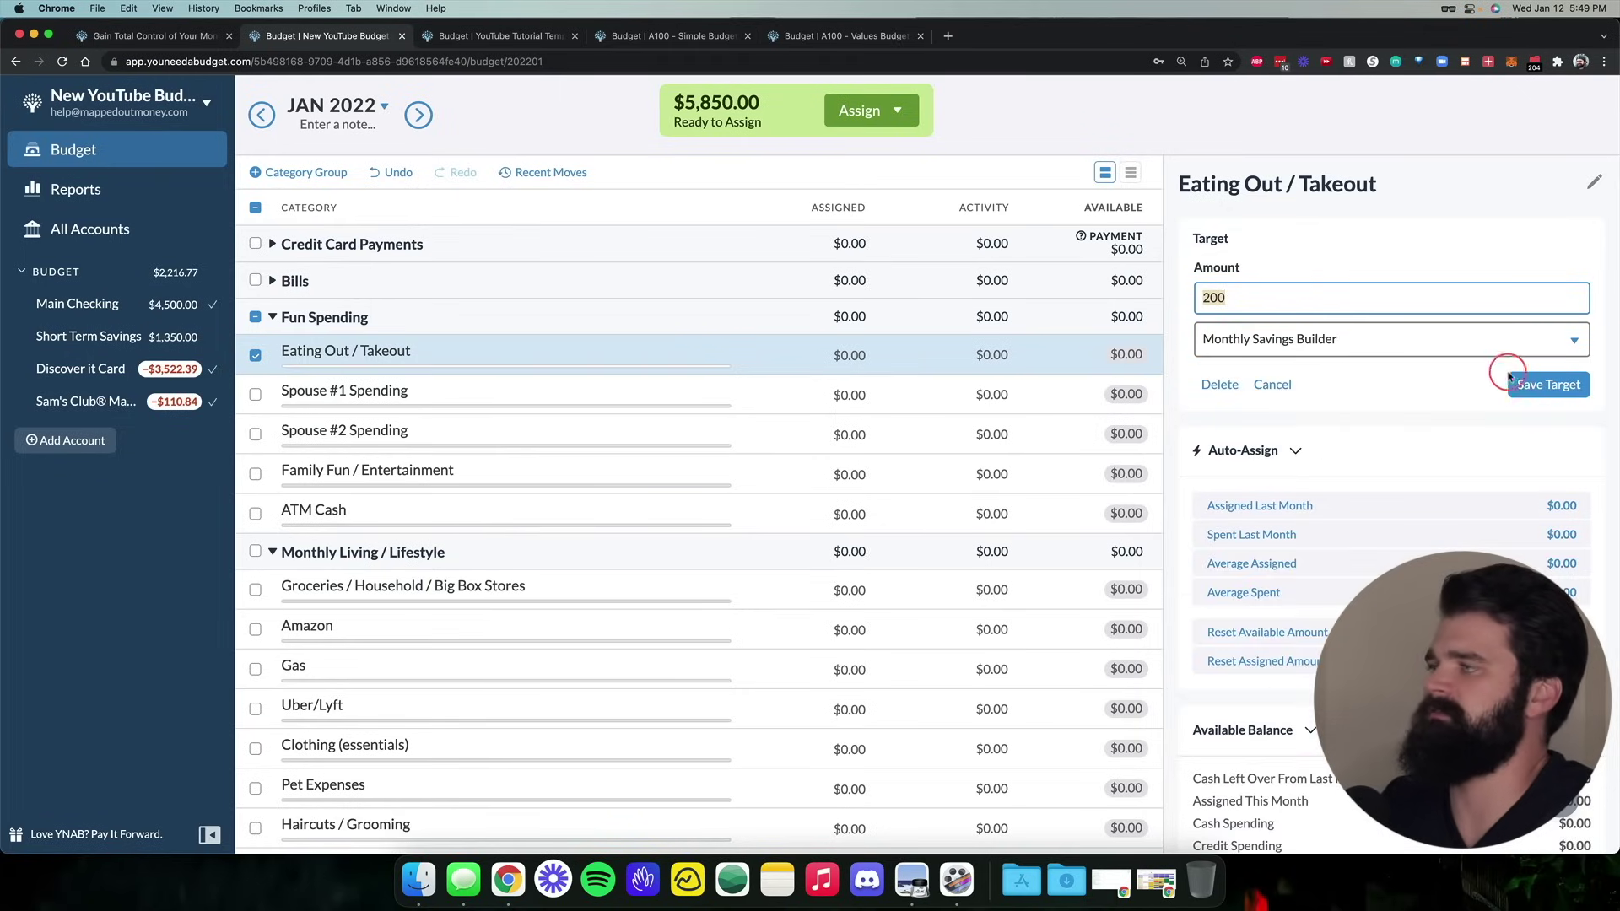
click(1547, 386)
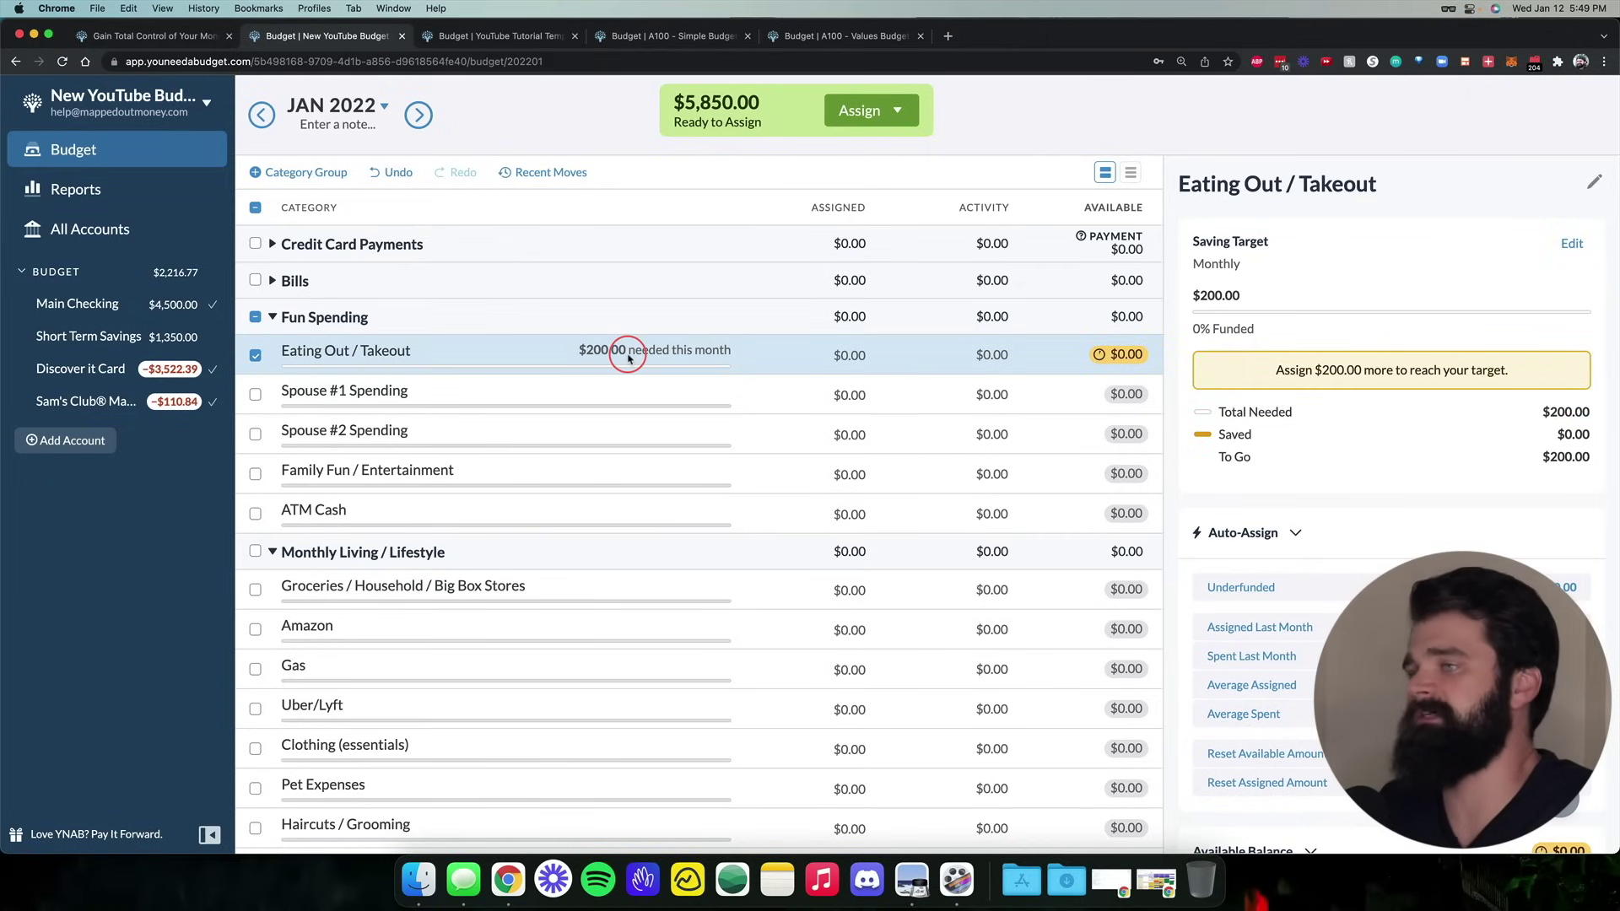
click(783, 356)
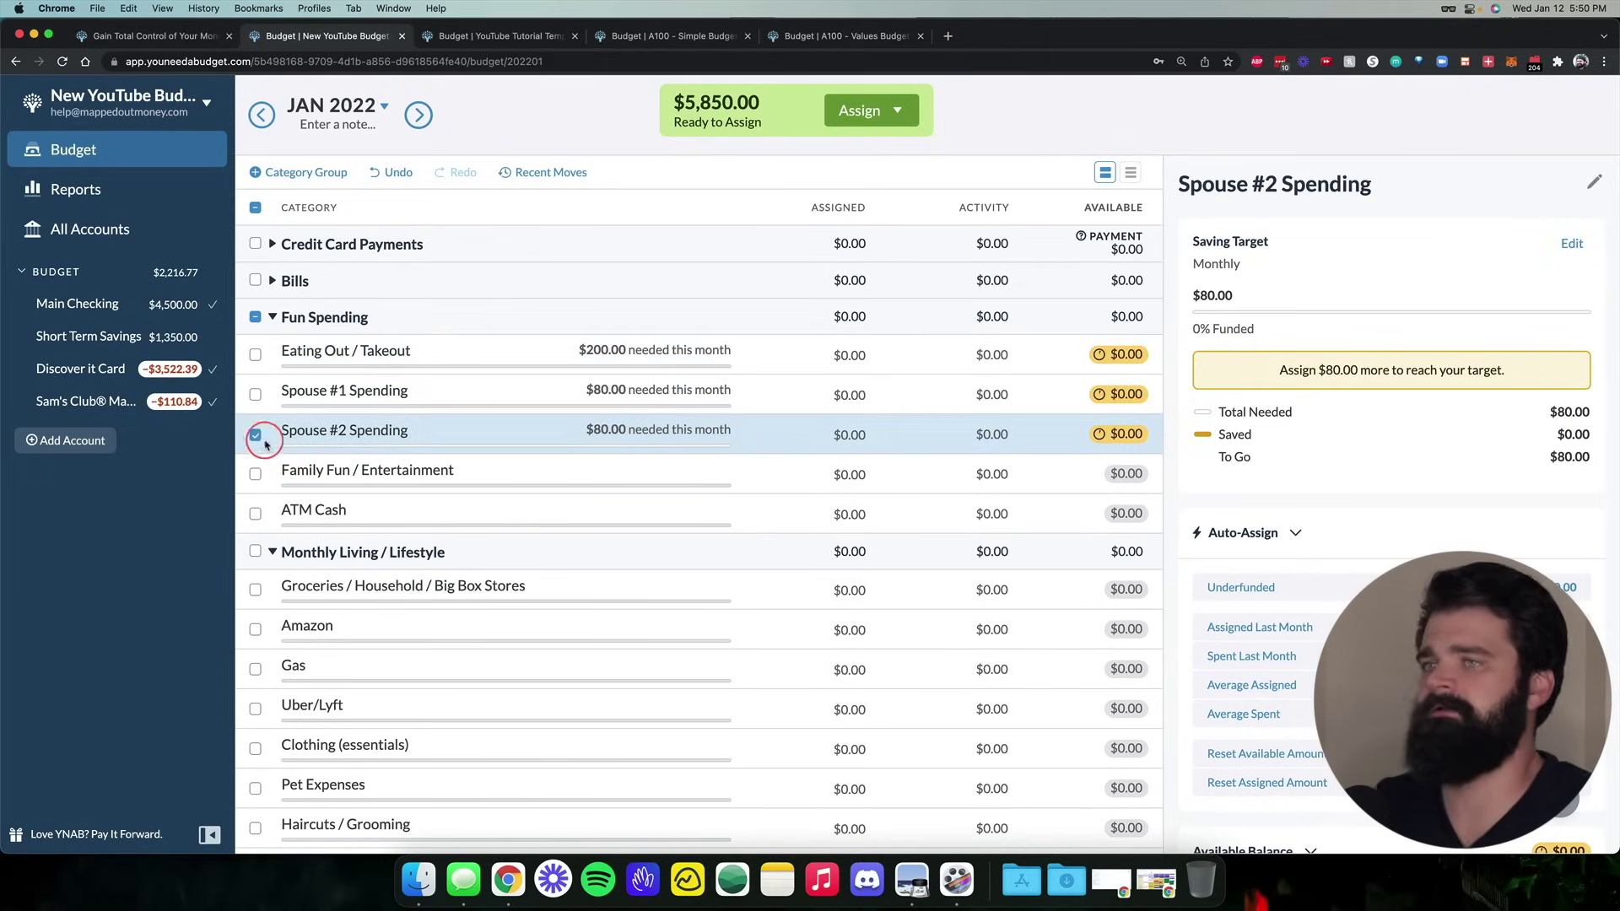
Create a Monthly Savings Builder target of $50 for the Auto Maintenance category in the Irregular Expenses group
click(270, 355)
click(272, 317)
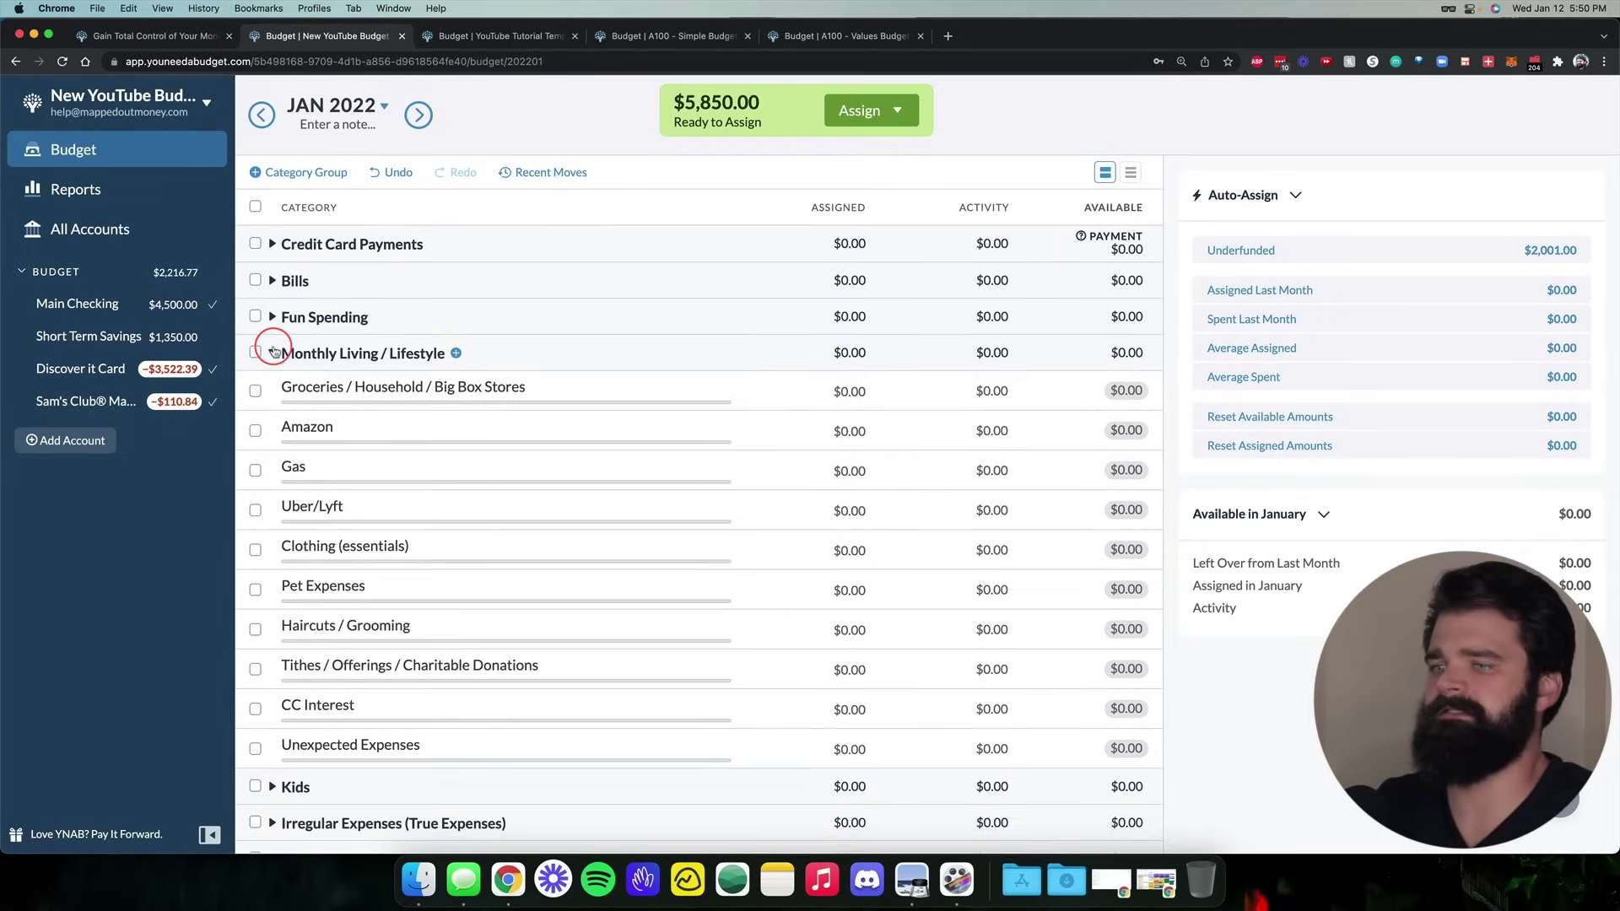
click(272, 353)
click(273, 426)
scroll(591, 347, down, 1)
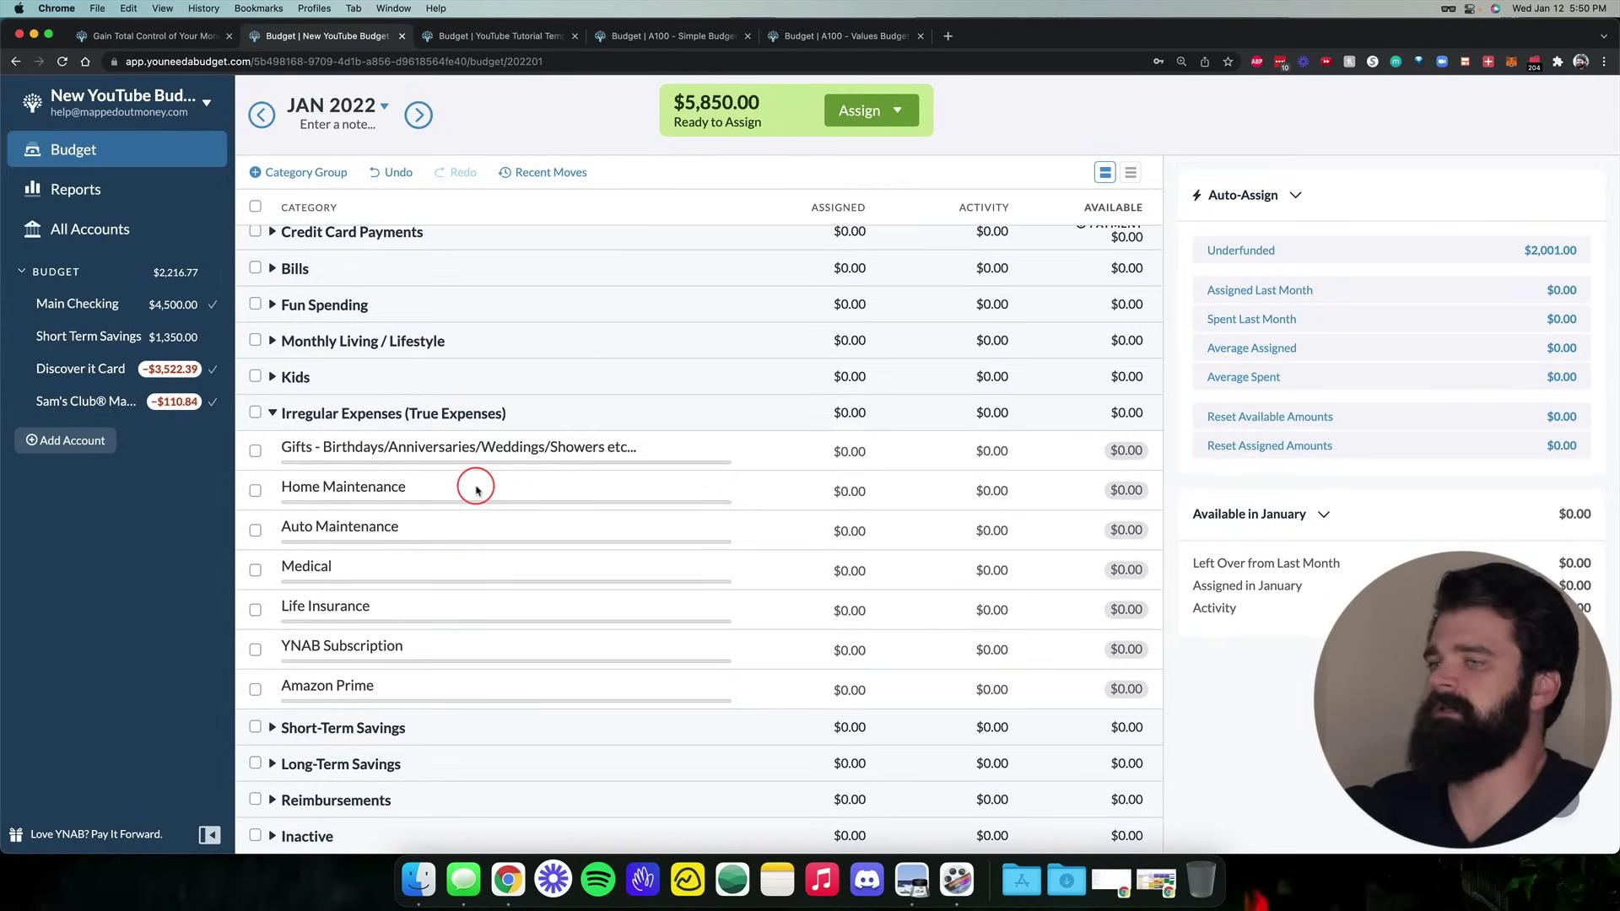
click(472, 532)
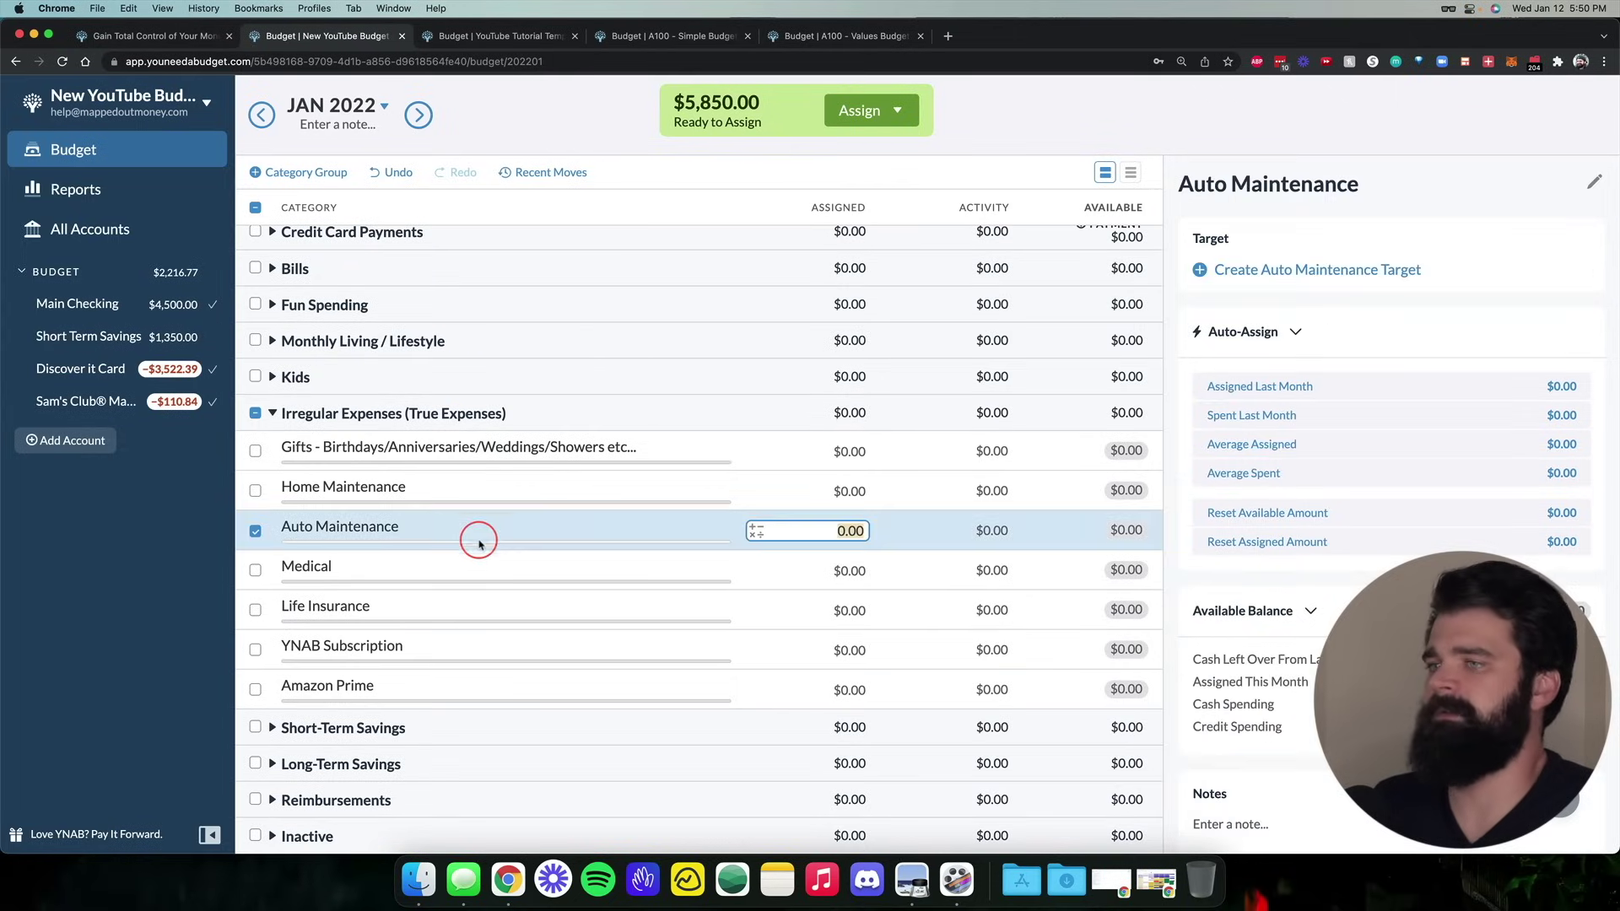
click(1273, 271)
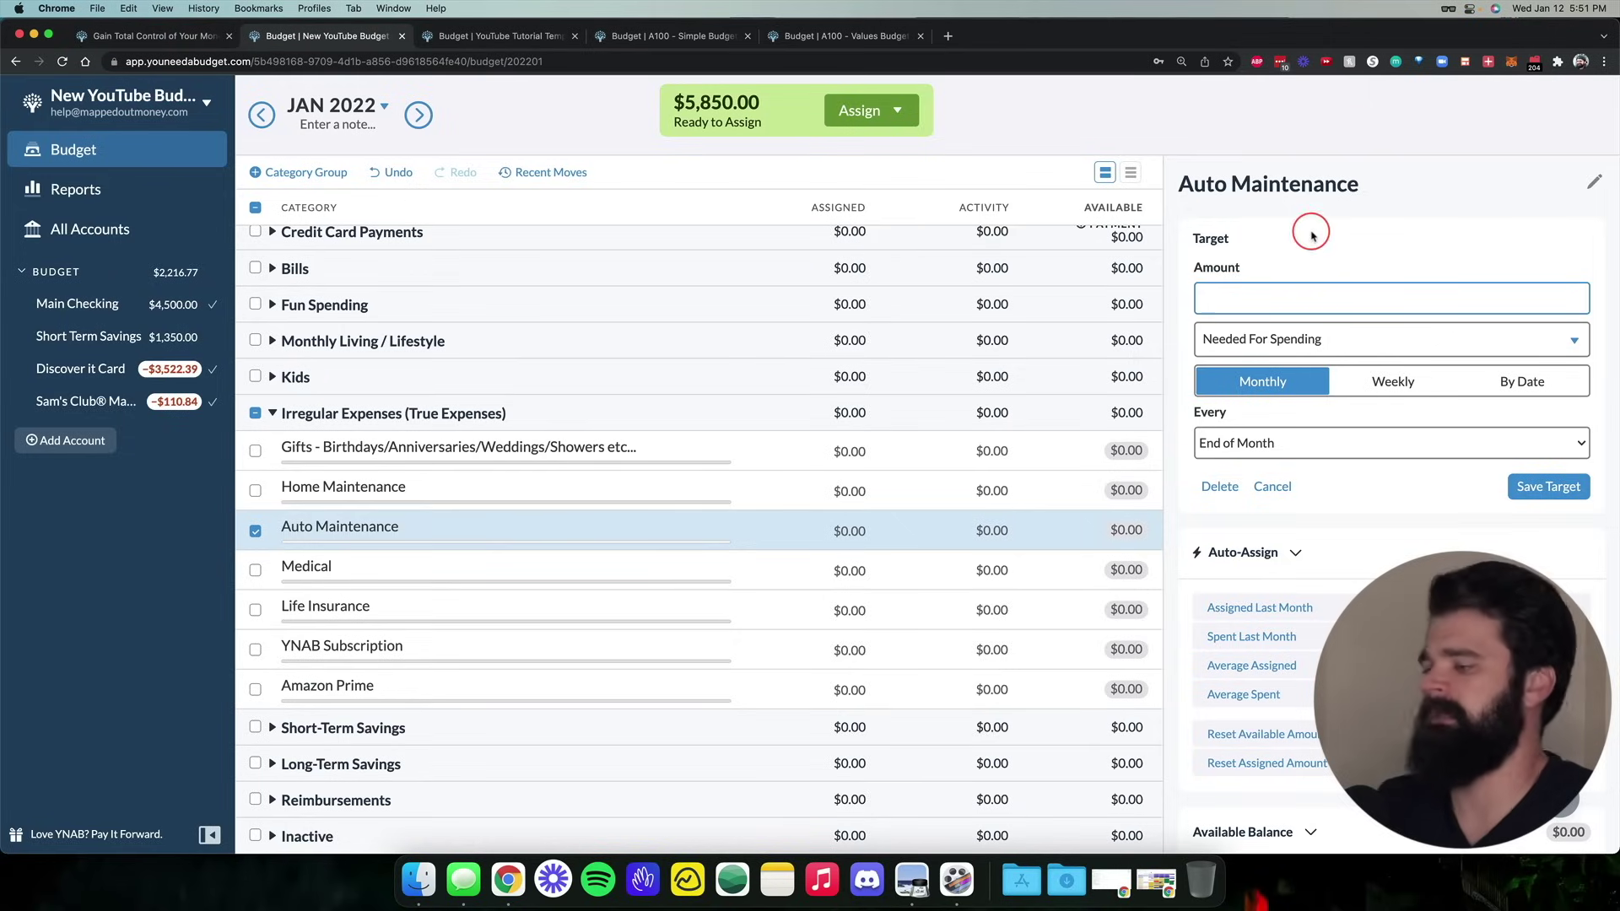
text(50)
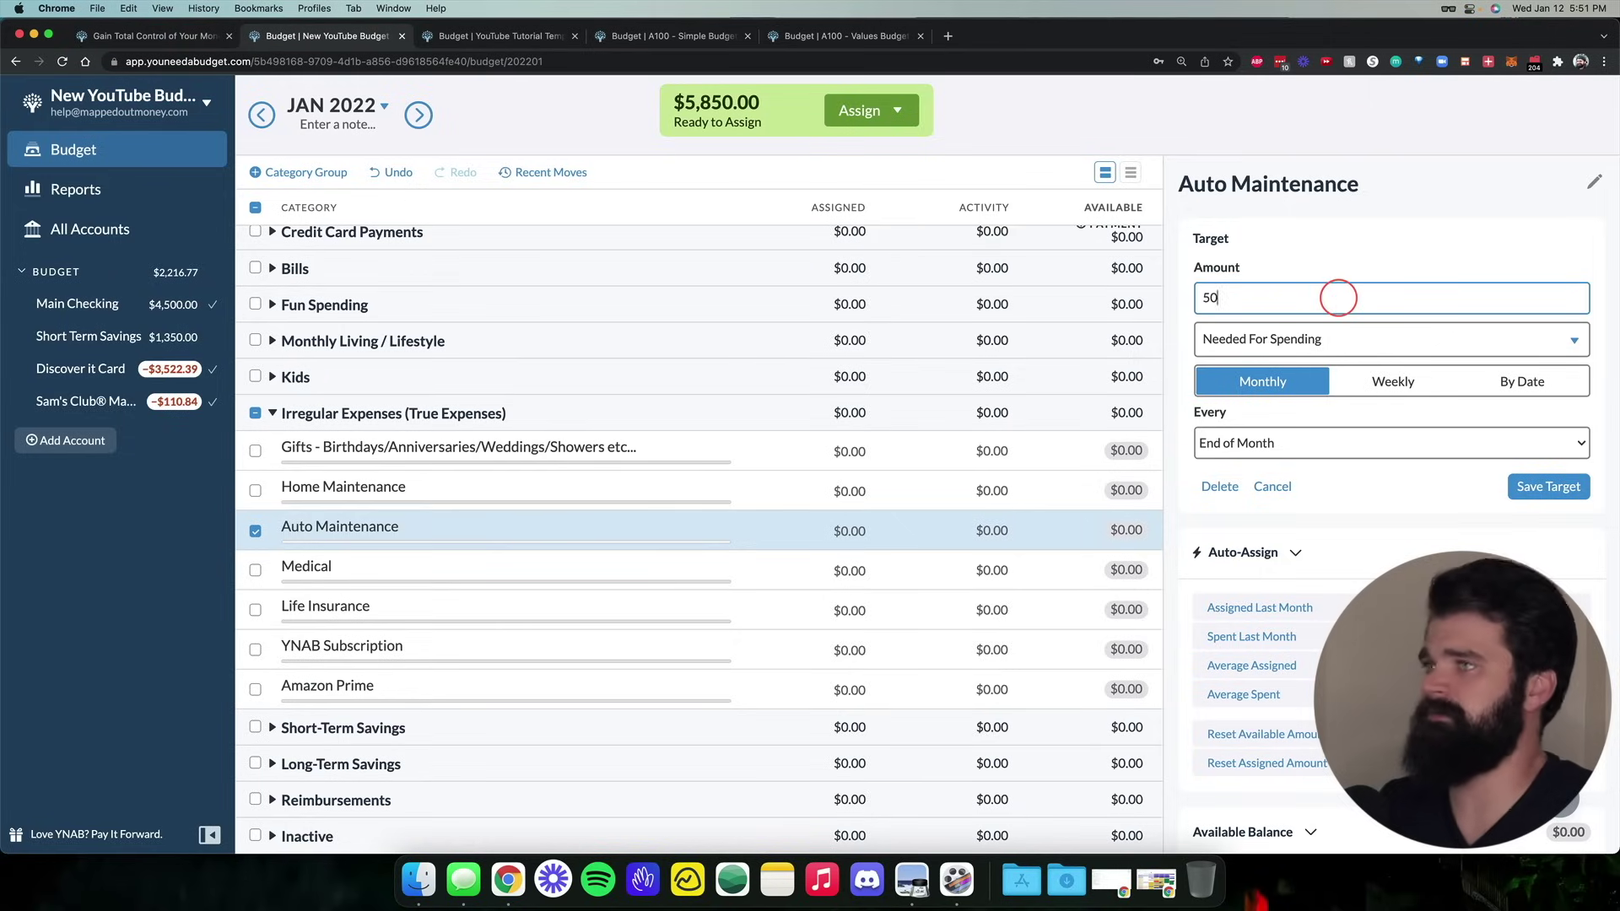
click(1331, 334)
click(1328, 557)
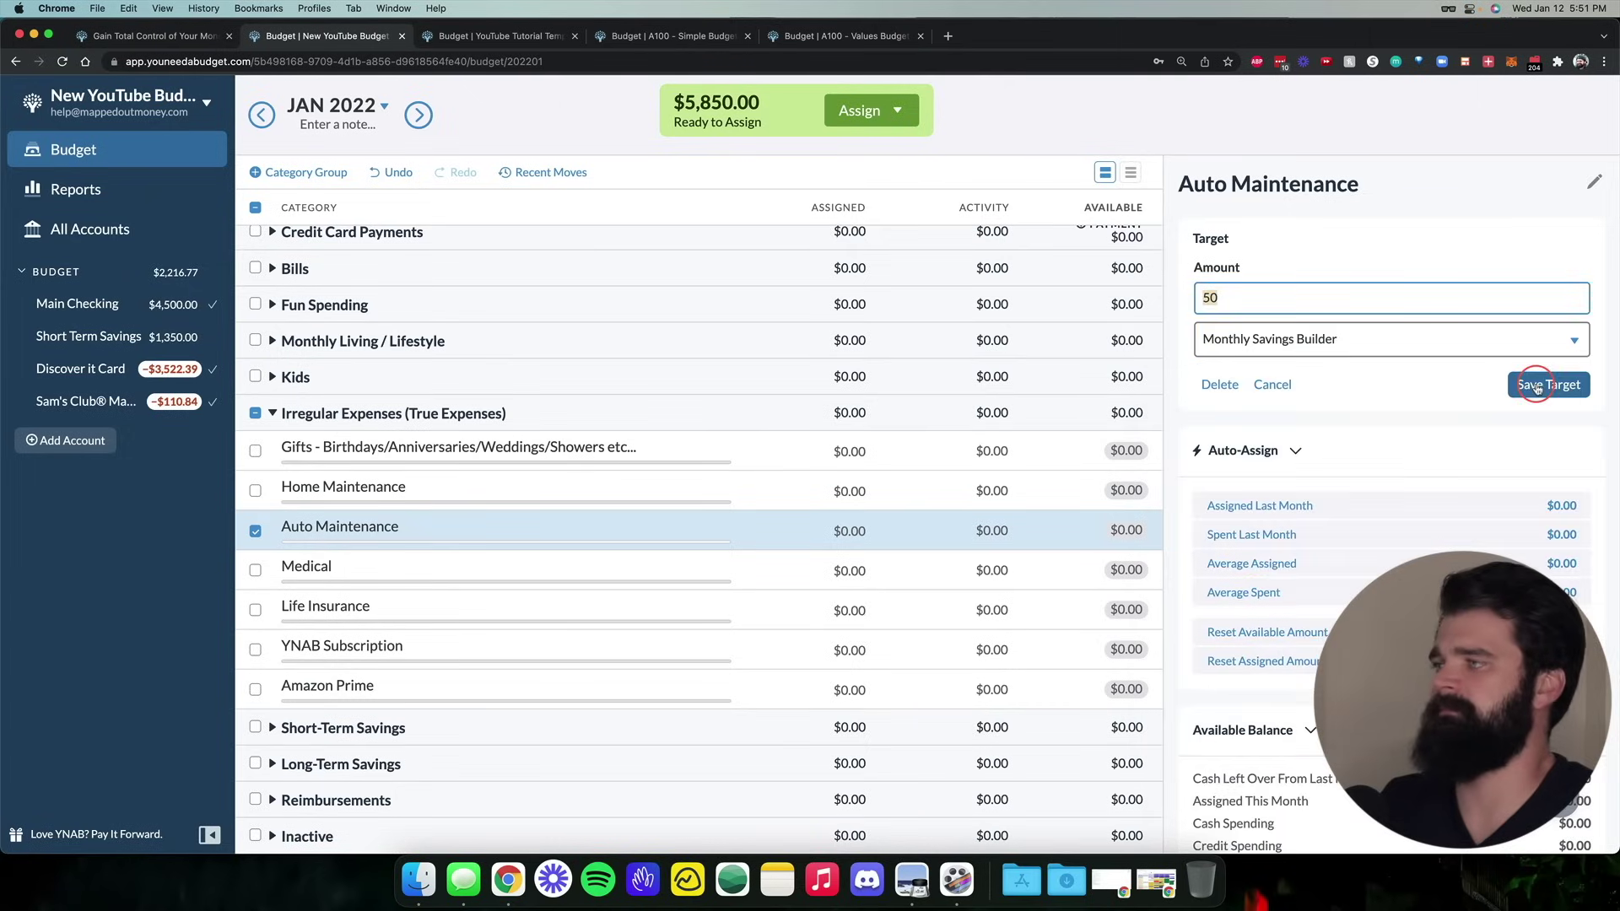
click(1549, 377)
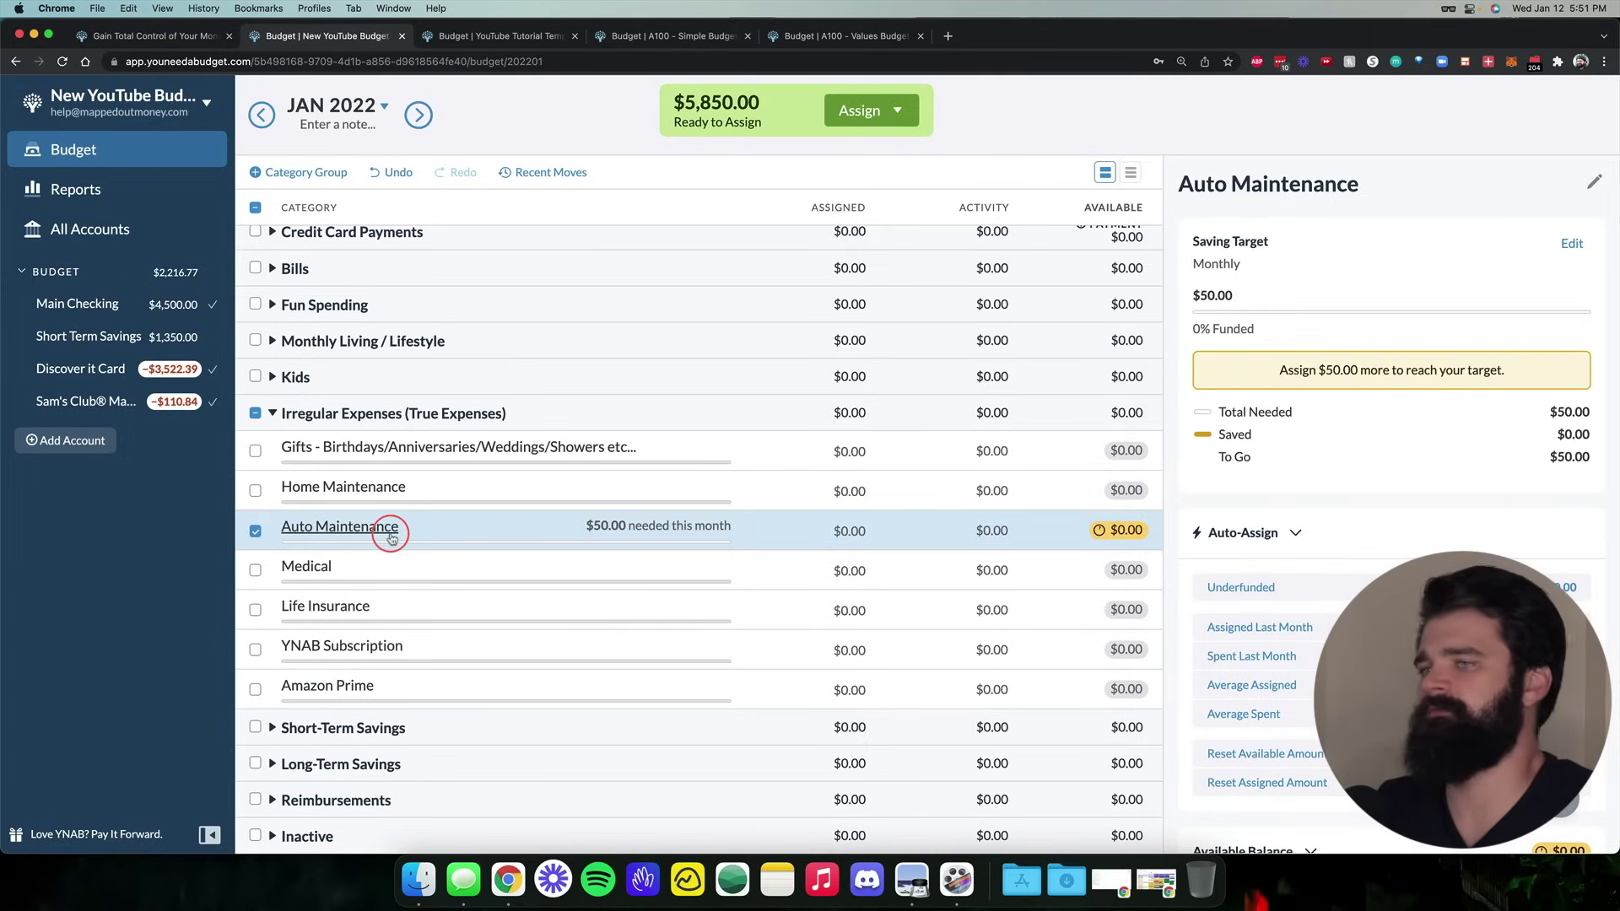
Start a Needed For Spending target of $550 by date for the Life Insurance category in Irregular Expenses
click(365, 484)
click(374, 530)
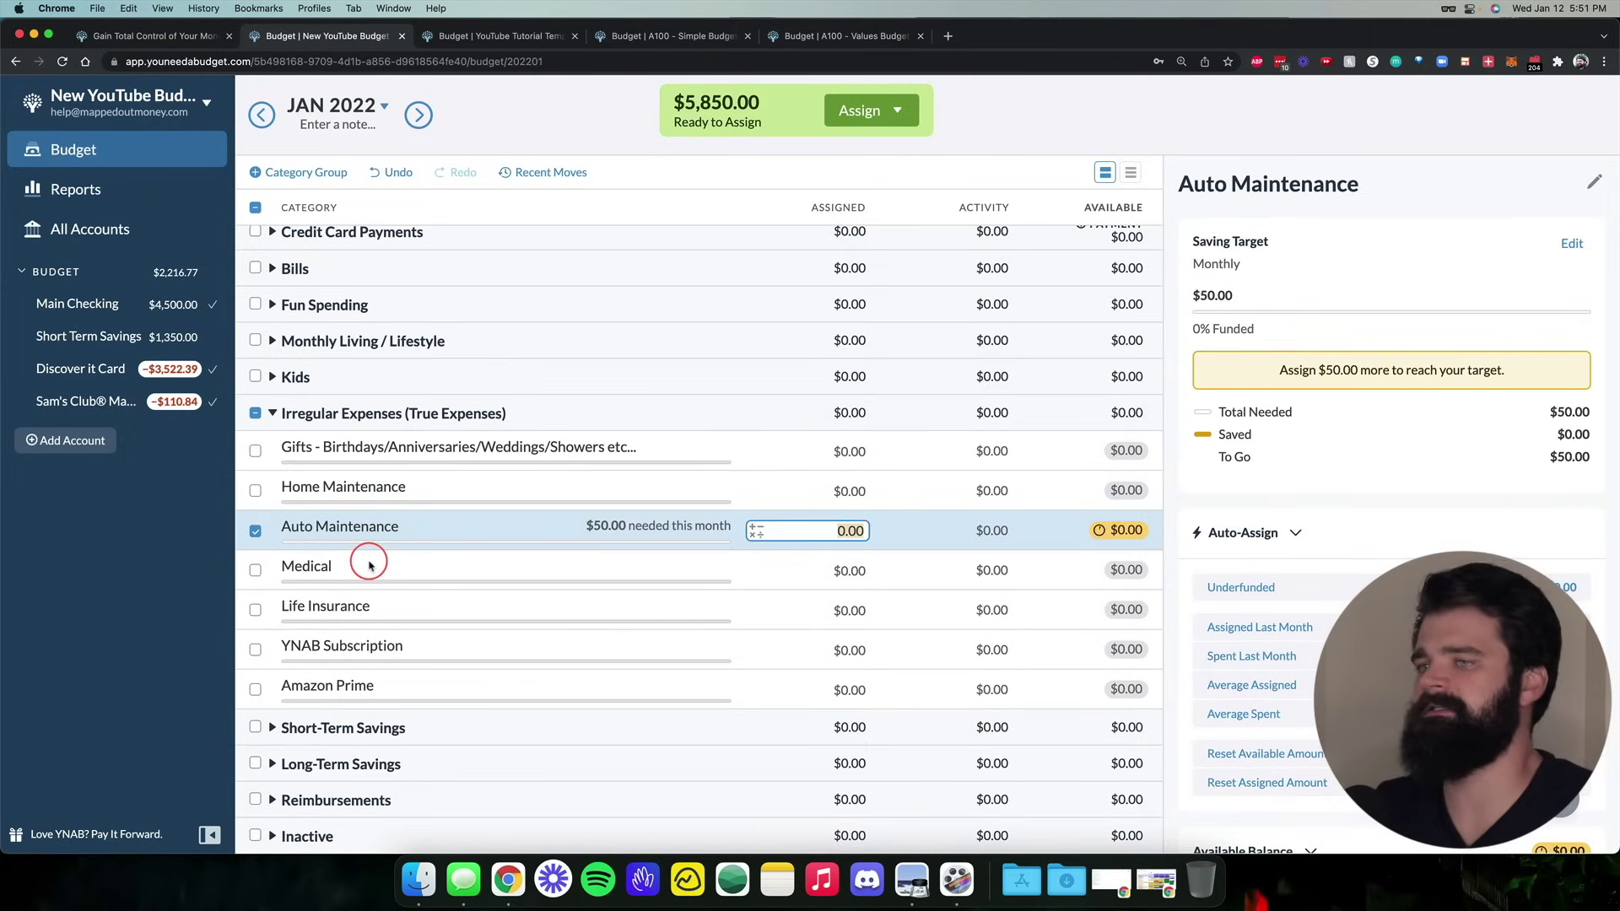
click(413, 570)
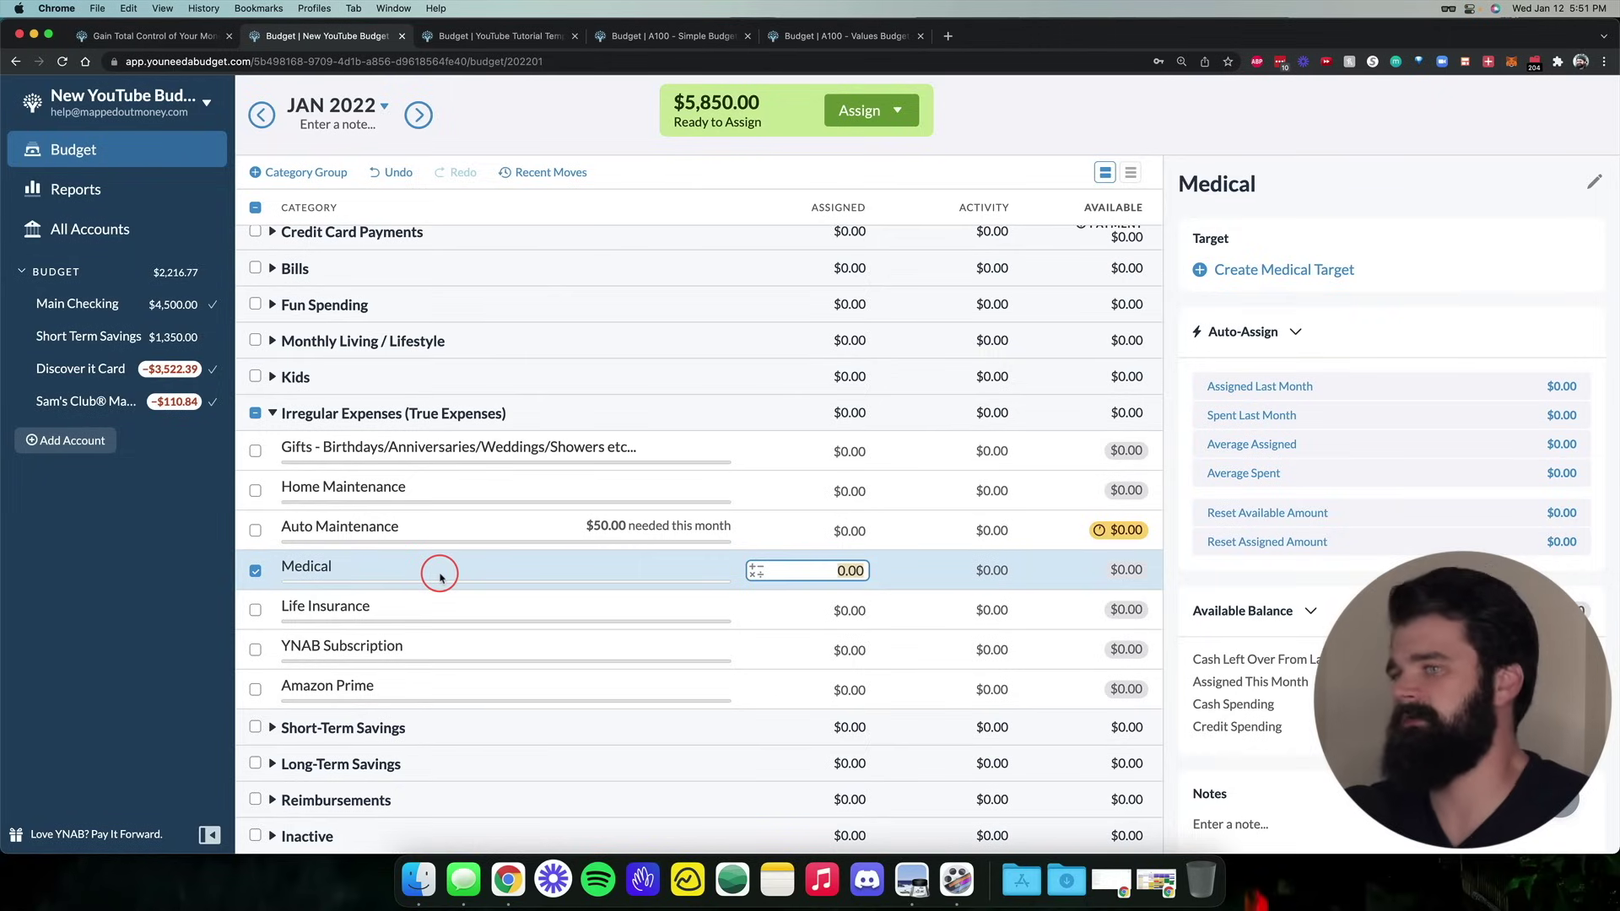
click(460, 610)
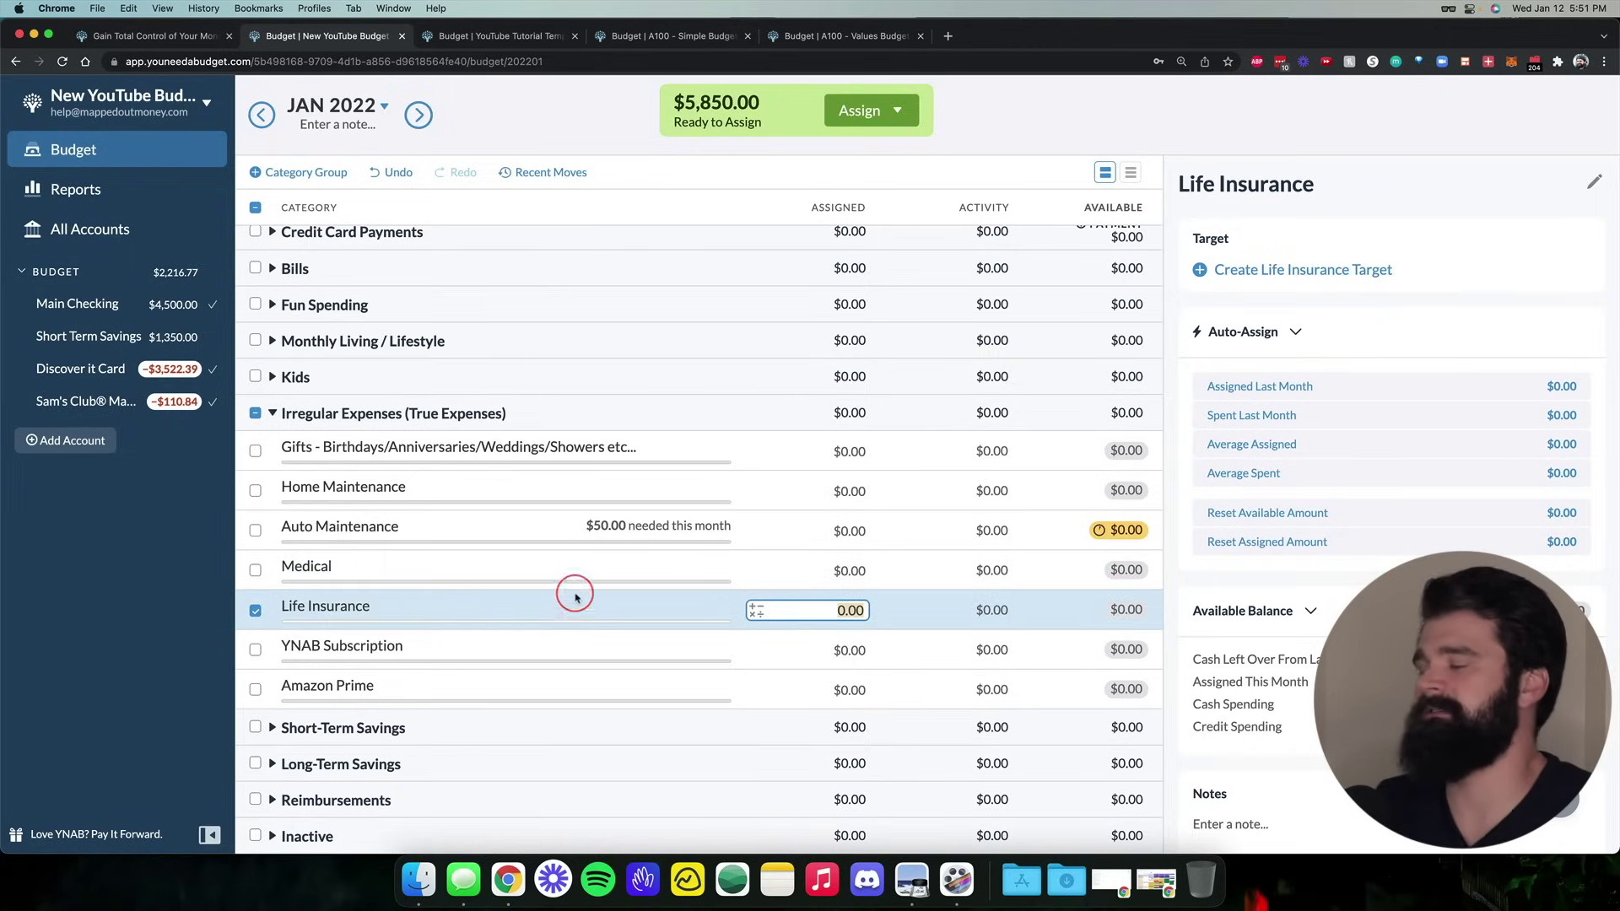
click(1262, 270)
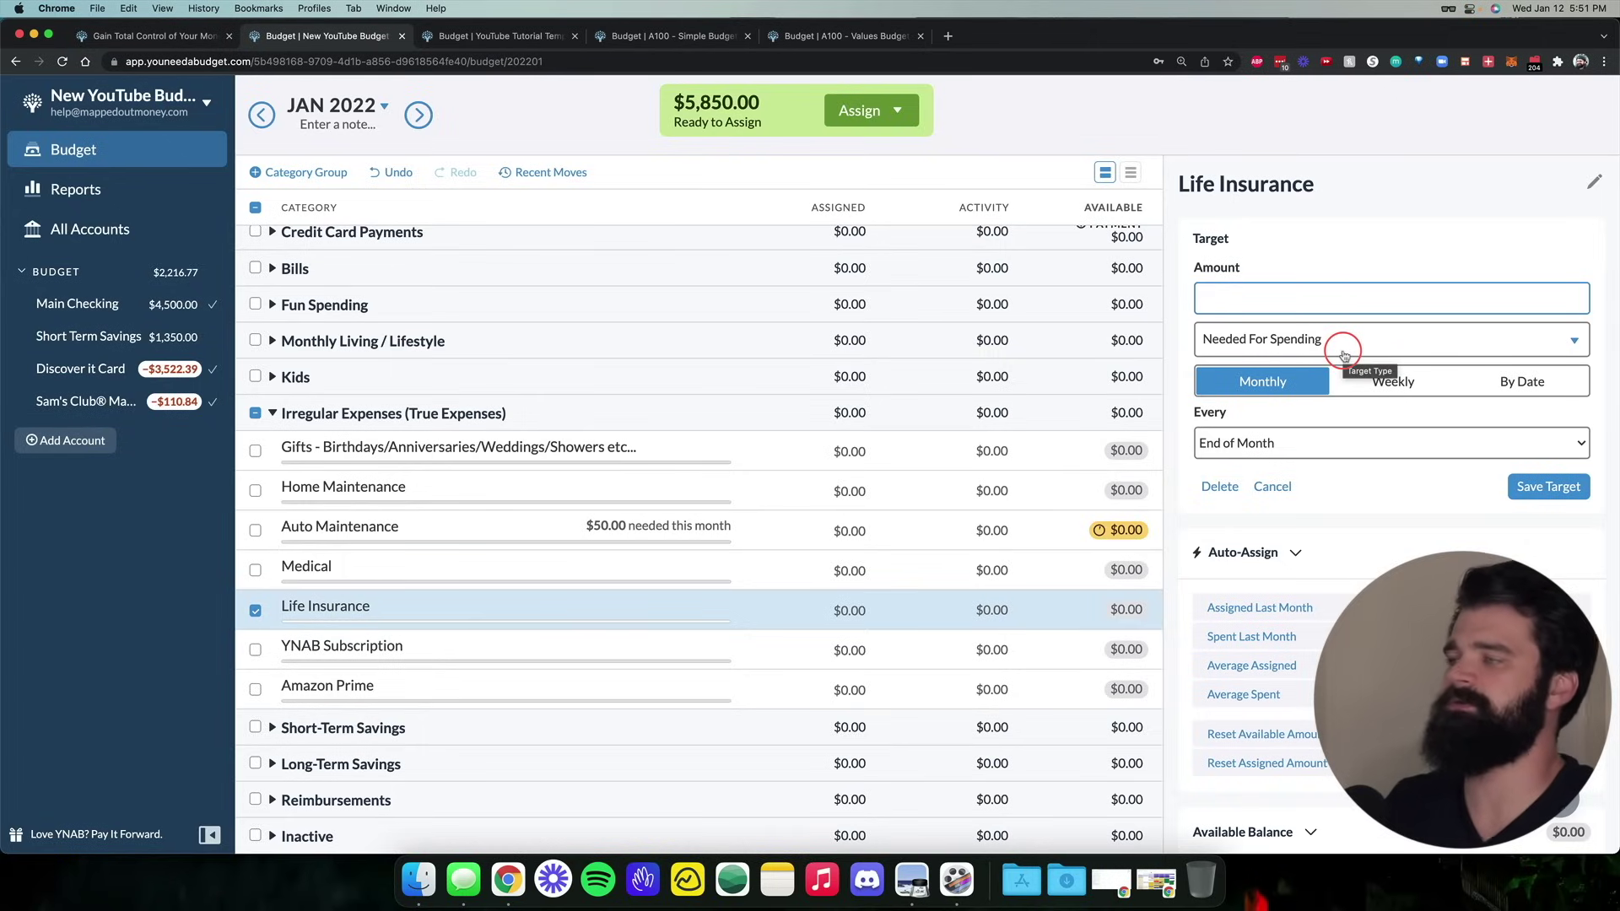
click(1563, 375)
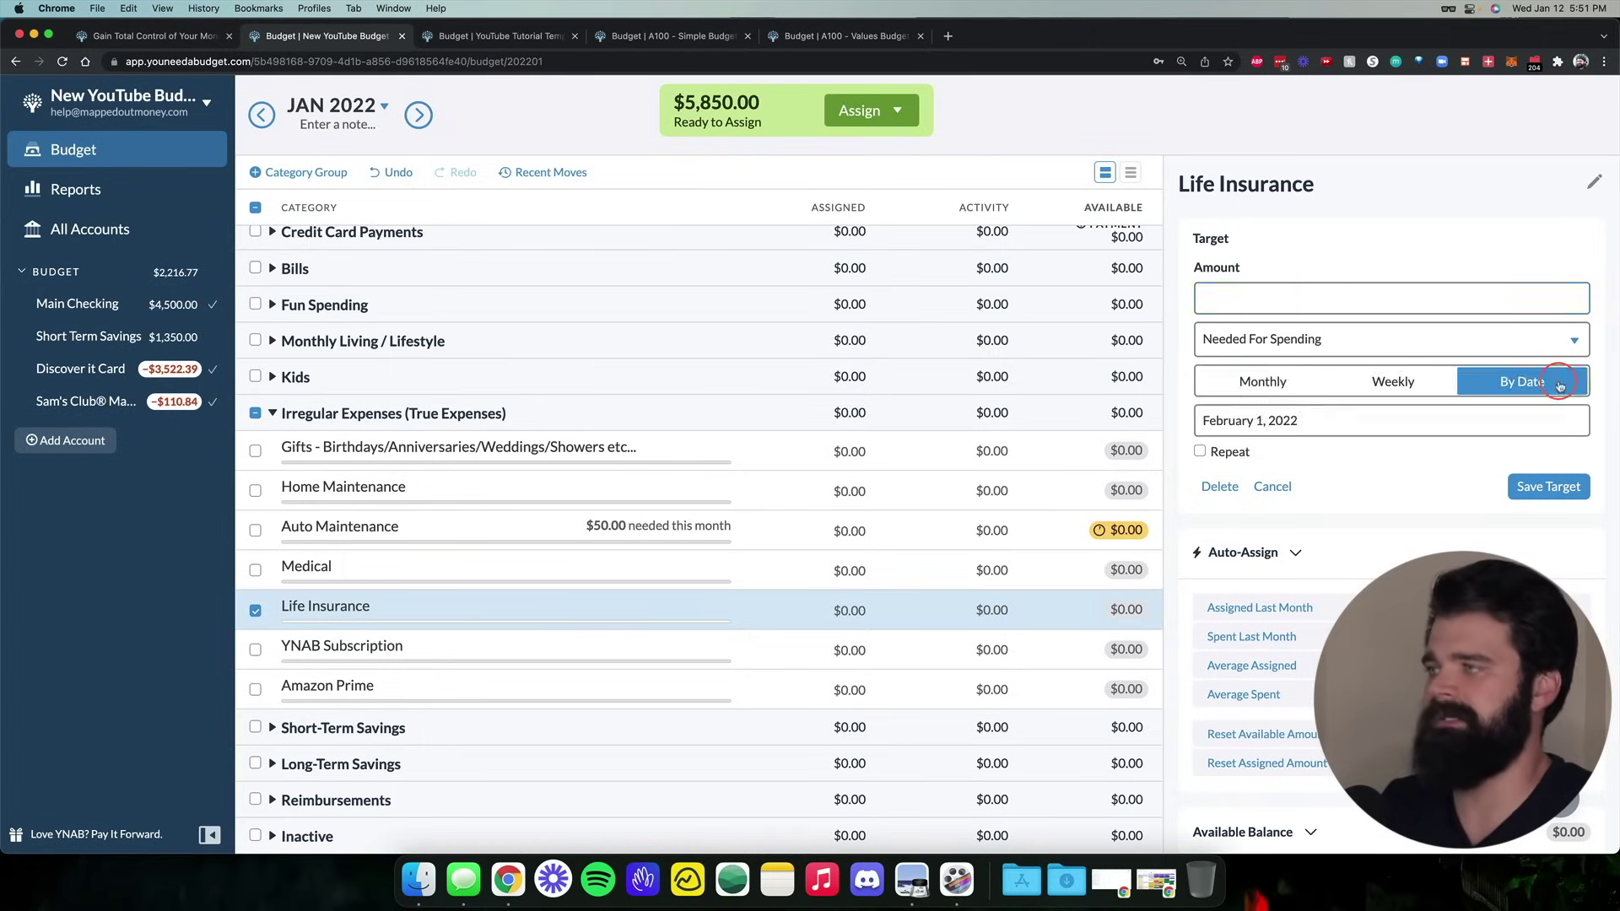
click(1376, 297)
text(550)
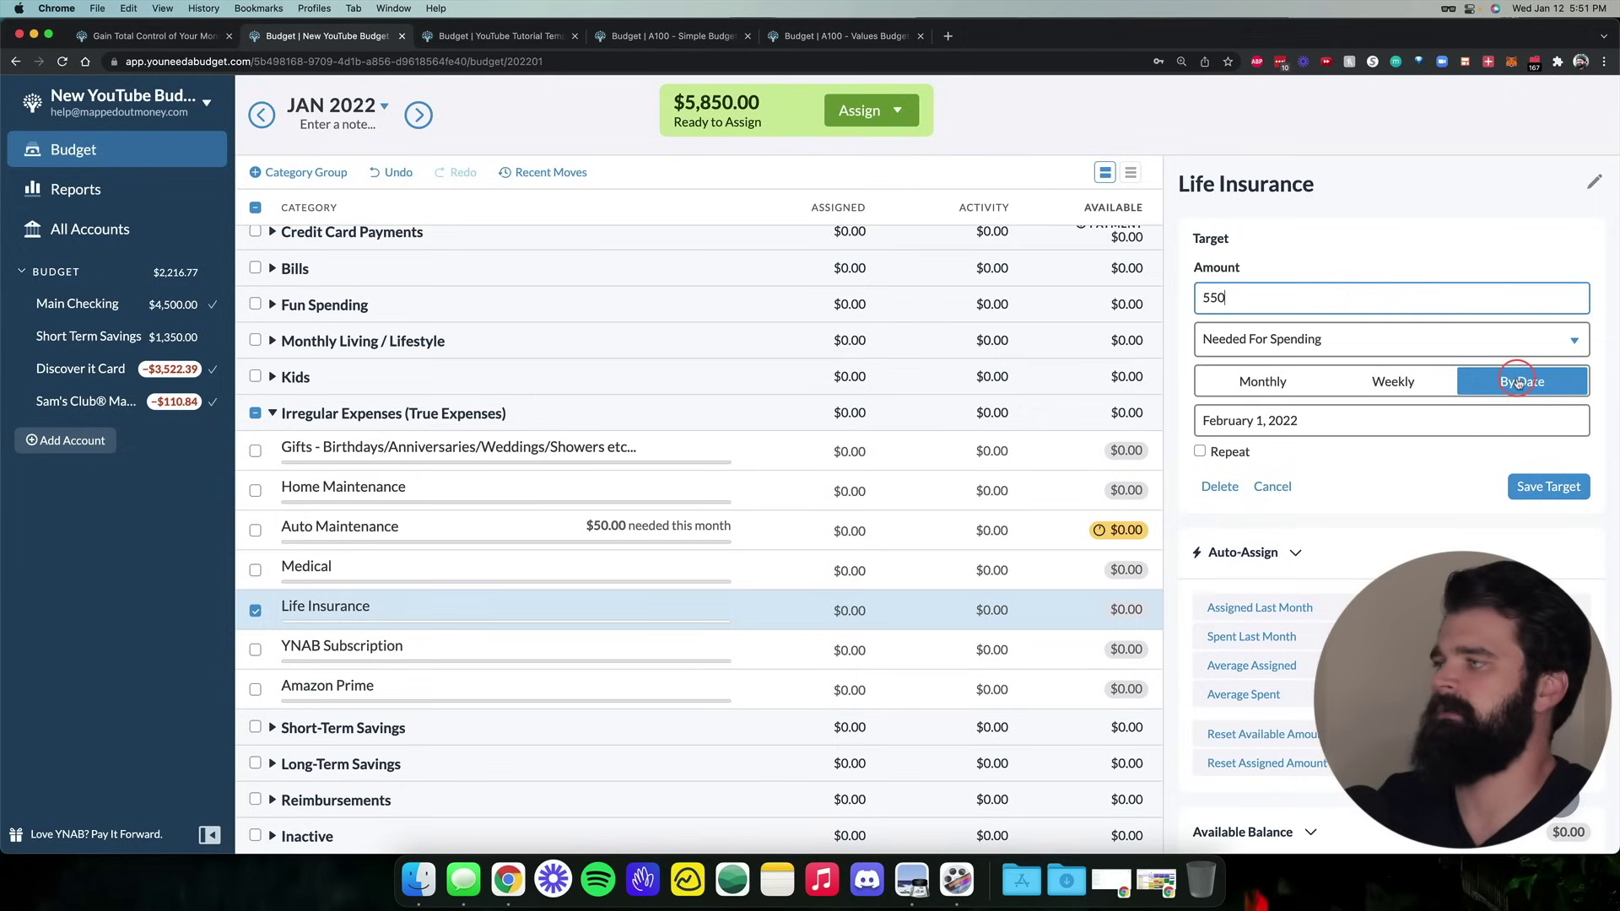
Set the Life Insurance target's due date to January 5, 2023
click(1373, 415)
click(1469, 475)
click(1468, 475)
click(1469, 475)
double_click(1468, 475)
double_click(1469, 475)
double_click(1469, 475)
click(1468, 475)
click(1469, 475)
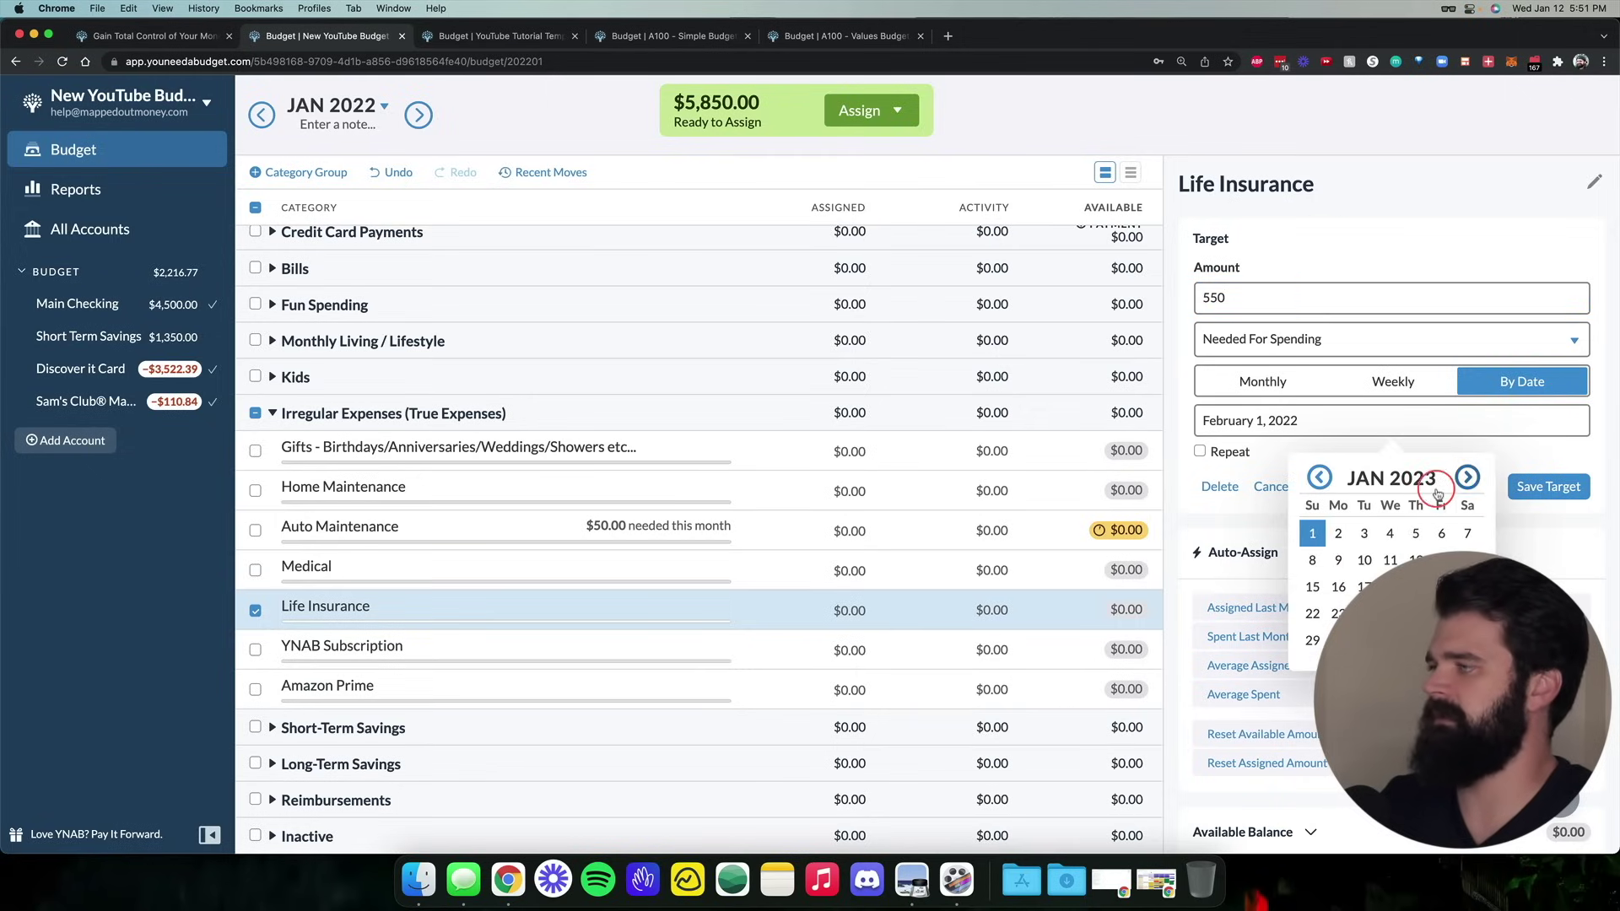
click(1416, 533)
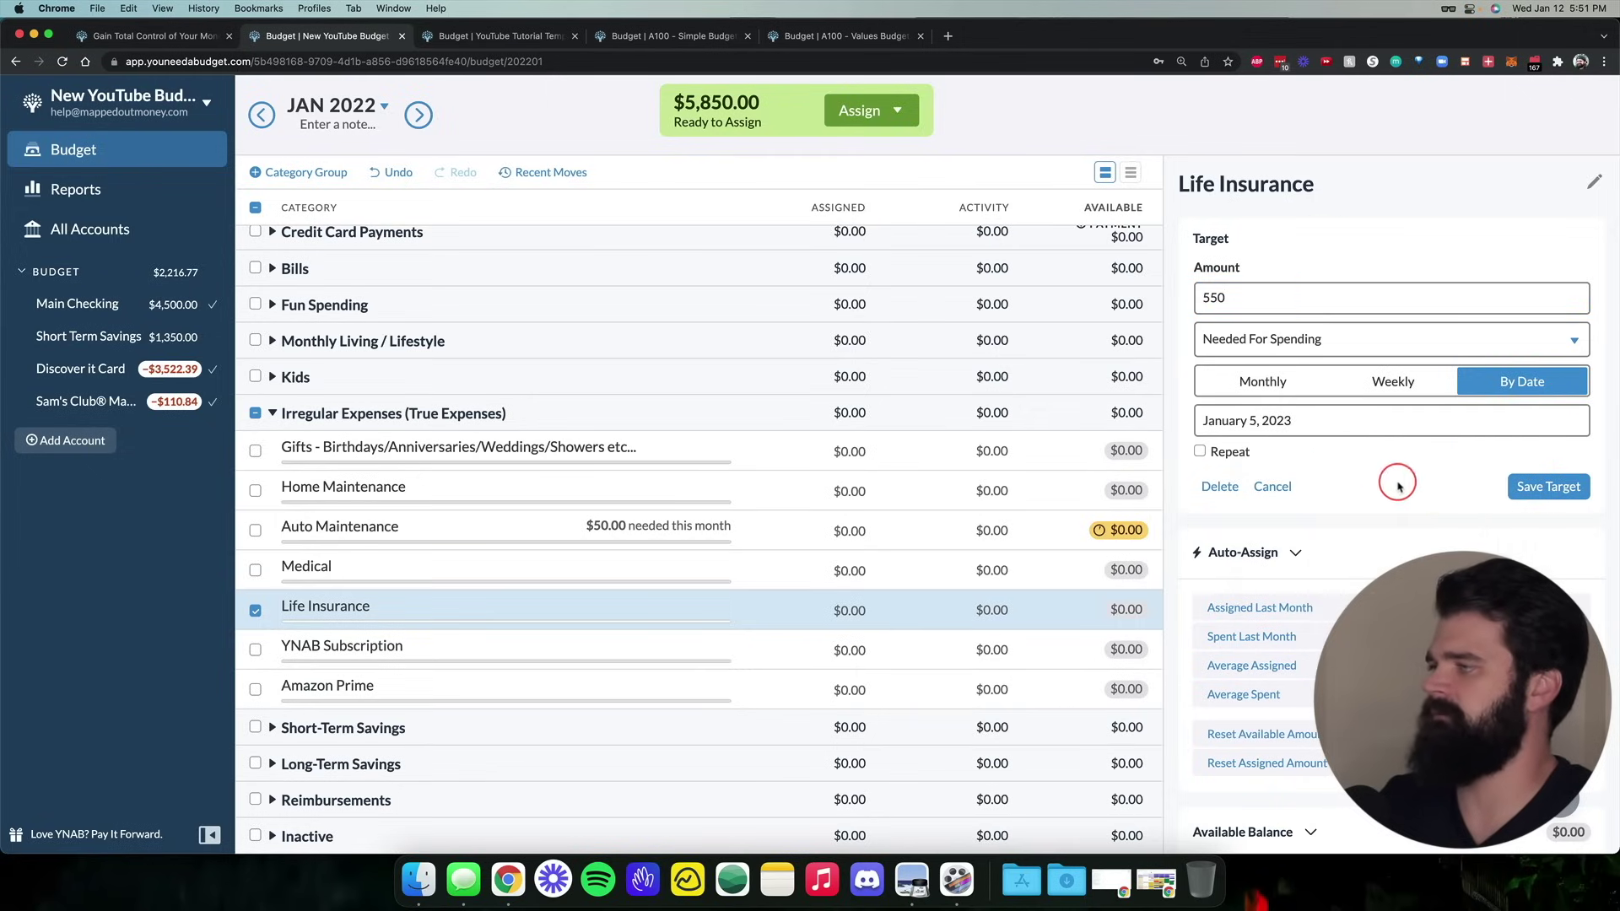
Make the Life Insurance target repeat and save it
click(1234, 453)
click(1443, 505)
click(1443, 525)
click(1561, 551)
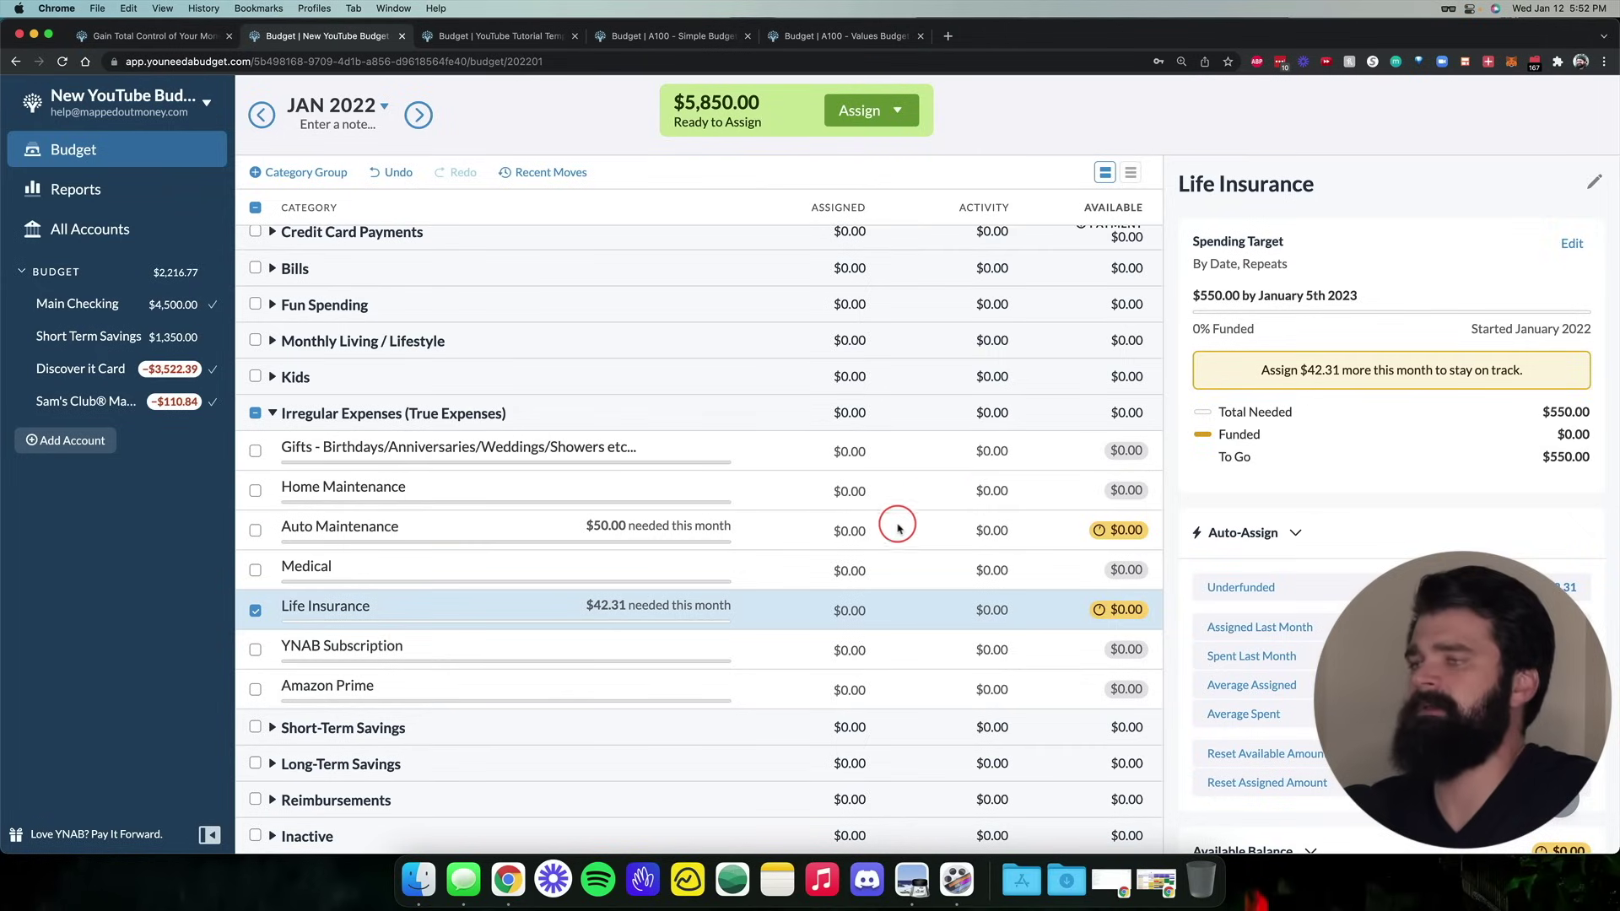
click(849, 531)
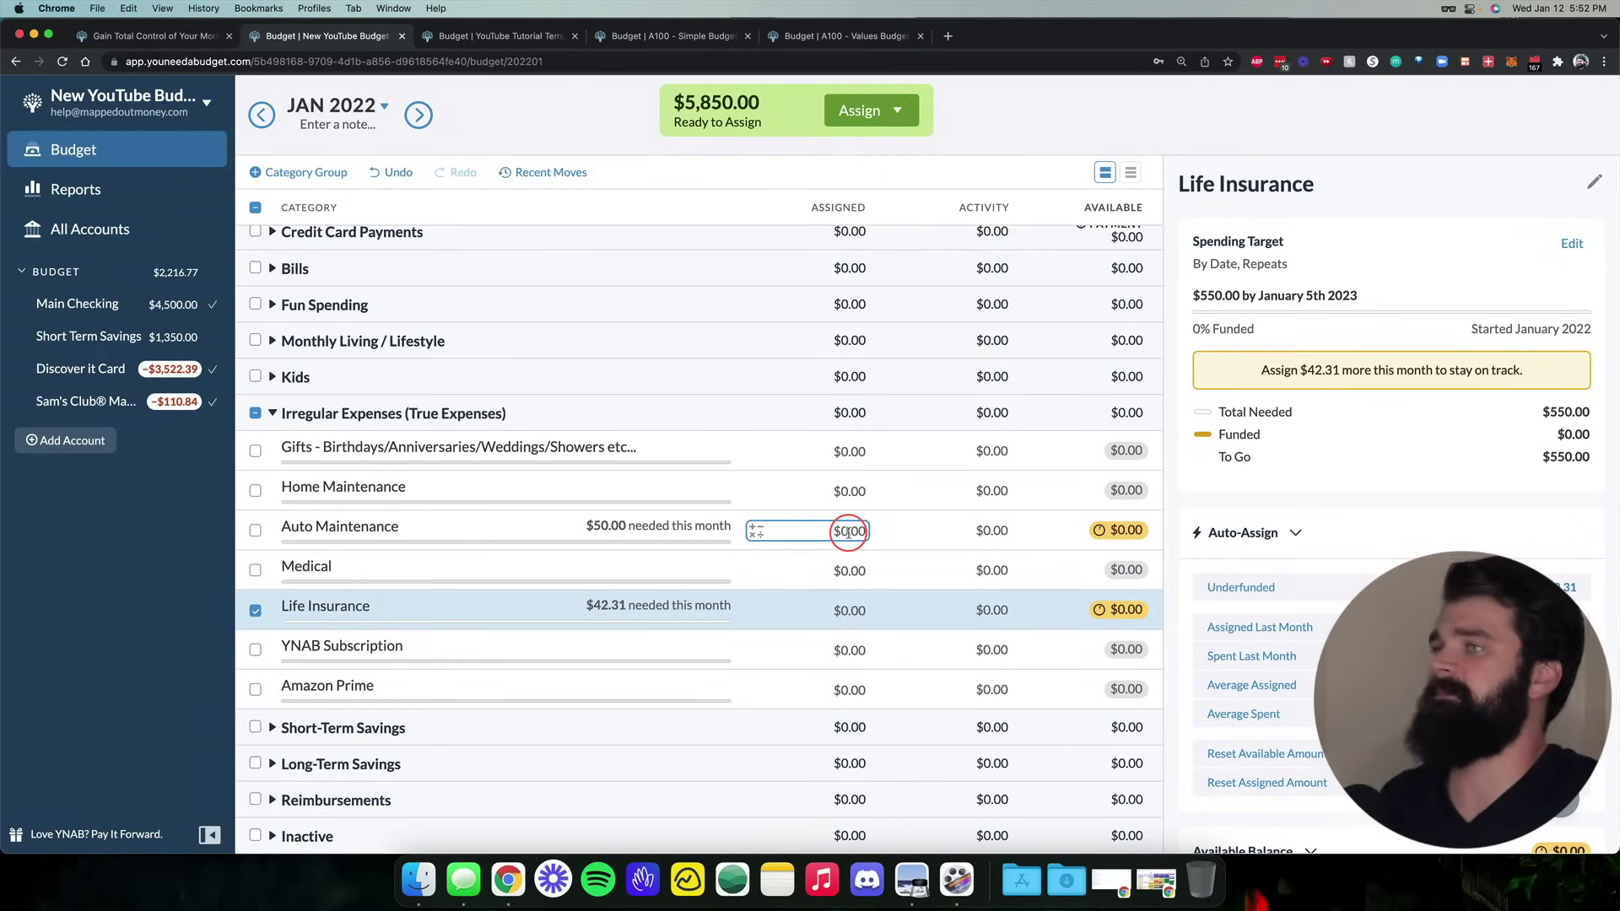
click(763, 570)
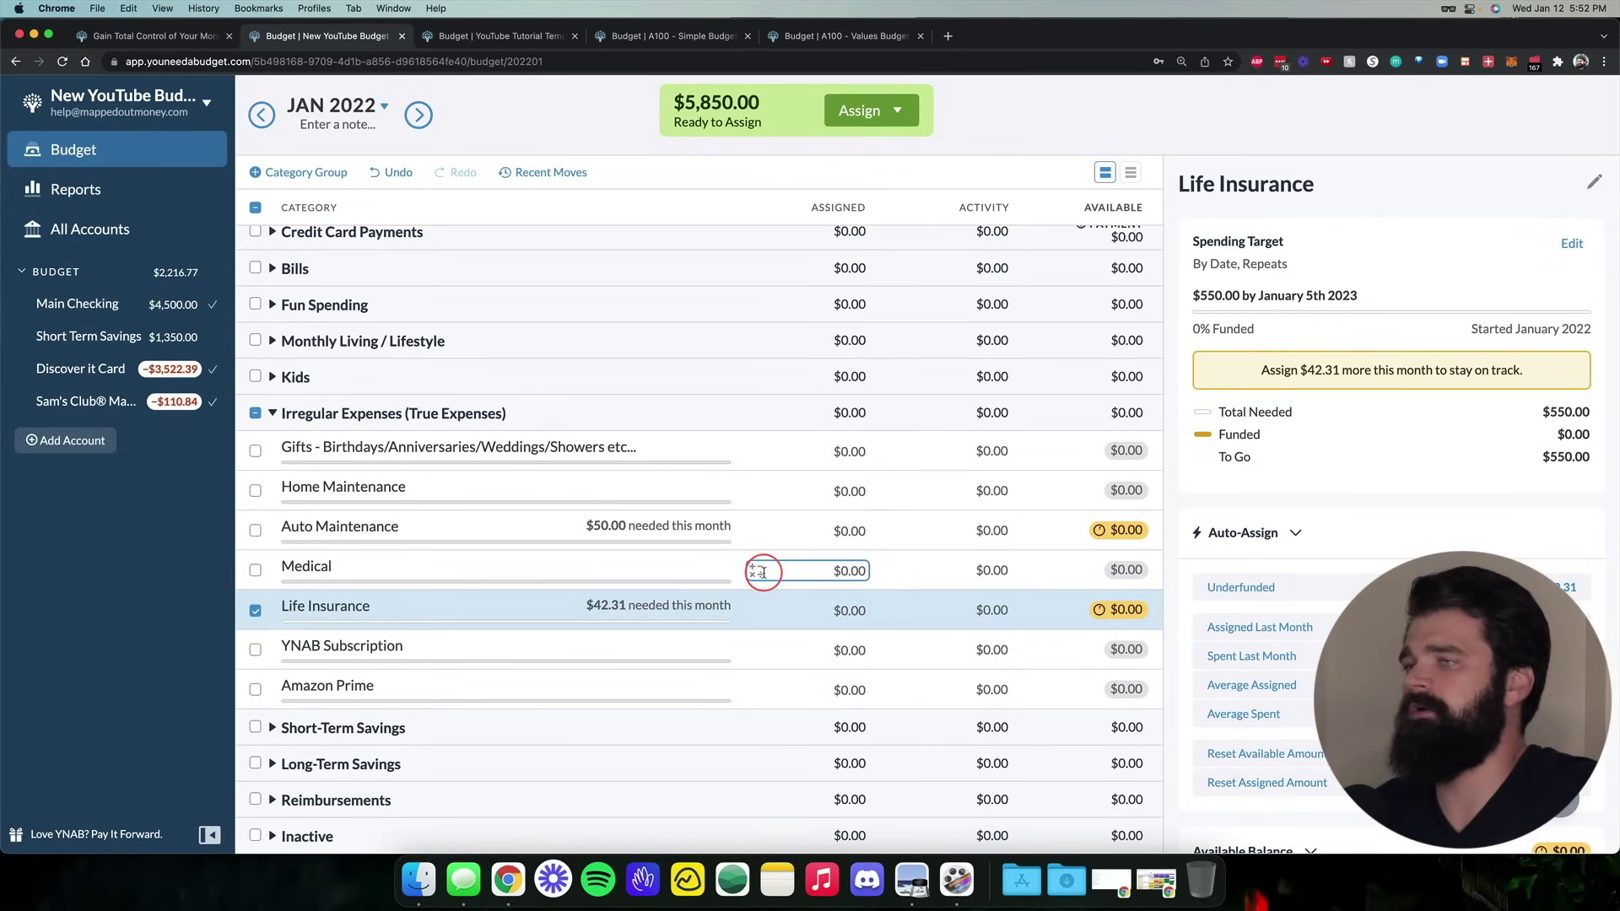
click(824, 535)
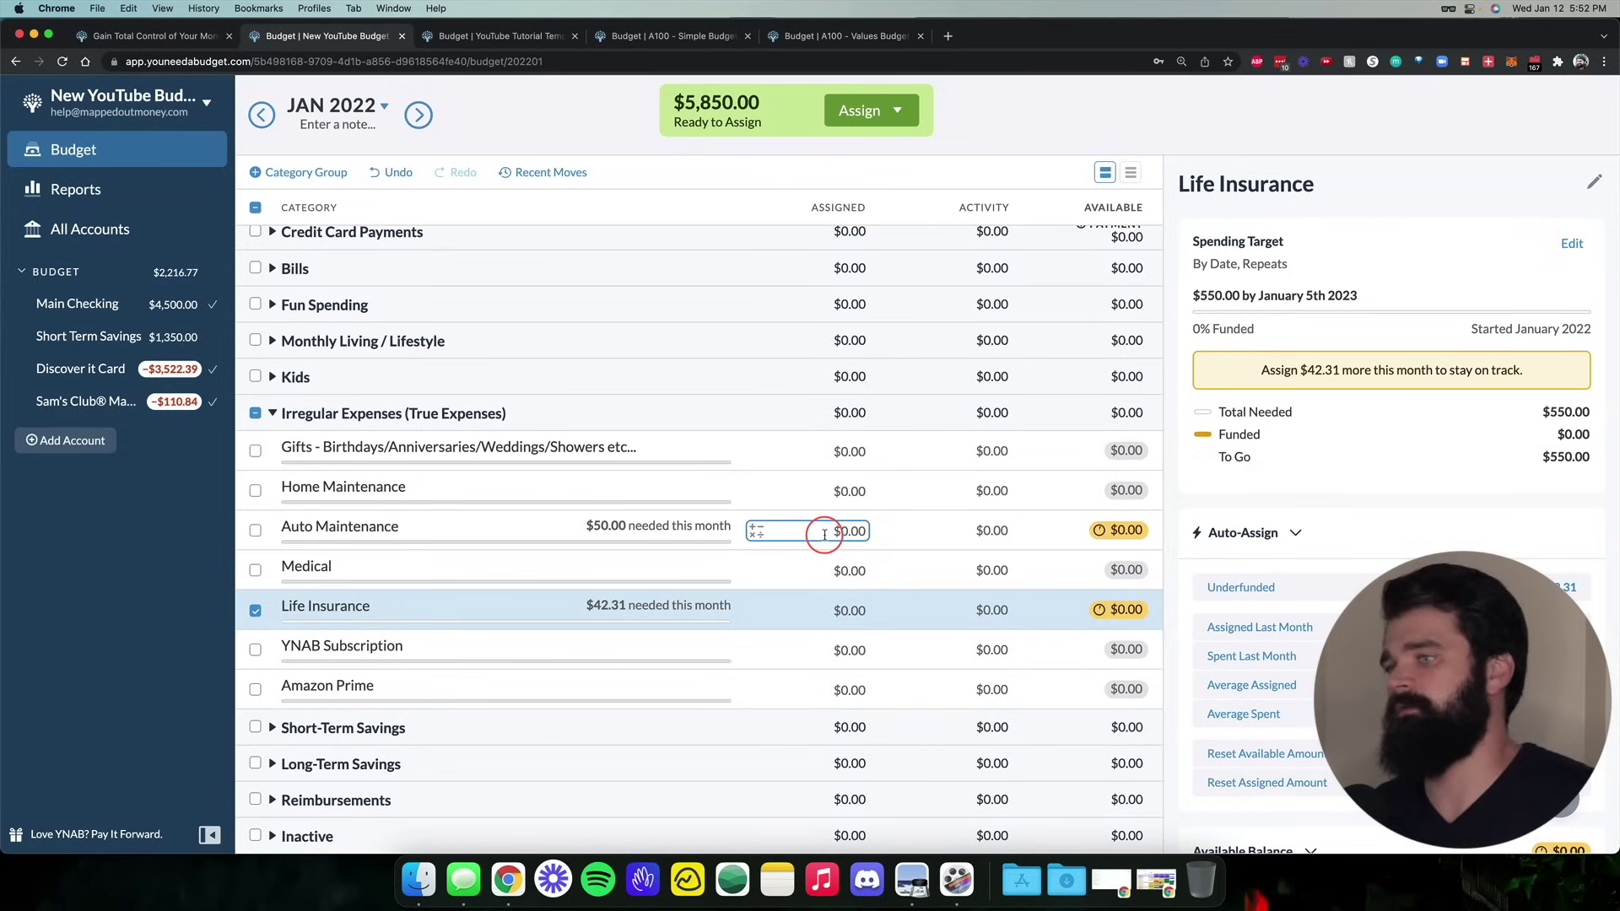
click(674, 593)
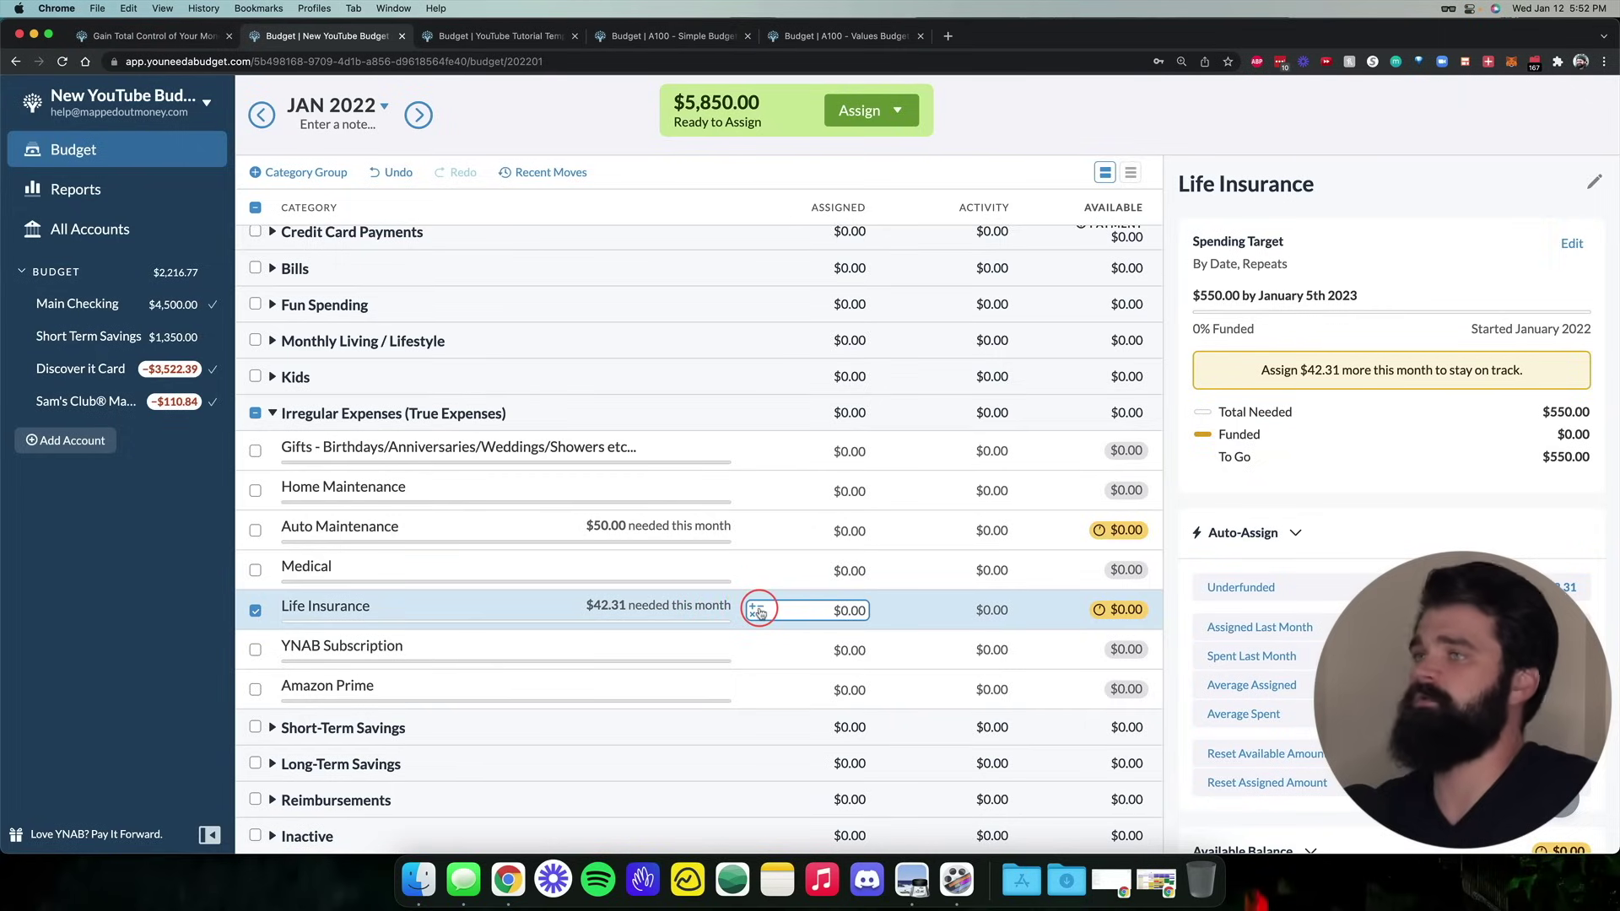
Check what the Life Insurance target needs in February 2022 if January stays unassigned, and return to January
click(418, 115)
click(273, 349)
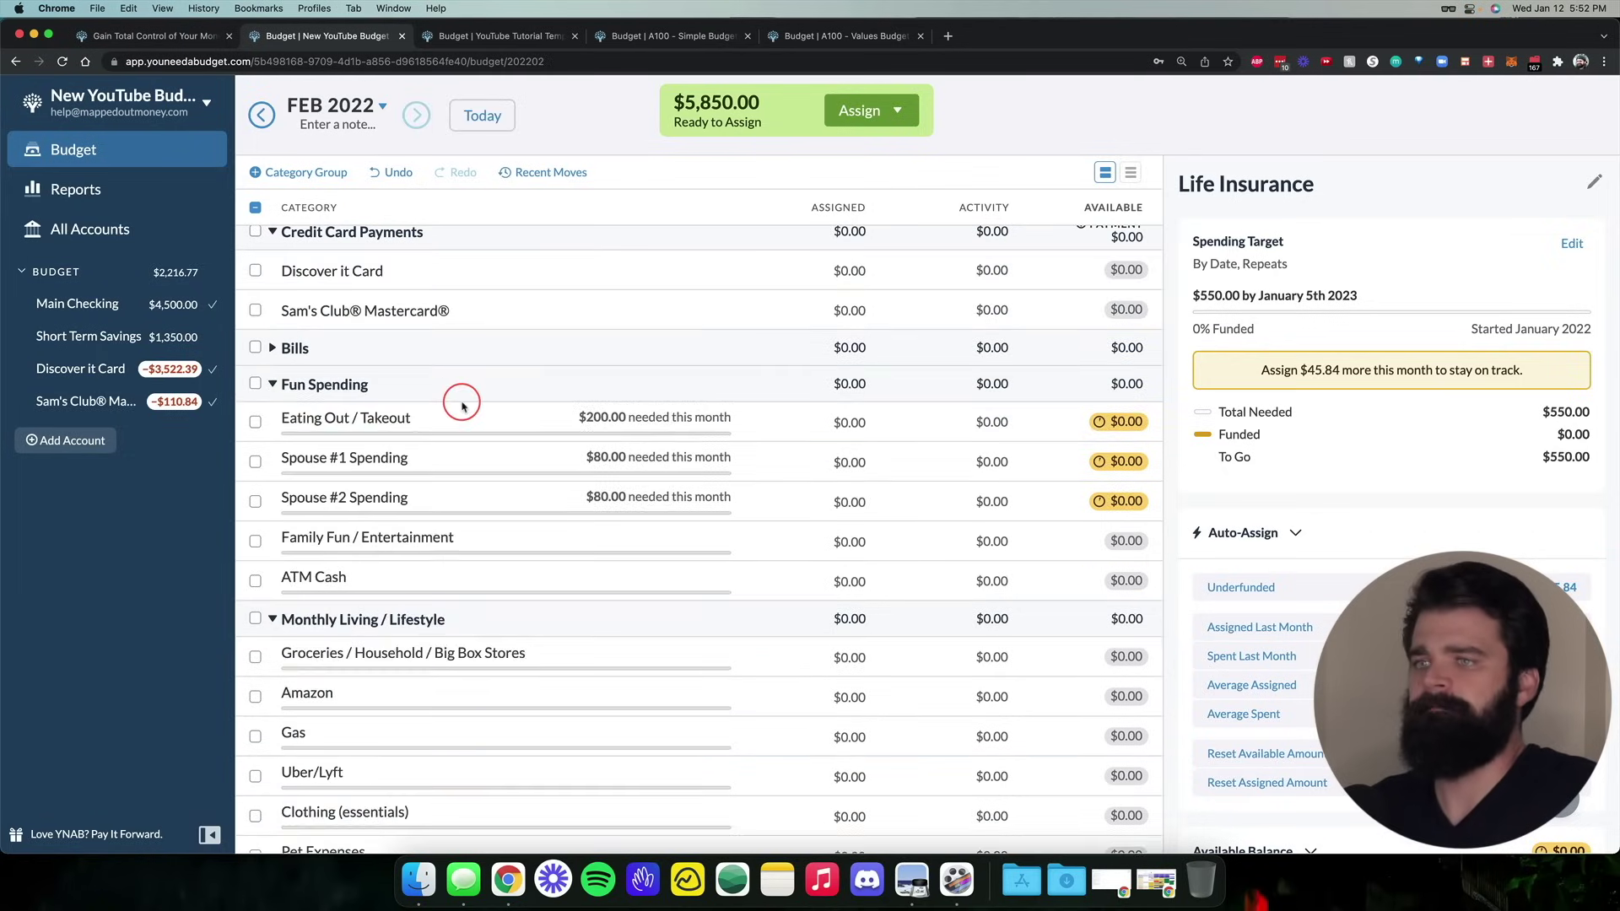
scroll(459, 407, down, 10)
scroll(470, 434, up, 3)
scroll(474, 447, up, 5)
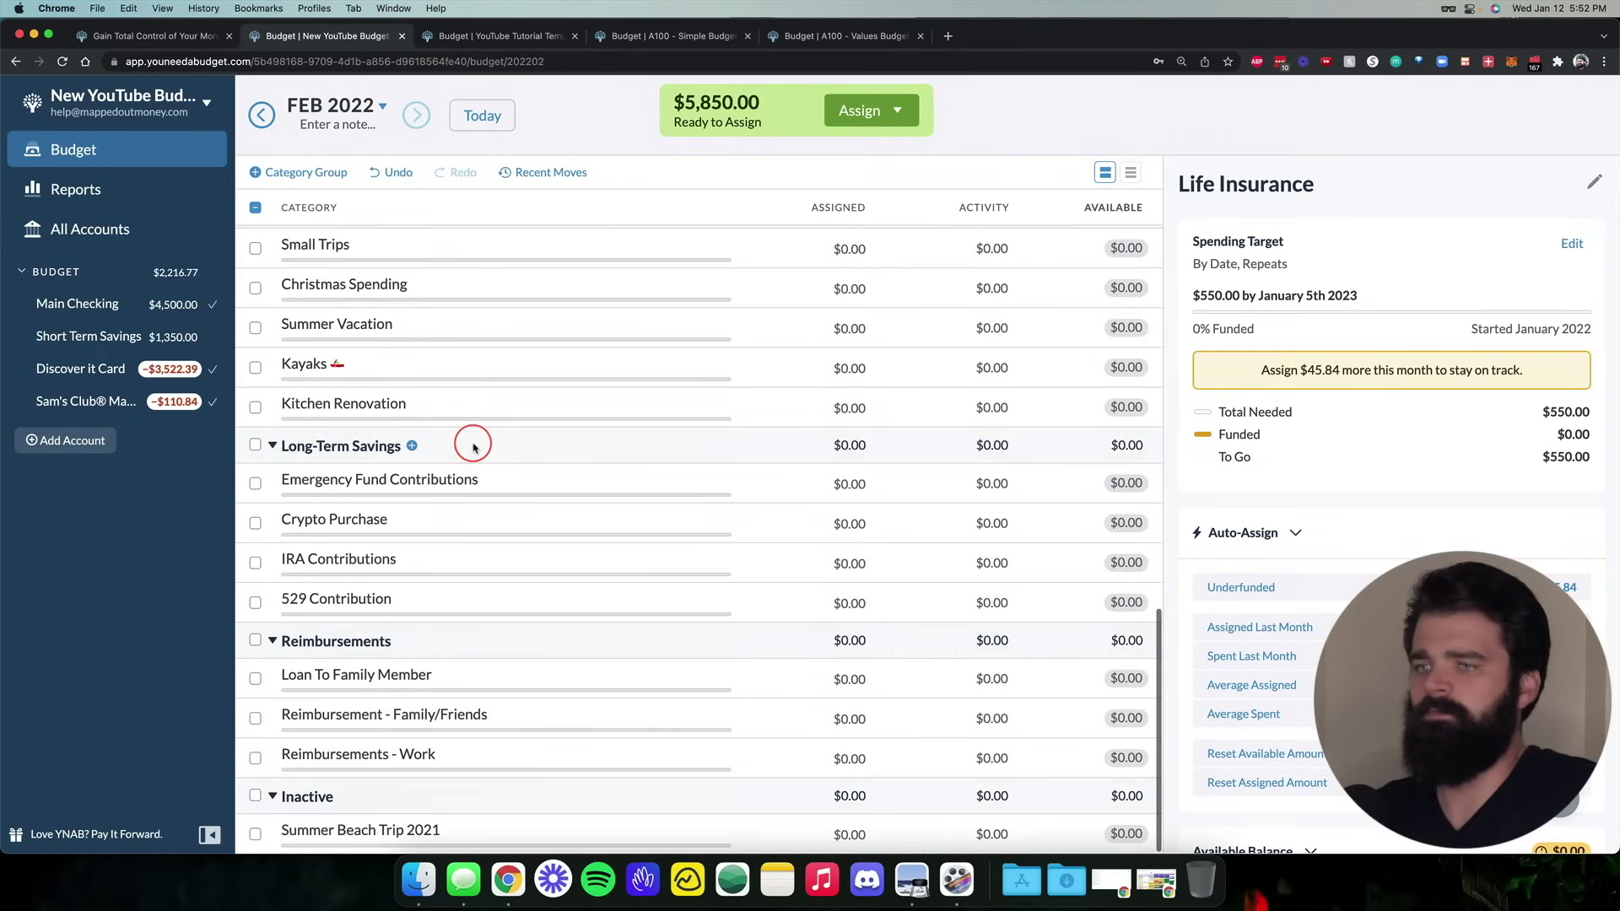
scroll(697, 344, up, 2)
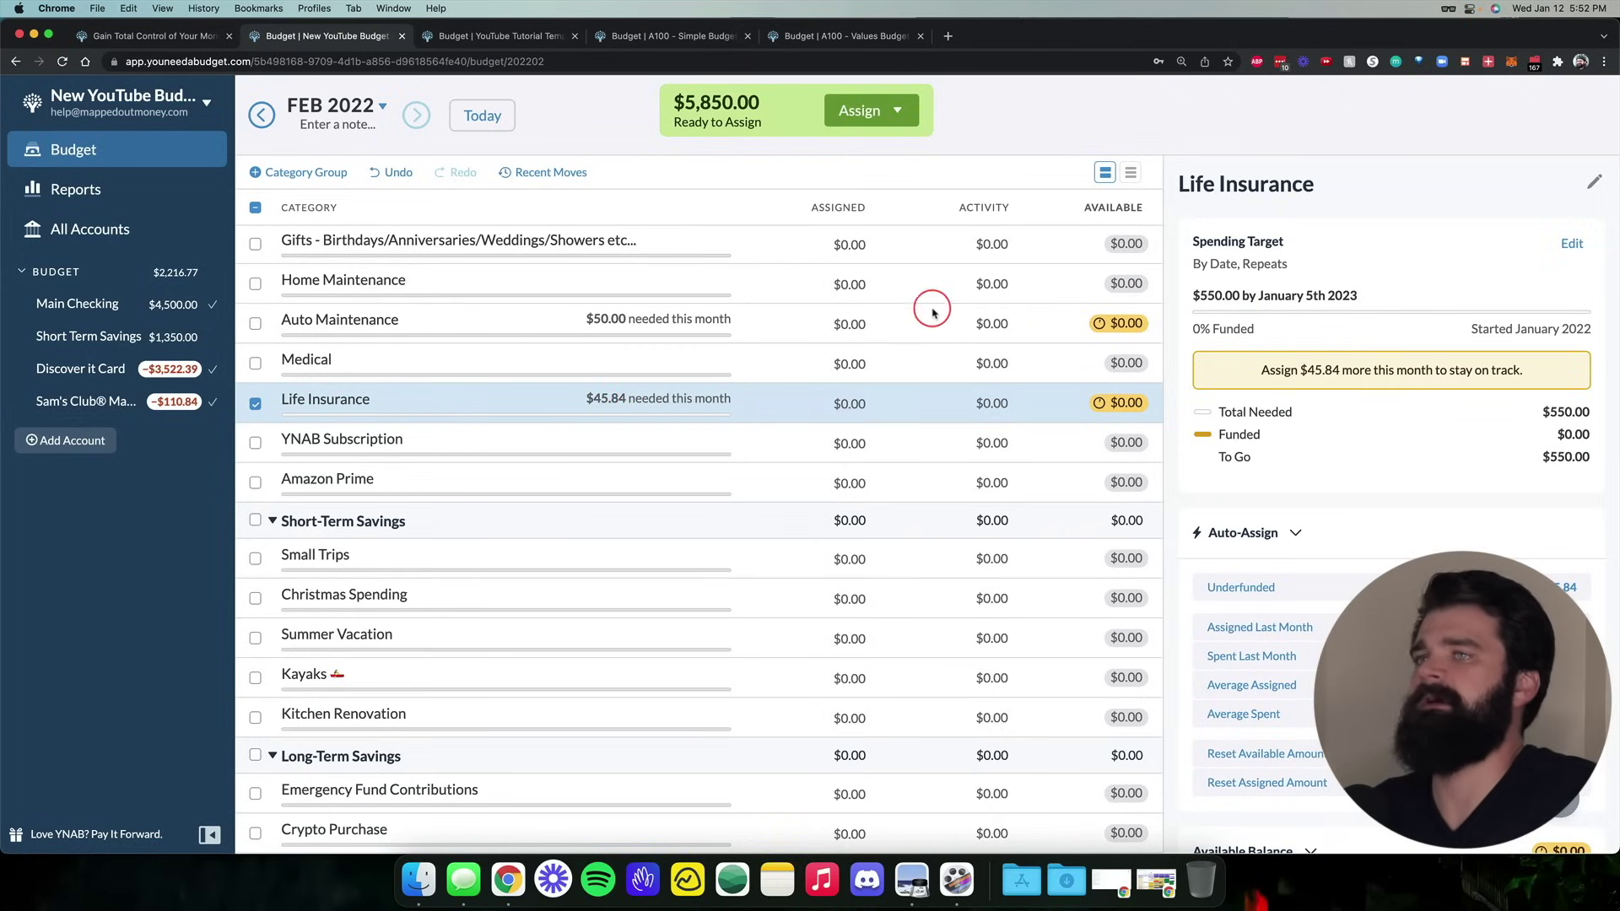
click(263, 115)
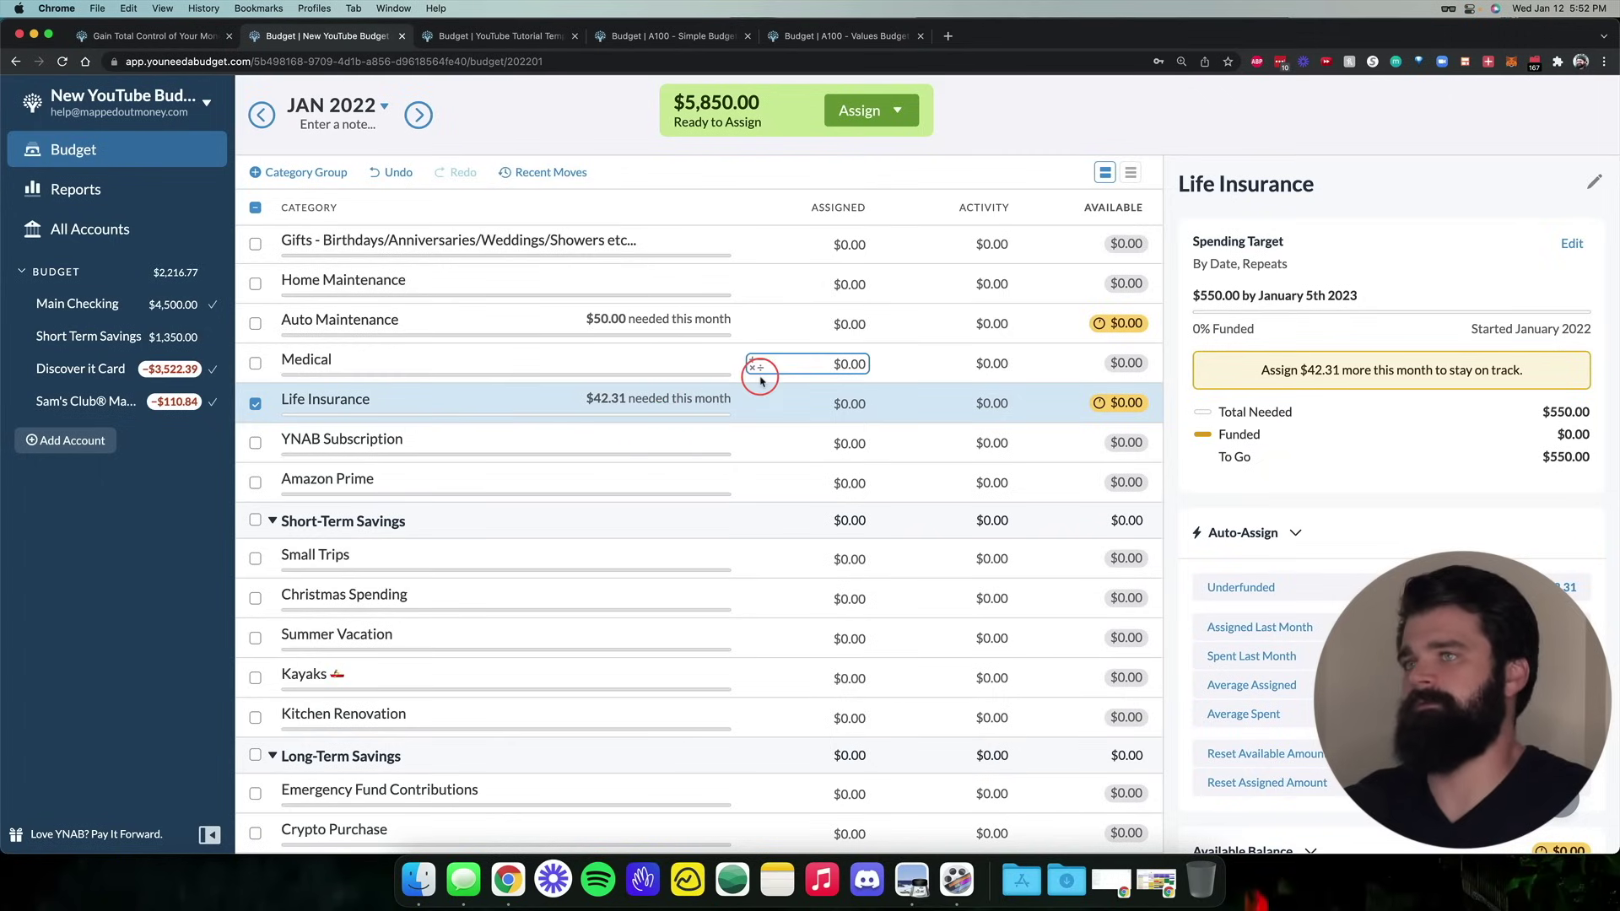
Start a by-date spending target for the Summer Vacation category in Short-Term Savings
scroll(804, 380, down, 2)
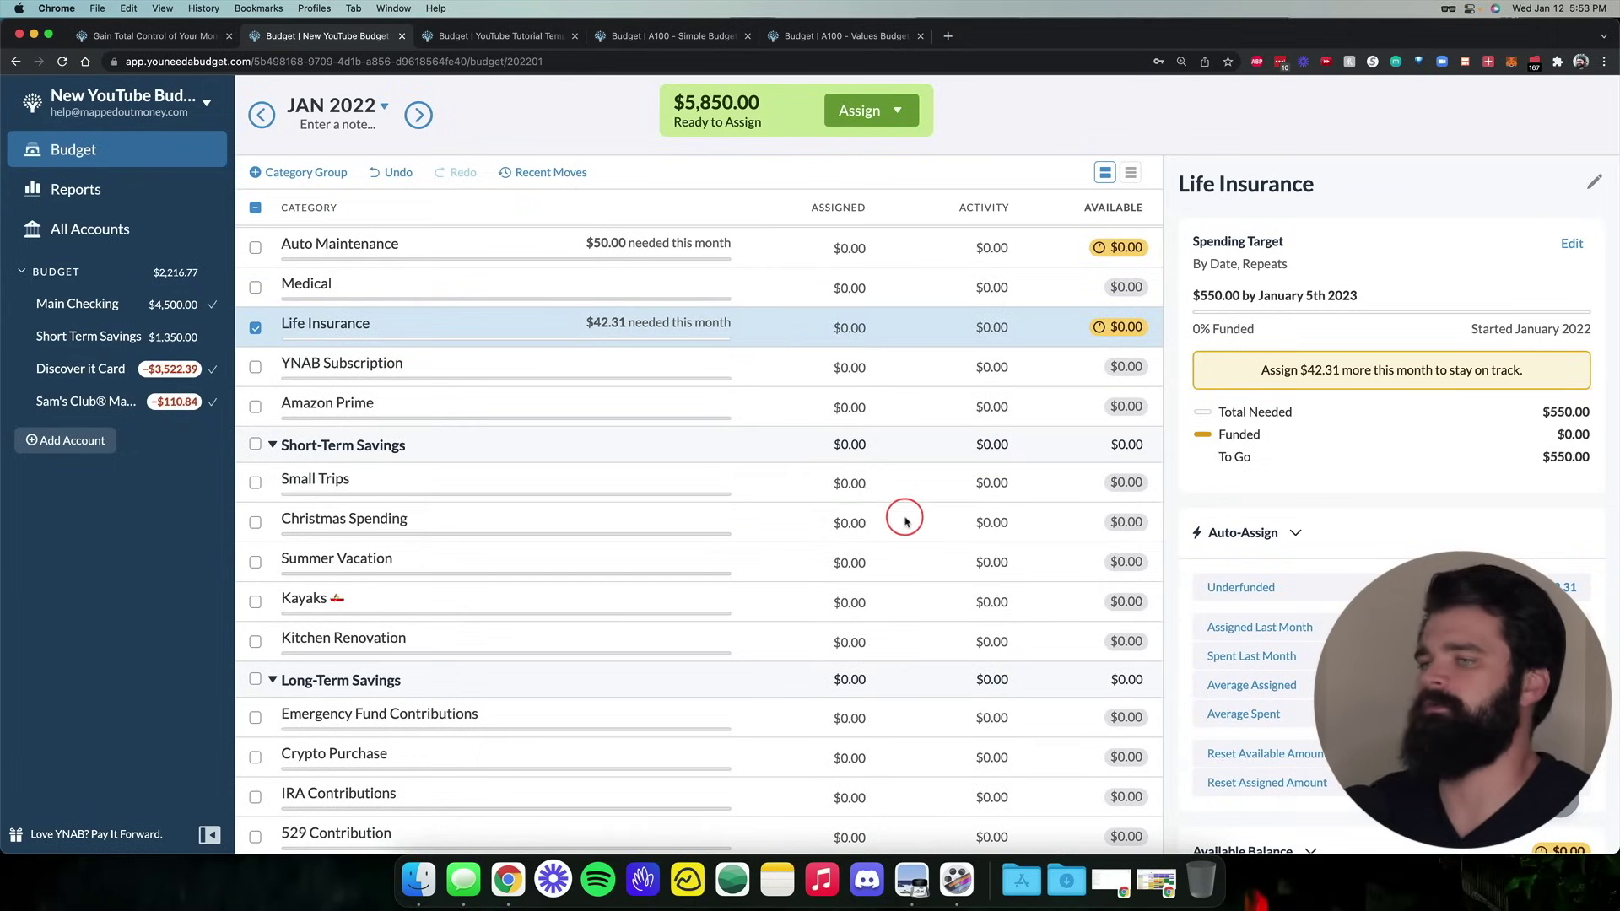
click(901, 518)
click(906, 560)
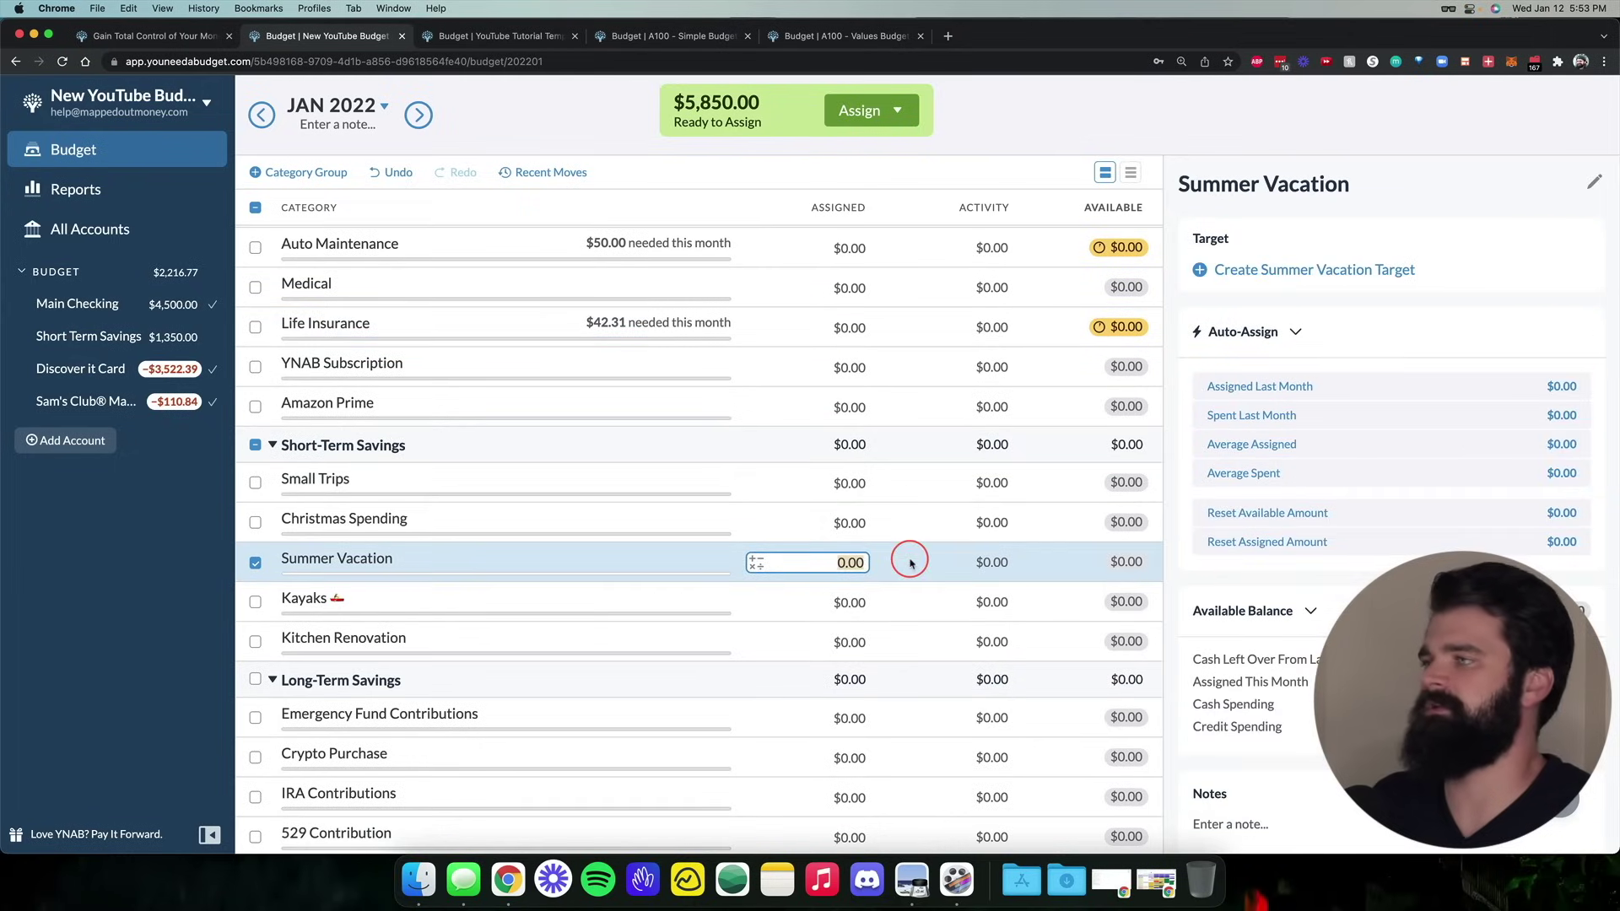
click(1272, 268)
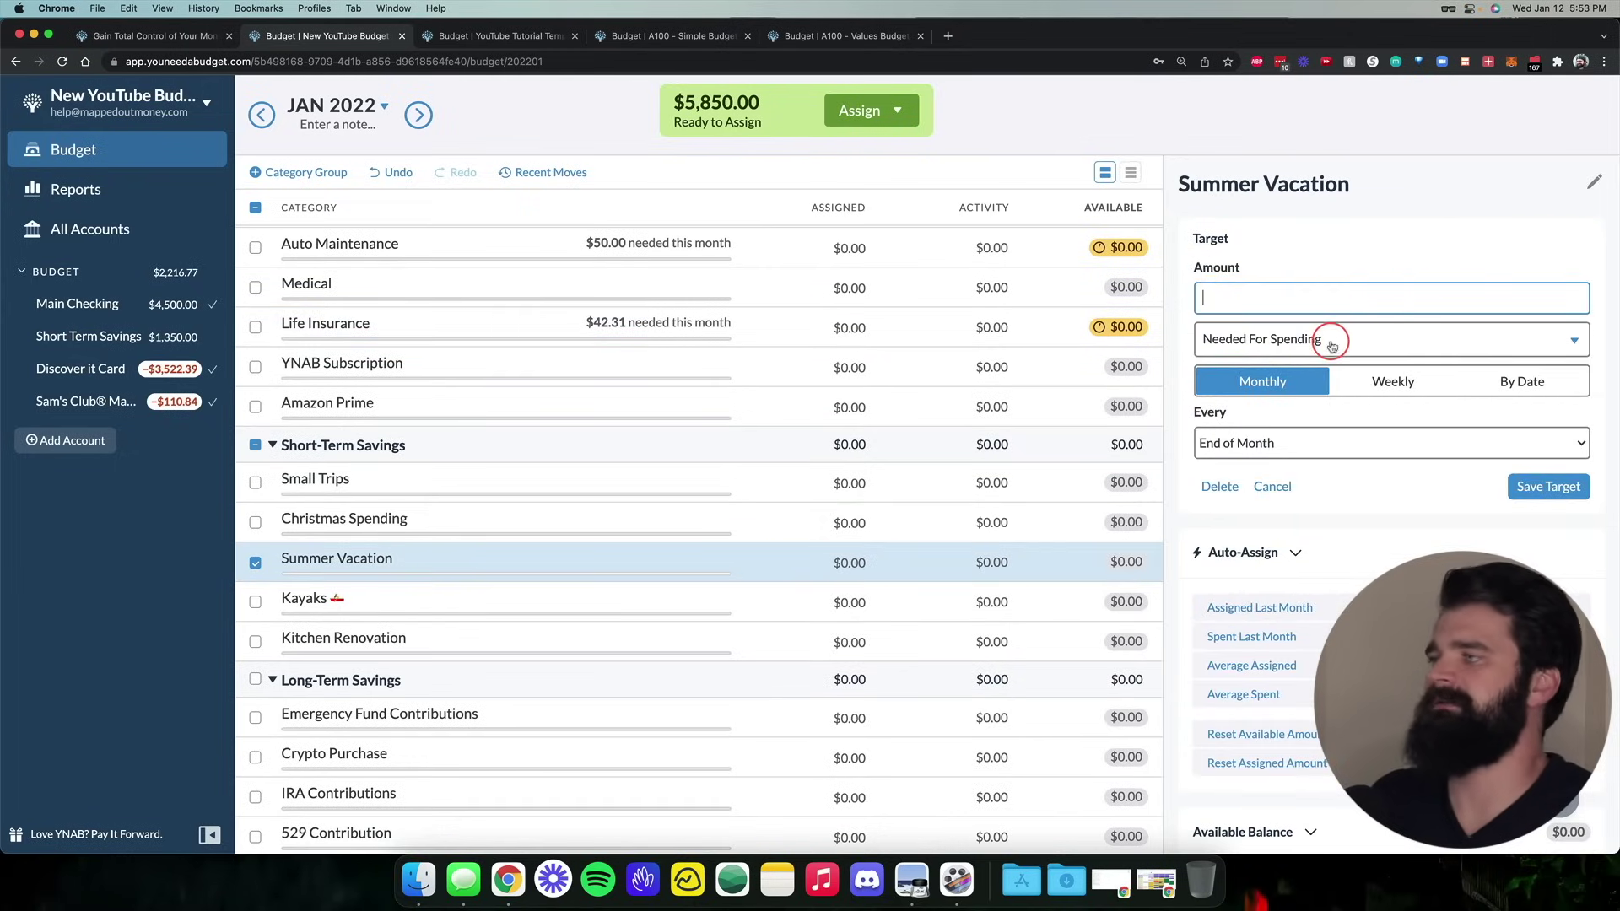
click(1568, 383)
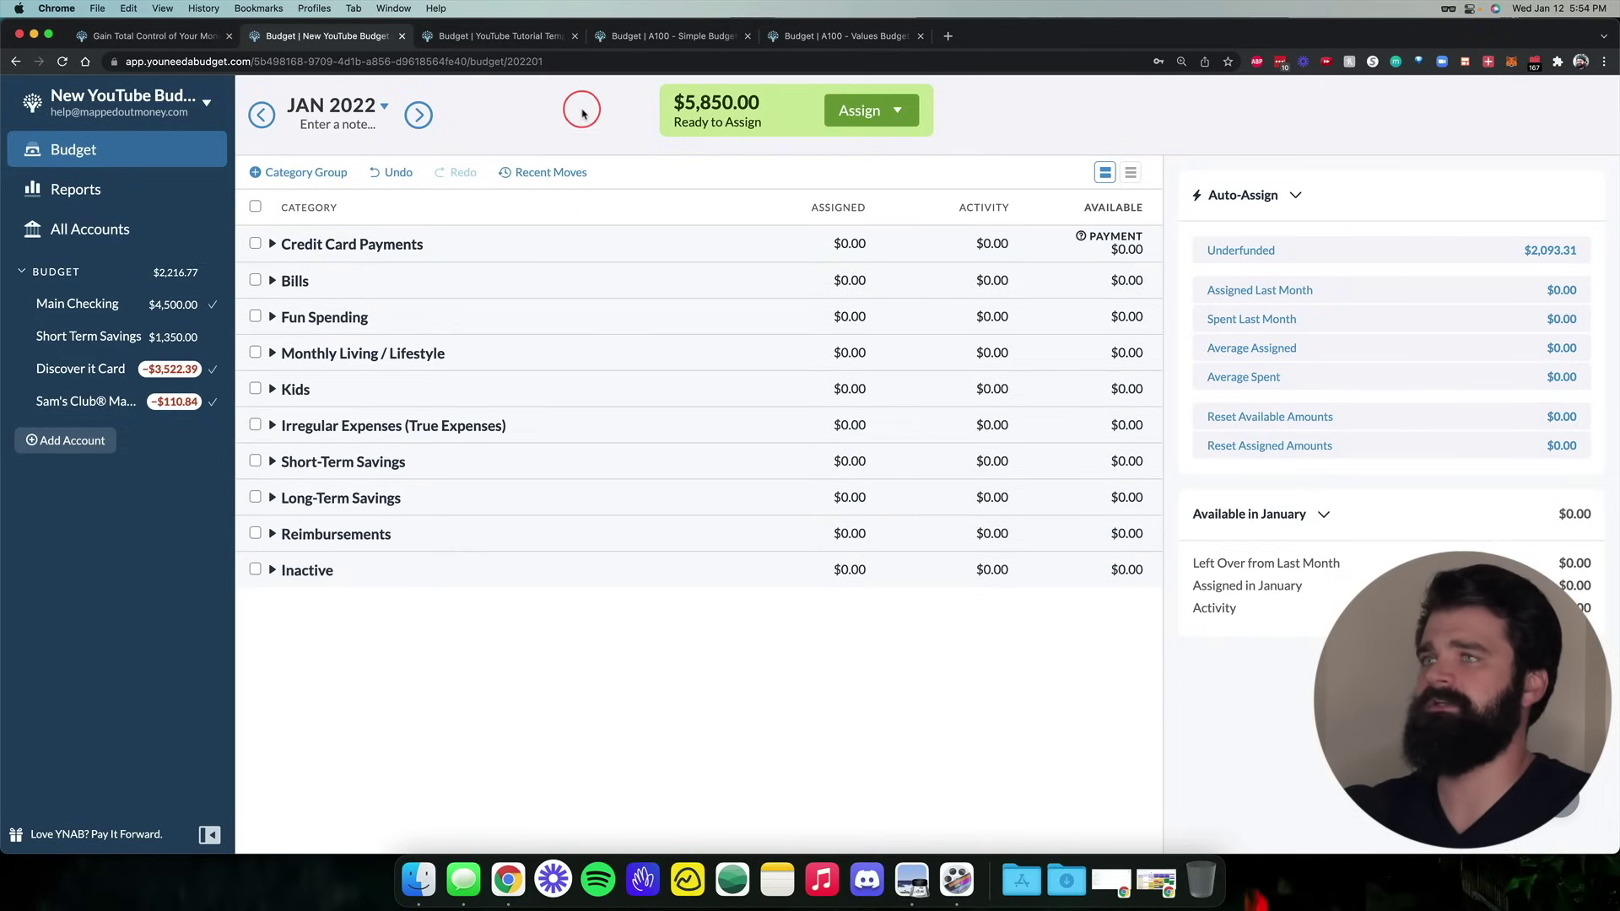
Switch to the YouTube Tutorial budget and look over the targets in its Bills group
click(519, 37)
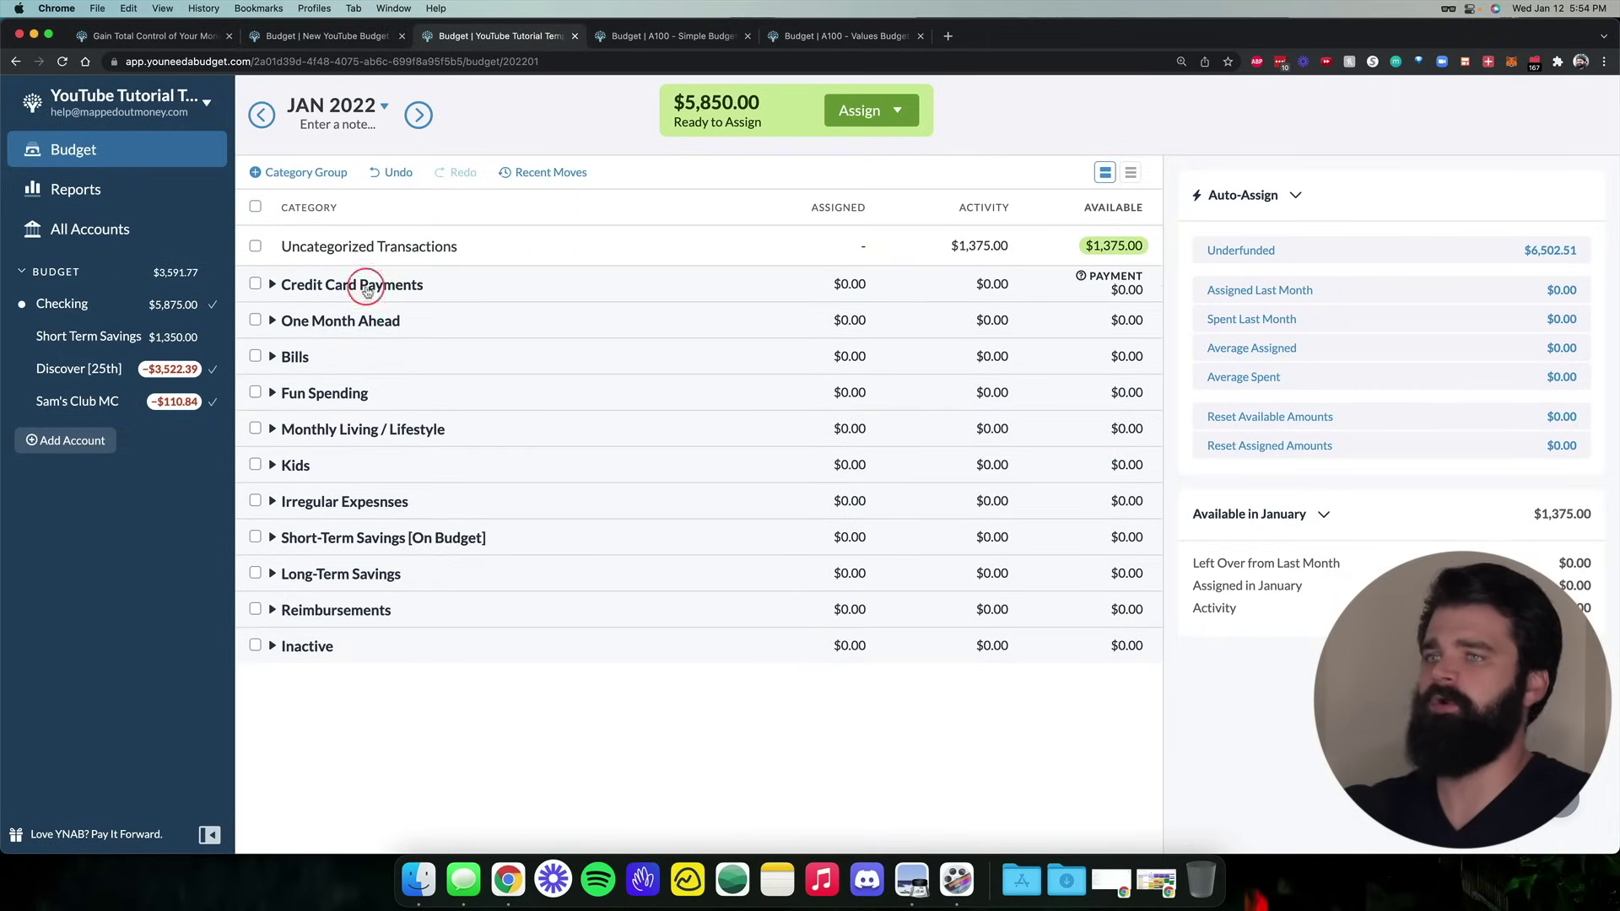
click(270, 351)
scroll(970, 405, down, 2)
scroll(1000, 390, up, 3)
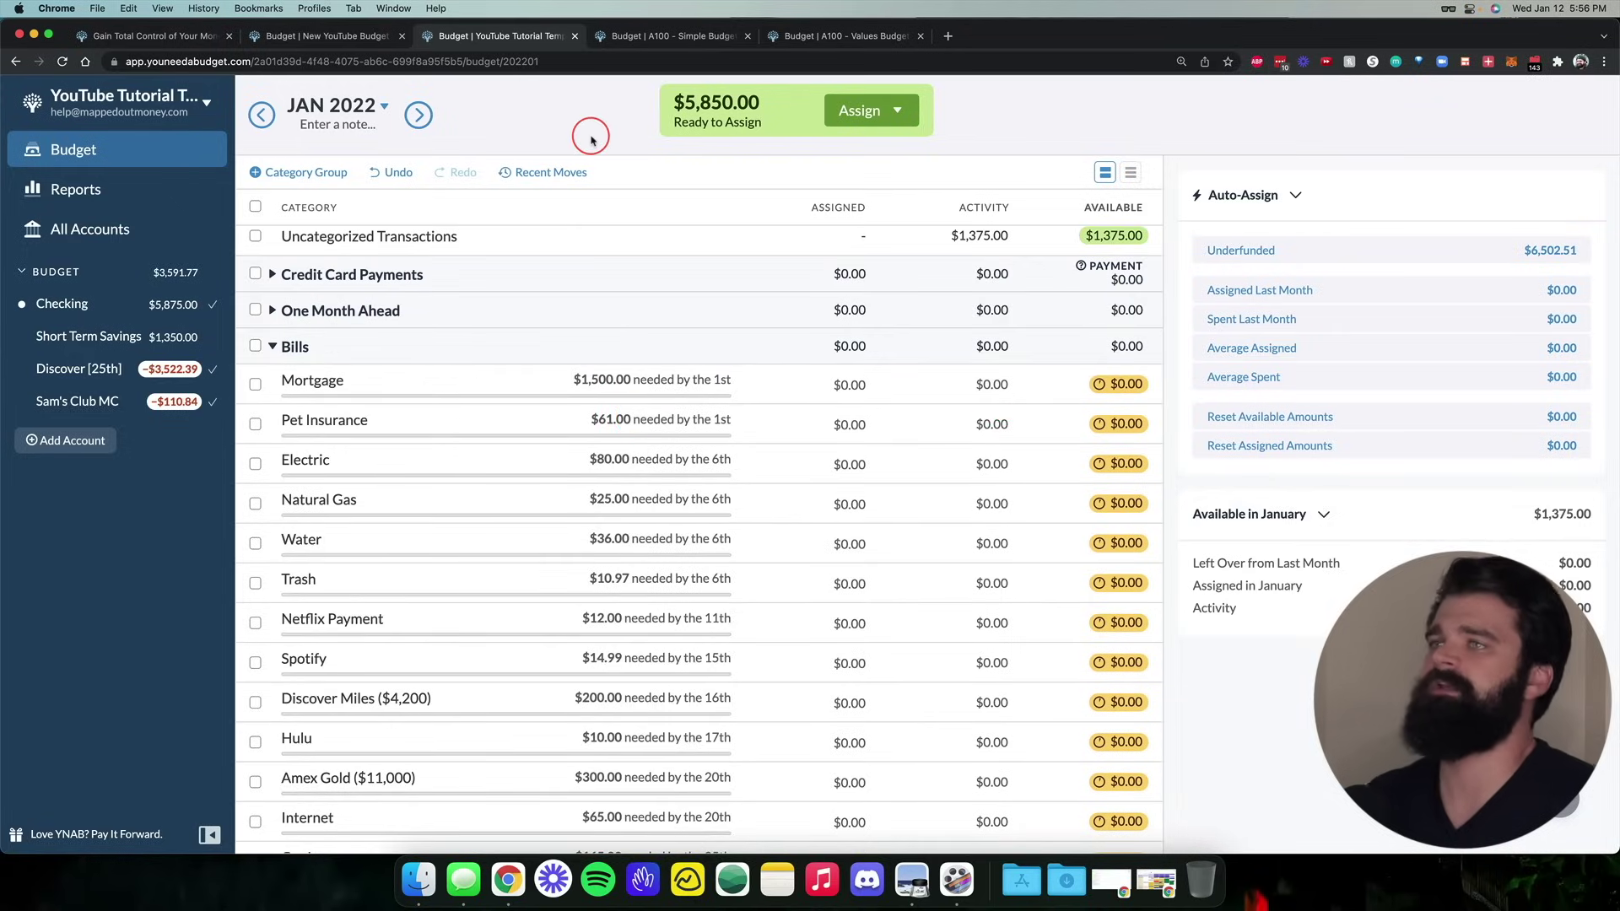
Switch to the YNAB Setup Checklist 2022 PDF in Preview and highlight item 9, "Compare underfunded to your income"
key(super+Tab)
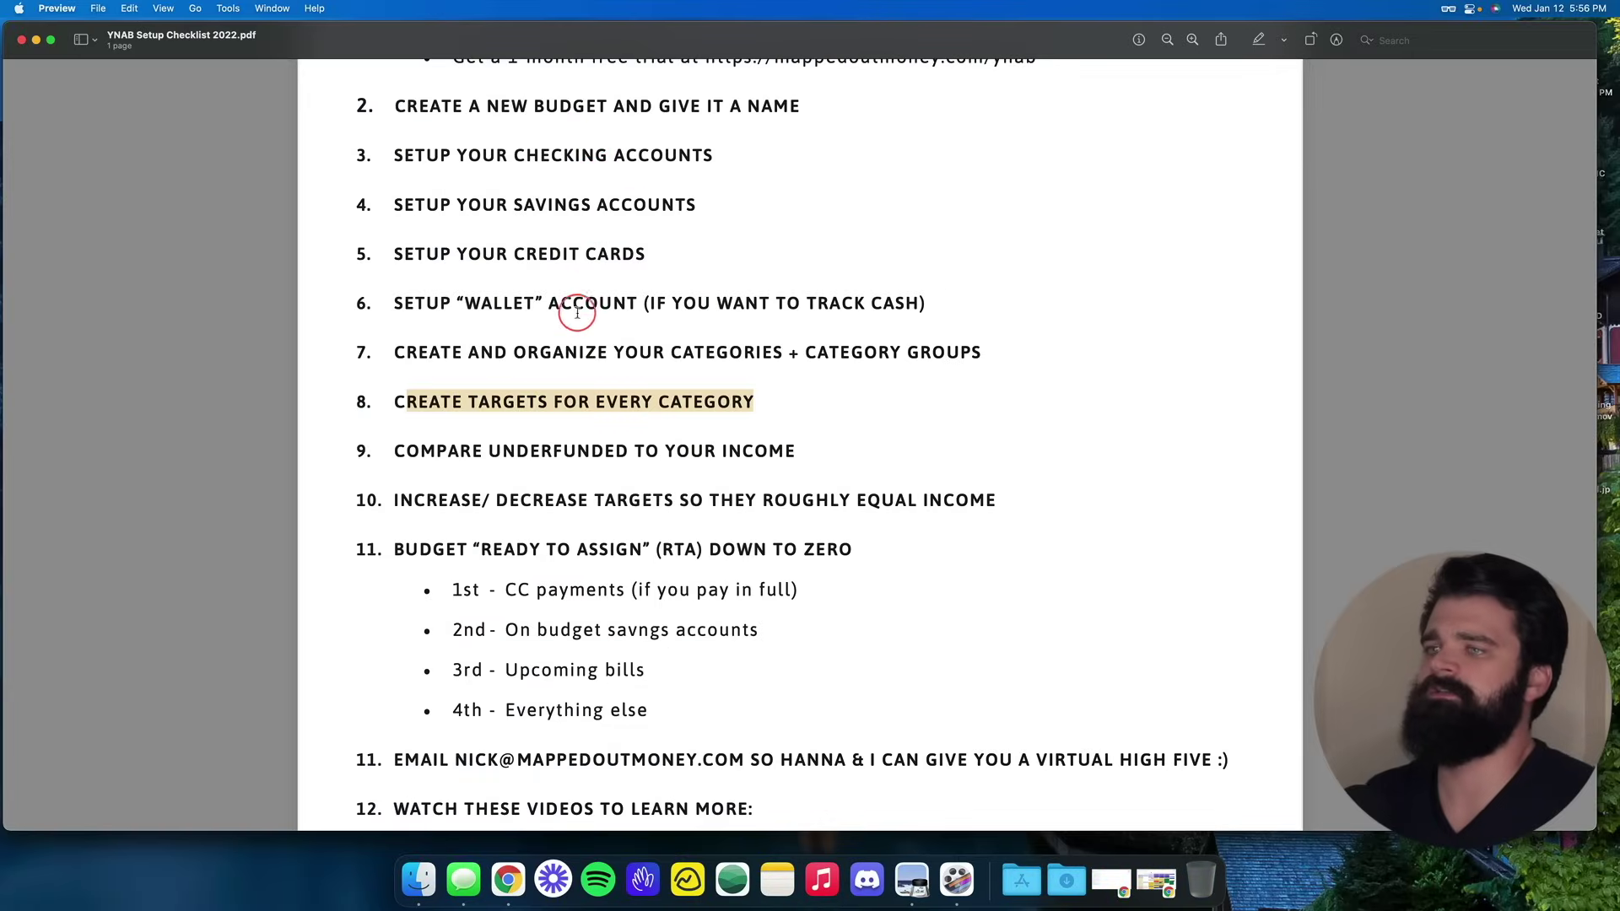
click(439, 442)
drag(391, 452, 817, 458)
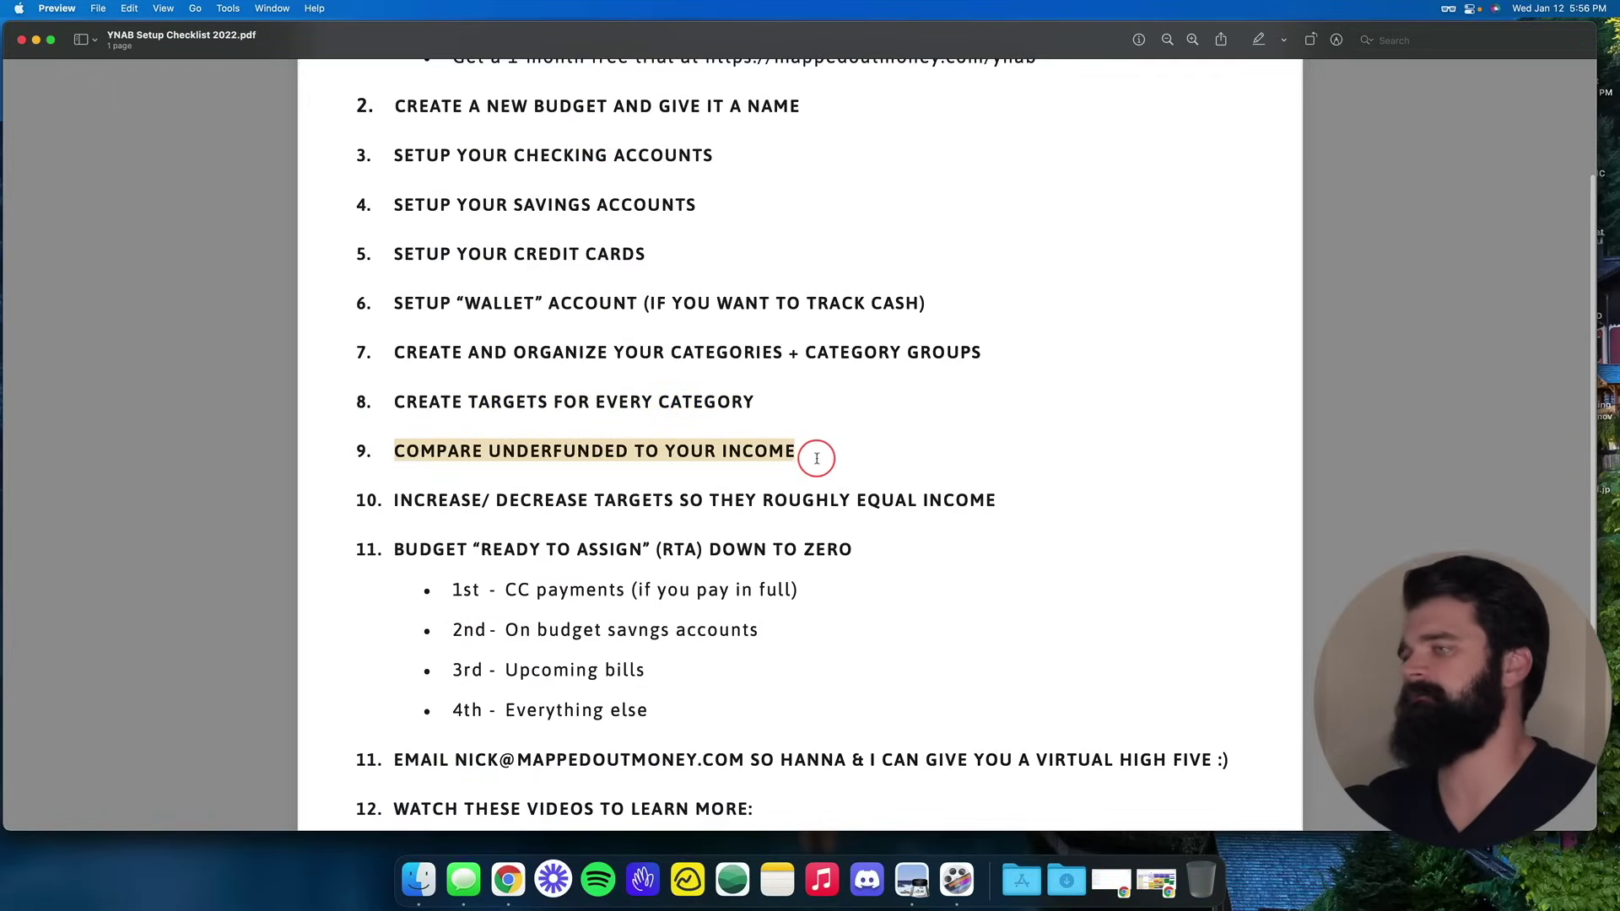
Return to the YNAB budget in Chrome and compare the Auto-Assign Underfunded total with the money Ready to Assign
key(super+Tab)
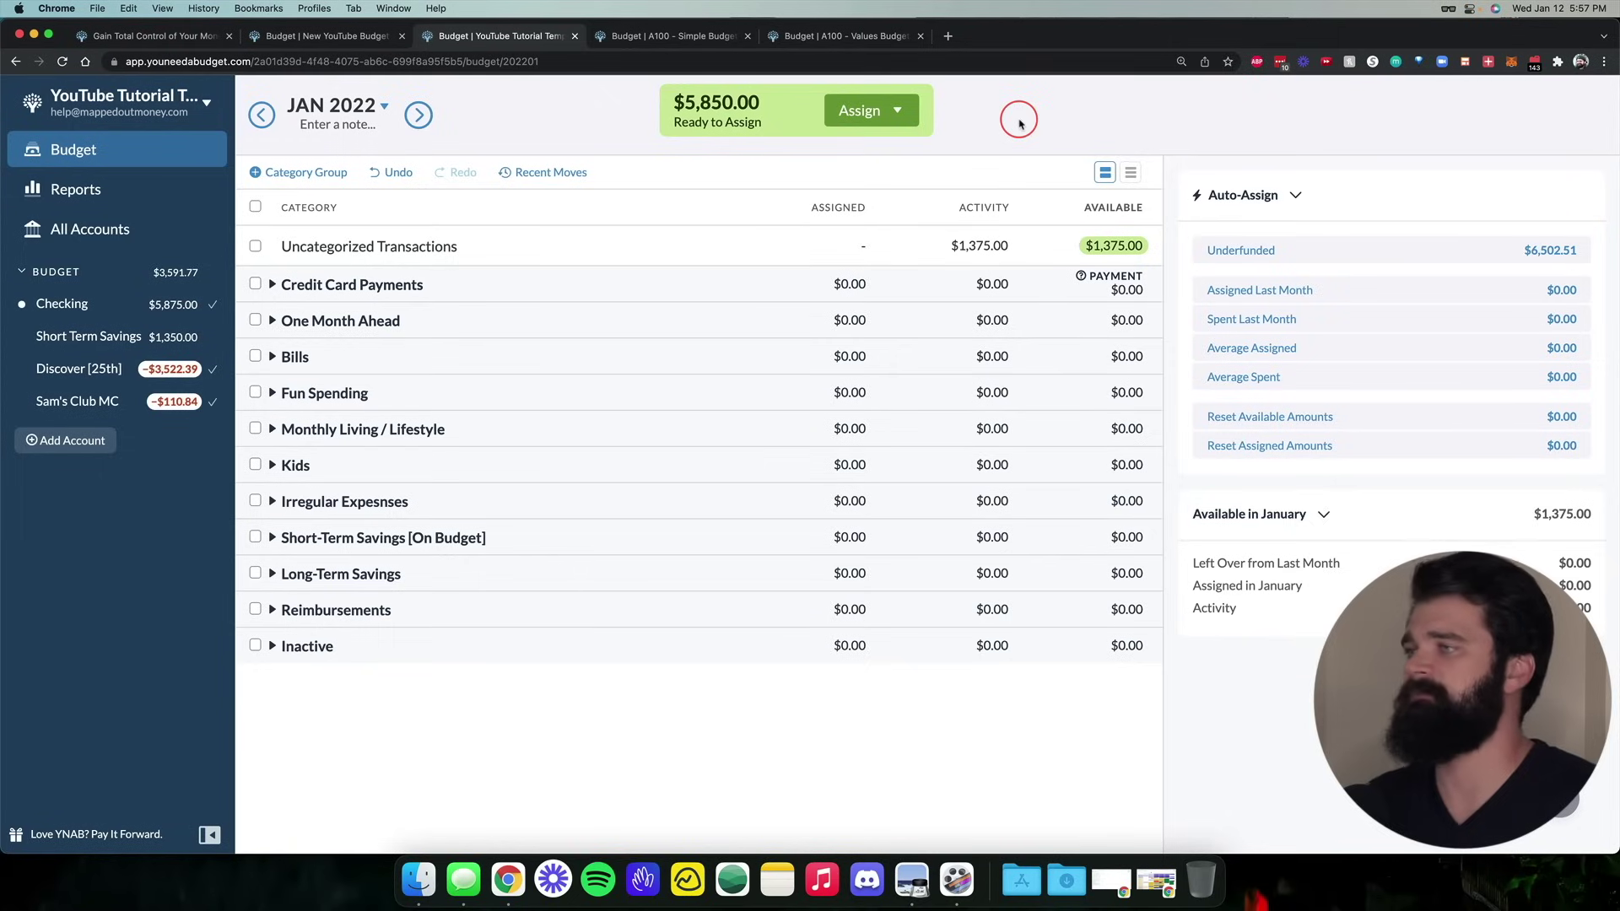
click(1298, 193)
click(1262, 197)
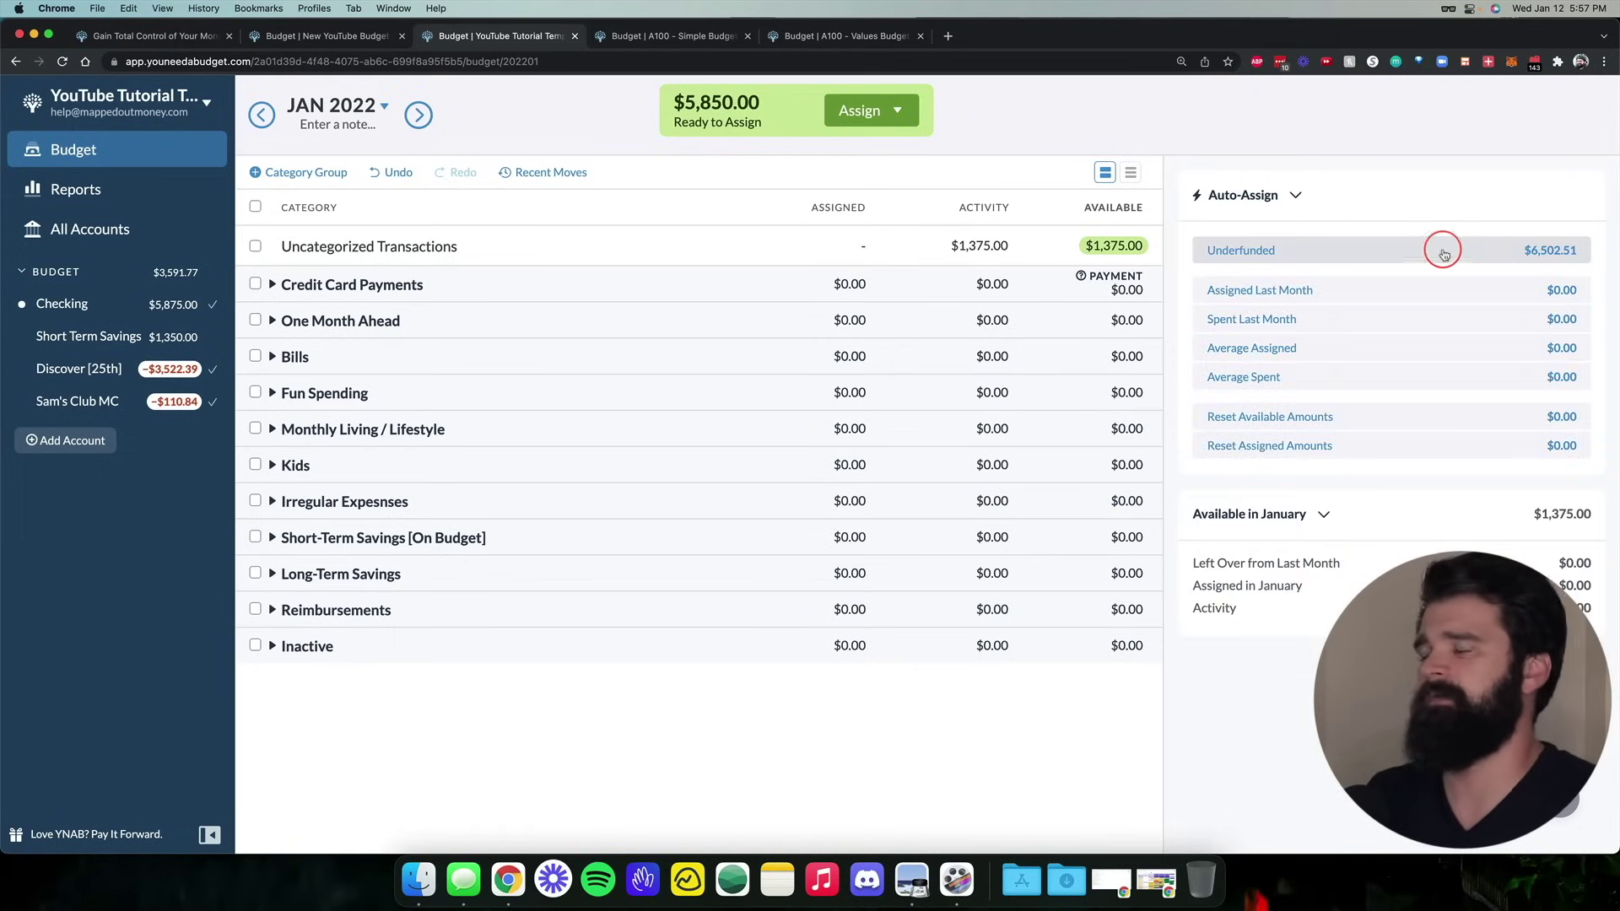
Expand all category groups and review the target amounts from Credit Card Payments down to Inactive
key(e)
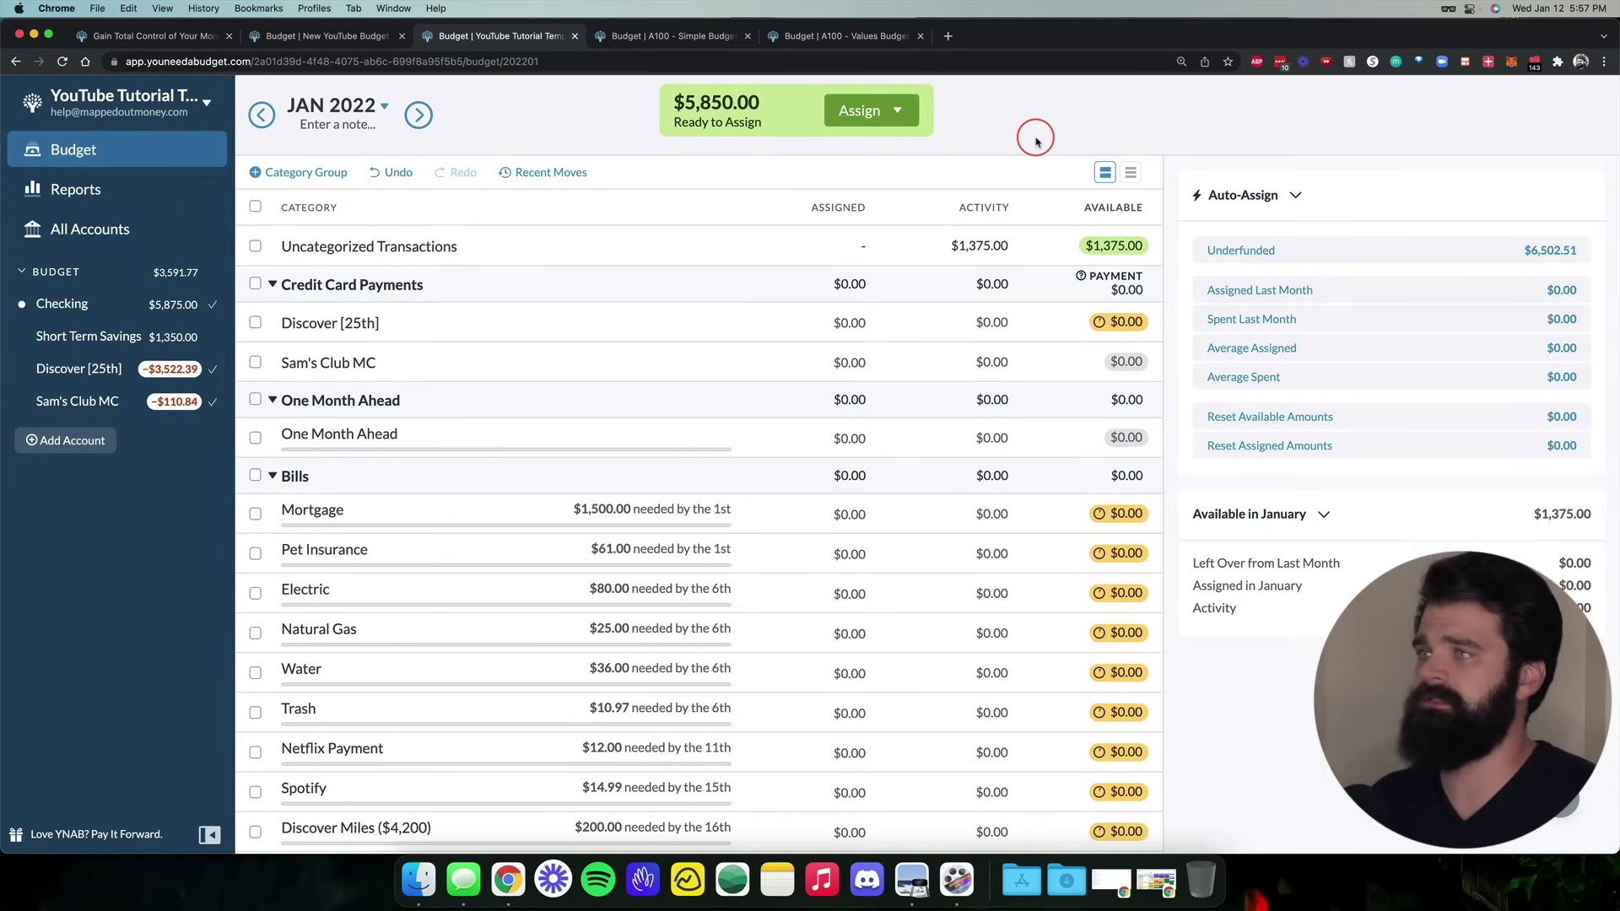
scroll(878, 342, down, 10)
scroll(878, 342, up, 10)
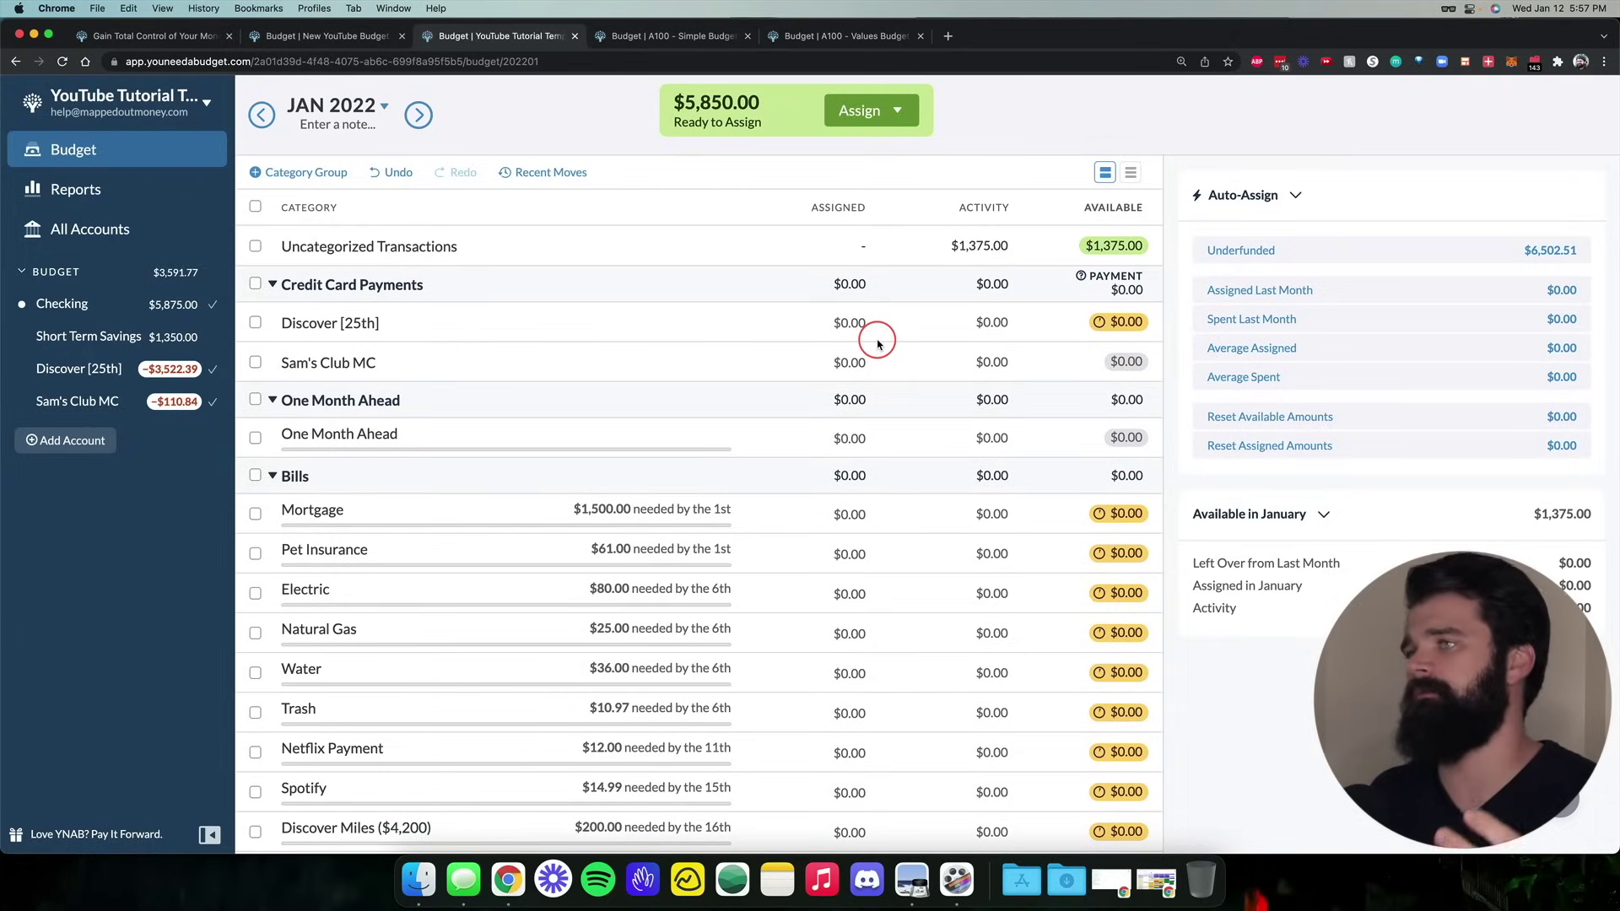
scroll(878, 342, down, 15)
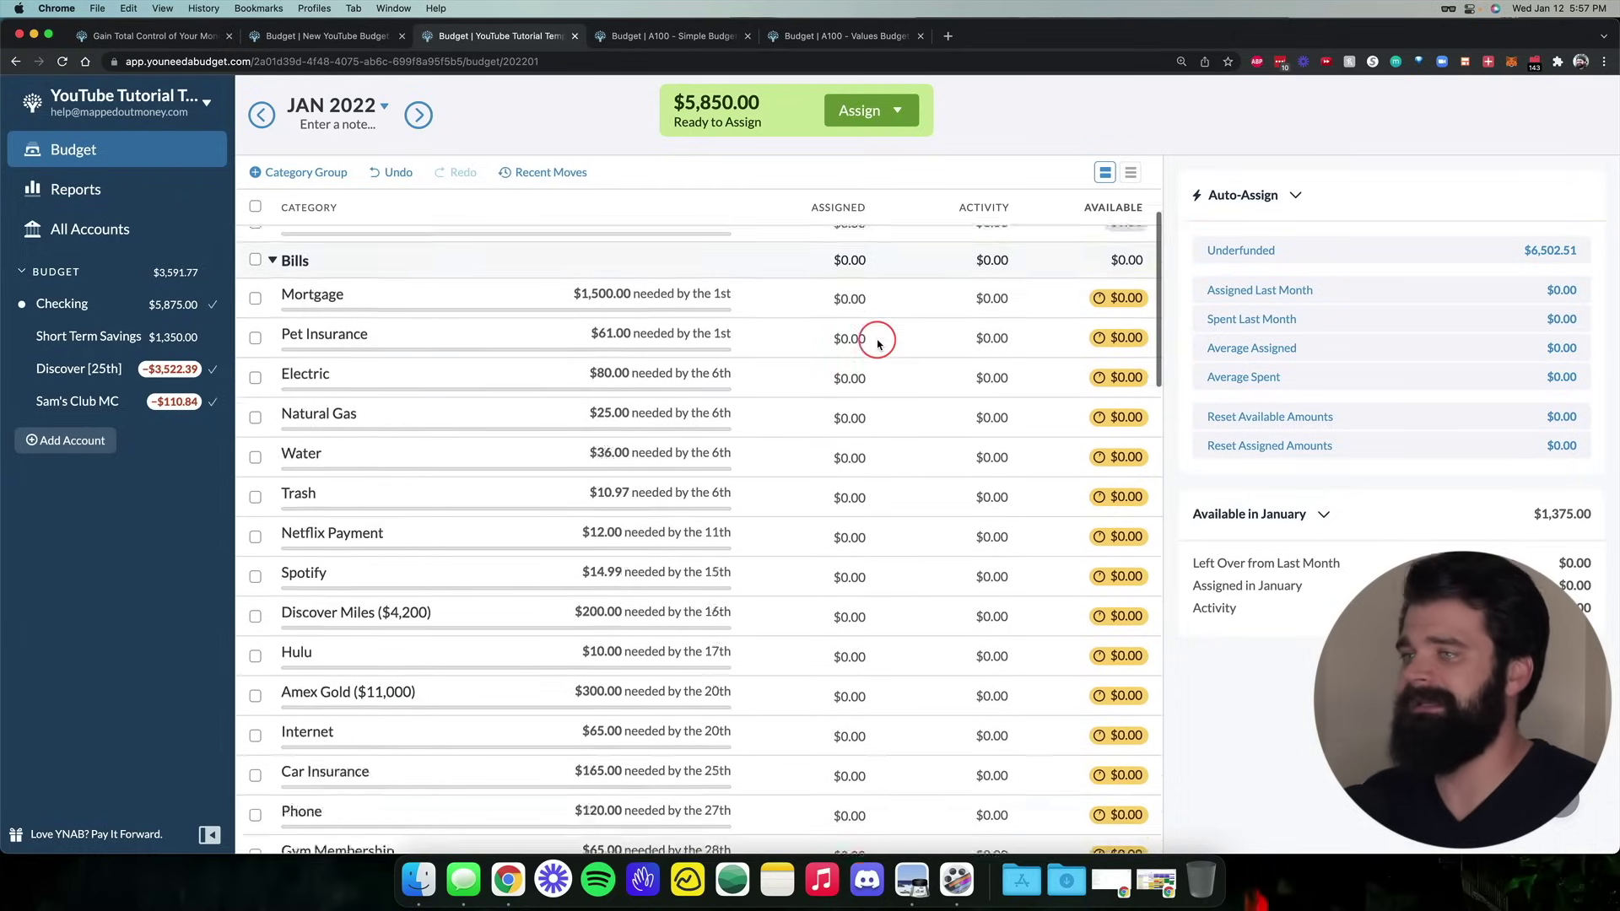
scroll(878, 341, up, 15)
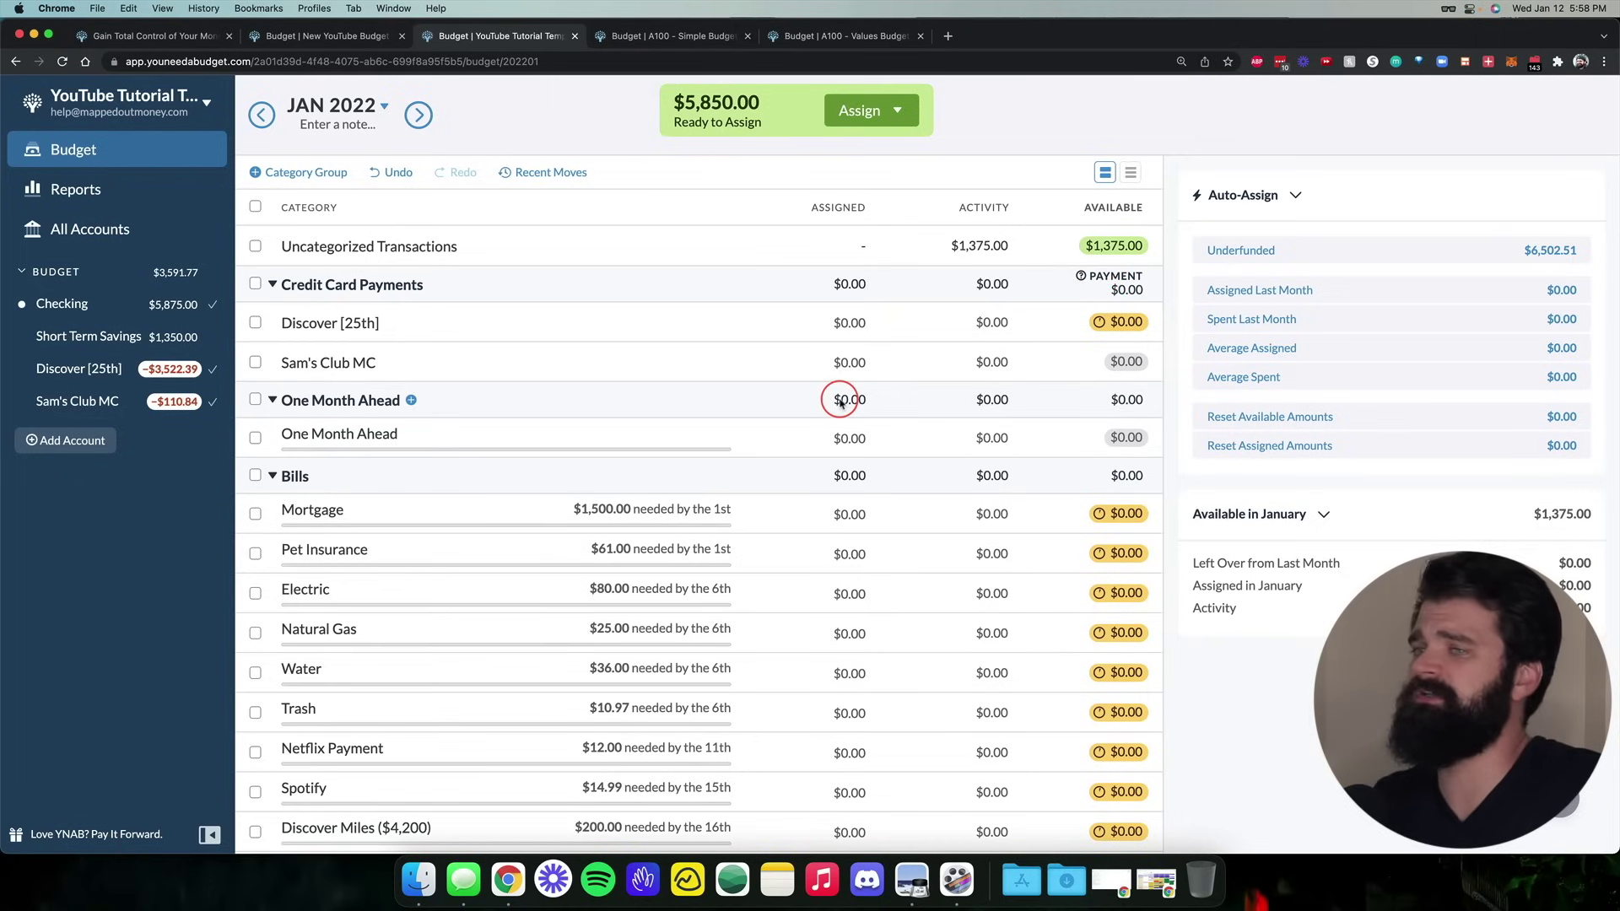
scroll(841, 403, down, 3)
scroll(840, 403, down, 20)
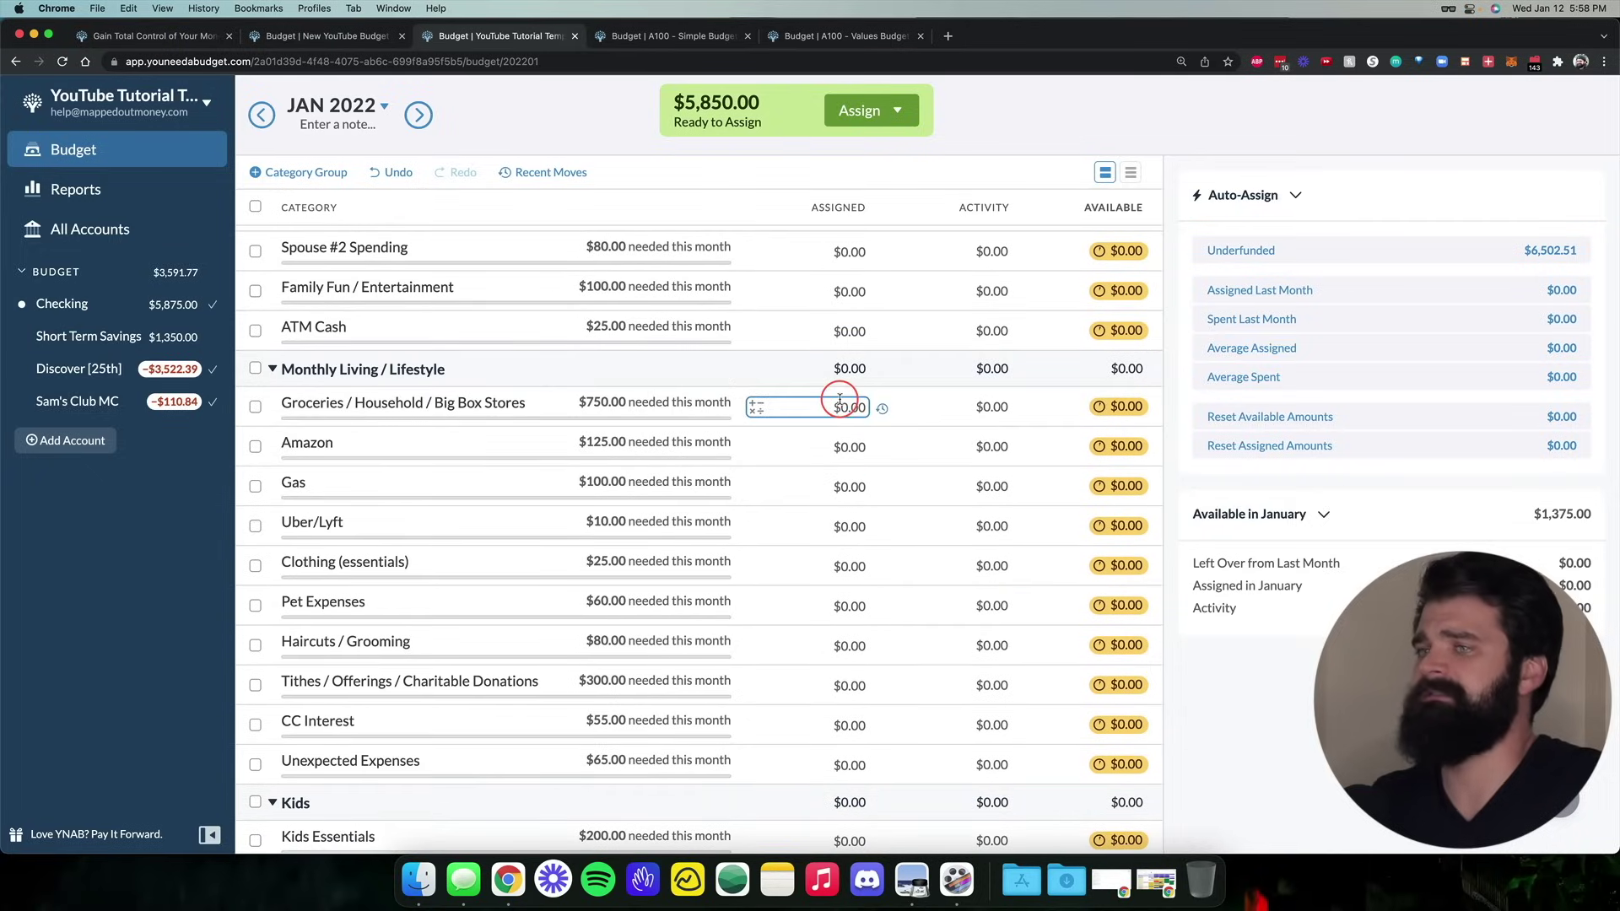
scroll(756, 420, down, 8)
scroll(771, 432, down, 6)
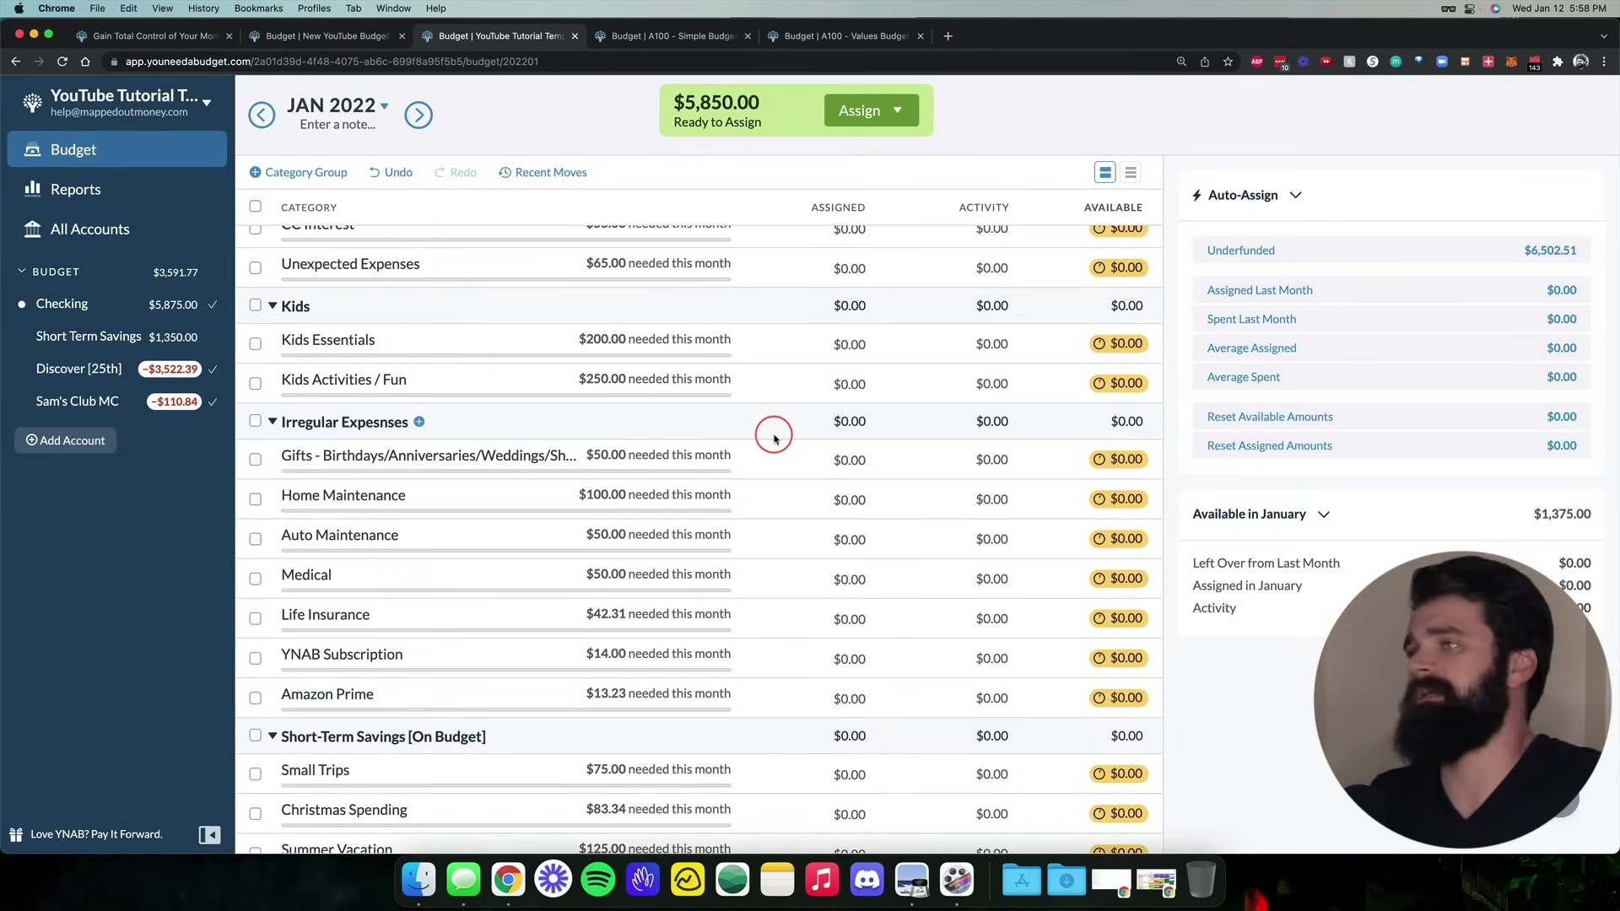
scroll(775, 437, down, 6)
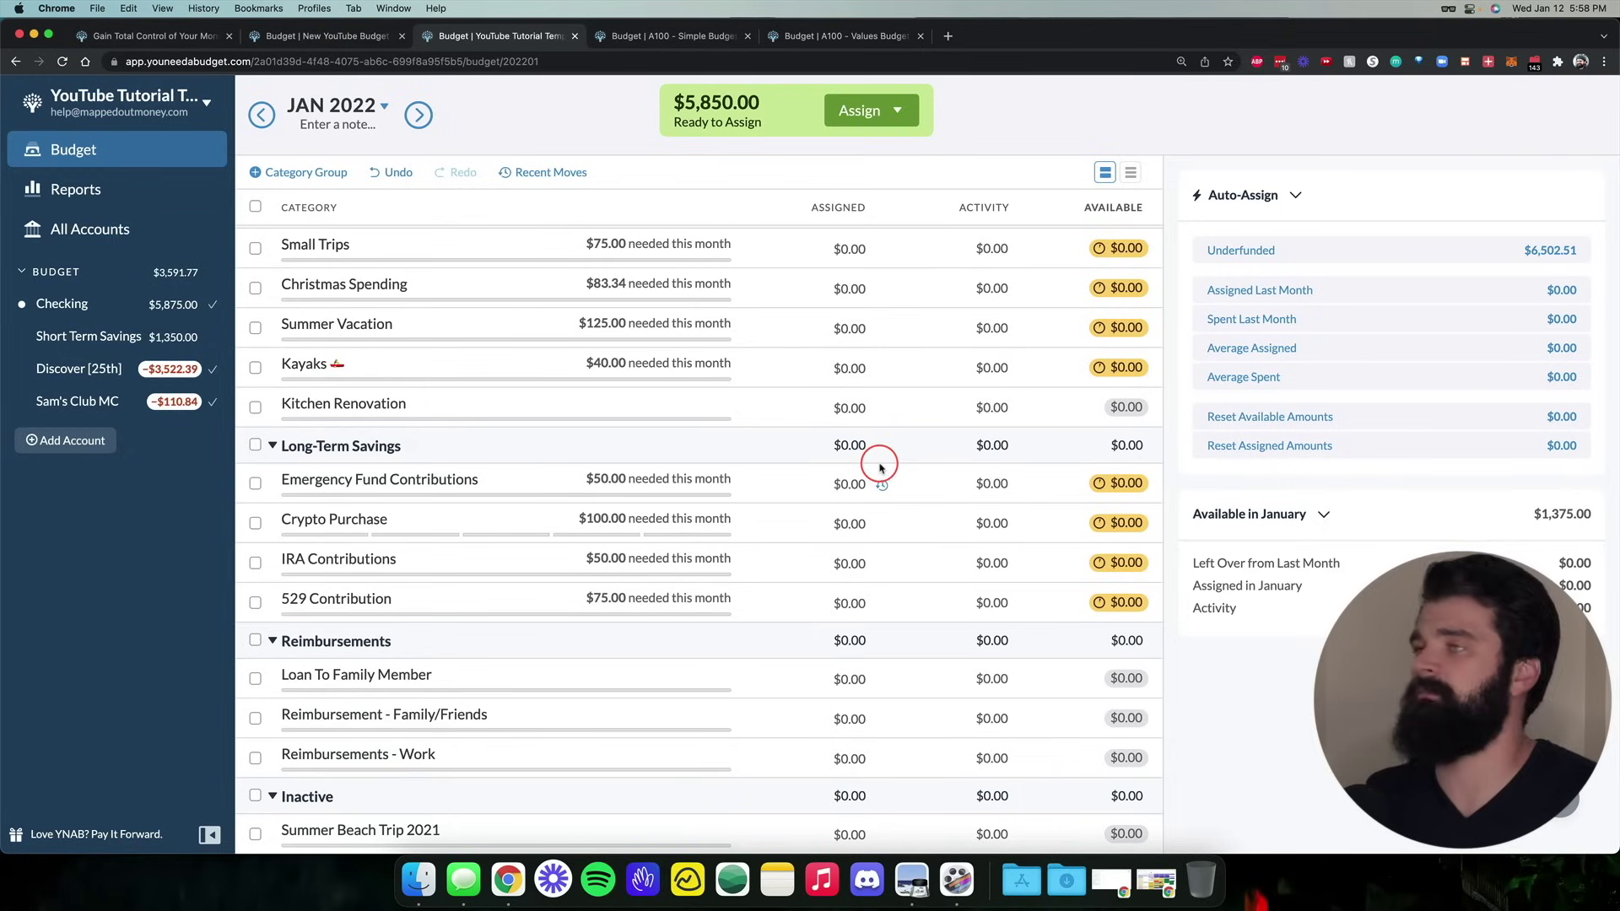
scroll(858, 543, up, 1)
scroll(858, 543, down, 1)
scroll(857, 543, down, 1)
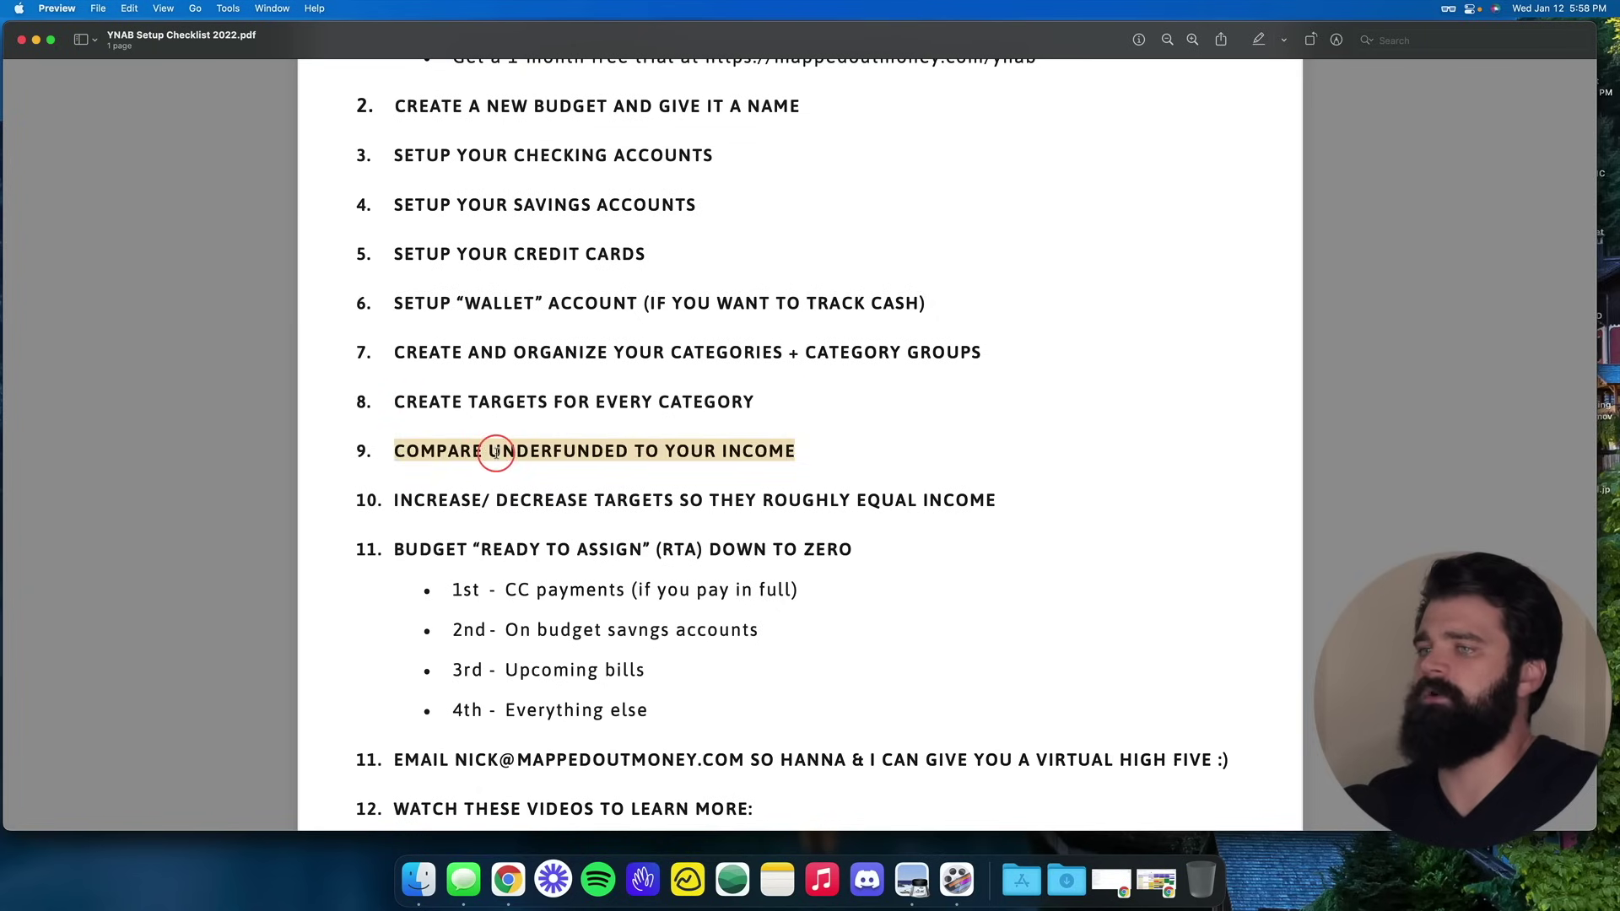
Revisit checklist item 9 in Preview, and recheck the expanded category targets in the YouTube Tutorial budget in Chrome
drag(394, 450, 856, 445)
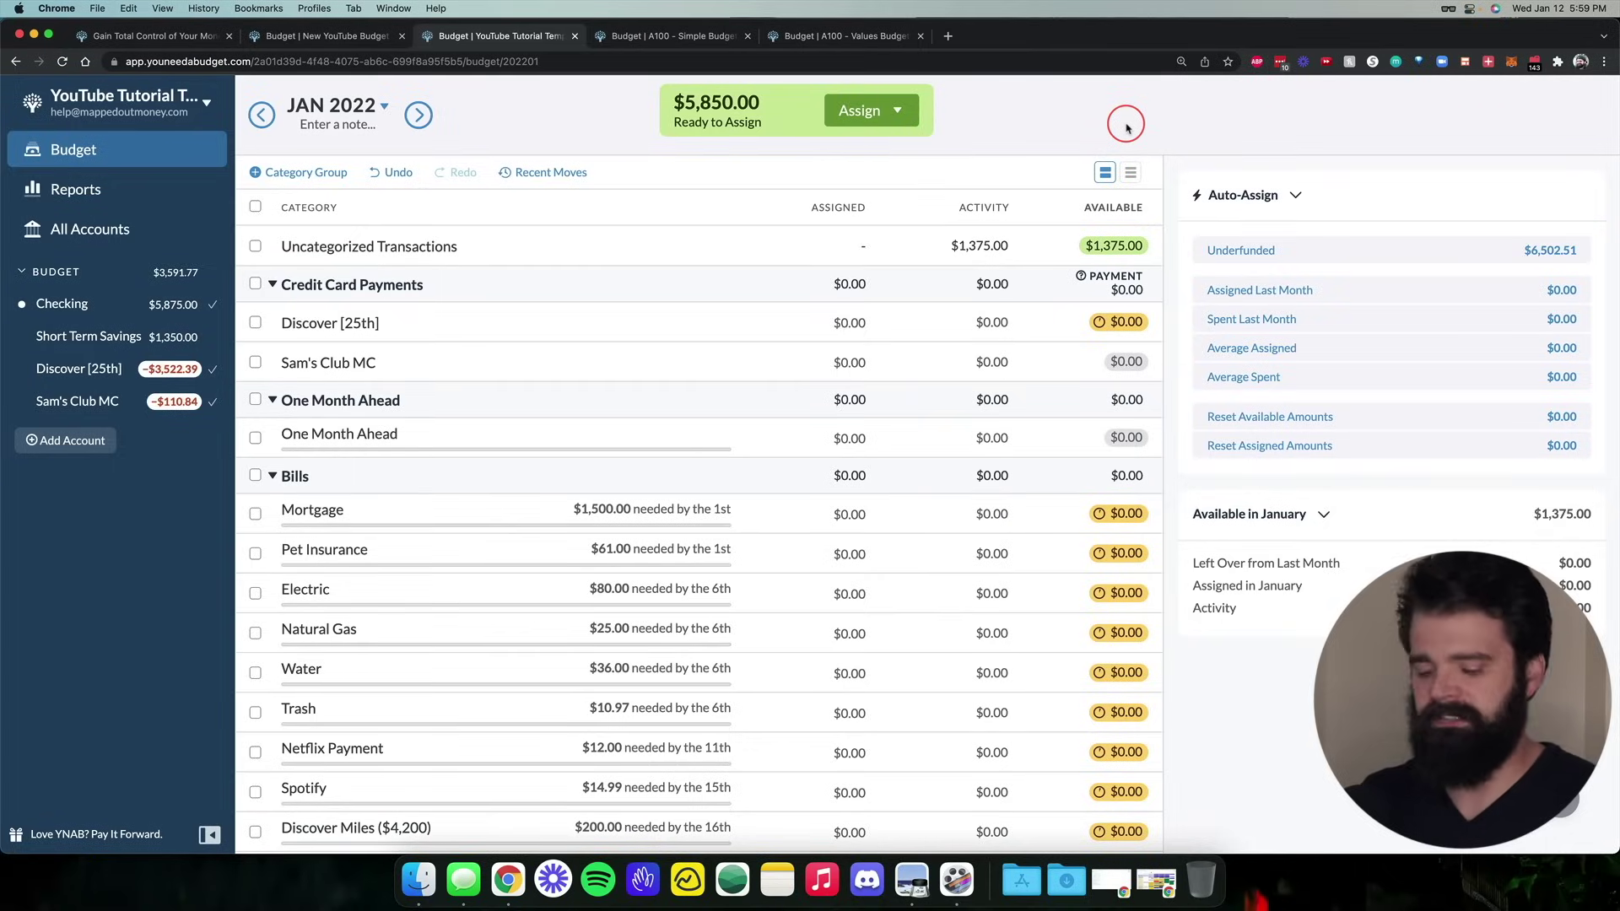
key(ctrl+period)
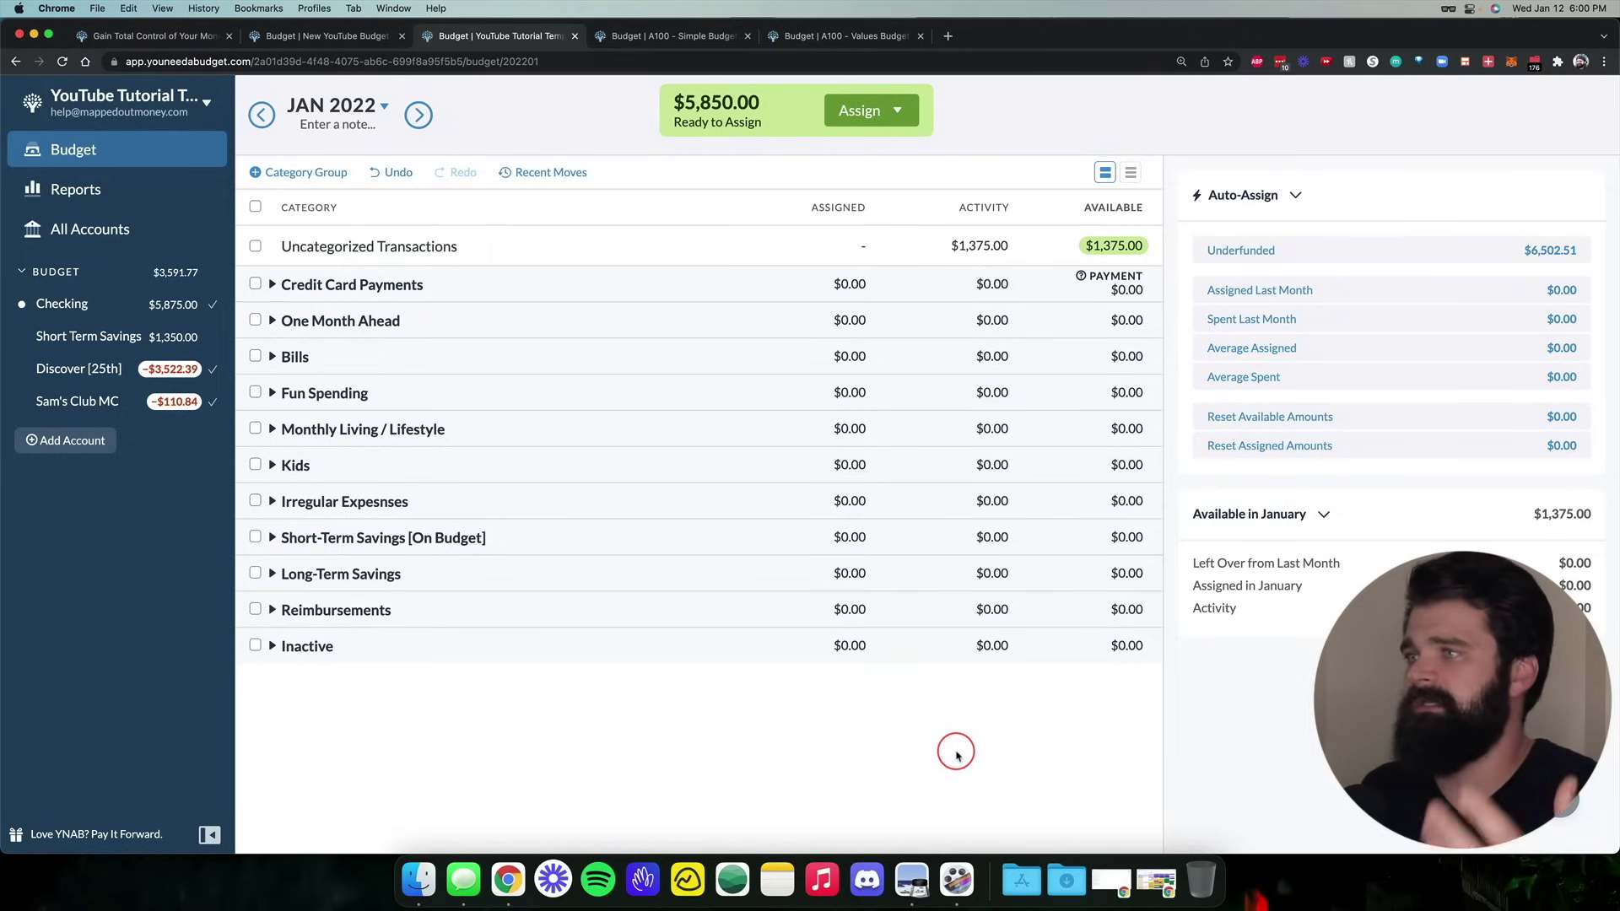
key(ctrl+shift+e)
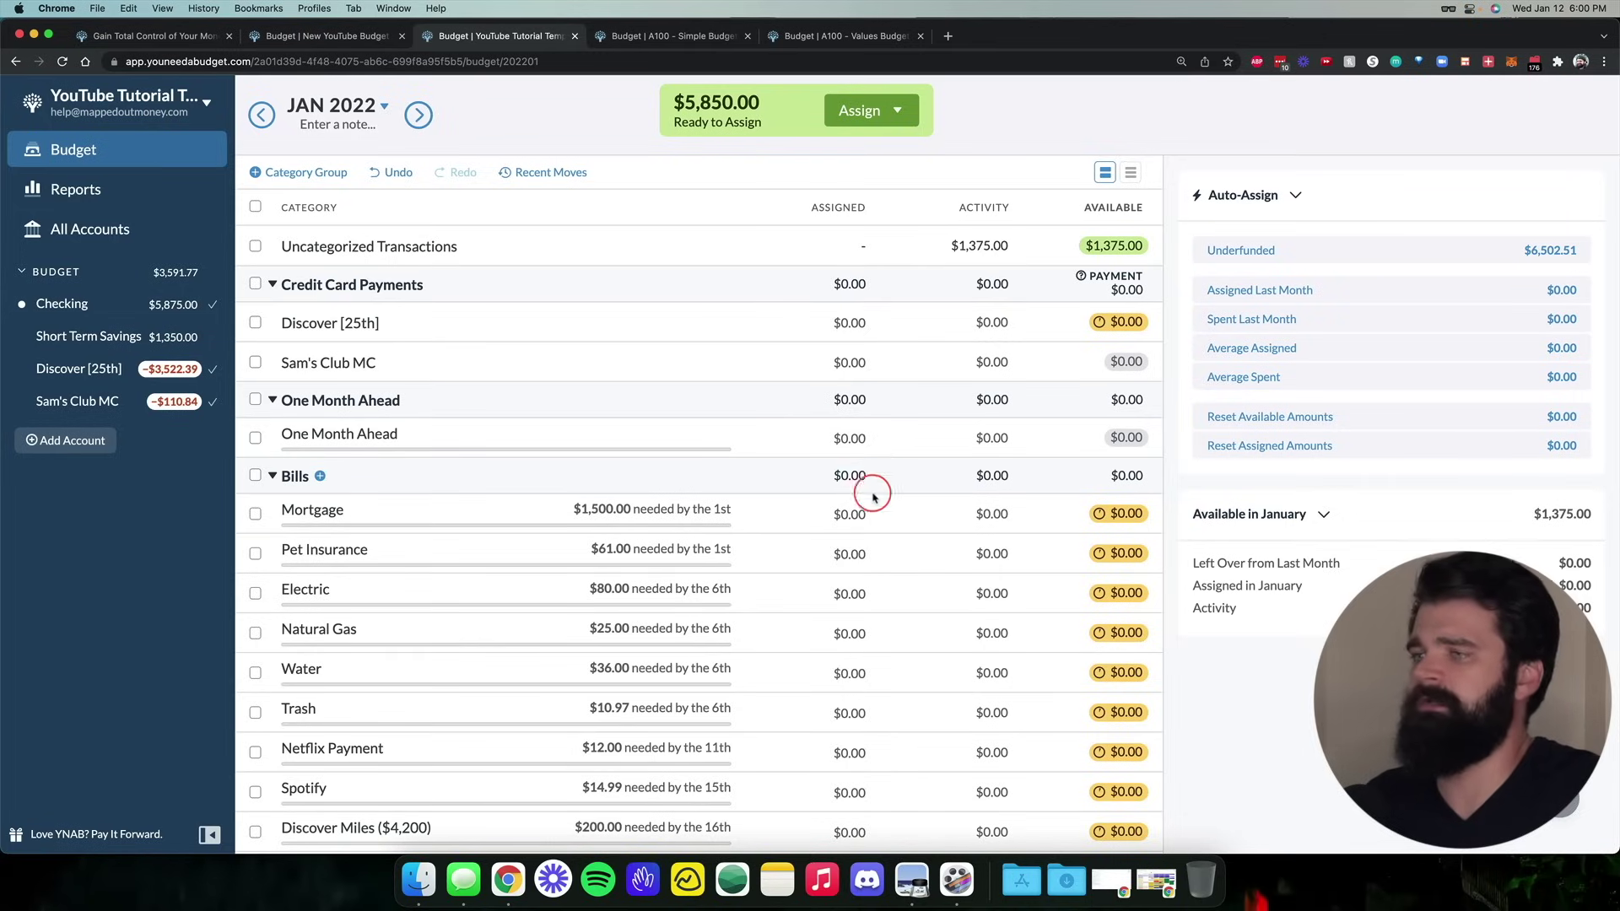
scroll(883, 475, down, 3)
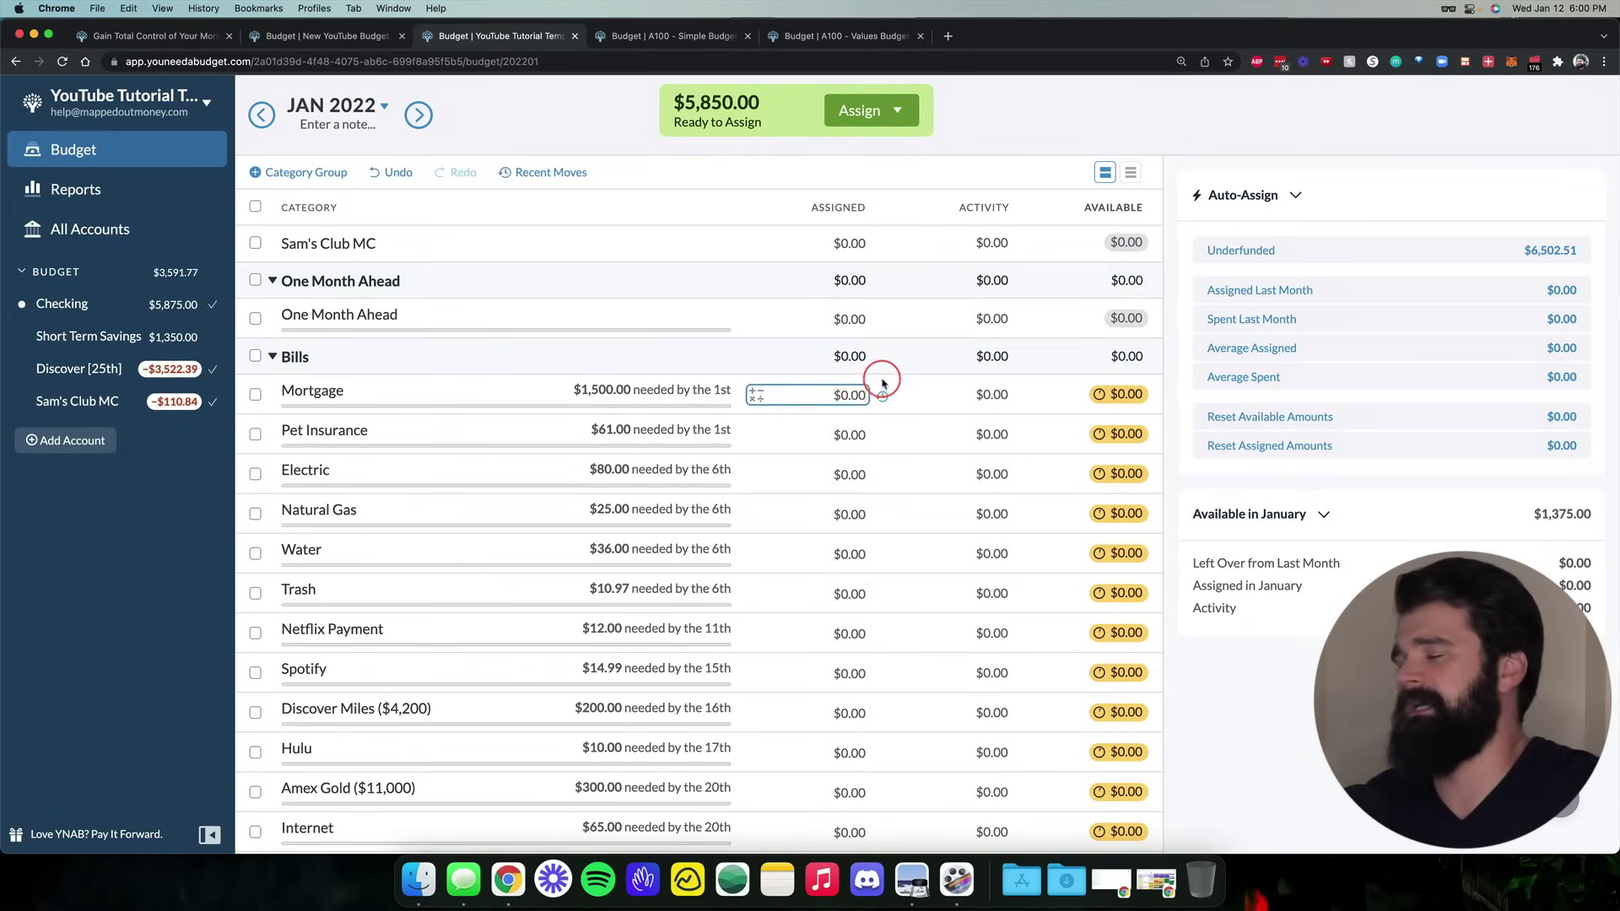
scroll(929, 423, up, 2)
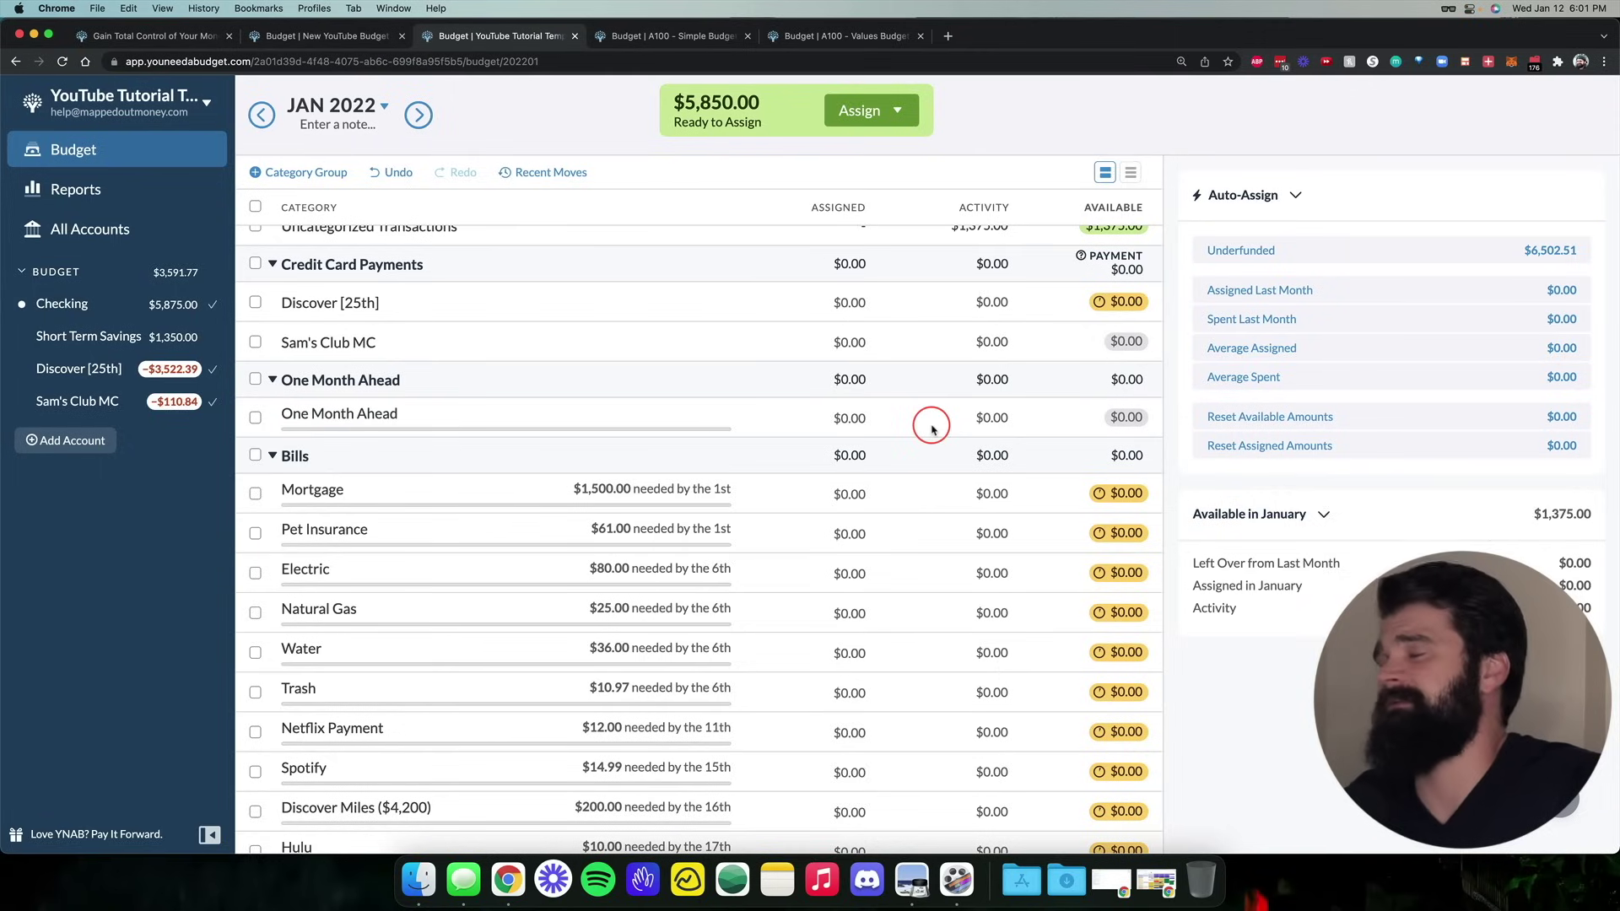
Switch to the YNAB setup checklist in Preview and highlight the item on budgeting Ready to Assign down to zero, including its four priorities
scroll(935, 430, up, 1)
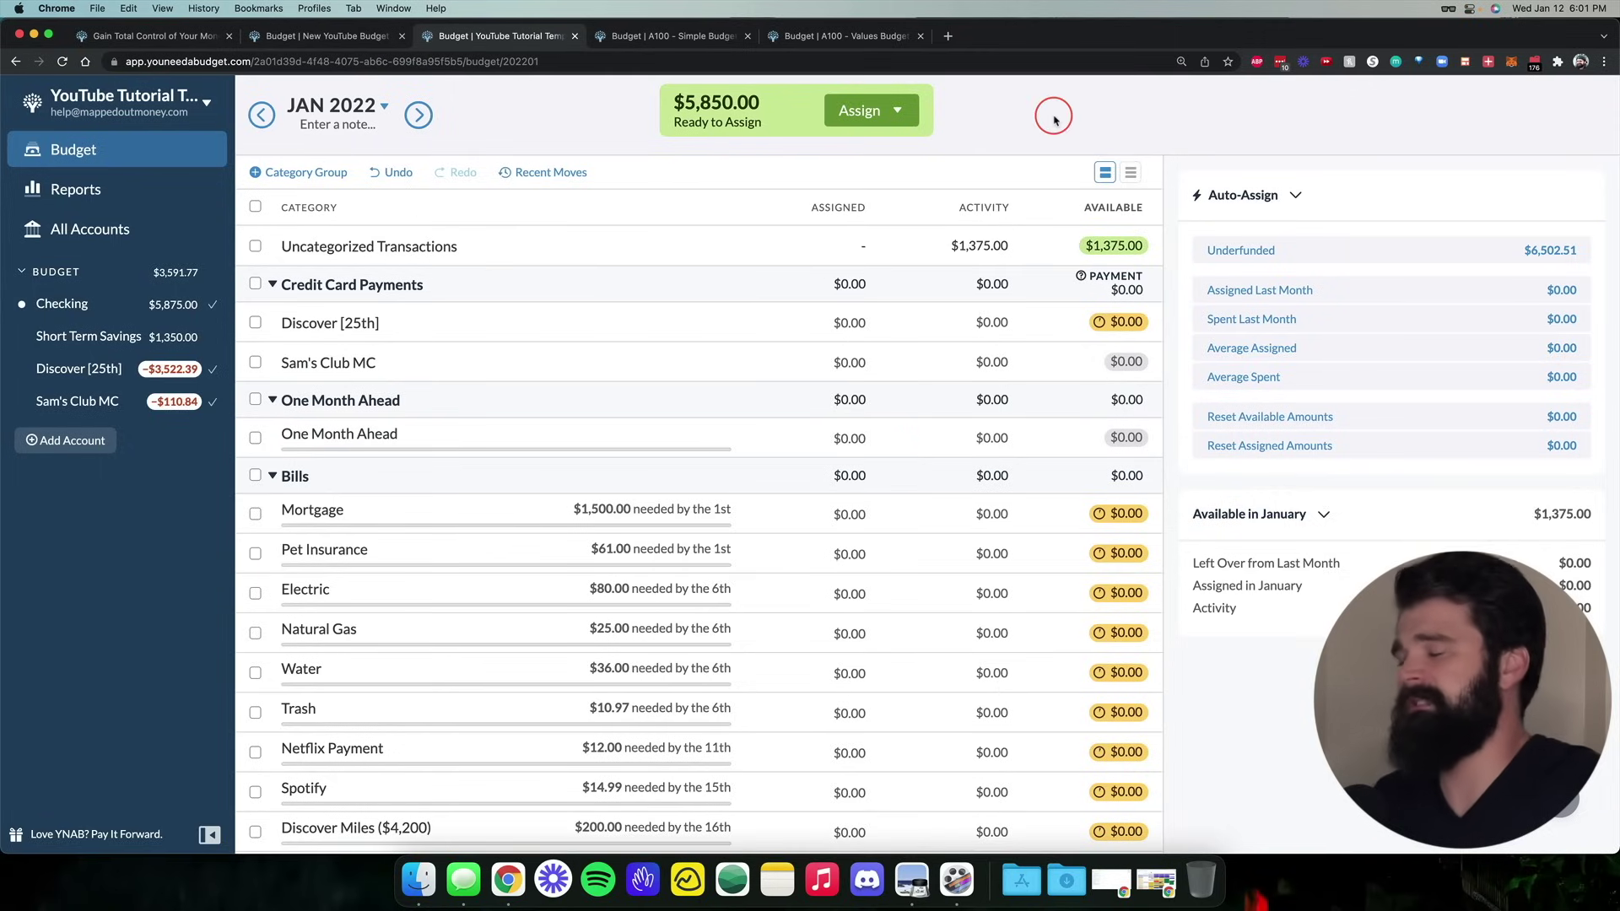
key(ctrl+Right)
scroll(882, 255, down, 2)
scroll(895, 388, down, 1)
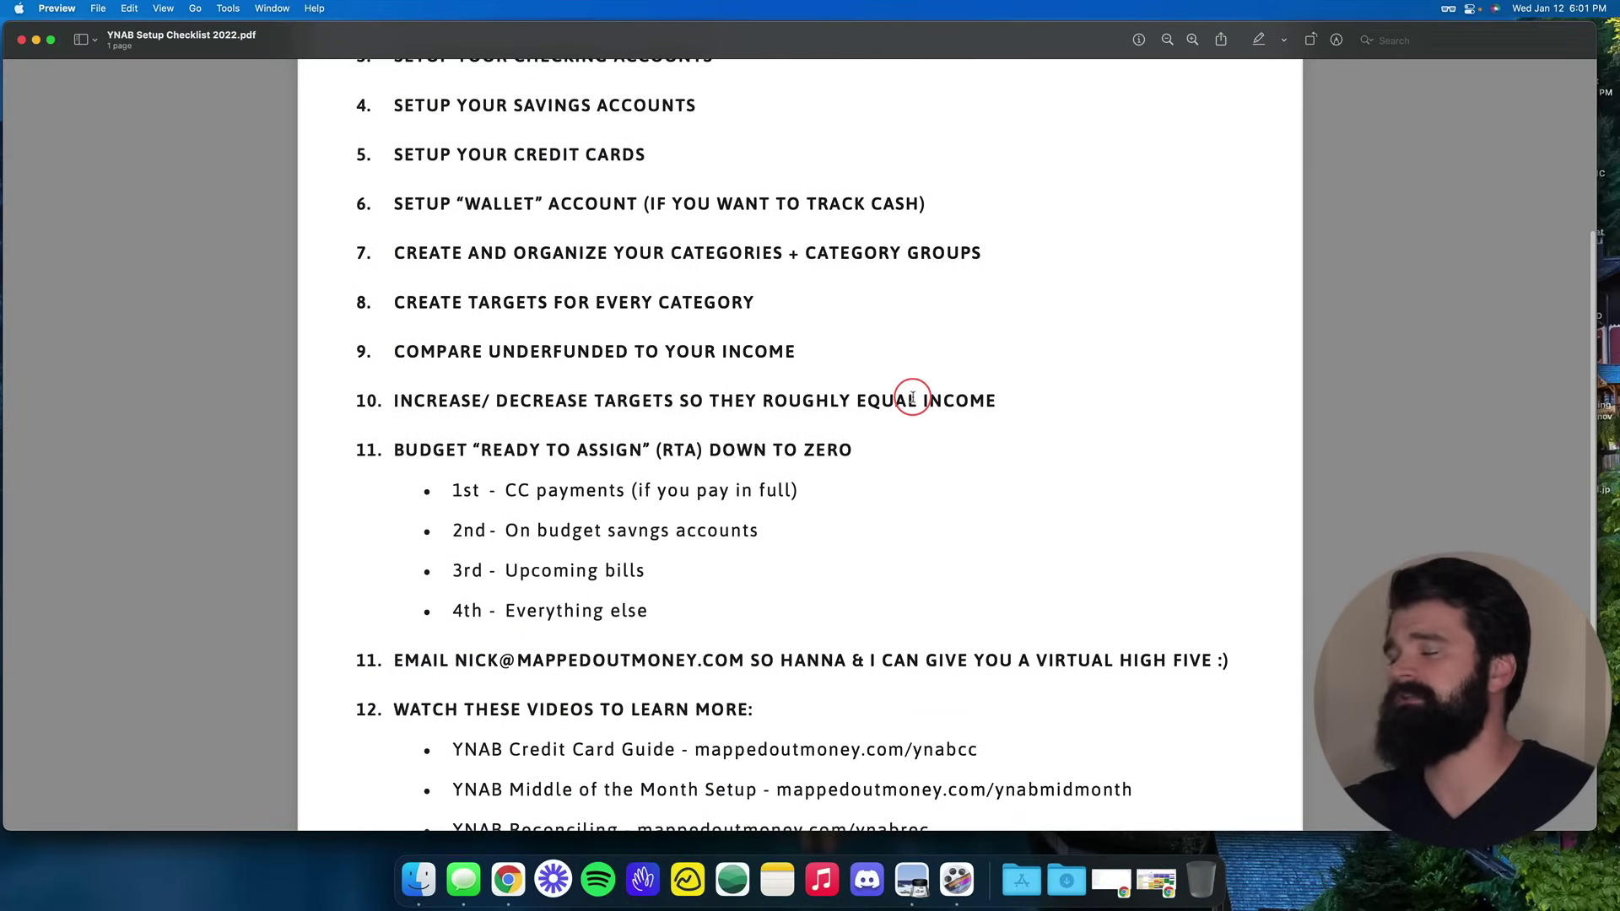
drag(393, 451, 771, 611)
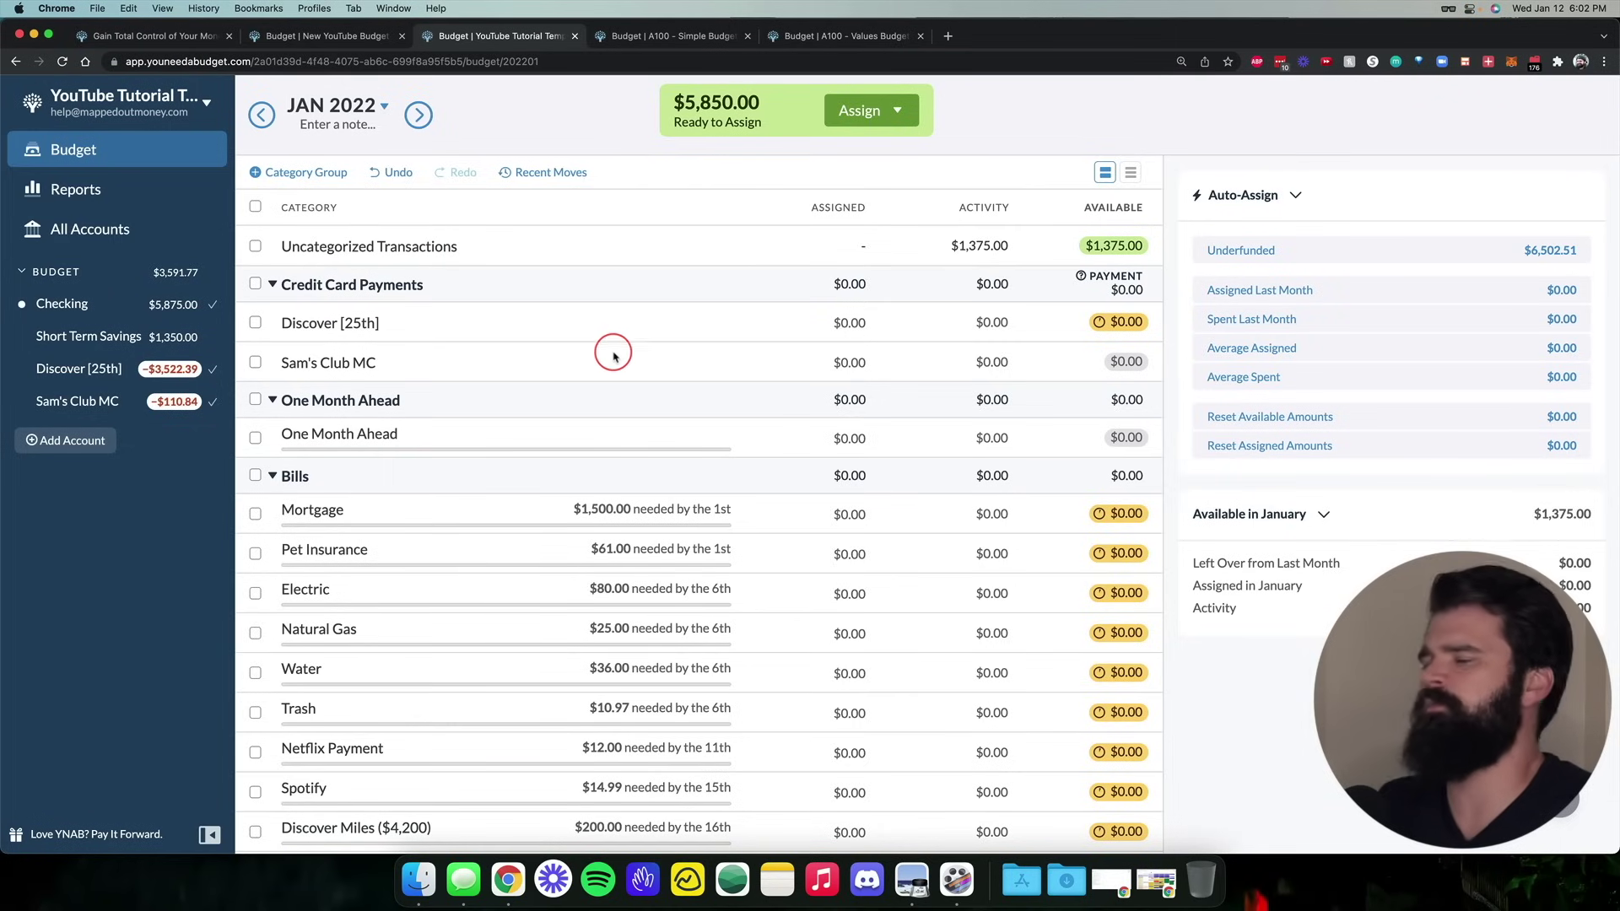
Switch back to the budget in Chrome and assign $14.99 to the Spotify bill for January 2022
scroll(616, 347, down, 2)
scroll(616, 347, down, 7)
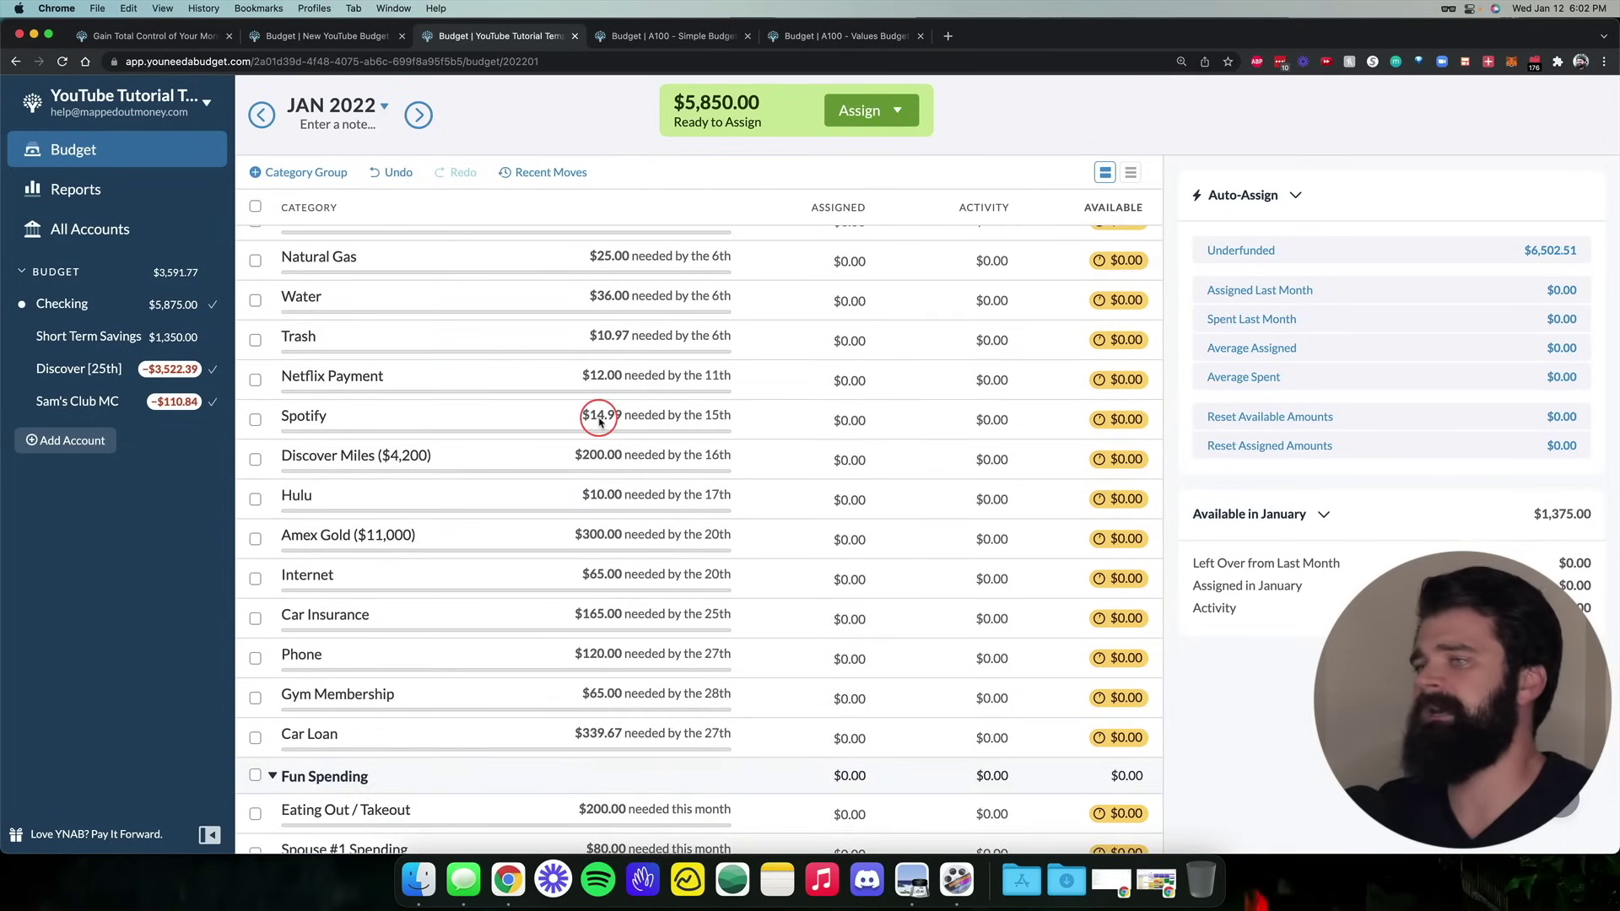
click(596, 416)
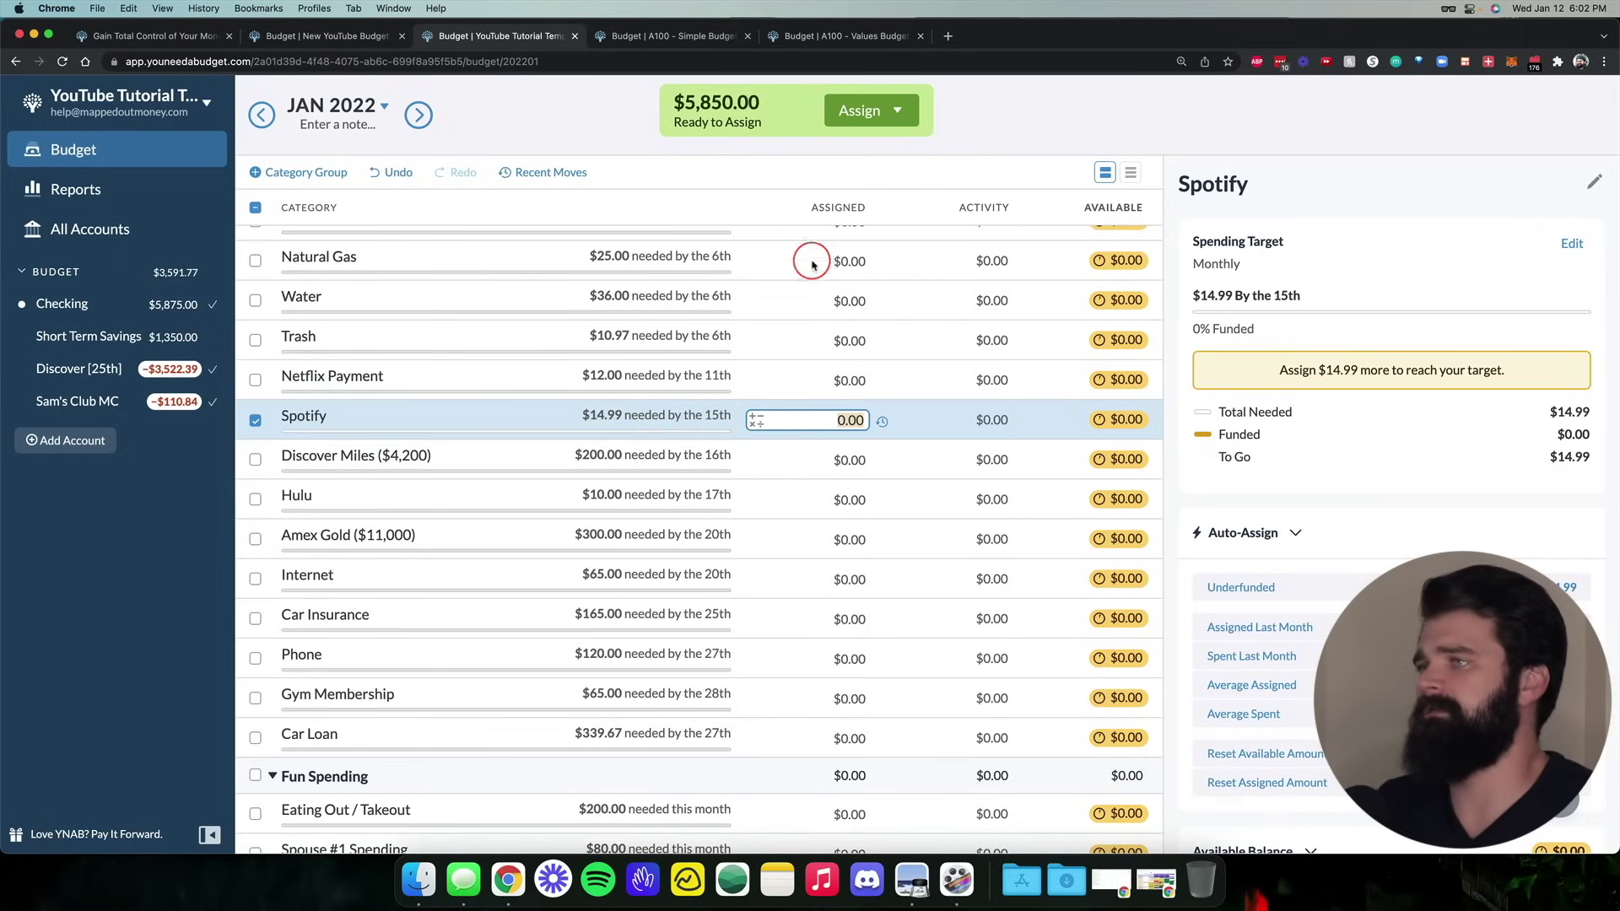
text(14.99)
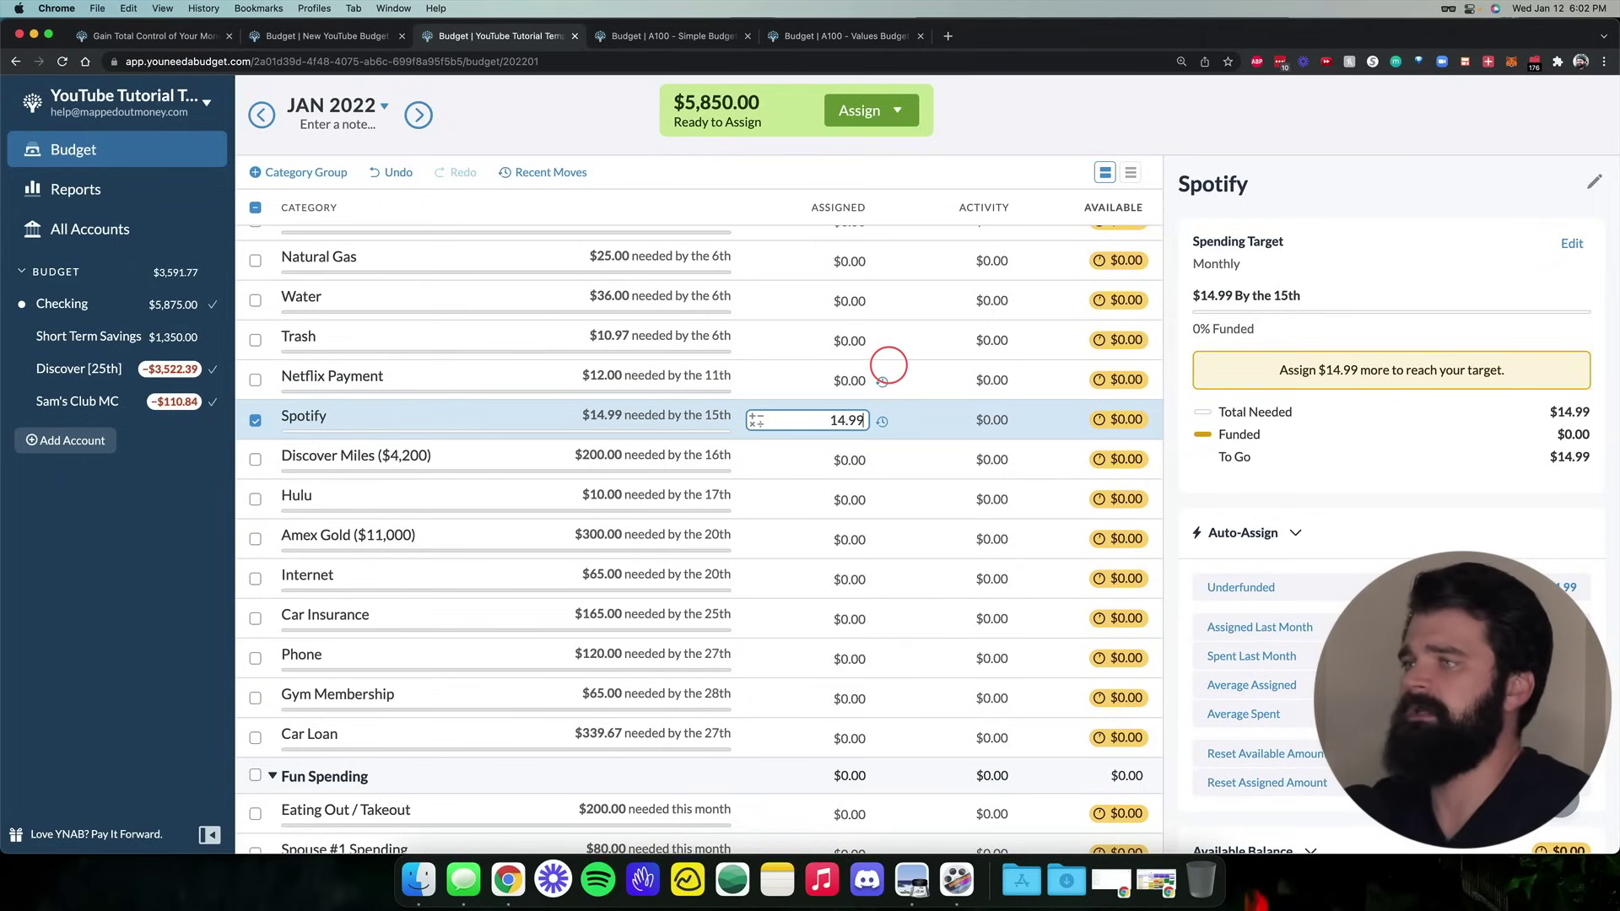
key(Return)
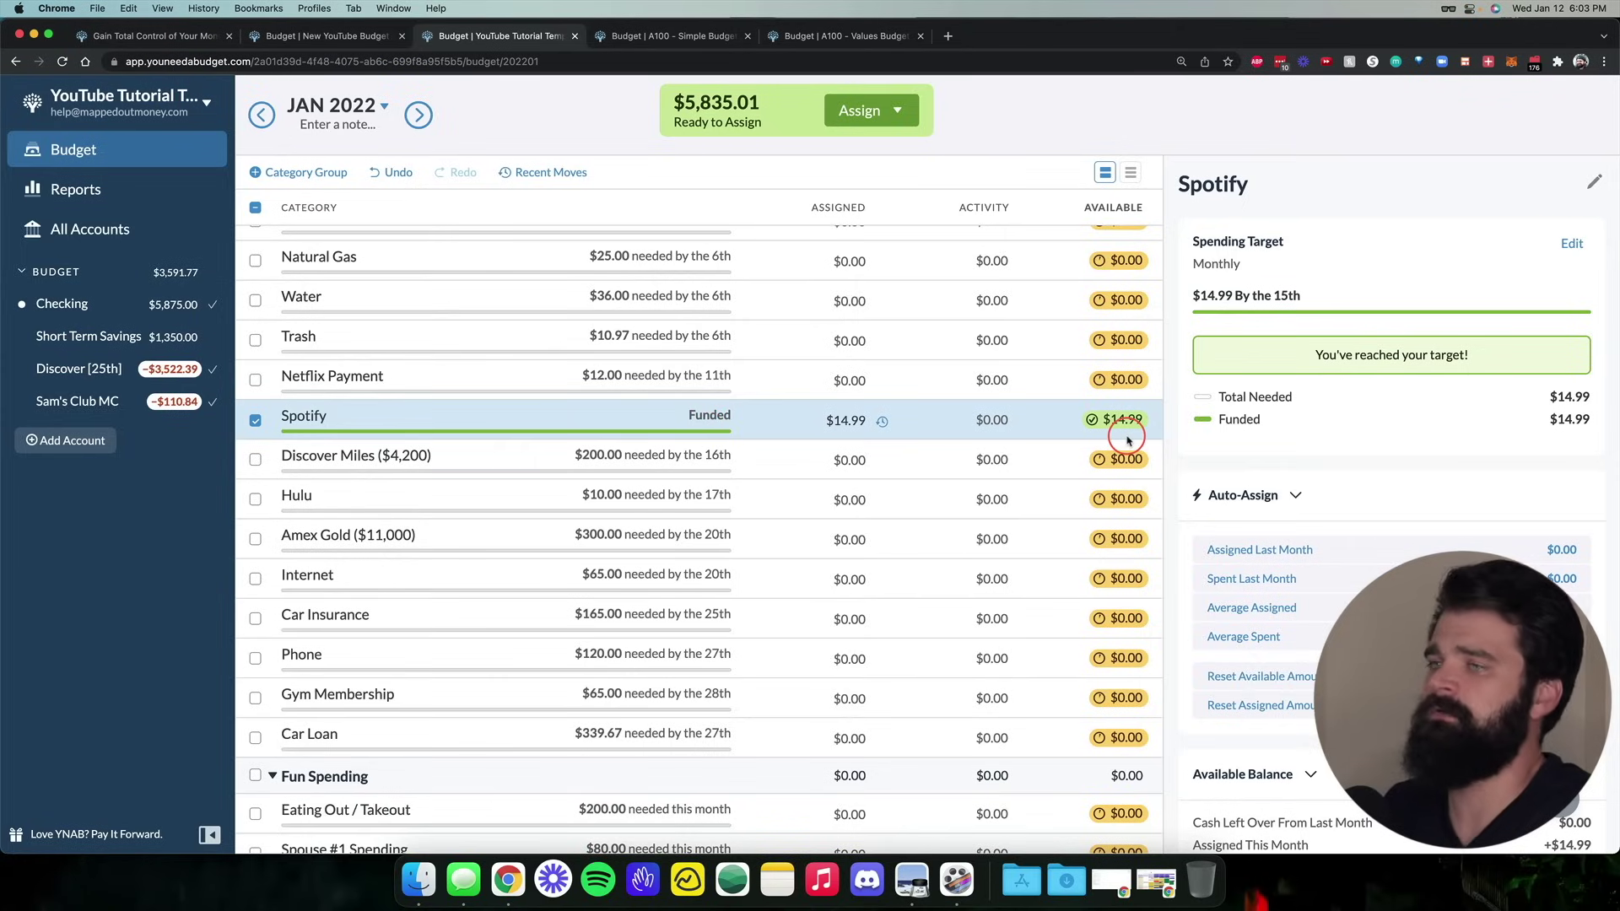
Assign $200 to Discover Miles, $10 to Hulu and $300 to Amex Gold in the Bills group
click(918, 456)
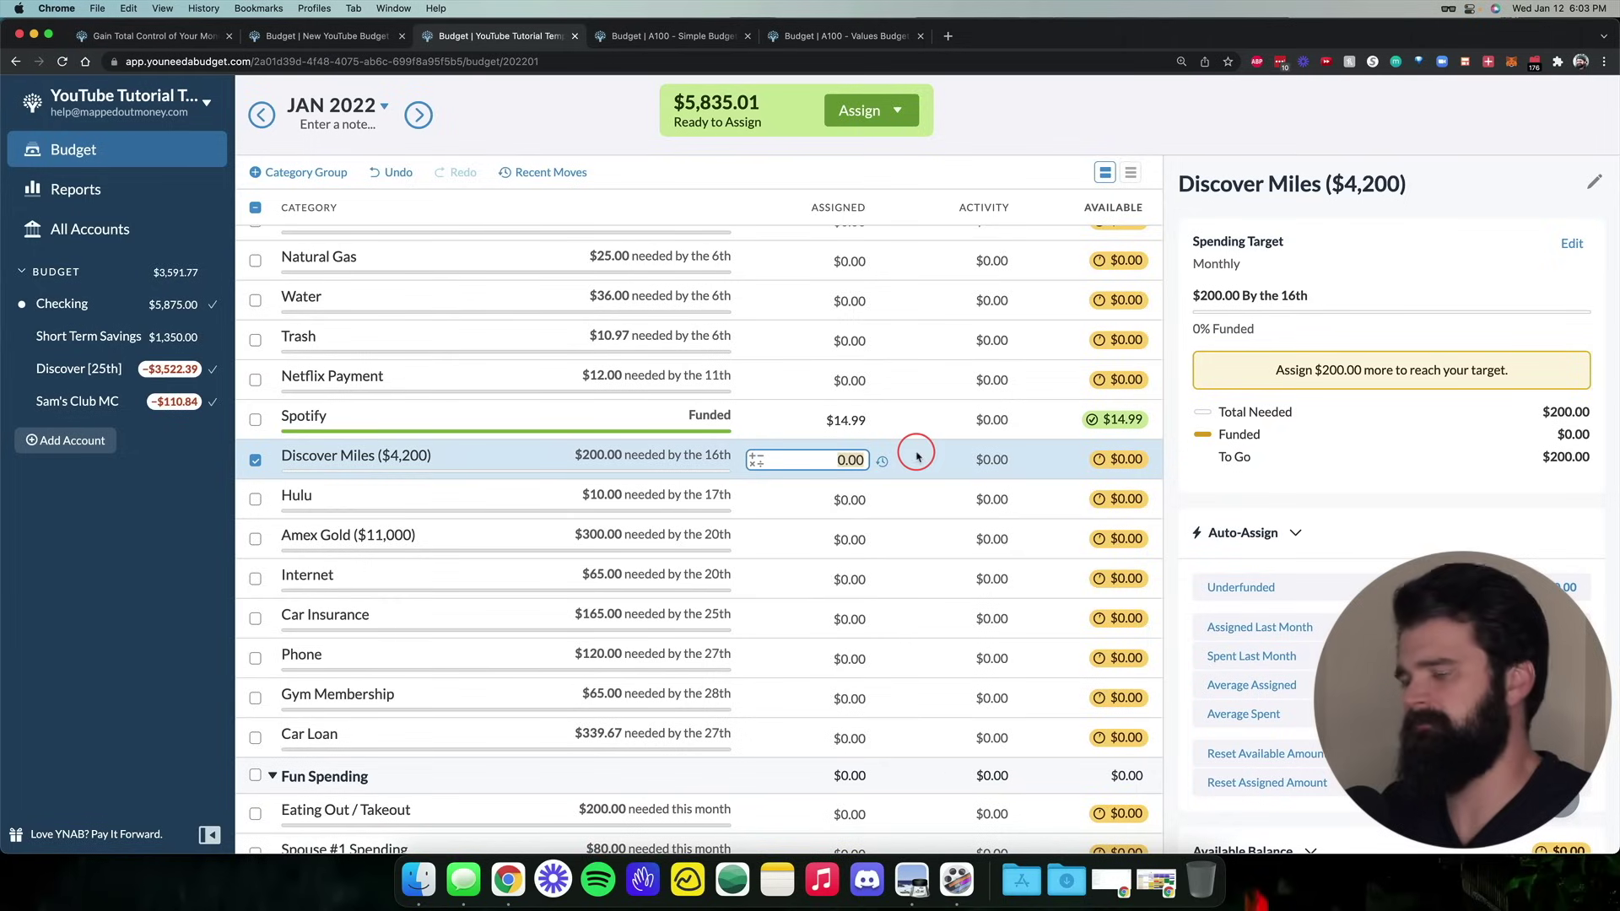
text(200)
key(Return)
text(10)
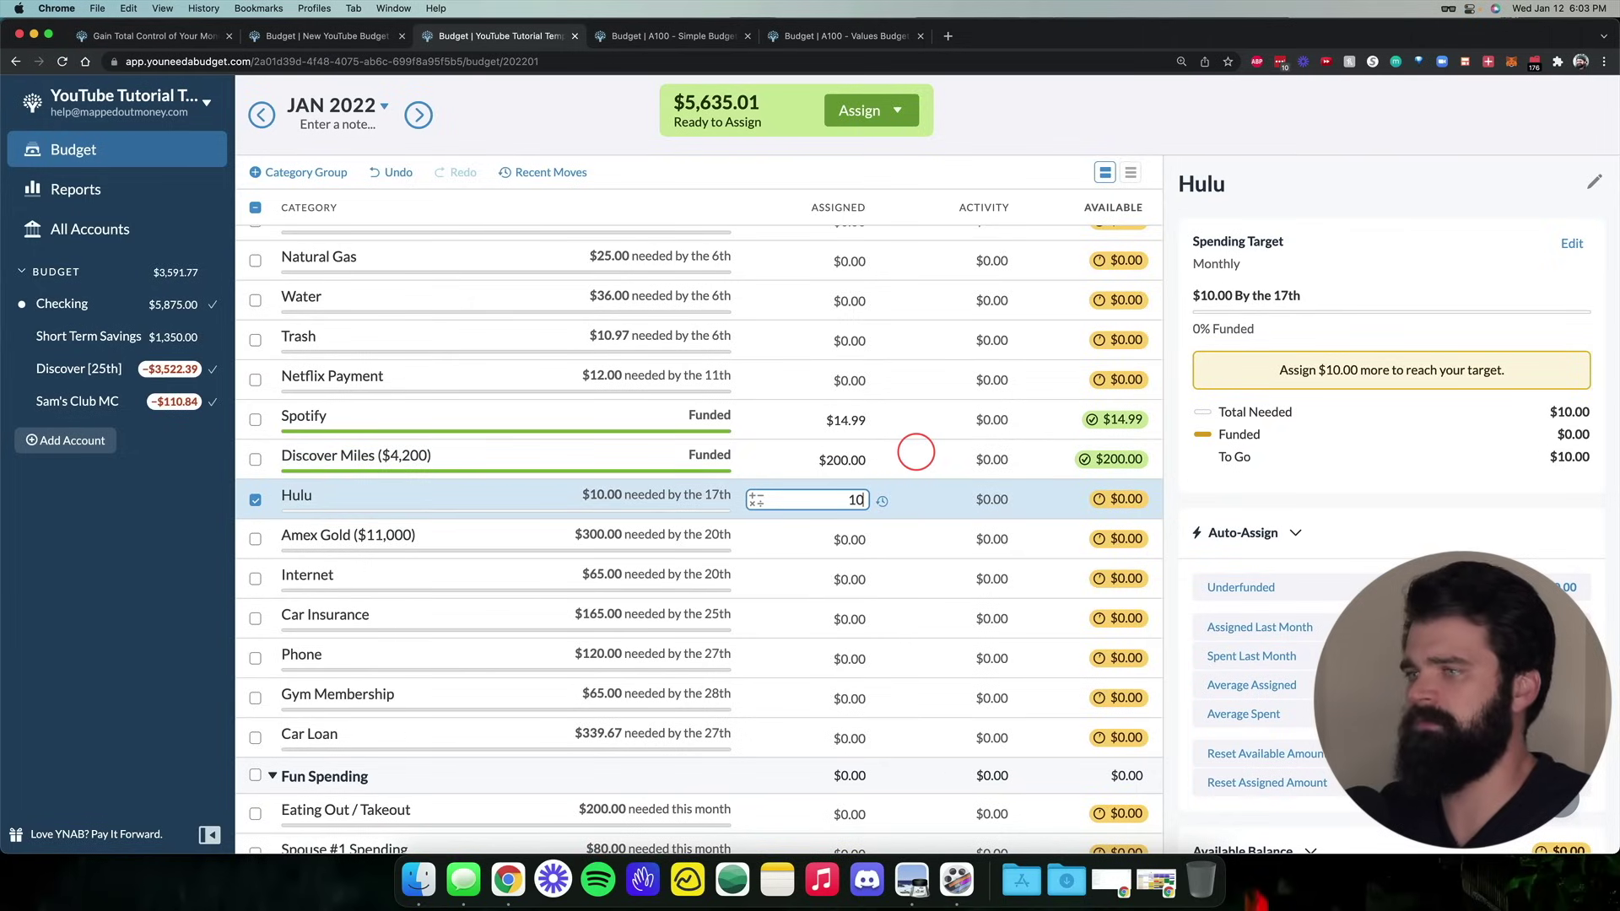
key(Return)
text(300)
key(Return)
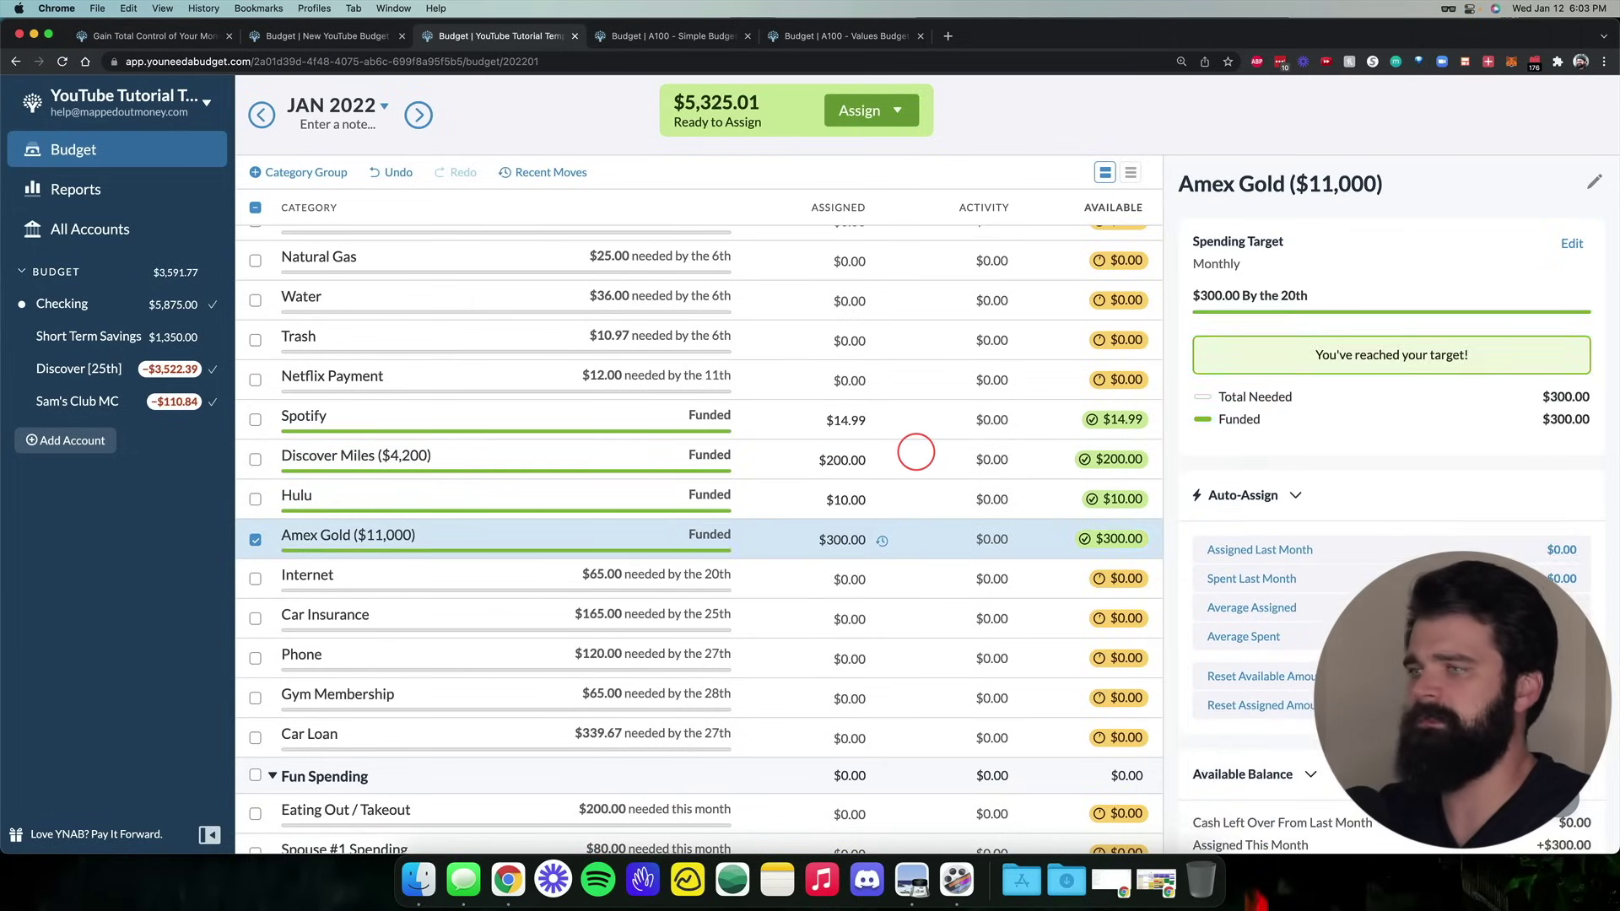
Assign $65 to Internet and $165 to Car Insurance in the Bills group
text(65)
key(Return)
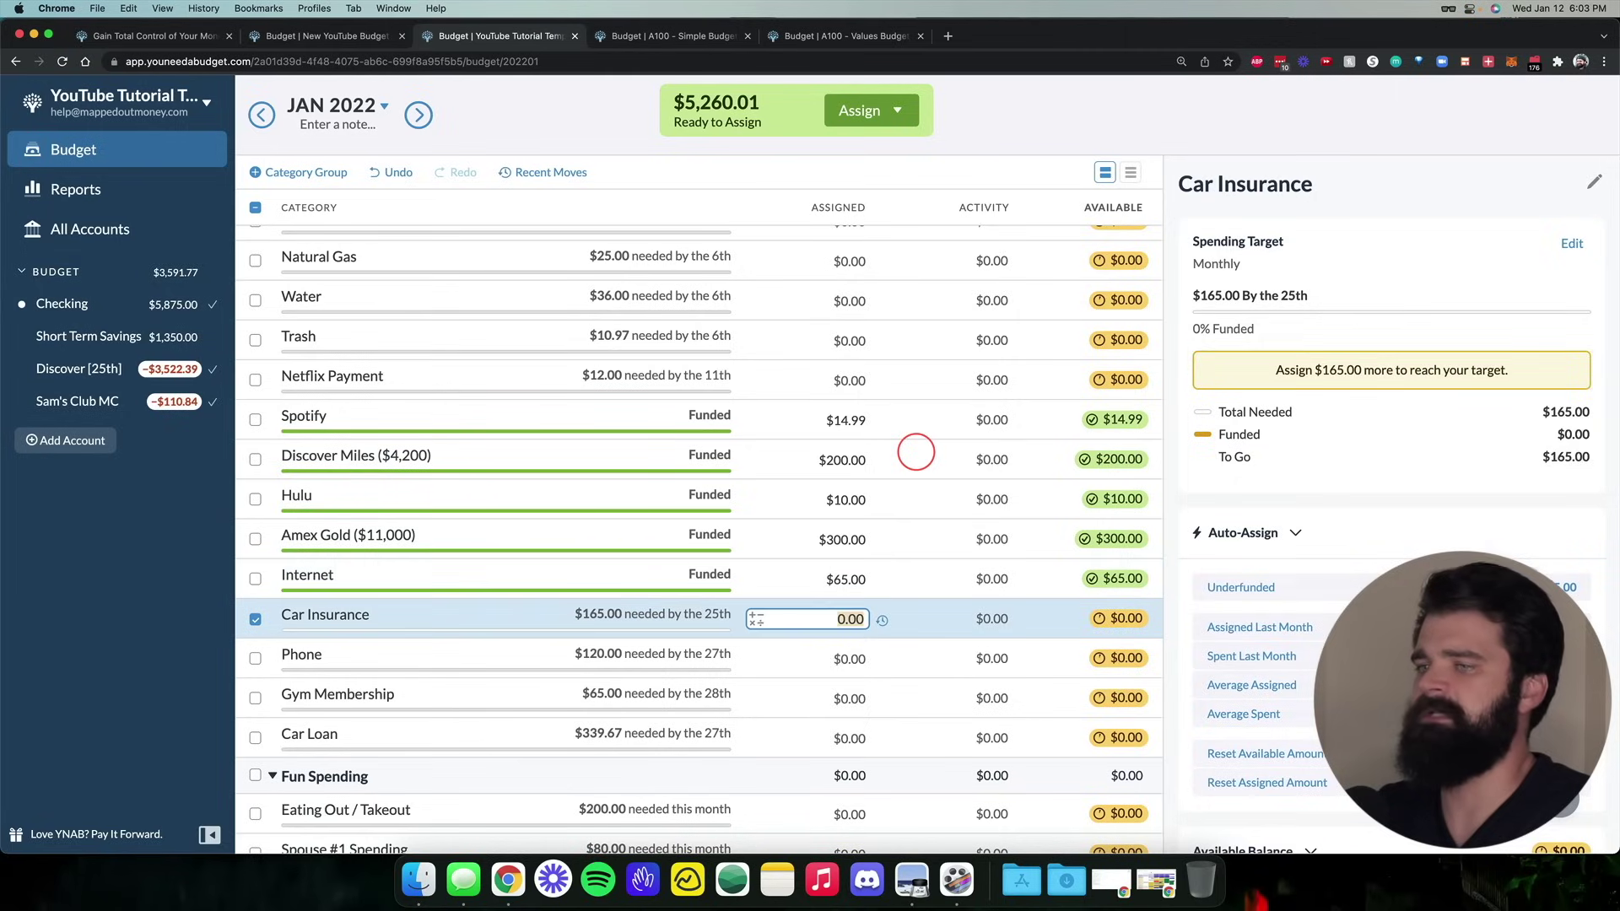
text(165)
key(Return)
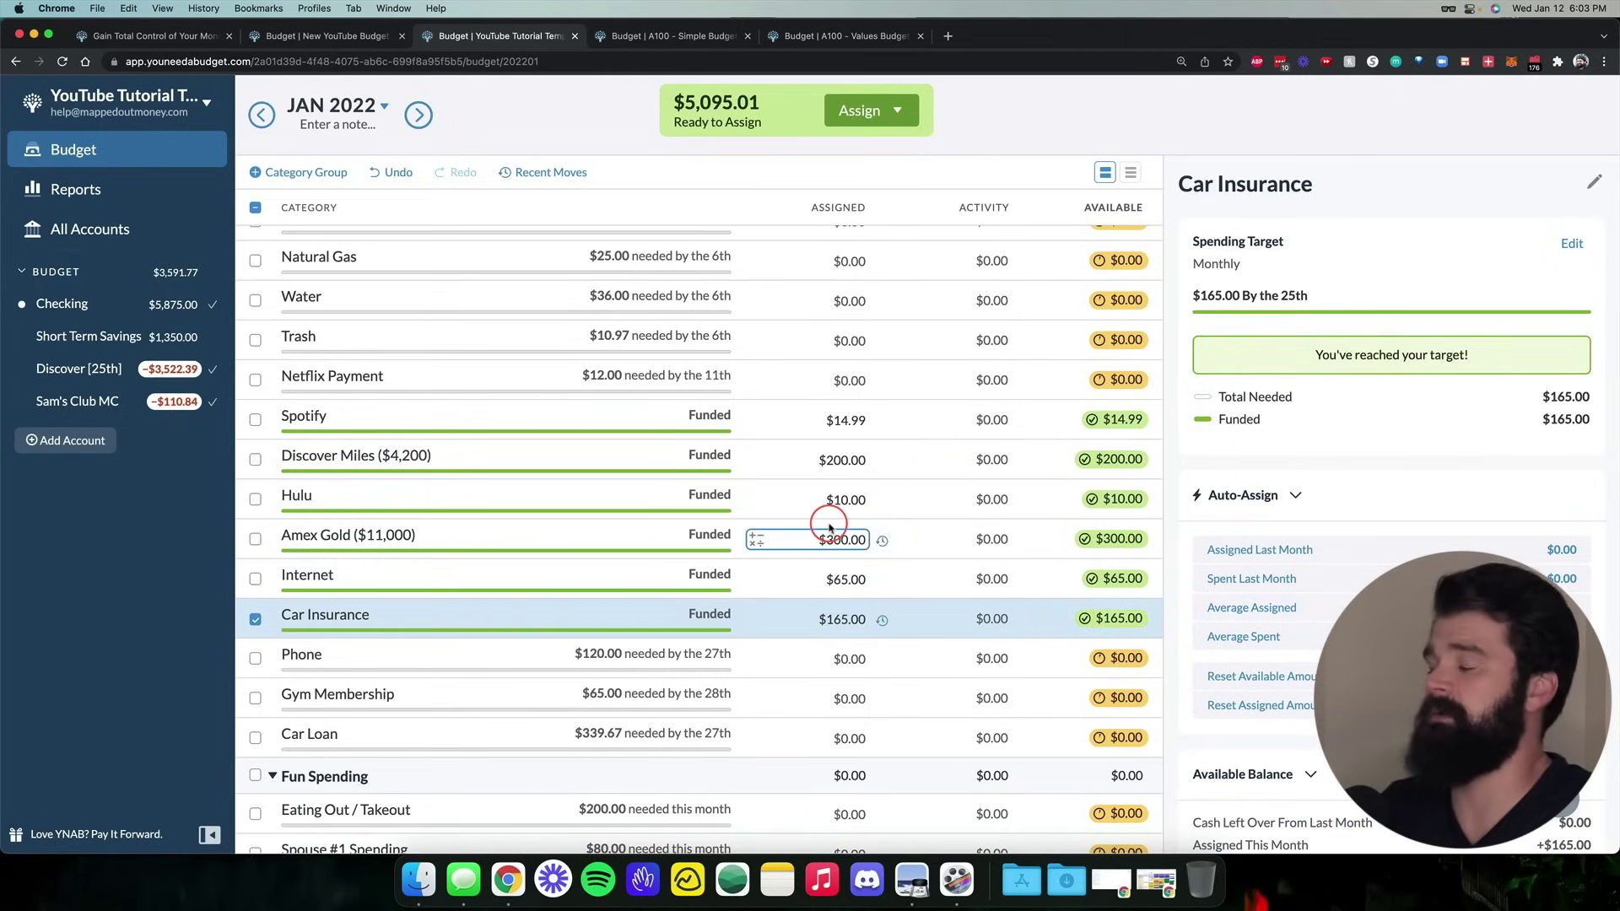
Check the budgeting priorities in the setup checklist, and undo all the amounts just assigned to the bills
key(ctrl+Right)
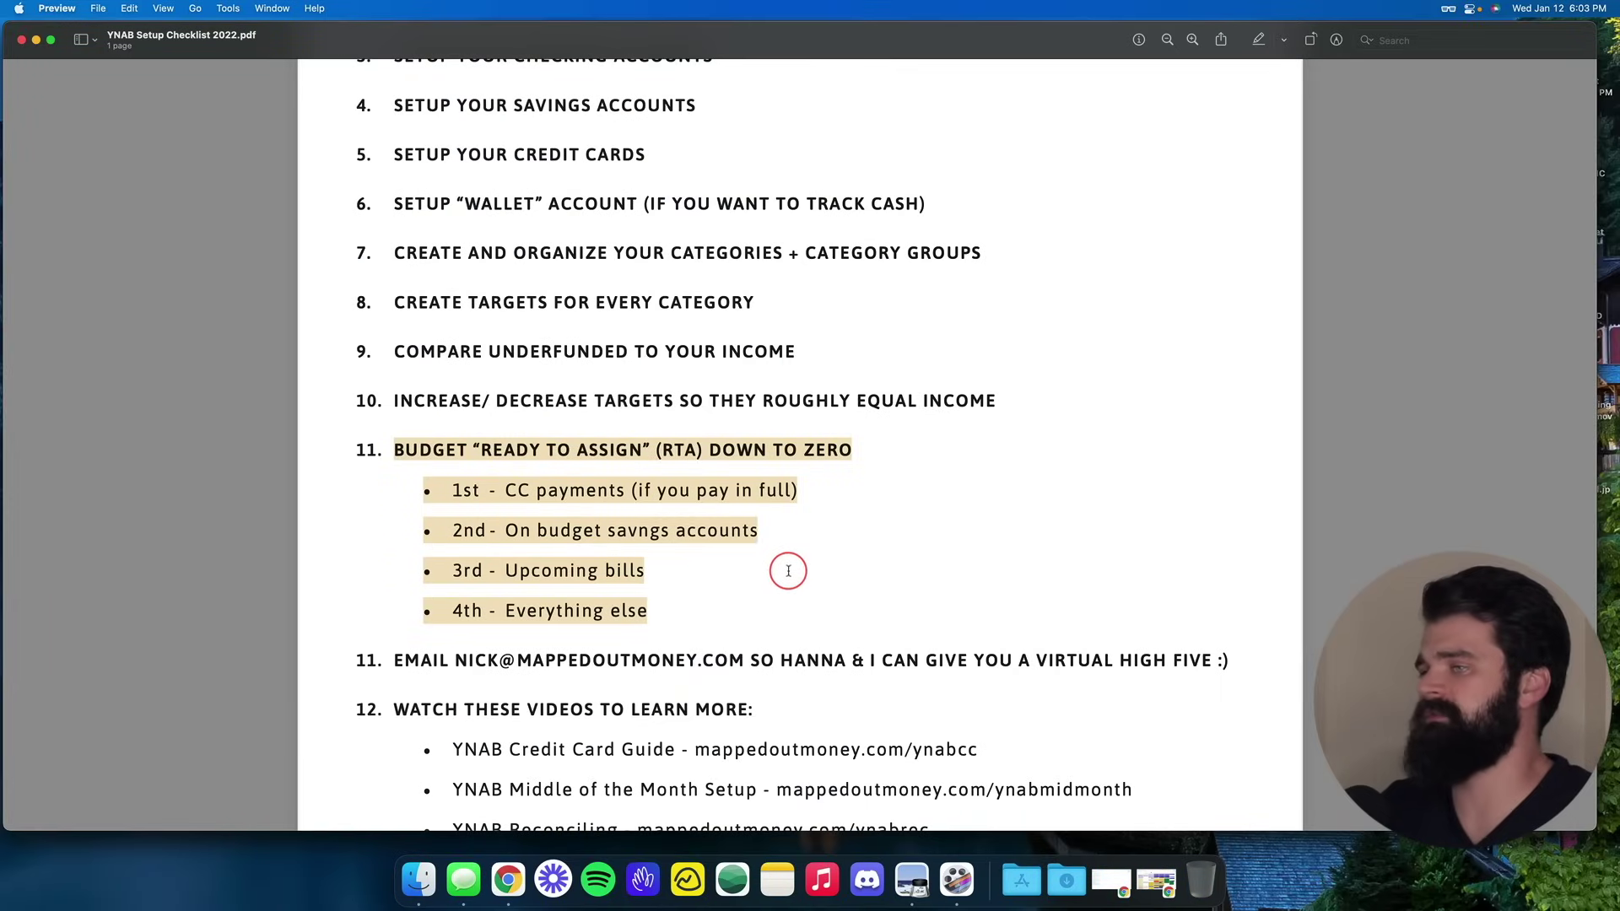
key(ctrl+Left)
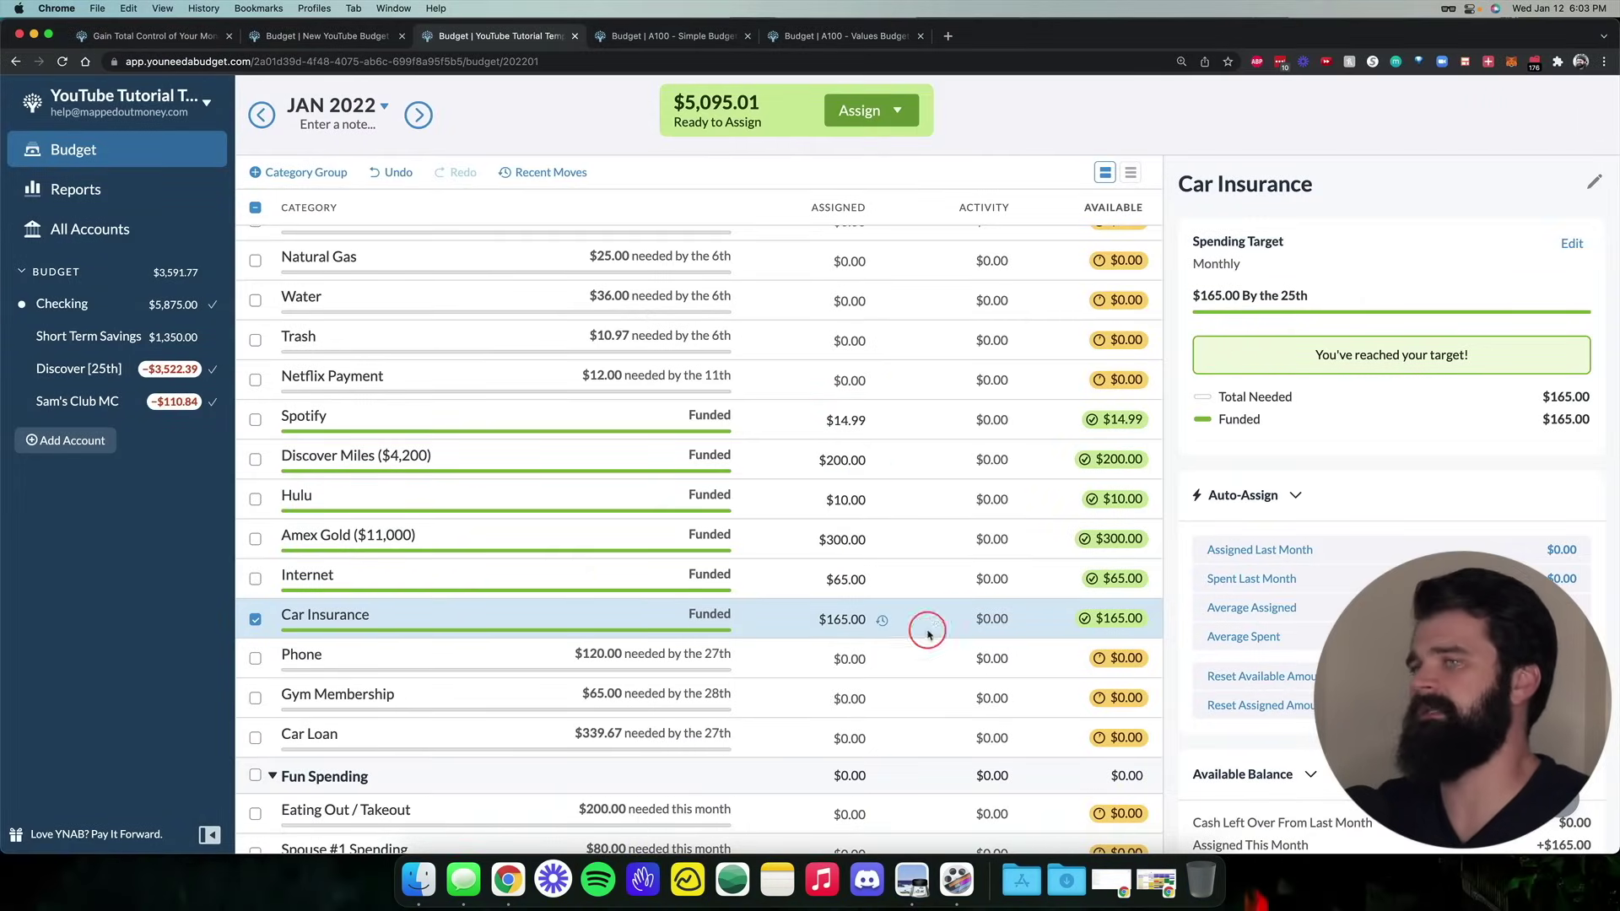
click(398, 173)
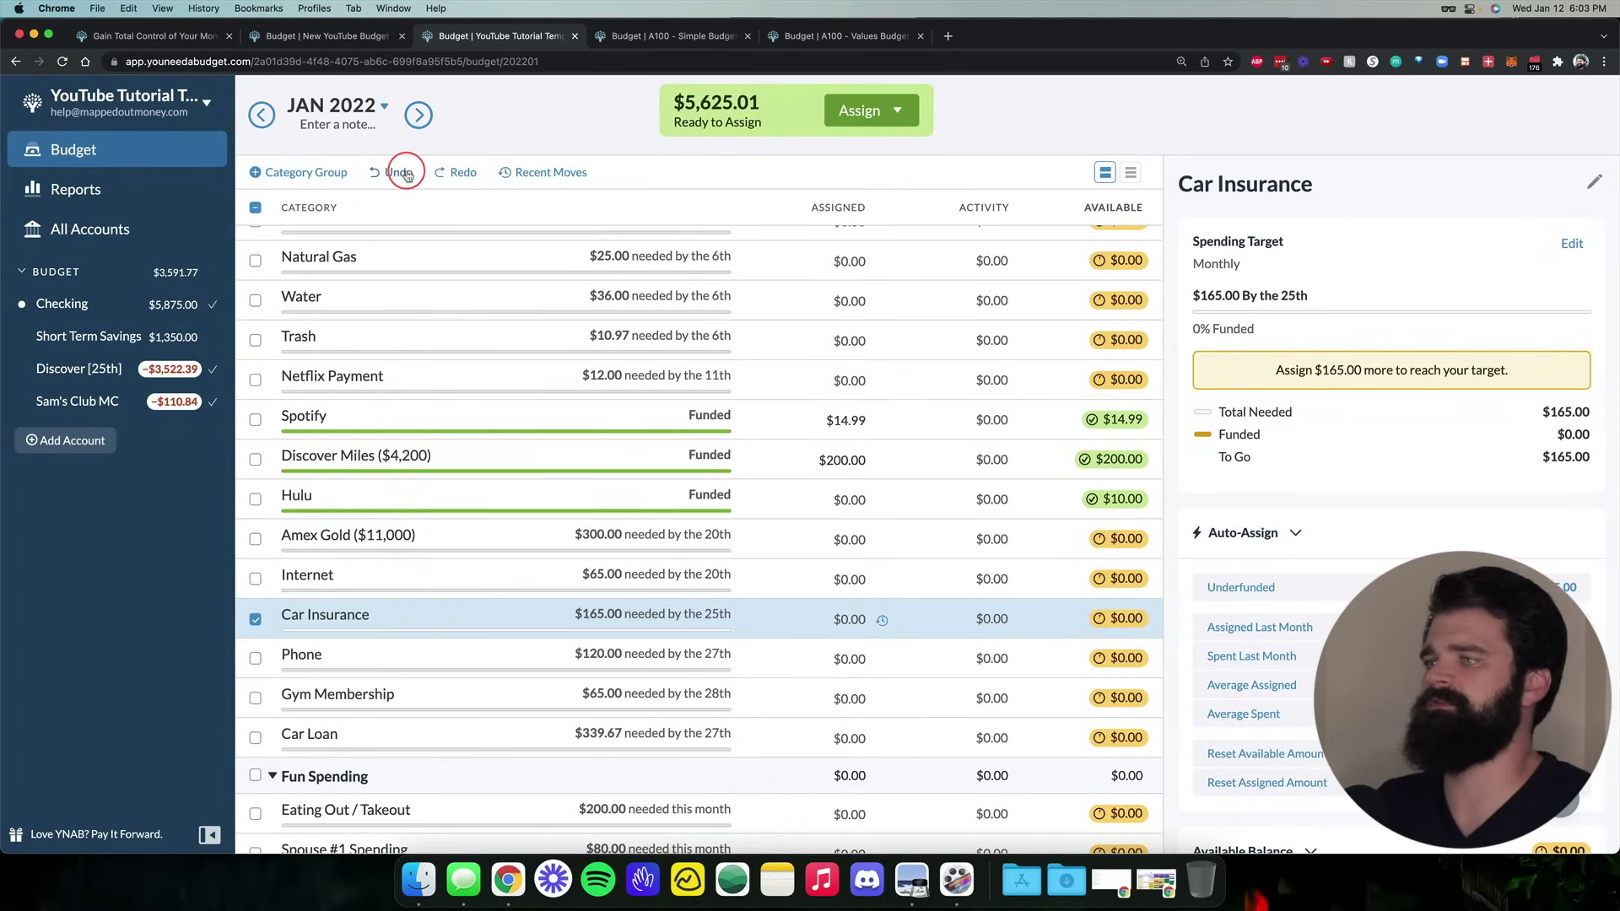
click(398, 173)
click(398, 173)
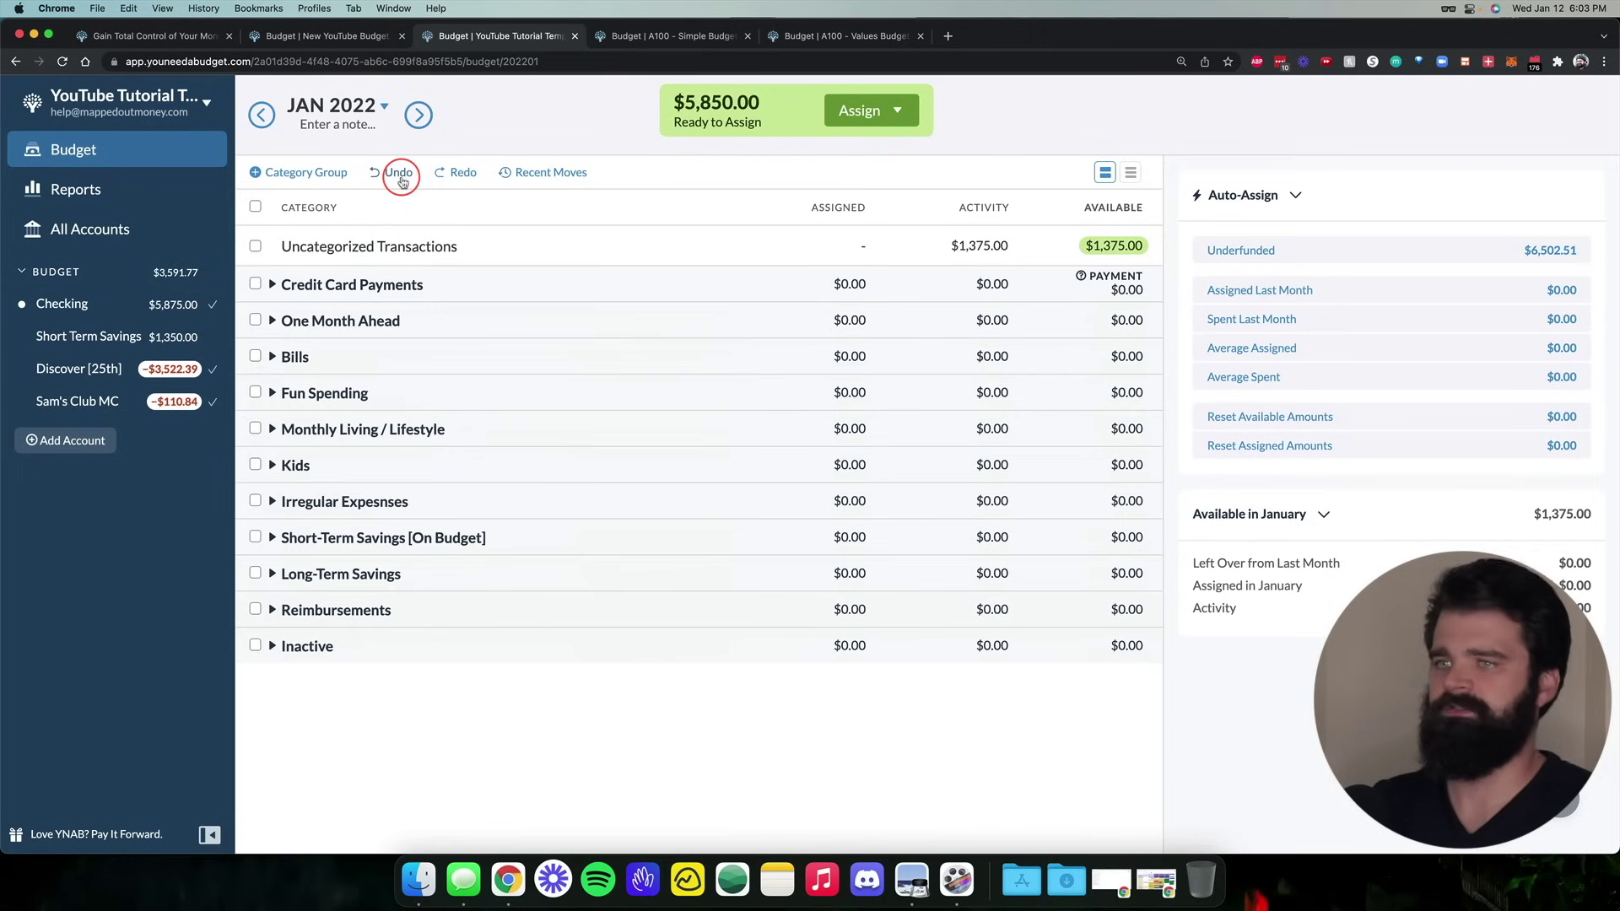
Expand the Monthly Living / Lifestyle group and assign $750 to Groceries / Household / Big Box Stores
click(272, 429)
click(460, 465)
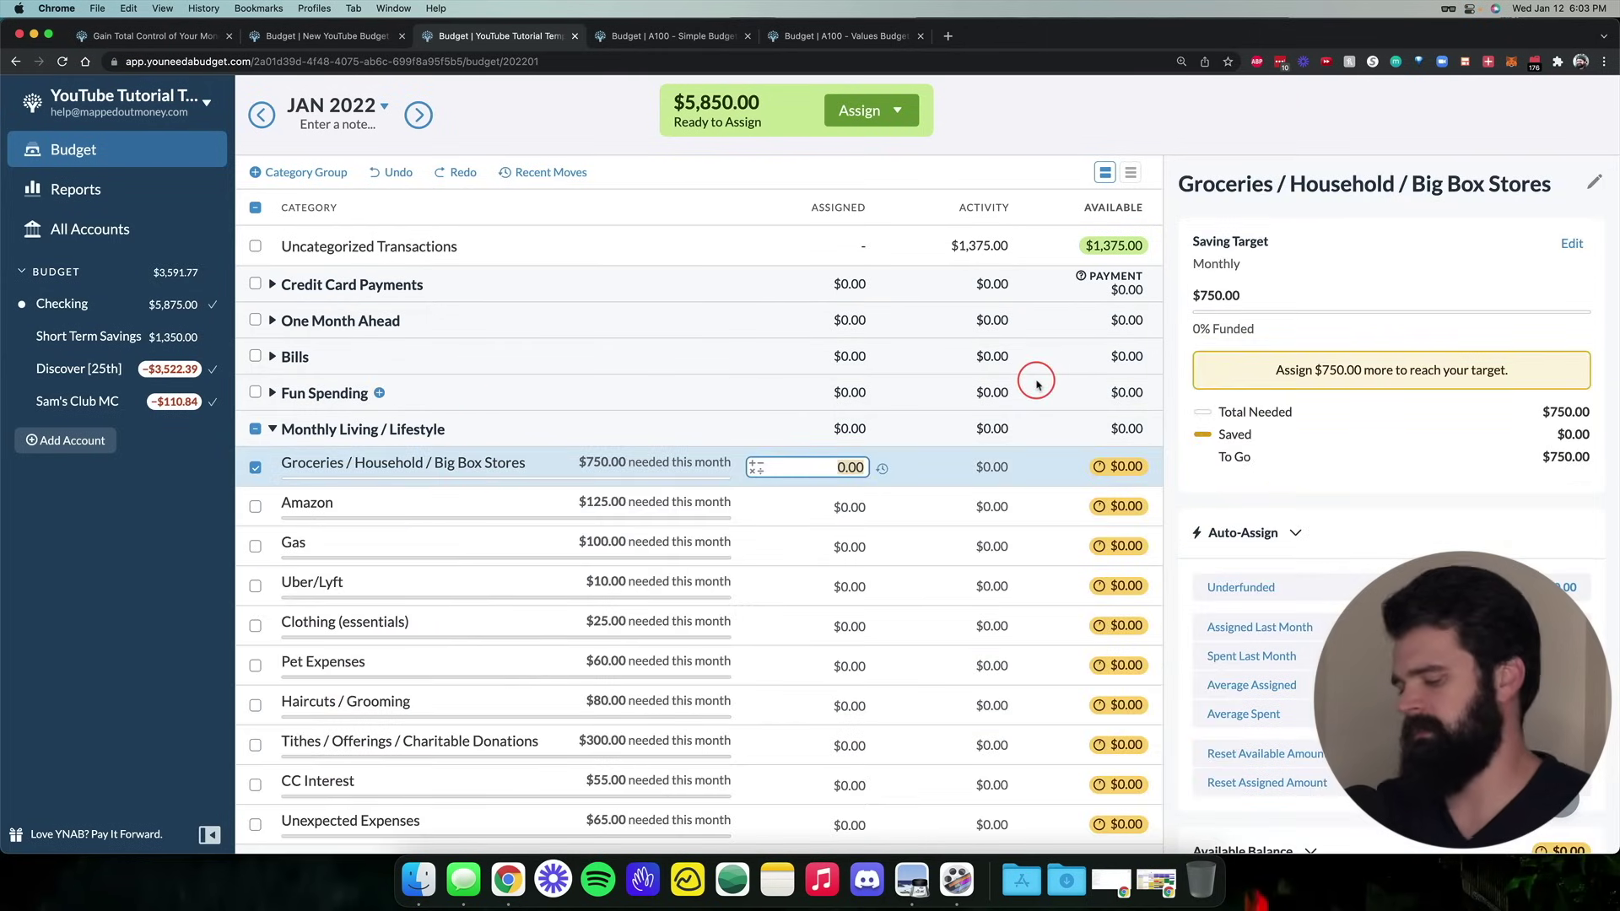
text(750)
key(Return)
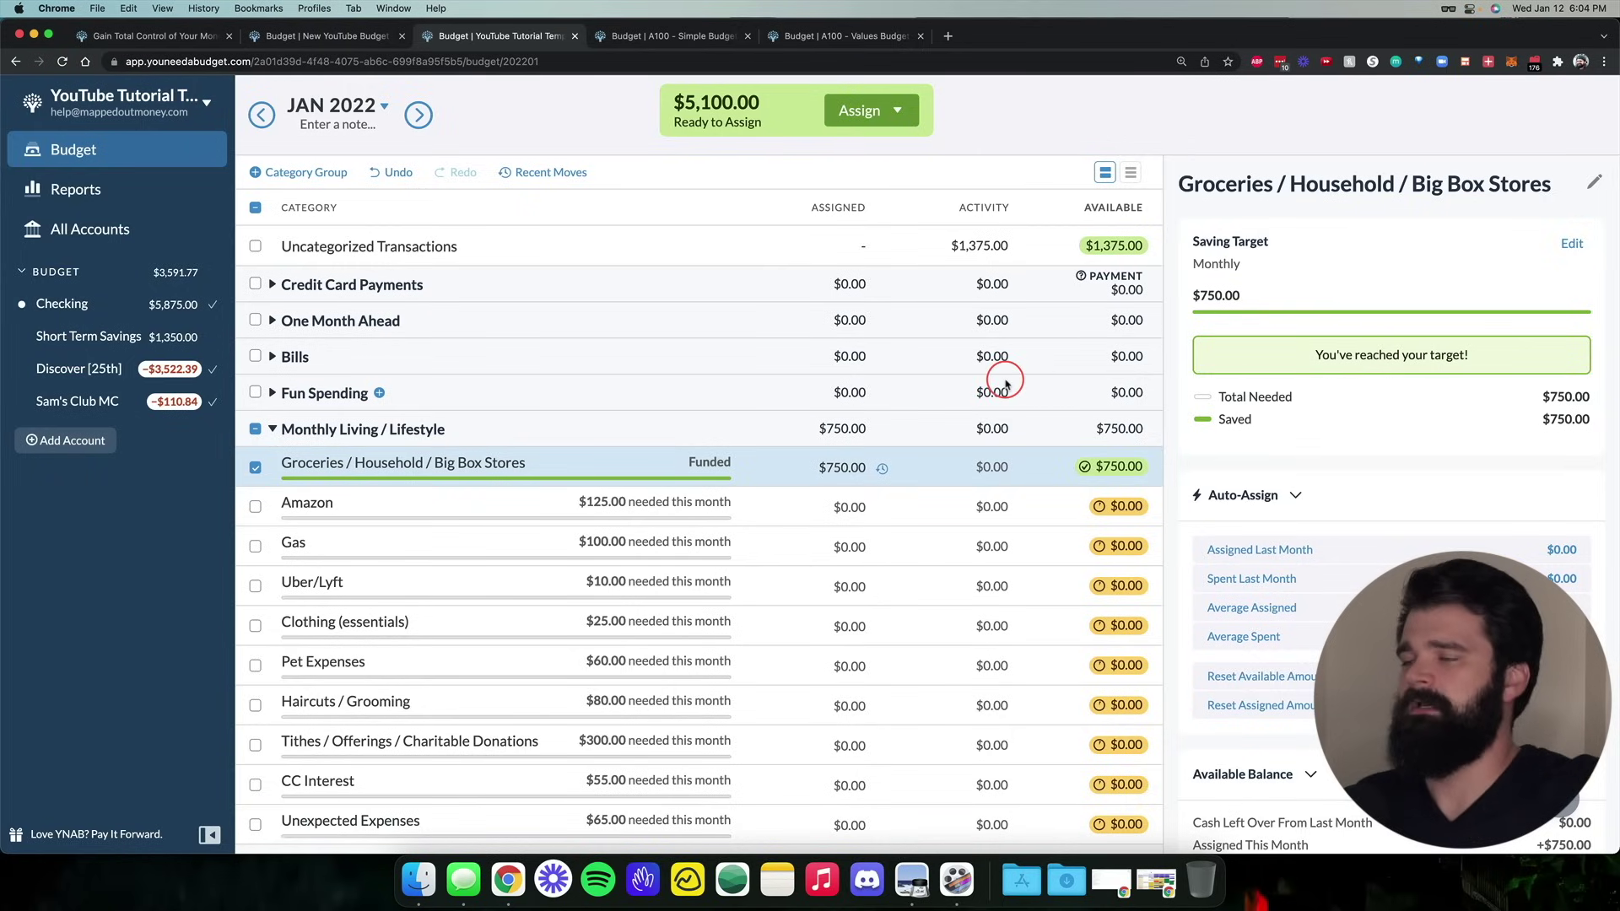
scroll(840, 333, down, 1)
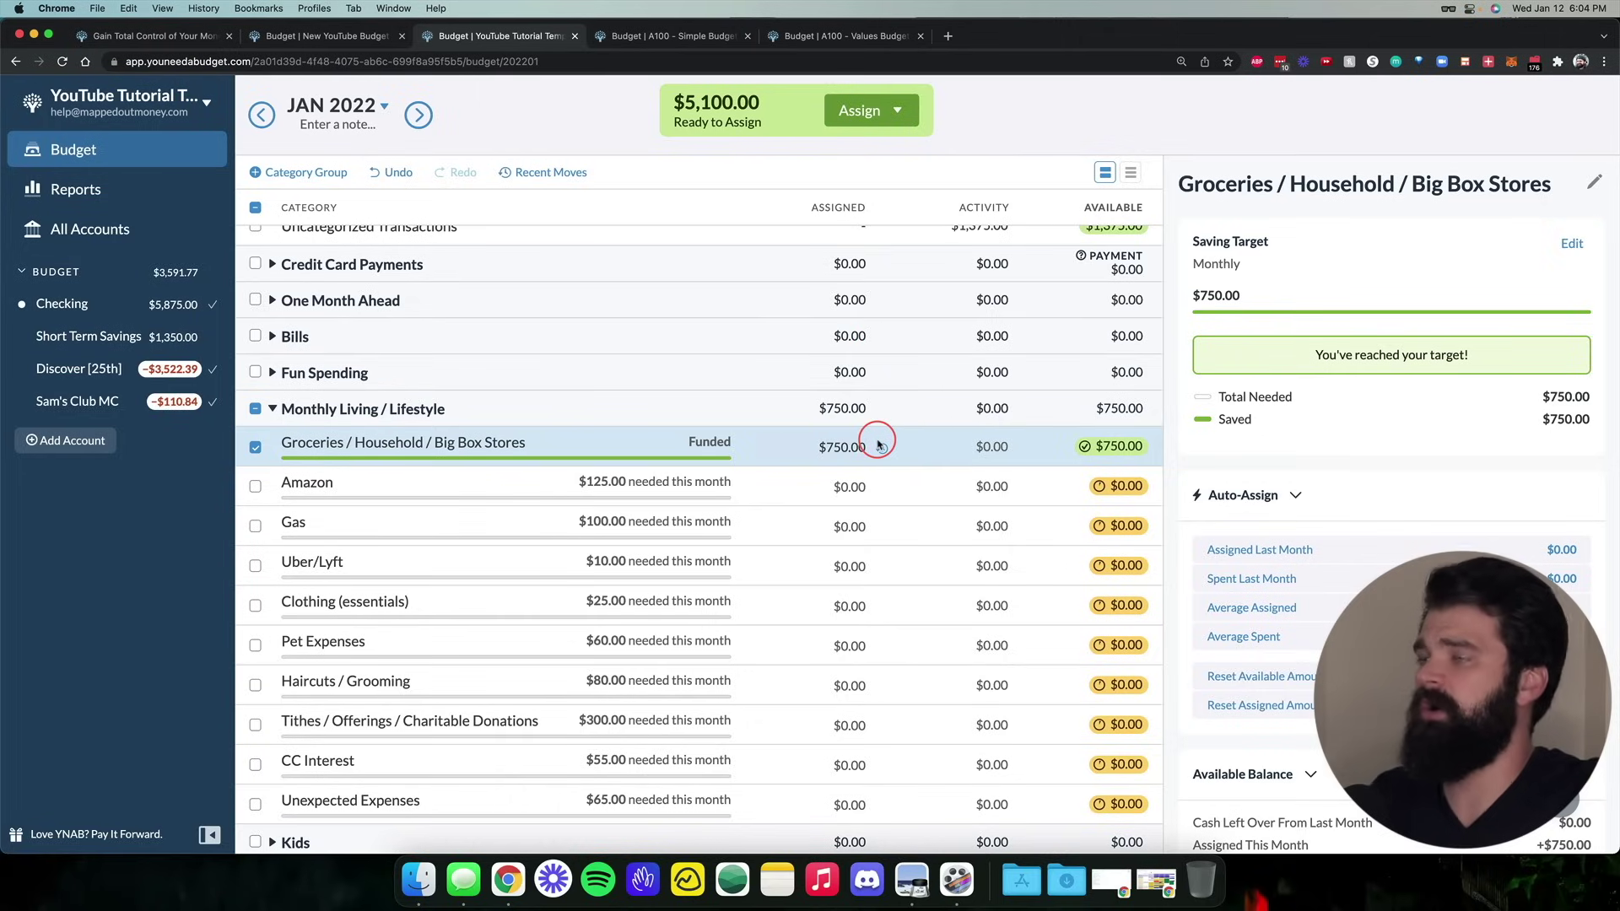
click(854, 474)
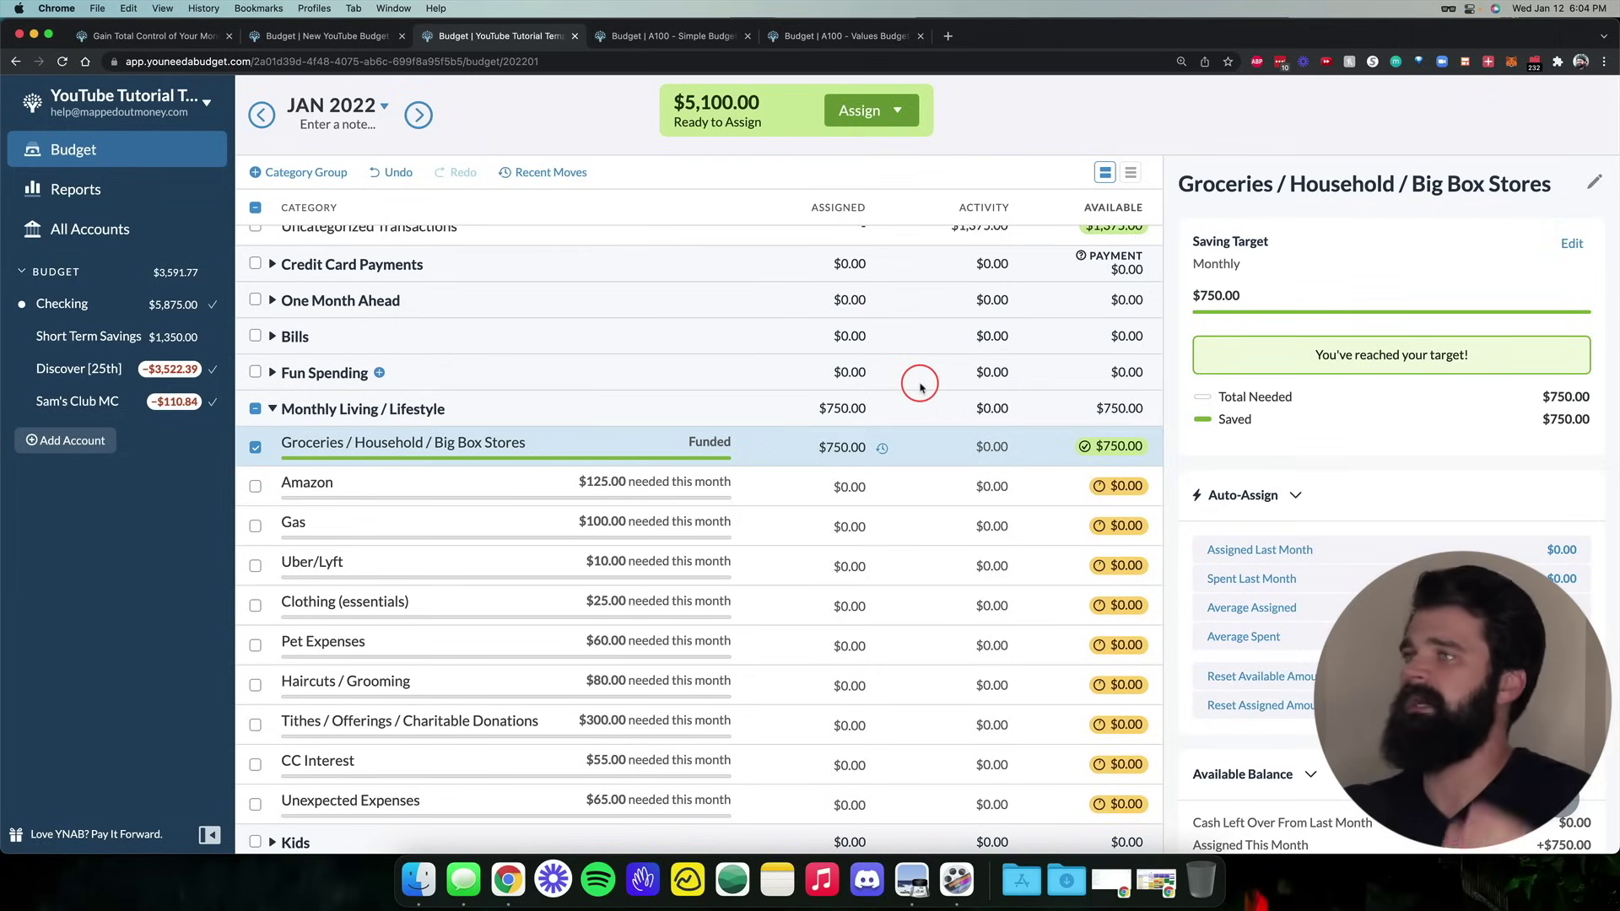
click(864, 478)
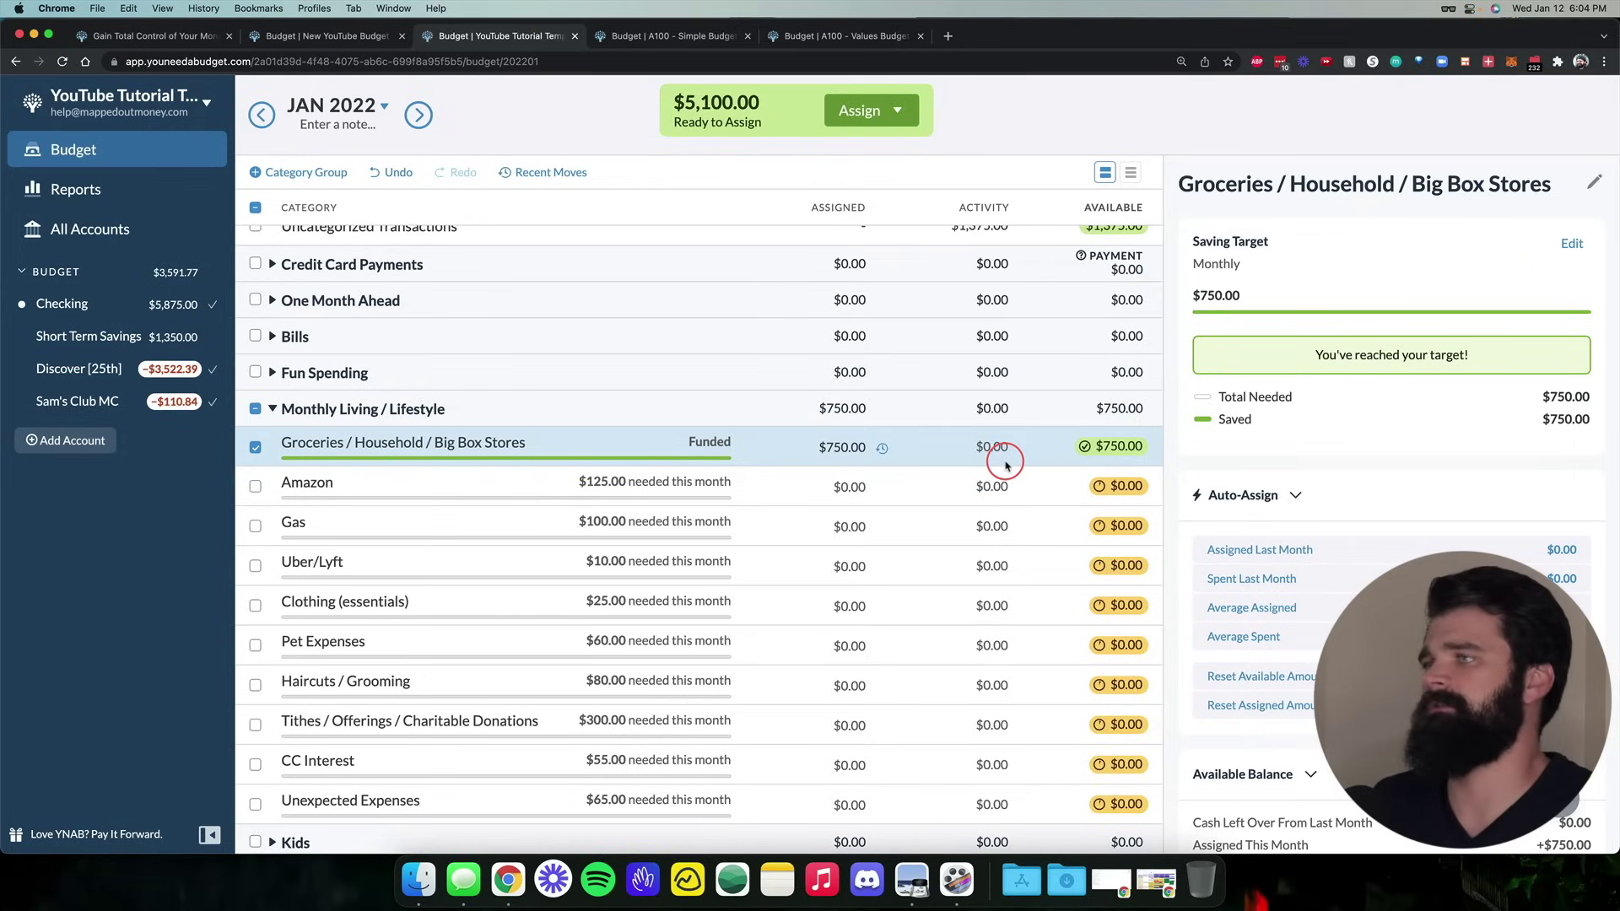
In the Checking account, categorize the Publix transaction as Groceries / Household / Big Box Stores and save it
click(167, 305)
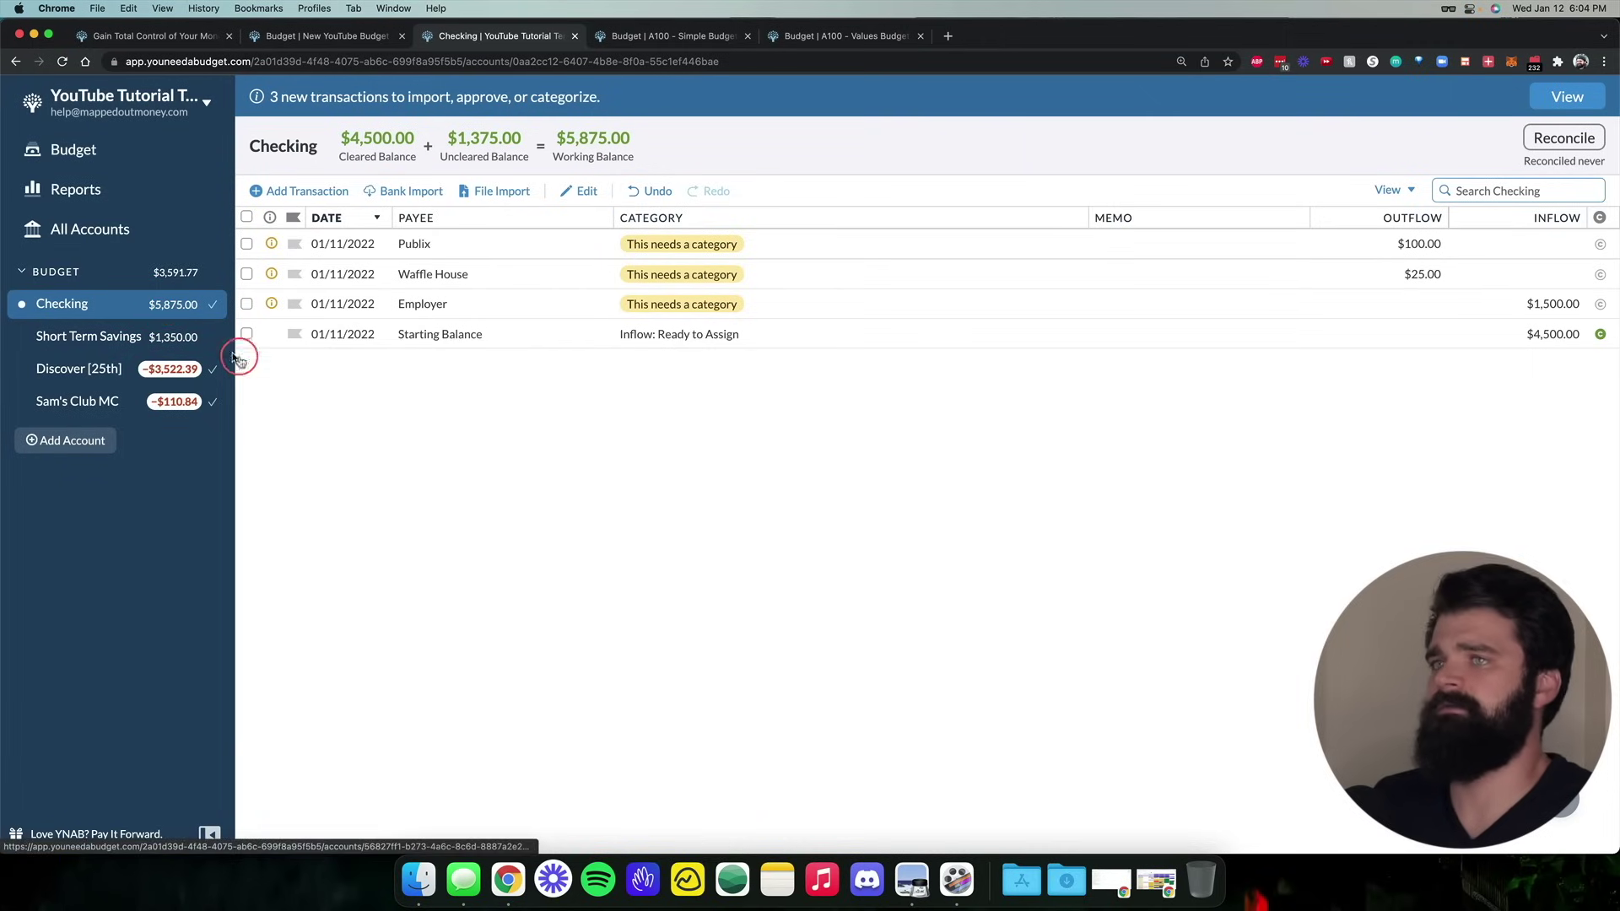
click(393, 191)
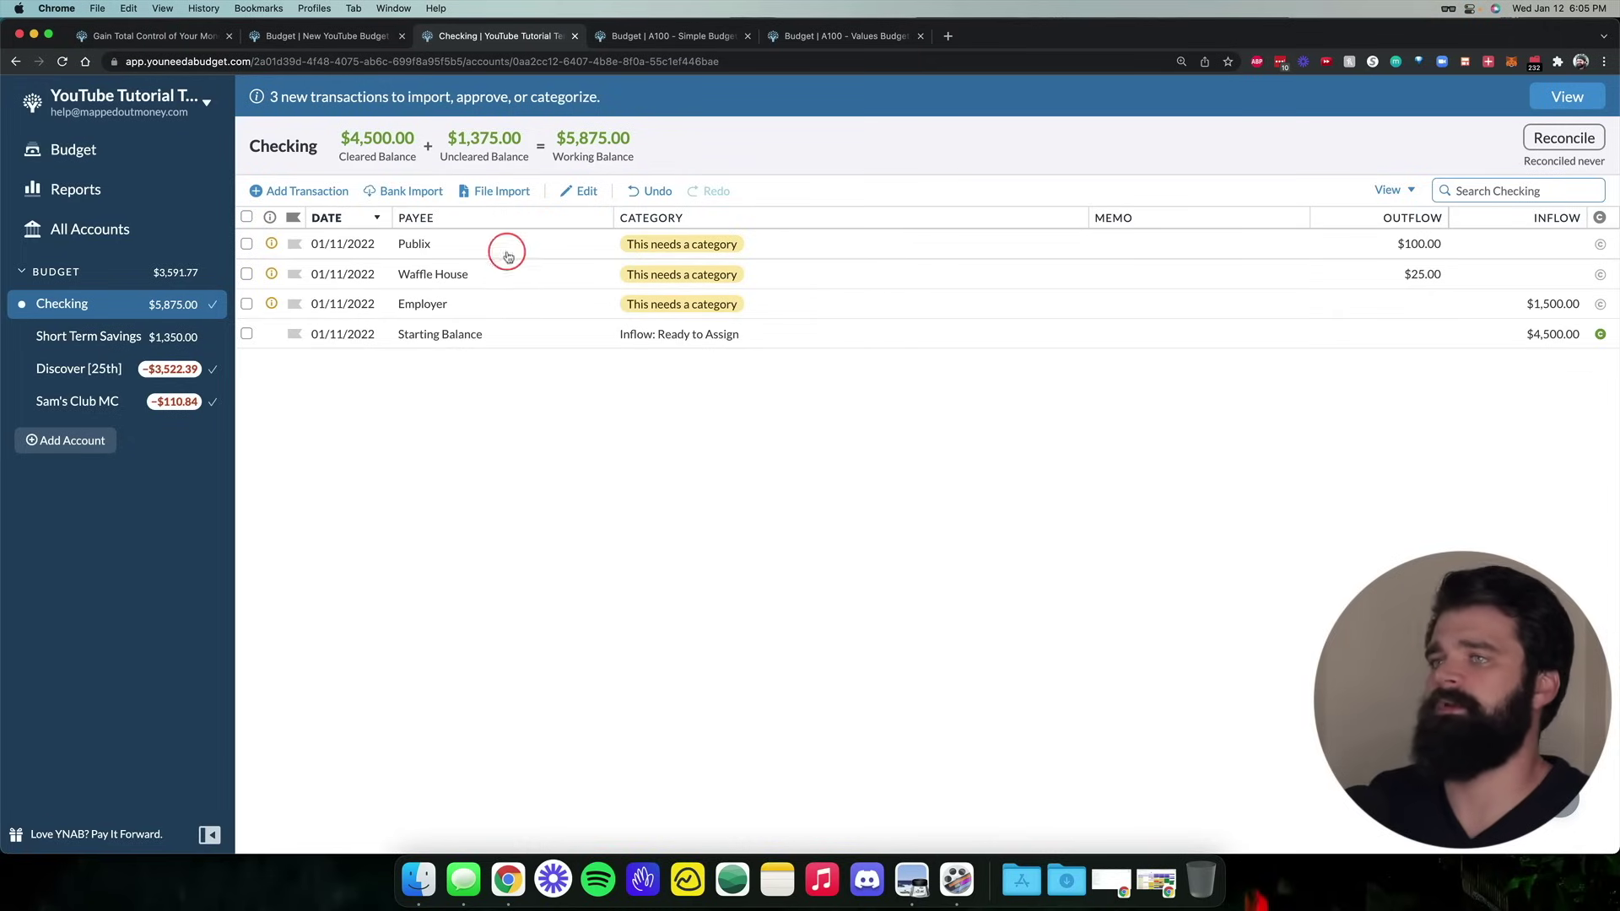
click(688, 246)
click(702, 246)
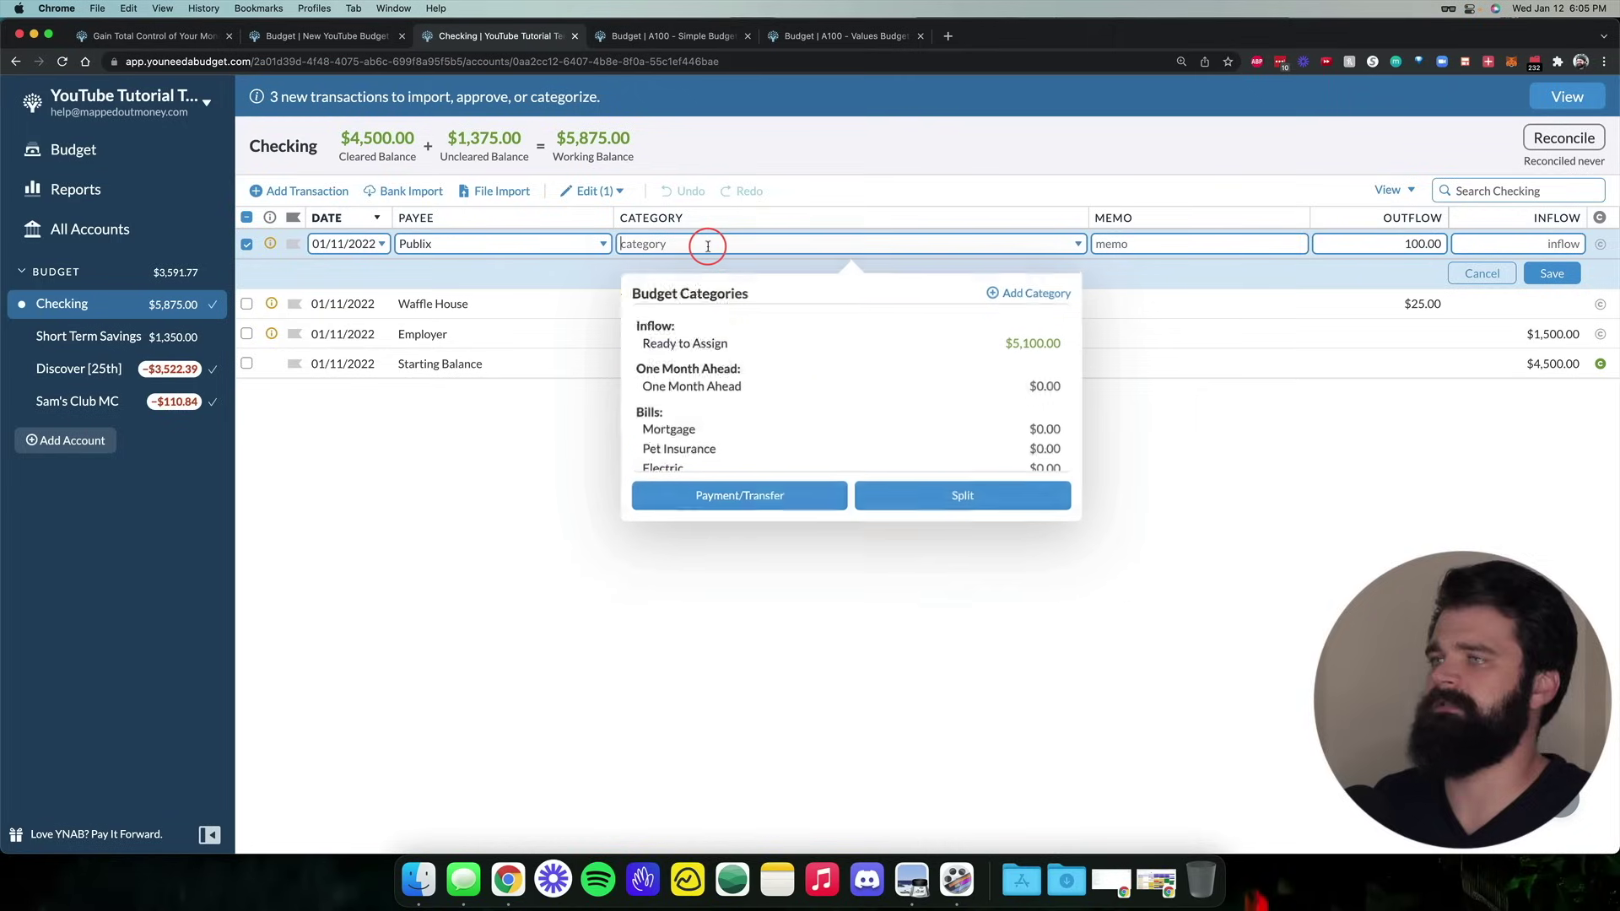
text(groc)
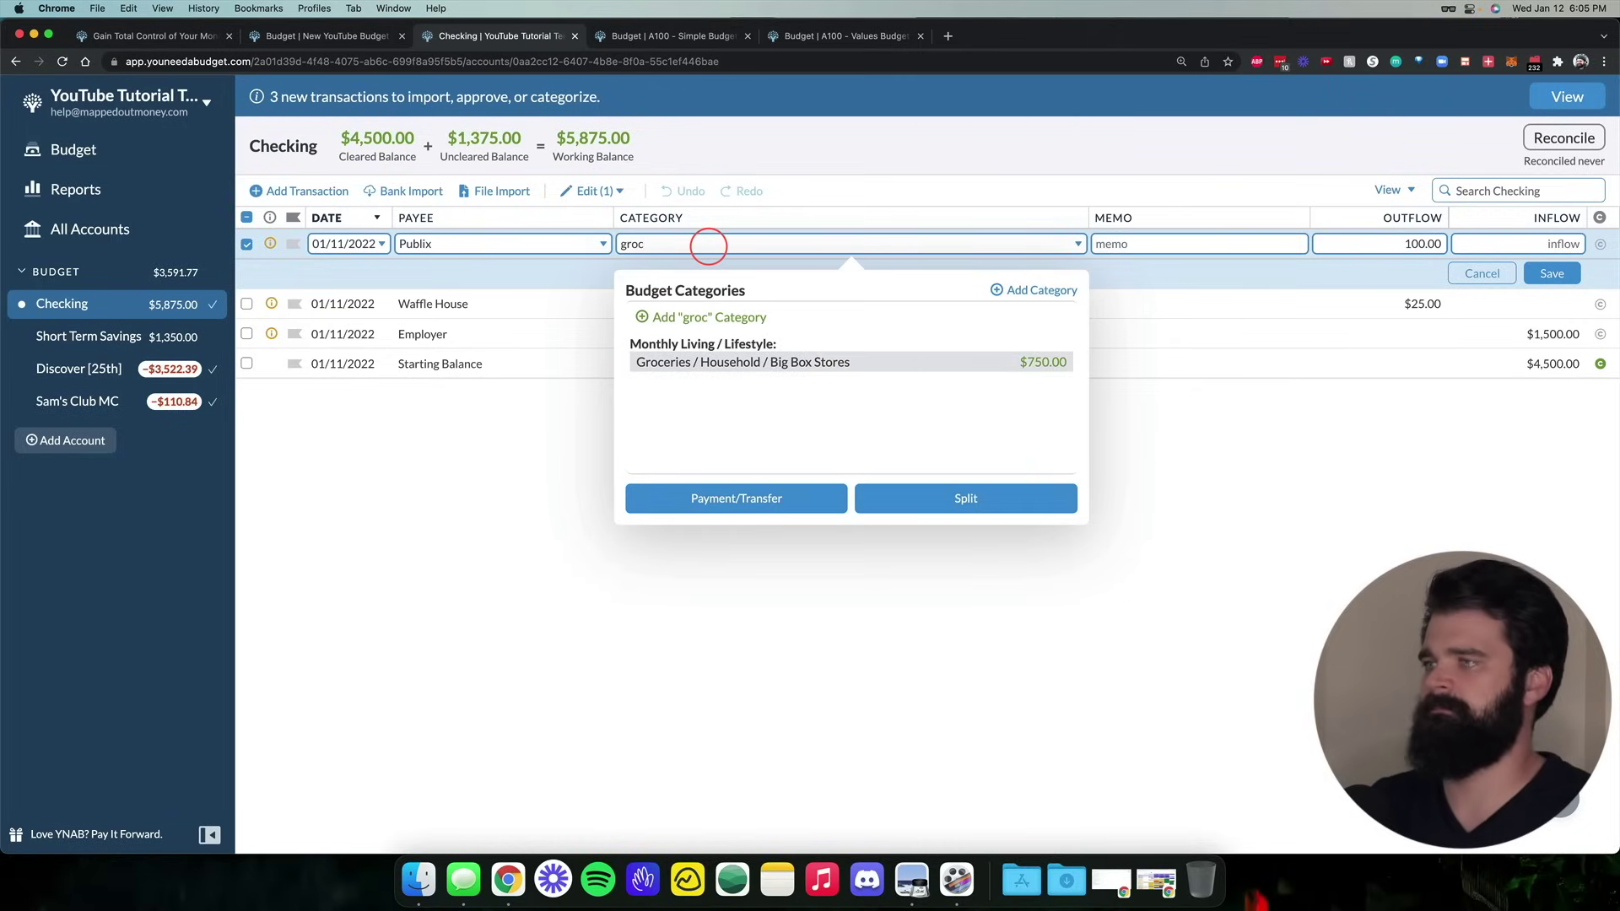
click(803, 364)
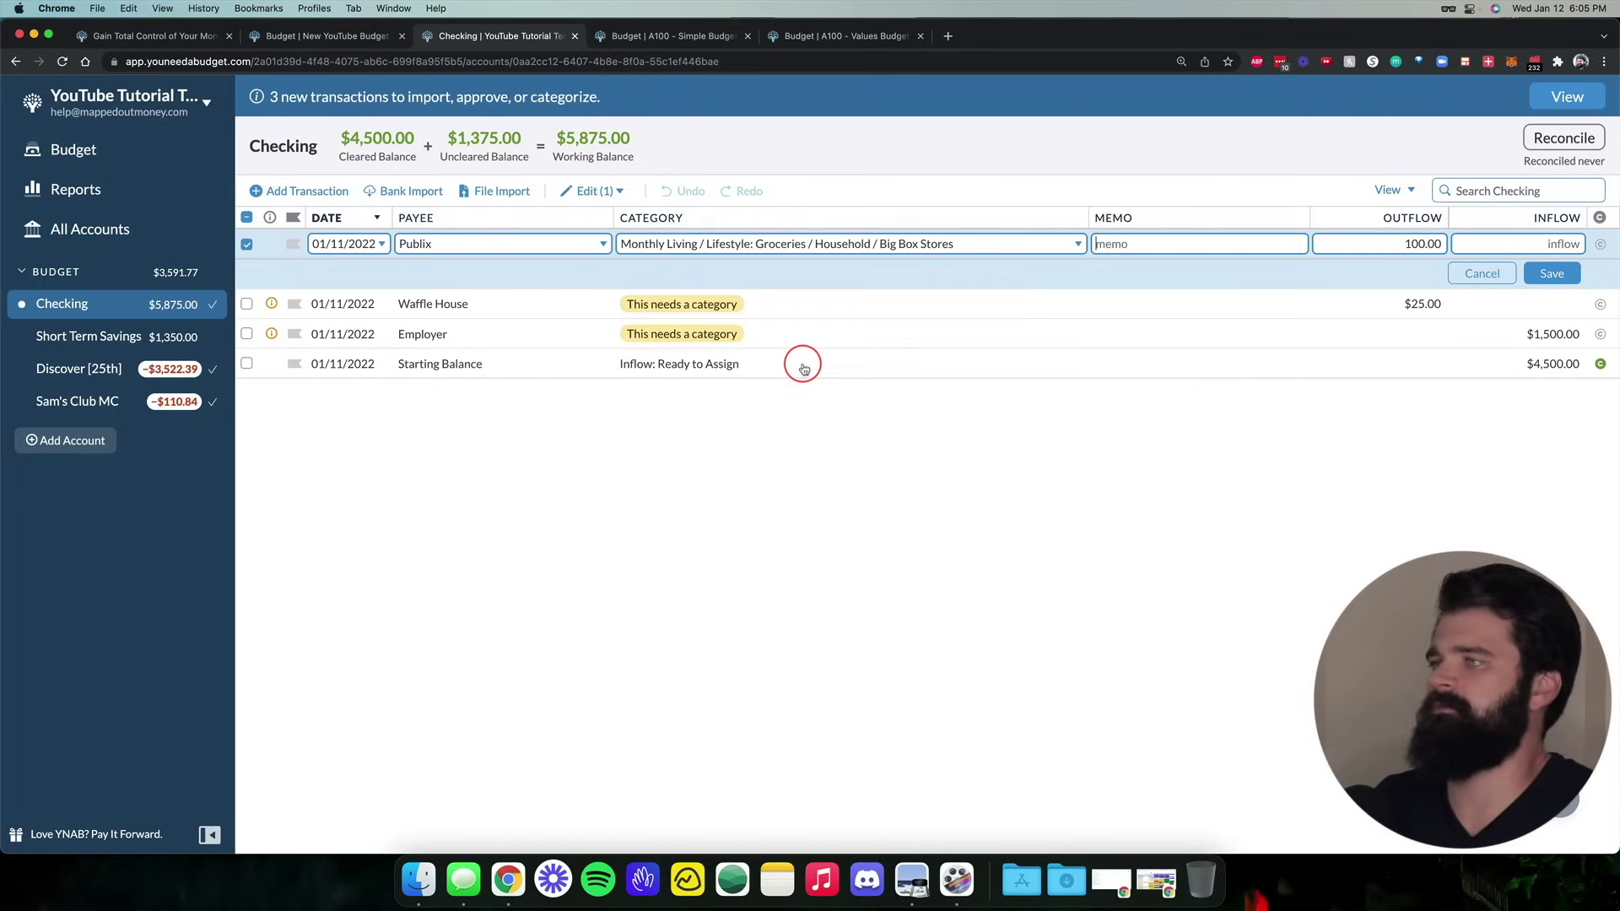
click(1550, 273)
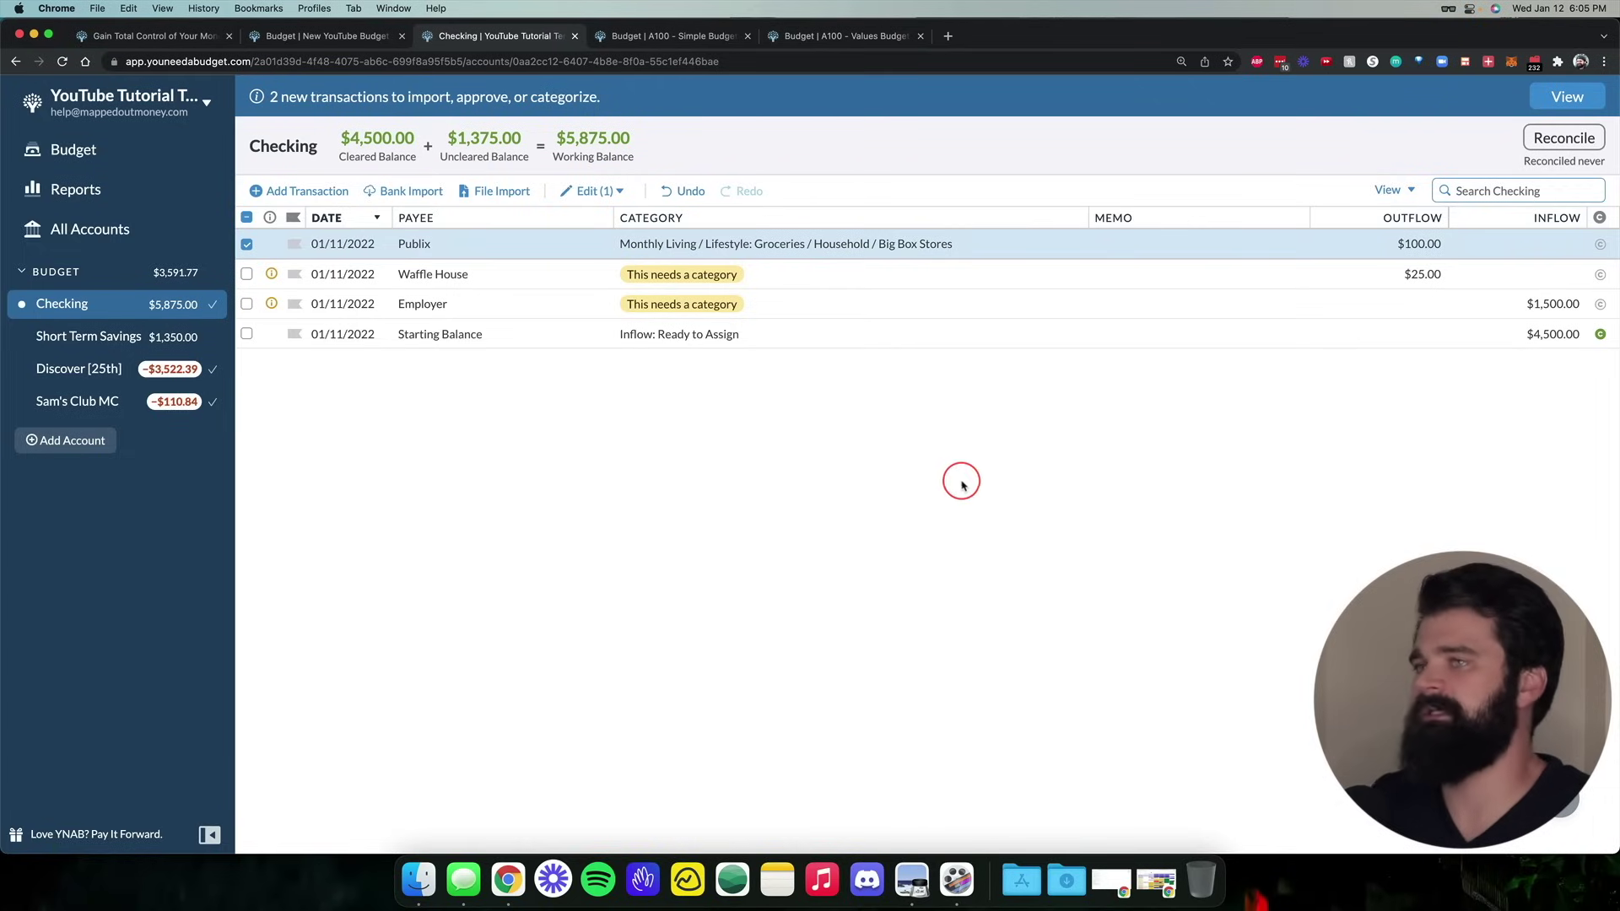
Run a bank import for Checking, and review the January activity of Groceries / Household / Big Box Stores in the budget
click(411, 191)
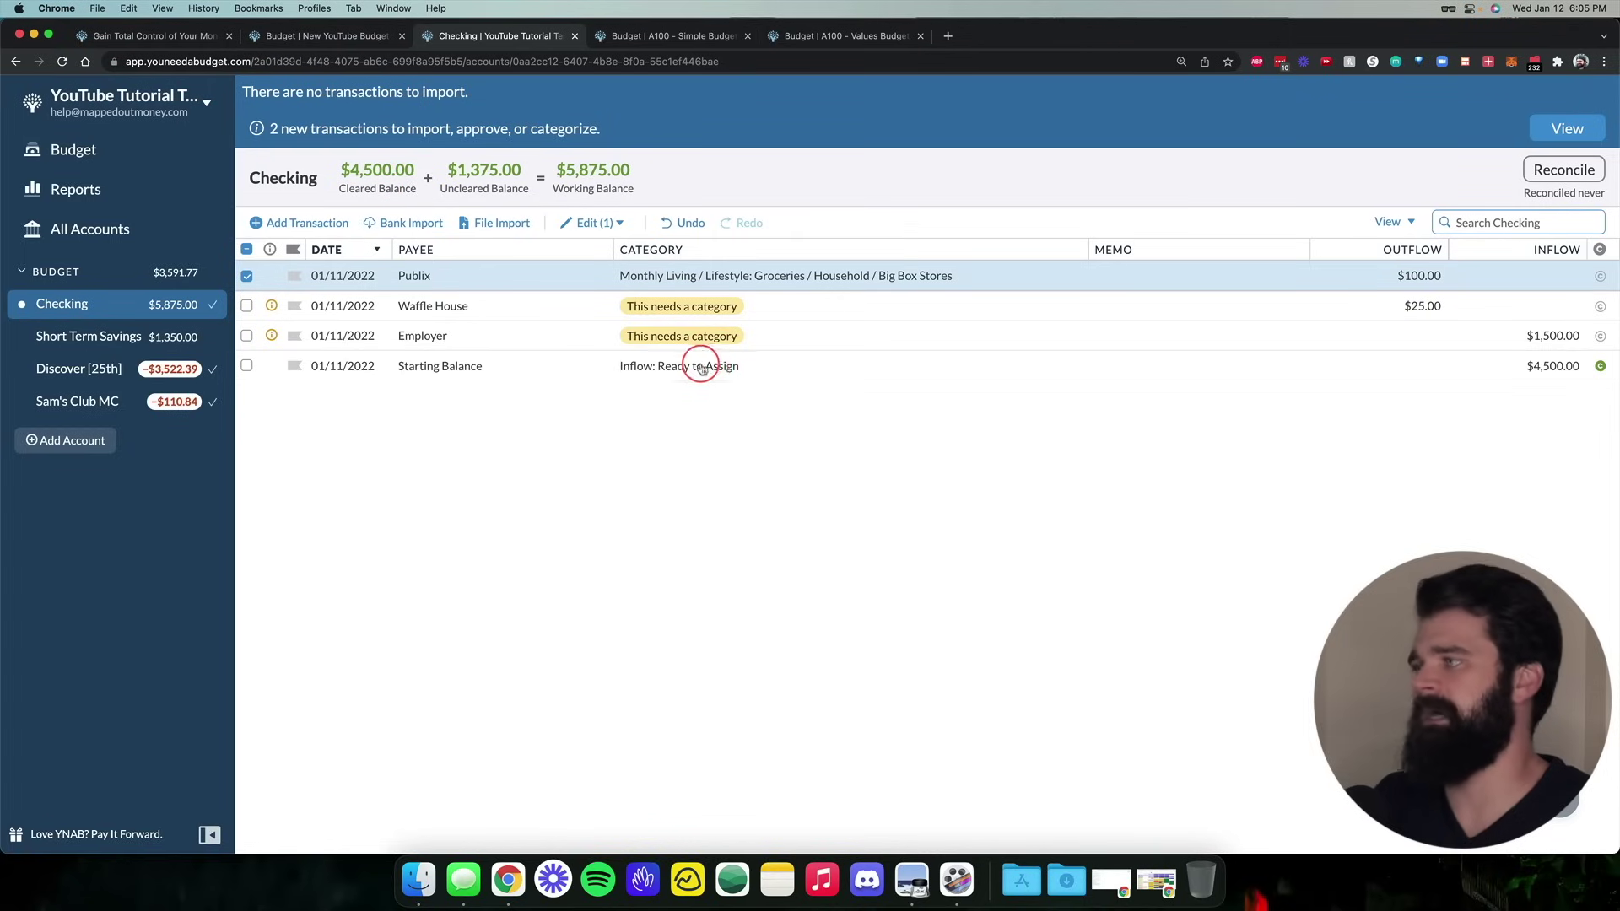
click(92, 150)
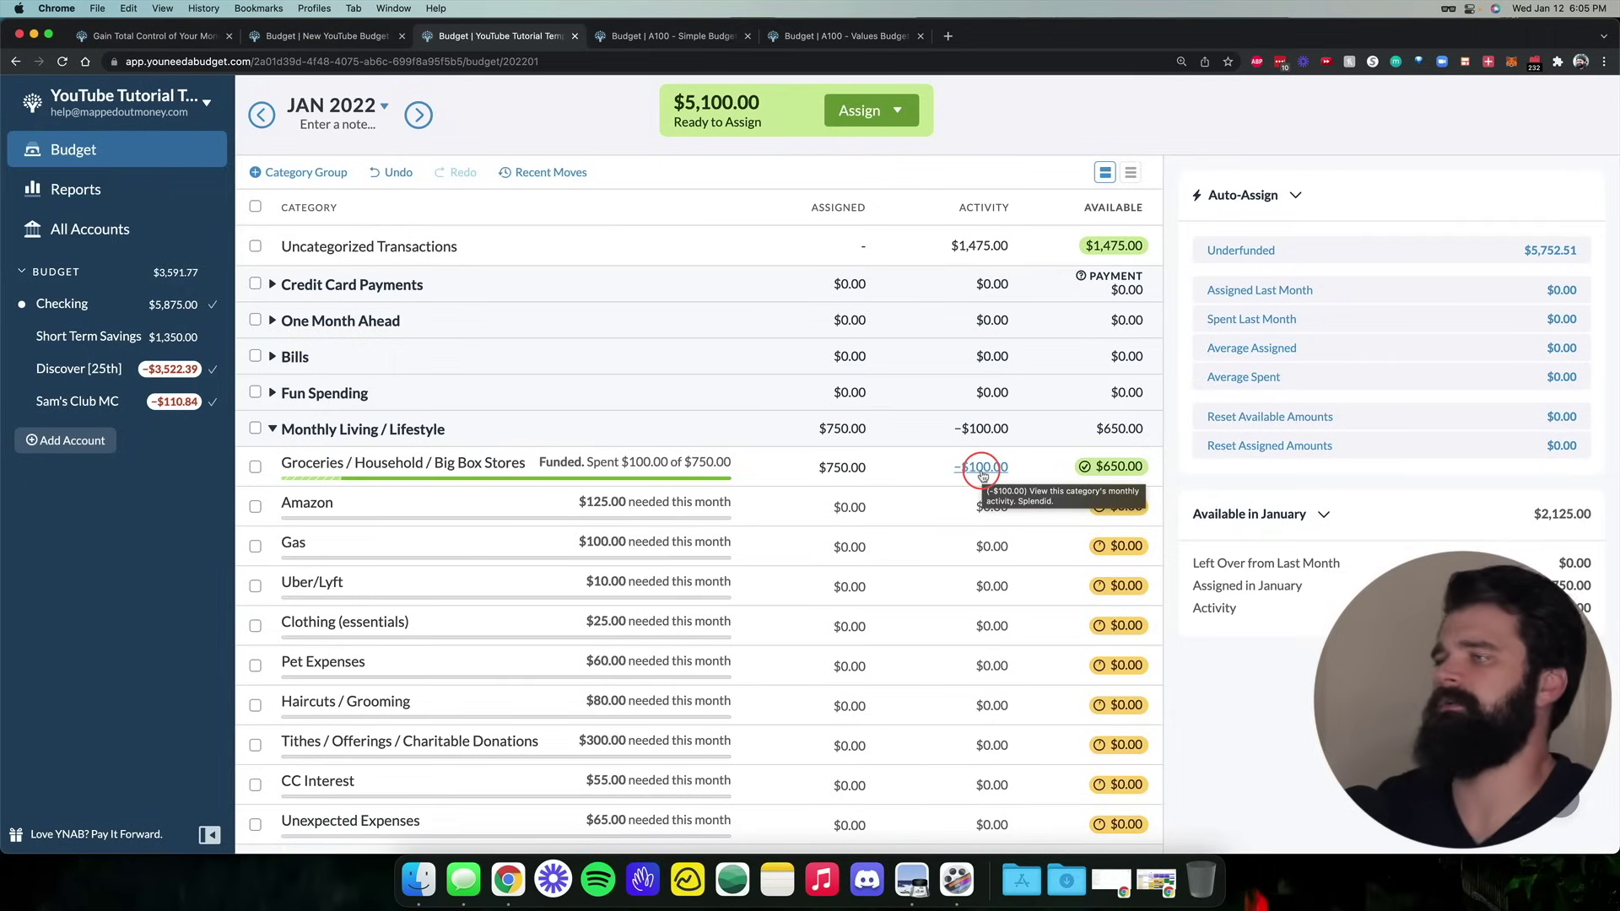
click(983, 476)
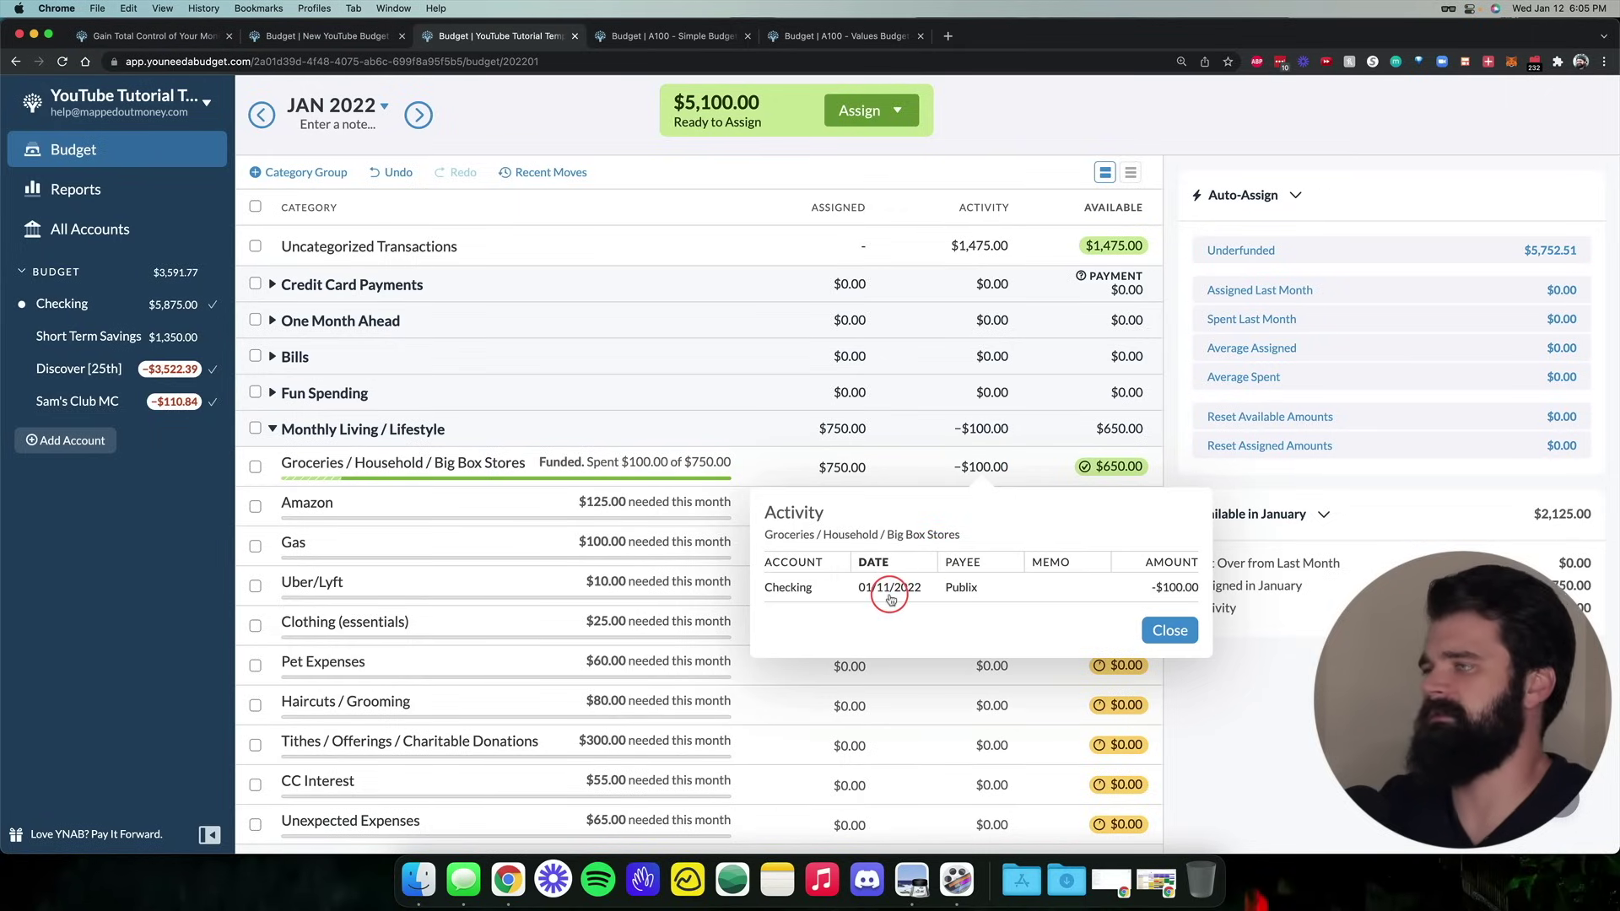
click(1169, 632)
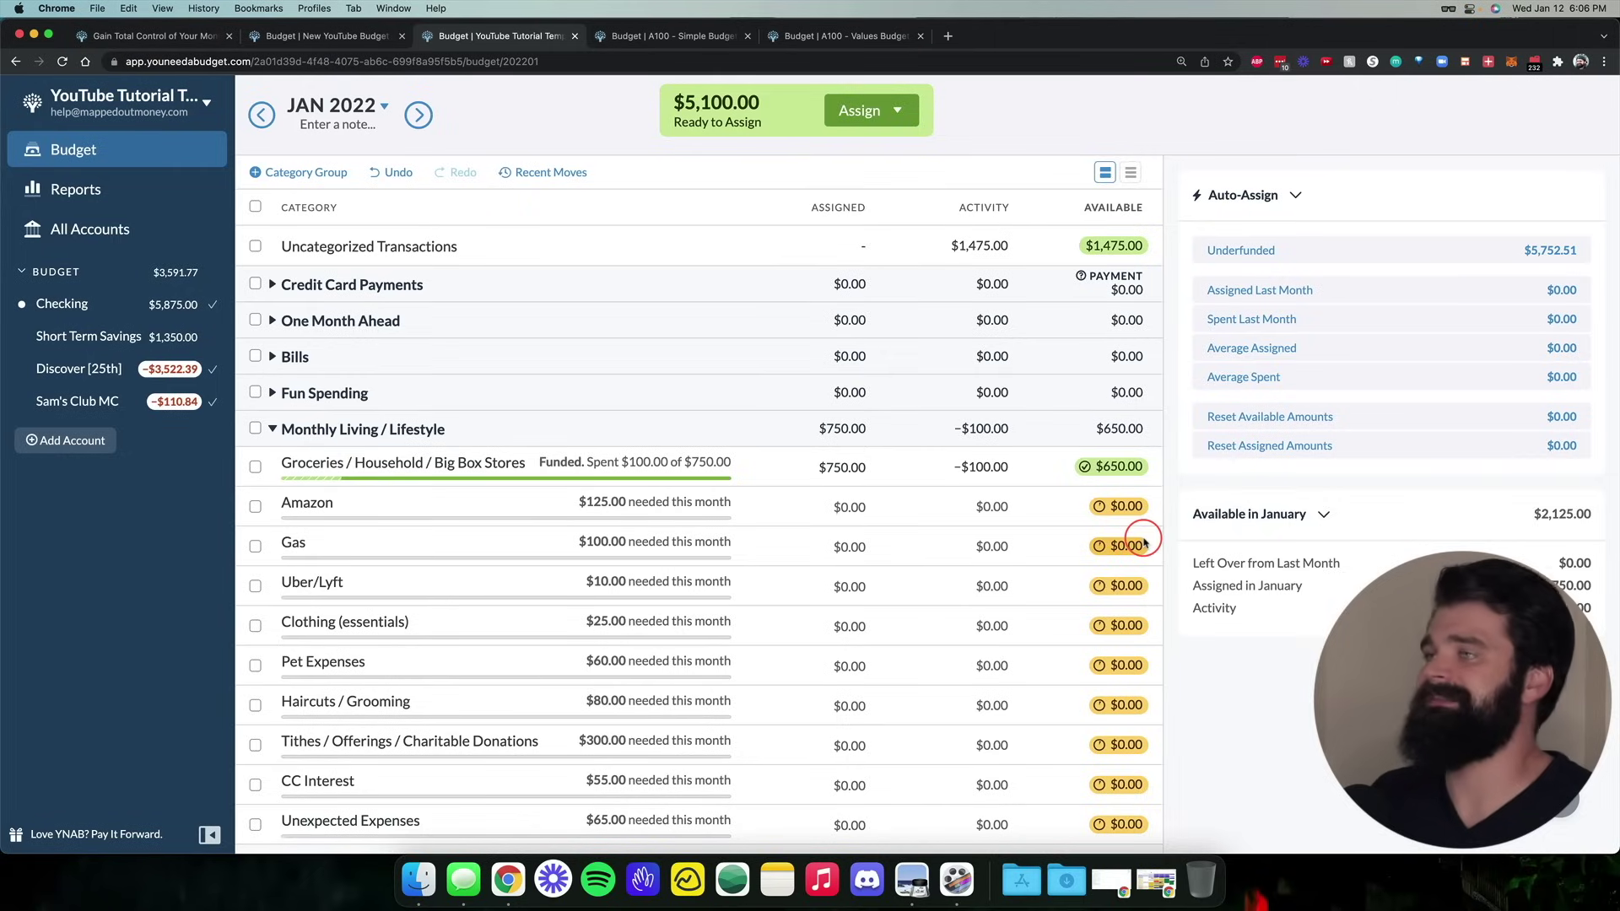
Switch to the setup checklist in Preview and highlight the first budgeting priority, credit card payments paid in full
mouse_move(1145, 542)
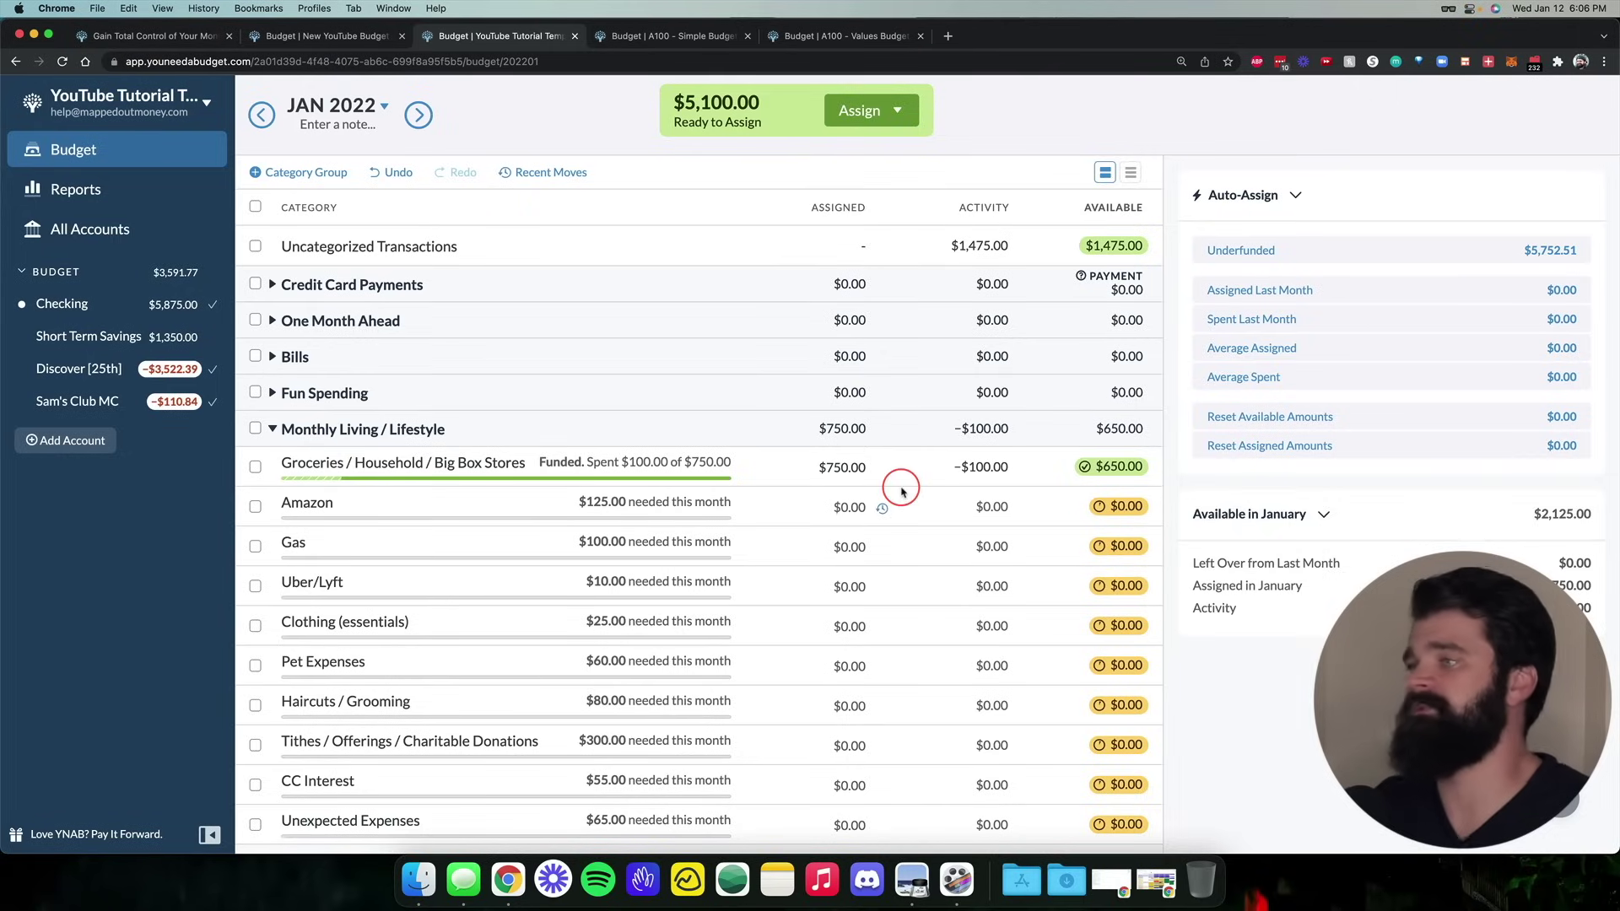
key(ctrl+Right)
click(826, 517)
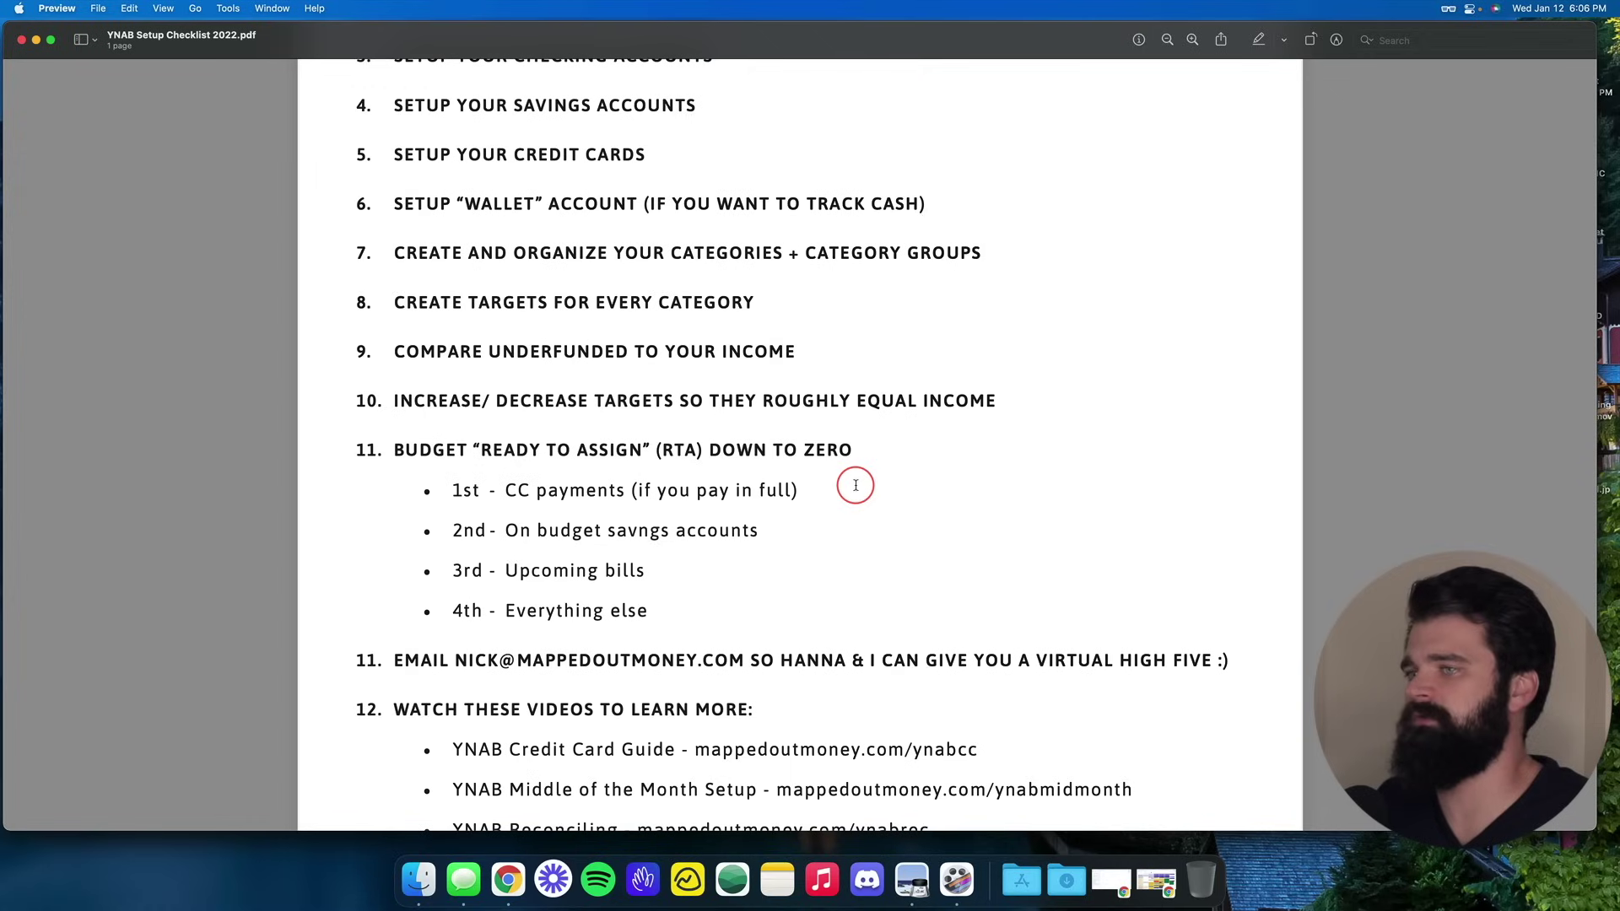
drag(823, 488, 500, 490)
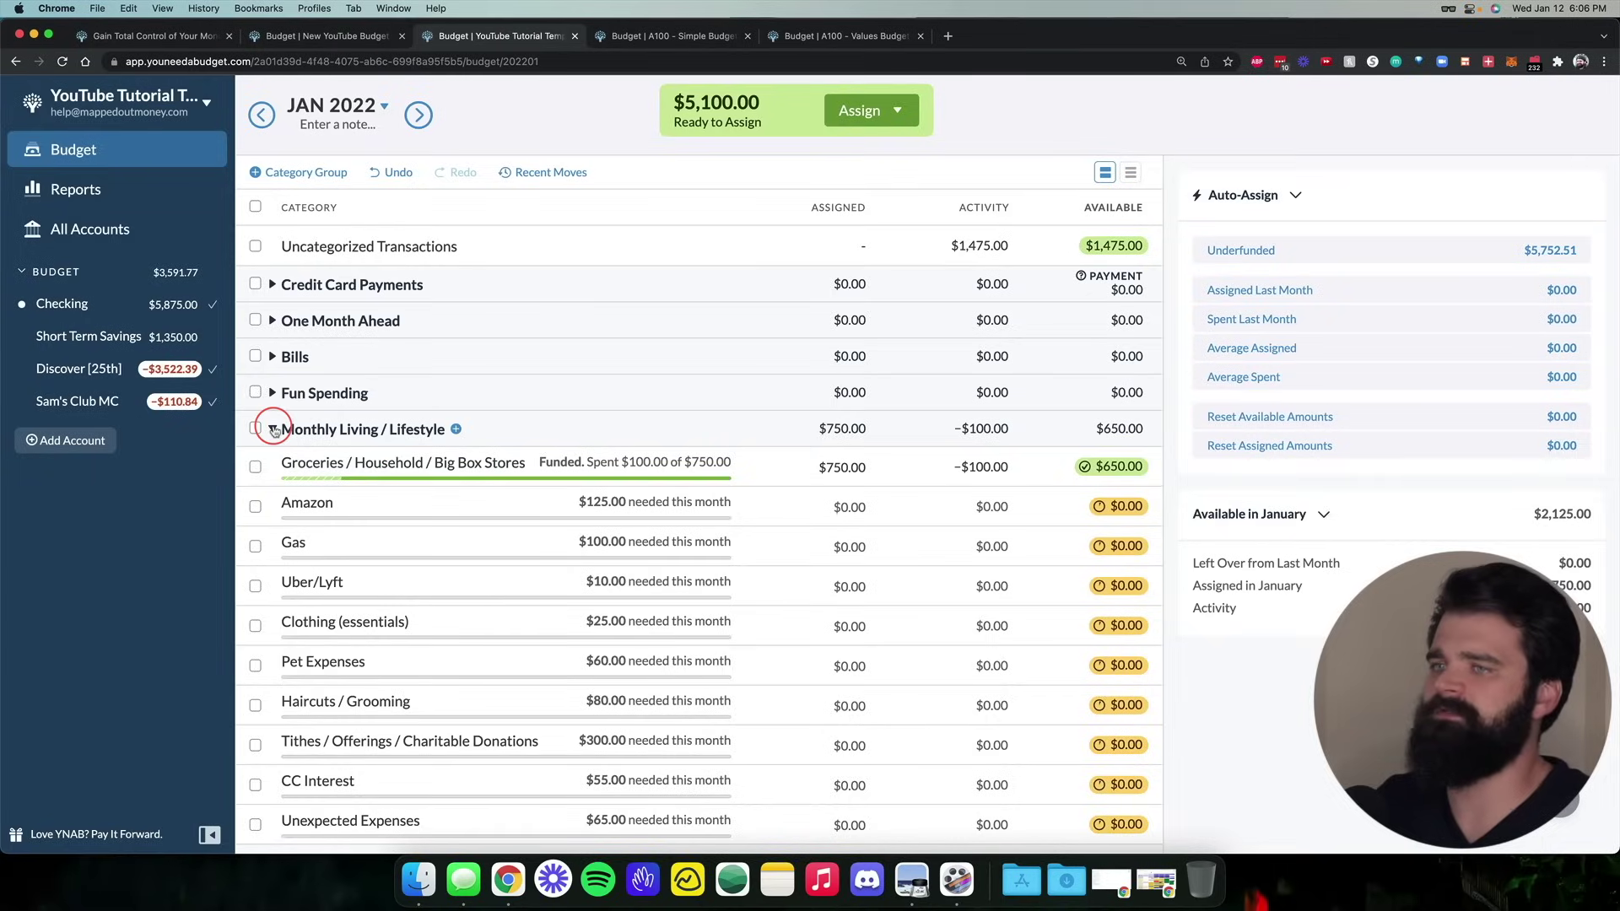
Collapse the Monthly Living / Lifestyle group, expand Credit Card Payments, and assign $110.84 to Sam's Club MC
click(272, 429)
click(272, 284)
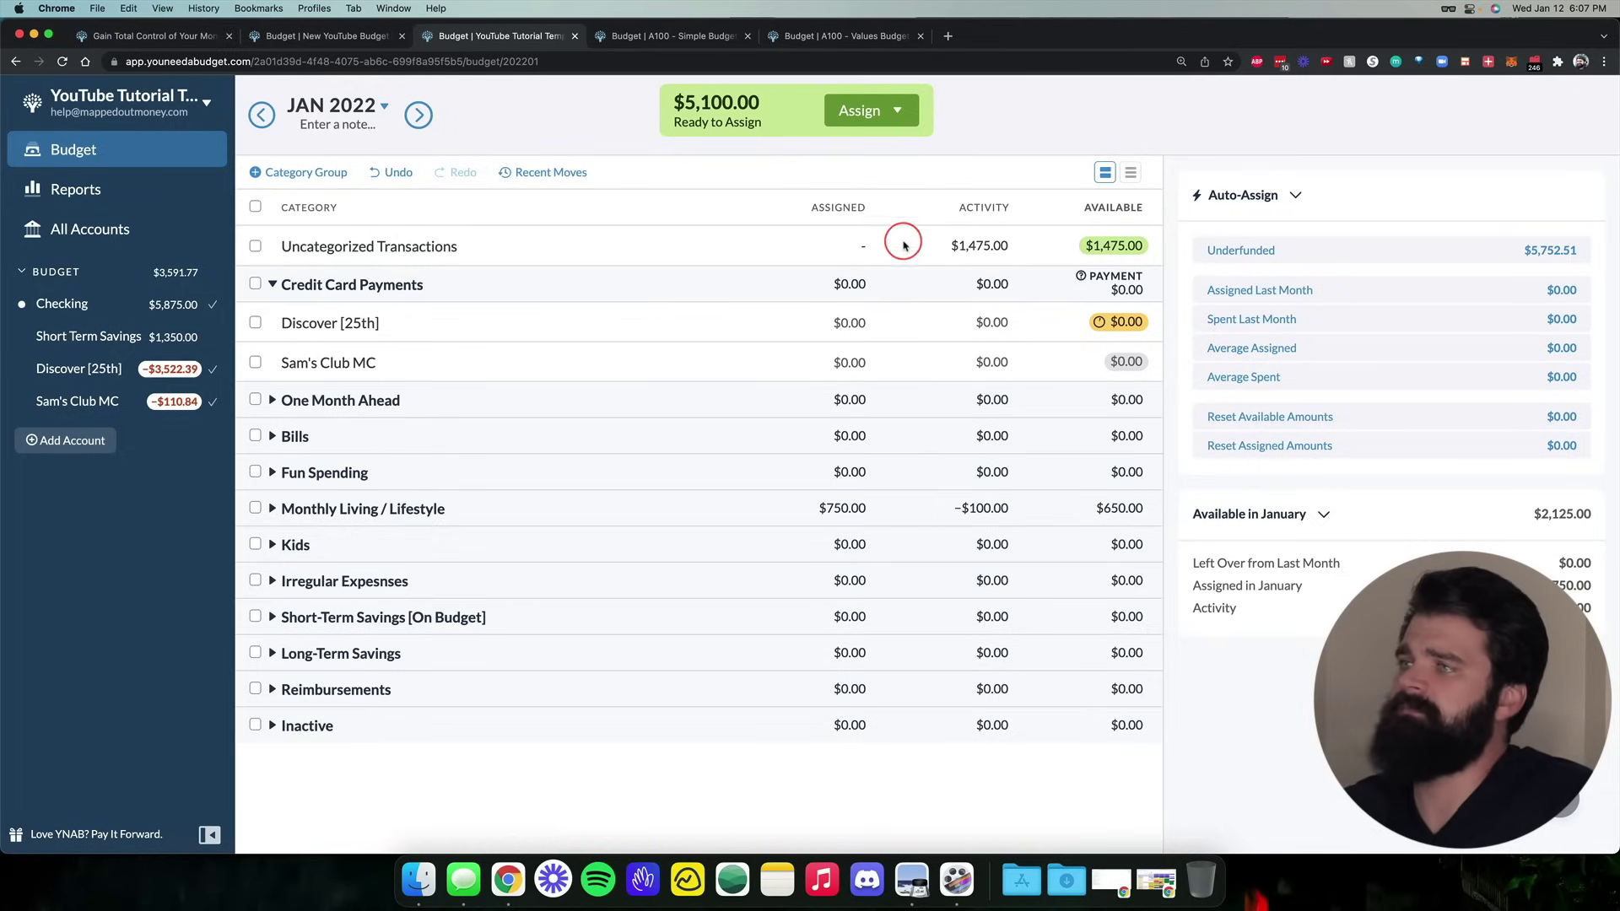
click(851, 363)
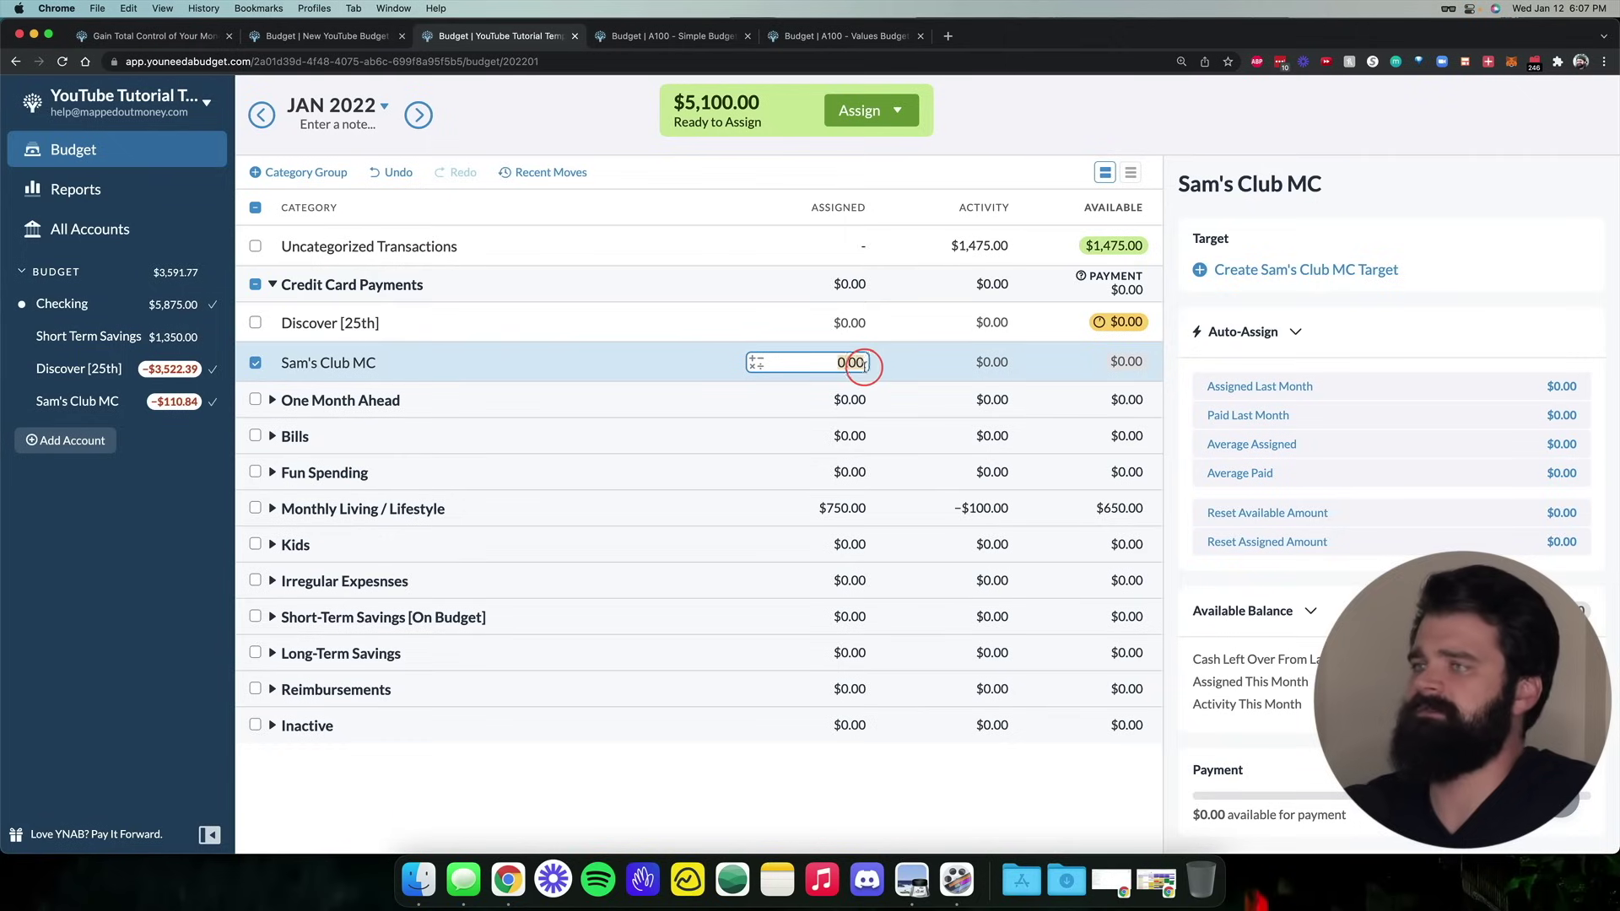
text(1)
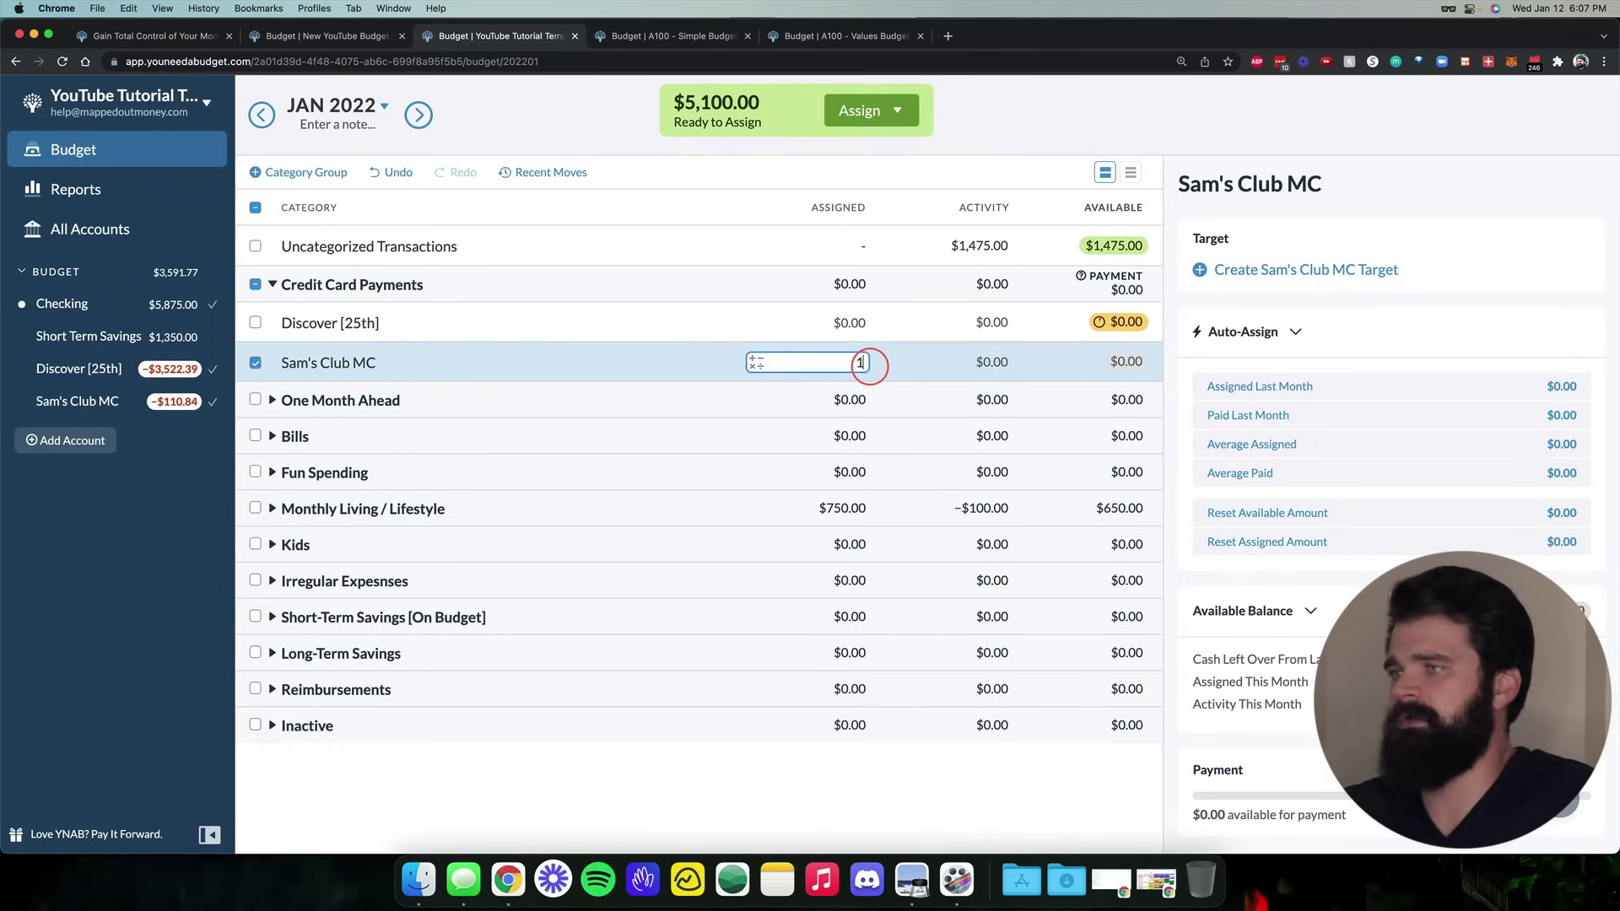
text(10.84)
key(Return)
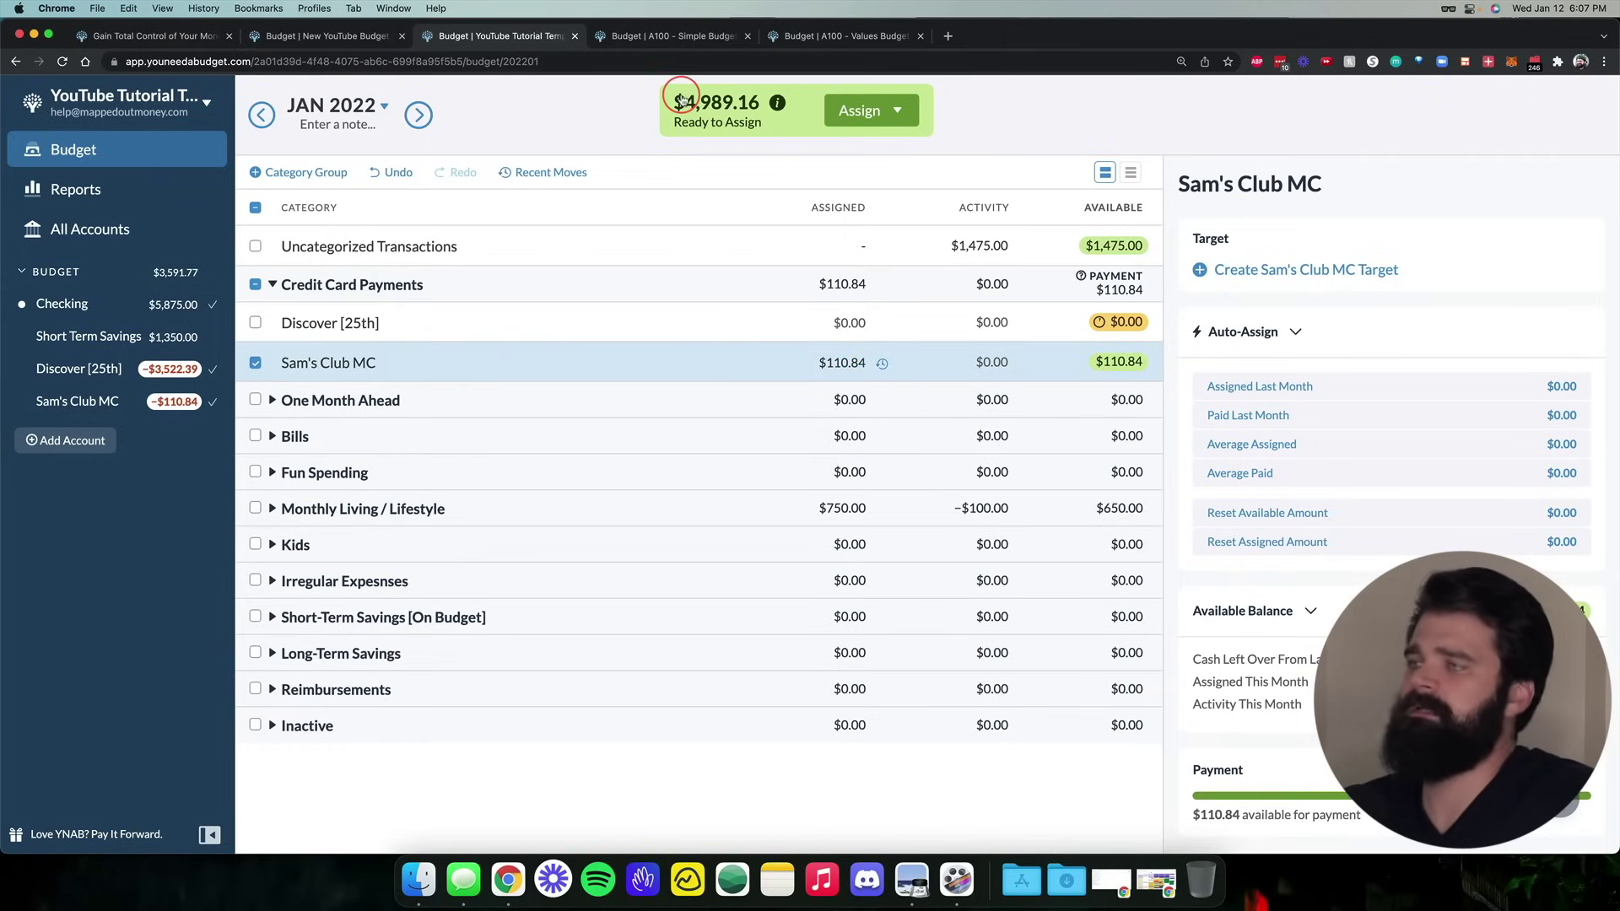
click(771, 361)
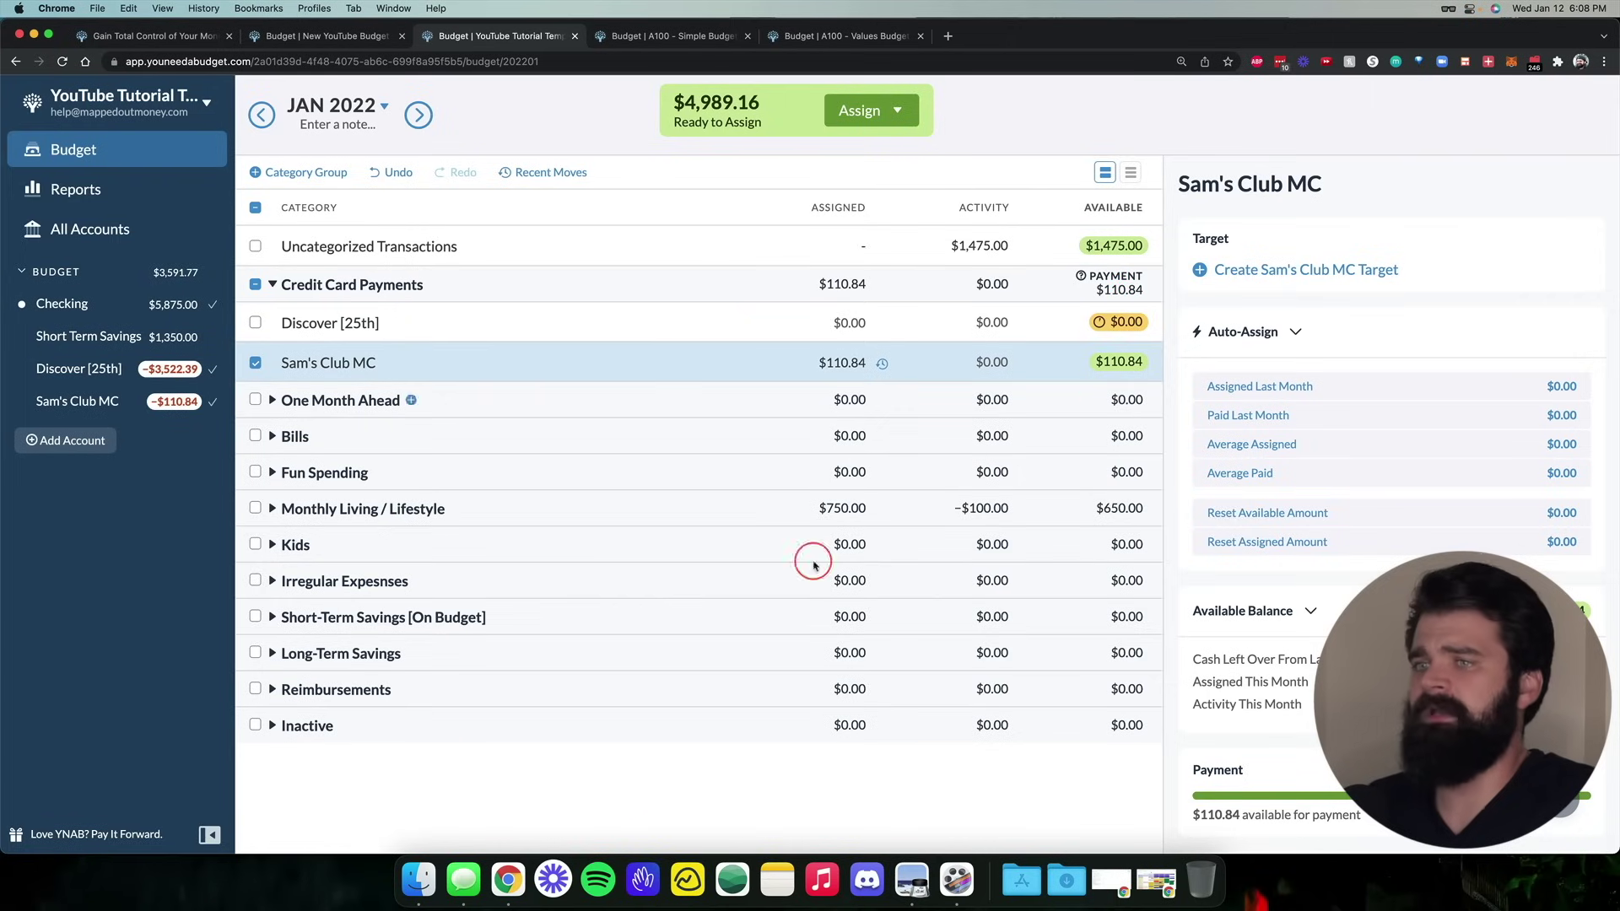
Expand Monthly Living / Lifestyle and compare its available amounts with those of the Sam's Club MC and Discover payment categories
click(272, 508)
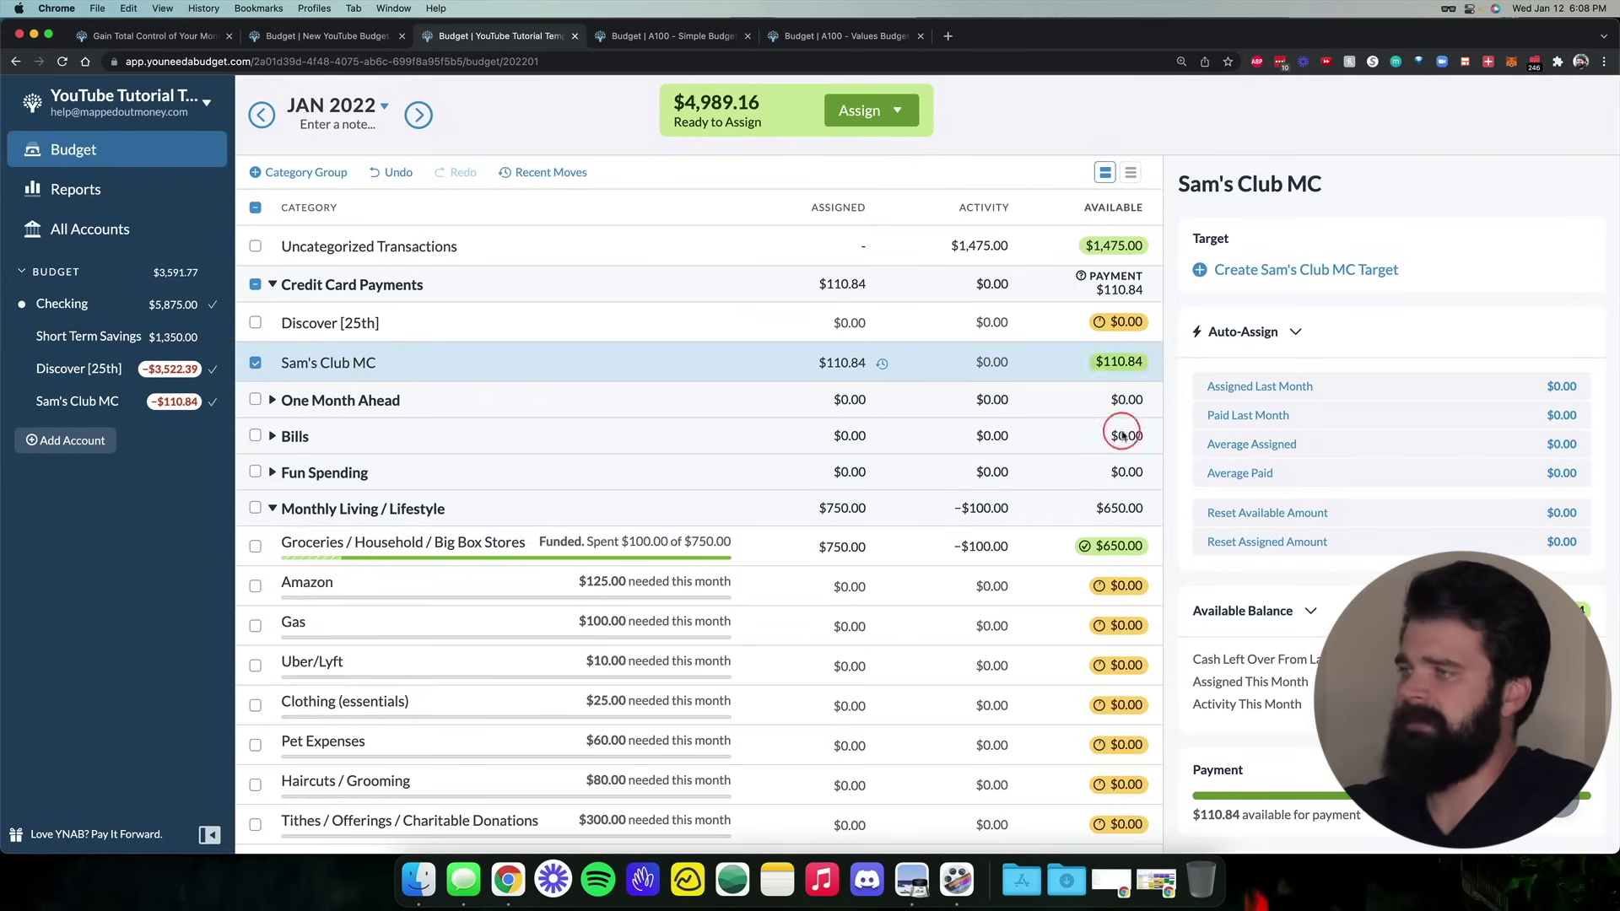
scroll(1118, 654, down, 2)
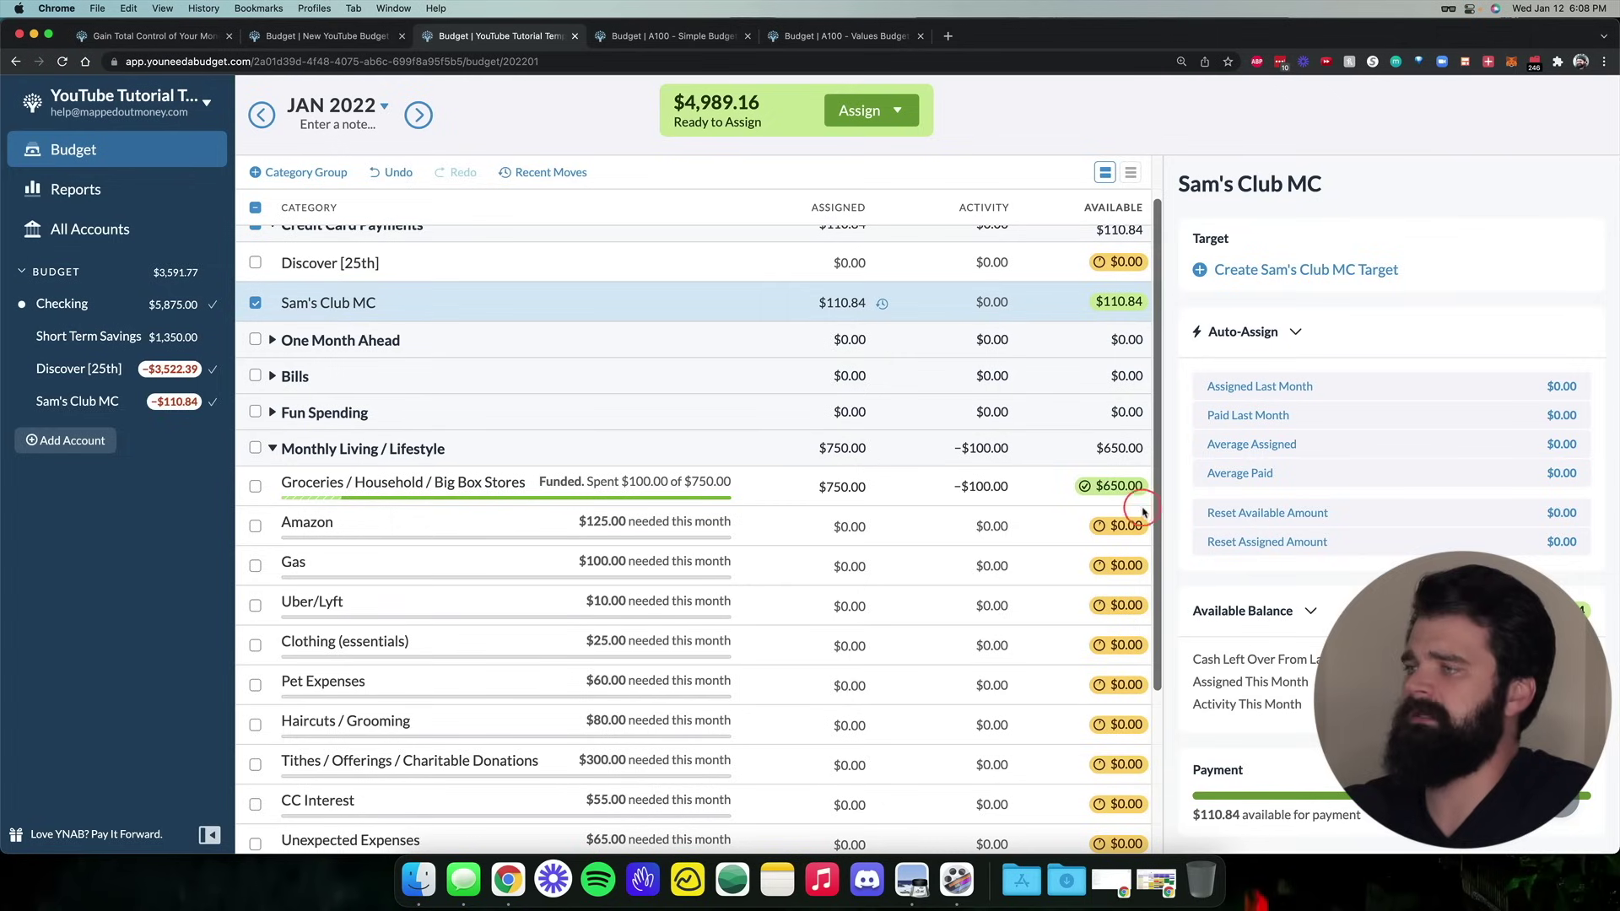
scroll(1092, 494, up, 2)
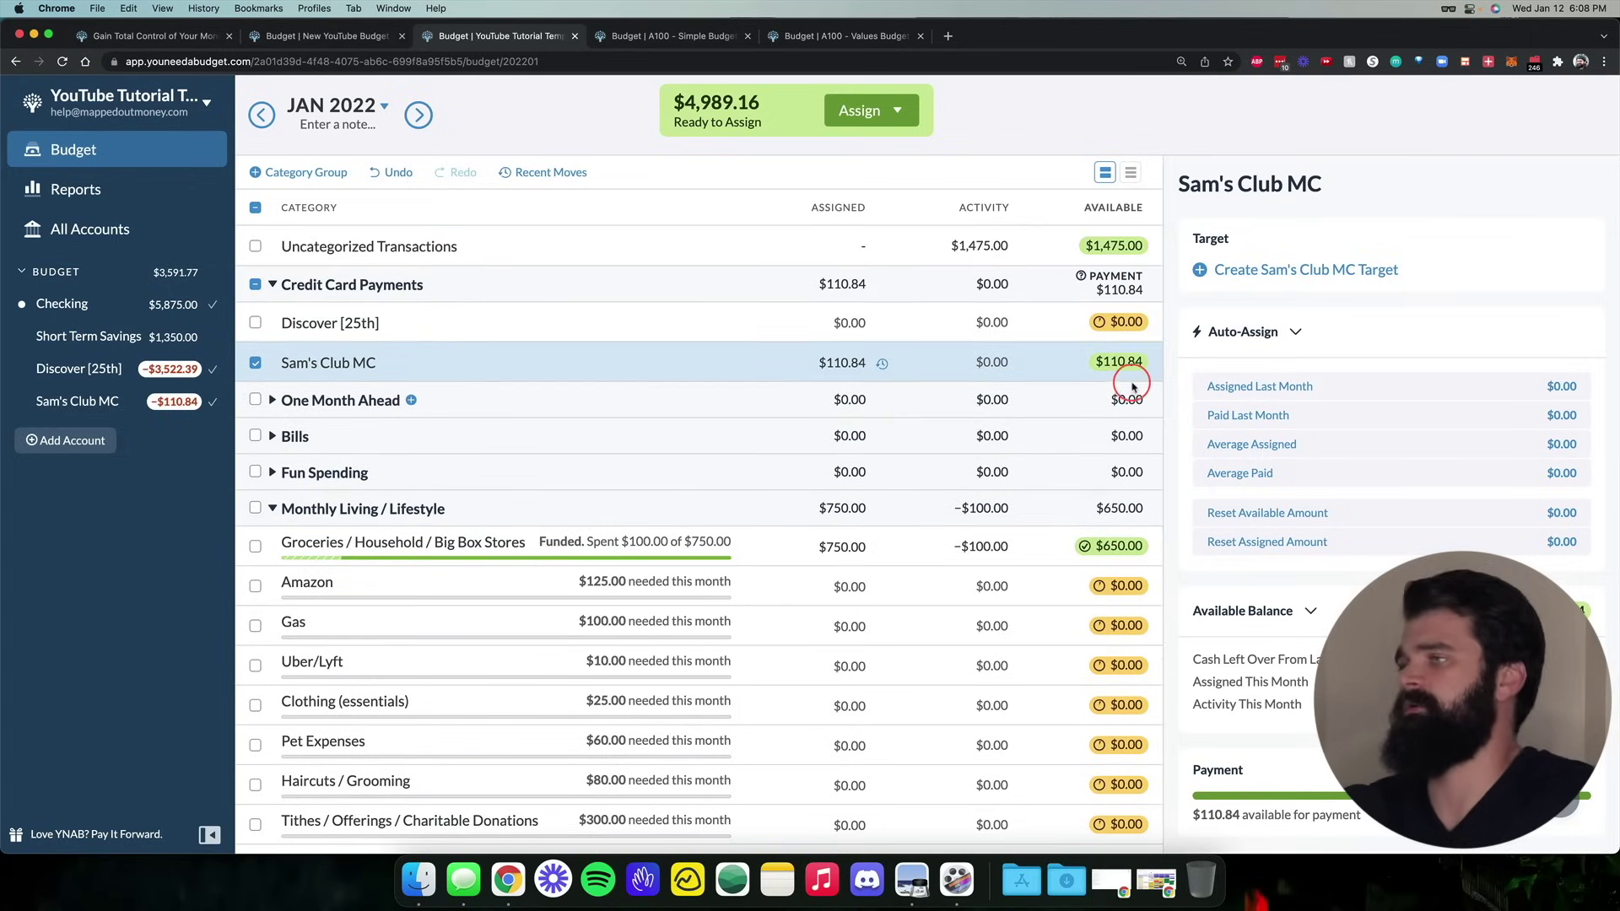
click(792, 346)
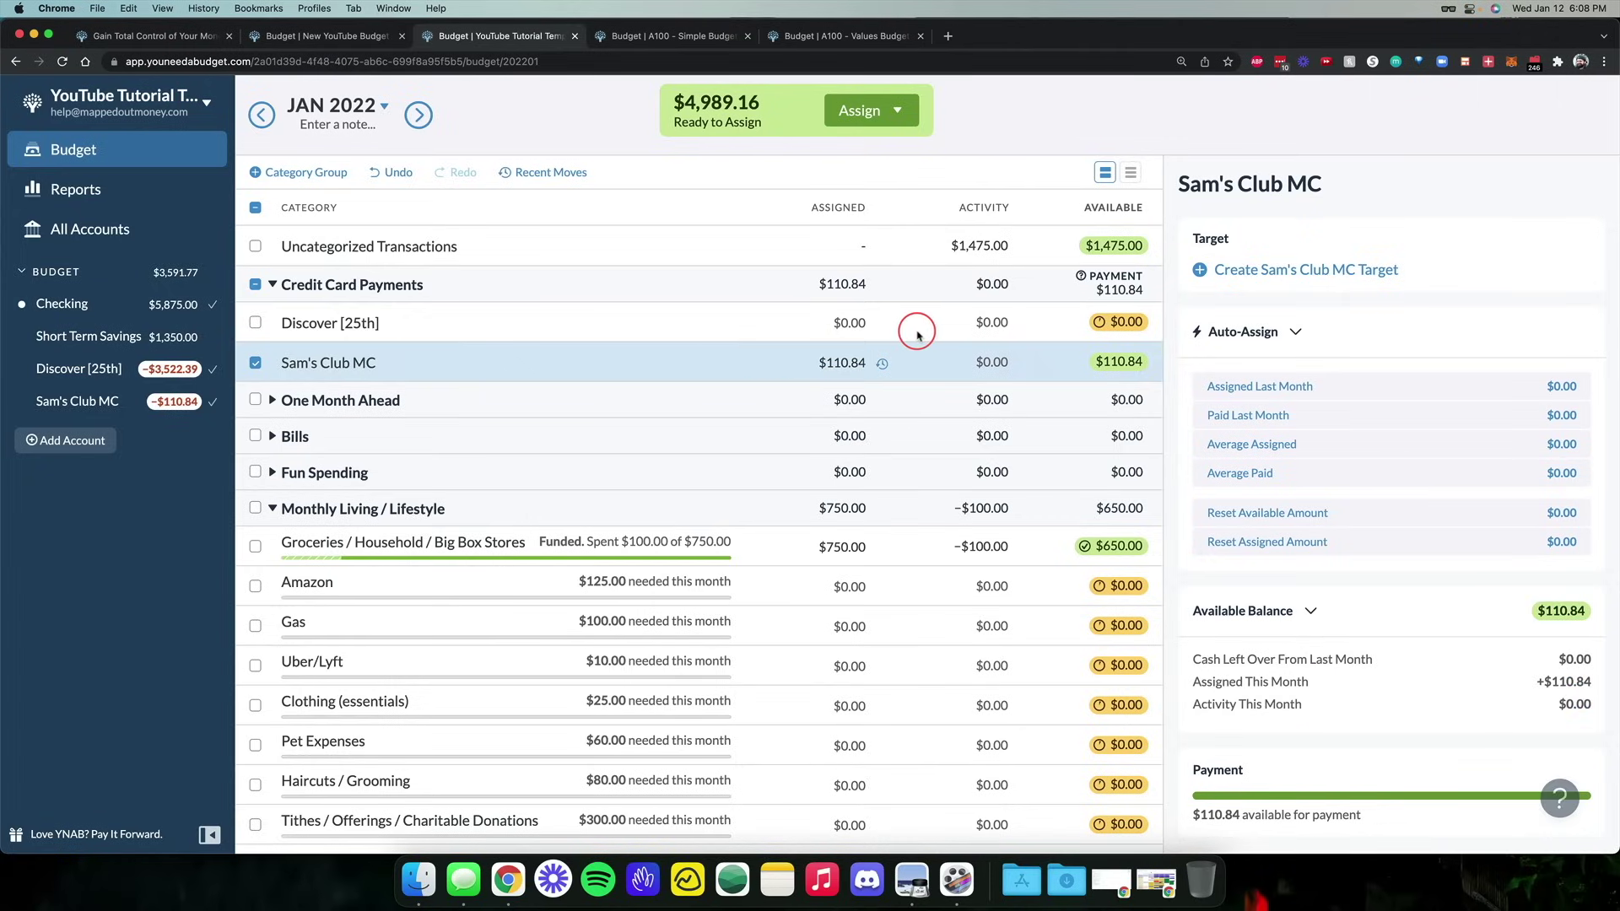
click(254, 363)
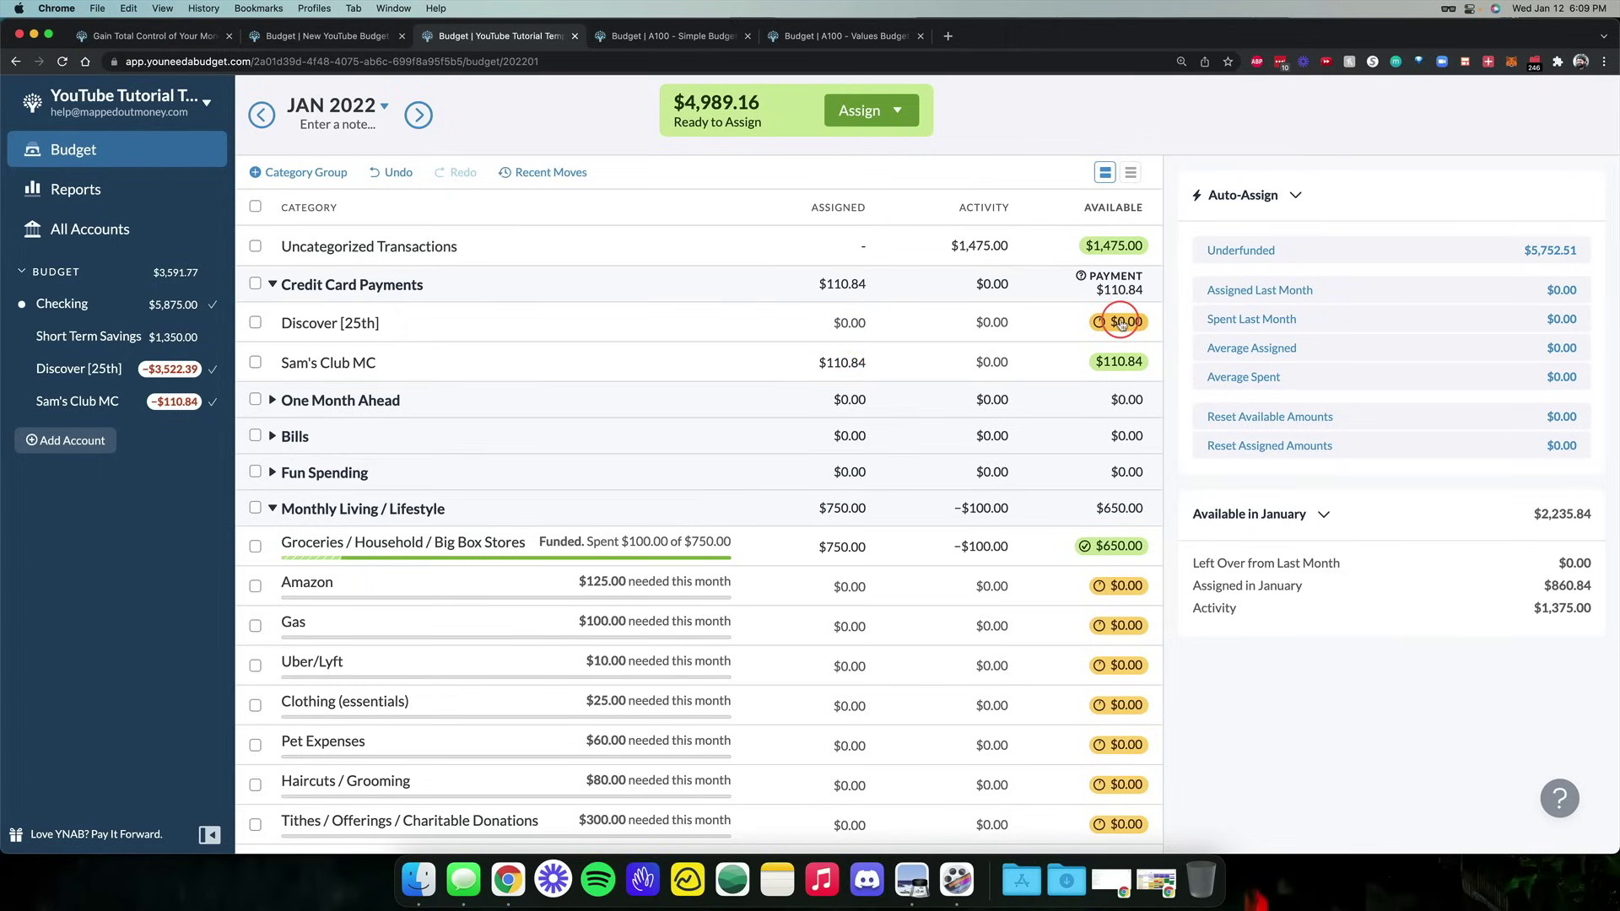
mouse_move(1120, 328)
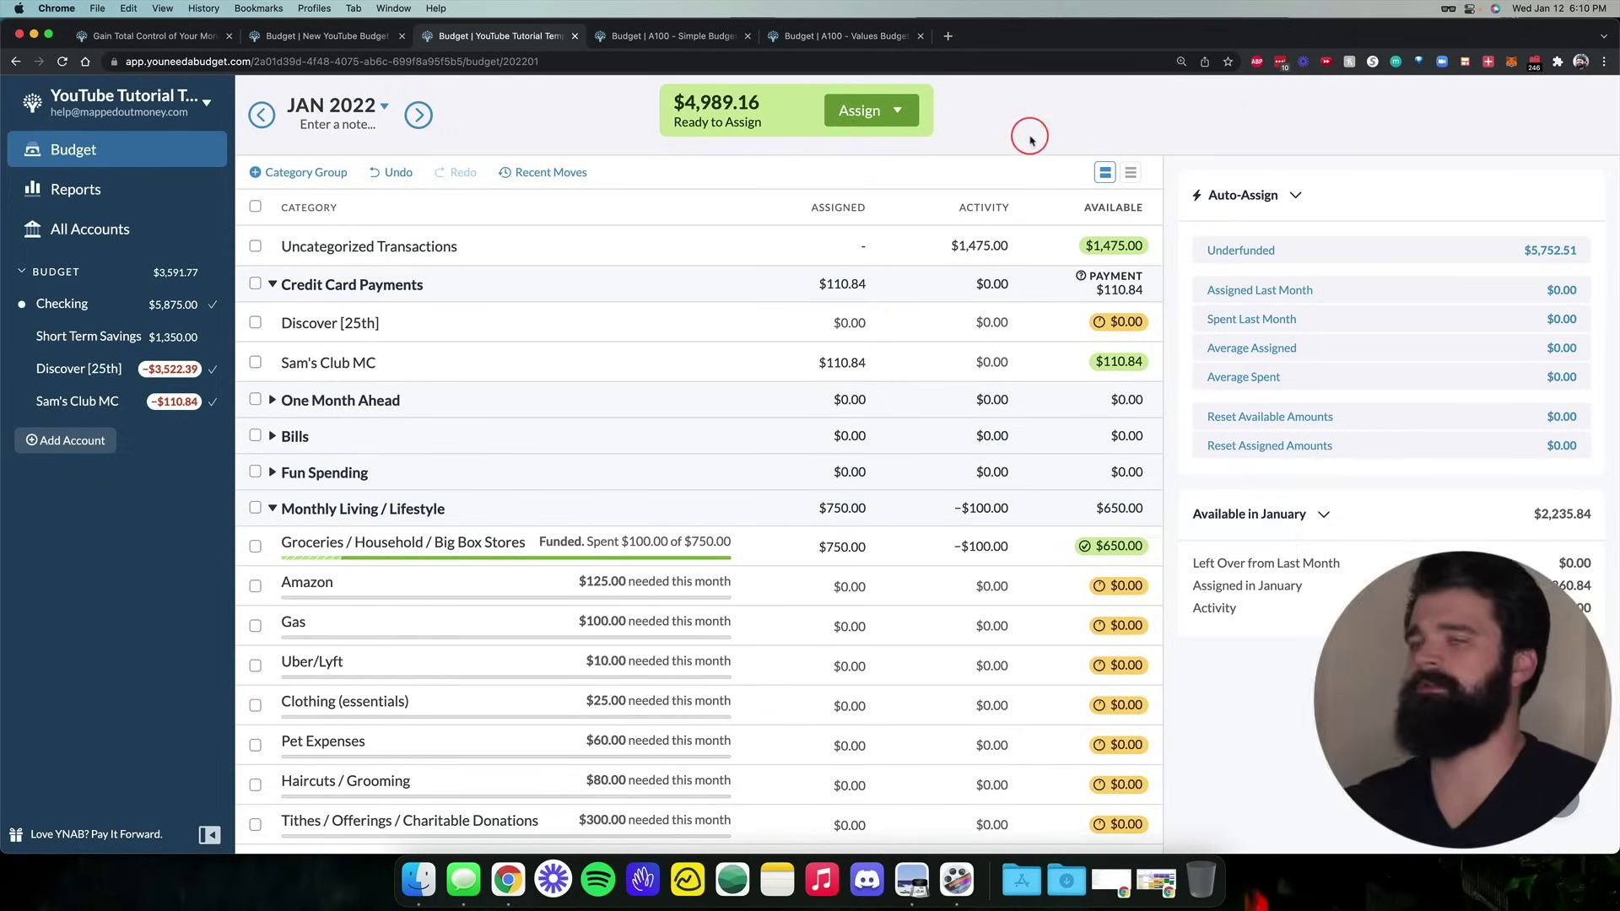
Switch to the setup checklist in Preview, highlight the second priority, on-budget savings accounts, and return to the budget in Chrome
key(ctrl+Right)
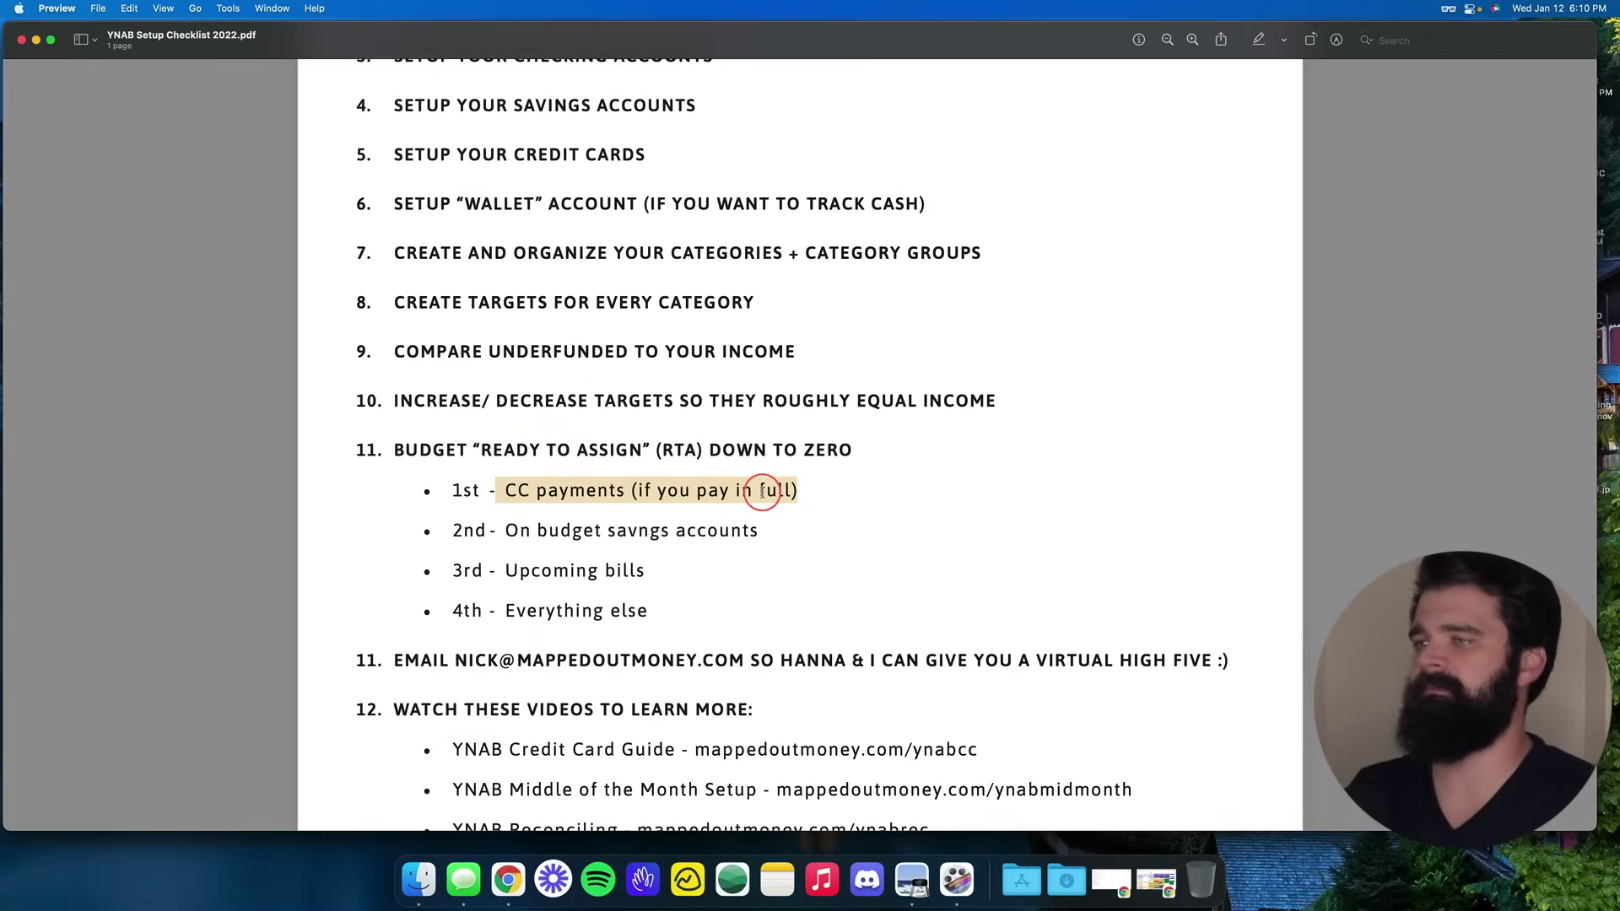
drag(762, 532, 505, 538)
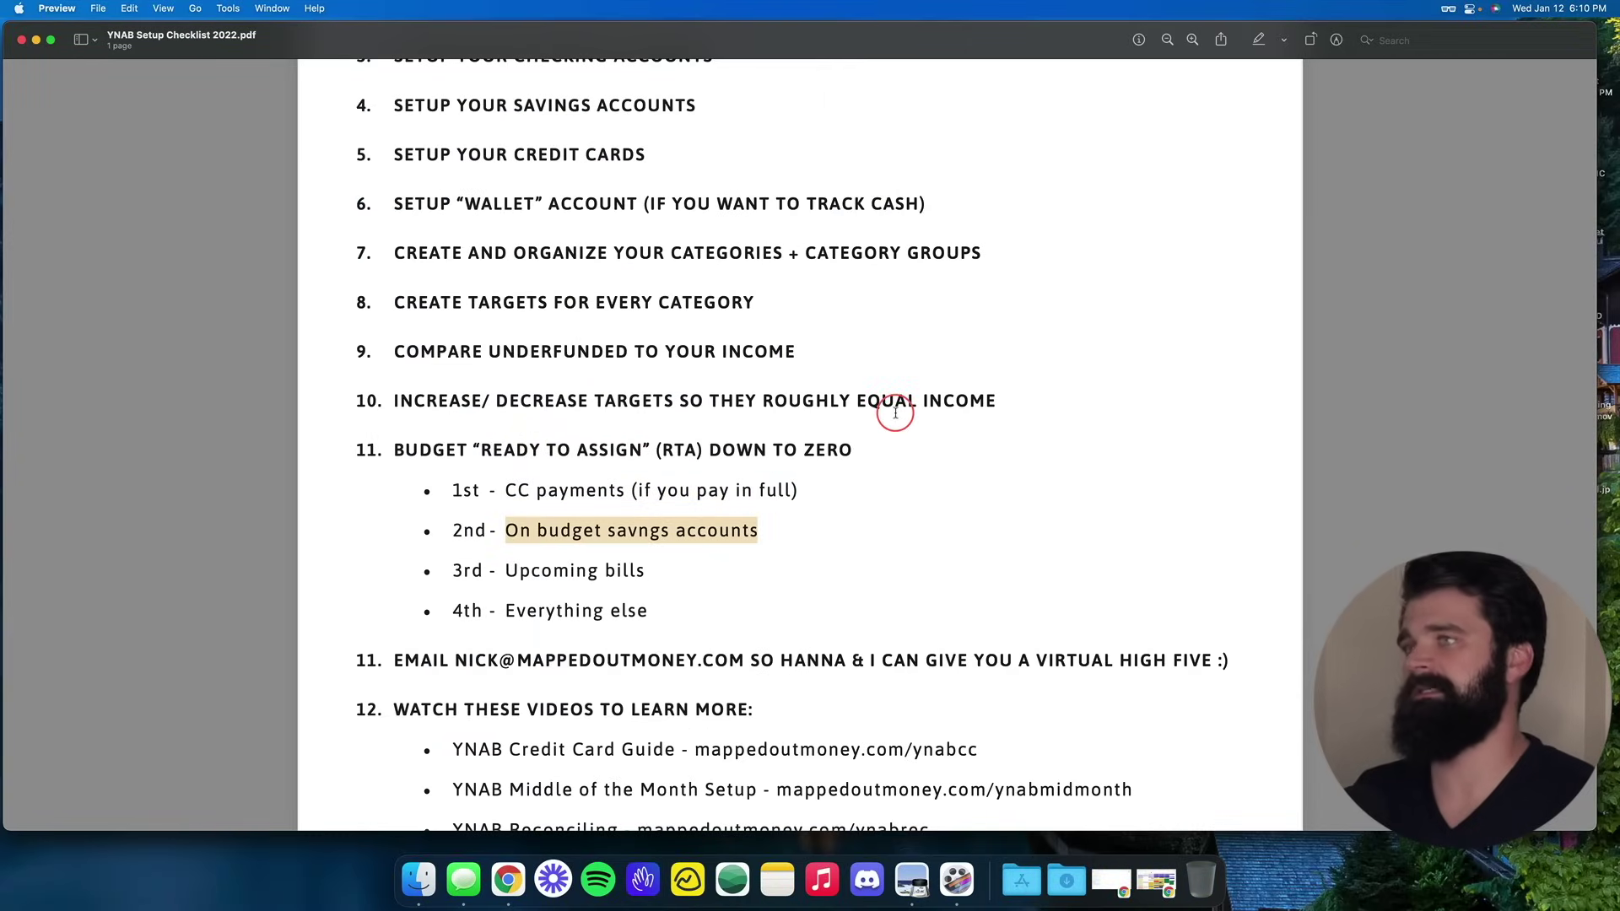
key(ctrl+Left)
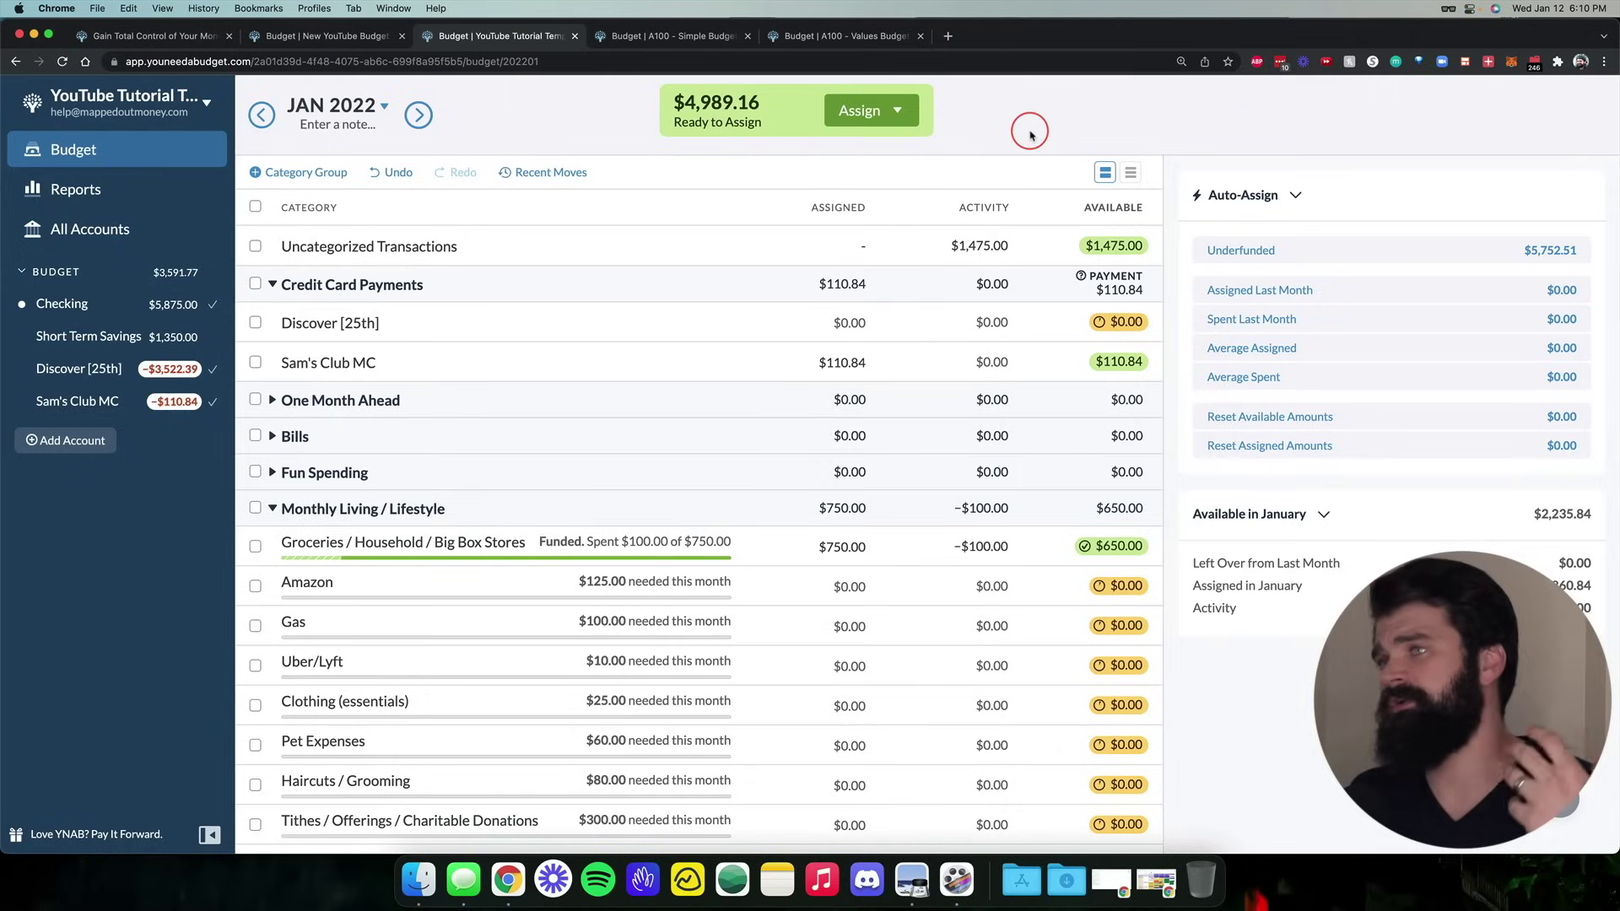
Collapse all groups, expand Short-Term Savings [On Budget], and assign $150 to Christmas Spending, $800 to Summer Vacation and $200 to Kayaks
key(c)
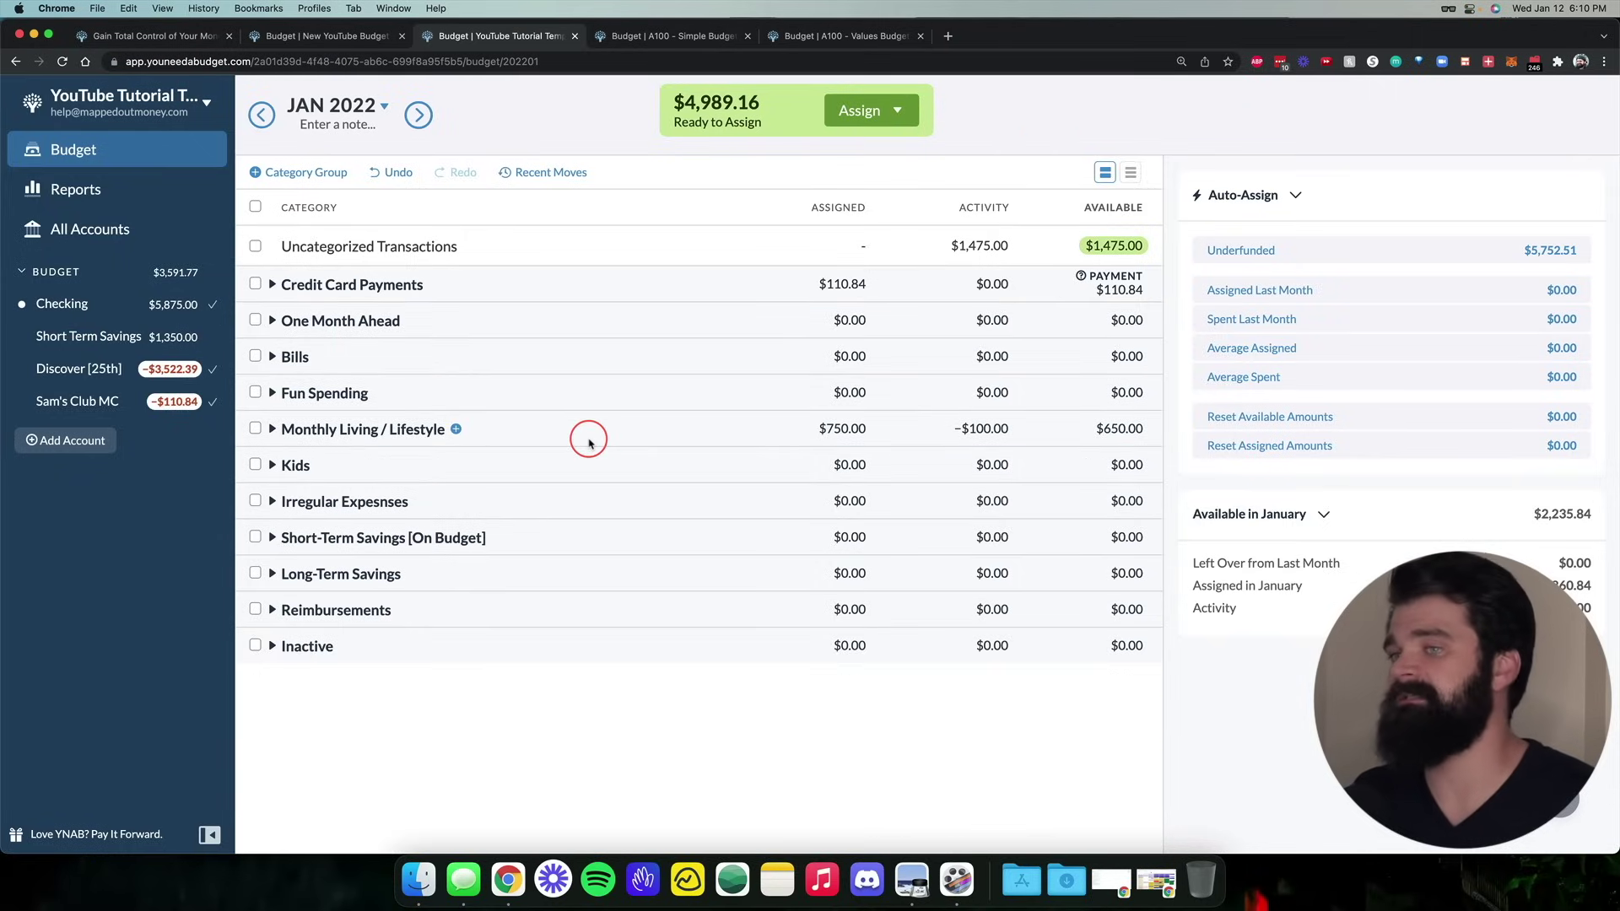
click(271, 536)
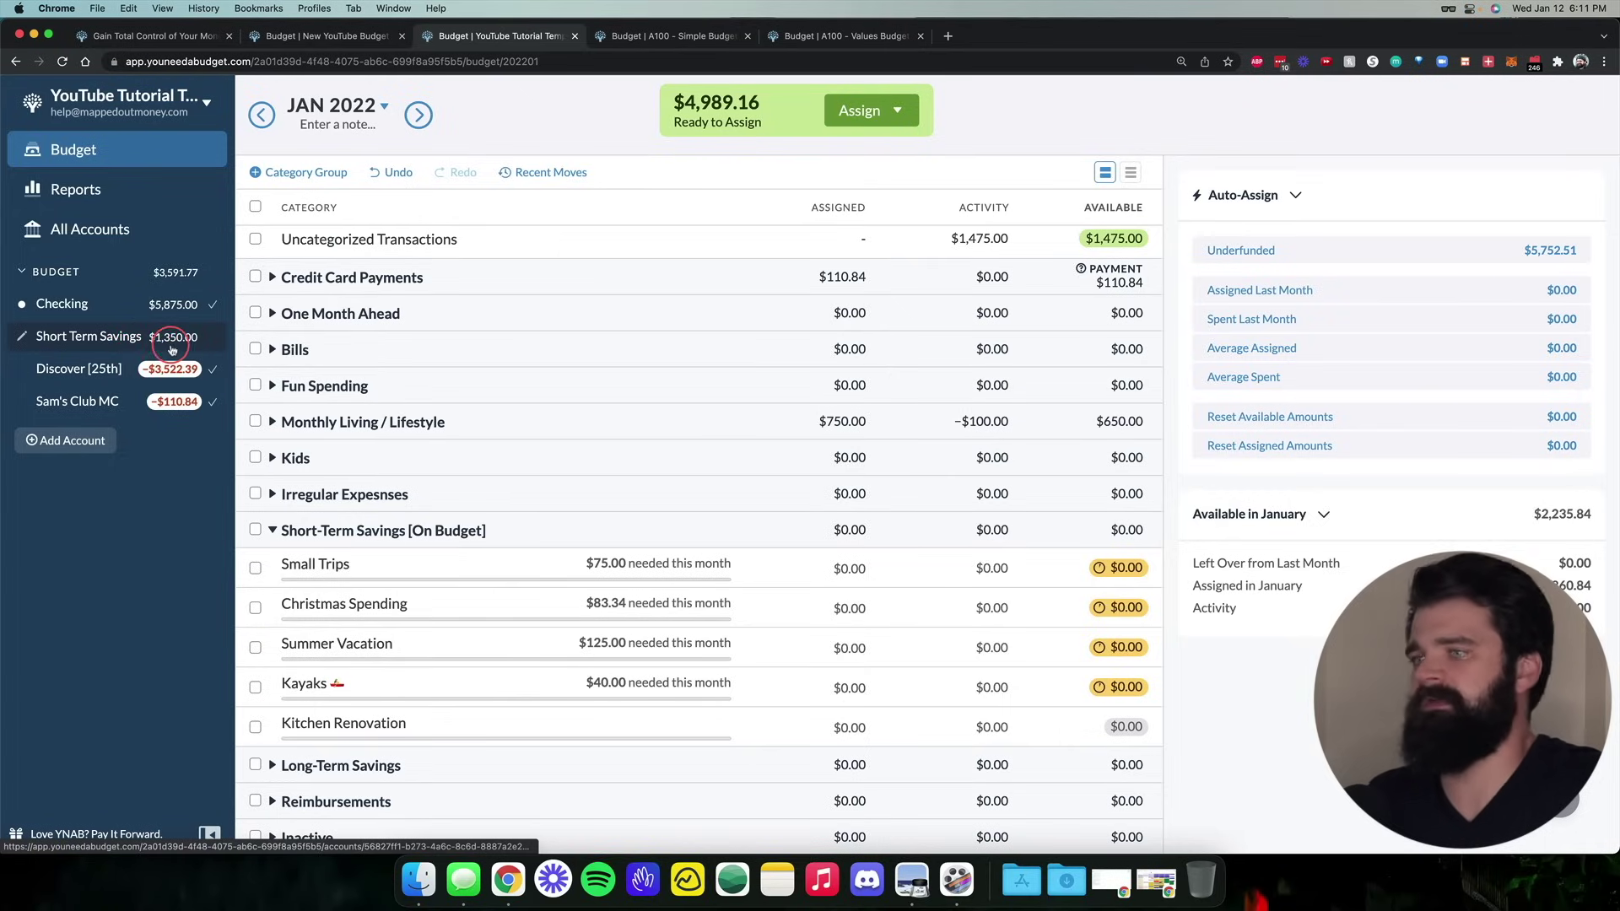
scroll(891, 560, down, 1)
scroll(895, 559, up, 1)
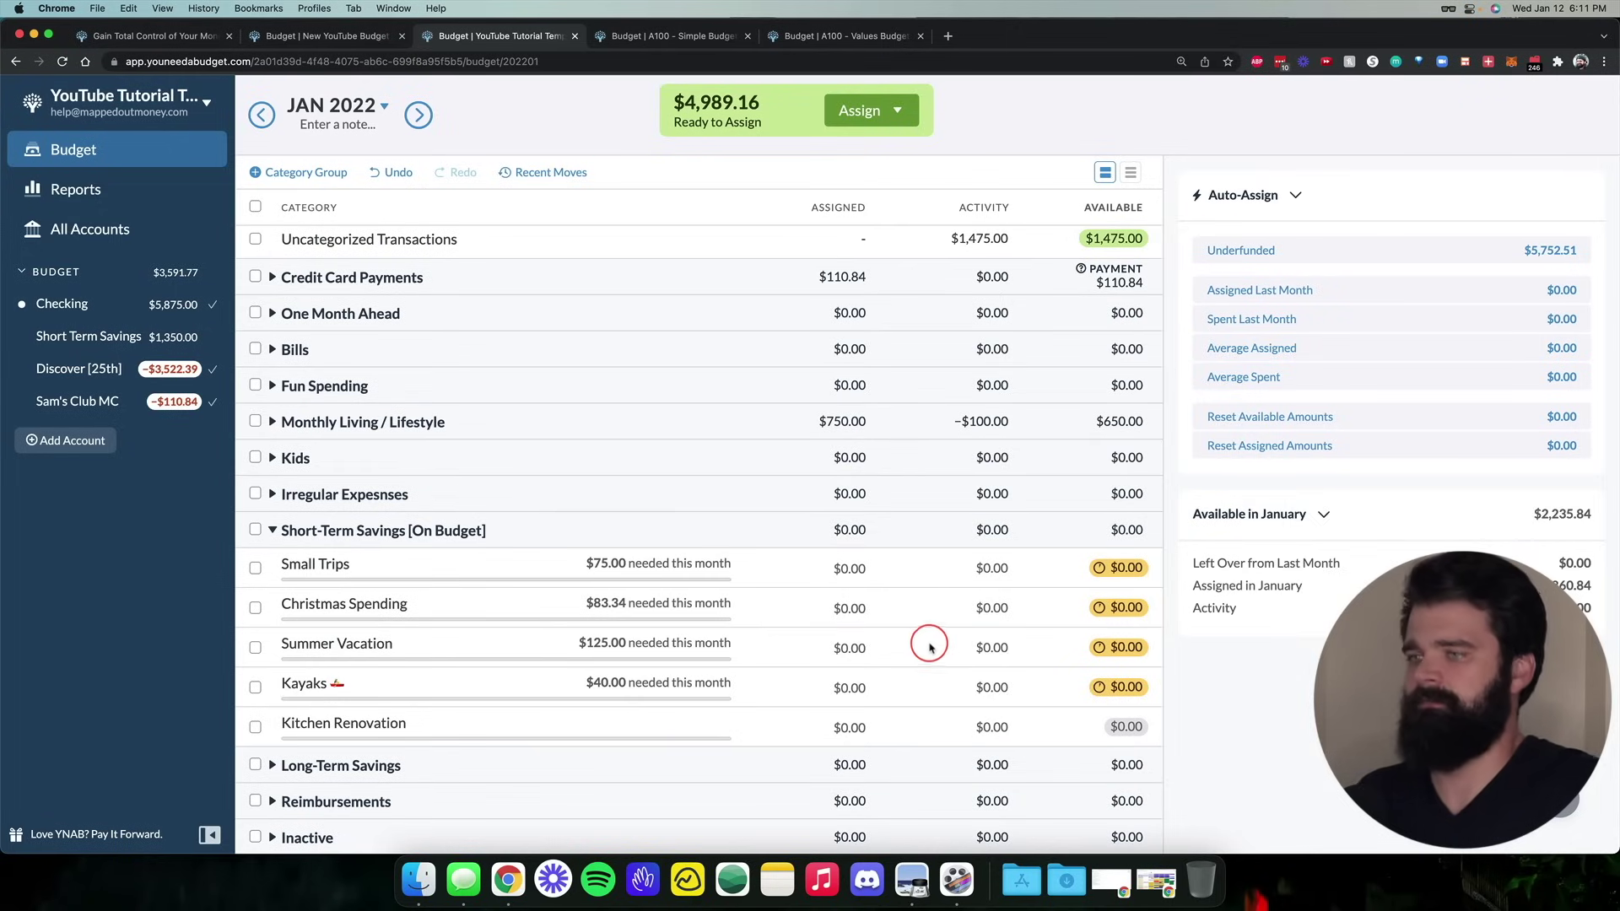
click(931, 609)
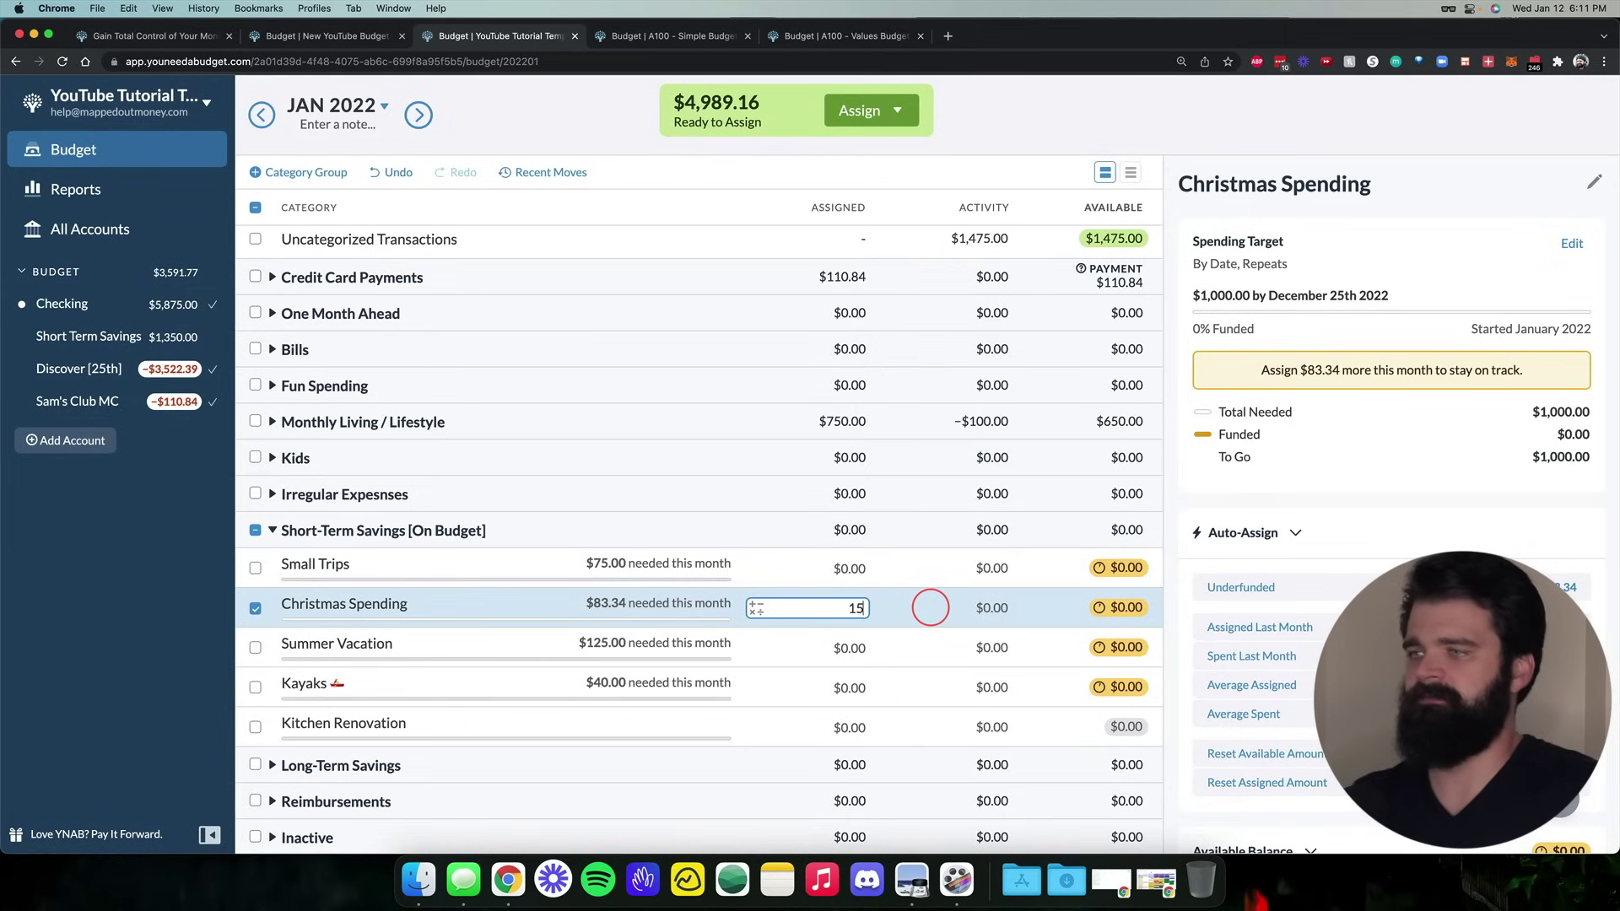
text(00)
key(Return)
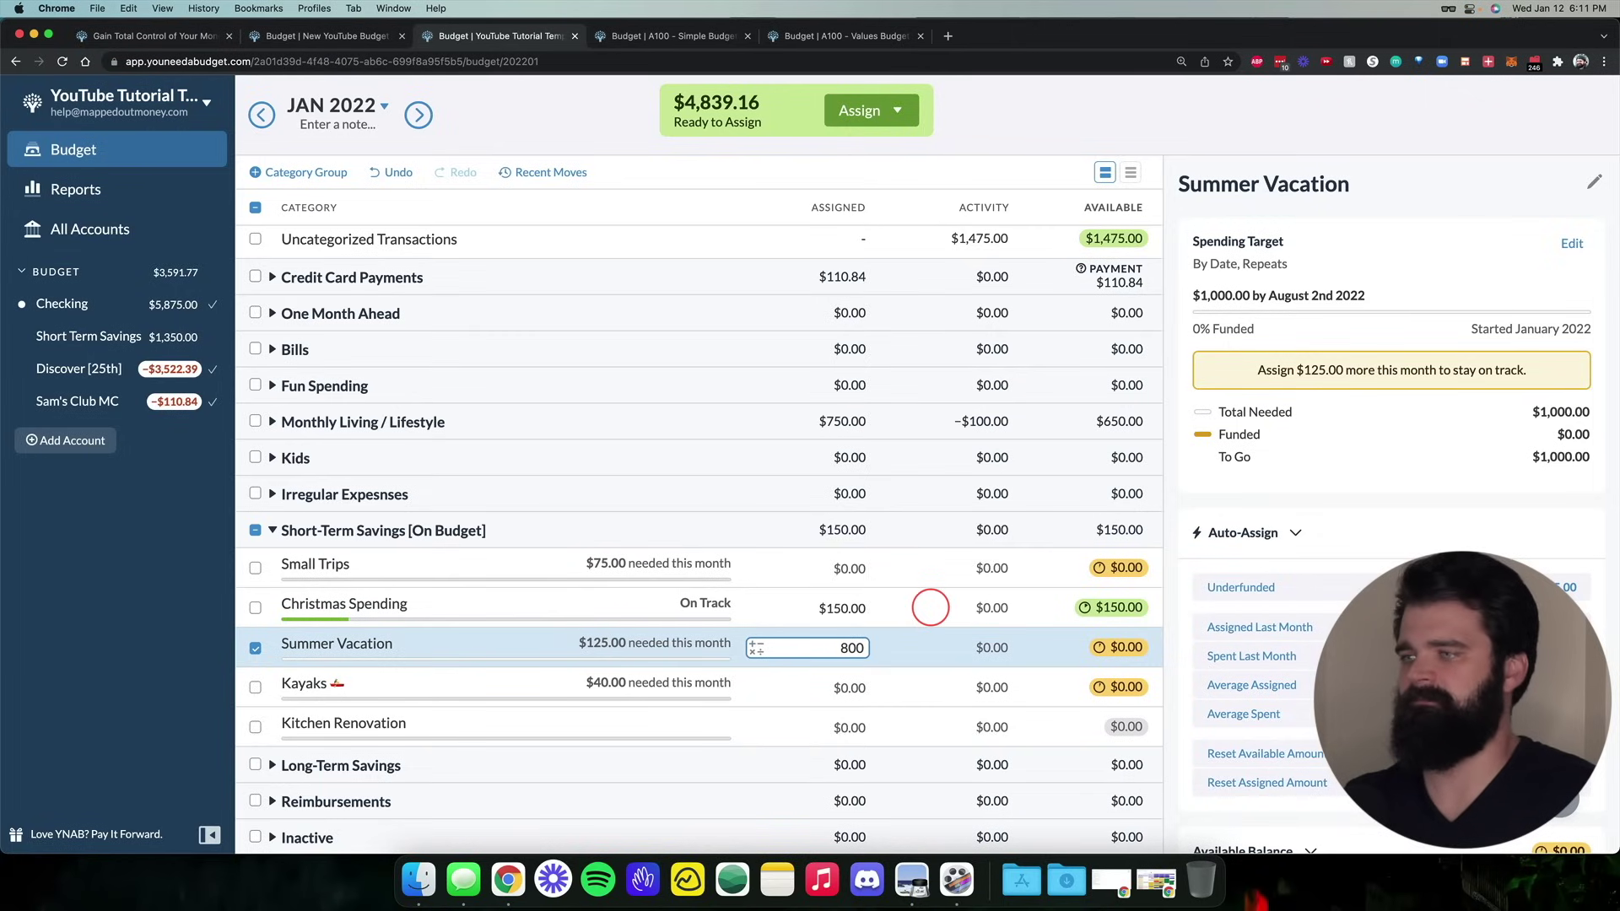
key(Return)
text(200)
key(Return)
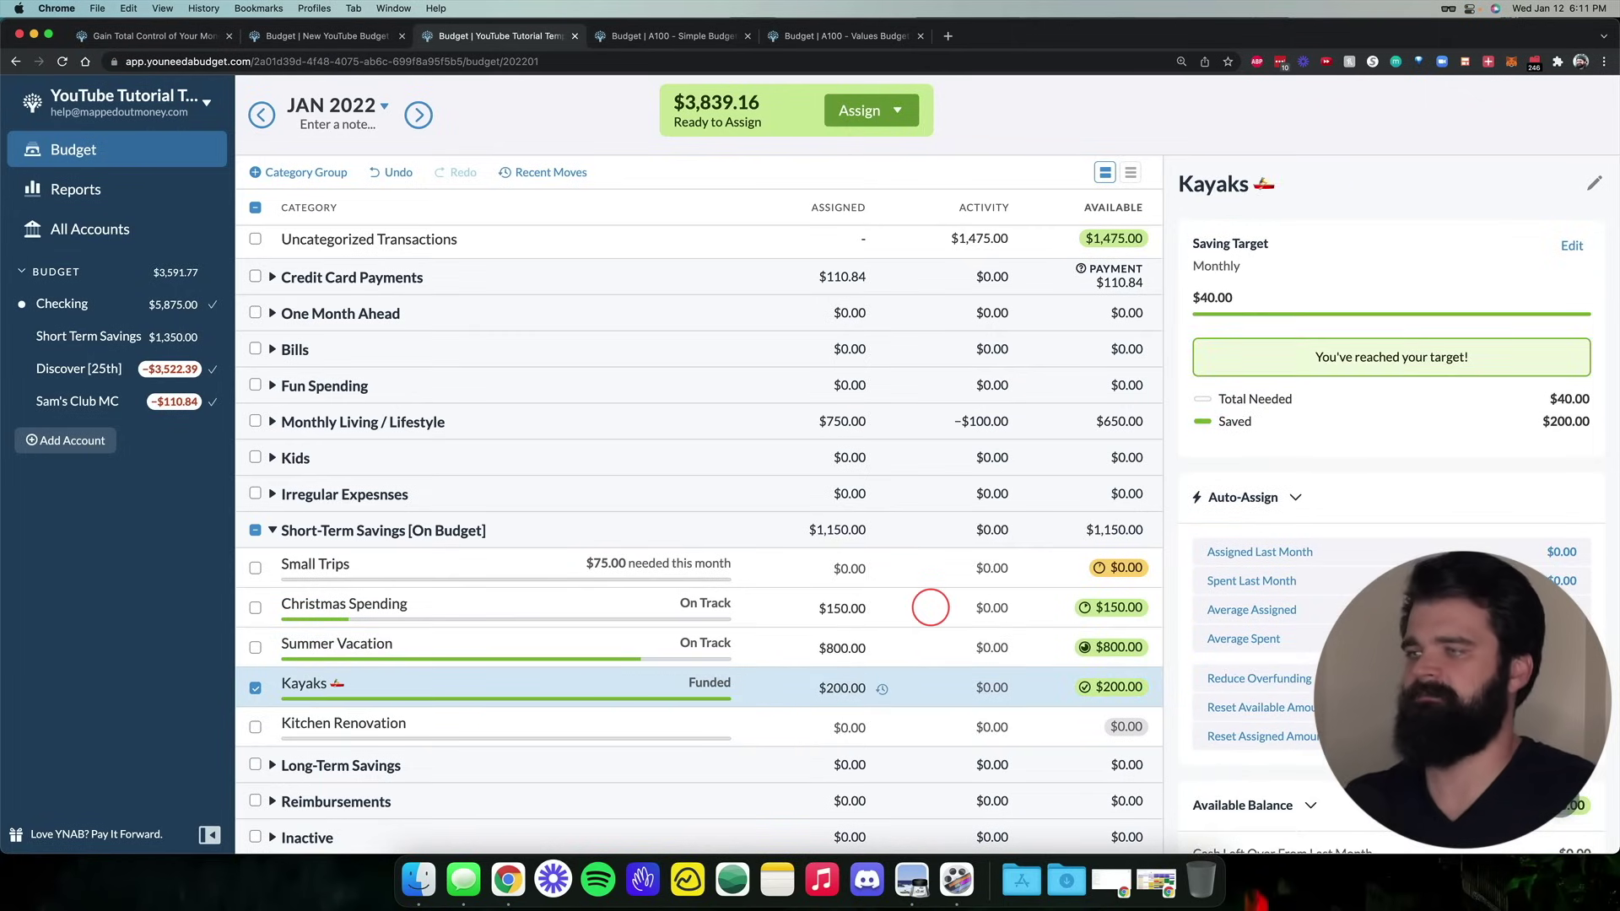
Assign $200 to Small Trips in the Short-Term Savings [On Budget] group and leave the amount editing
key(Up)
key(Up)
key(Up)
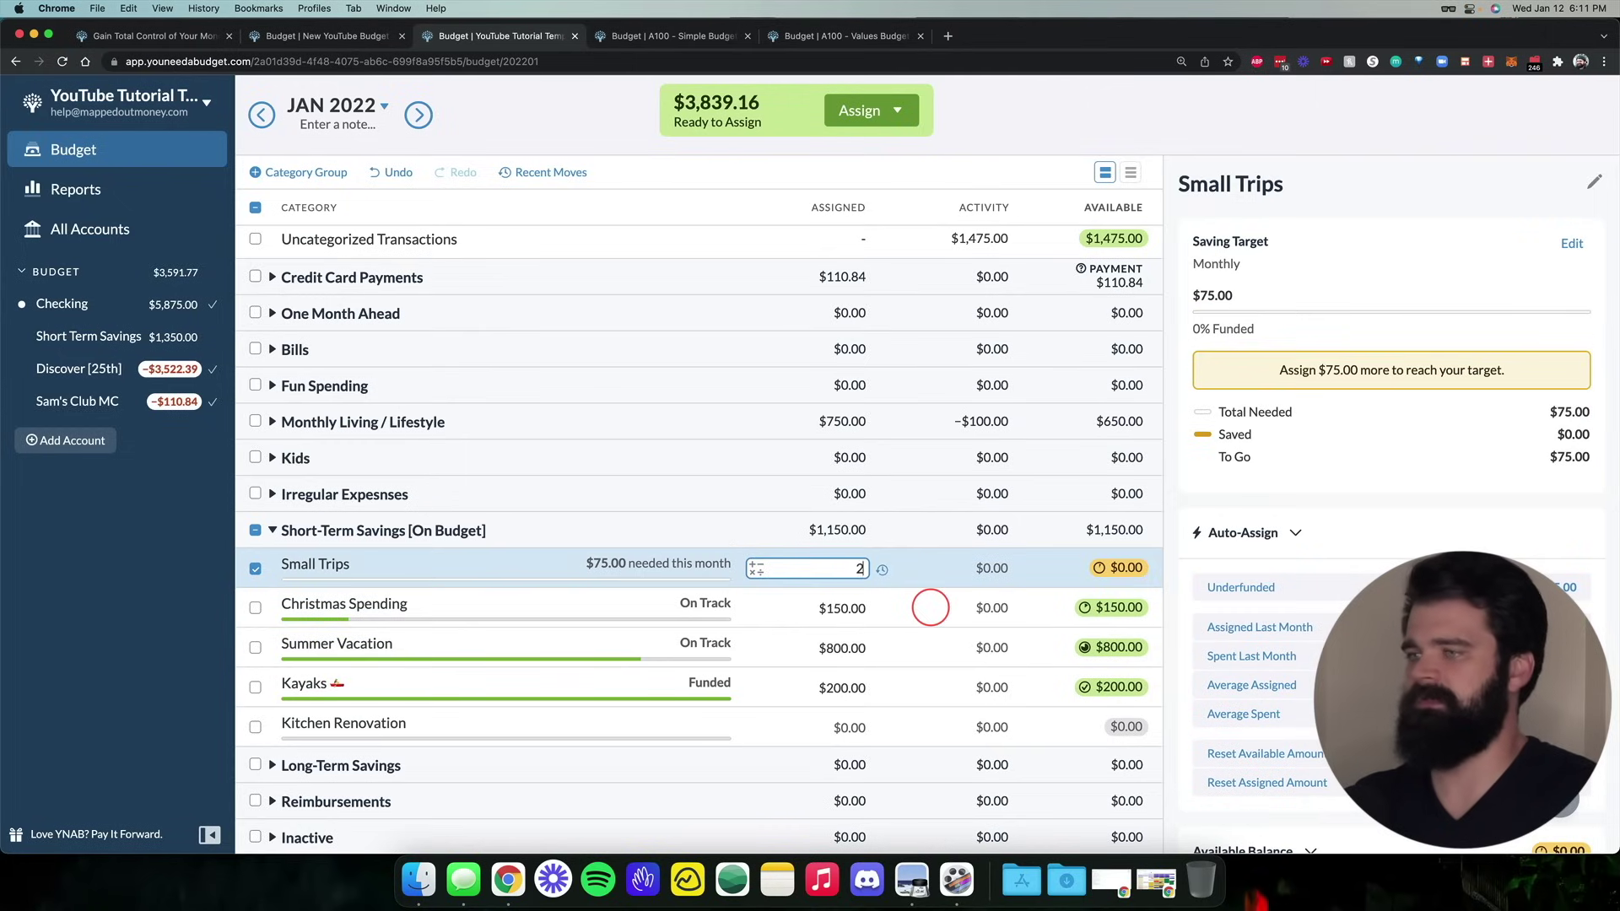
key(Return)
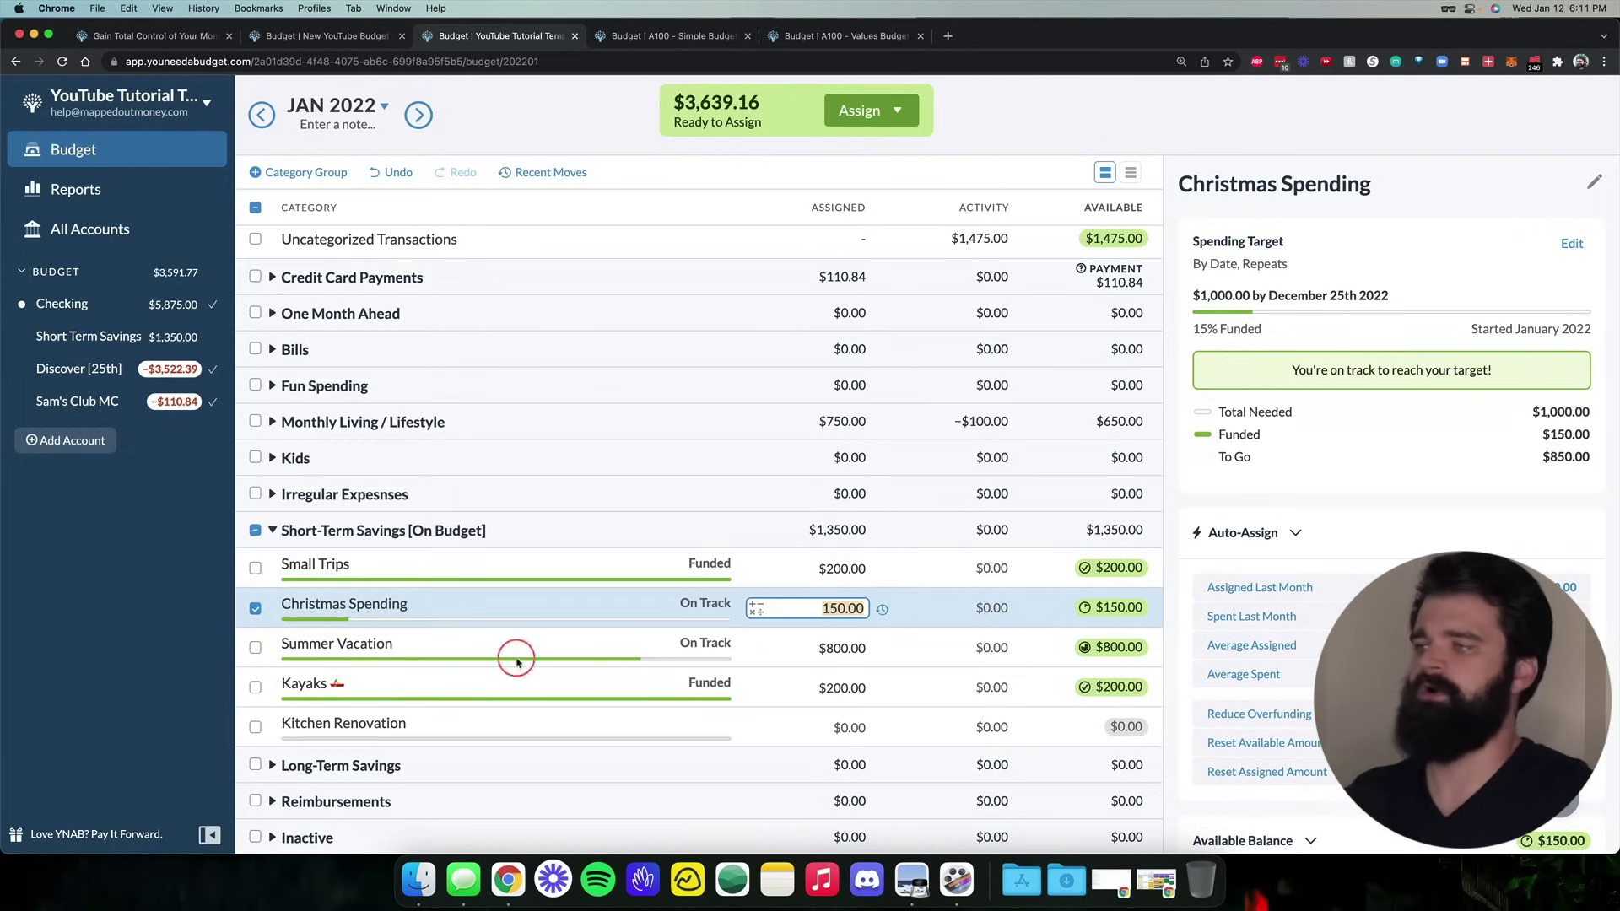
key(Escape)
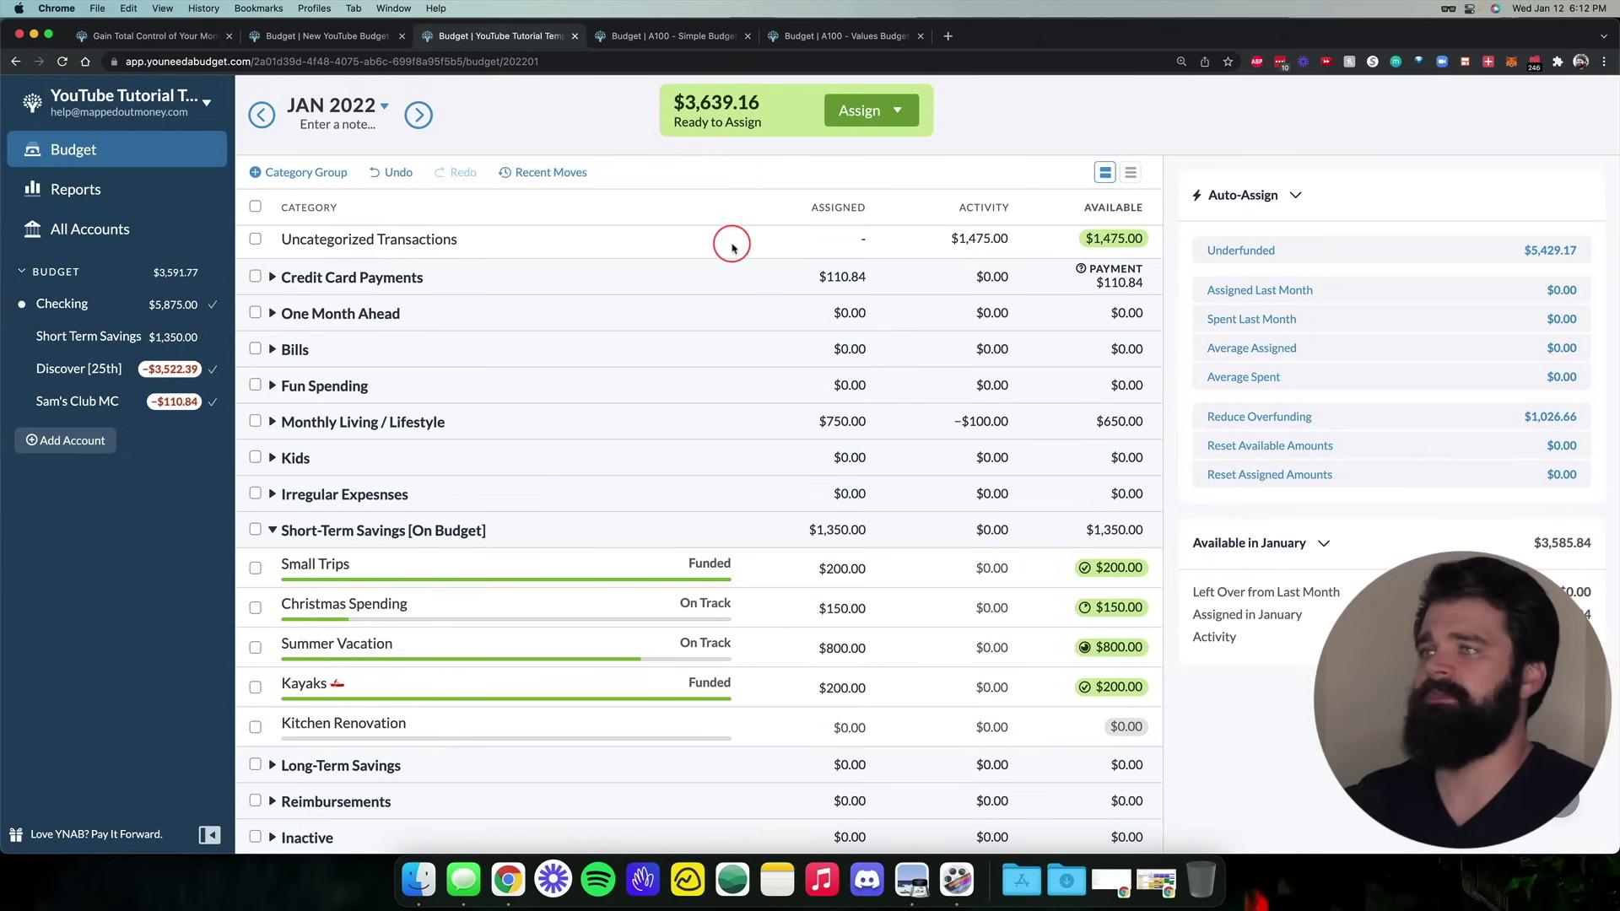
Highlight the third checklist priority, upcoming bills, in Preview, and return to the budget in Chrome to review the expanded Bills group
key(ctrl+Right)
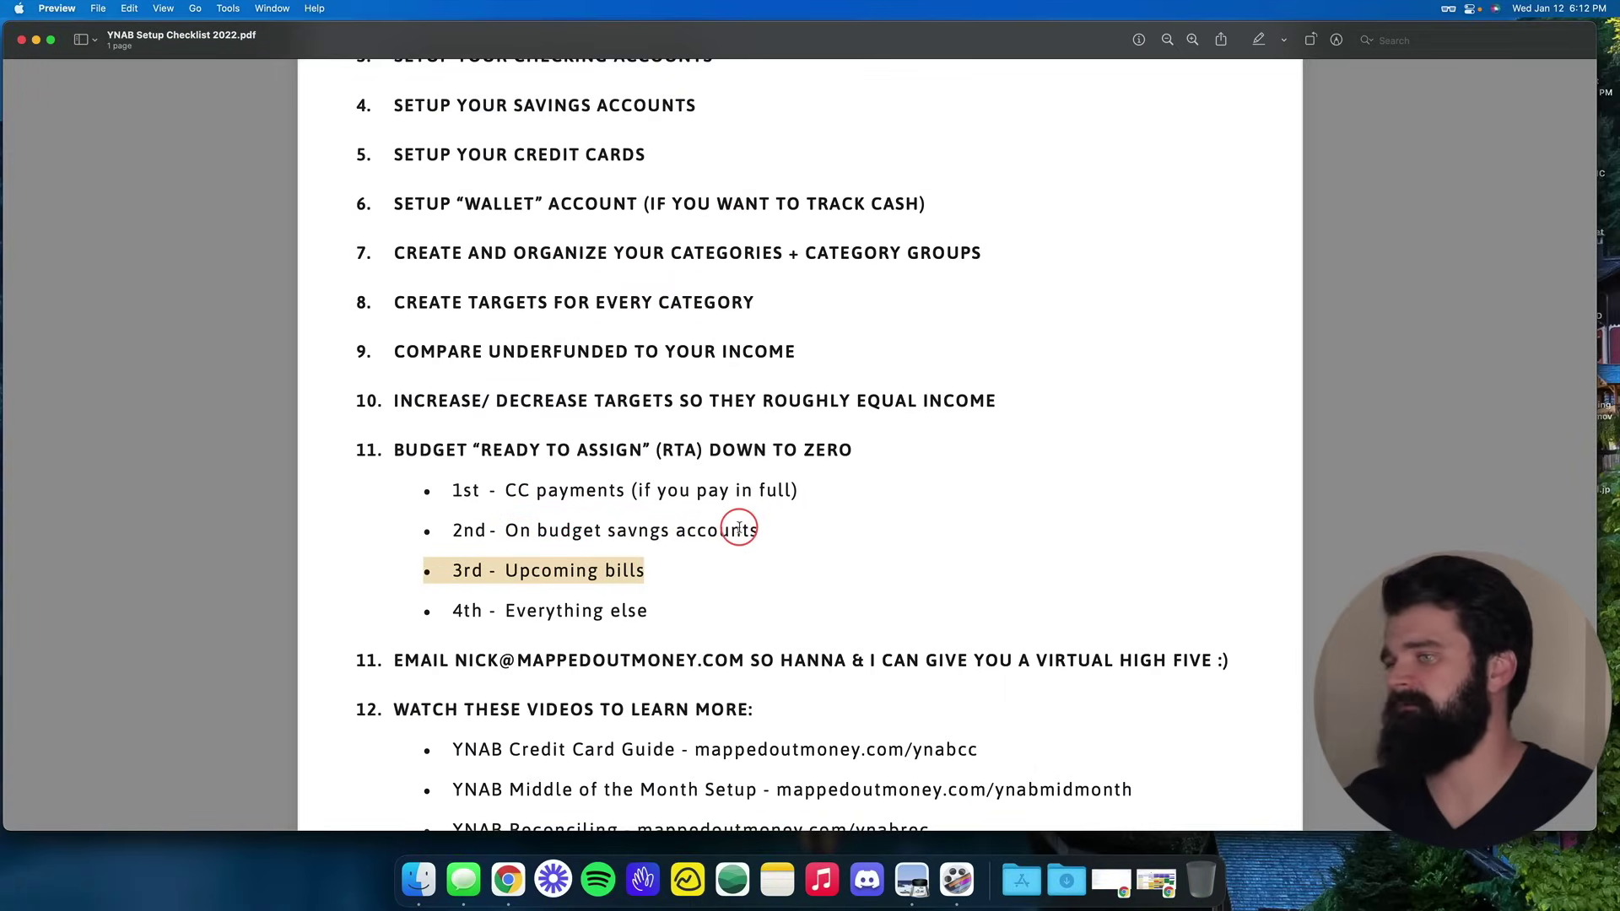
key(ctrl+Left)
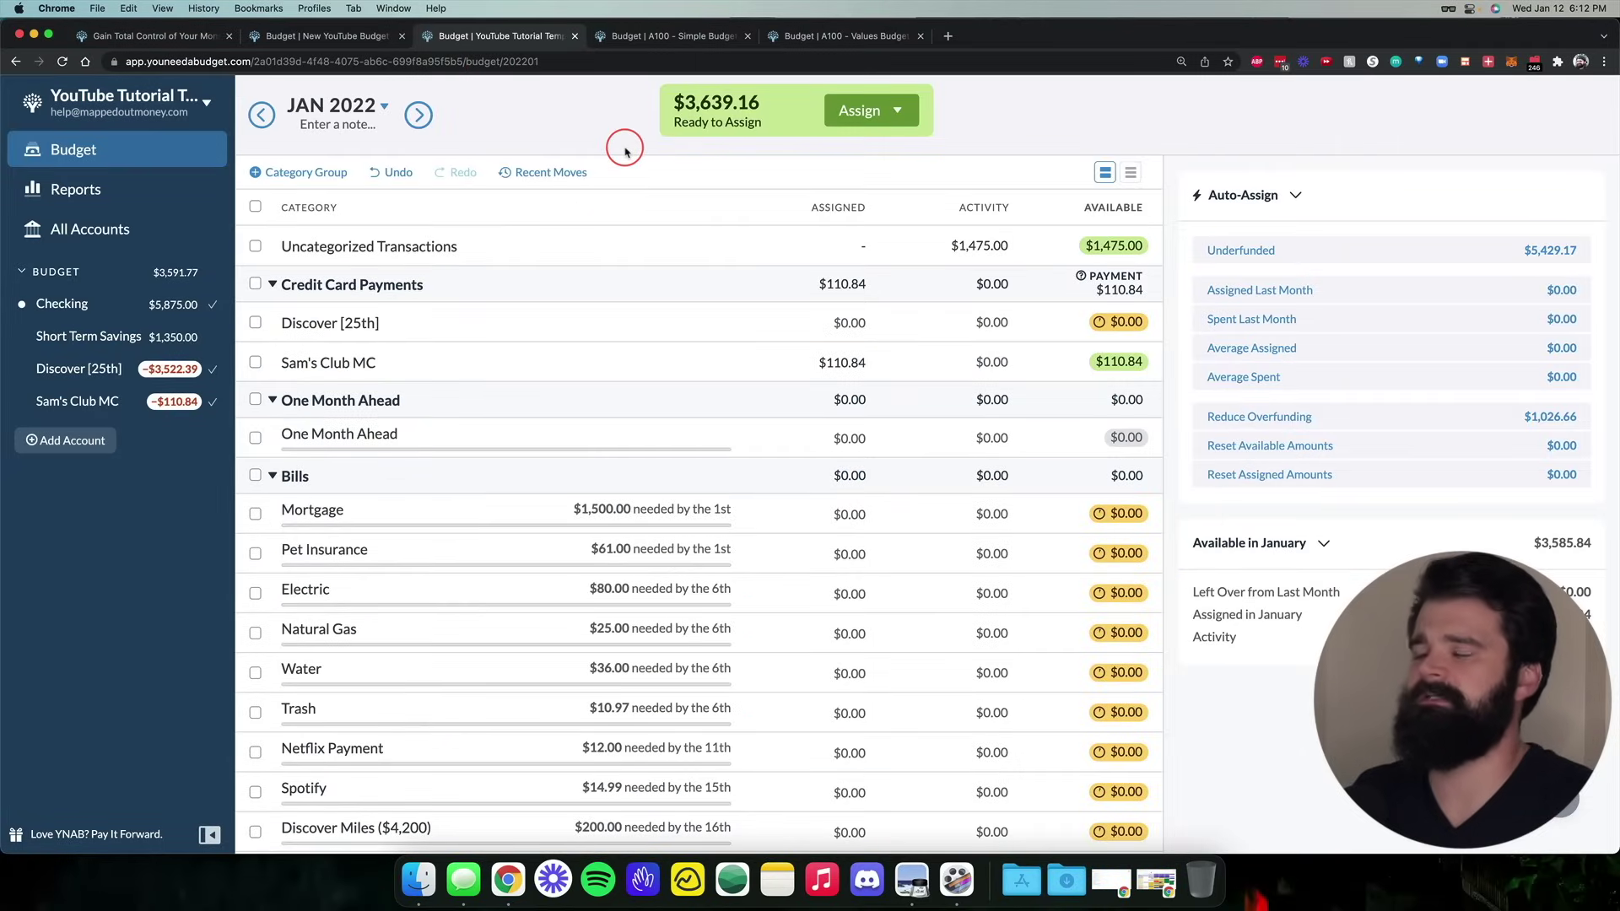
scroll(644, 165, down, 5)
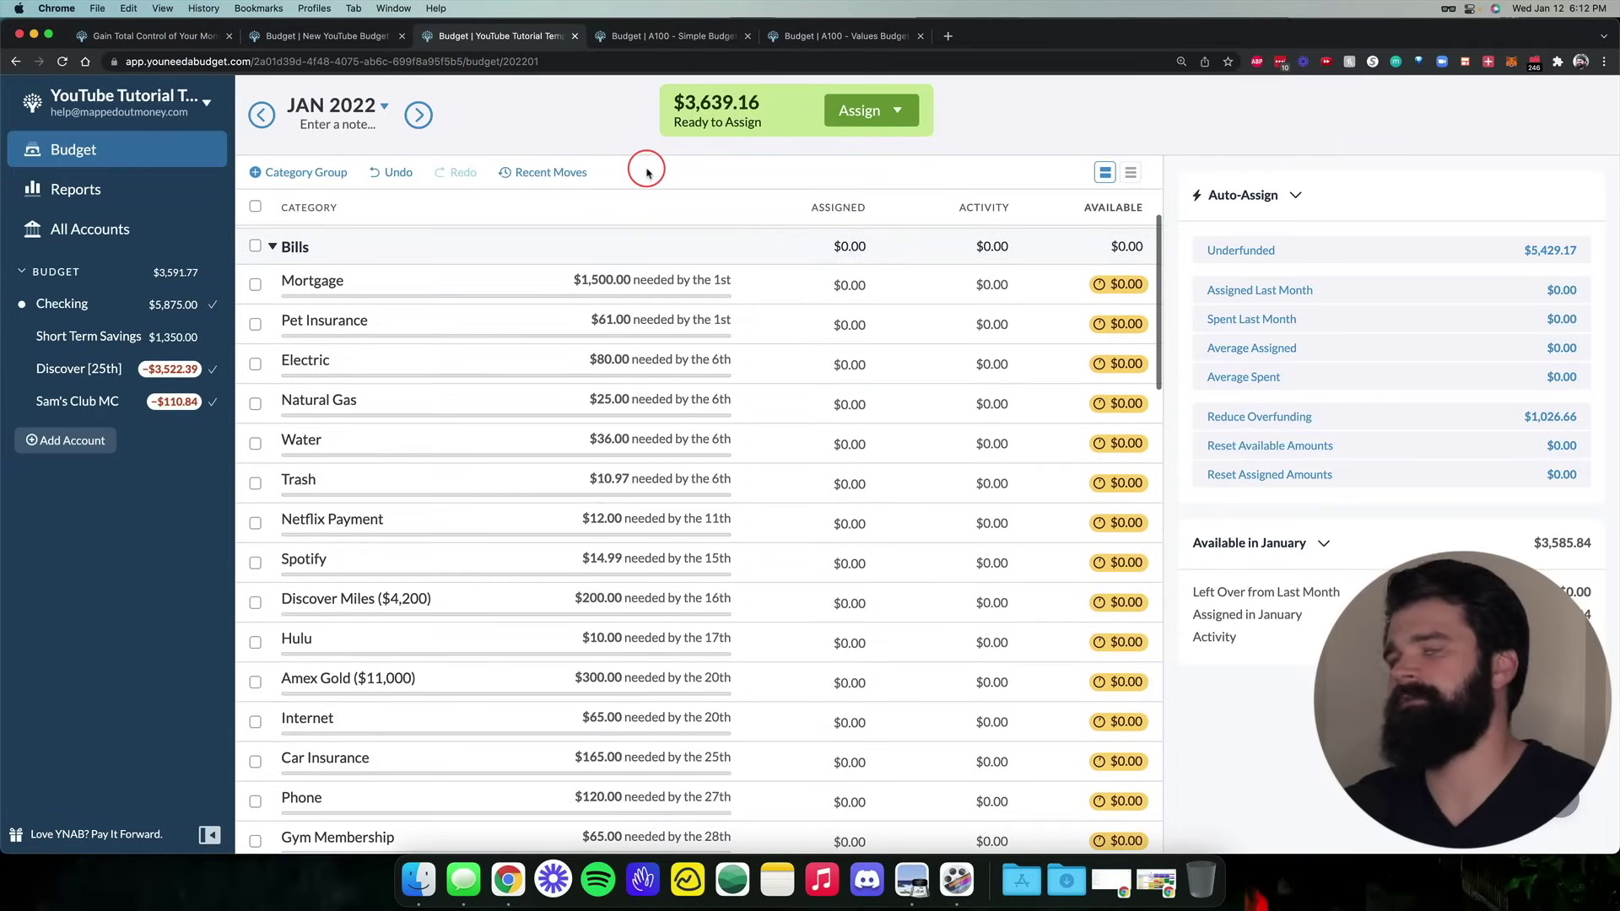
scroll(641, 167, up, 1)
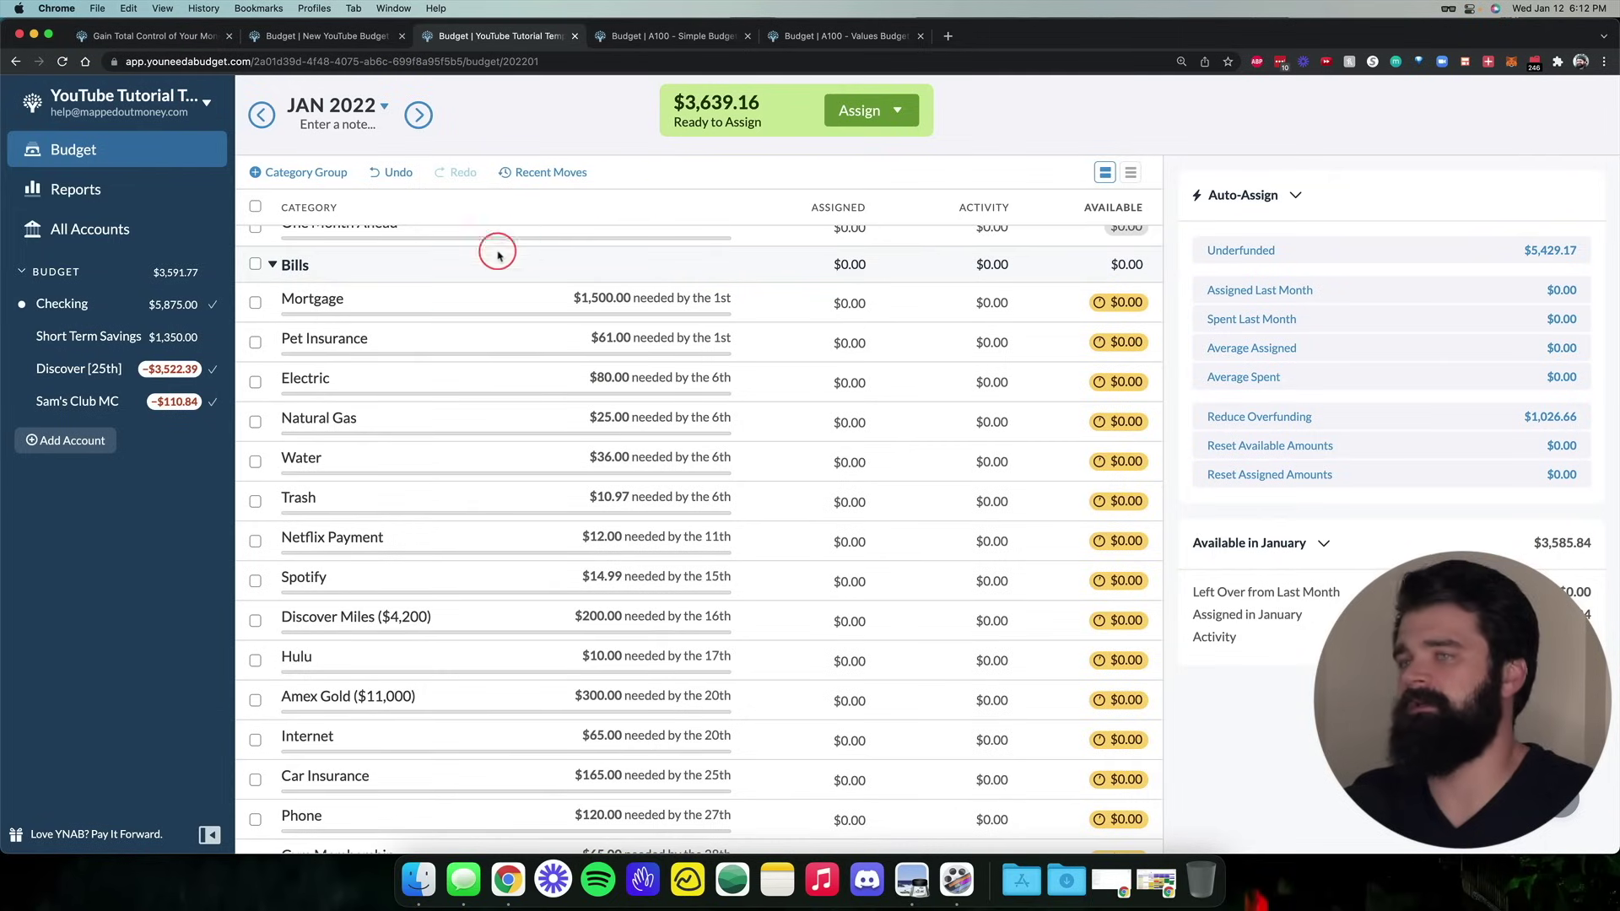
Auto-assign the underfunded amounts to all categories in the Bills group, check them, and deselect and collapse the group
click(254, 264)
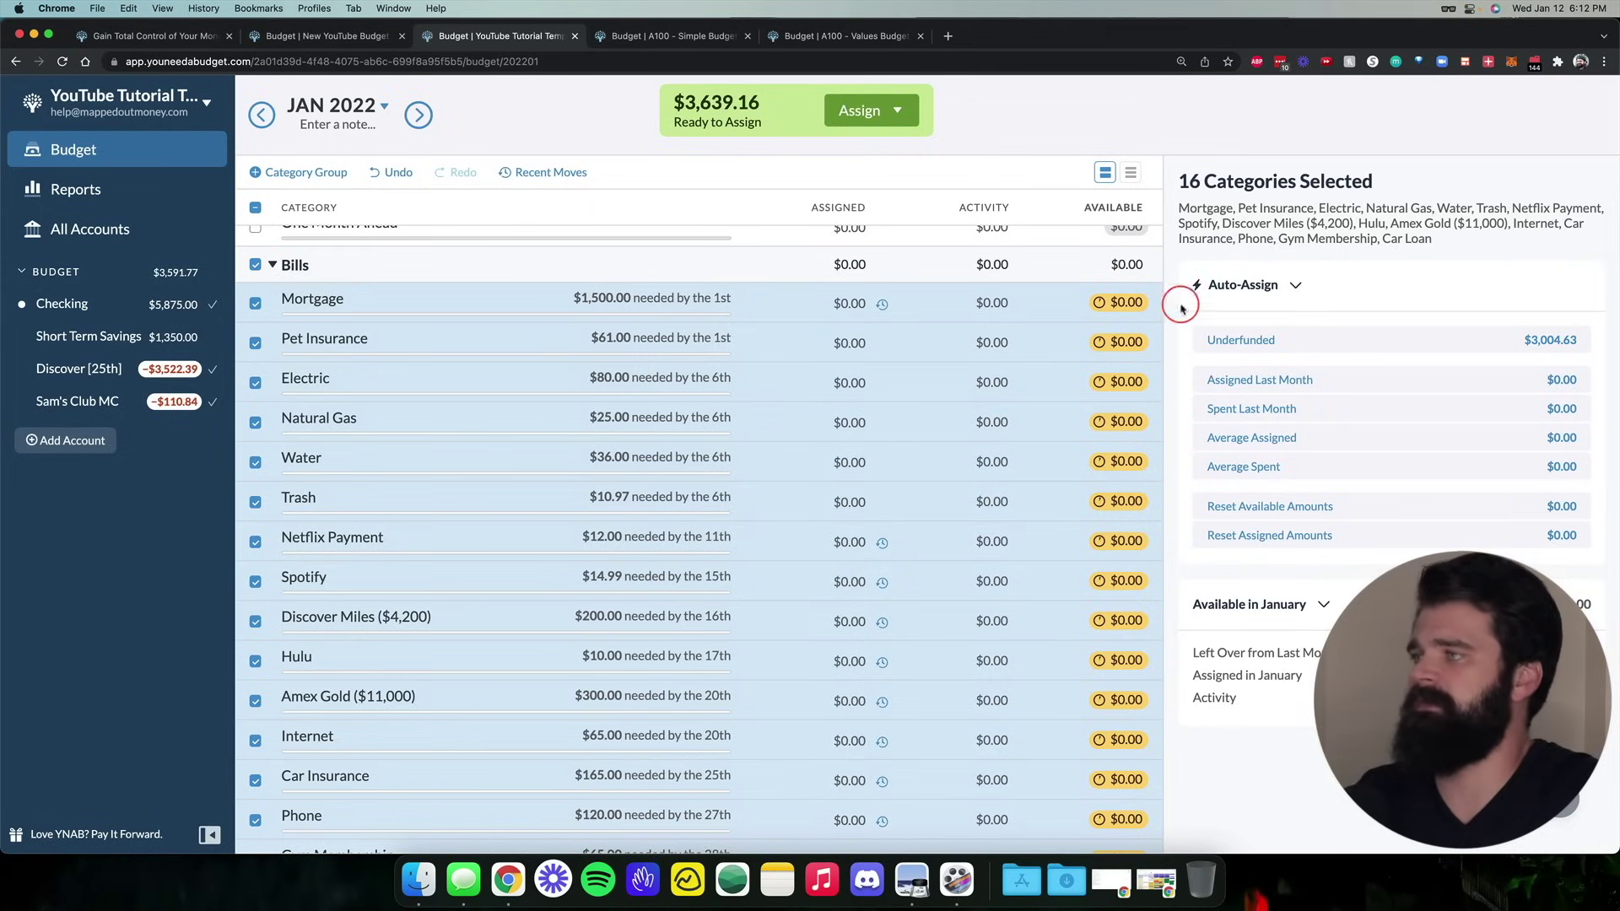
click(1316, 340)
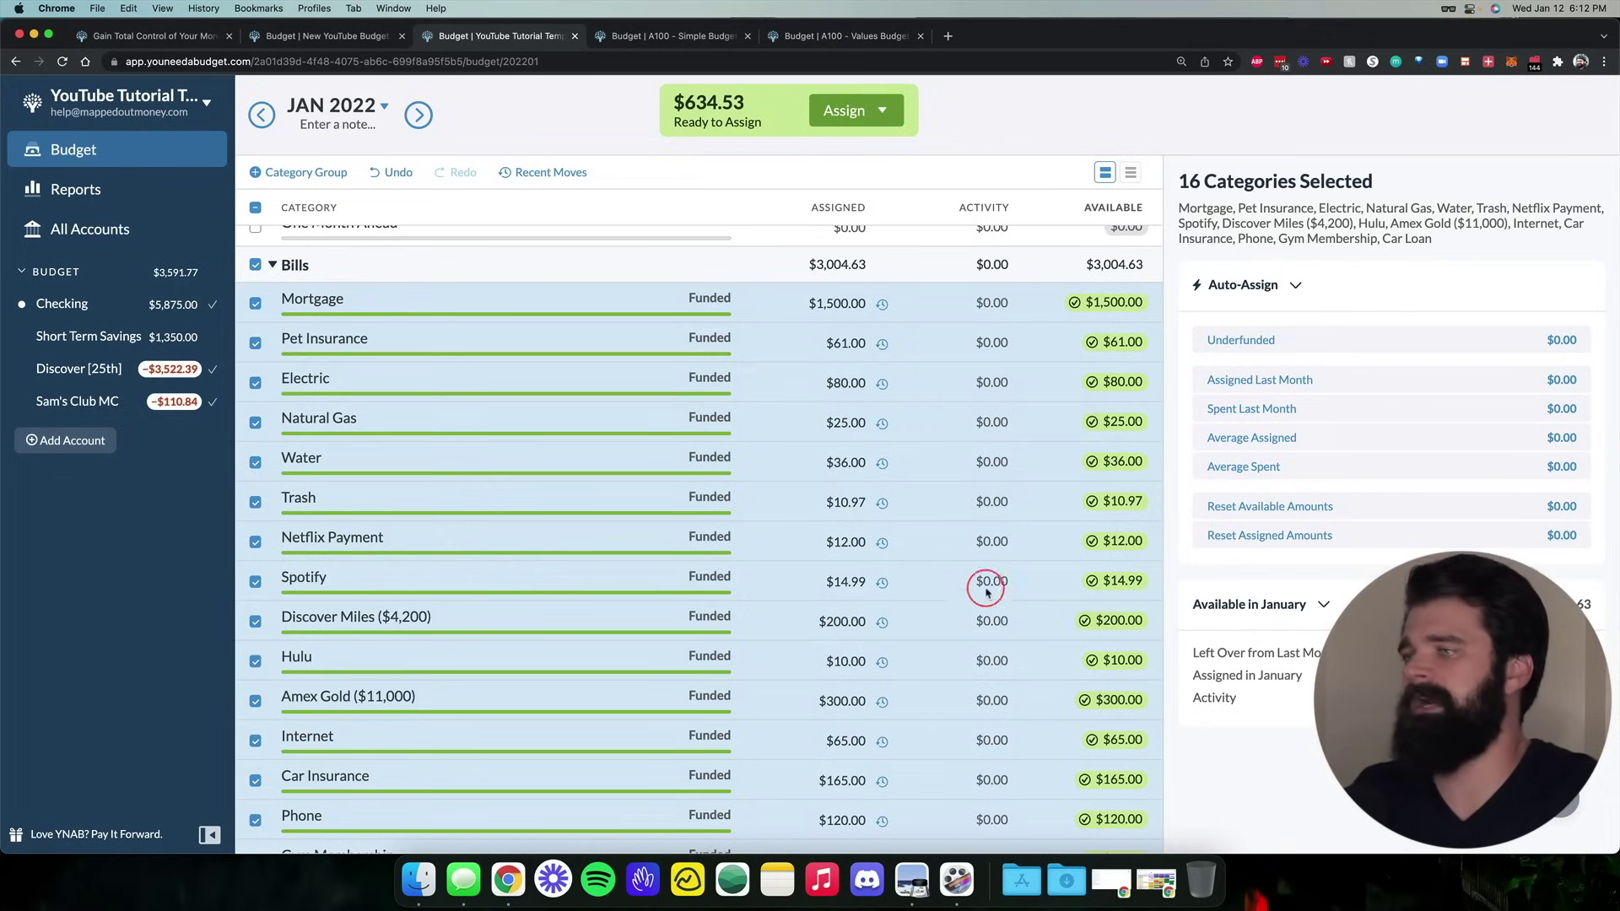
scroll(985, 591, down, 5)
scroll(988, 600, down, 1)
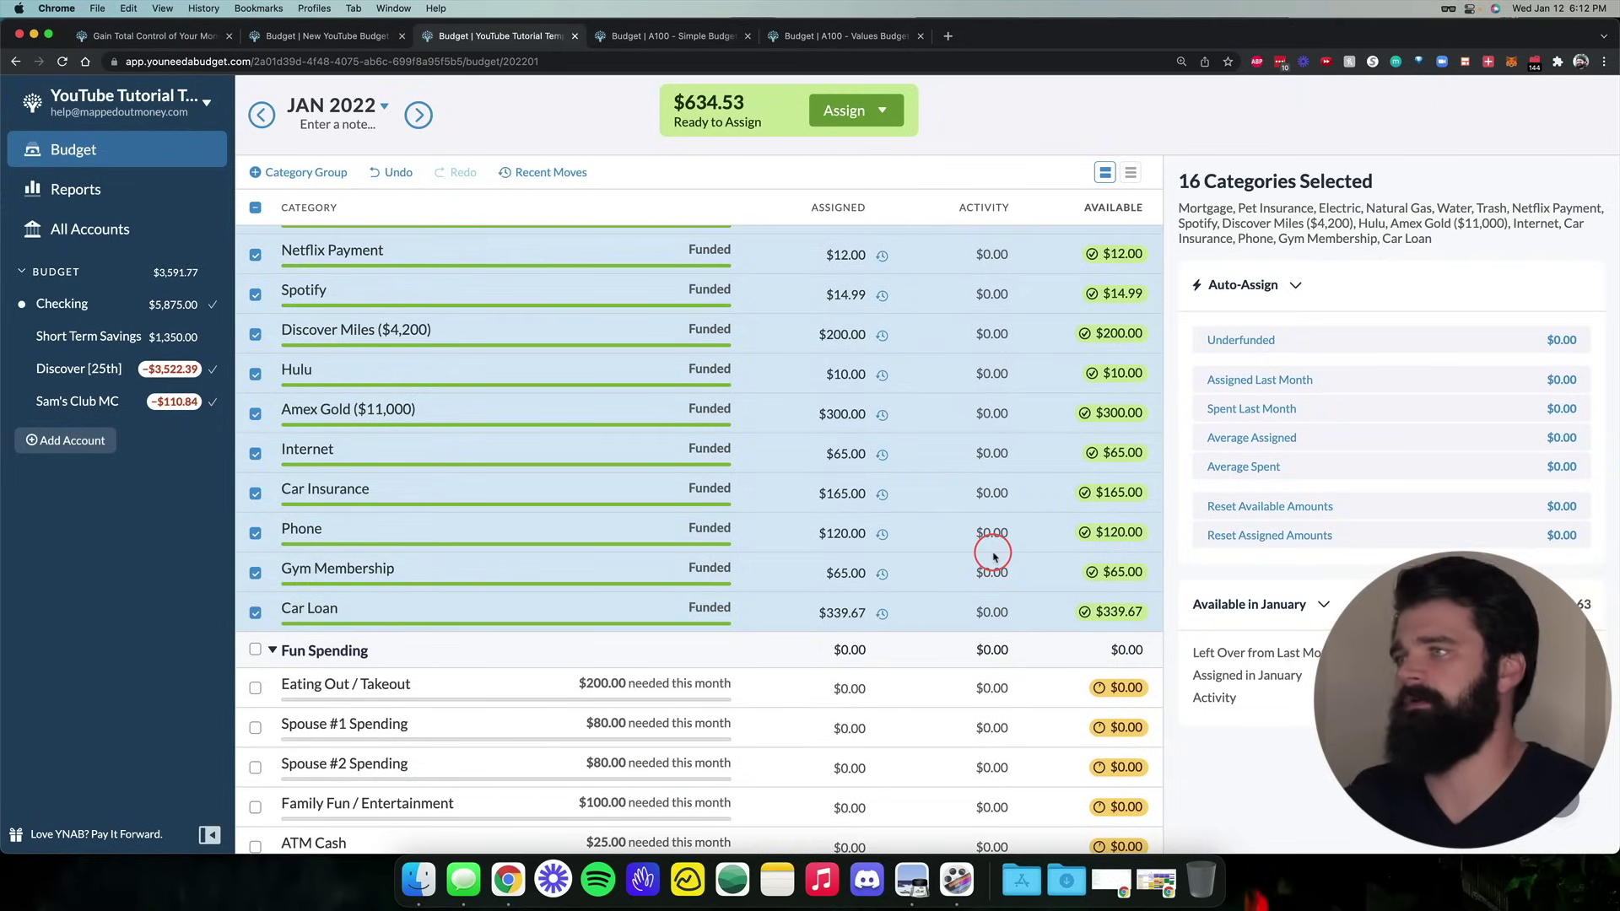
scroll(994, 553, up, 6)
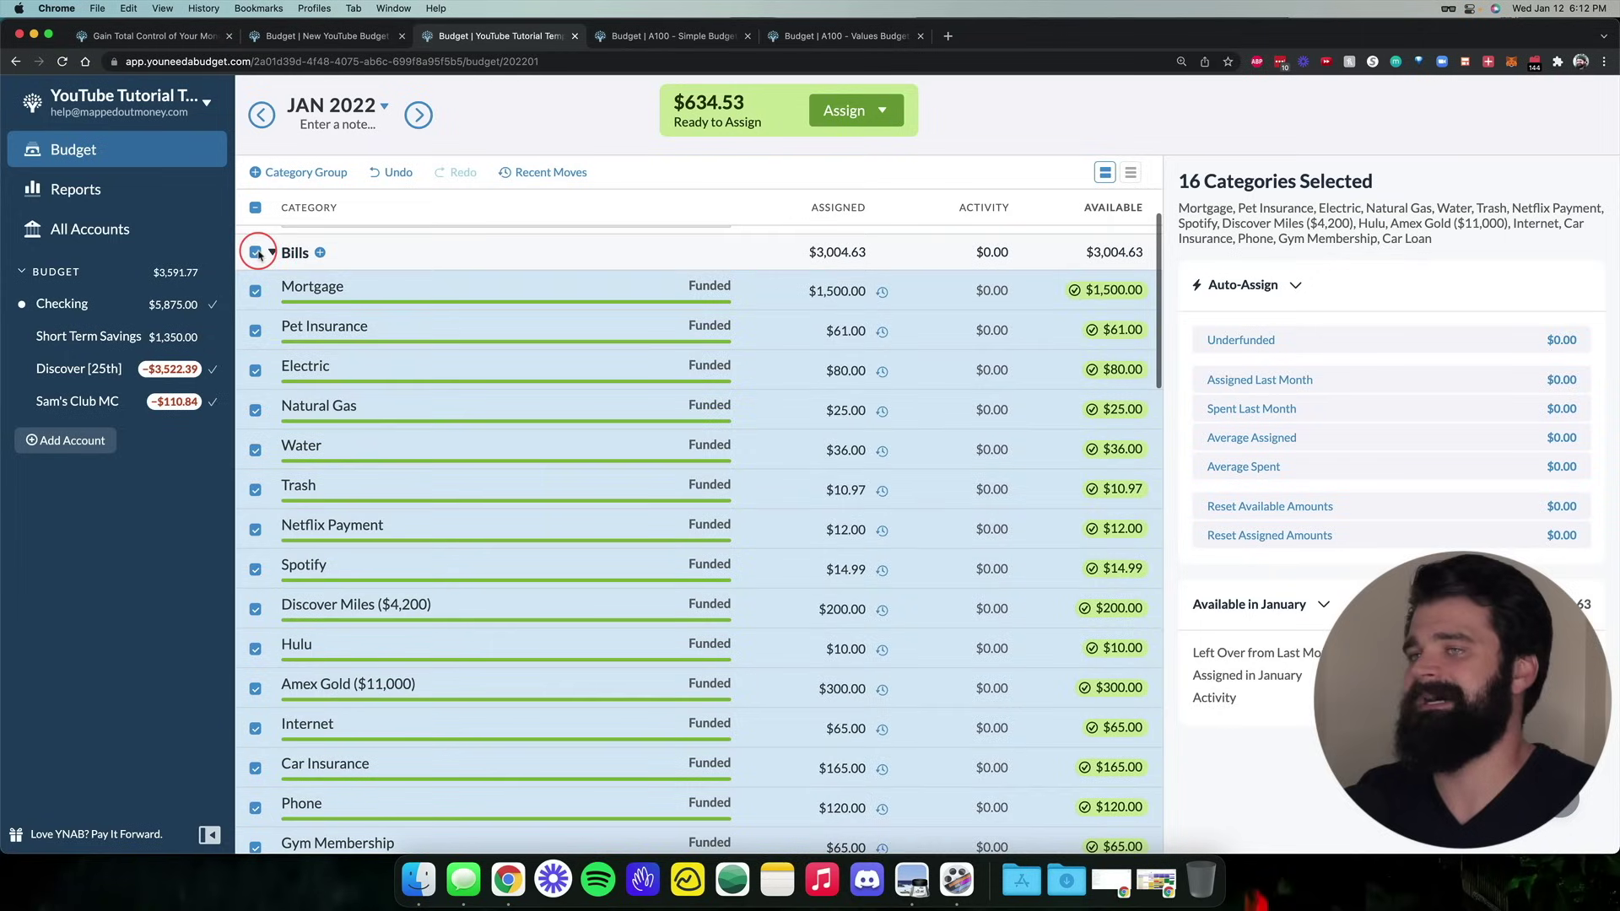
click(255, 253)
click(272, 253)
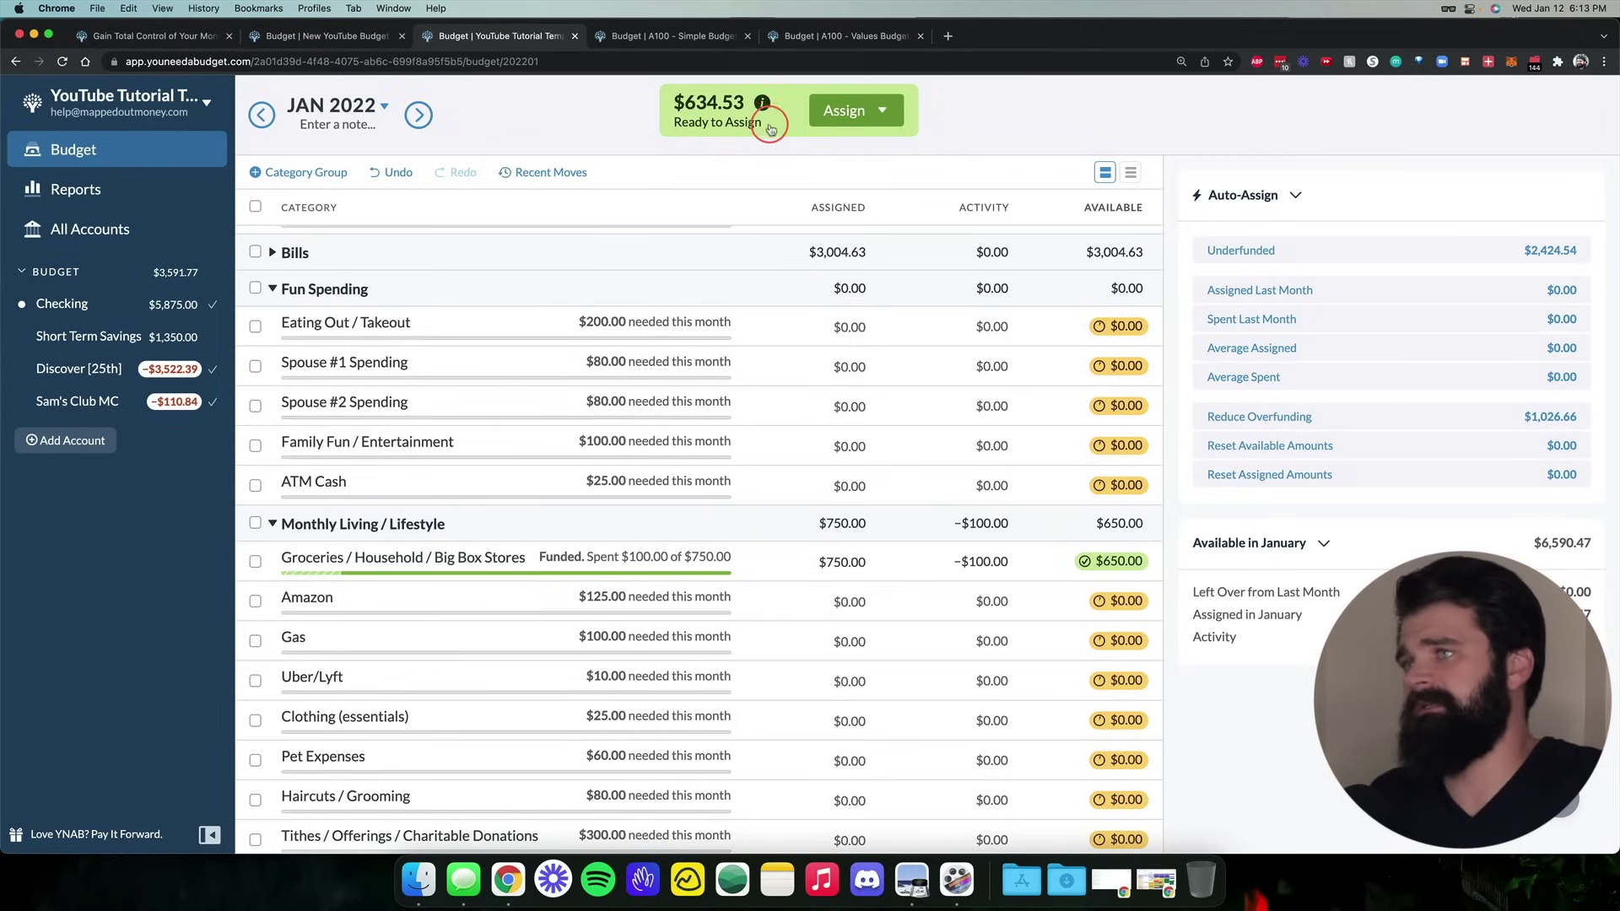
In Fun Spending, assign $100 to Eating Out / Takeout, $80 to each of the two spouse spending categories and $50 to Family Fun / Entertainment
click(941, 335)
text(100)
key(Return)
text(80)
key(Return)
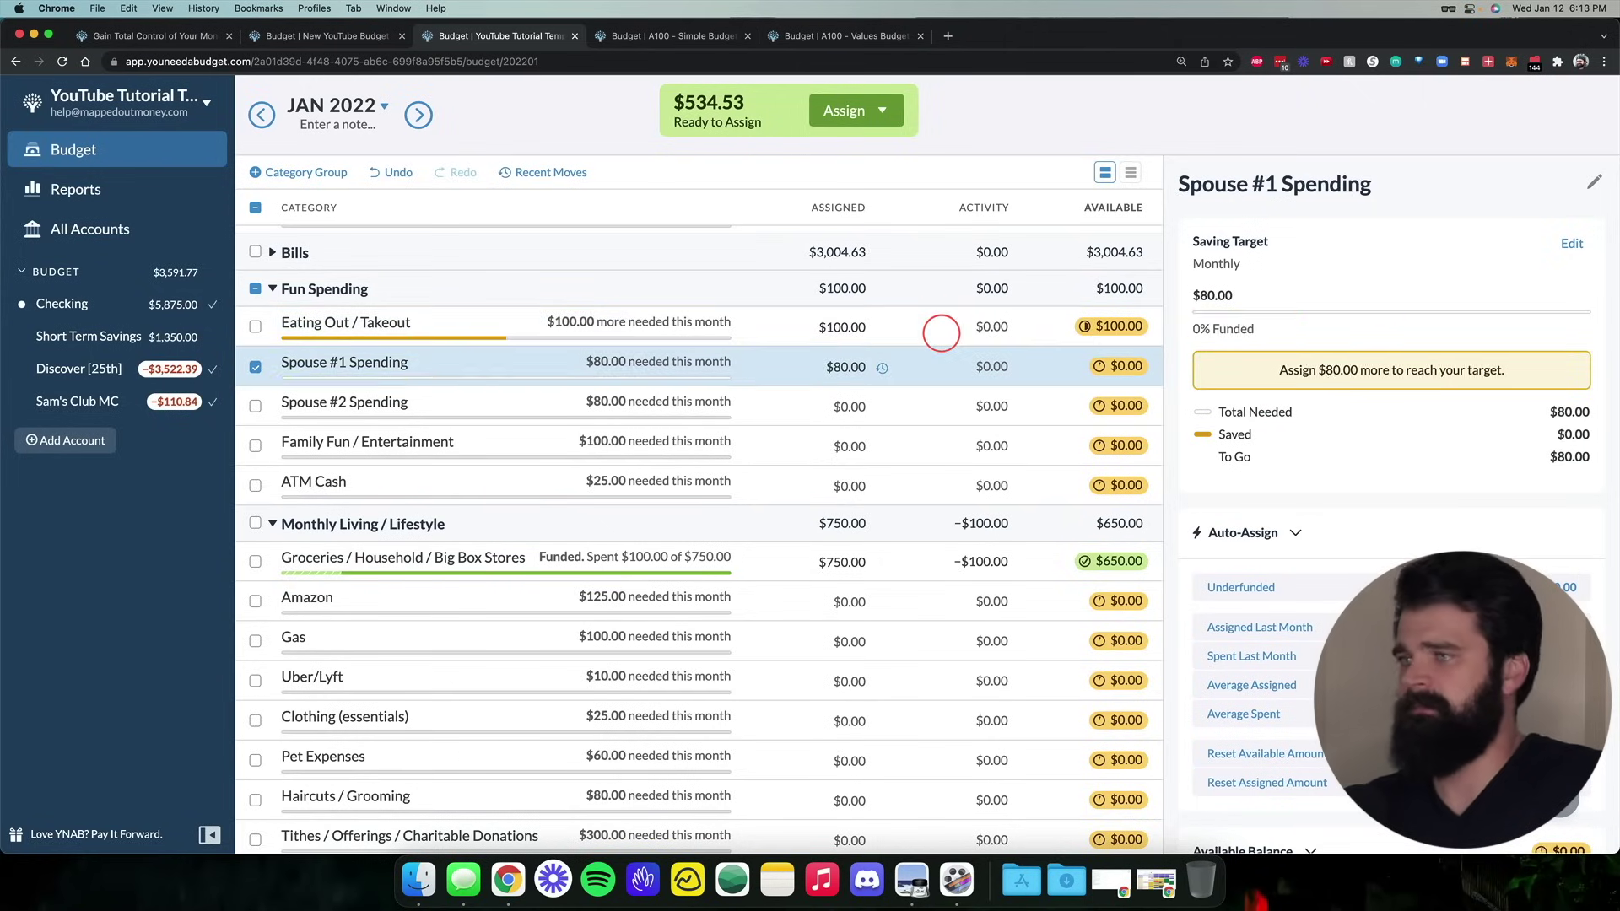
text(80)
key(Return)
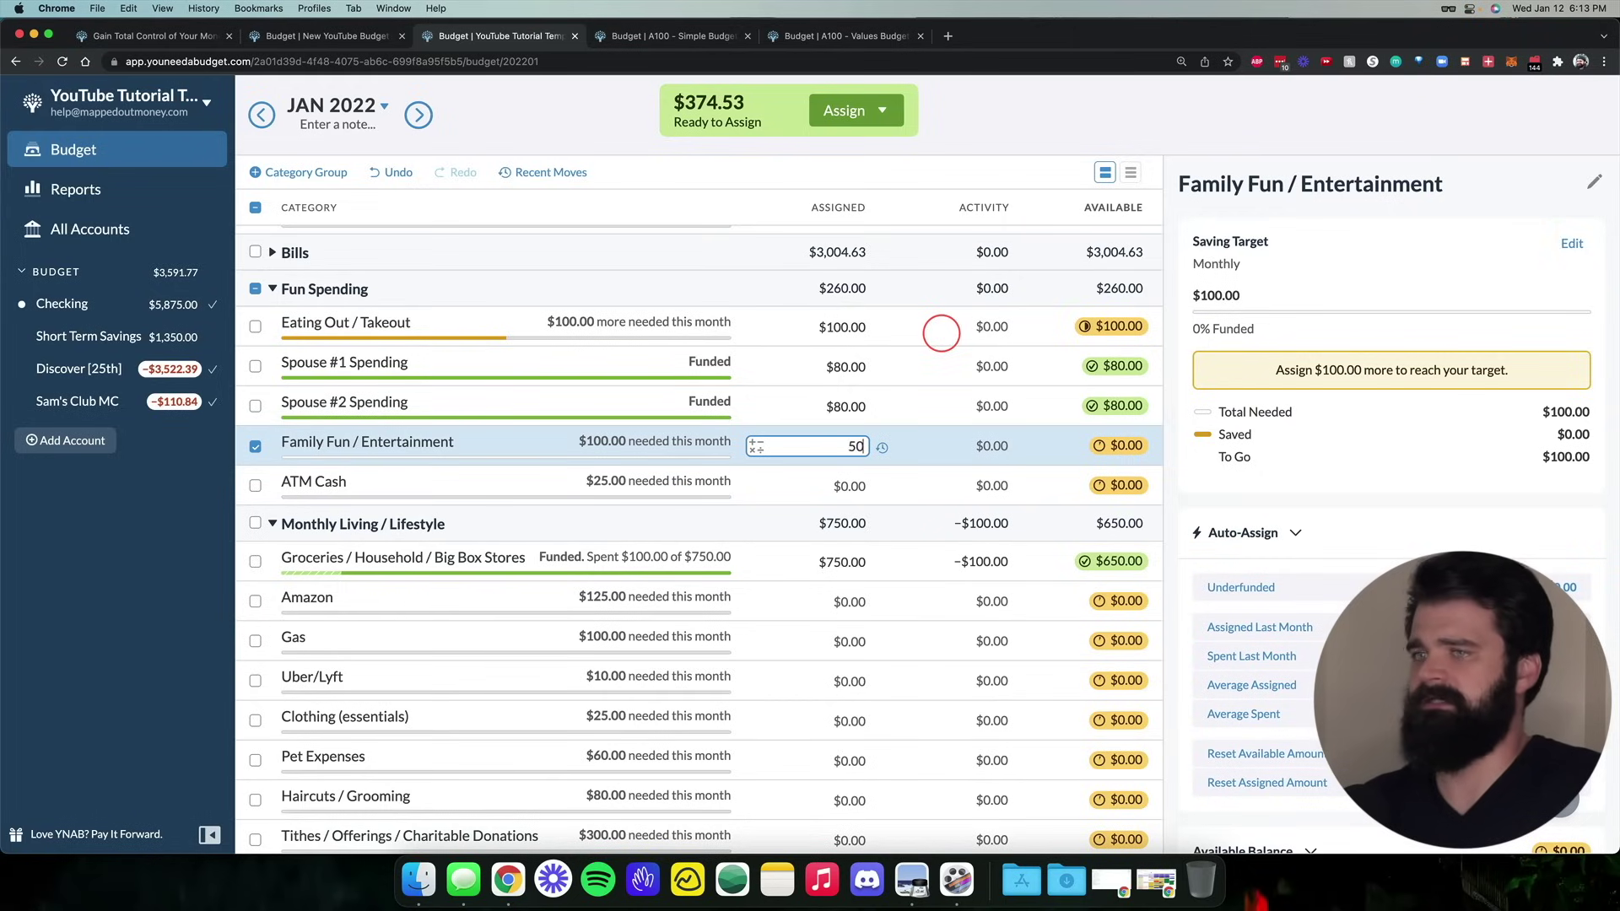
key(Return)
scroll(880, 333, down, 3)
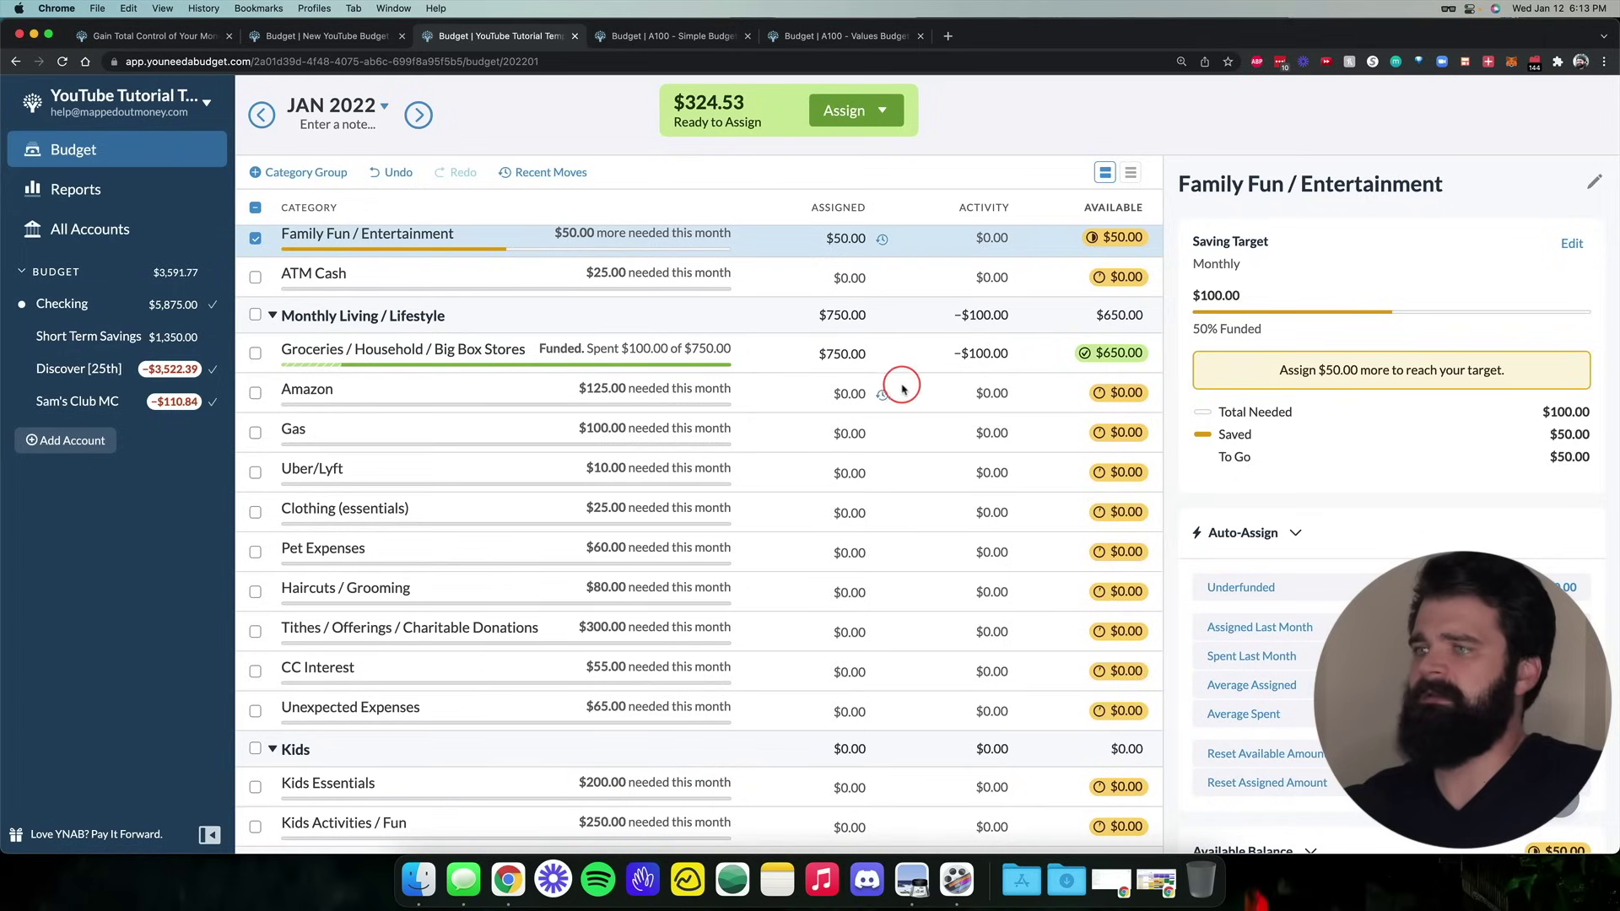
In Monthly Living / Lifestyle, assign $75 to Amazon, $50 to Gas, $10 to Uber/Lyft, $60 to Pet Expenses and $100 to Tithes / Offerings / Charitable Donations
click(904, 390)
text(75)
key(Return)
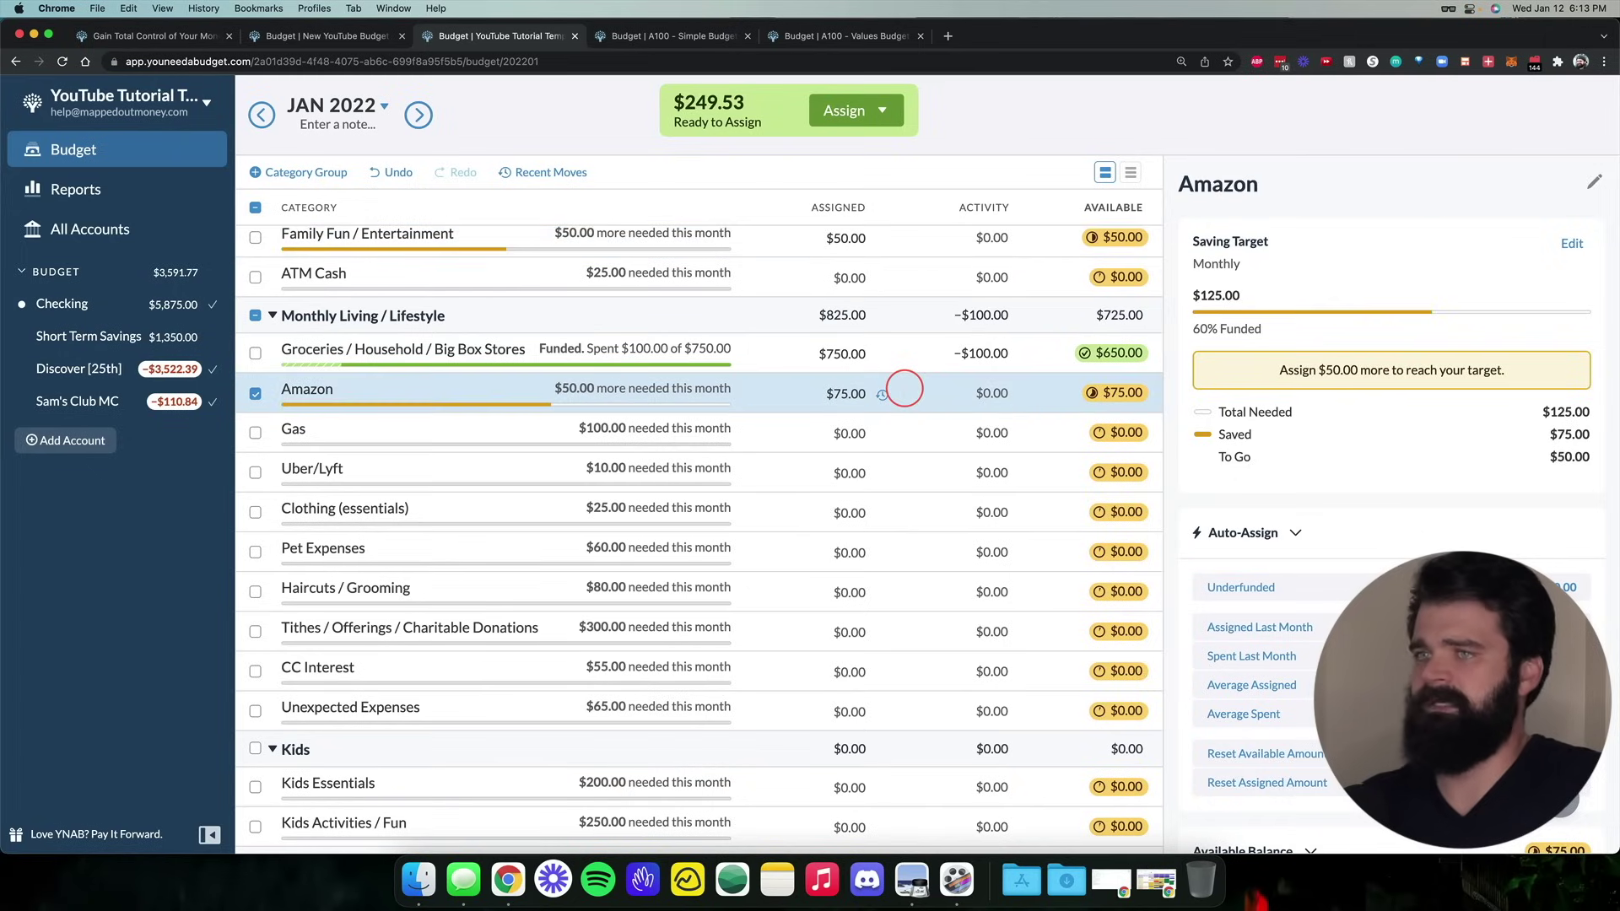
text(50)
key(Return)
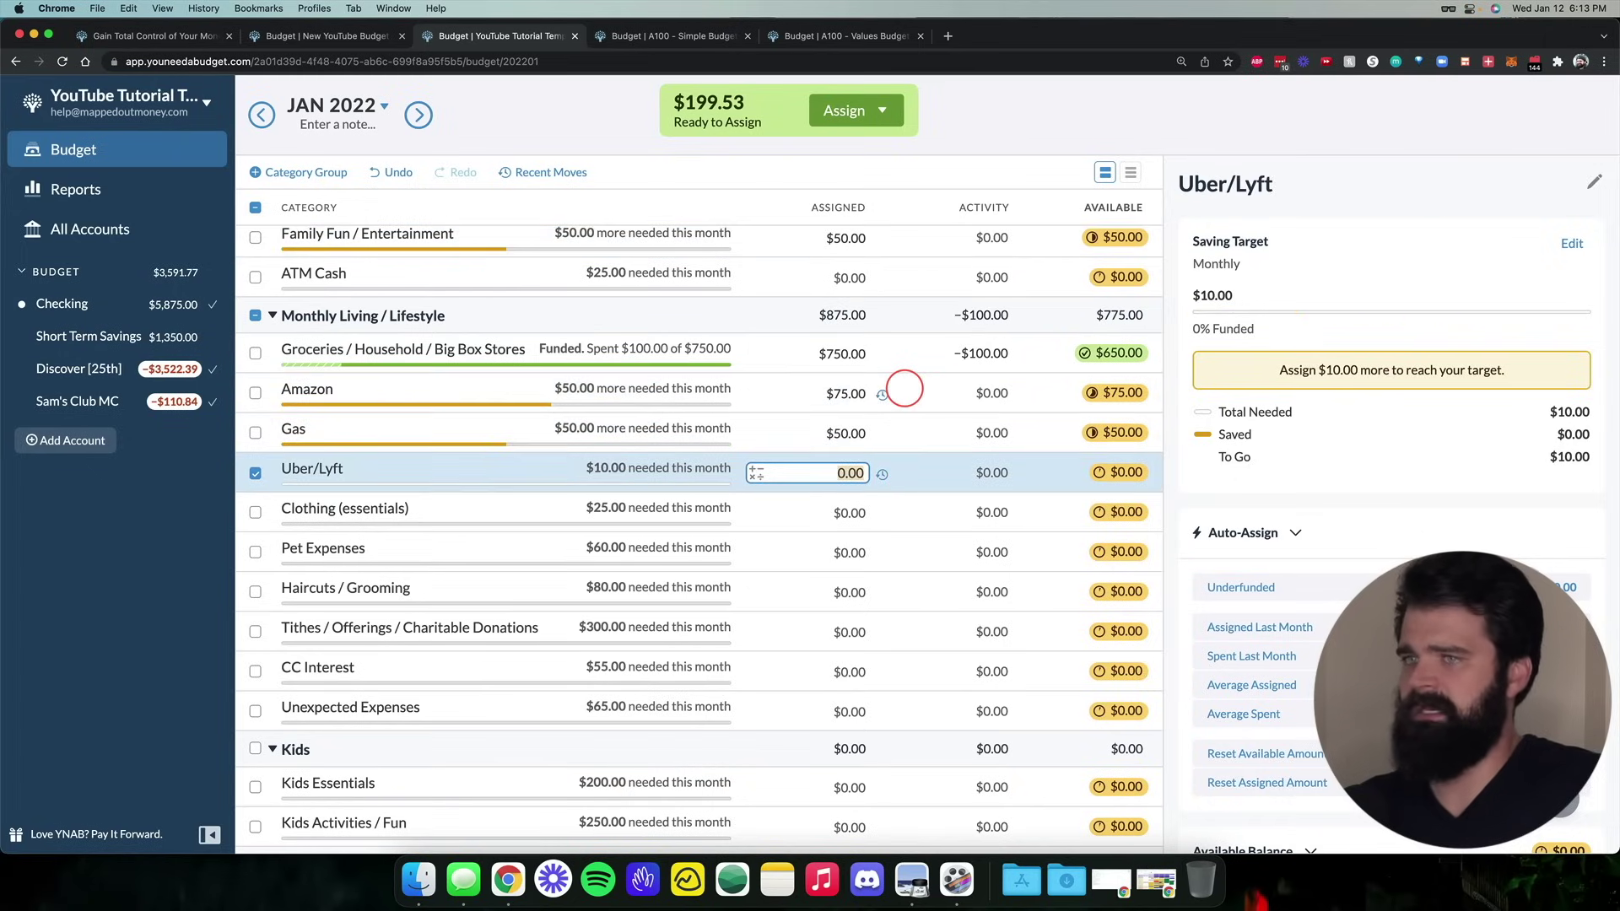
text(10)
key(Return)
key(Return)
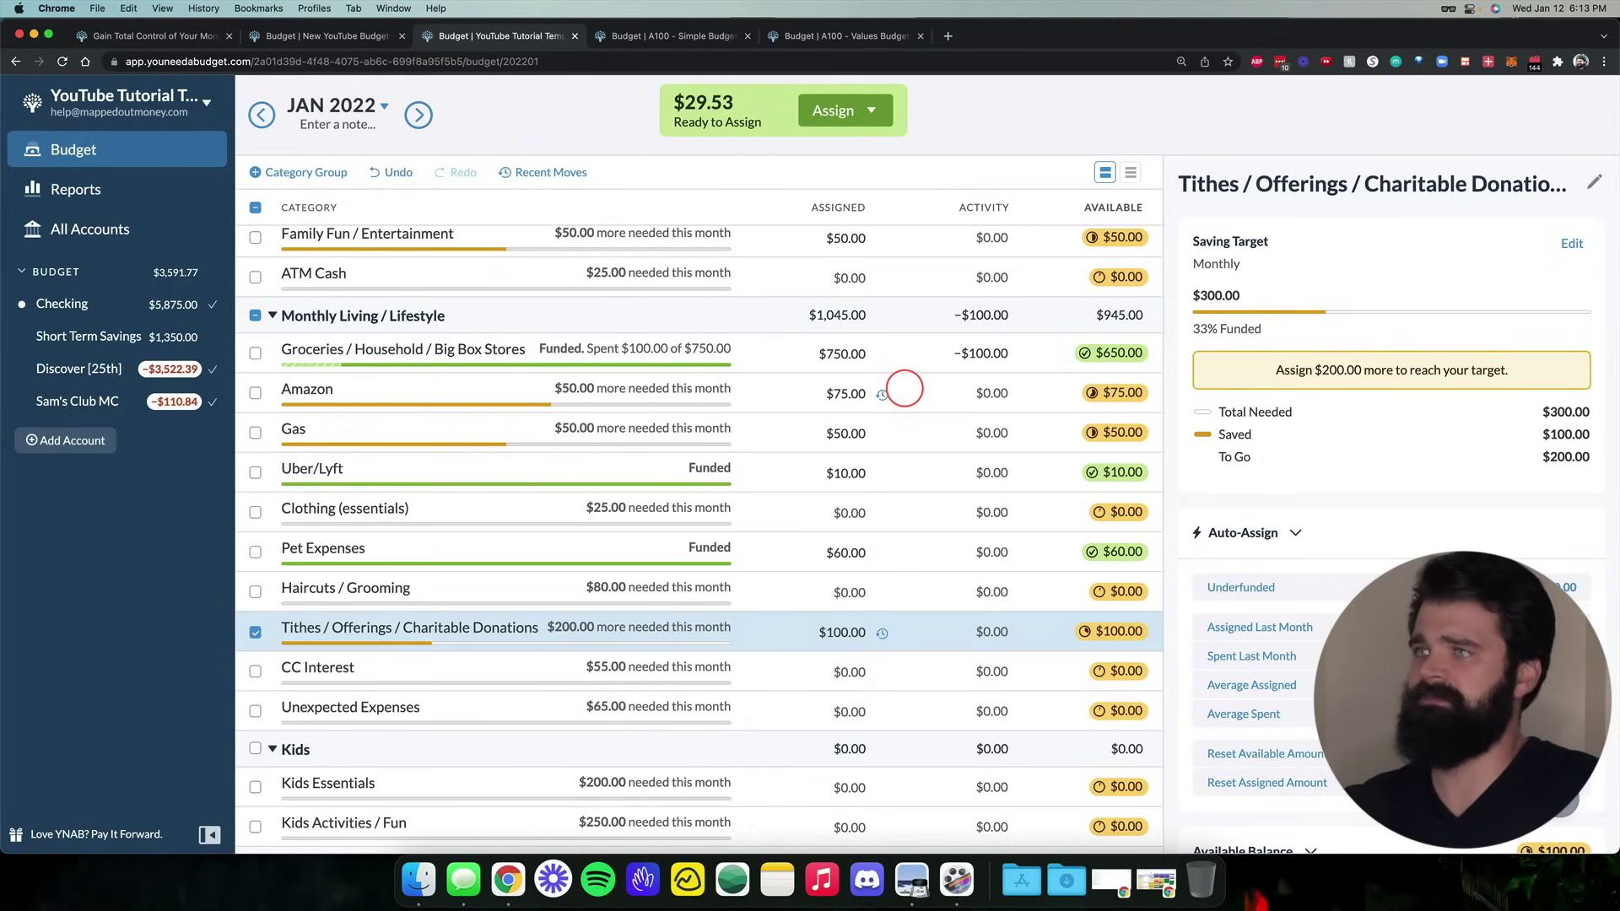
Assign the remaining $29.53 to Auto Maintenance in the irregular expenses group and deselect the category
scroll(905, 389, down, 3)
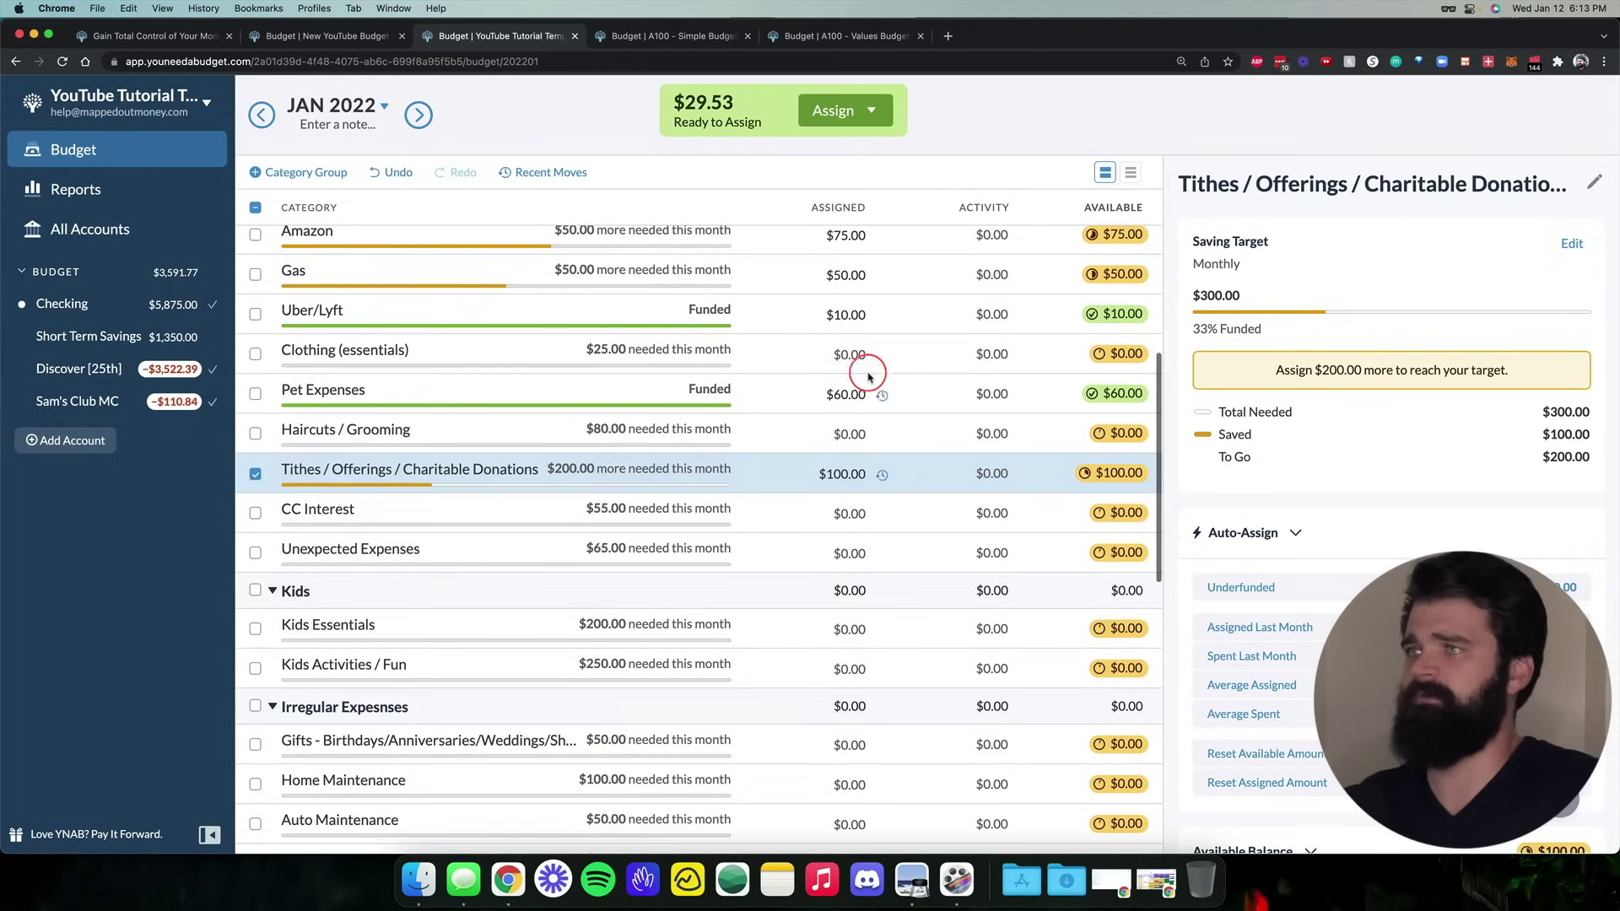
scroll(741, 172, down, 3)
scroll(742, 171, down, 3)
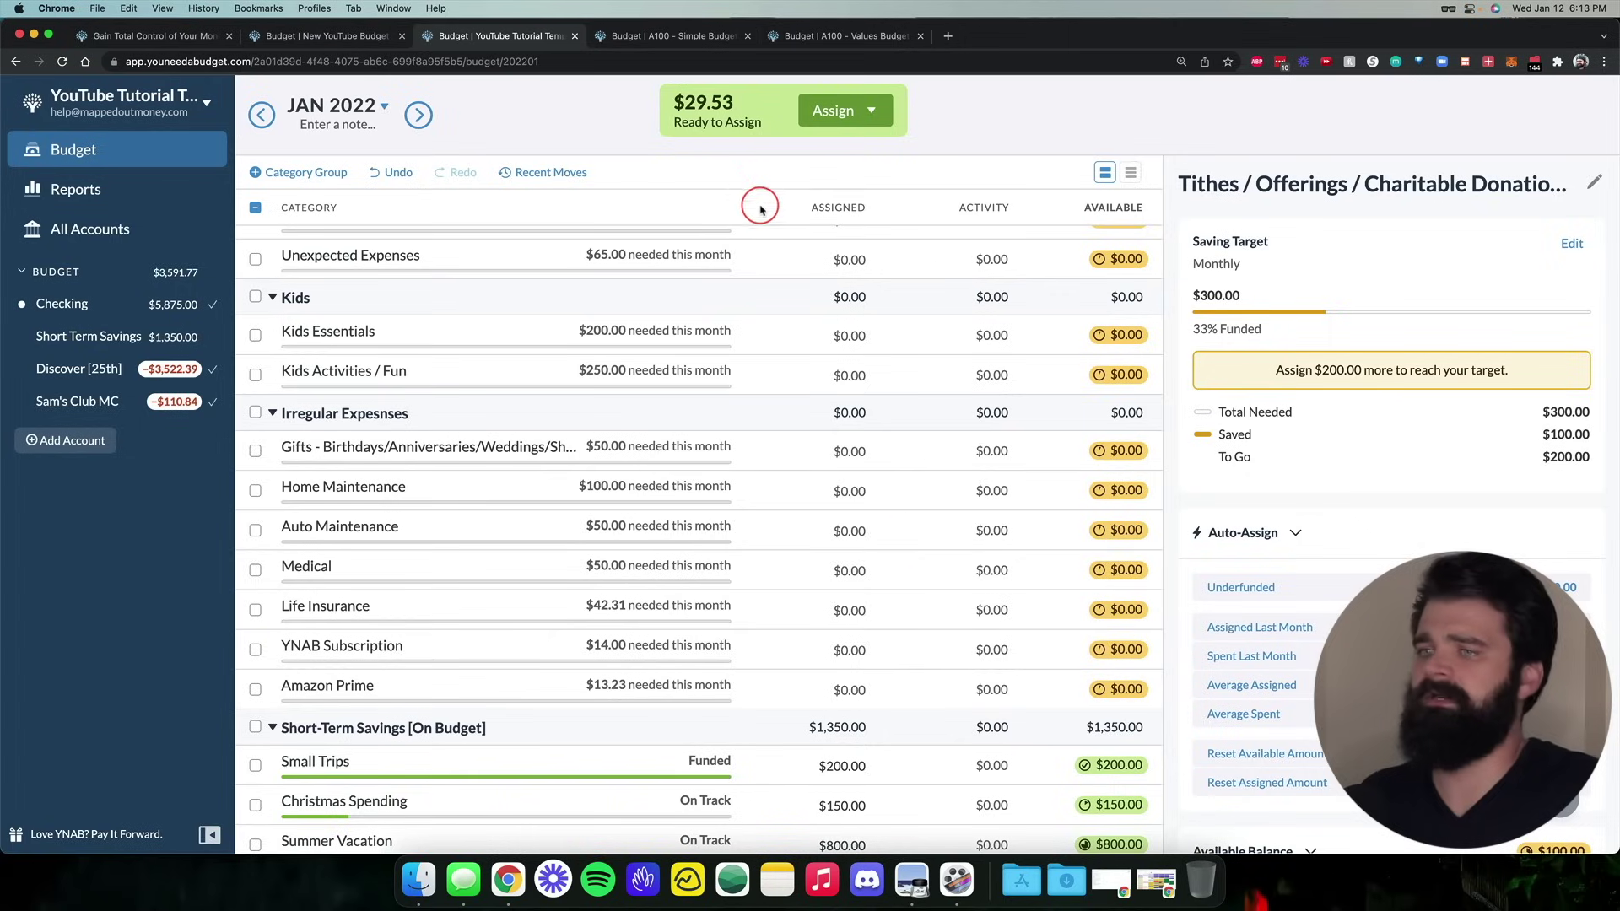
click(919, 533)
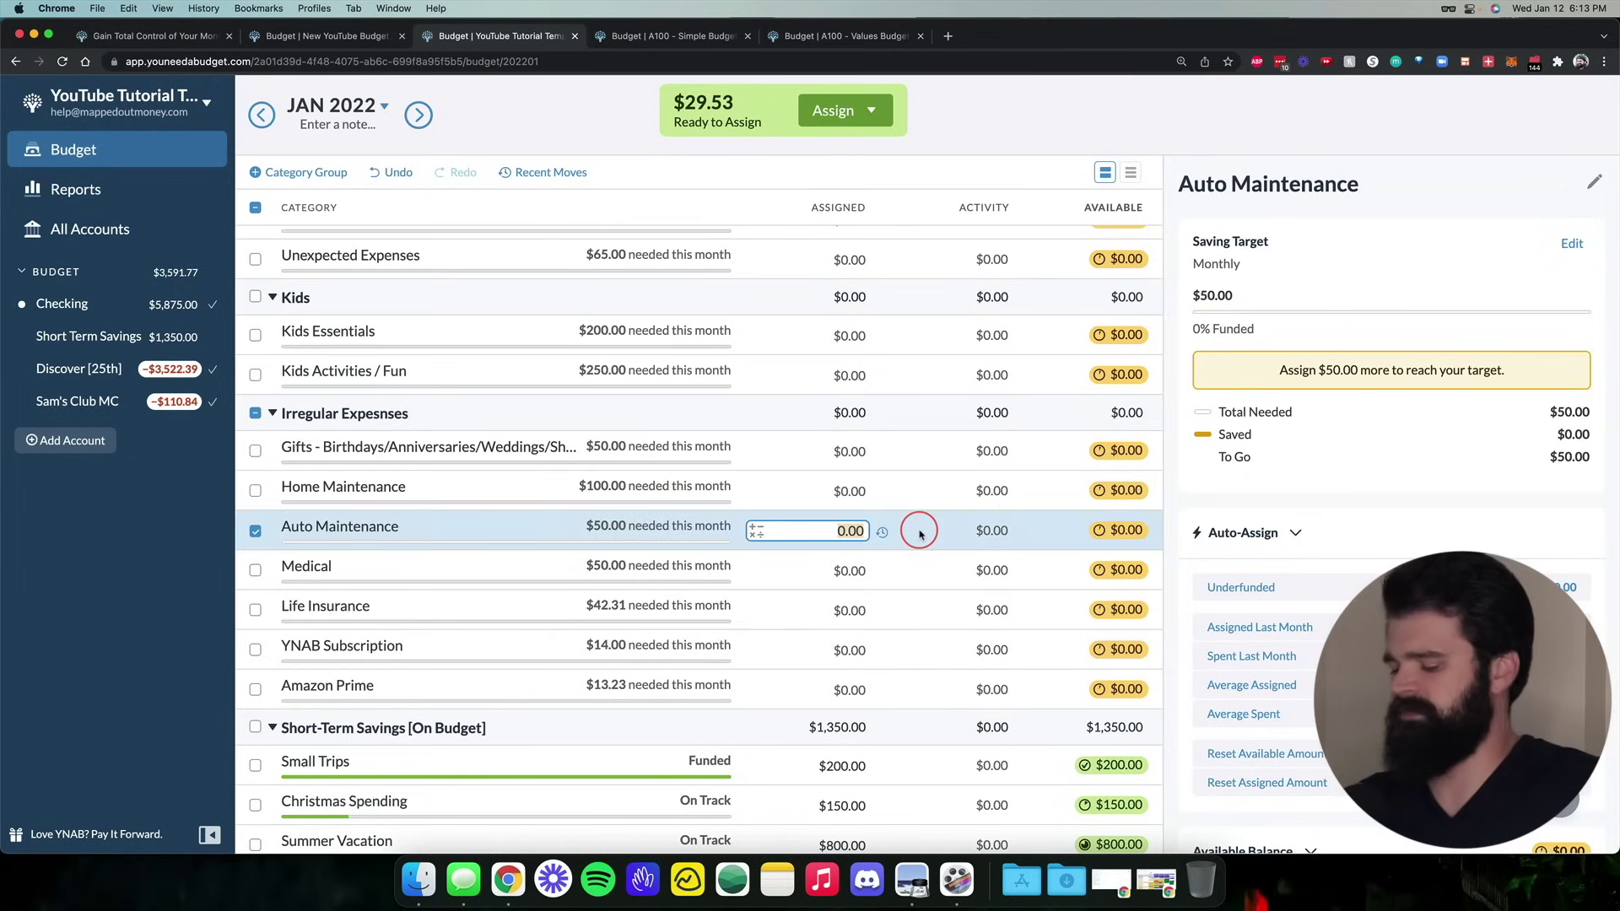
key(Return)
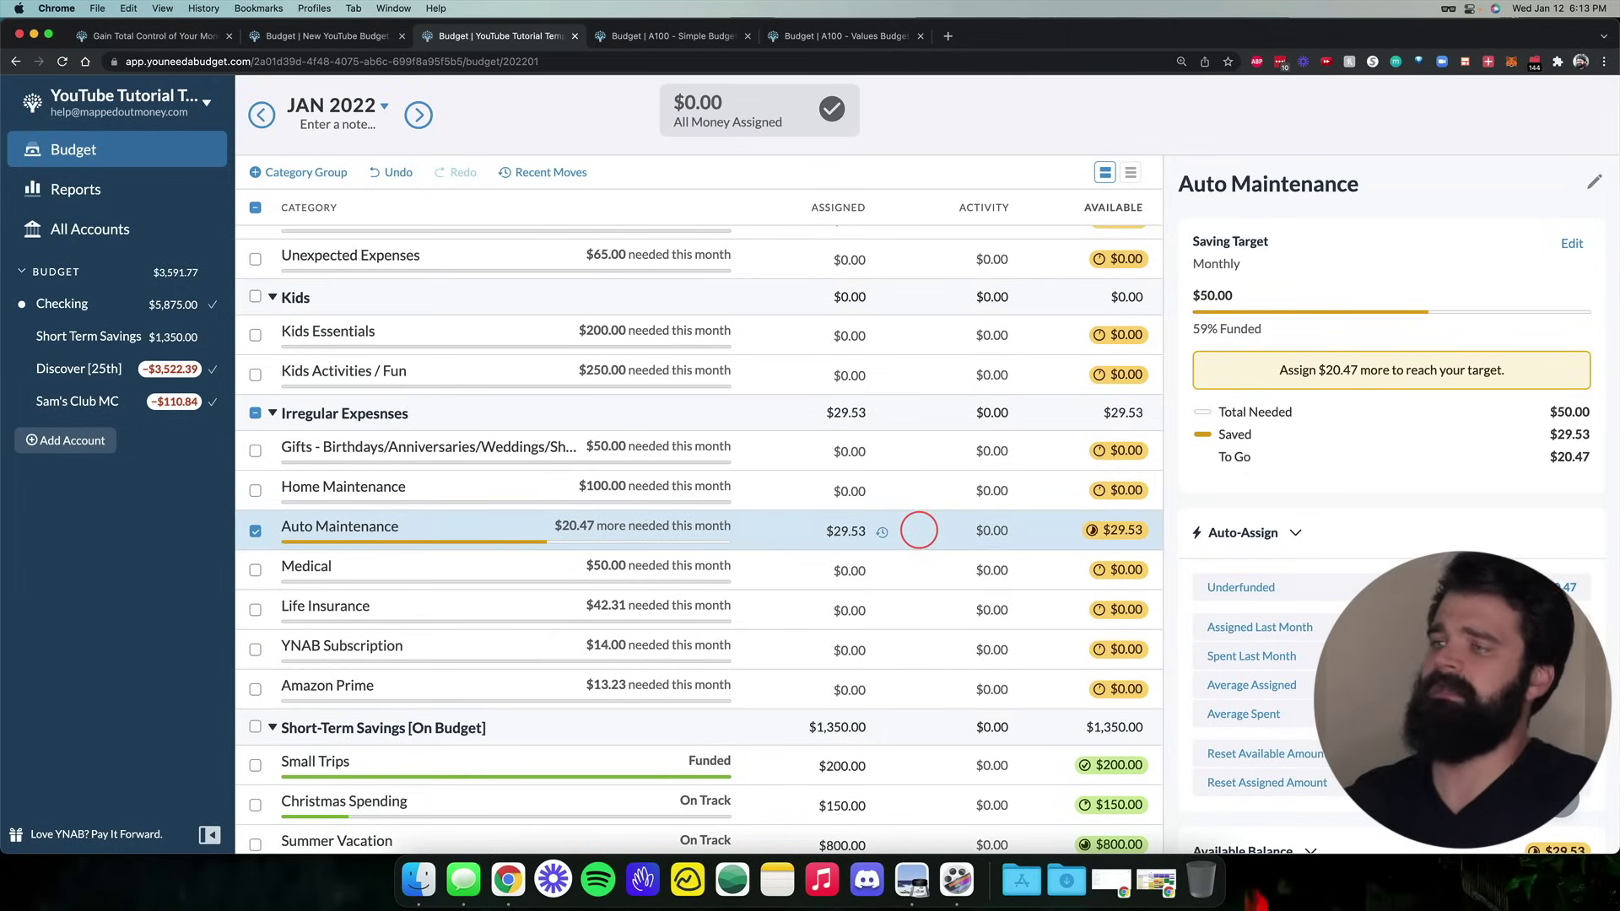
click(255, 530)
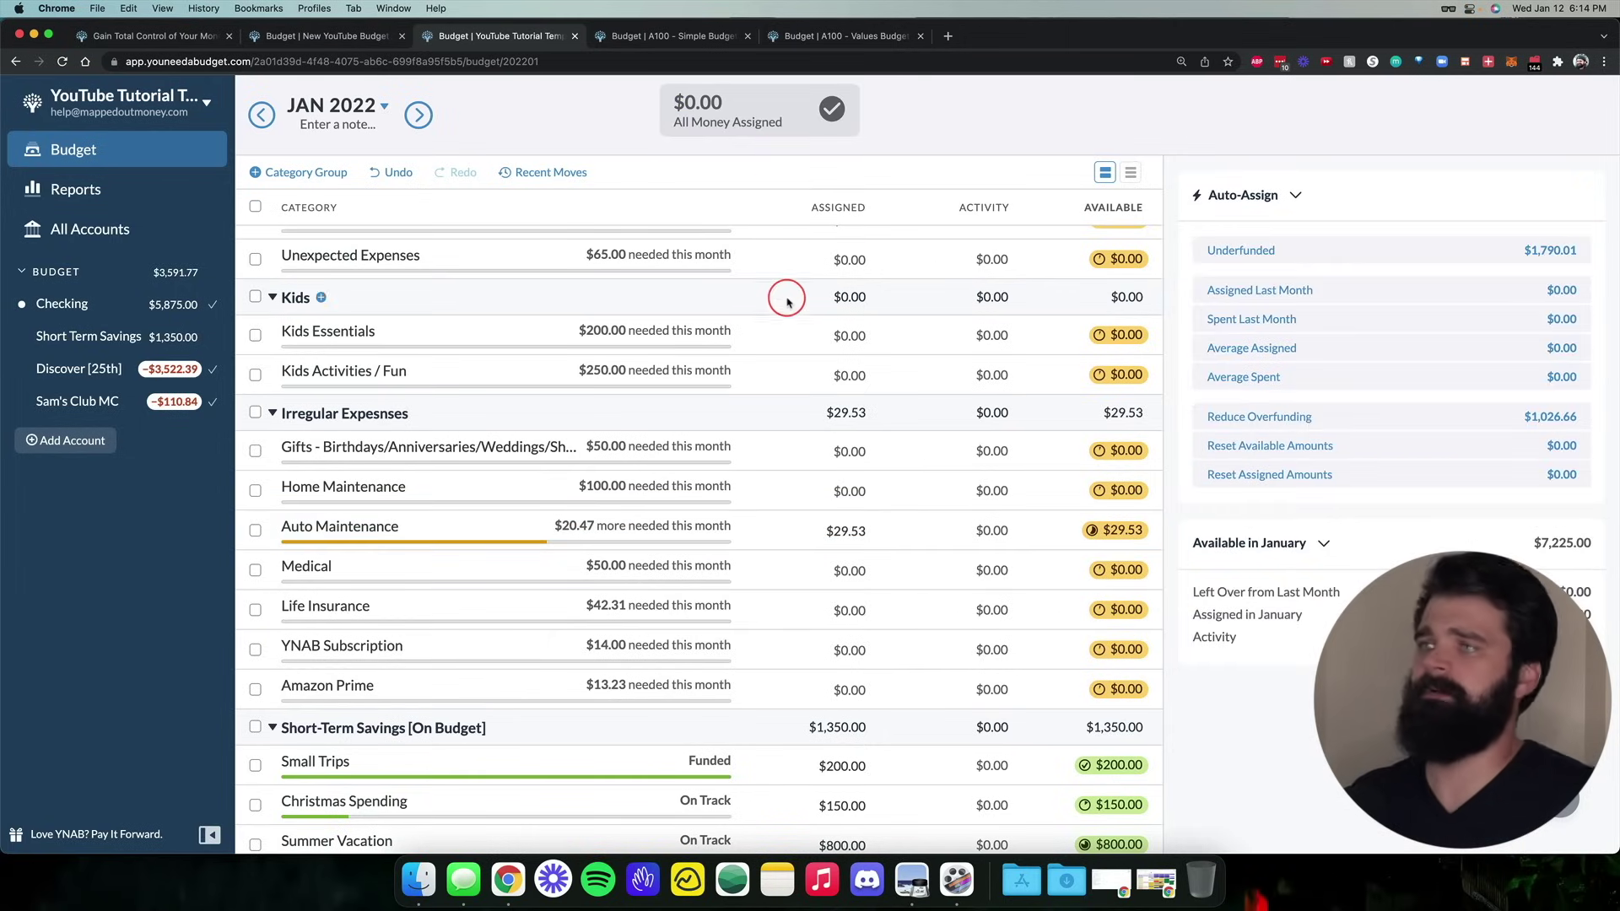
Auto-assign the underfunded amounts to all categories in the Monthly Living / Lifestyle group and deselect the group
scroll(788, 312, up, 20)
scroll(796, 323, down, 3)
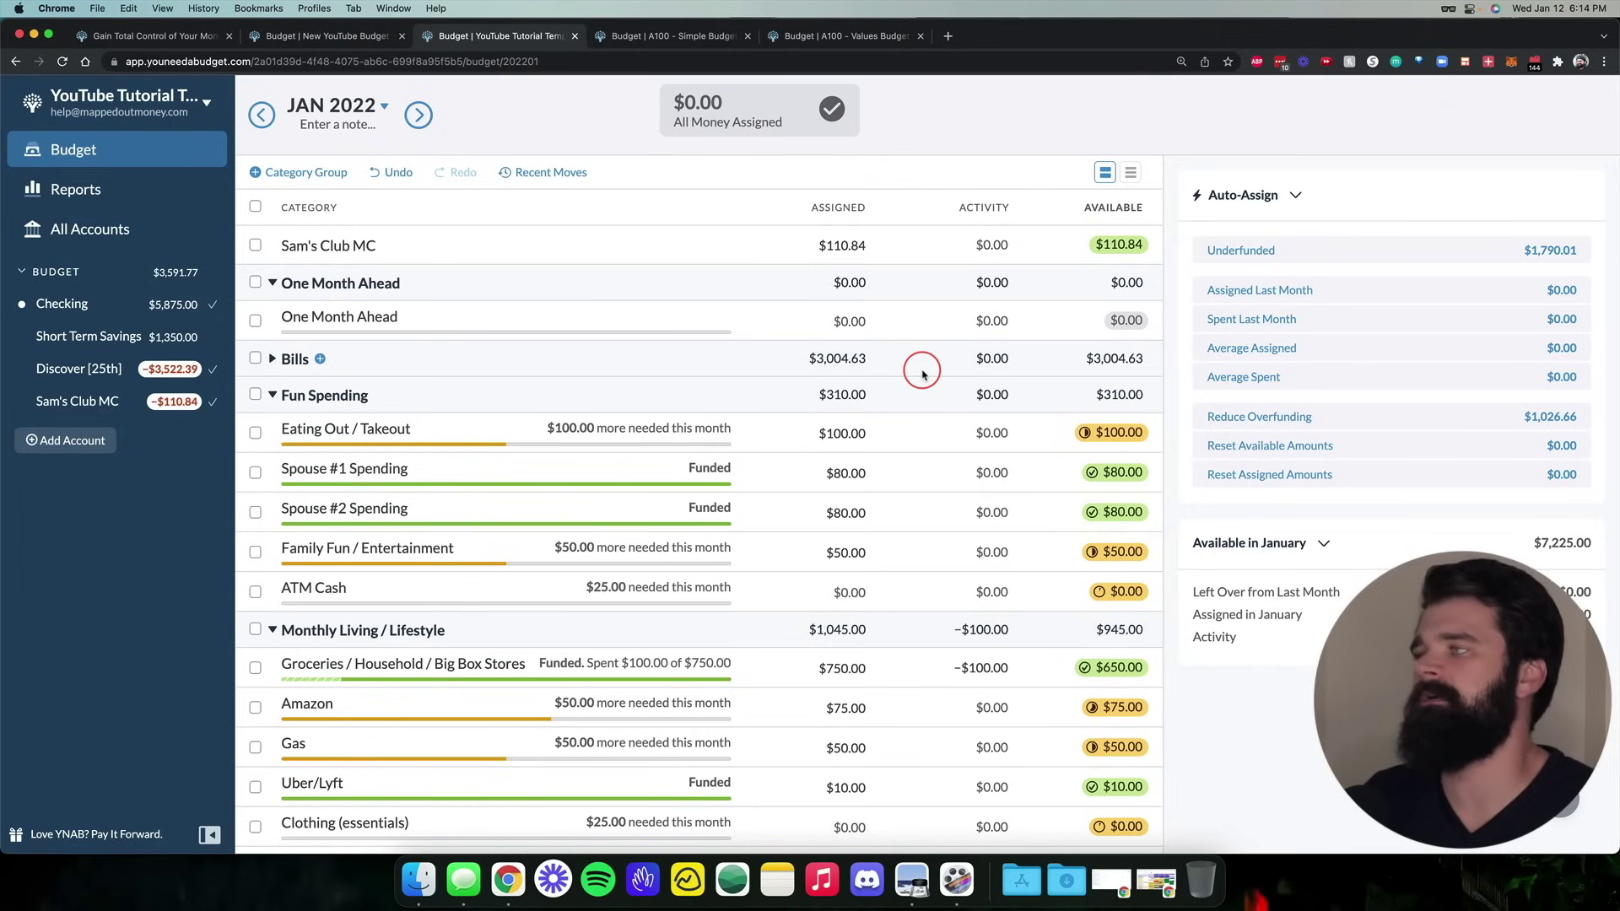
scroll(923, 375, down, 3)
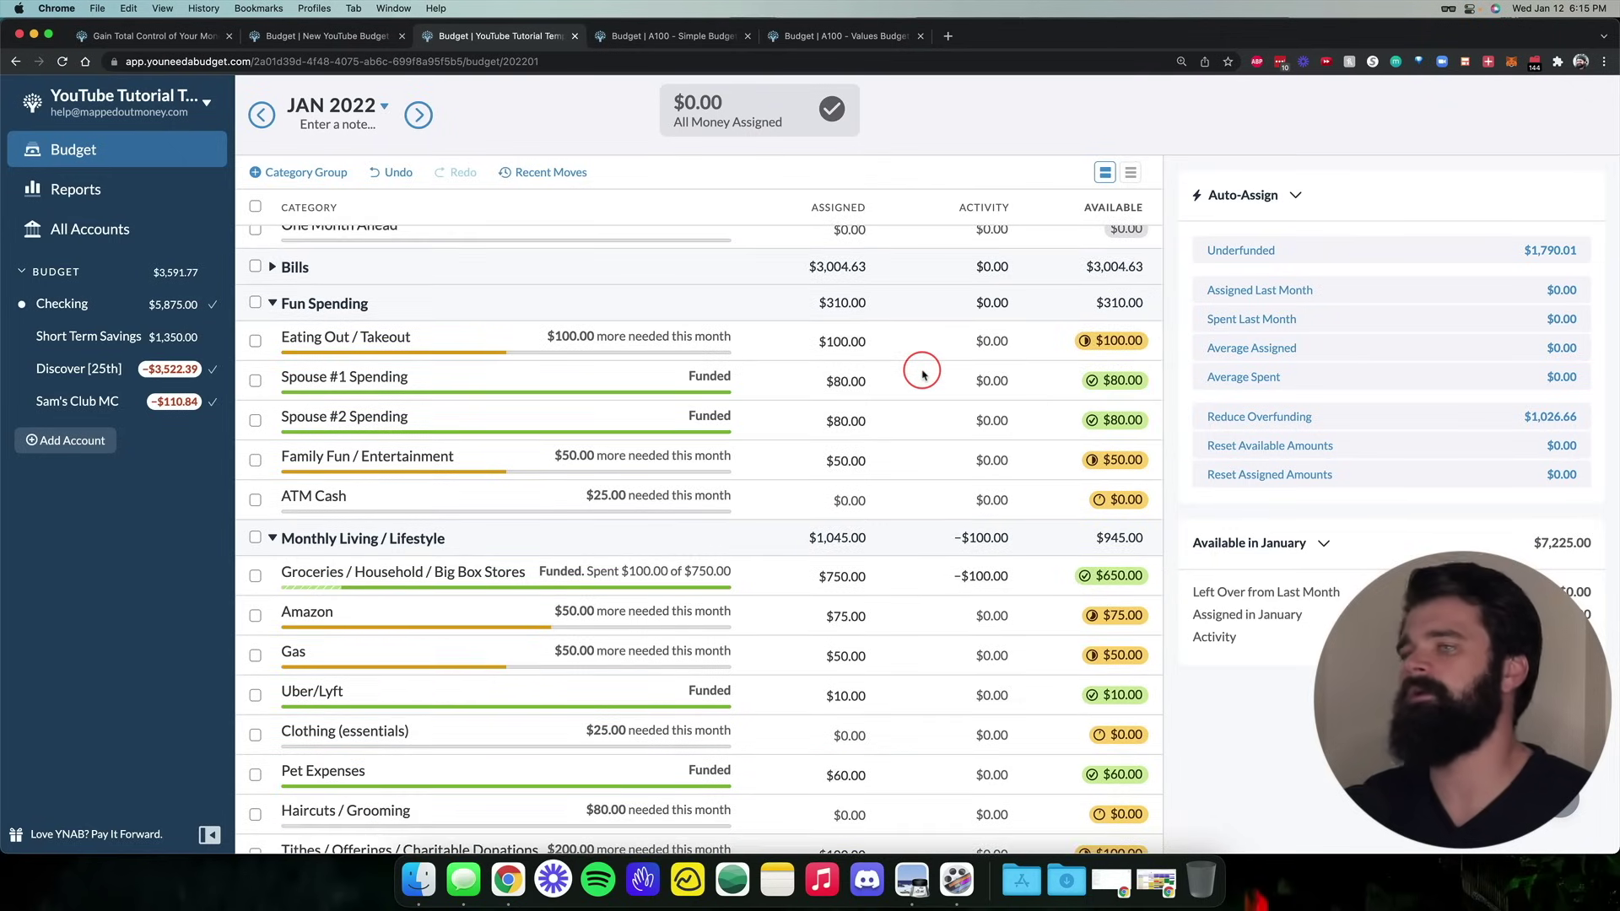
scroll(924, 371, down, 8)
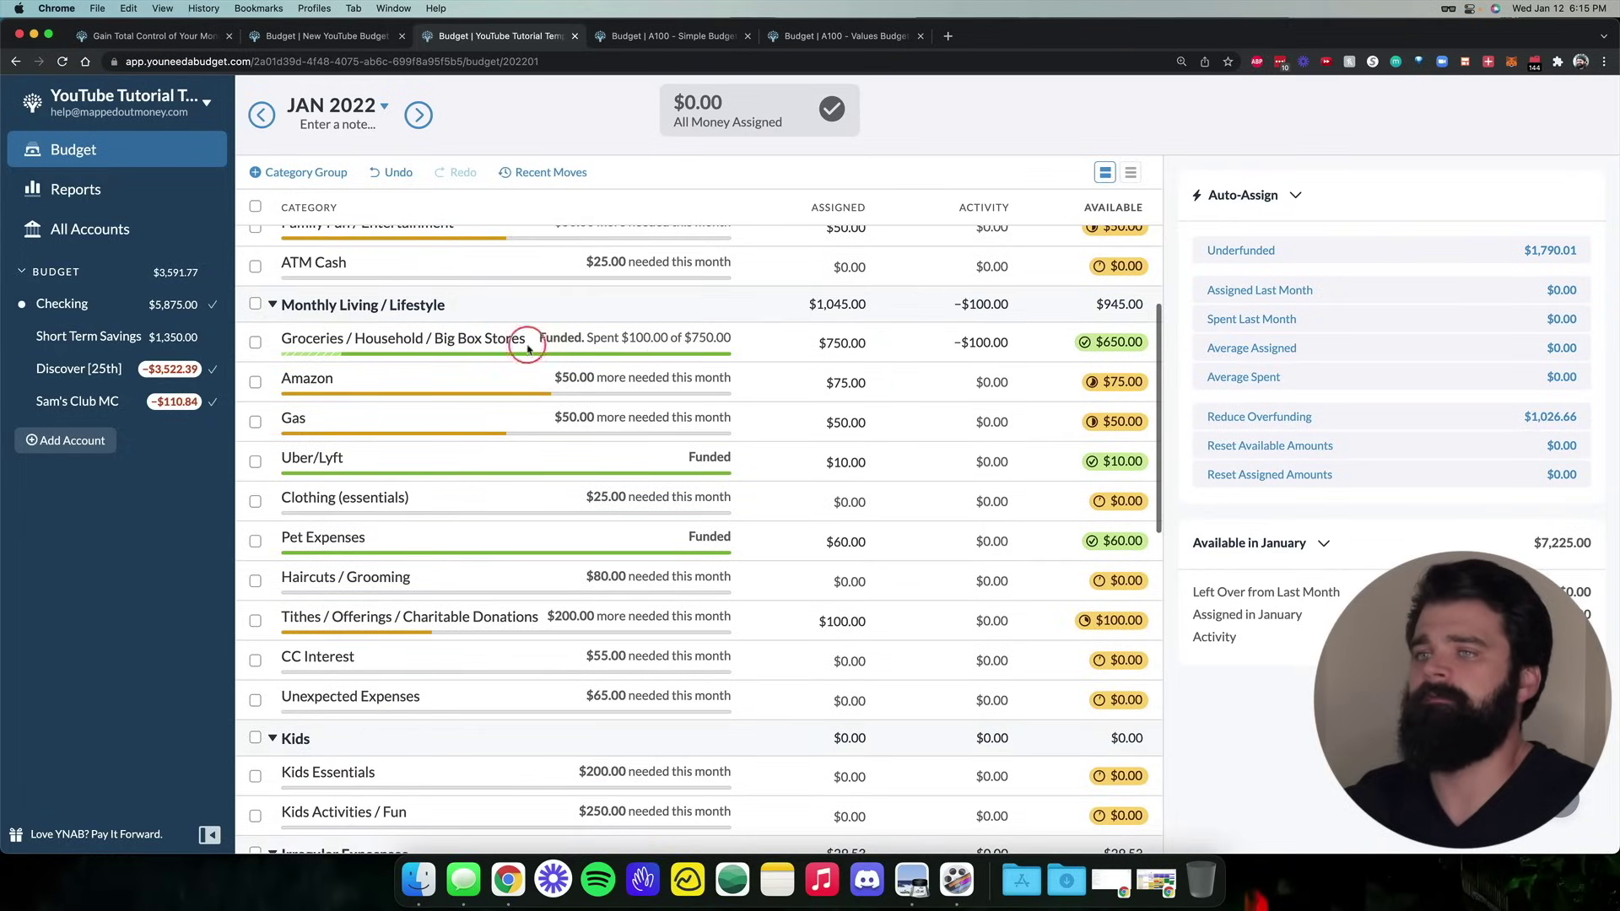
click(255, 304)
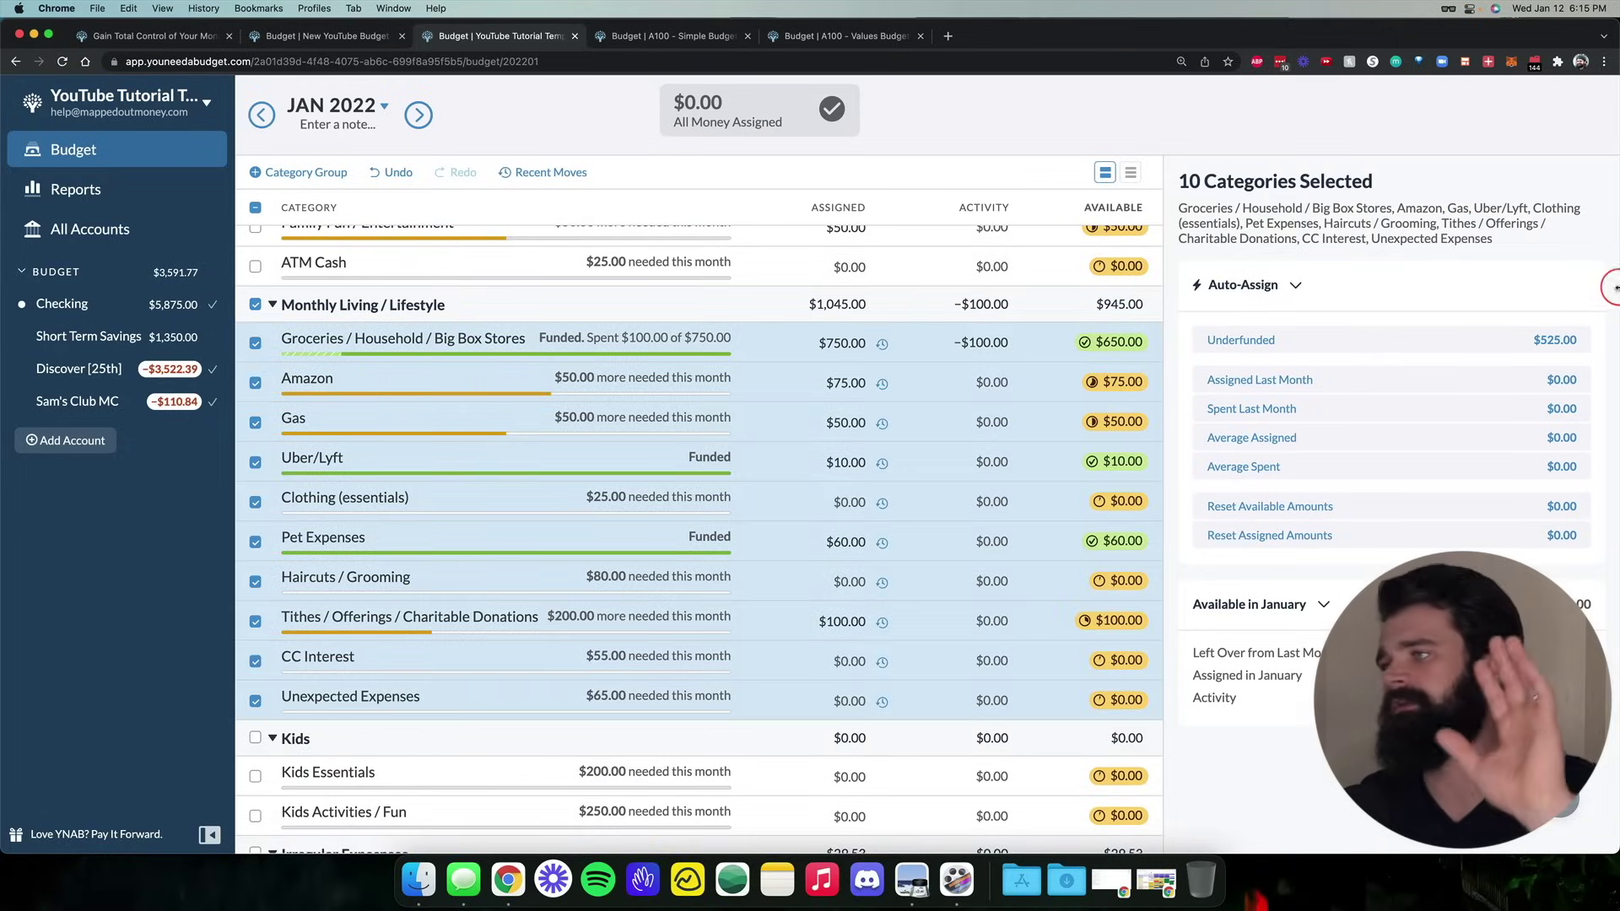
click(1420, 333)
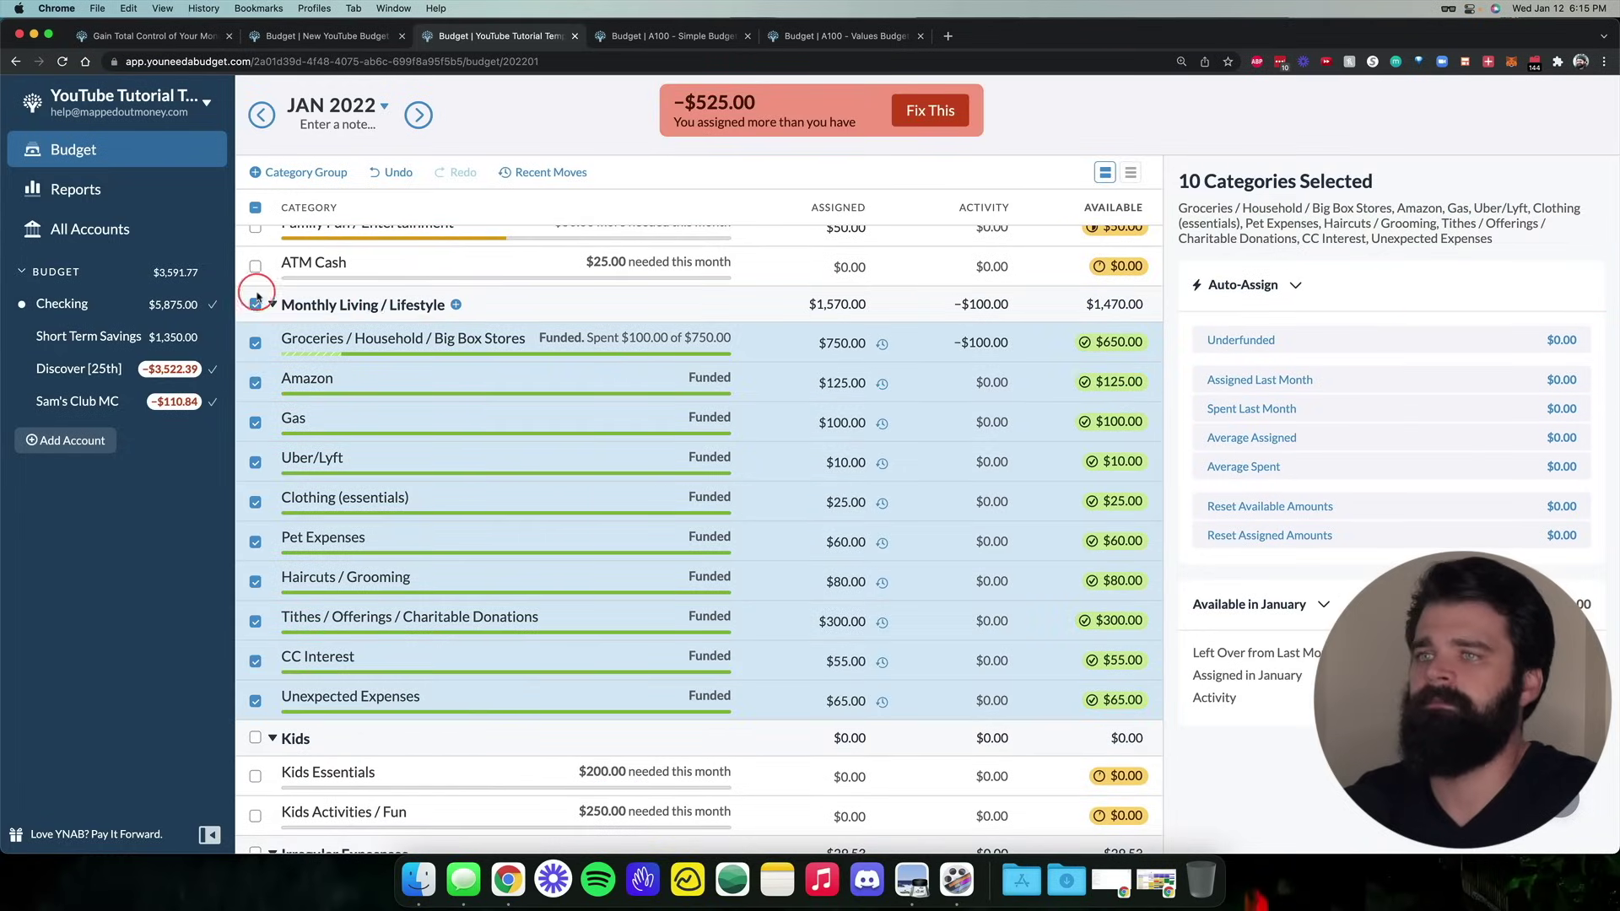
click(255, 304)
Auto-assign the underfunded amounts to all categories in the Kids and irregular expenses groups and clear the selection
scroll(387, 307, down, 5)
click(254, 556)
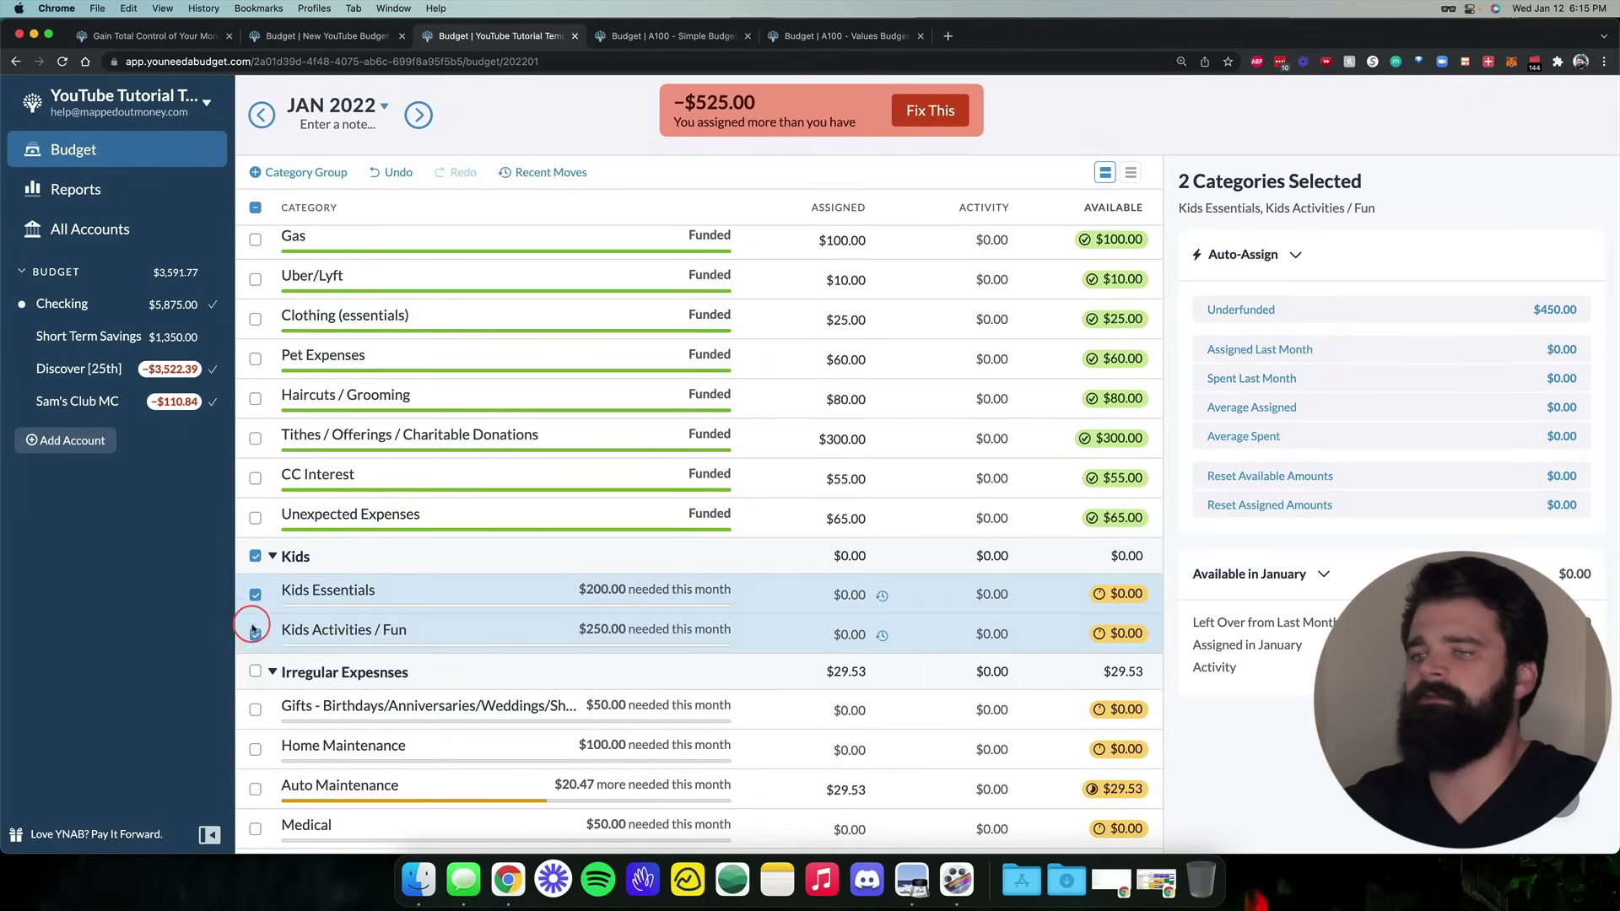
click(255, 672)
click(1356, 340)
click(256, 208)
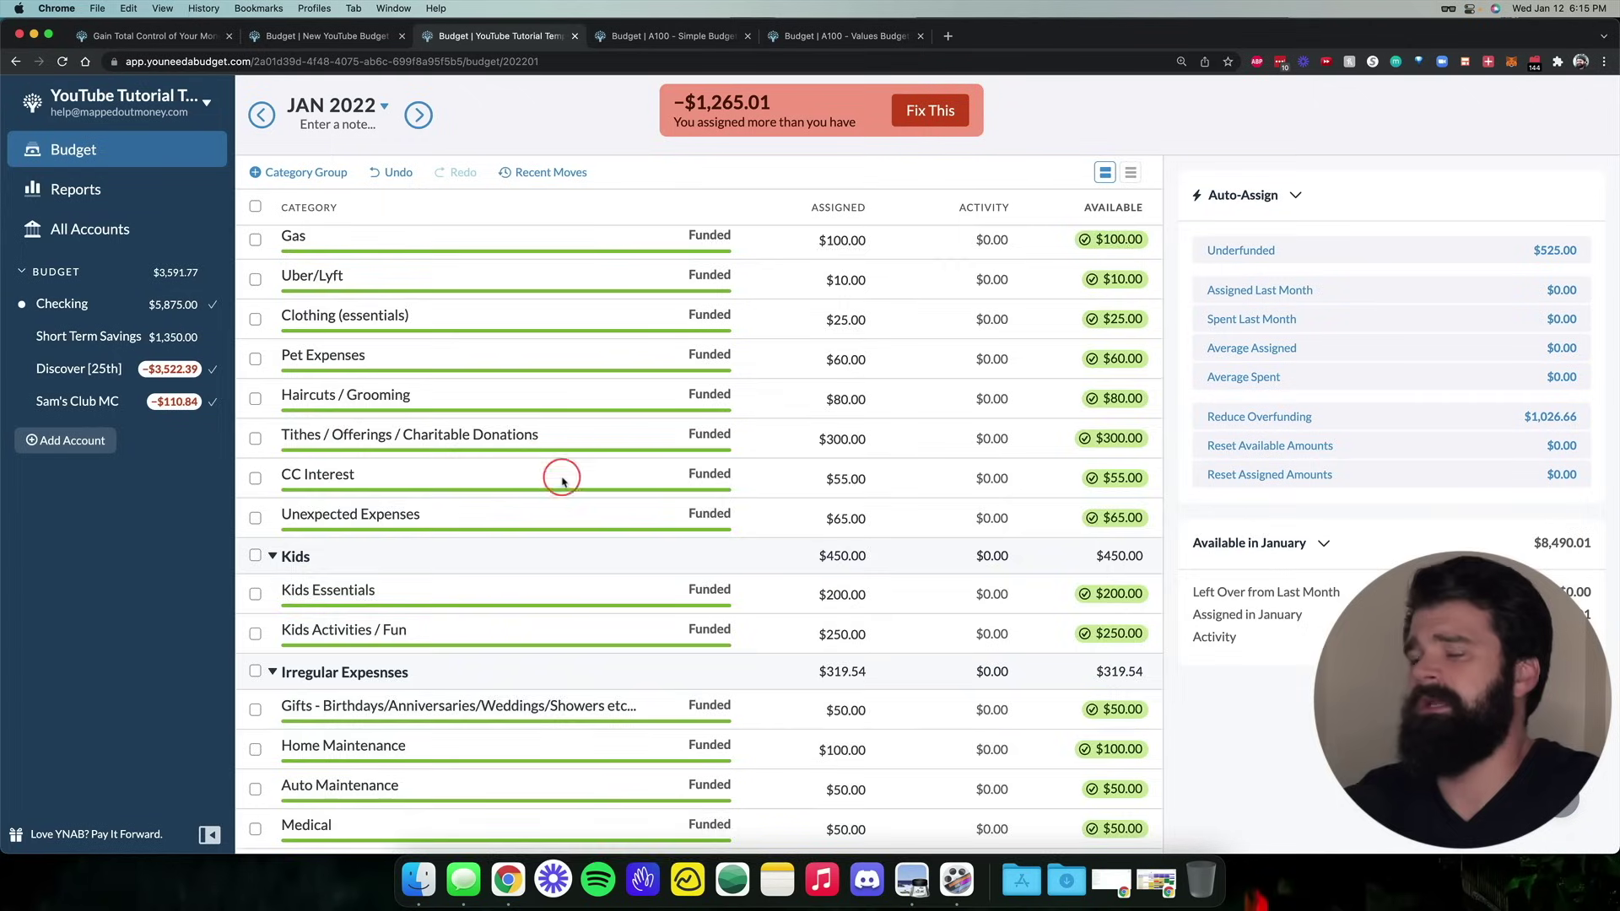
Assign $100,000 to 529 Contribution in Long-Term Savings, correct the amount to $10,000 and deselect the category
scroll(563, 479, down, 7)
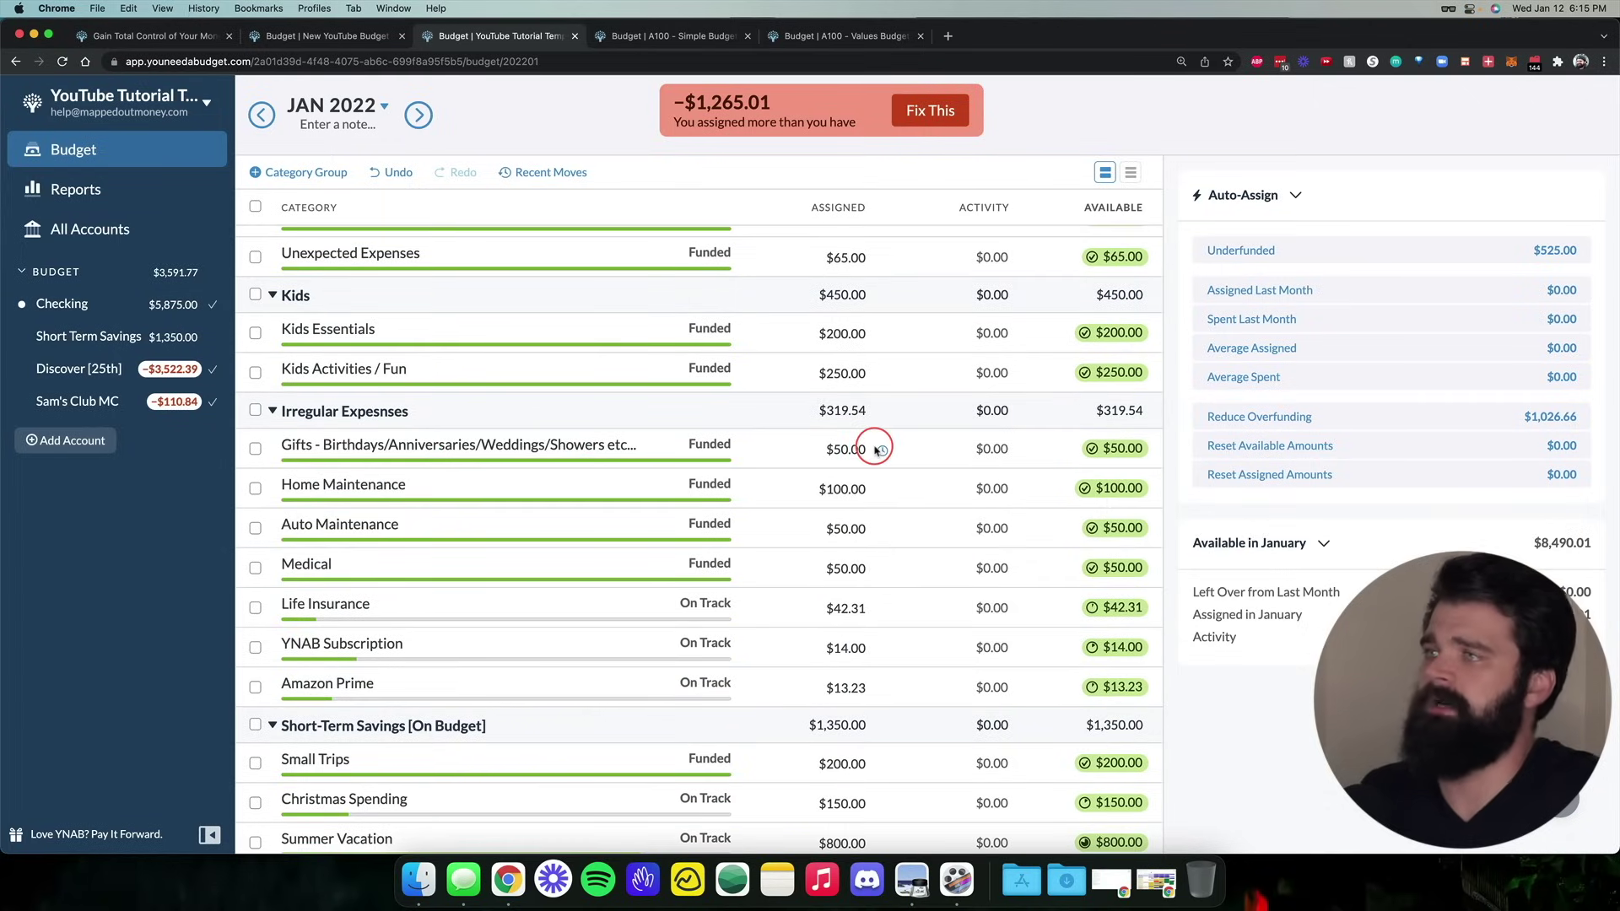
scroll(878, 449, up, 12)
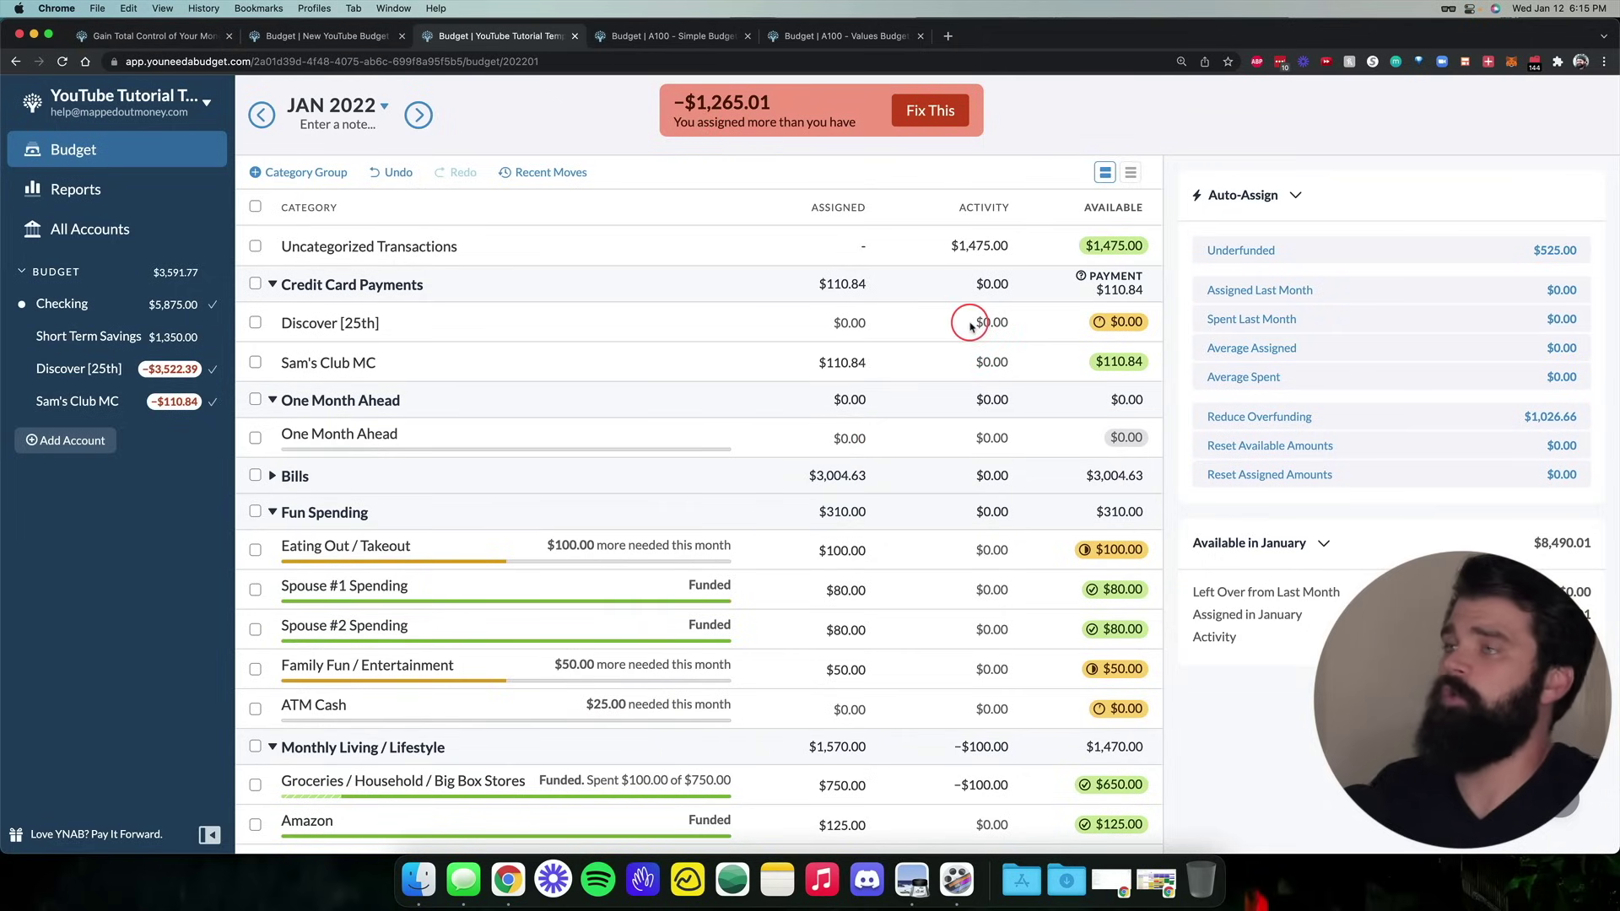
scroll(970, 325, down, 6)
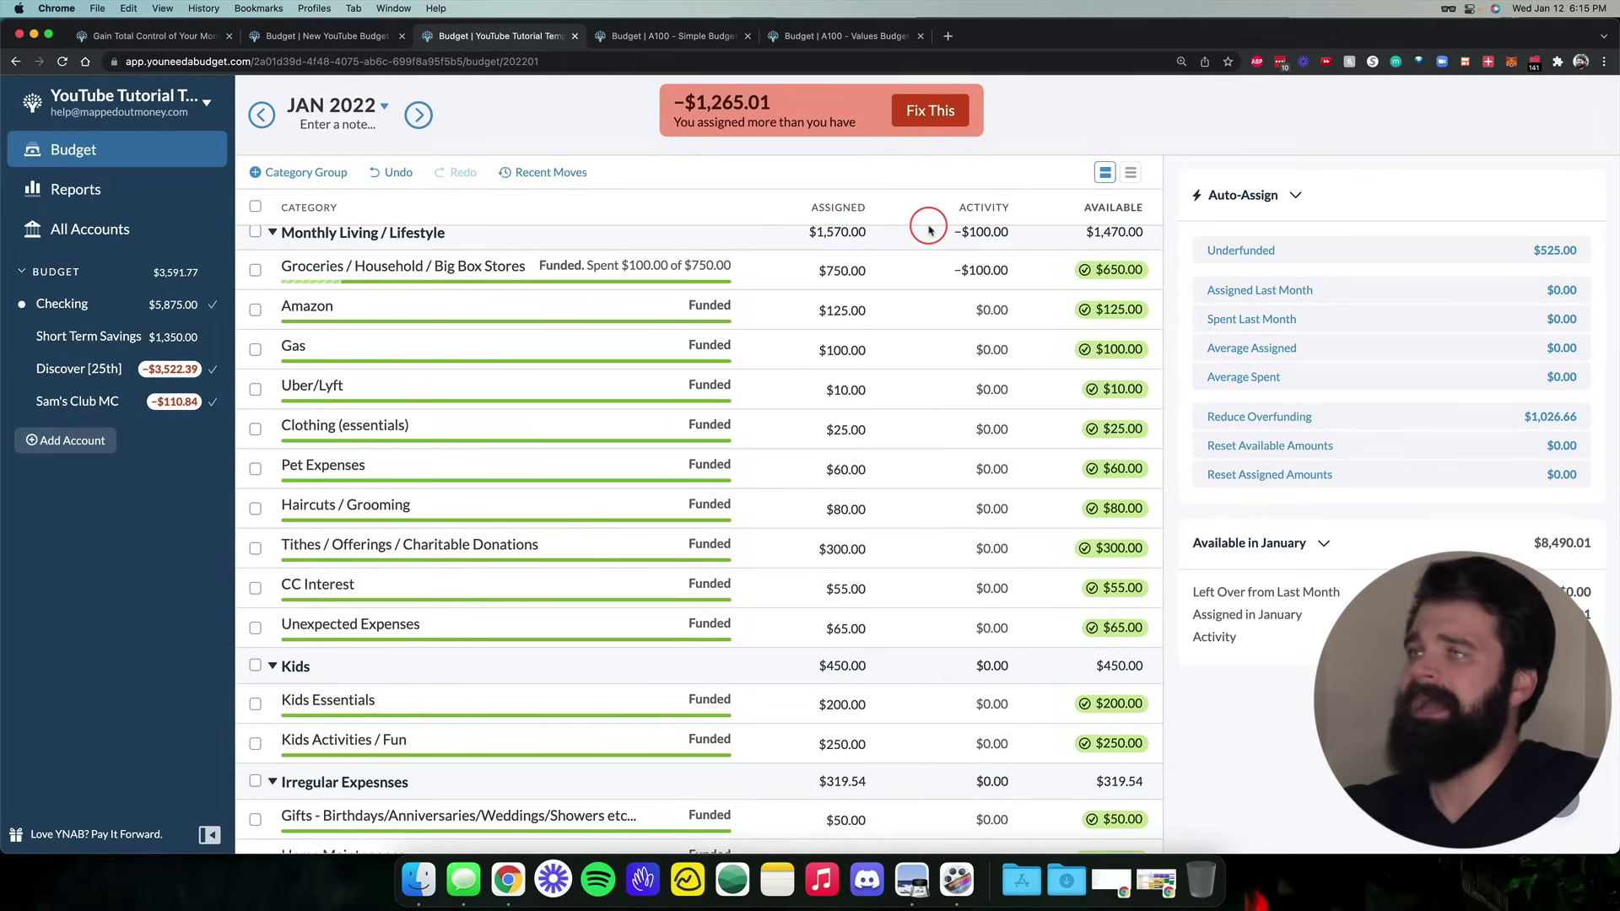
click(839, 272)
scroll(839, 507, down, 10)
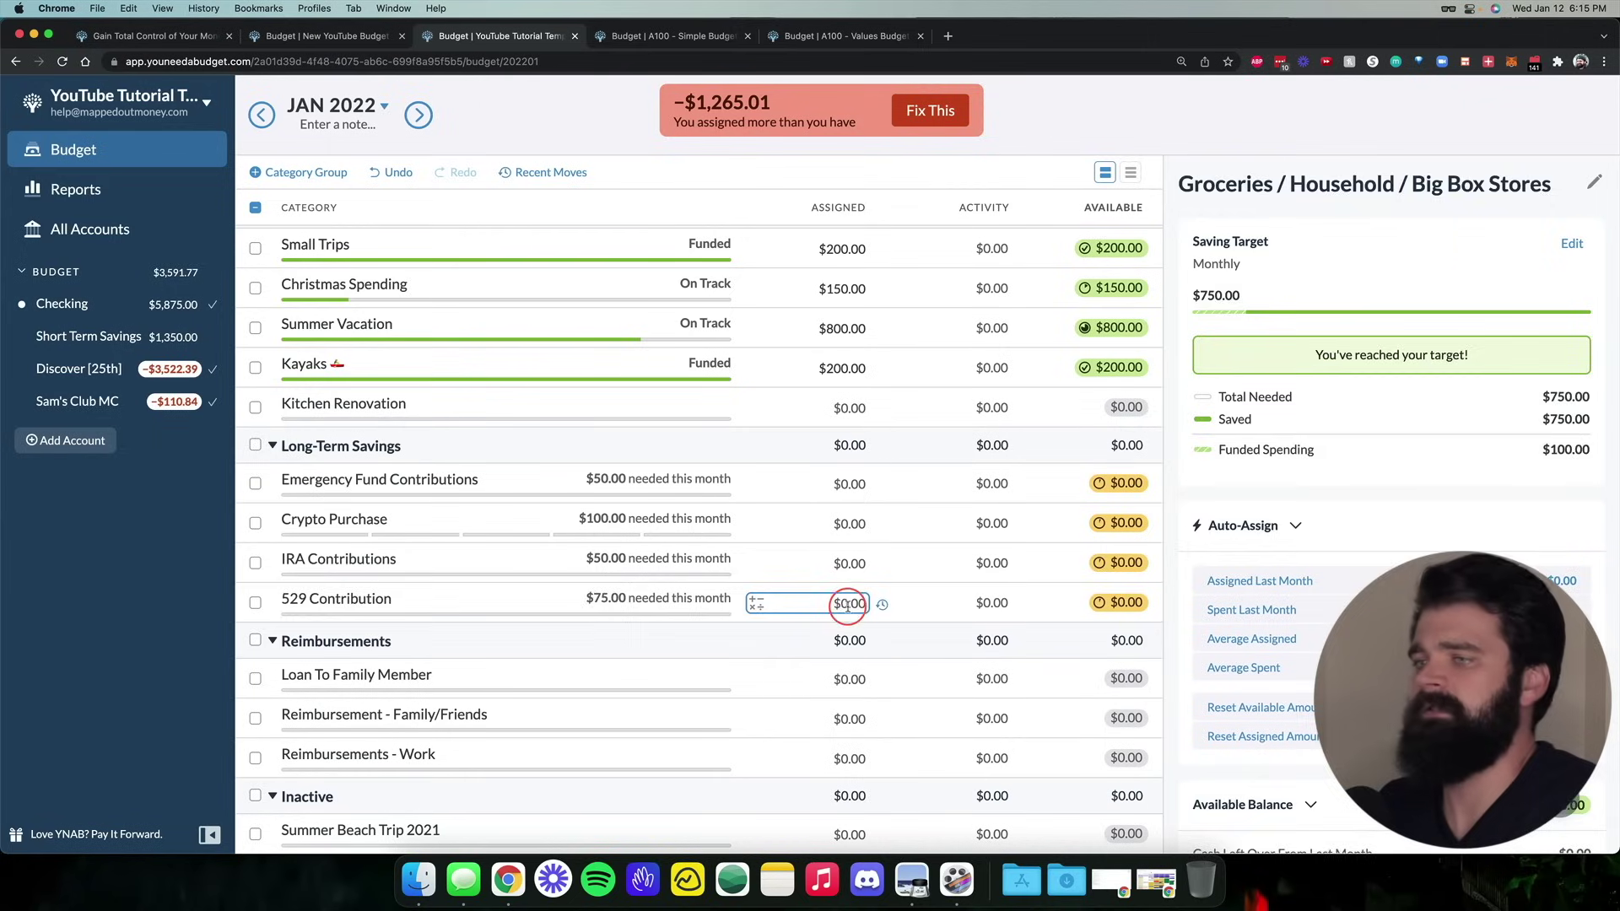
click(839, 601)
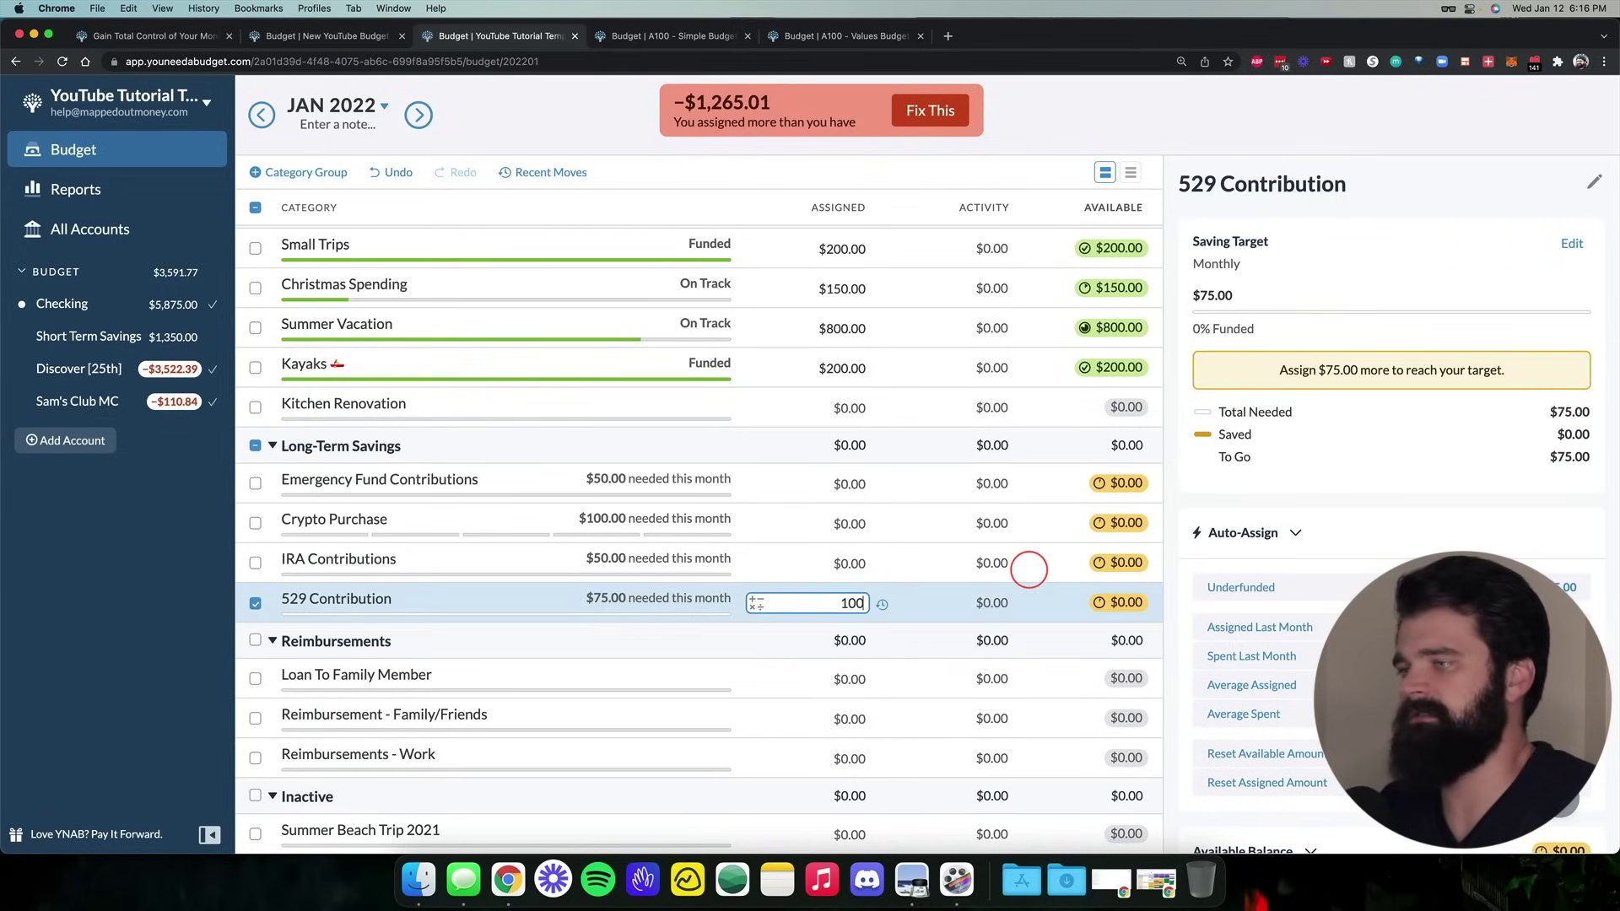
key(Return)
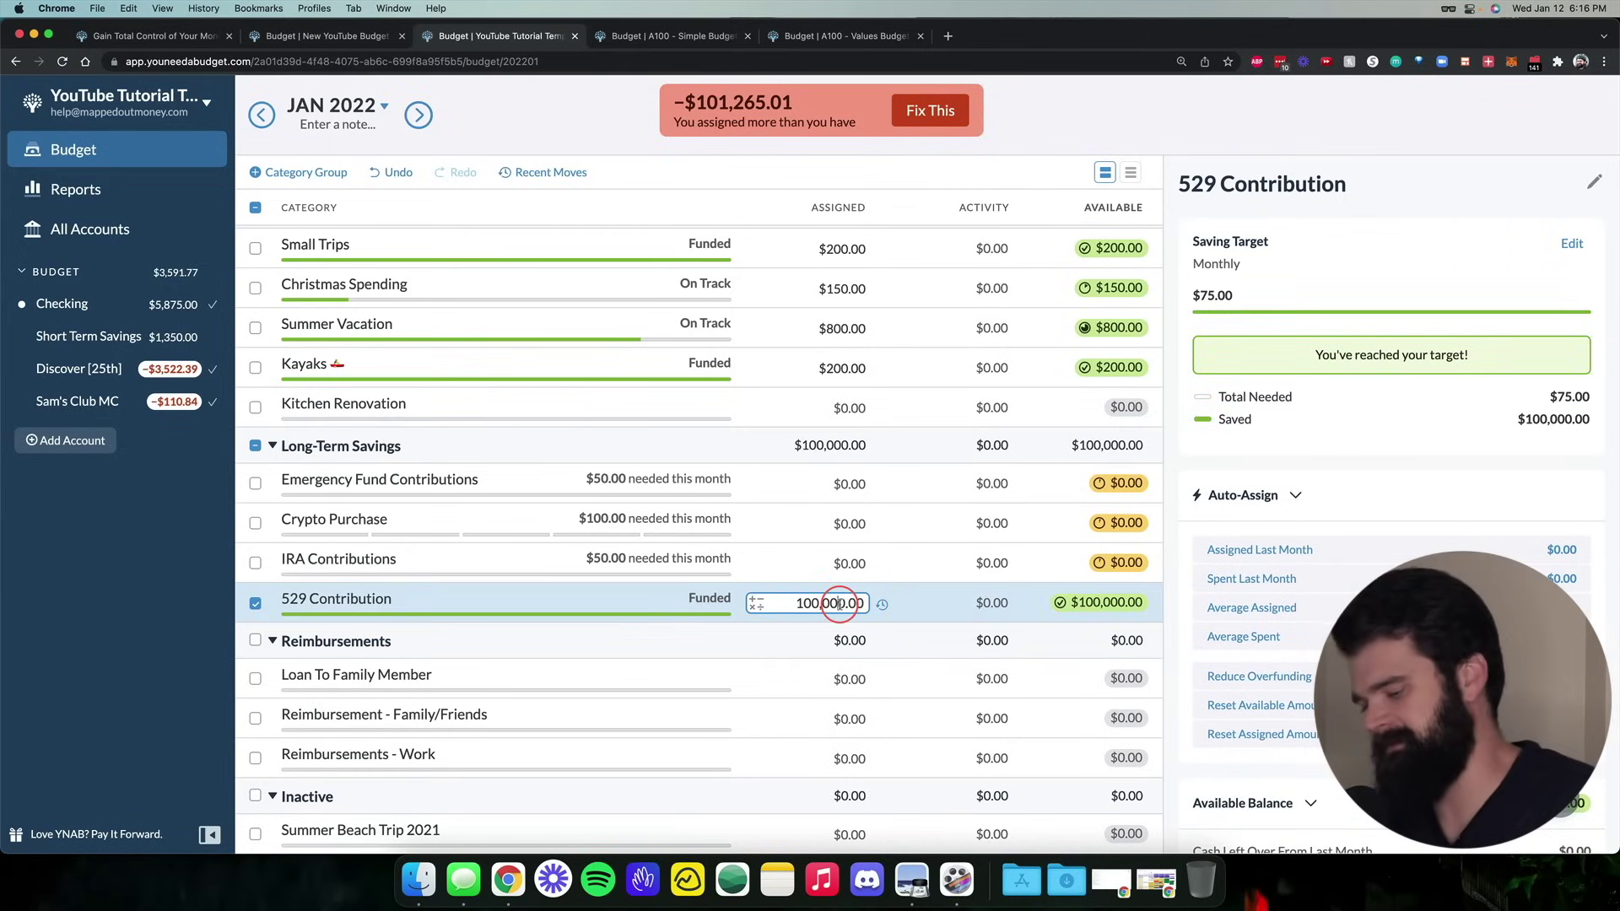
click(255, 602)
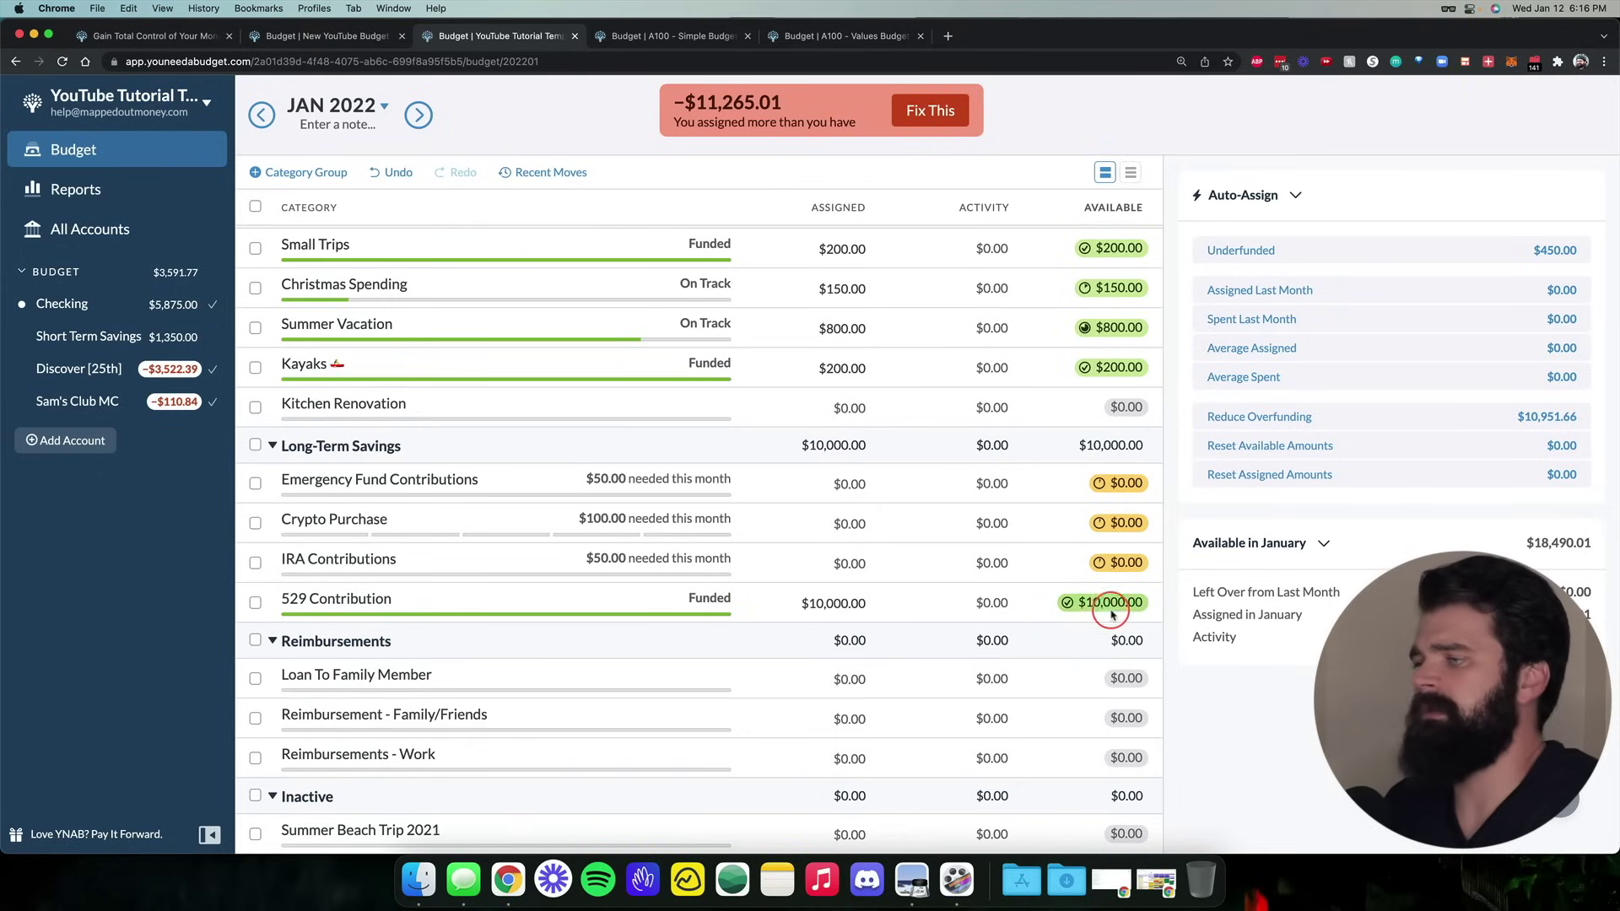
Assign $10,000 to Kitchen Renovation in the Short-Term Savings [On Budget] group and deselect the category
scroll(1091, 614, up, 2)
scroll(1091, 614, down, 2)
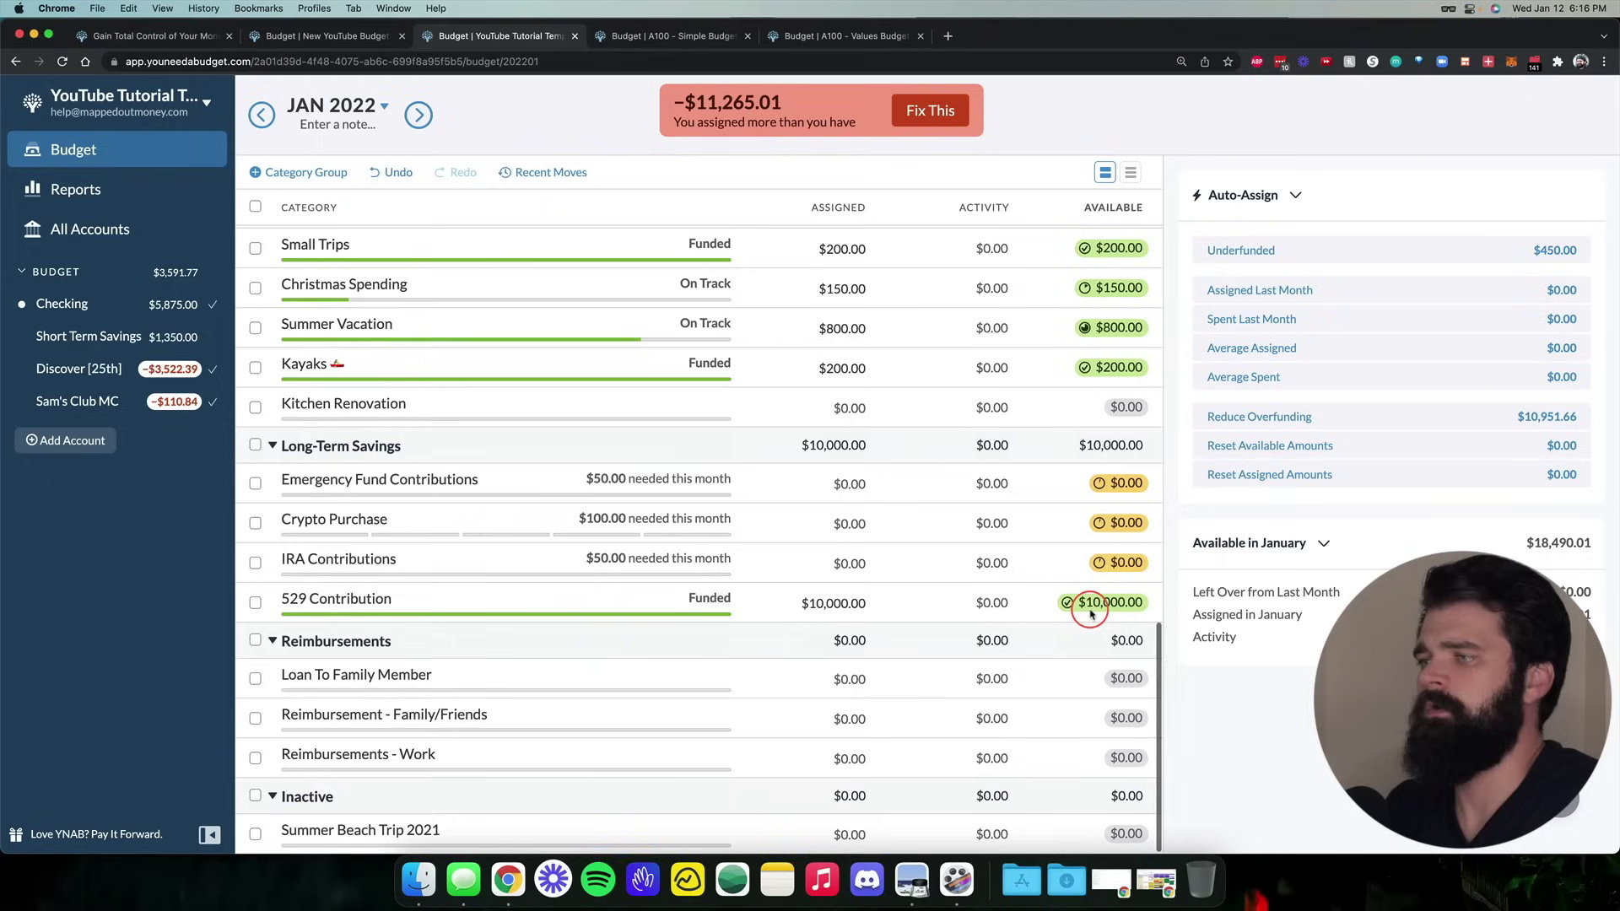
click(919, 489)
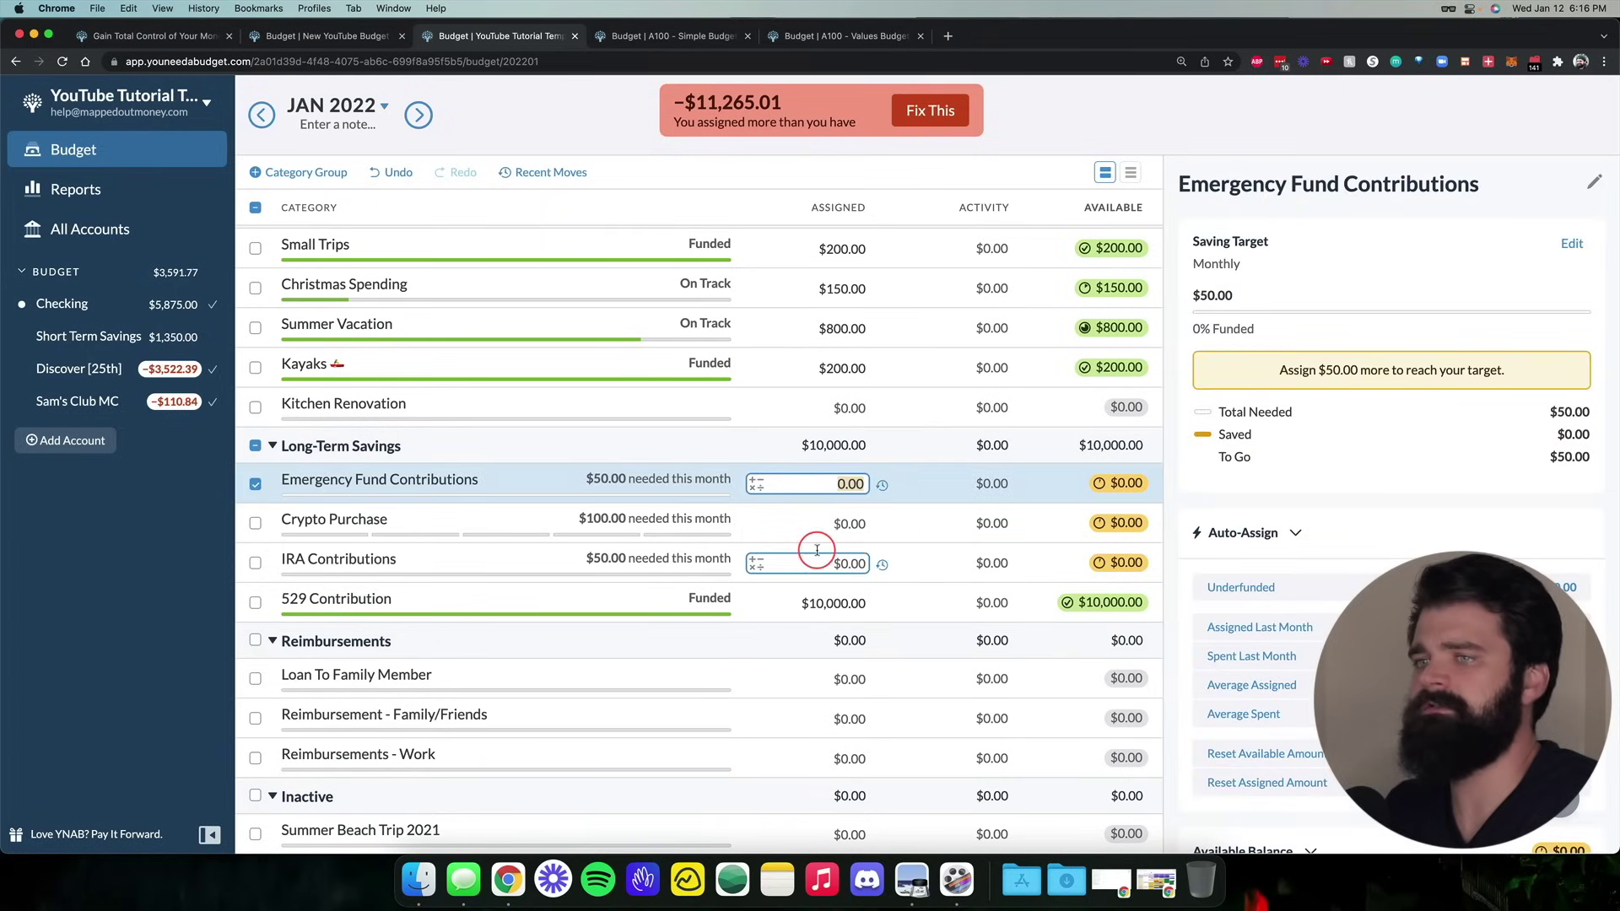
click(931, 406)
text(10000)
key(Return)
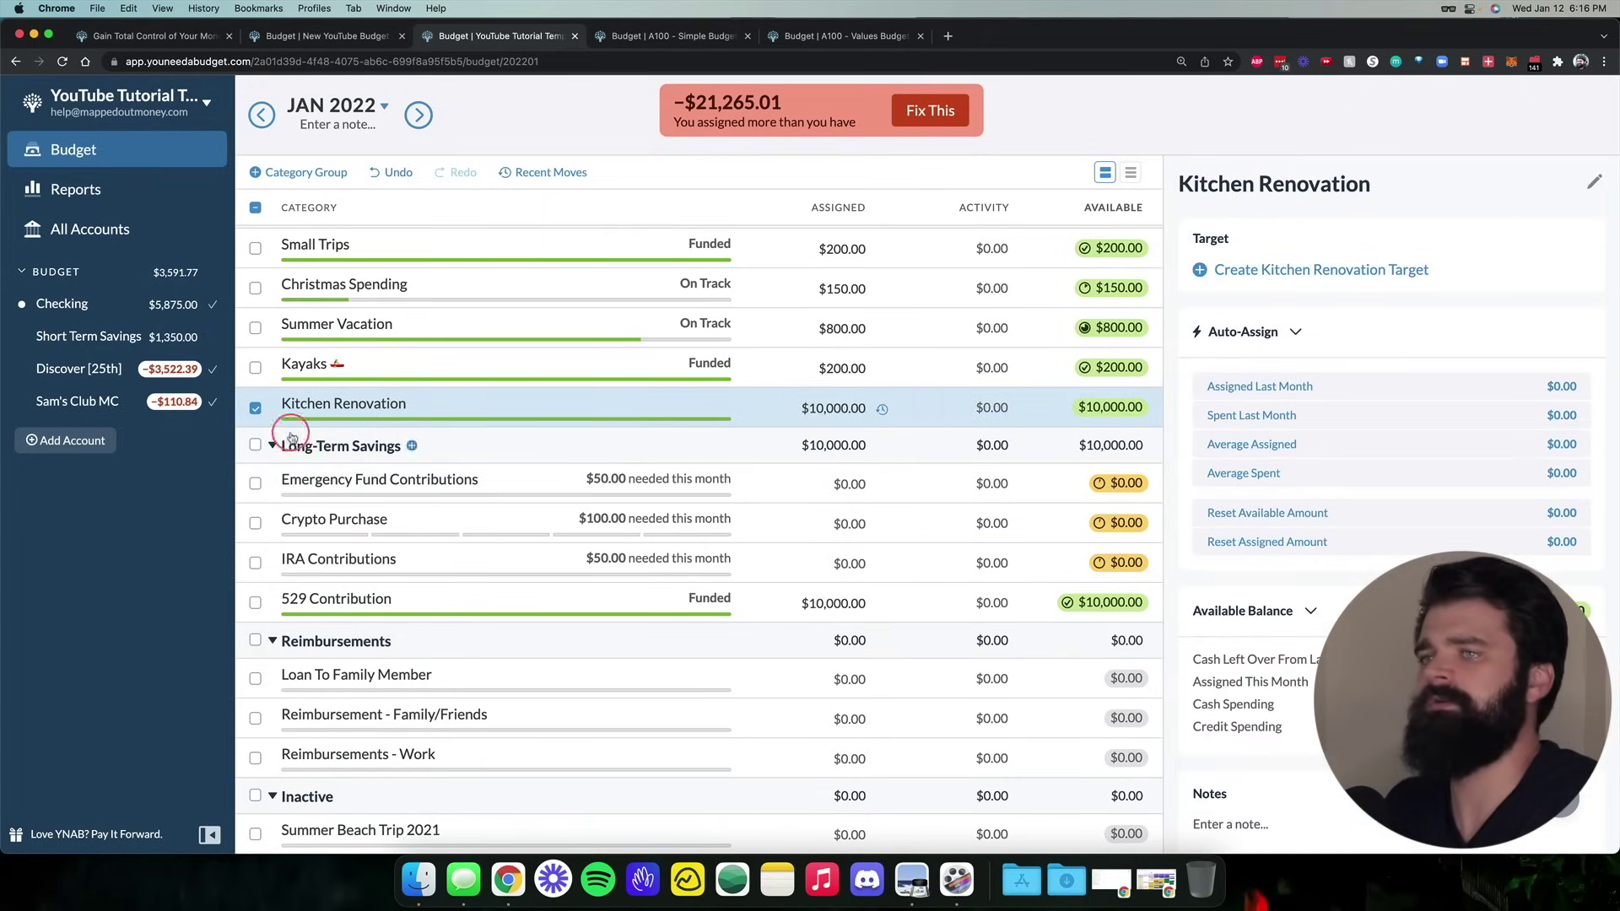
click(255, 407)
Review the category balances, reset the assigned amounts of Kitchen Renovation and 529 Contribution to $0, and clear the selection
scroll(757, 531, up, 2)
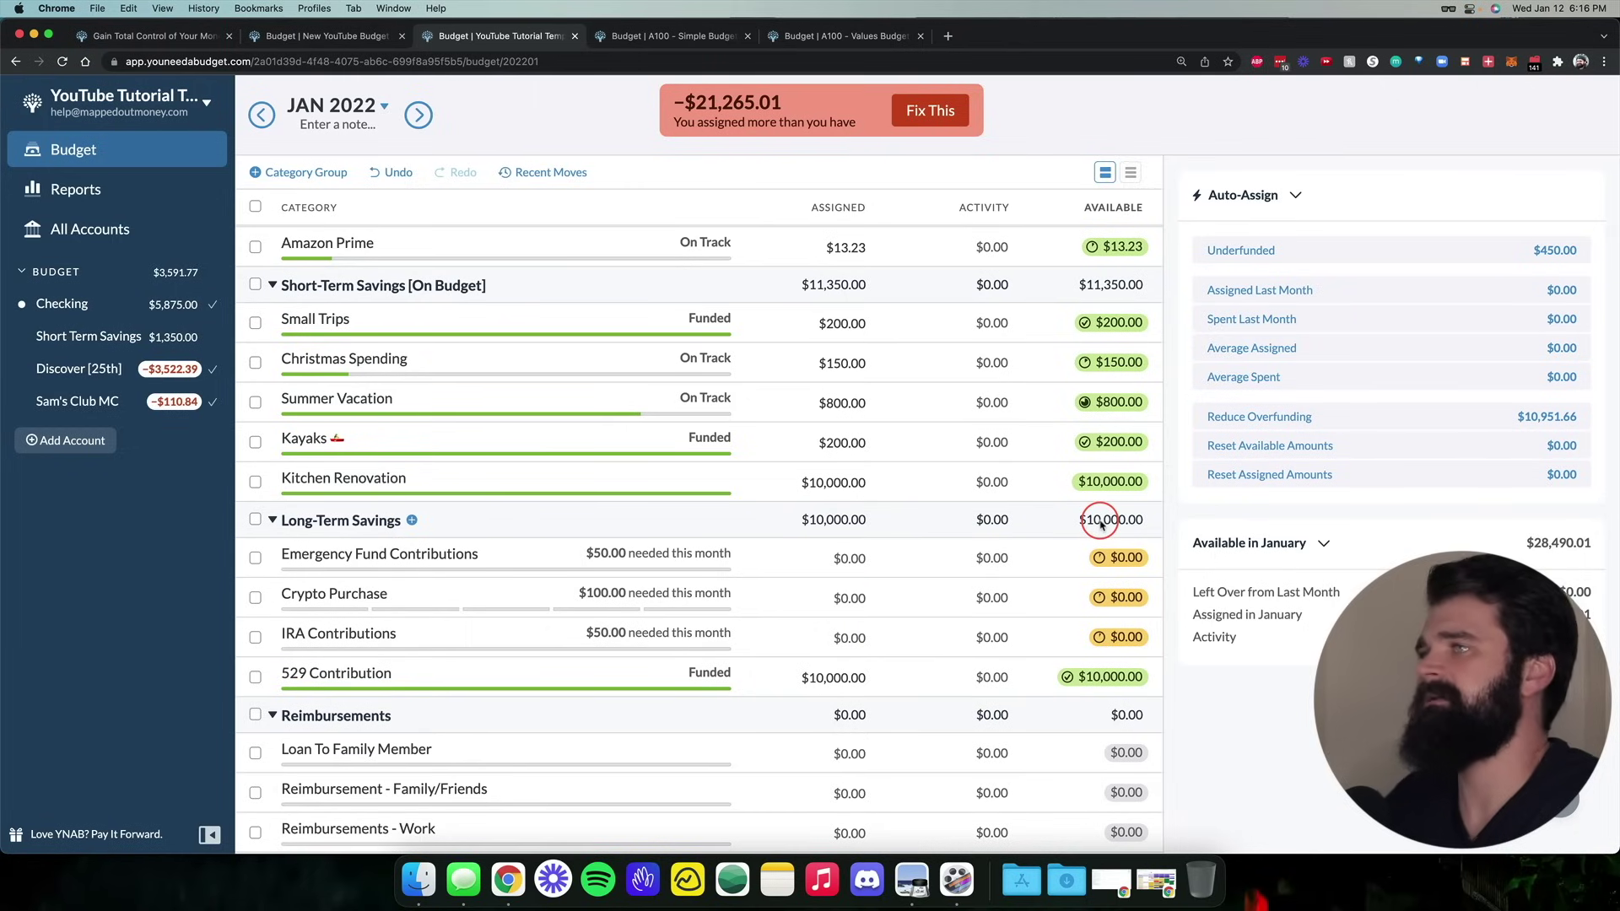
scroll(1099, 519, up, 8)
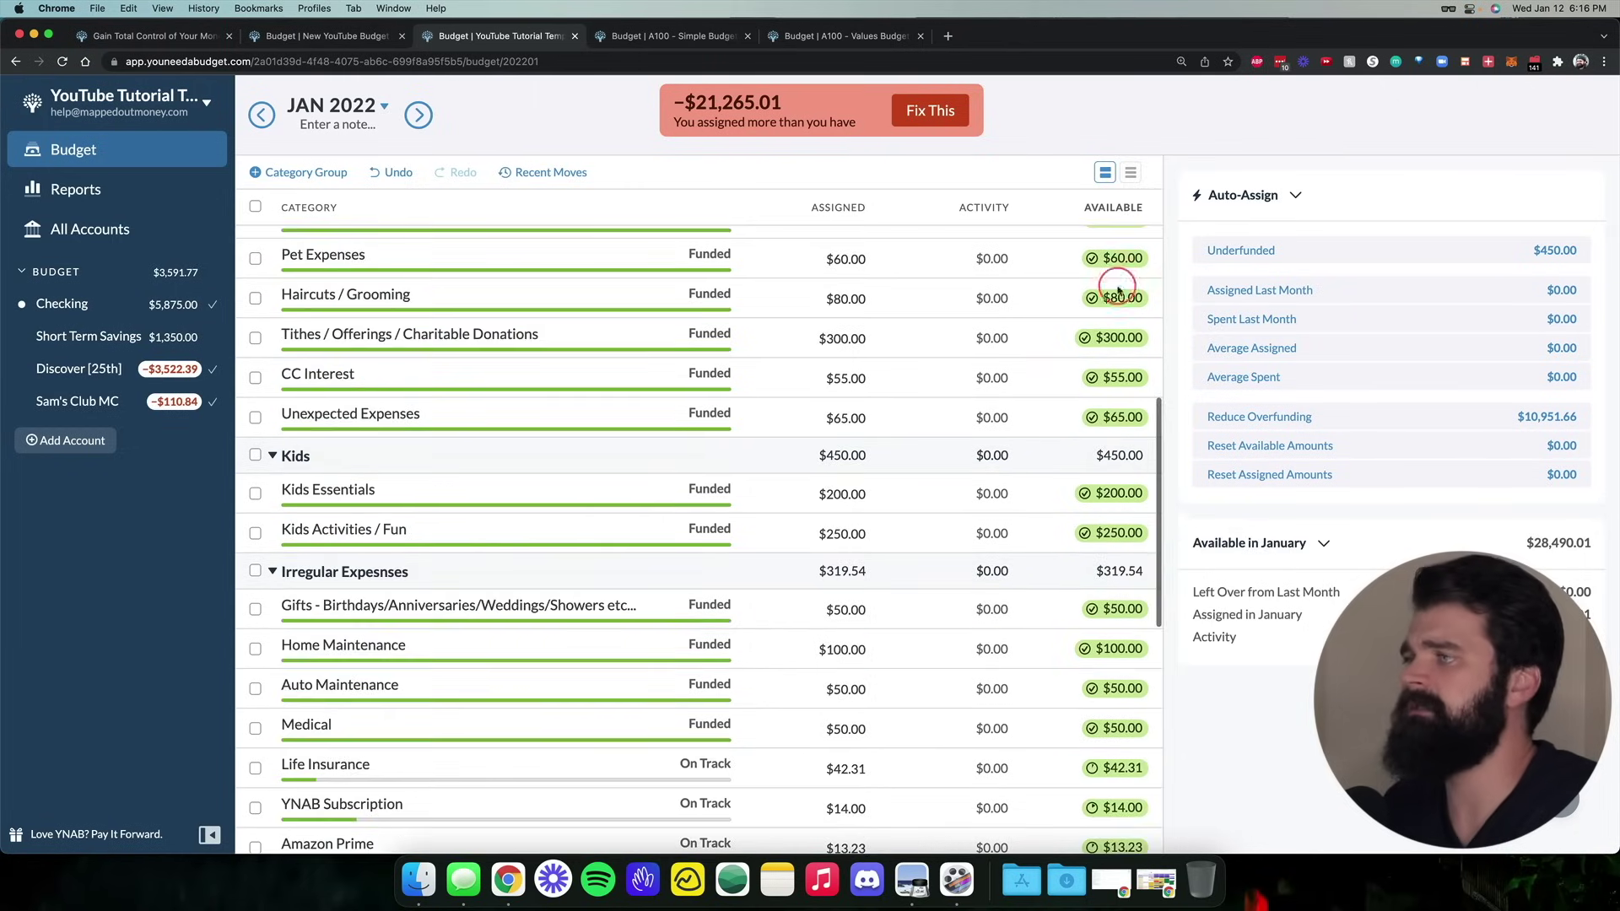
scroll(1108, 434, up, 4)
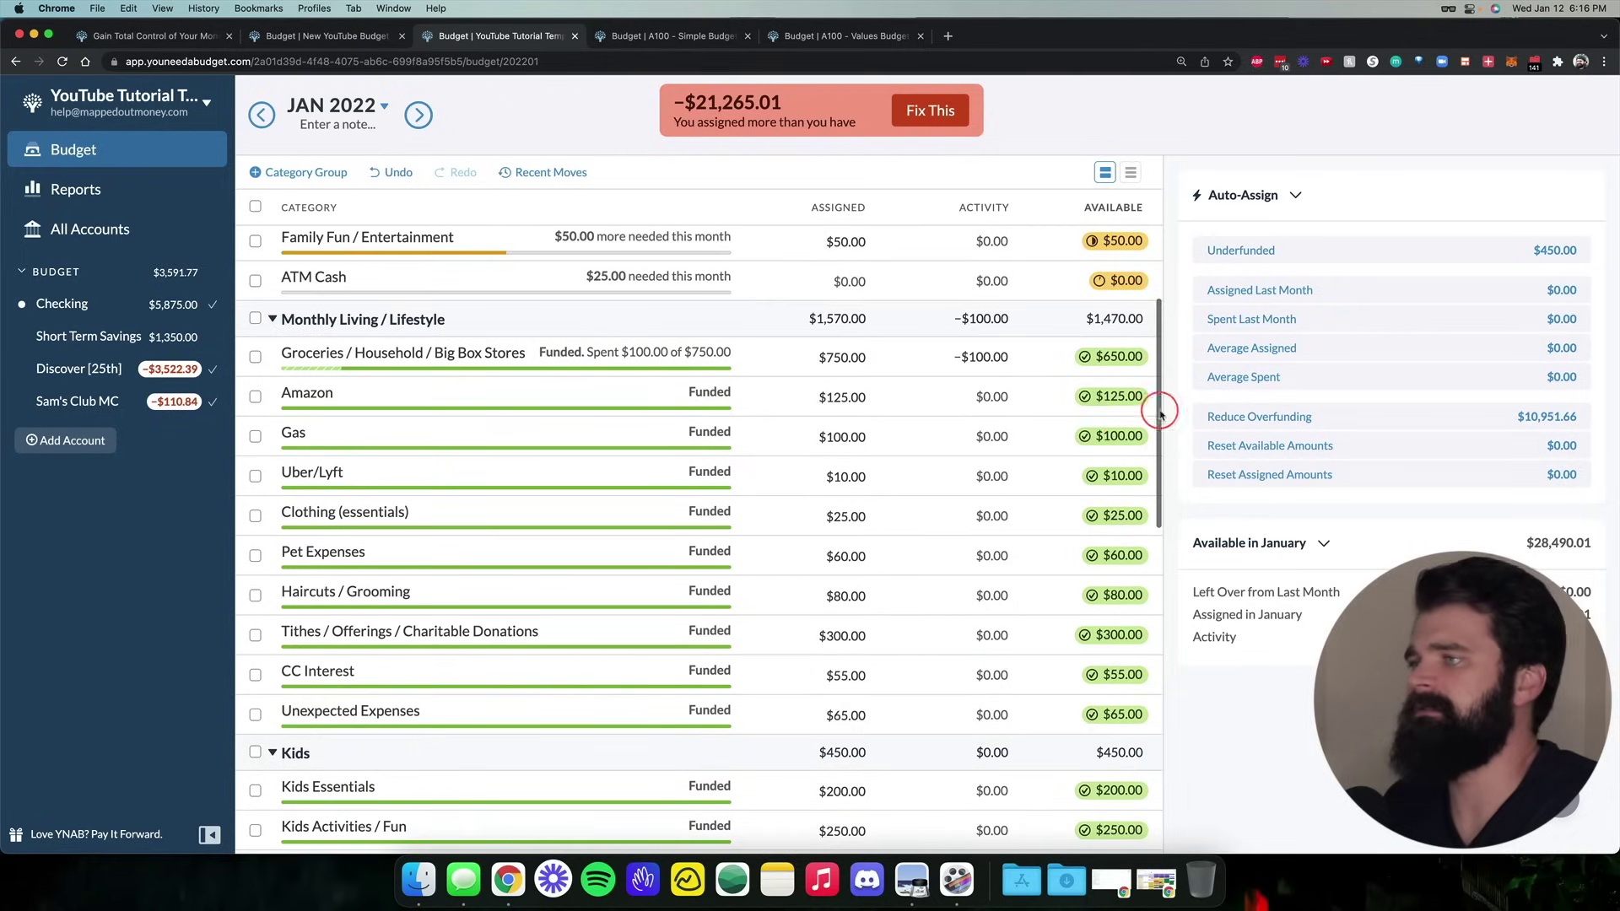
scroll(1118, 441, up, 2)
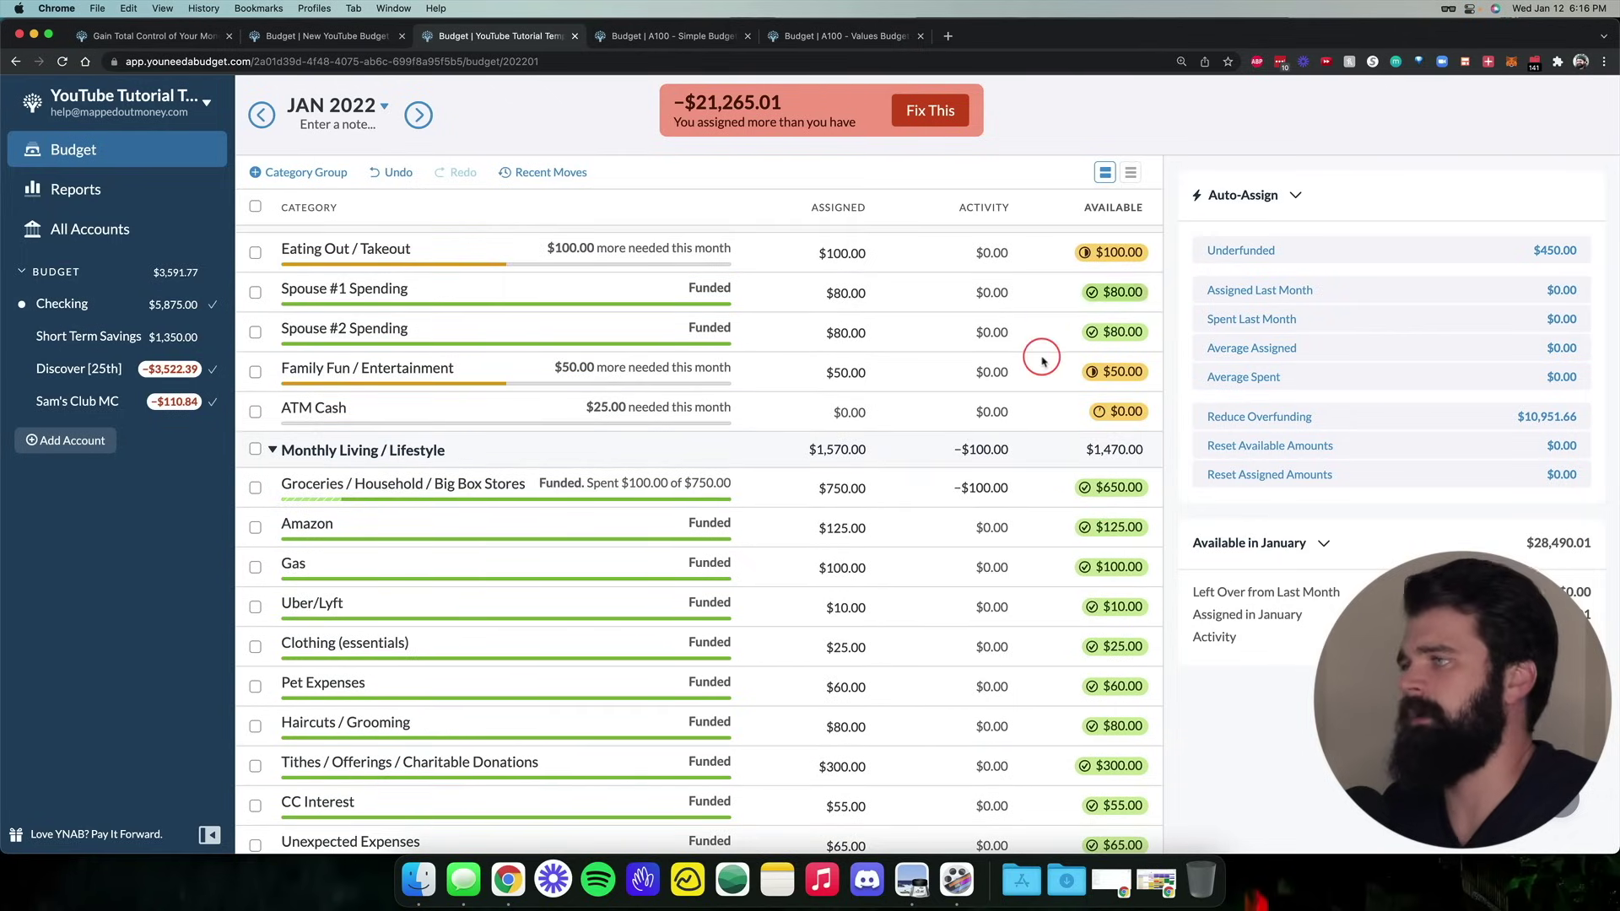
scroll(1086, 321, down, 10)
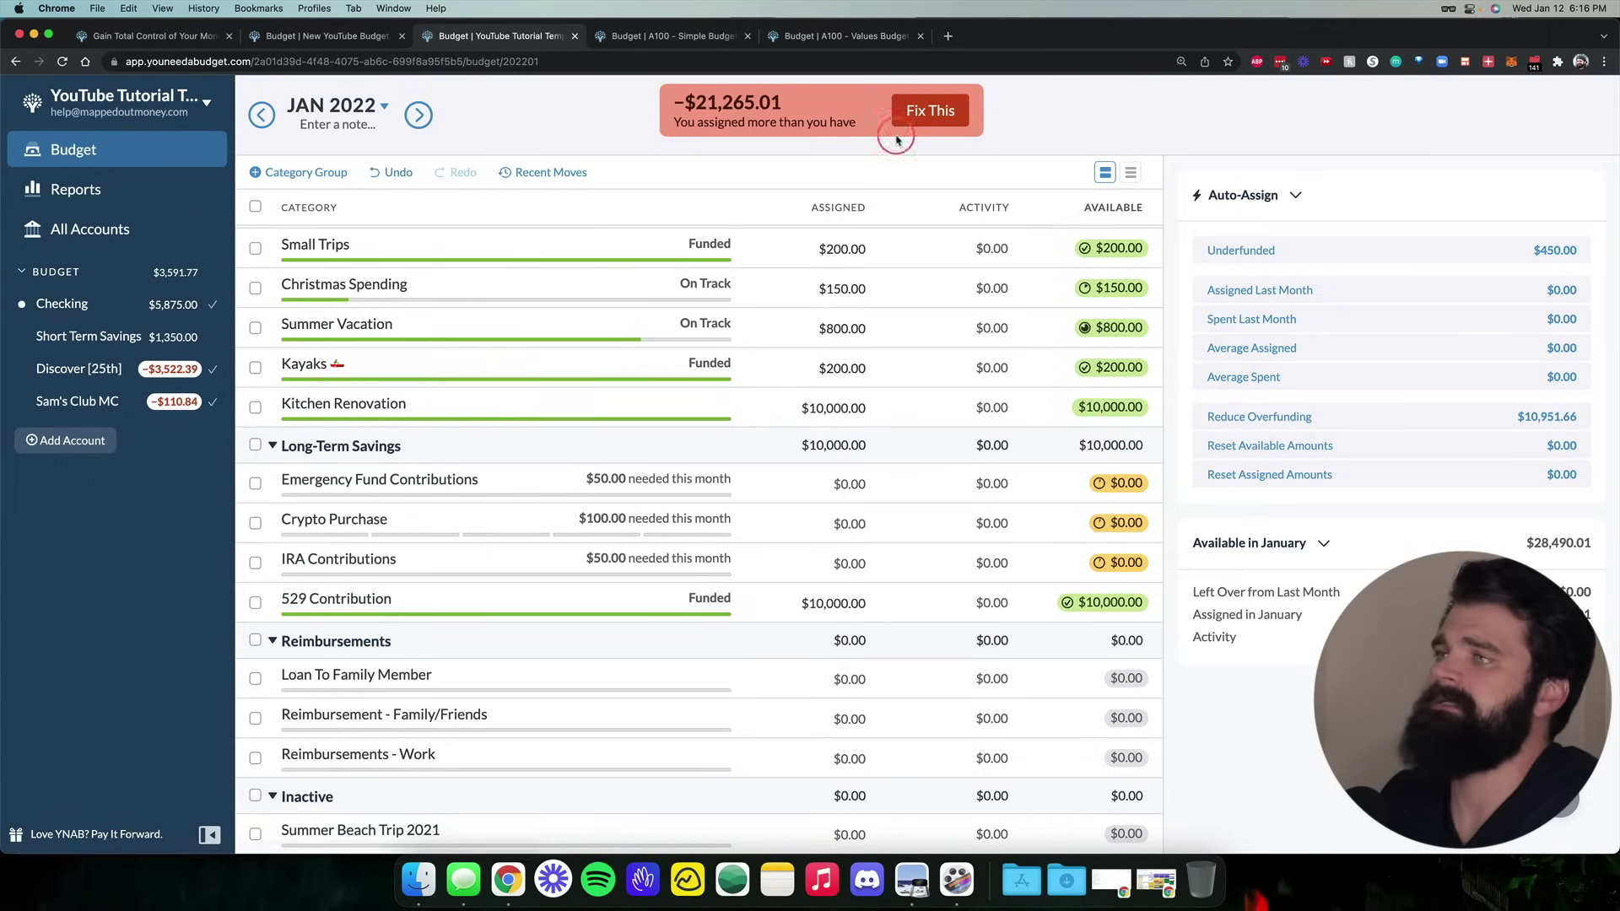
click(821, 408)
text(0)
key(Return)
click(831, 606)
text(0)
key(Return)
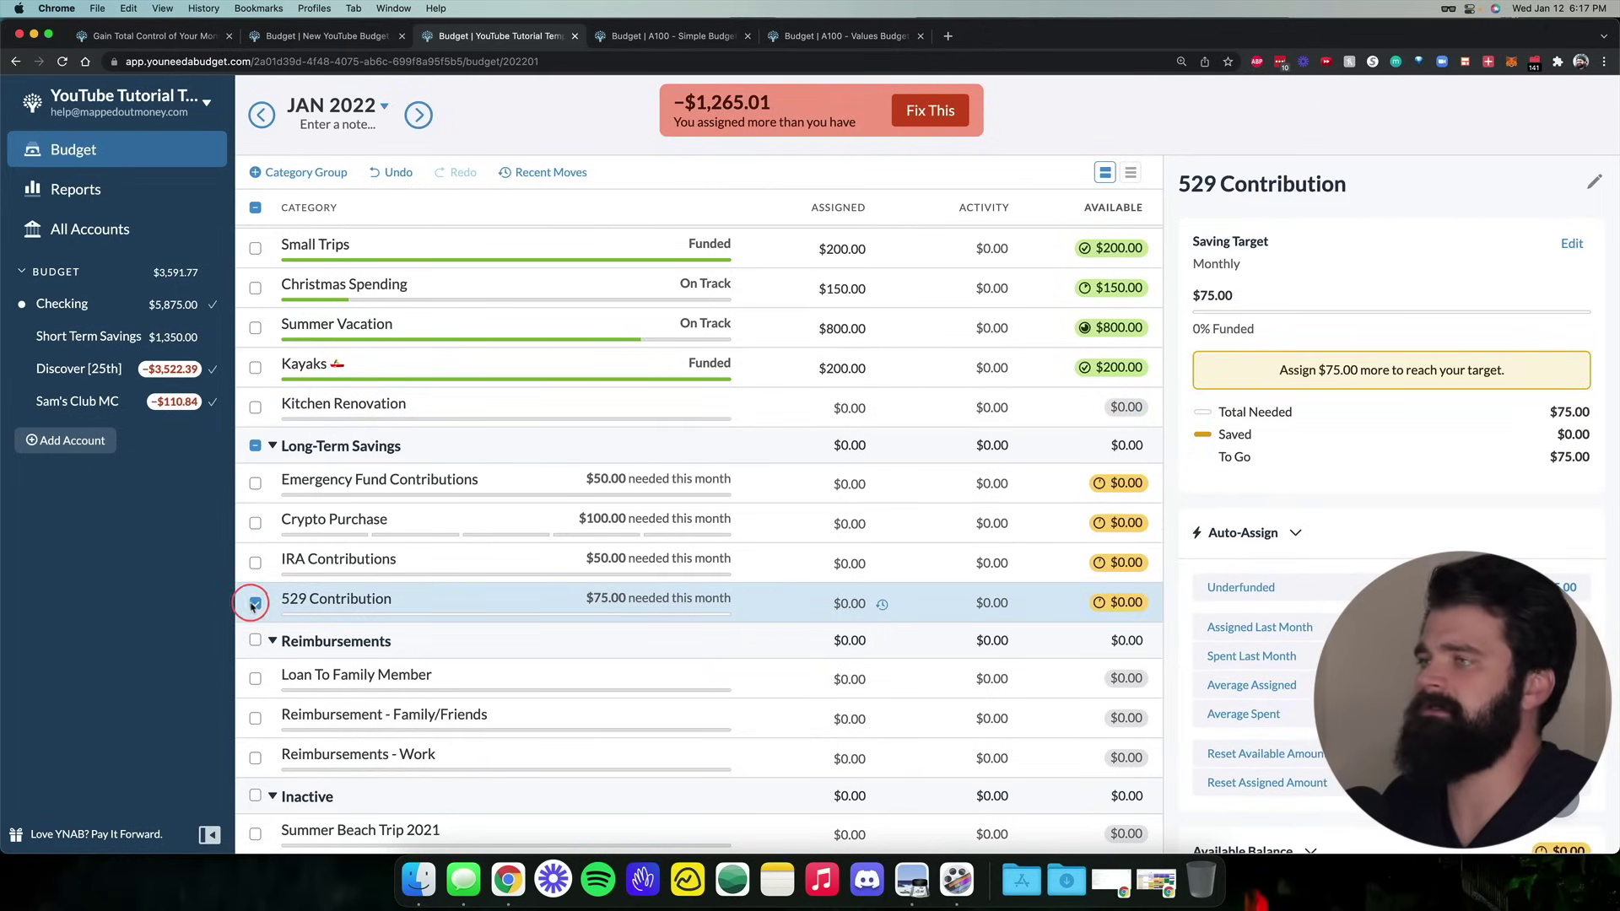
click(255, 604)
Examine the overassigned total and the available amounts in the Fun Spending, Monthly Living / Lifestyle, Kids and irregular expenses groups
scroll(869, 510, up, 1)
scroll(862, 510, up, 3)
scroll(857, 506, up, 8)
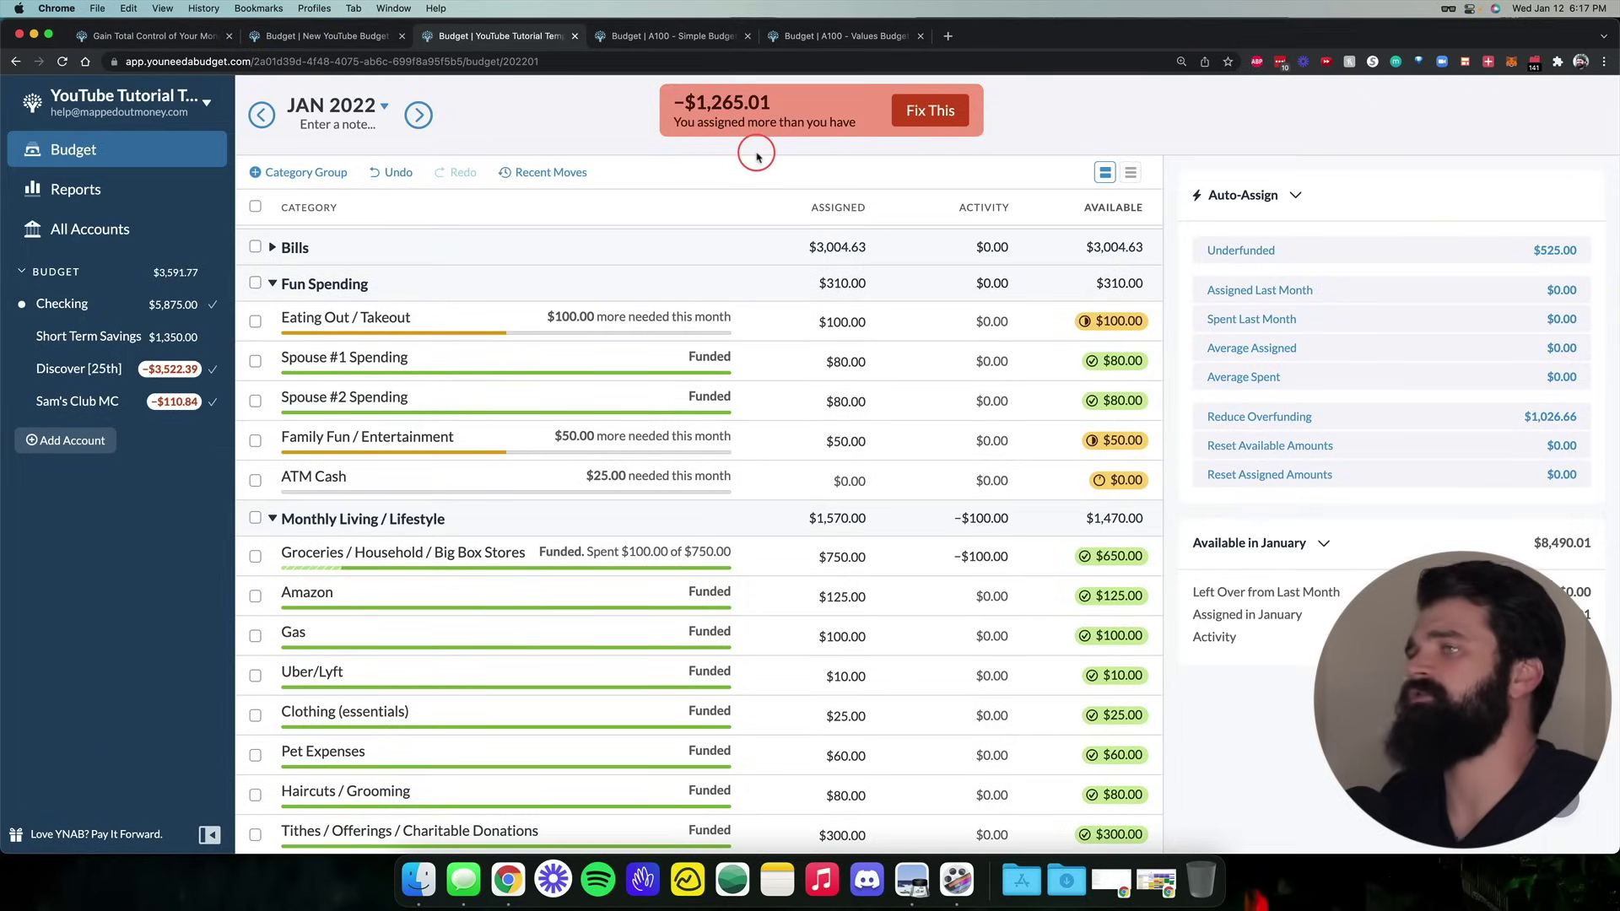
scroll(1122, 354, down, 2)
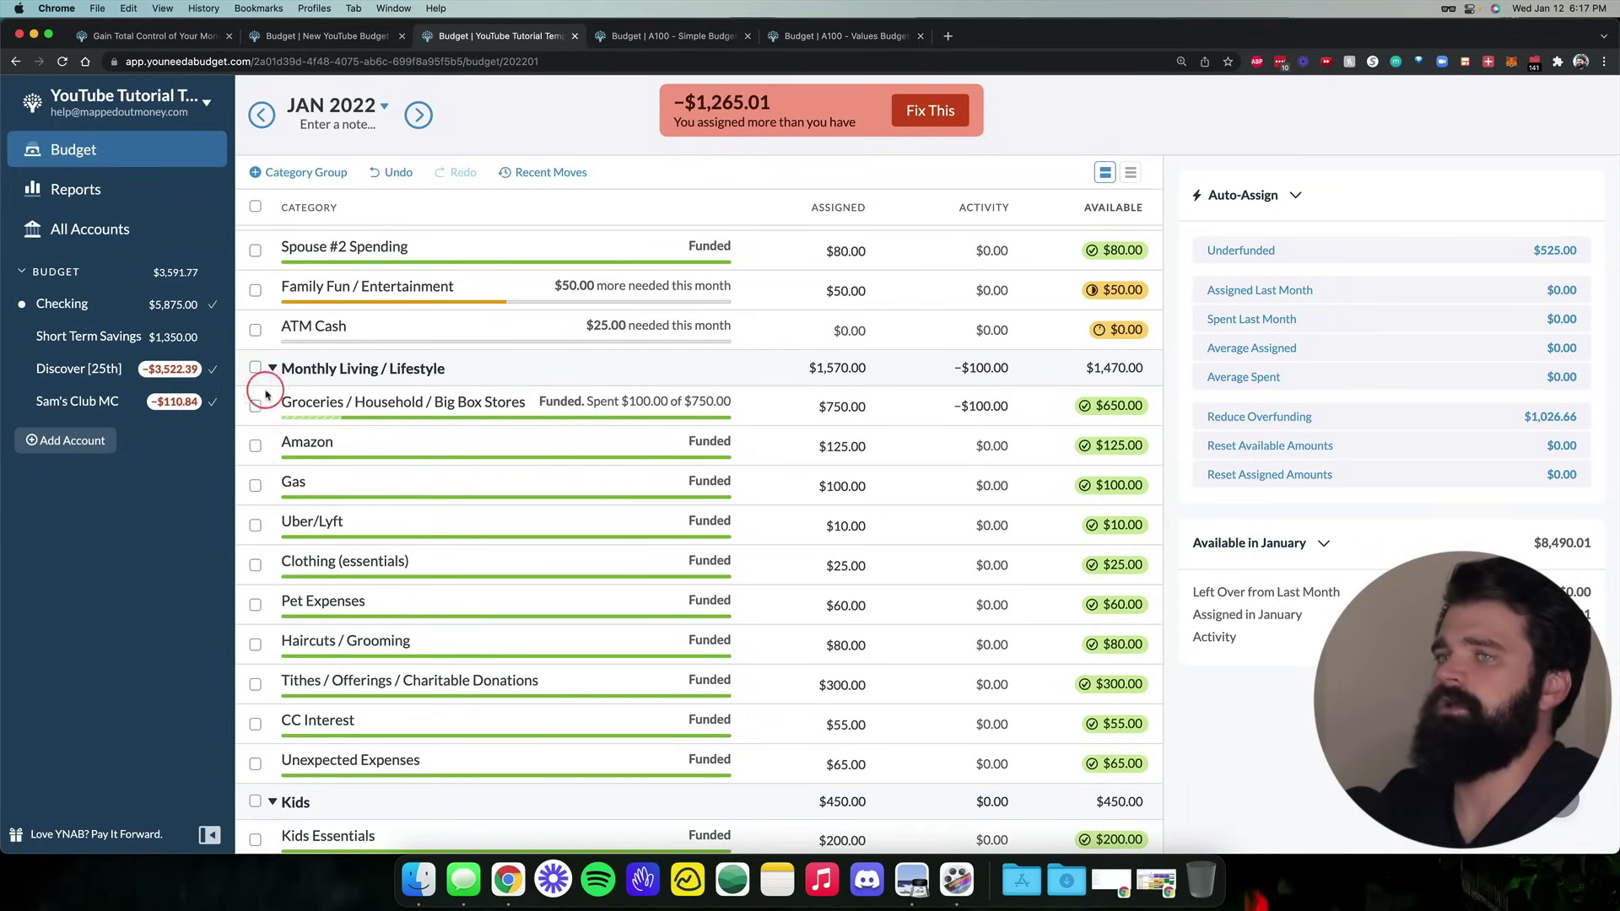
scroll(1030, 517, down, 3)
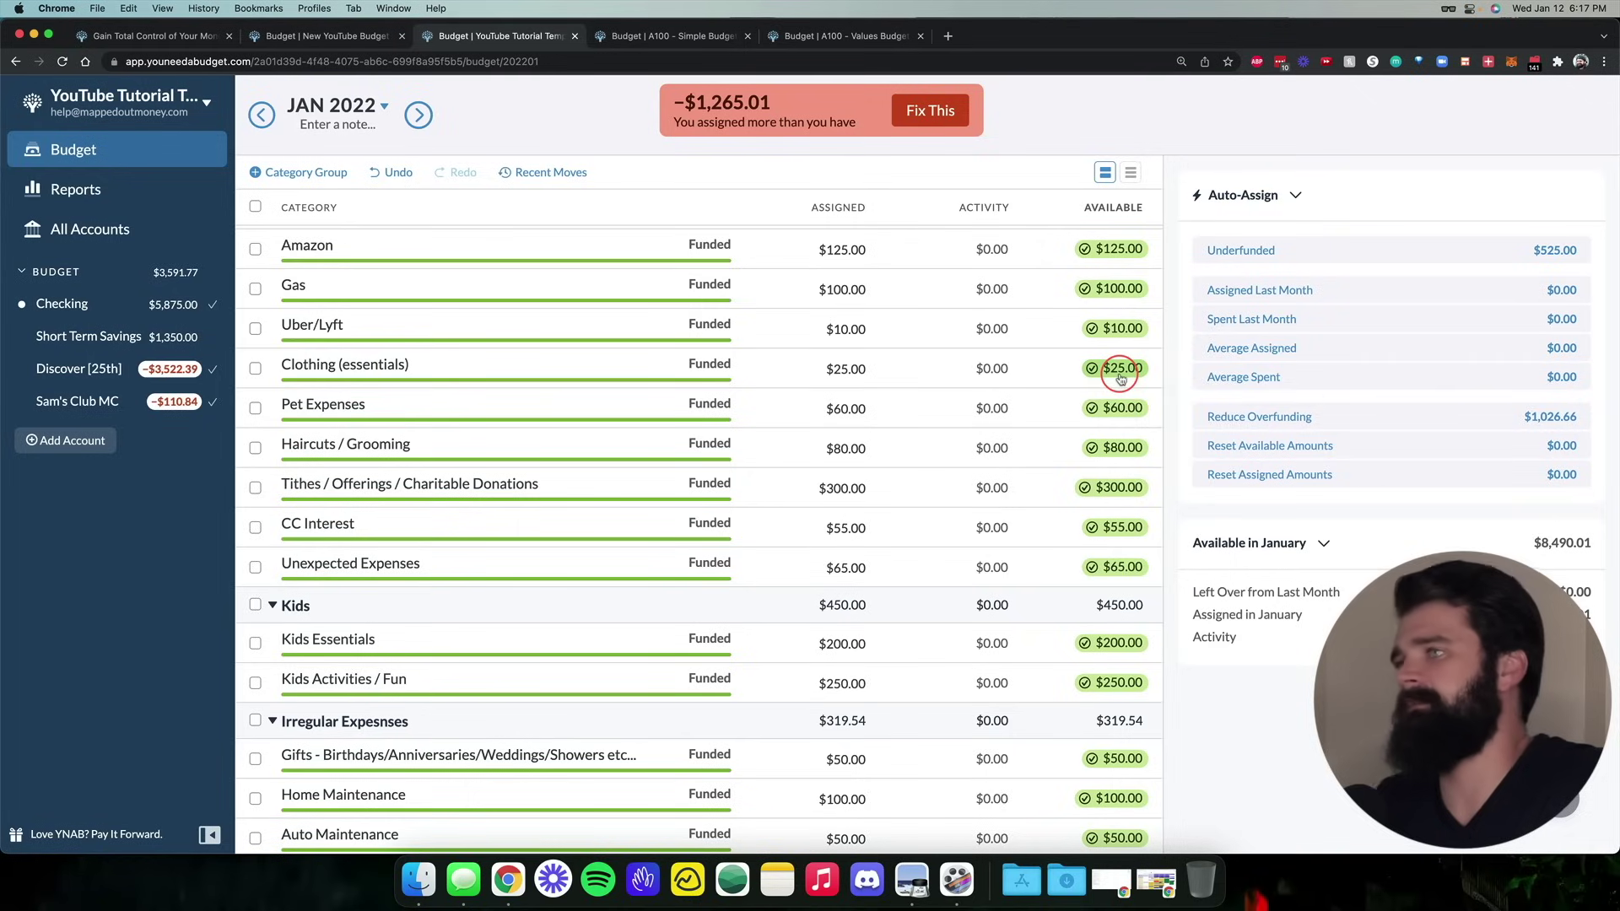
mouse_move(1121, 378)
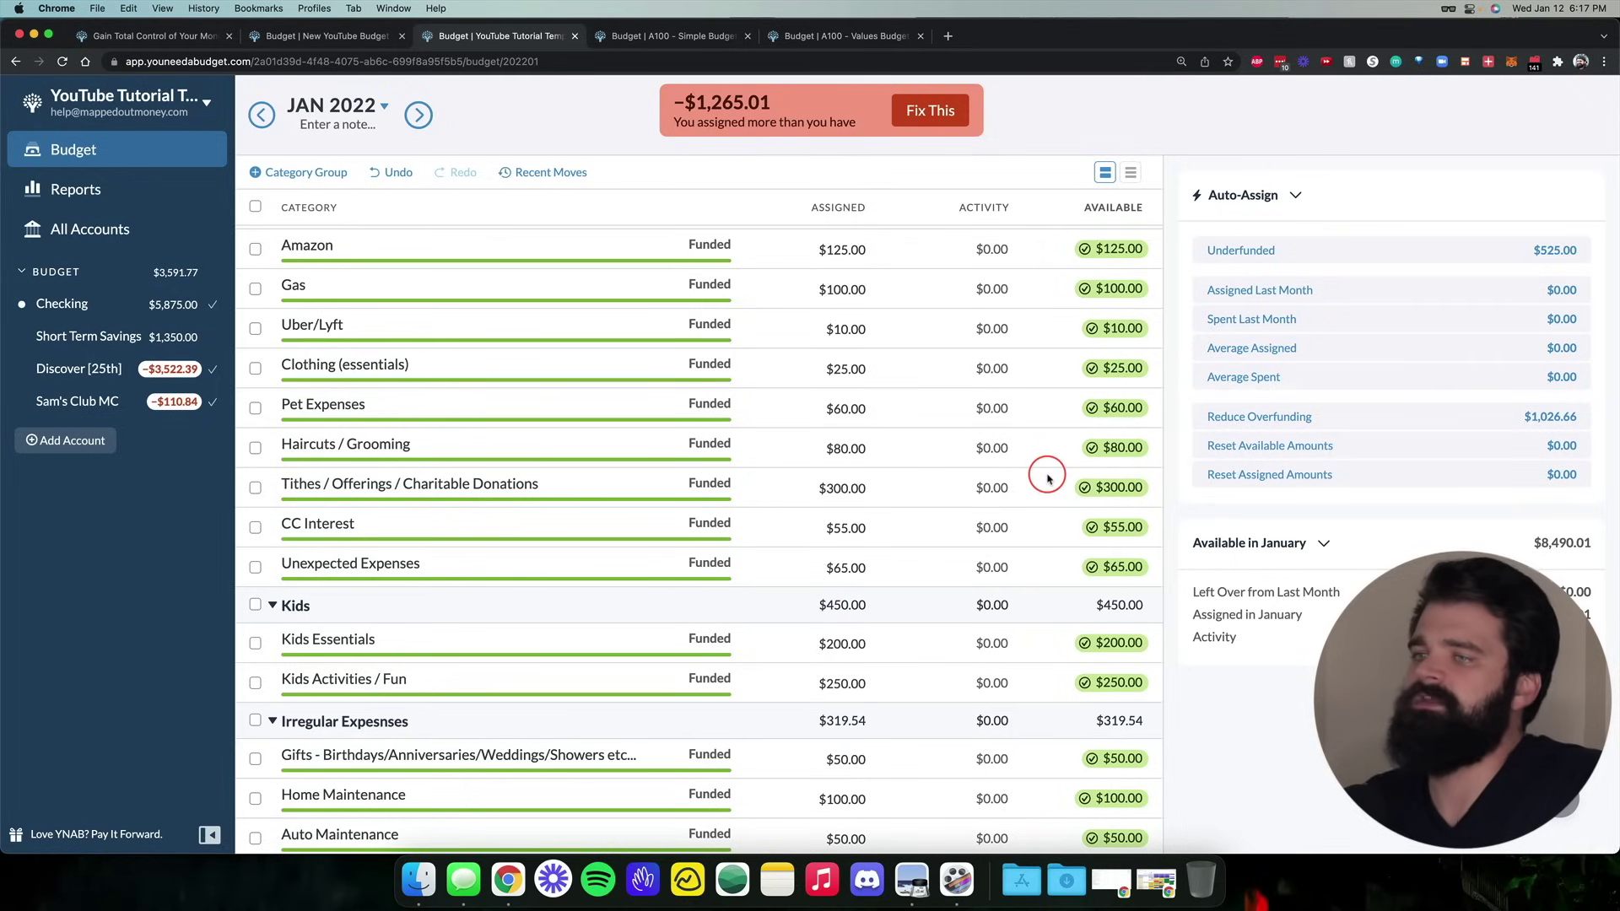
Undo the extra category assignments until the Ready to Assign balance is back at $0.00
scroll(630, 301, up, 1)
click(396, 173)
click(396, 173)
click(396, 173)
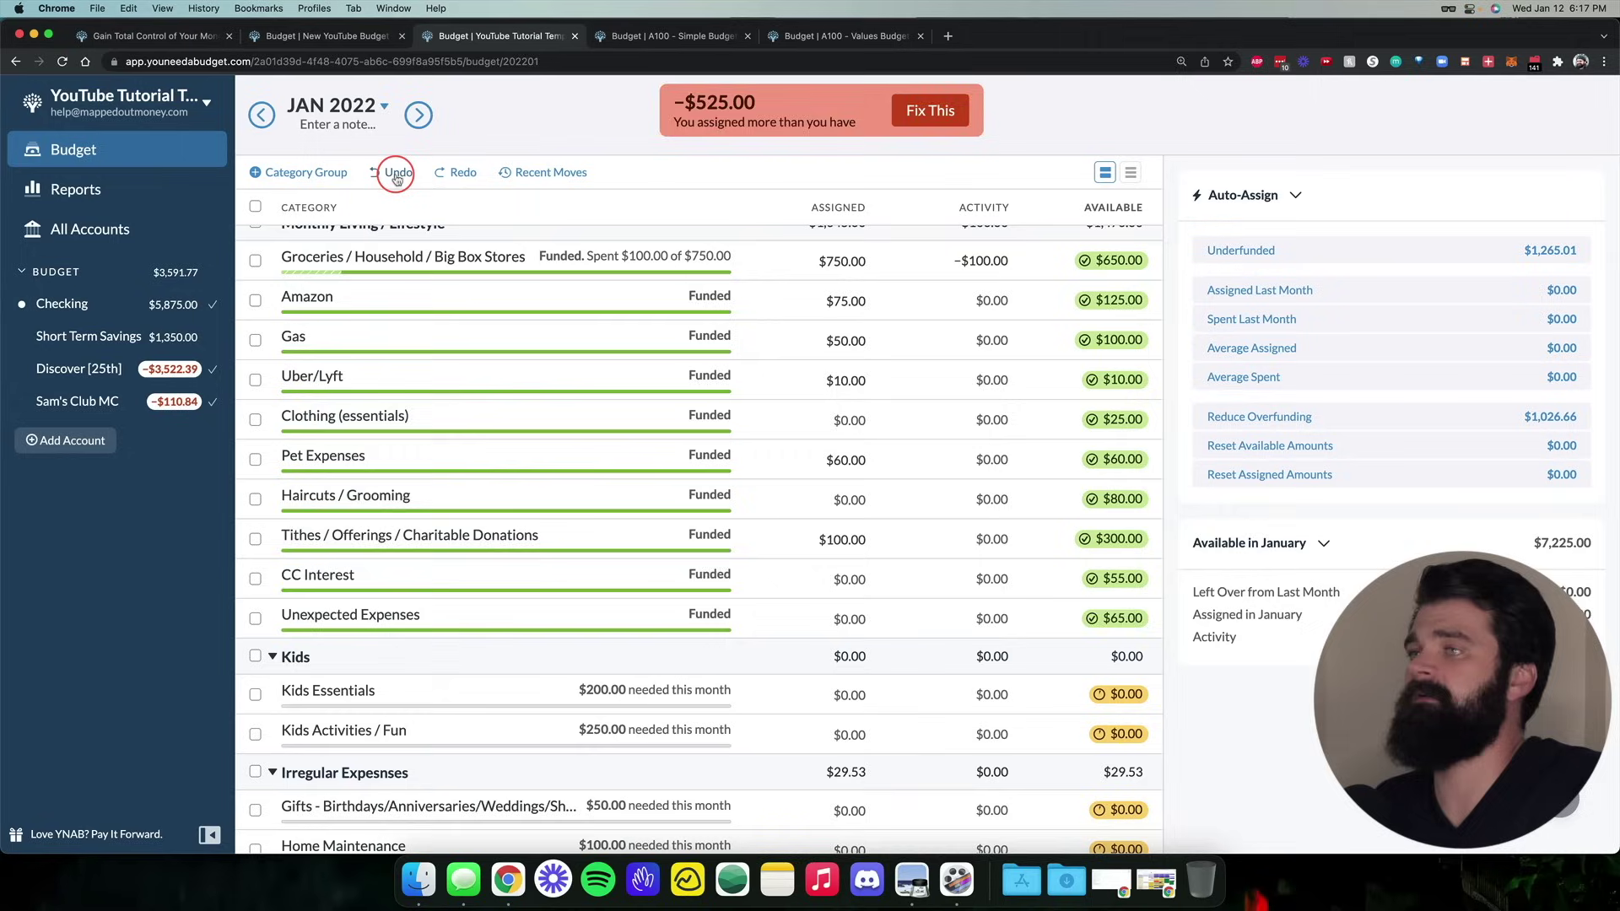
click(396, 173)
click(397, 173)
click(458, 173)
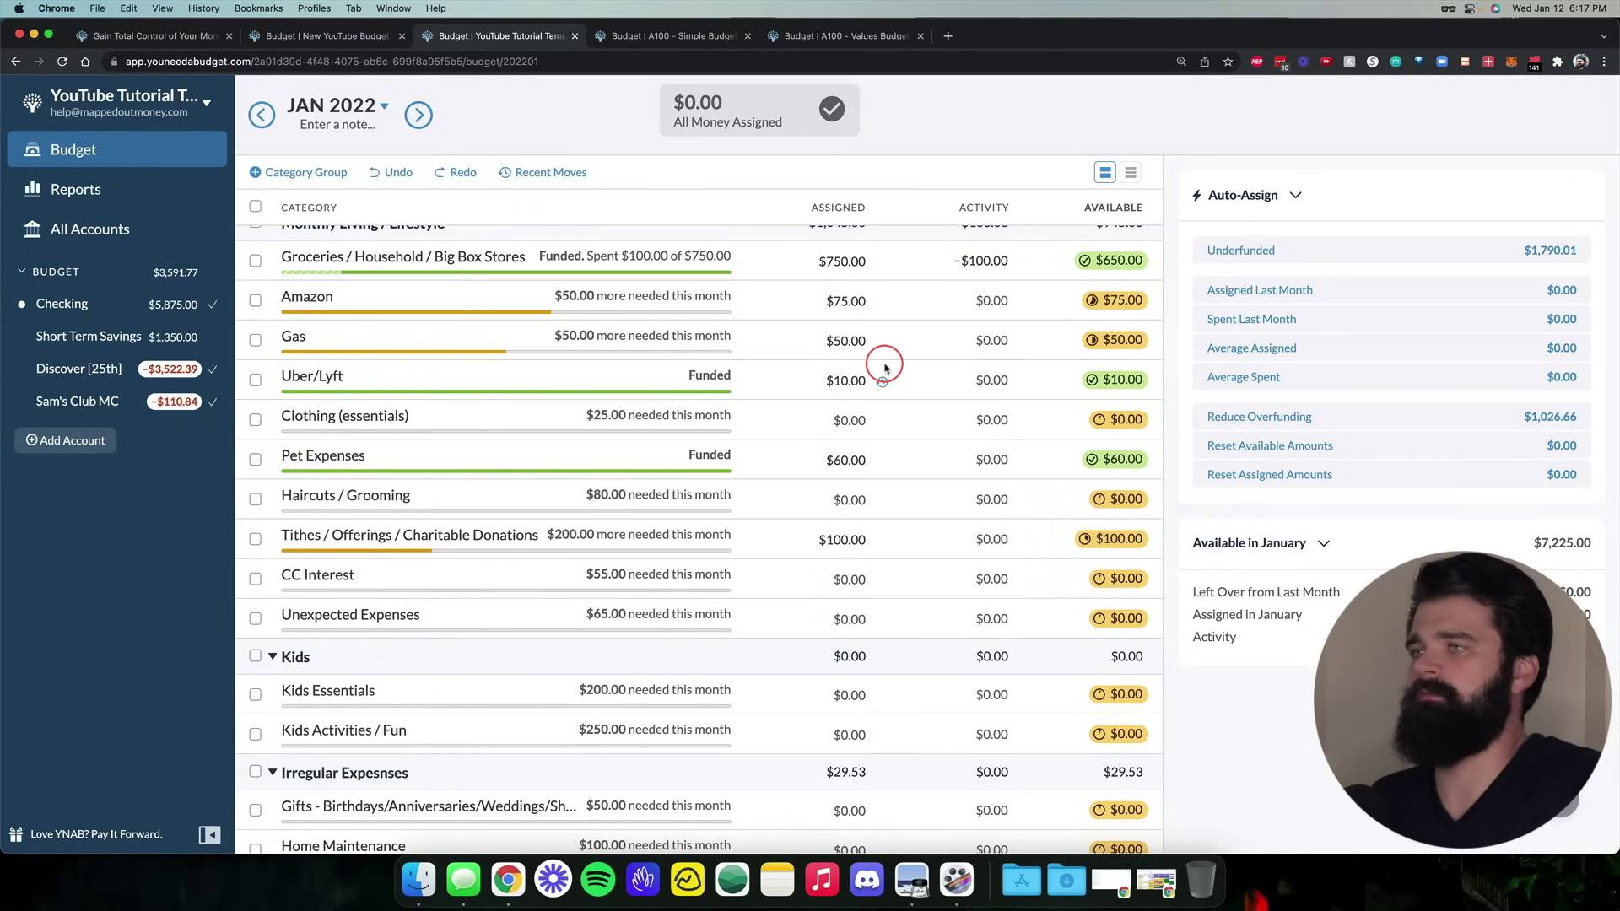
Examine the Gas category's assigned and available amounts and its saving target in the Monthly Living / Lifestyle group
scroll(884, 369, up, 6)
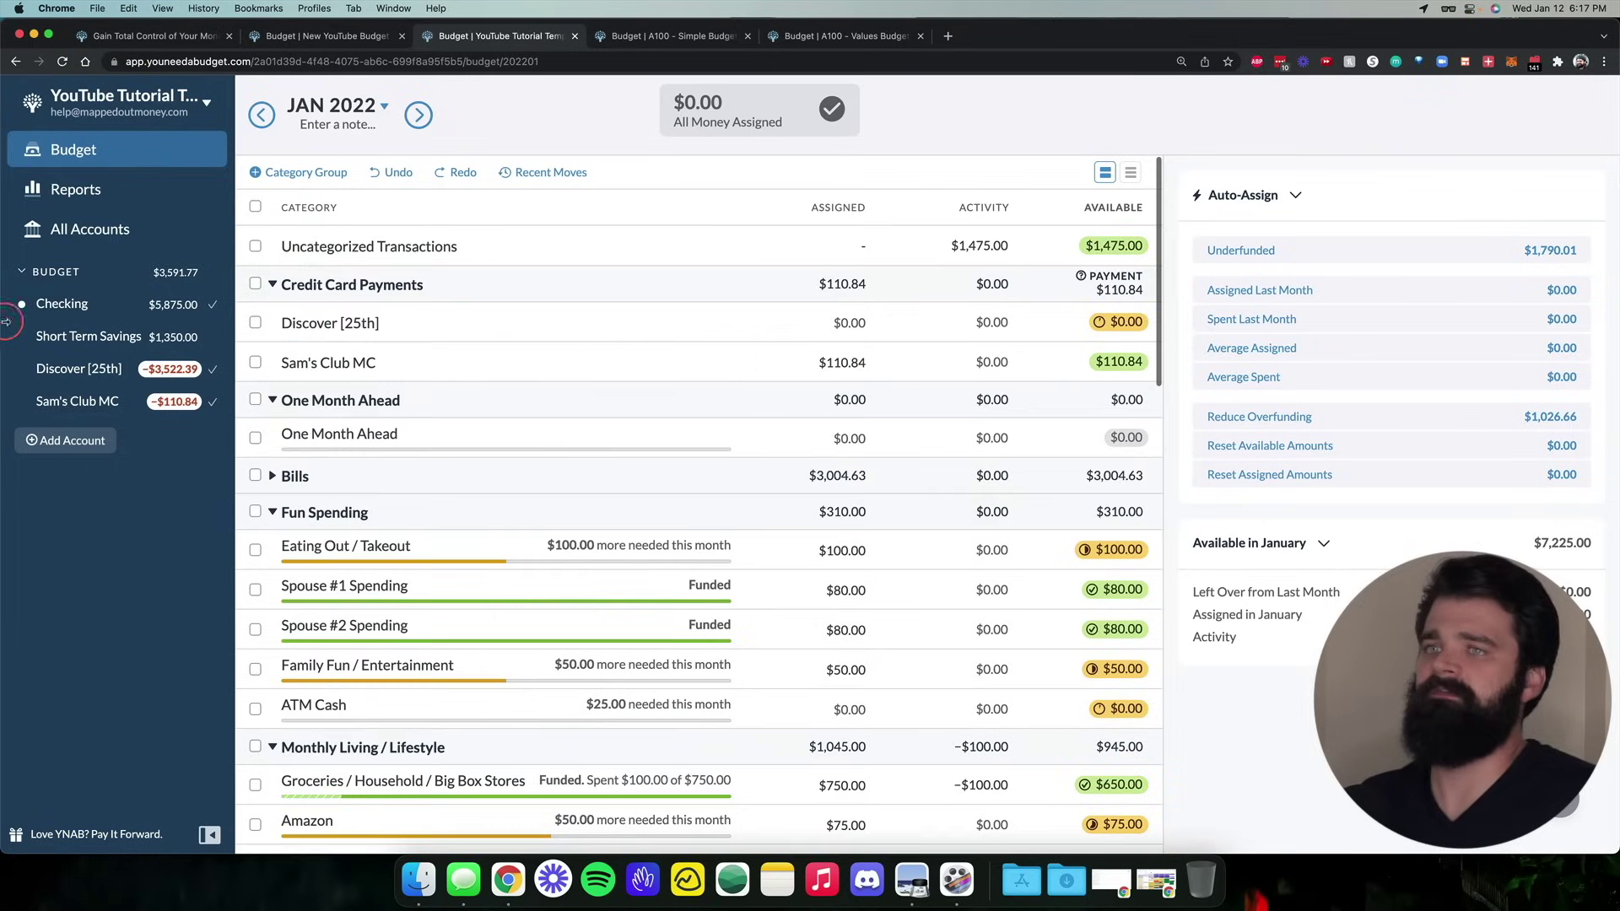
scroll(856, 417, down, 6)
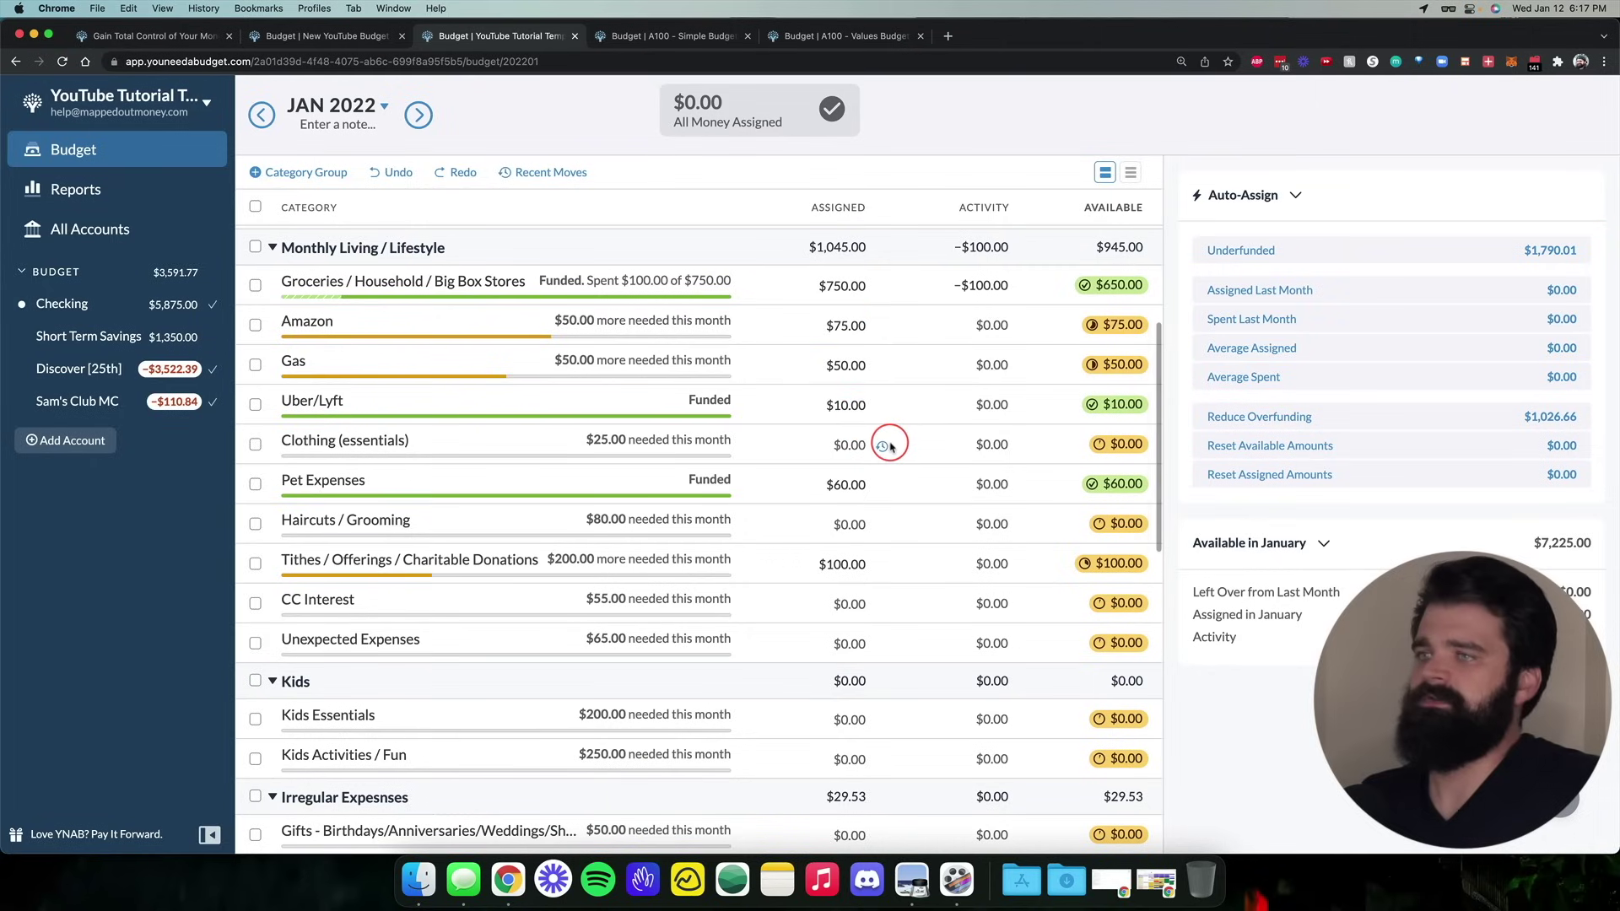
click(1055, 370)
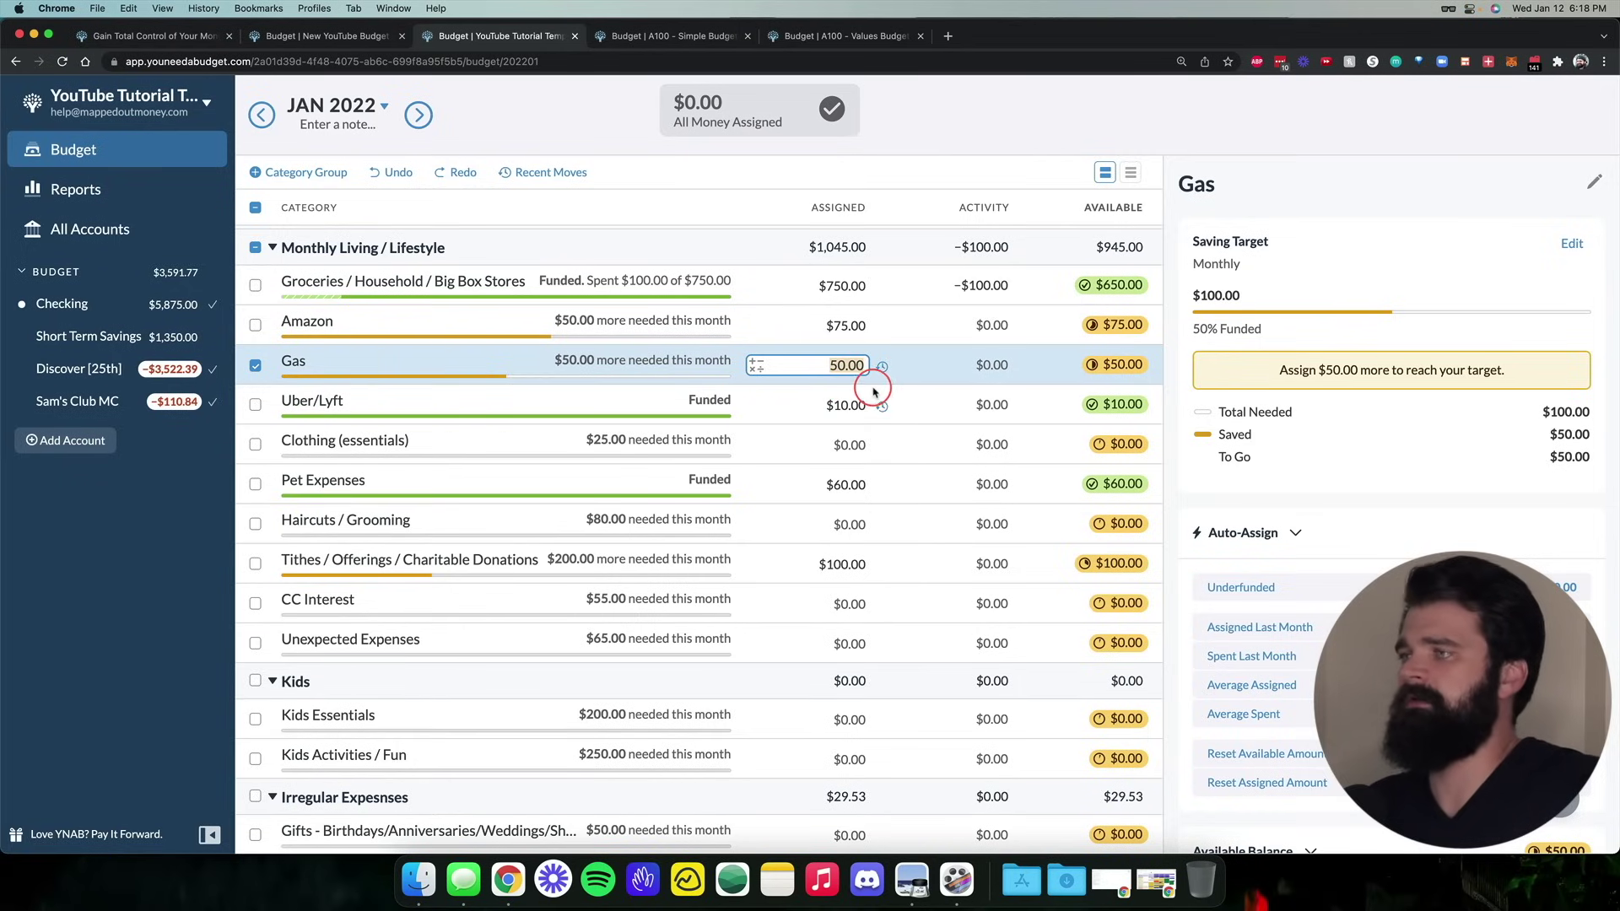
key(super+plus)
key(super+plus)
key(super+plus)
key(super+plus)
key(super+plus)
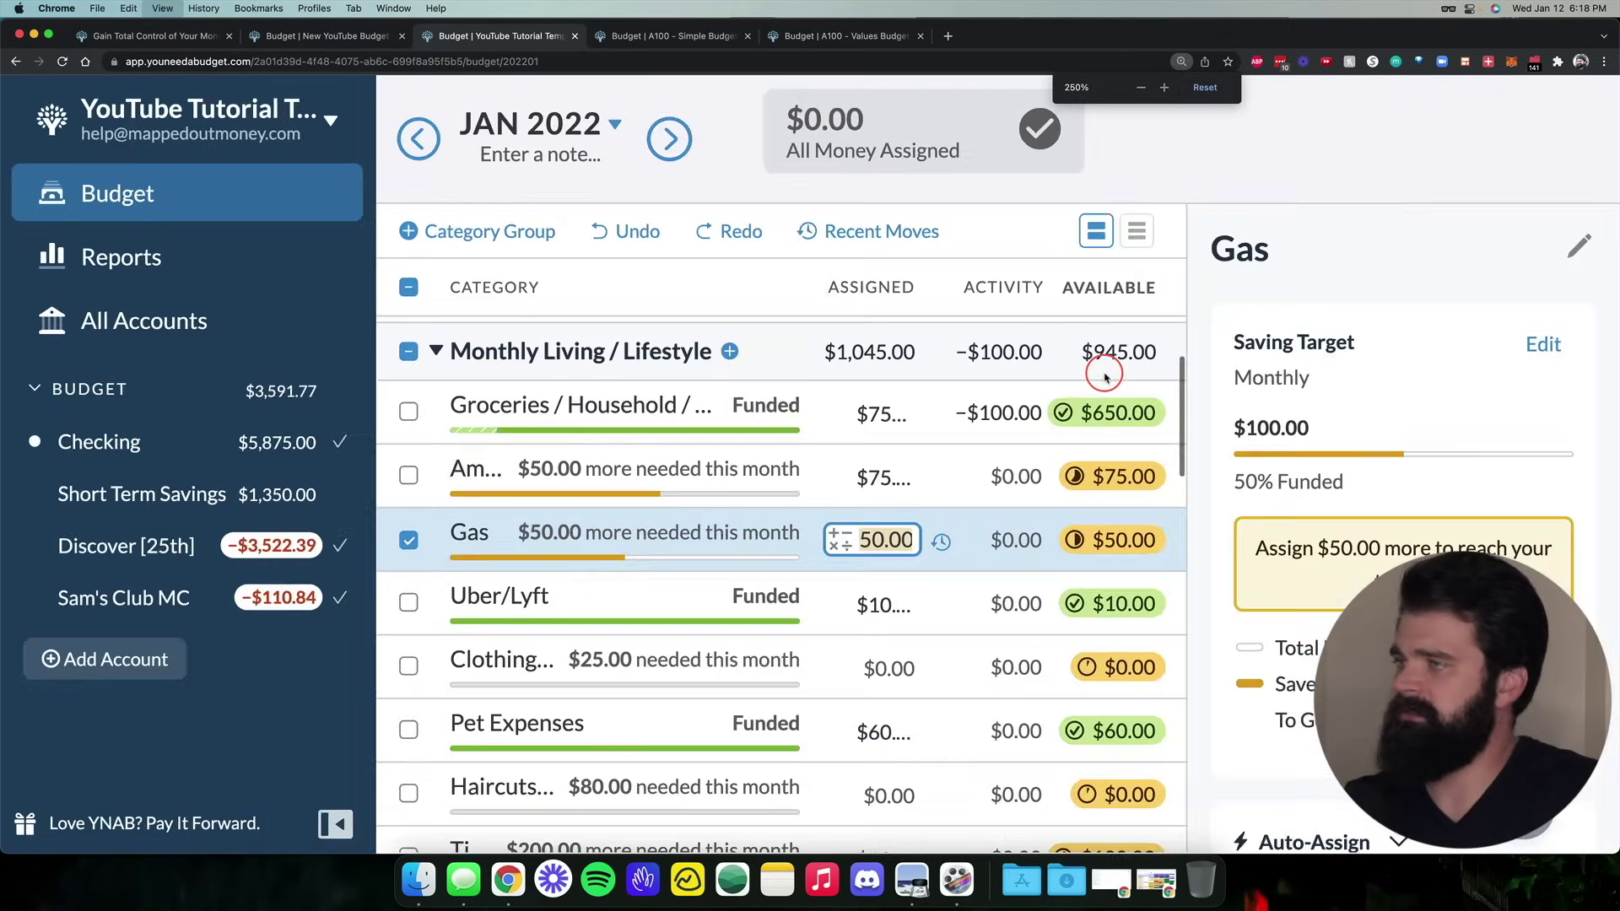
scroll(1105, 377, down, 3)
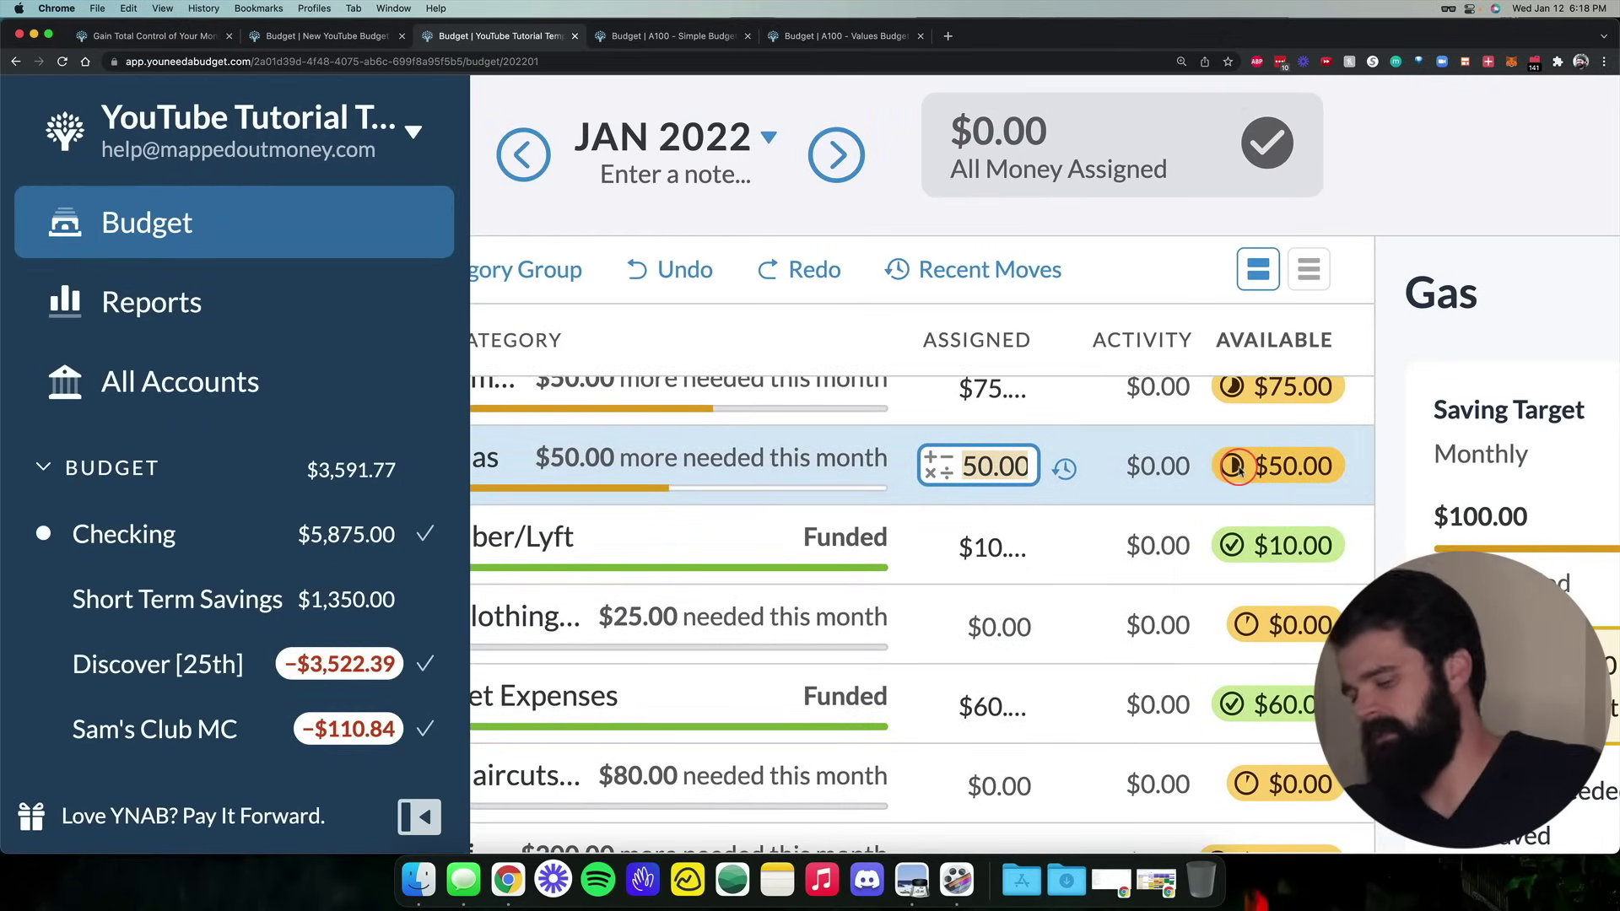
Examine the available balance and saving target of Groceries / Household / Big Box Stores
key(super+0)
key(super+plus)
scroll(1079, 364, up, 4)
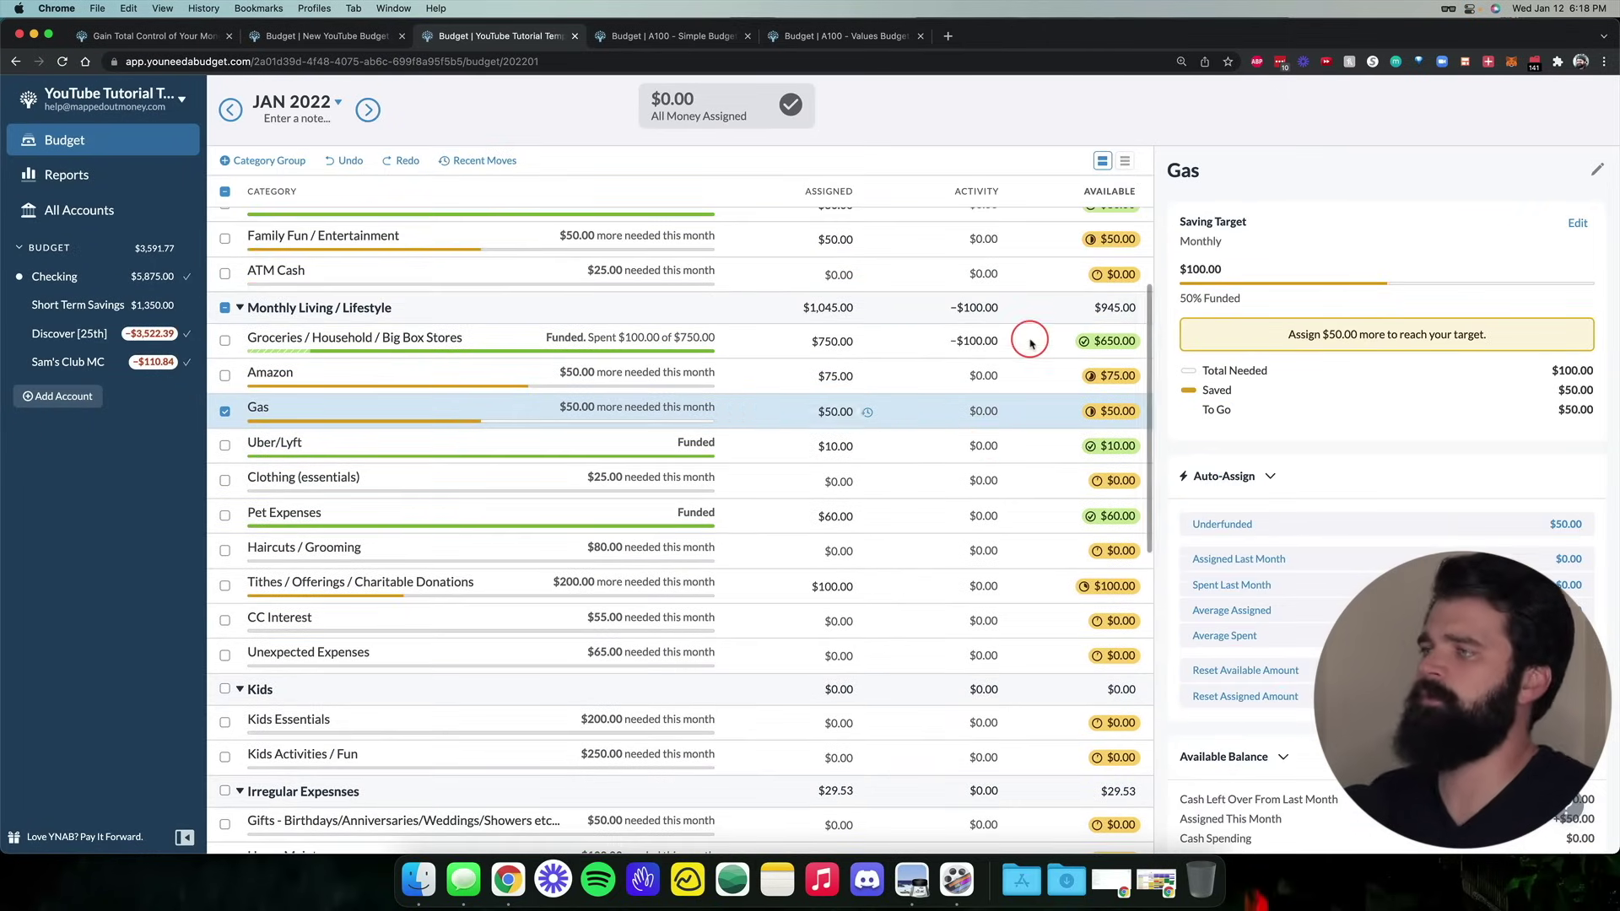
click(1026, 339)
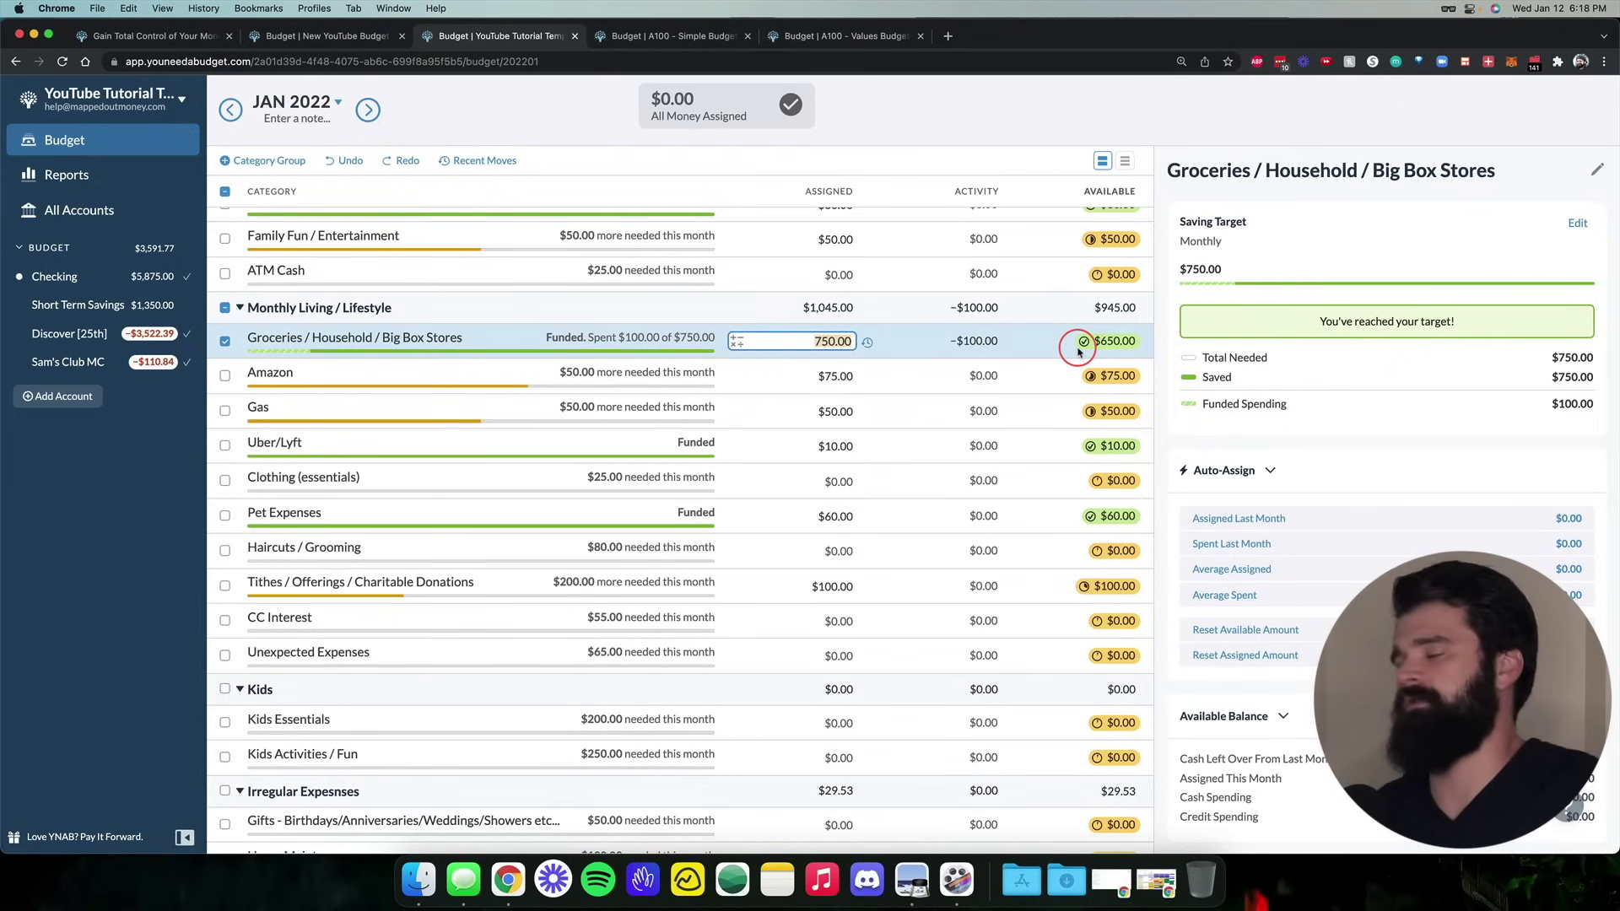
click(1043, 394)
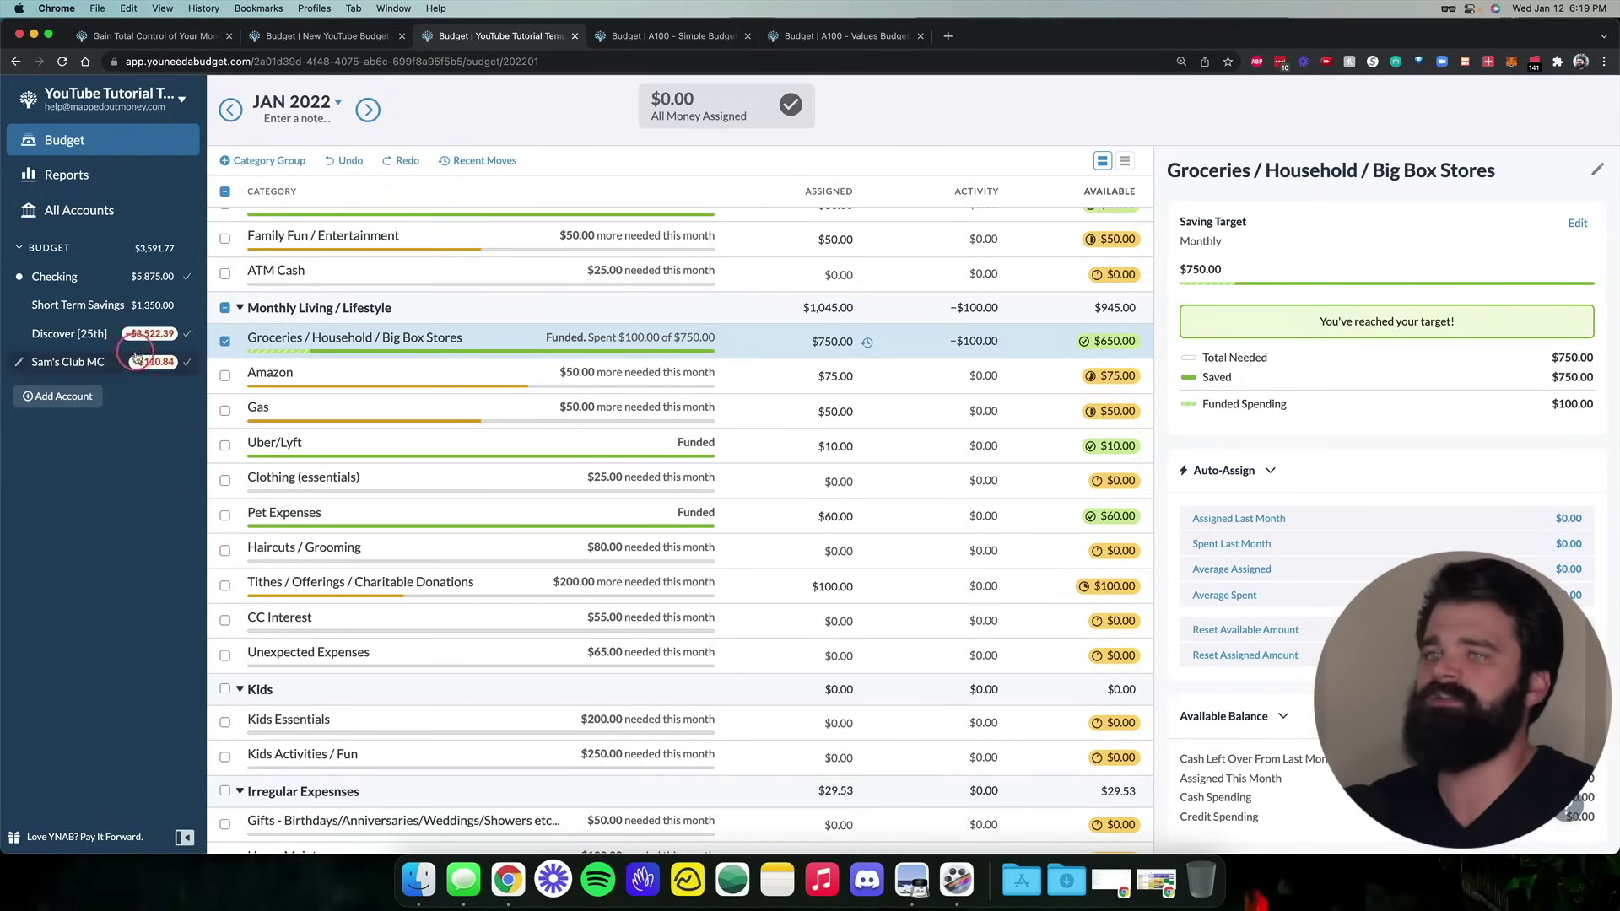
Record a $55.00 outflow to ExxonMobil in the Discover [25th] account under the Gas category
click(76, 334)
click(292, 142)
text(Exxon)
key(Tab)
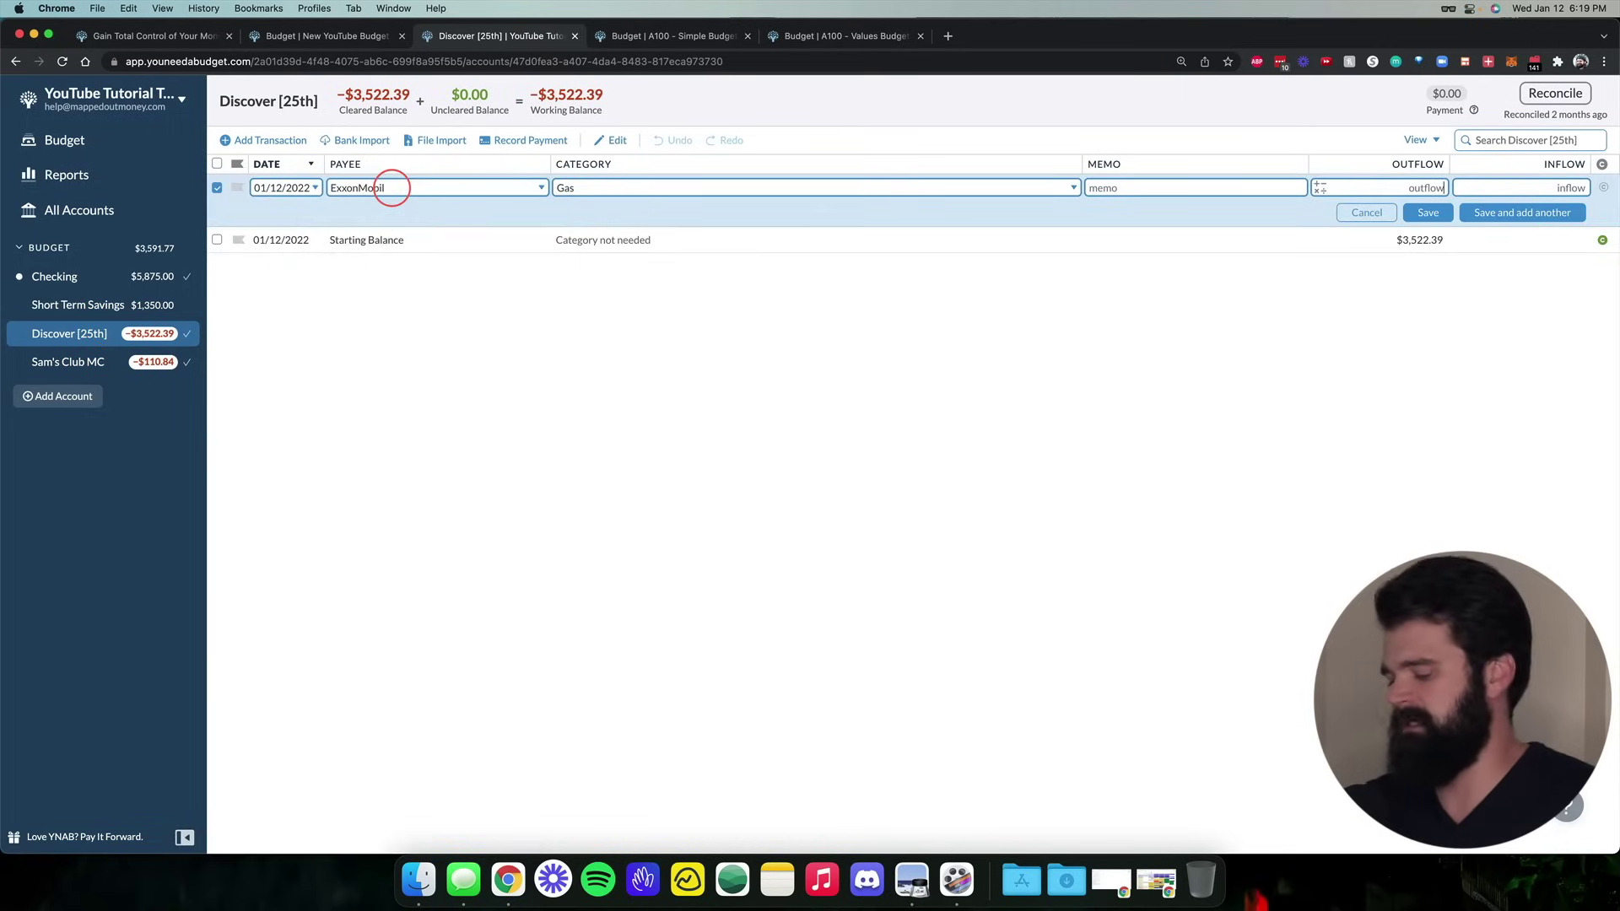
key(Return)
key(Escape)
Return to the January 2022 budget and examine the overspending indicator on the Gas category
click(64, 140)
scroll(945, 402, down, 4)
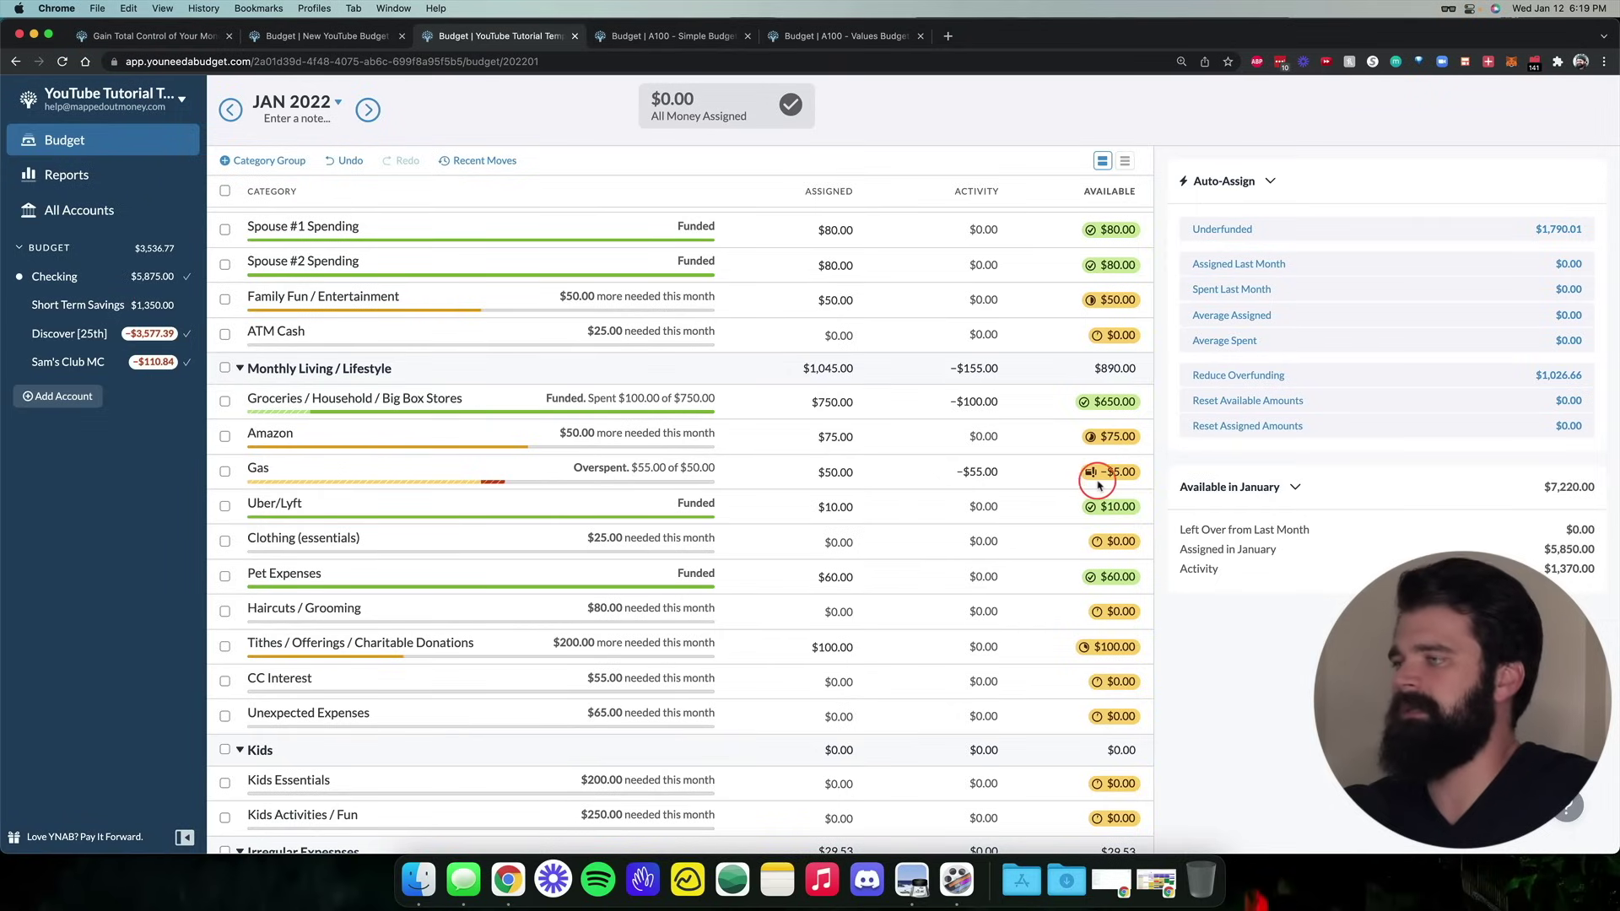
key(super+equal)
key(super+equal)
key(super+equal)
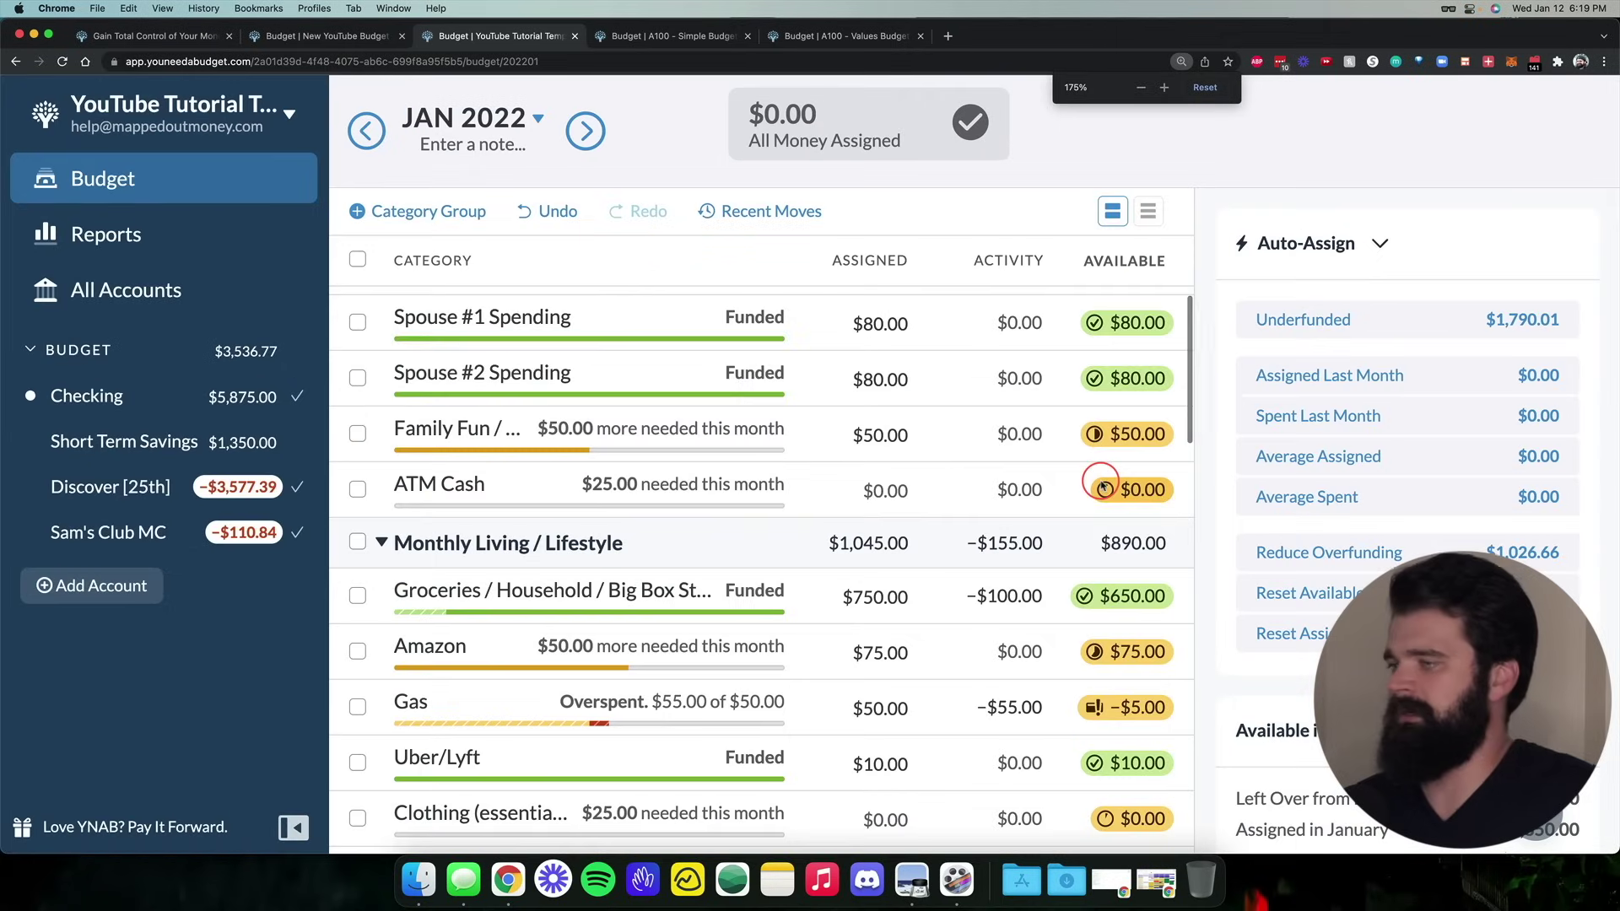
scroll(1110, 574, down, 3)
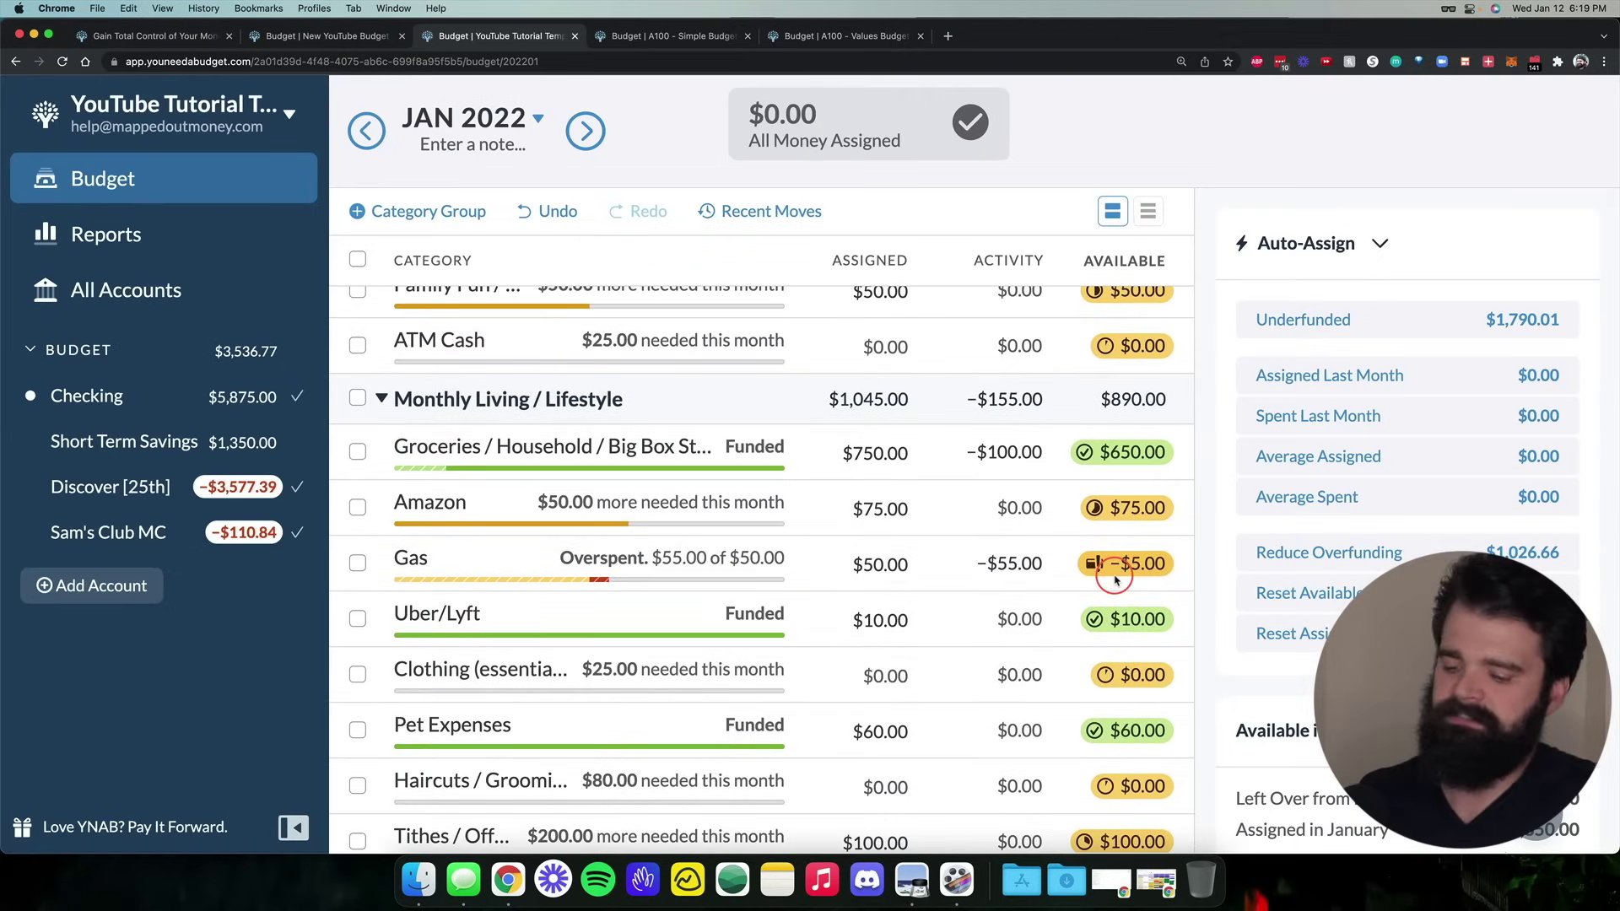
key(super+0)
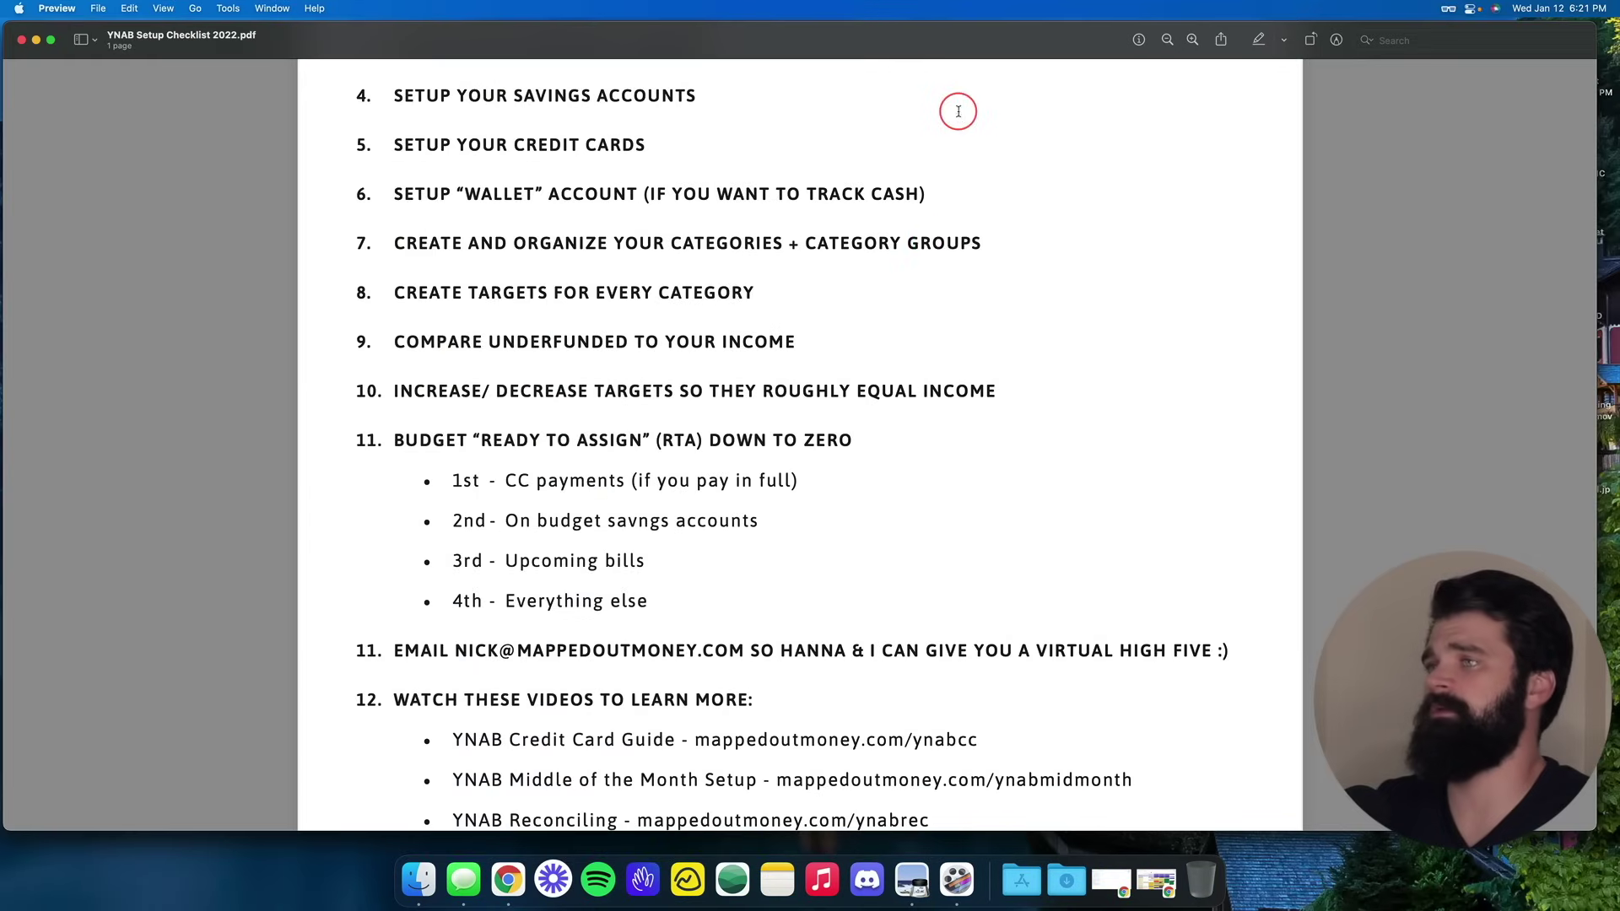
Look over the YNAB Setup Checklist PDF and bring up the YNAB Routines PDF in Preview
scroll(934, 247, up, 5)
scroll(934, 246, down, 3)
scroll(935, 247, up, 3)
key(ctrl+Up)
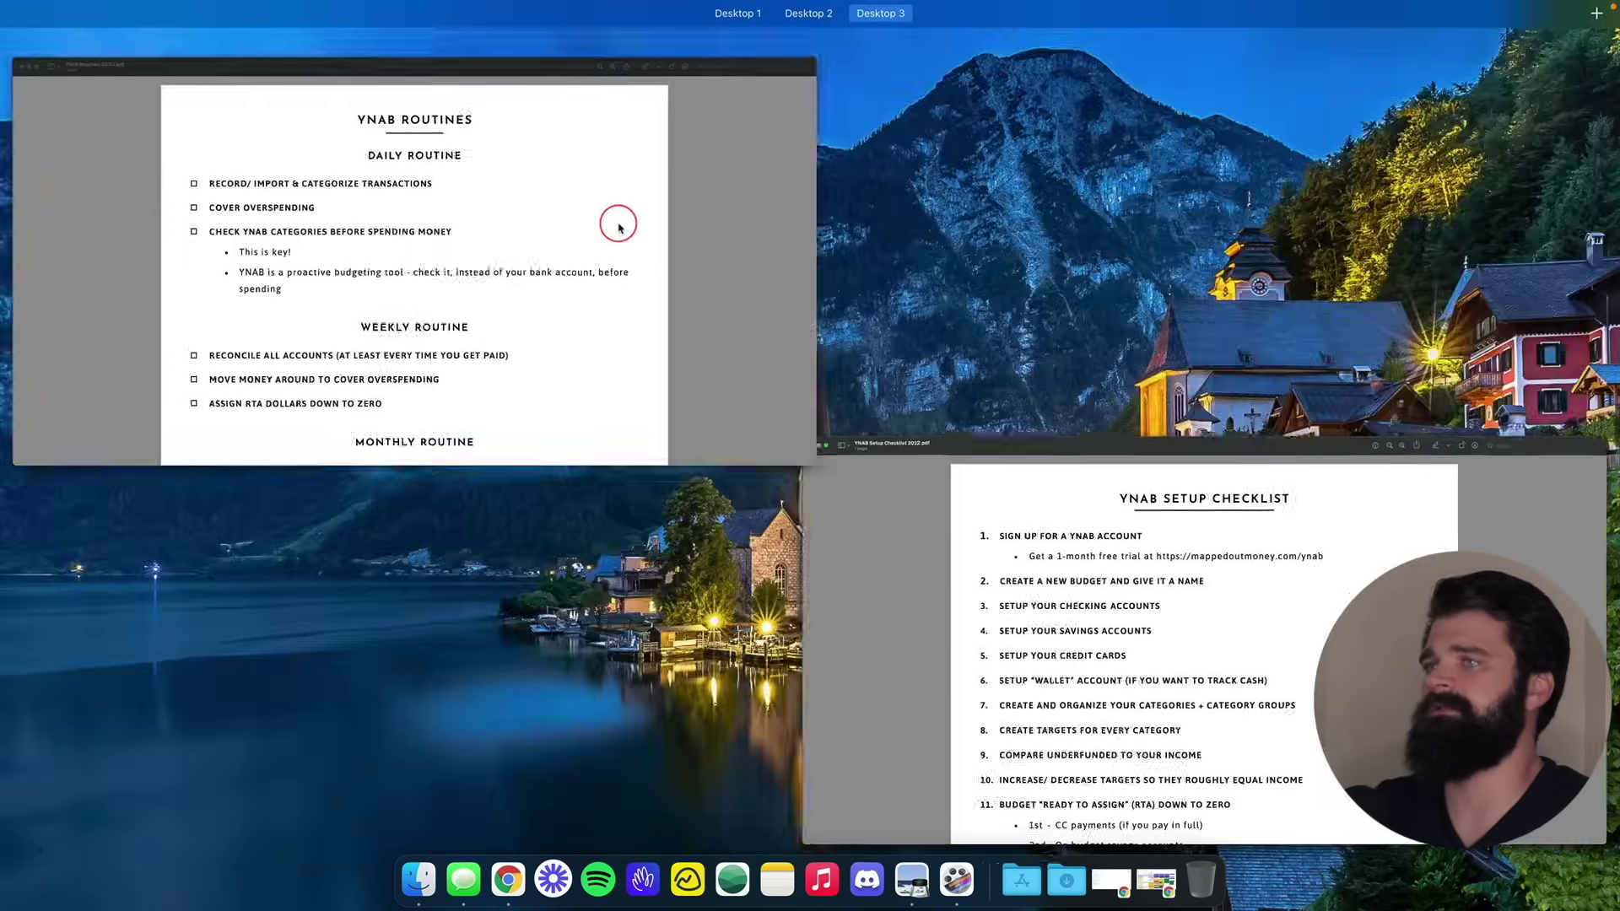
click(615, 224)
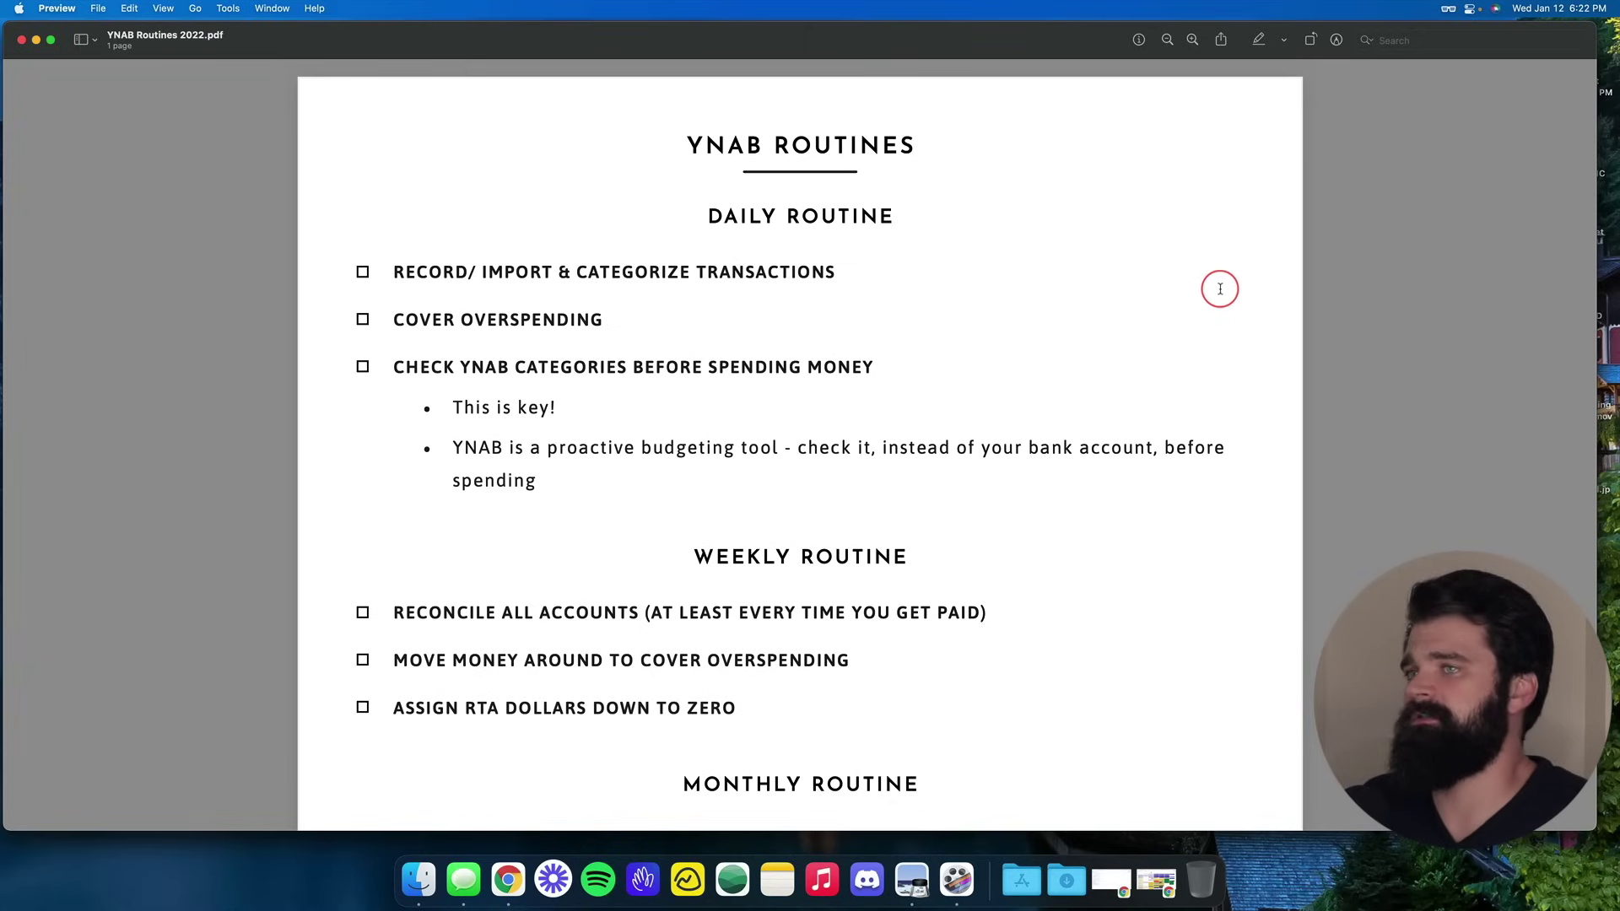
Switch to the YNAB budget in Chrome and filter the Checking account to transactions that are unapproved or need a category
key(ctrl+Left)
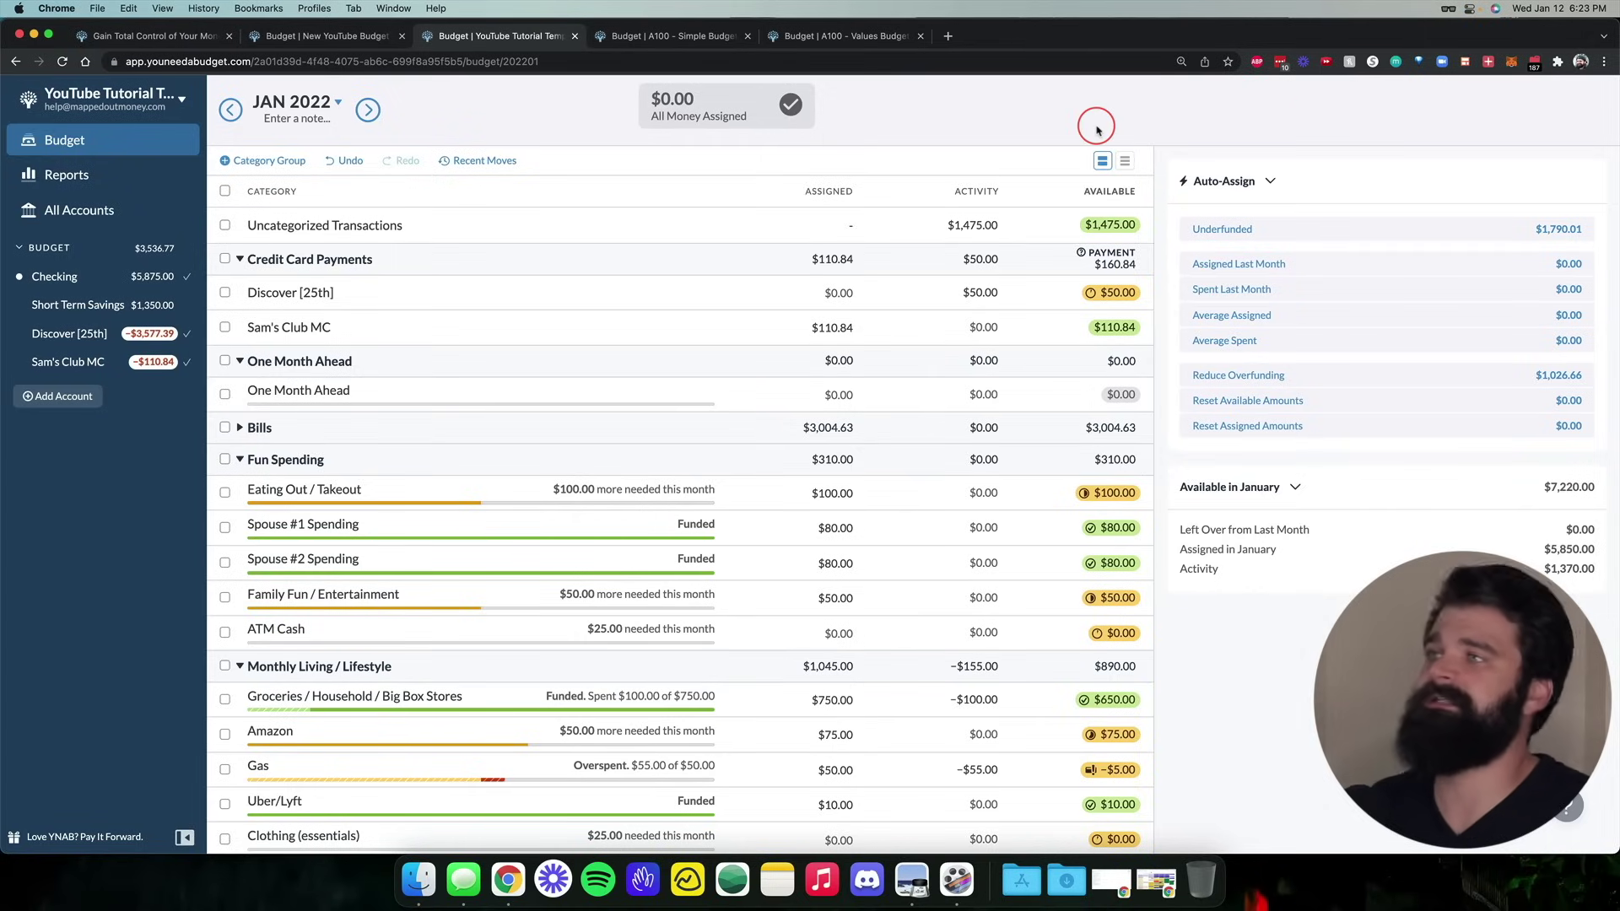
key(super+Tab)
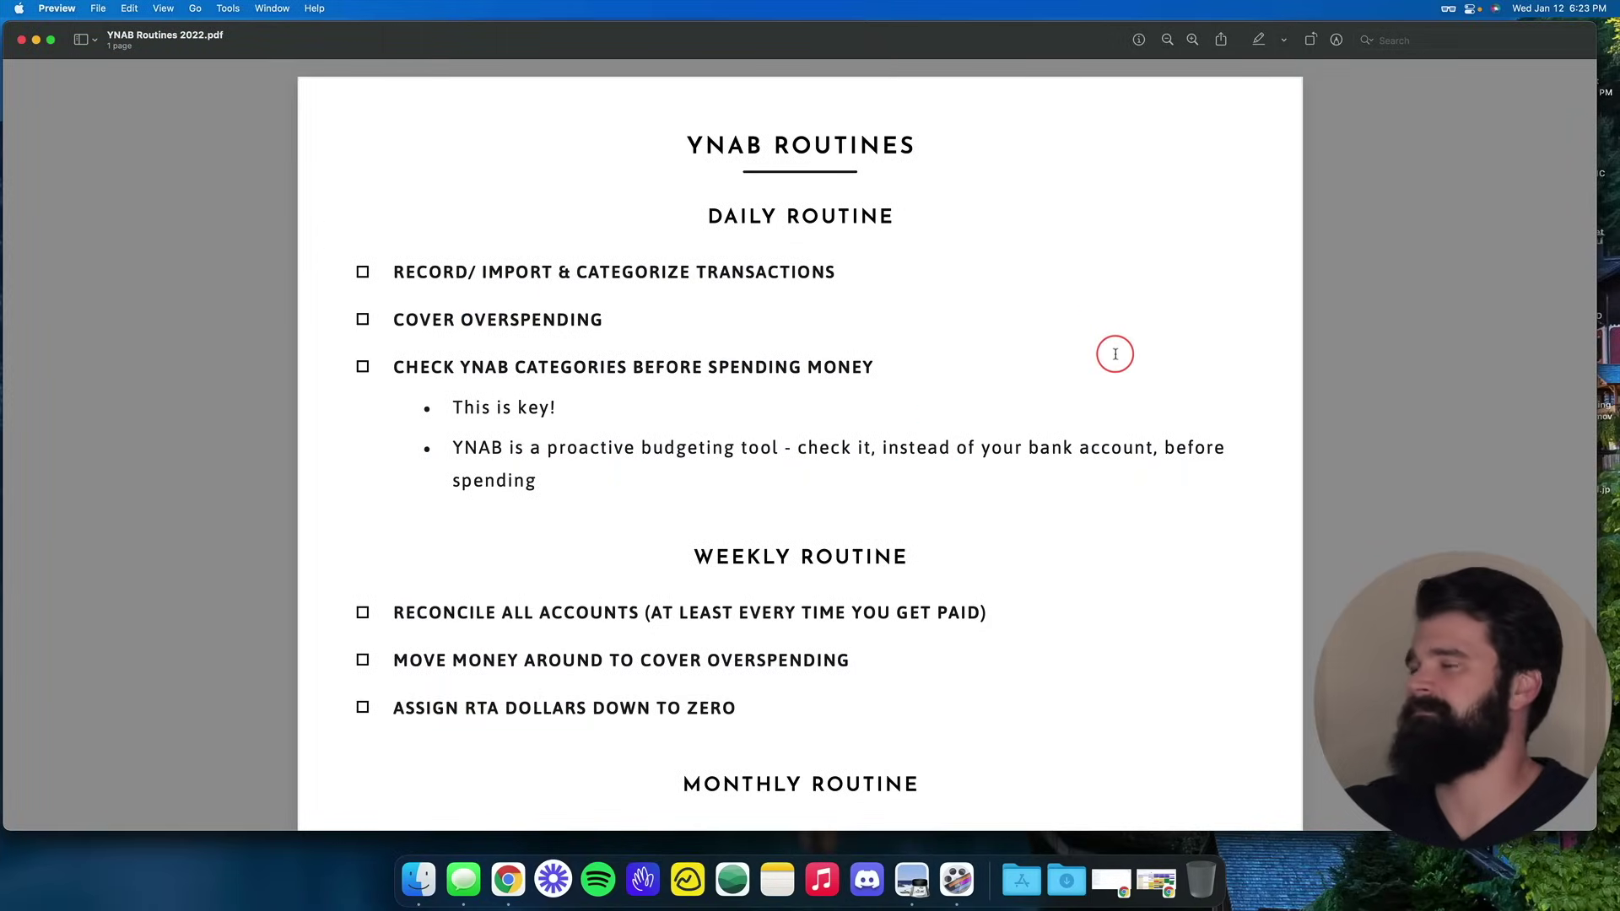
key(super+Tab)
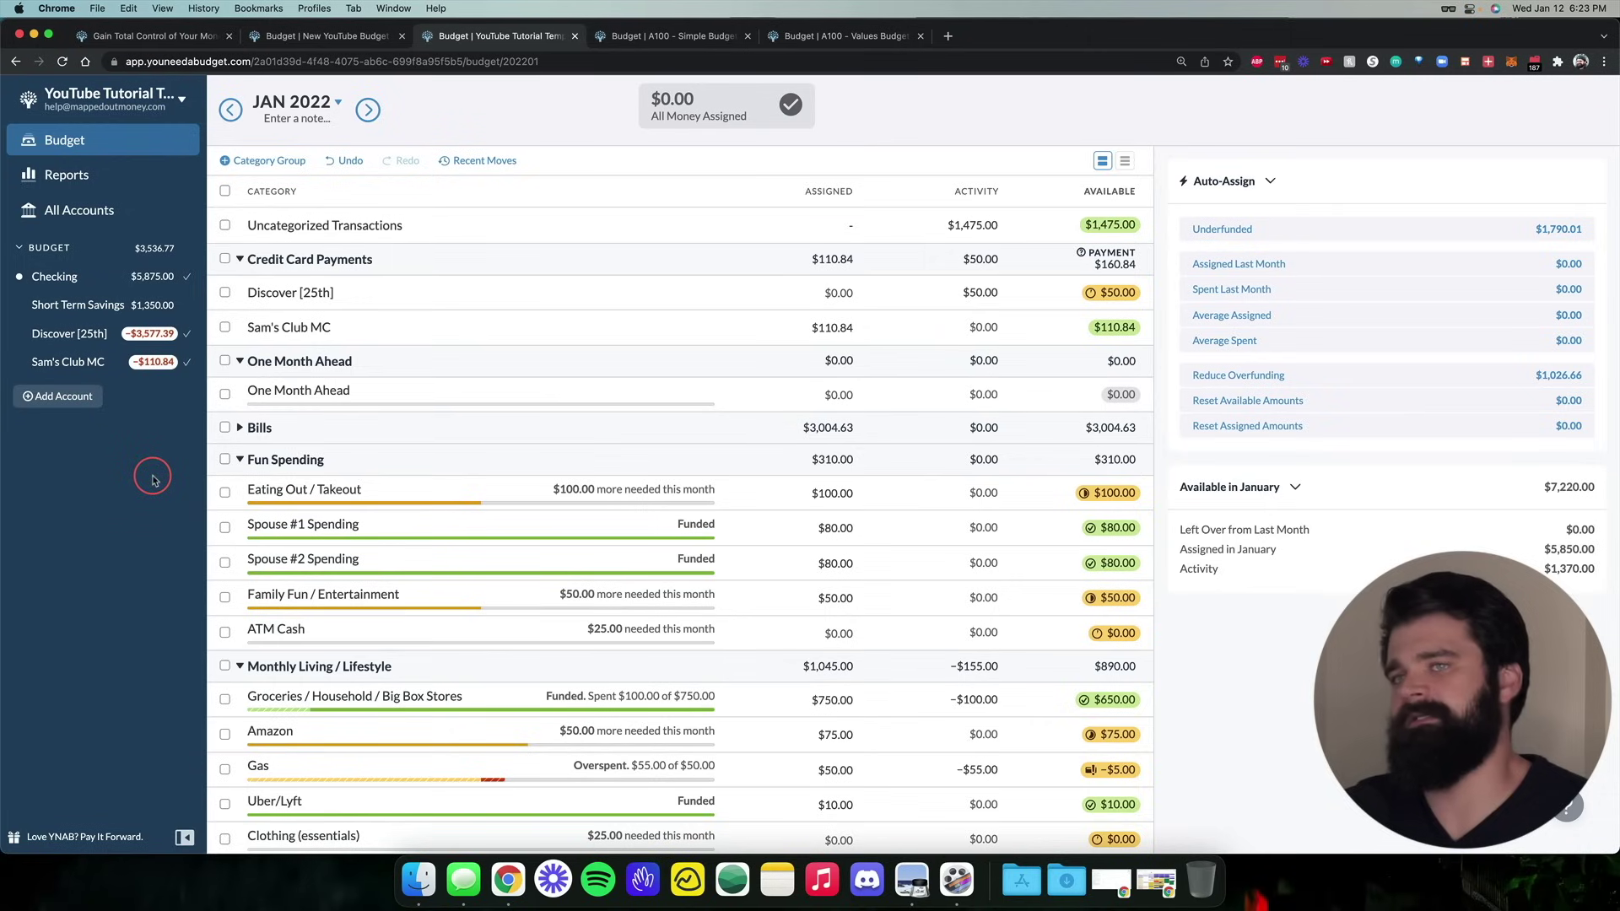
click(147, 283)
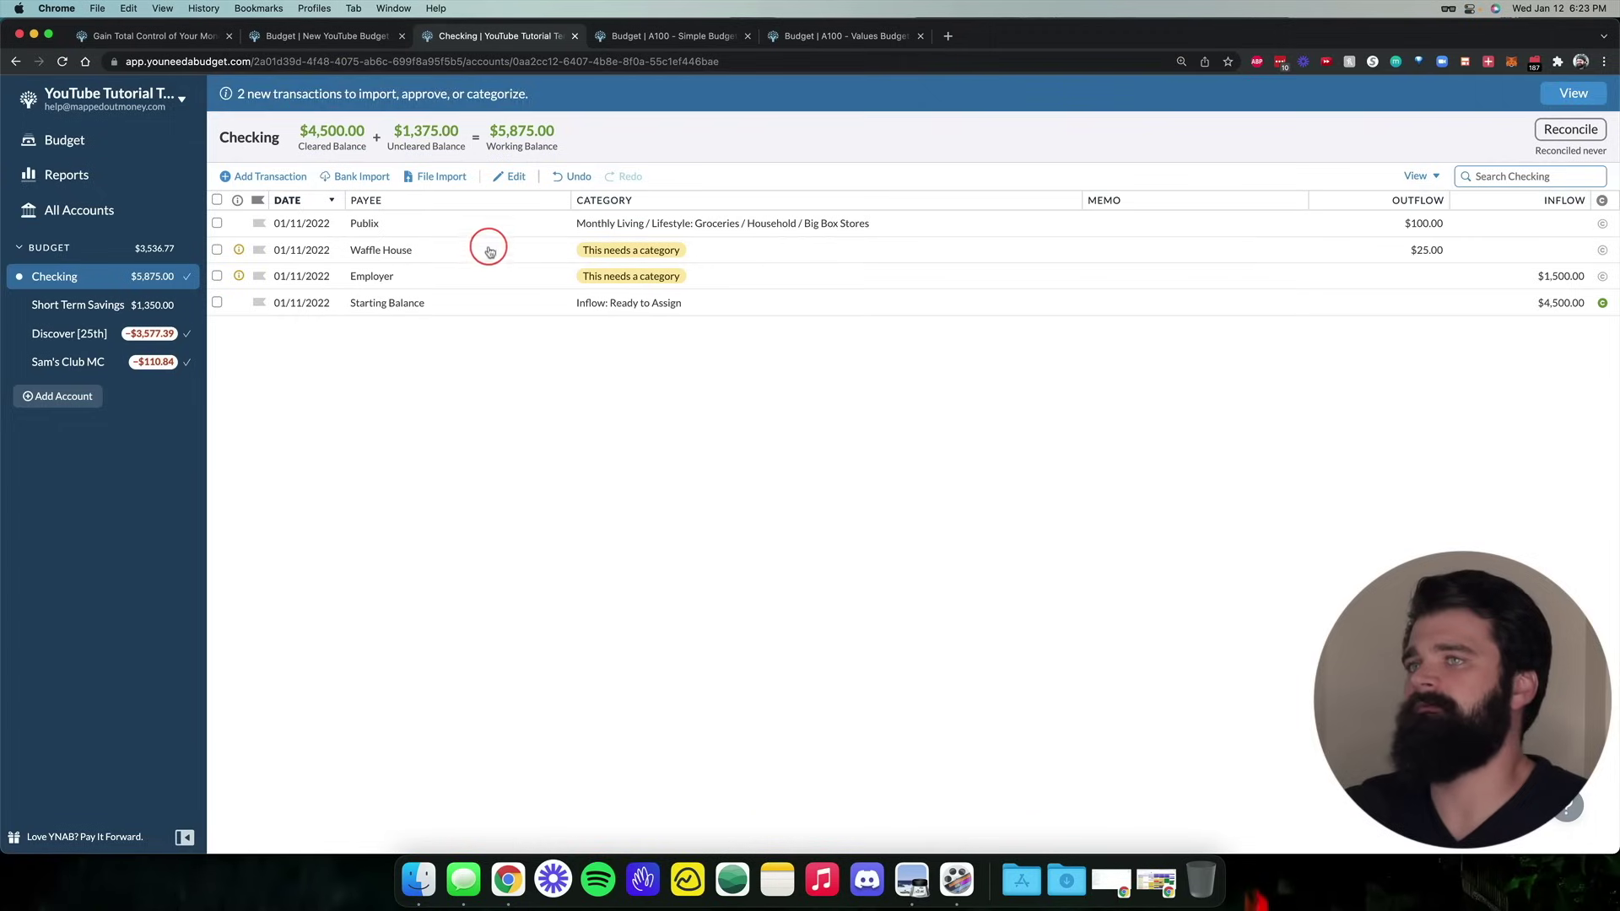
click(440, 103)
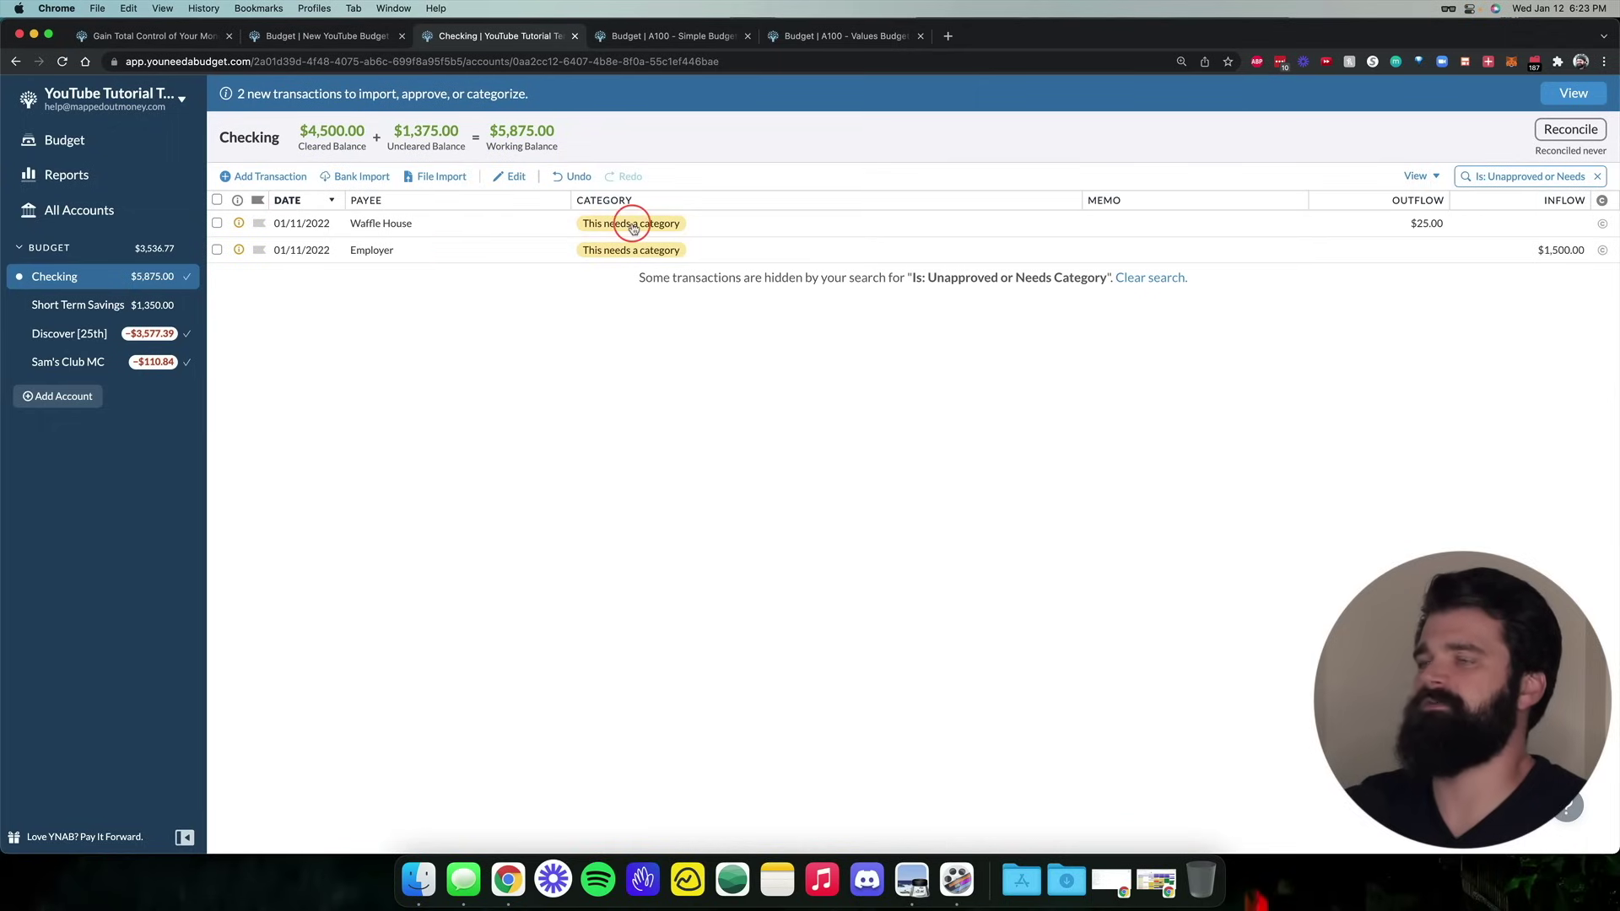
Categorize the $25.00 Waffle House transaction as Fun Spending: Eating Out / Takeout and save it
click(663, 226)
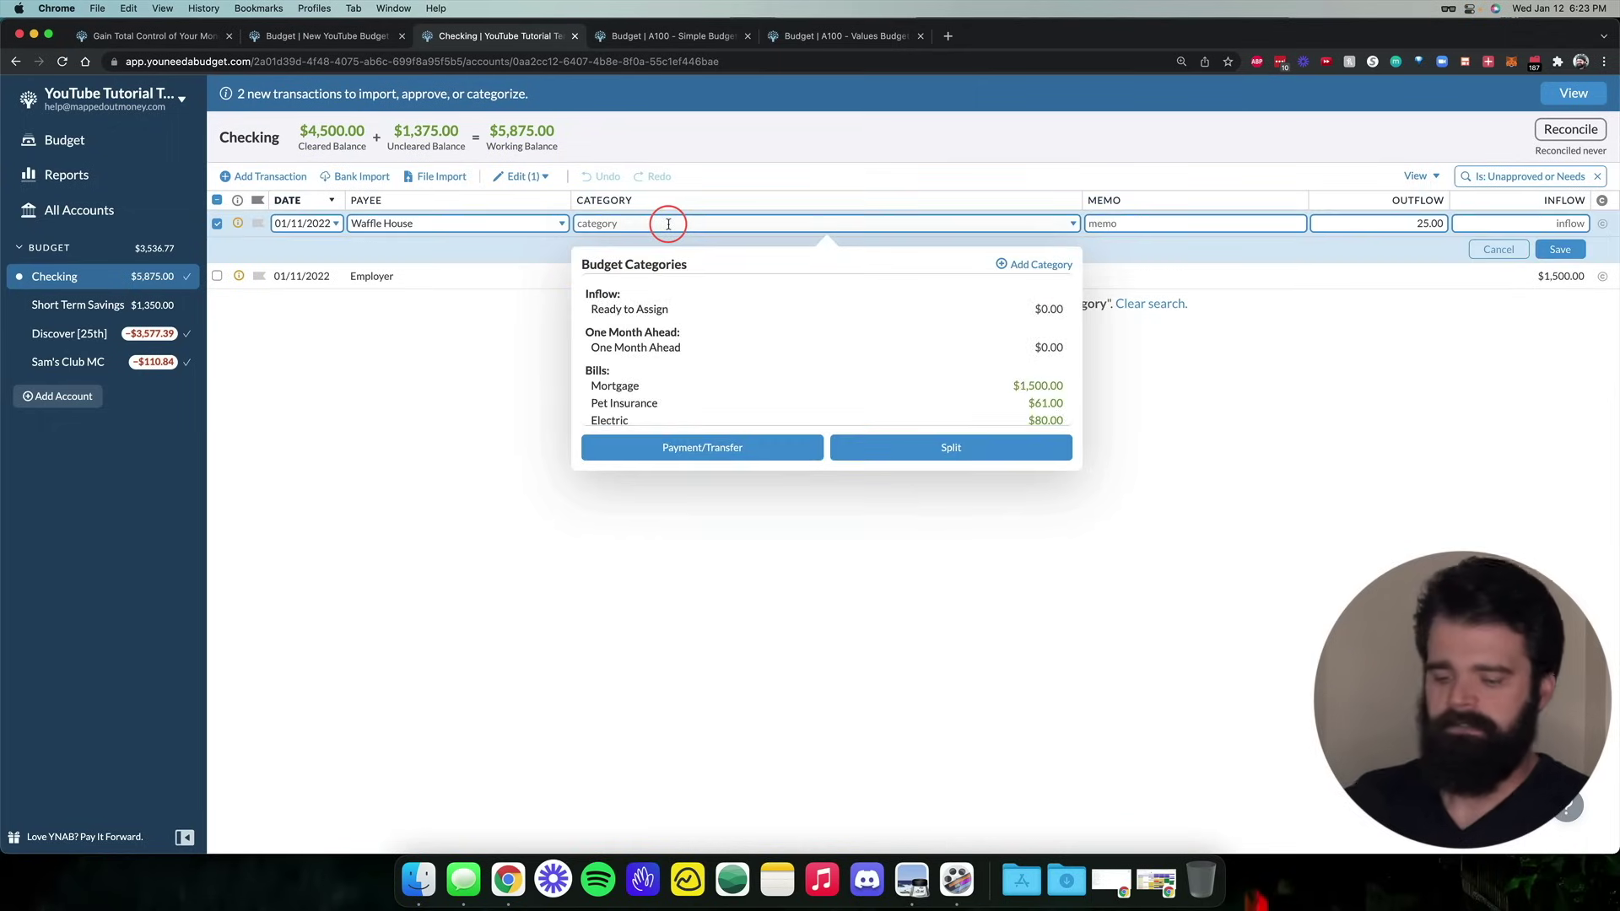
text(eatin)
key(Tab)
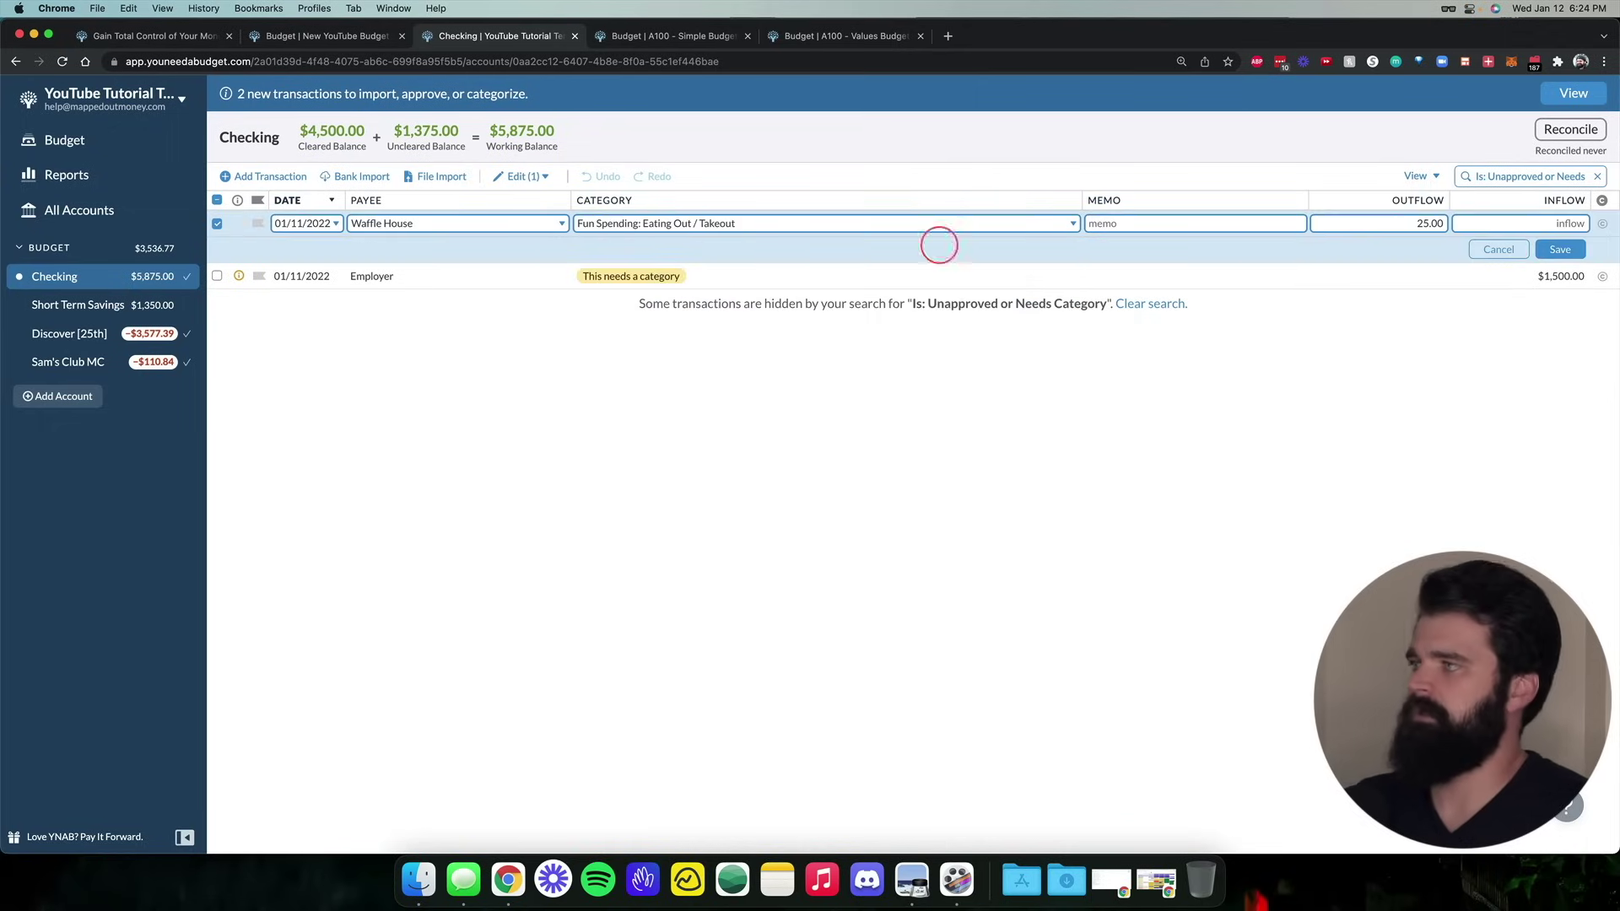
click(1585, 252)
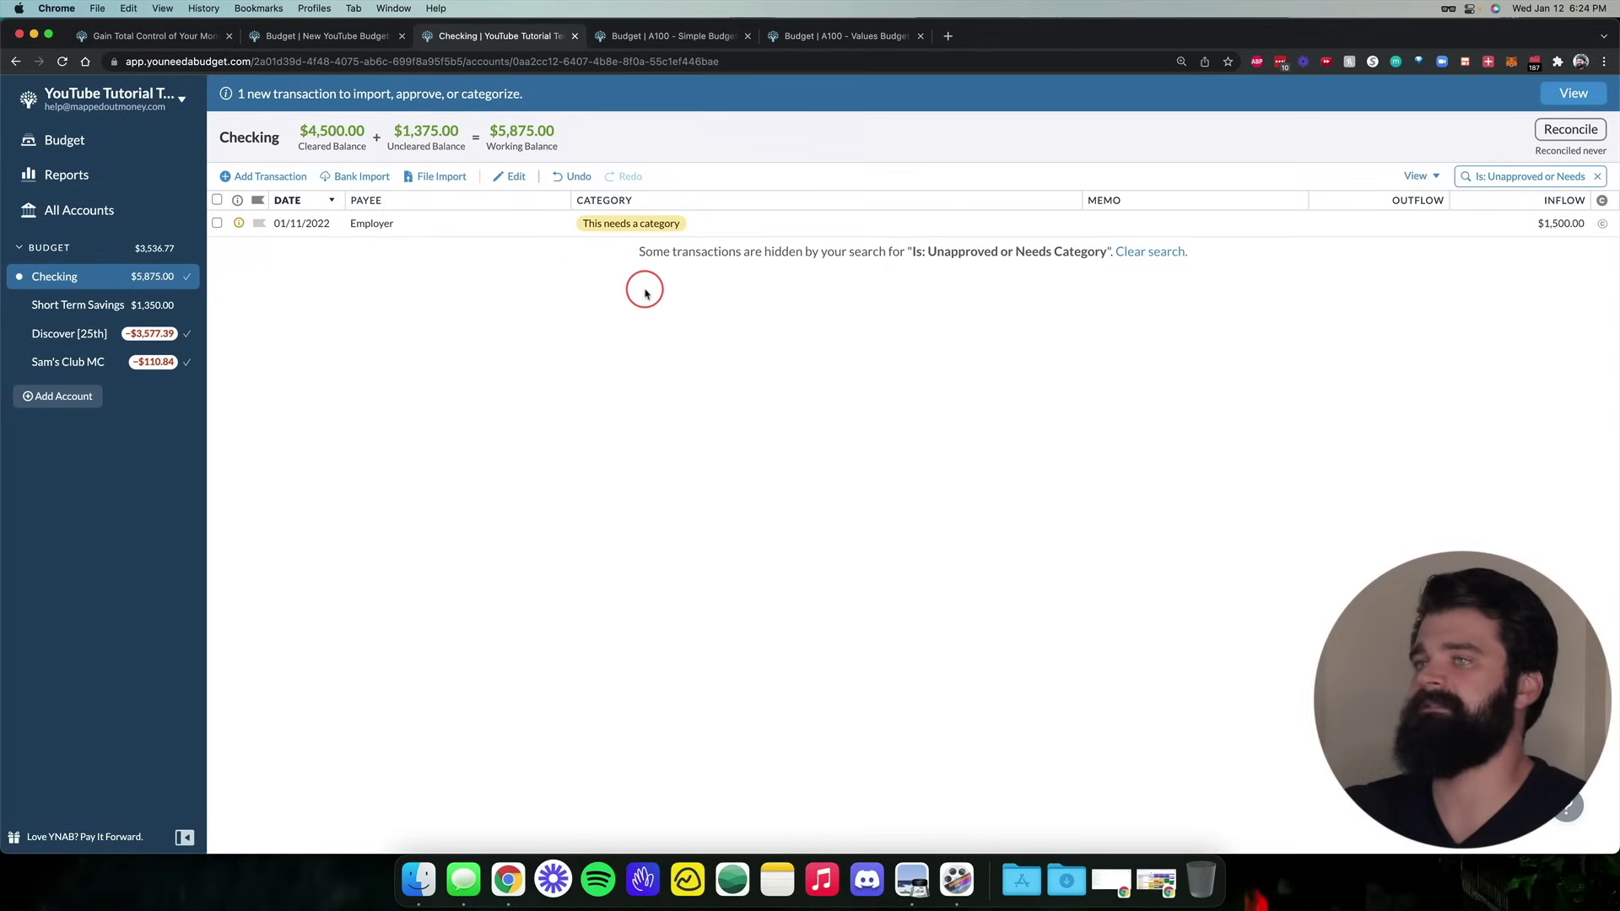
Categorize the $1,500.00 Employer inflow as Ready to Assign, save it, and clear the transaction filter
click(652, 224)
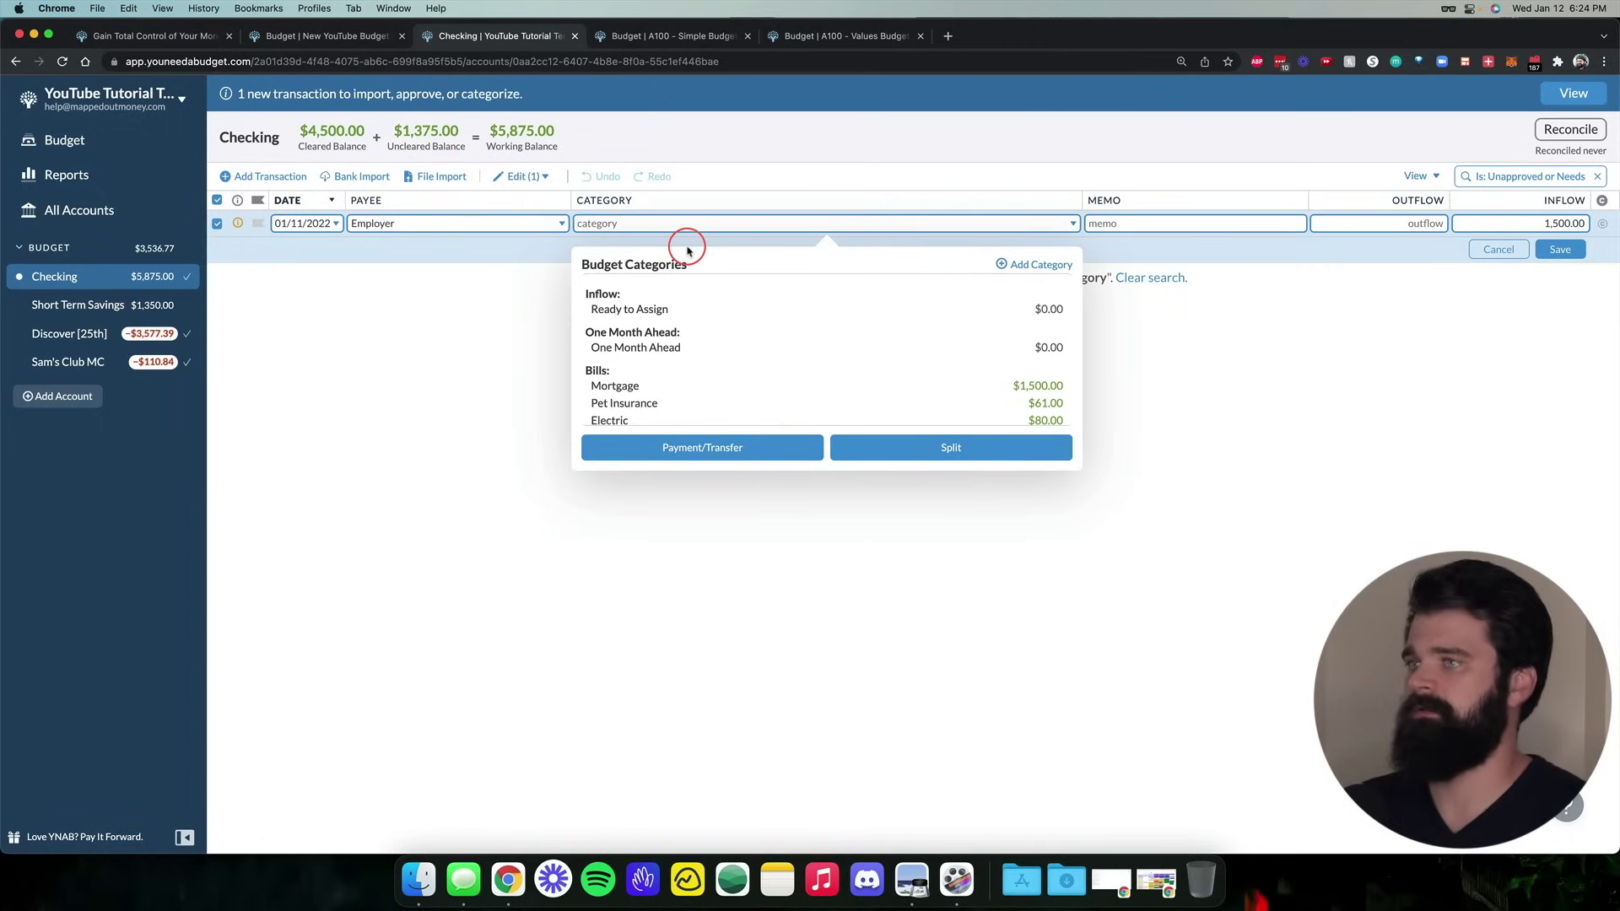
click(658, 309)
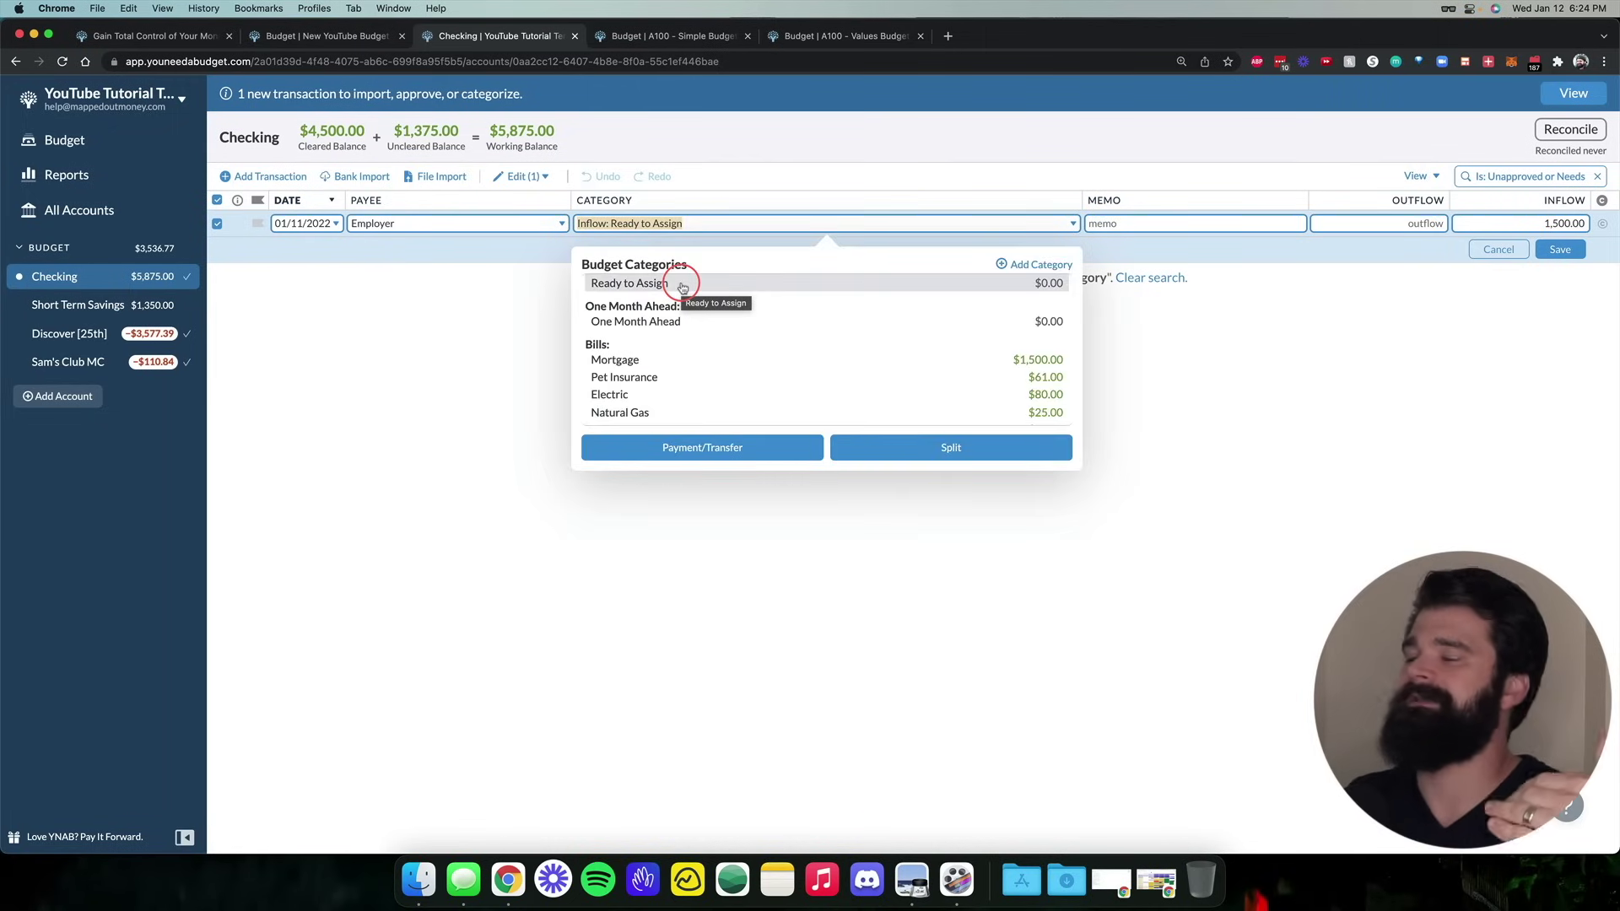
click(416, 224)
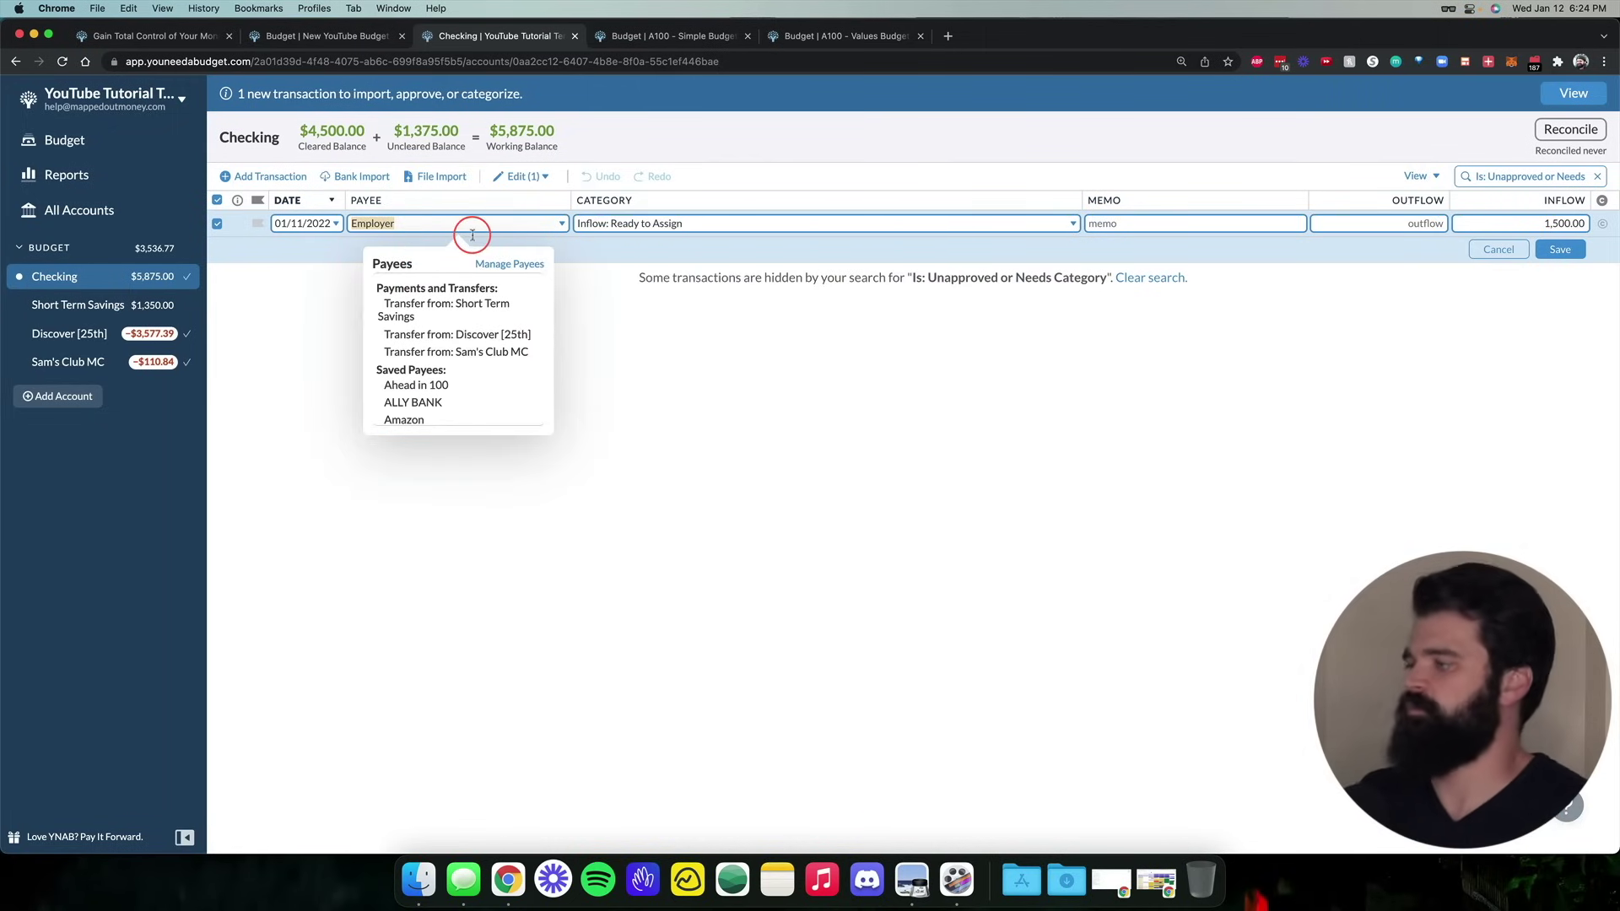
click(707, 224)
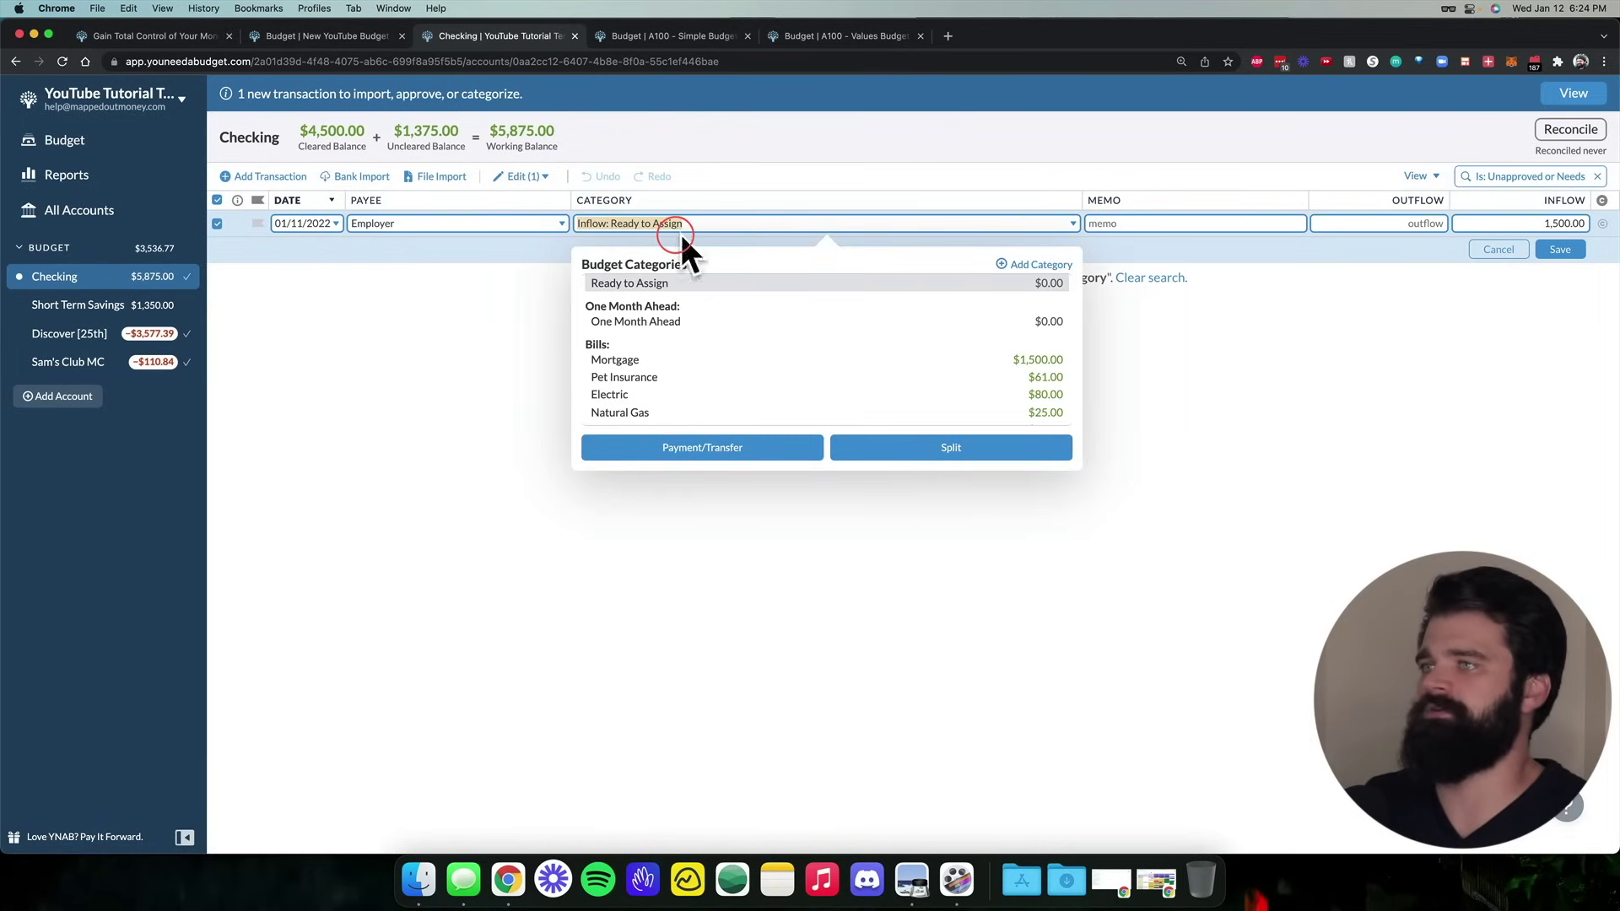
click(1554, 251)
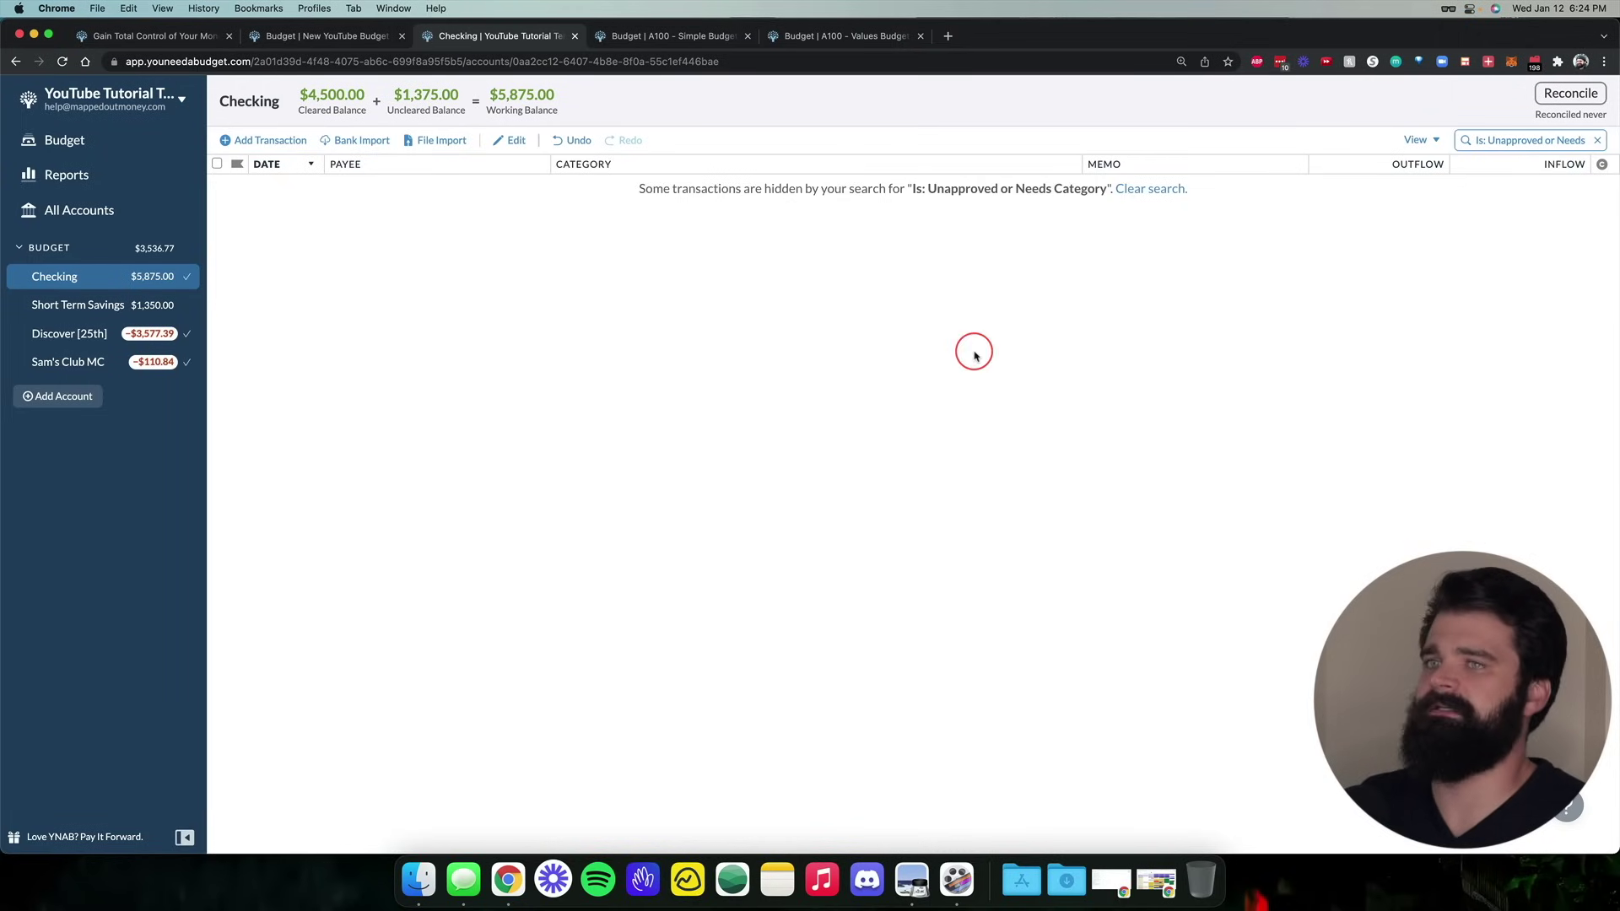
click(1149, 189)
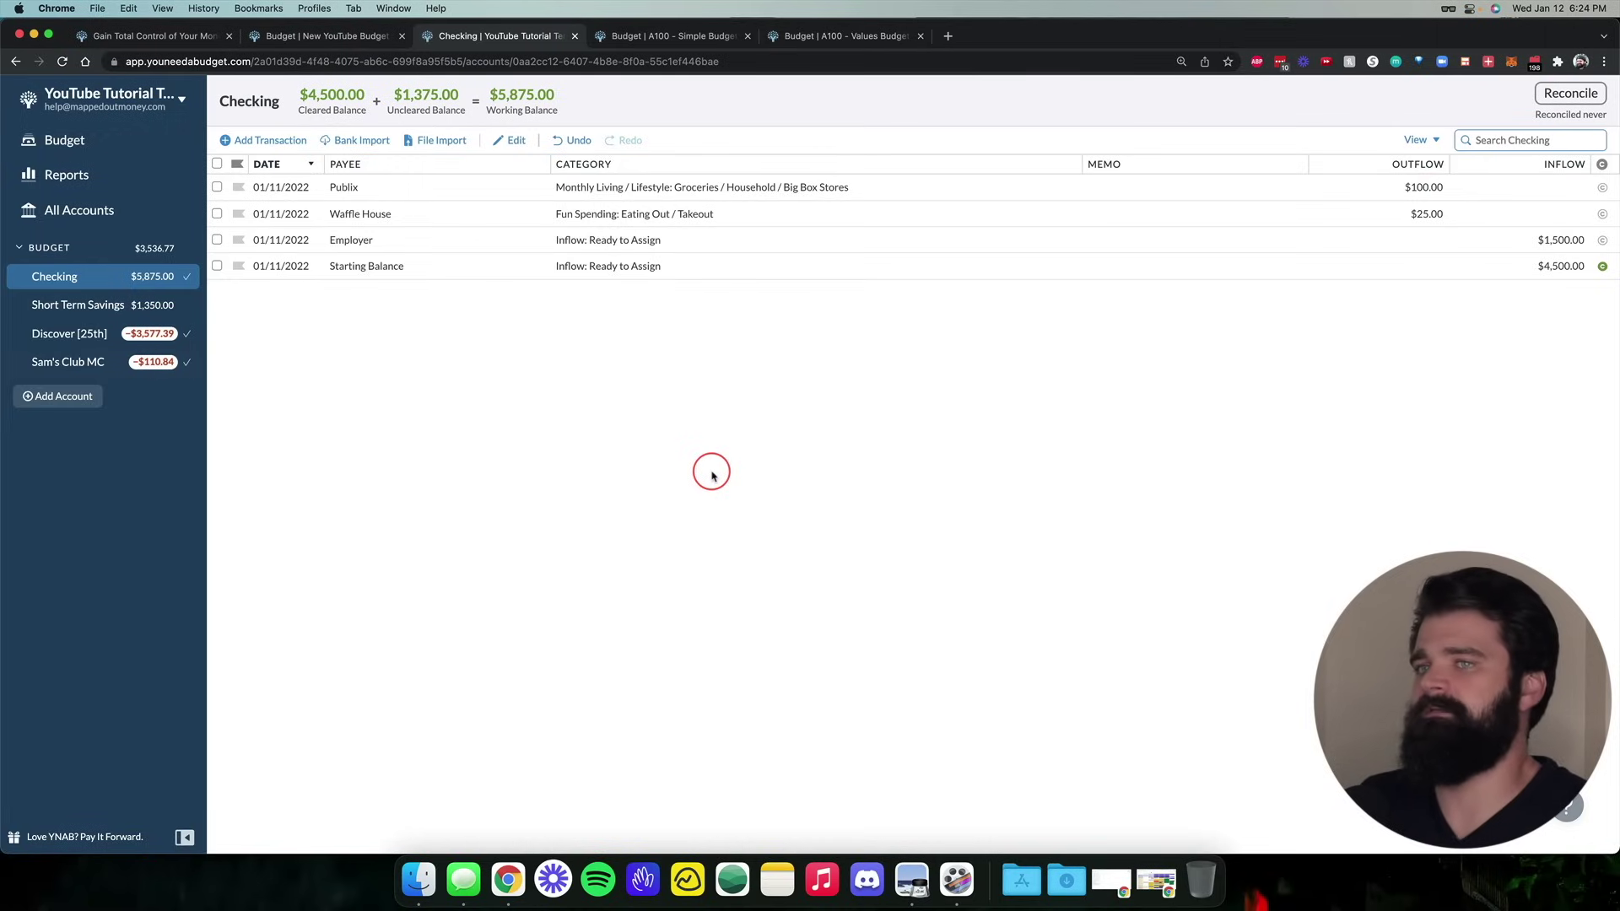
Check the Discover [25th] account for bank imports and return to the Checking account's transactions
click(162, 336)
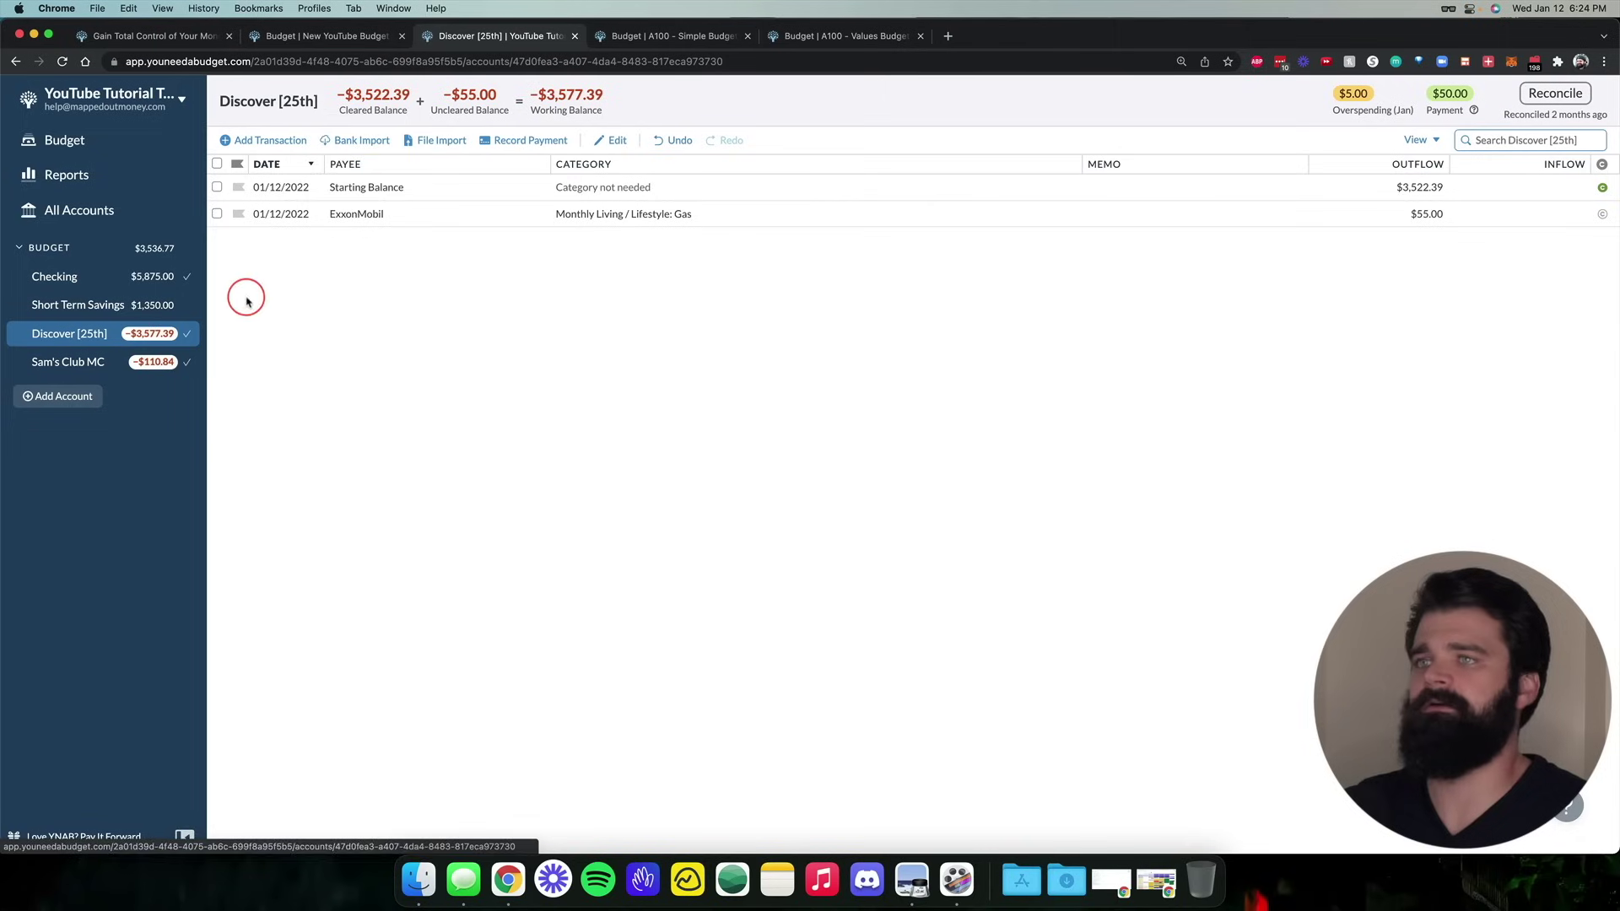
click(347, 141)
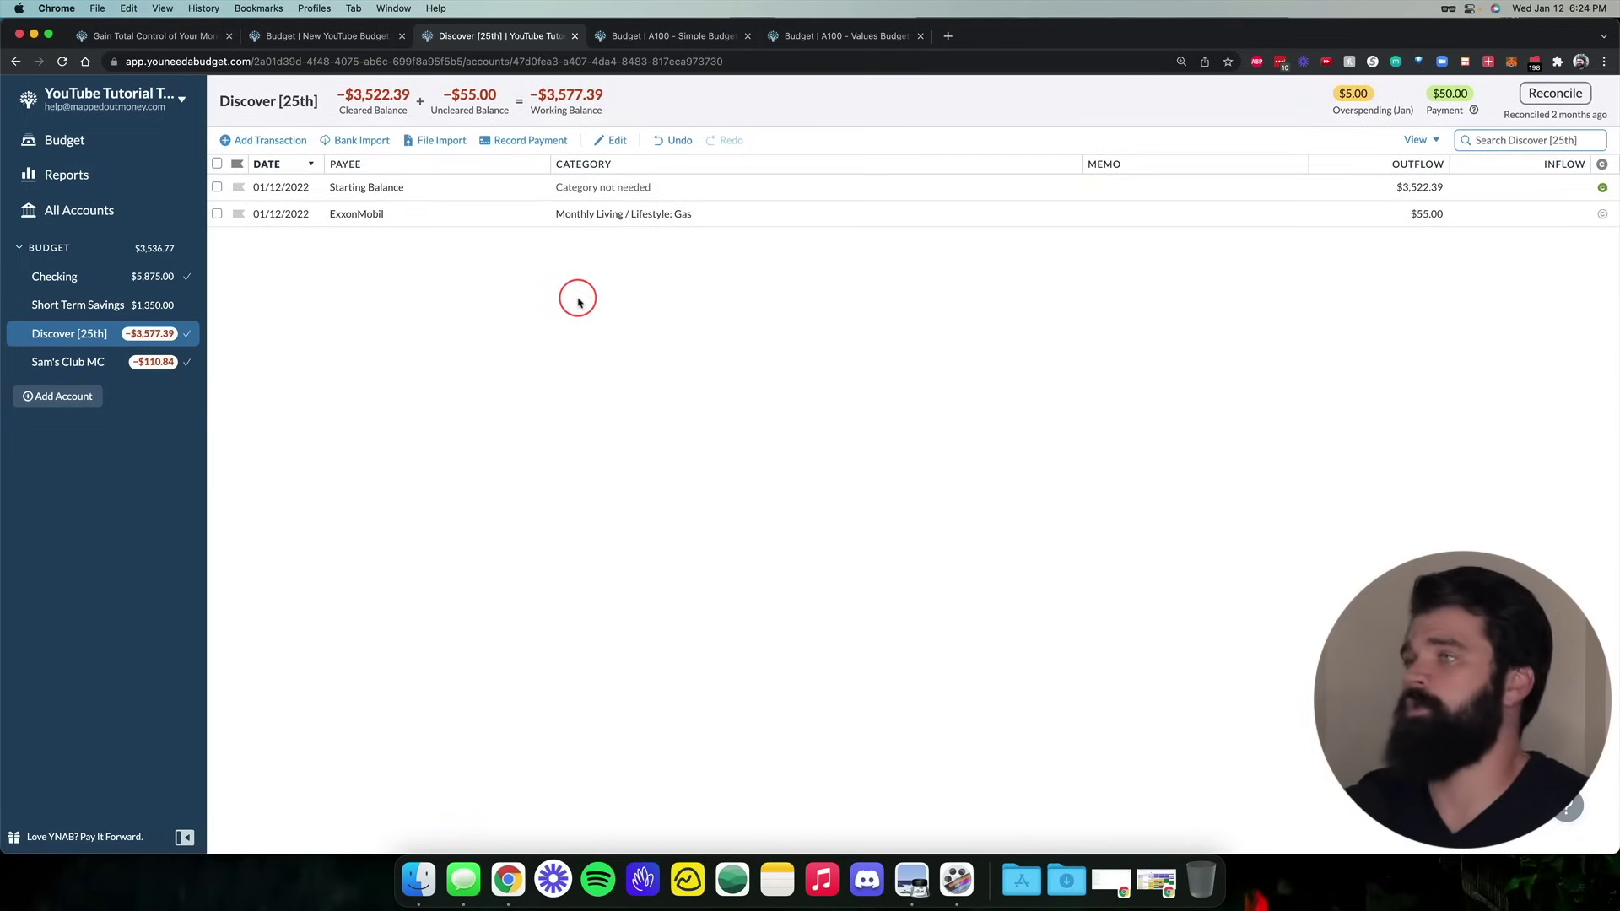
click(89, 278)
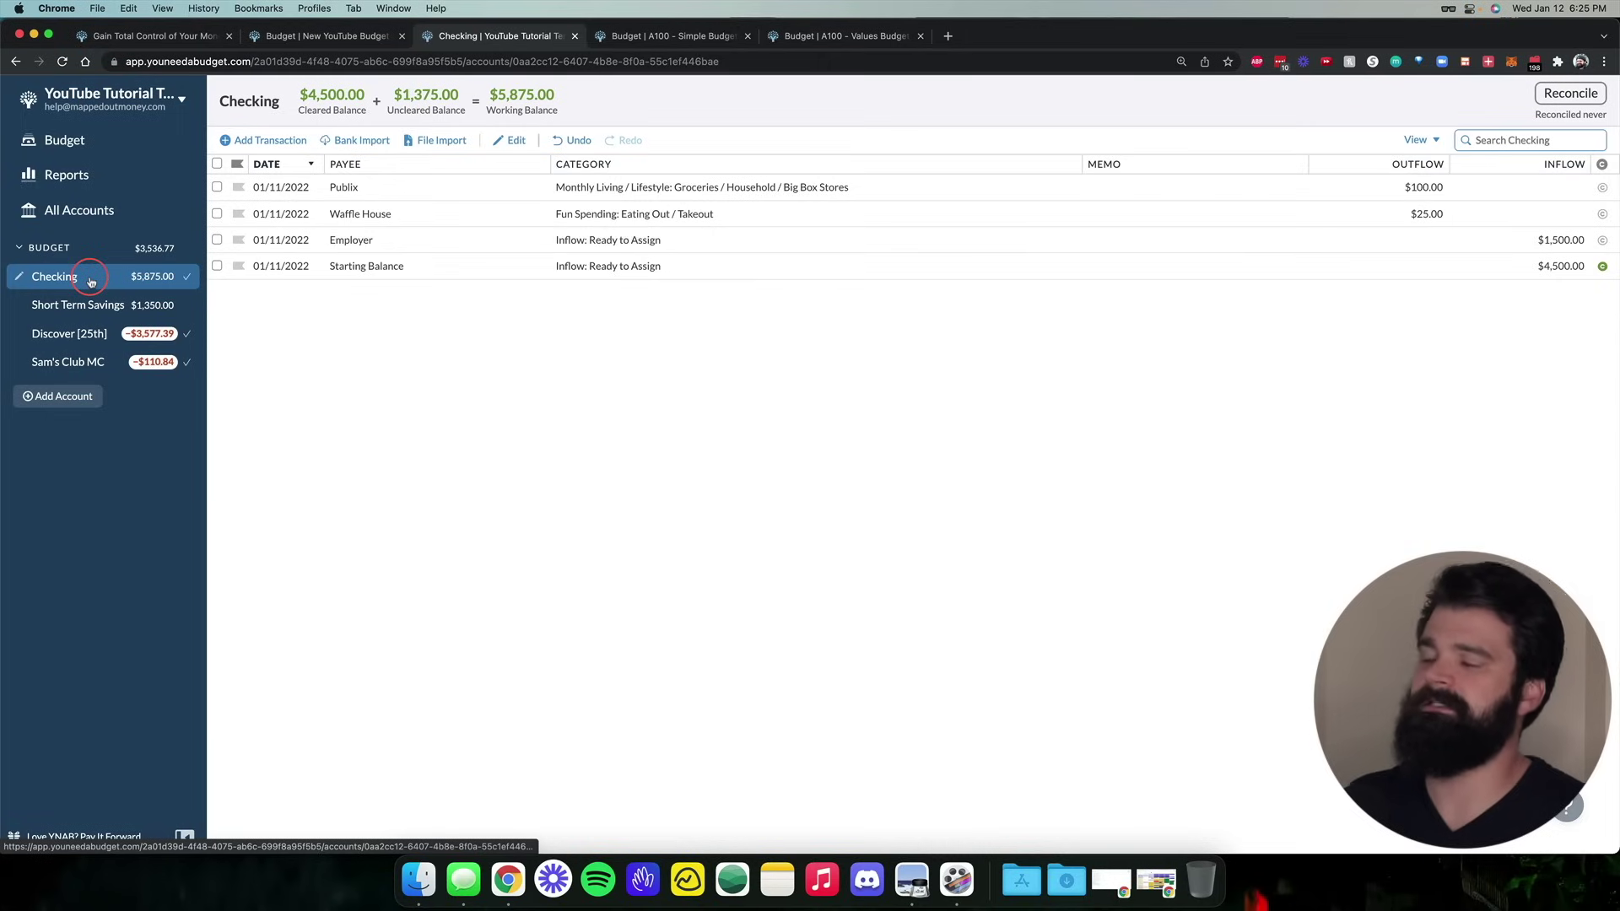
click(434, 223)
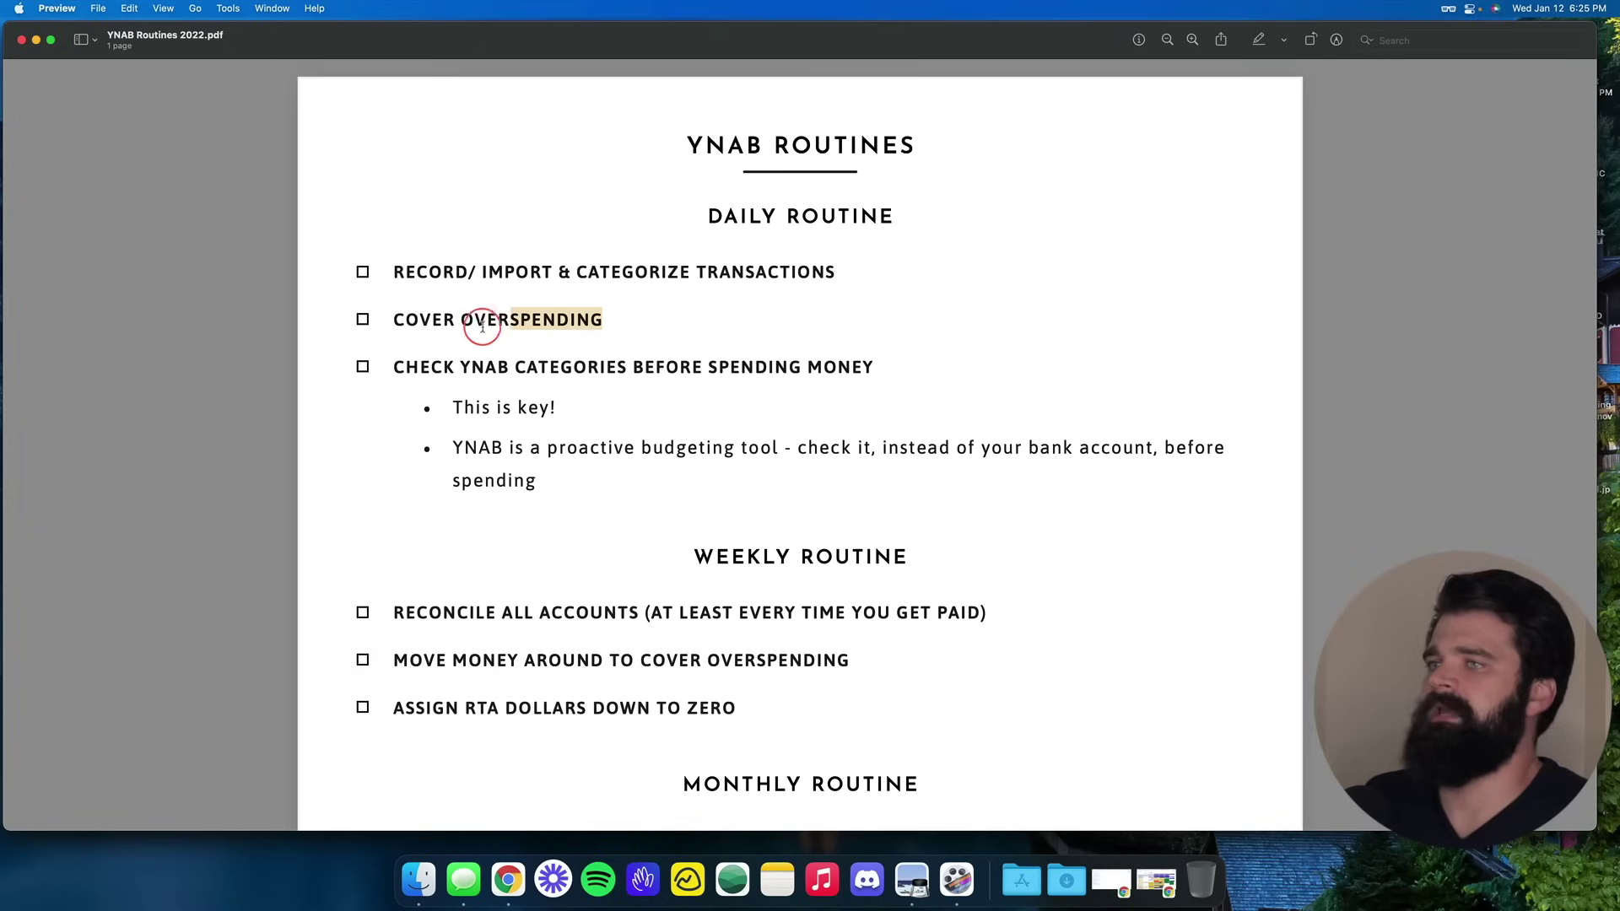
Highlight the Cover Overspending item in the routines PDF, then cover the overspent Gas category in the YNAB budget with money from Amazon
drag(434, 318, 387, 318)
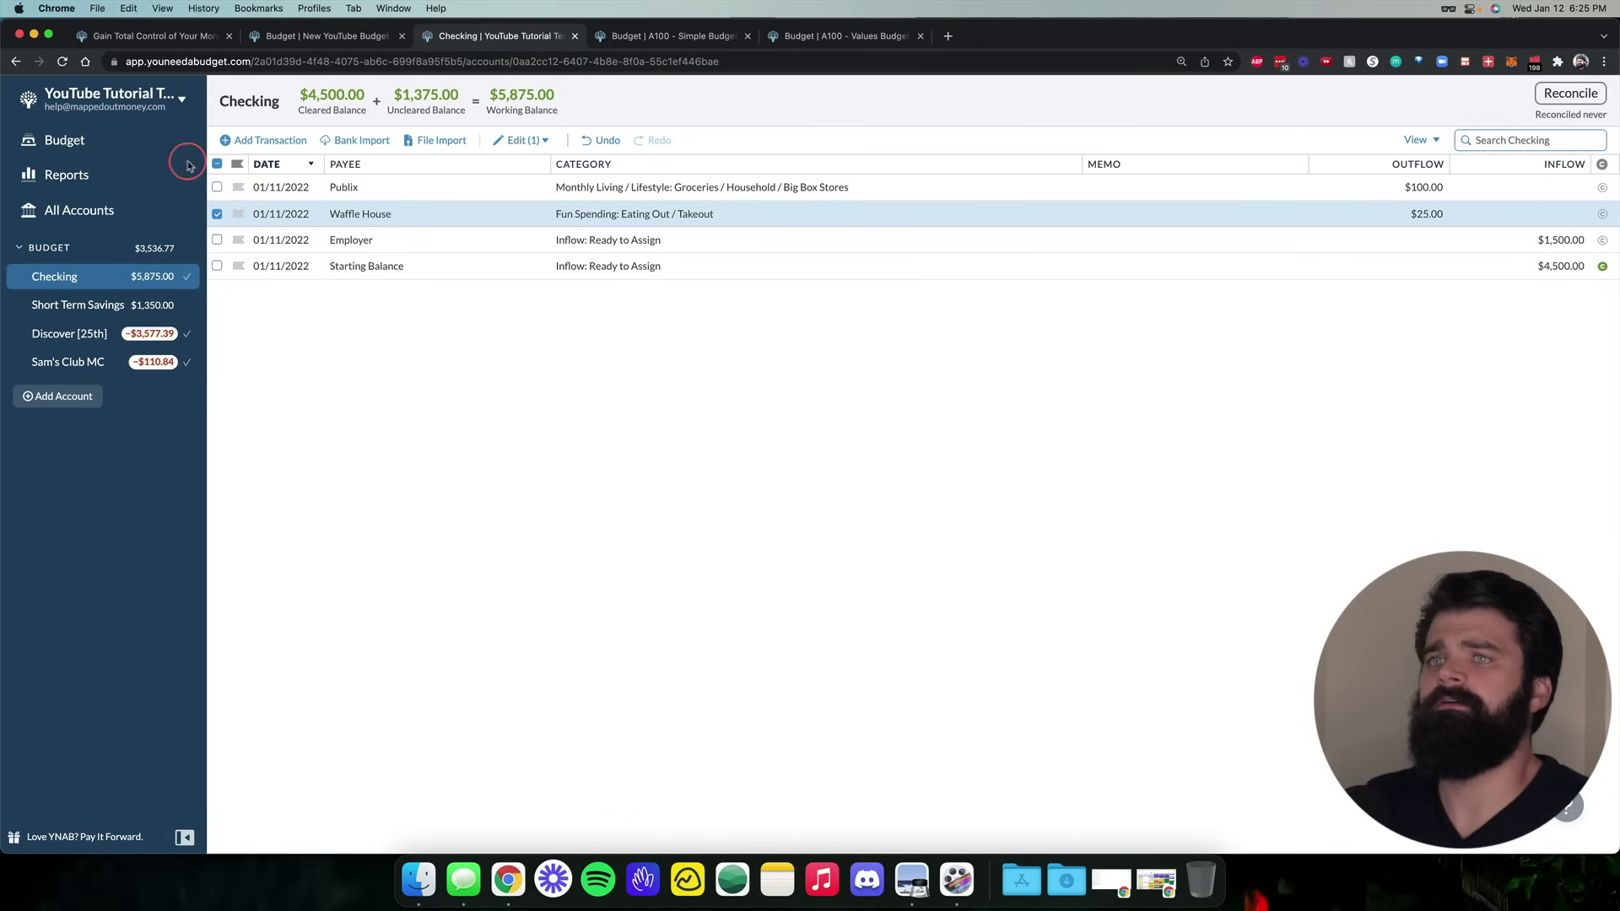
click(112, 146)
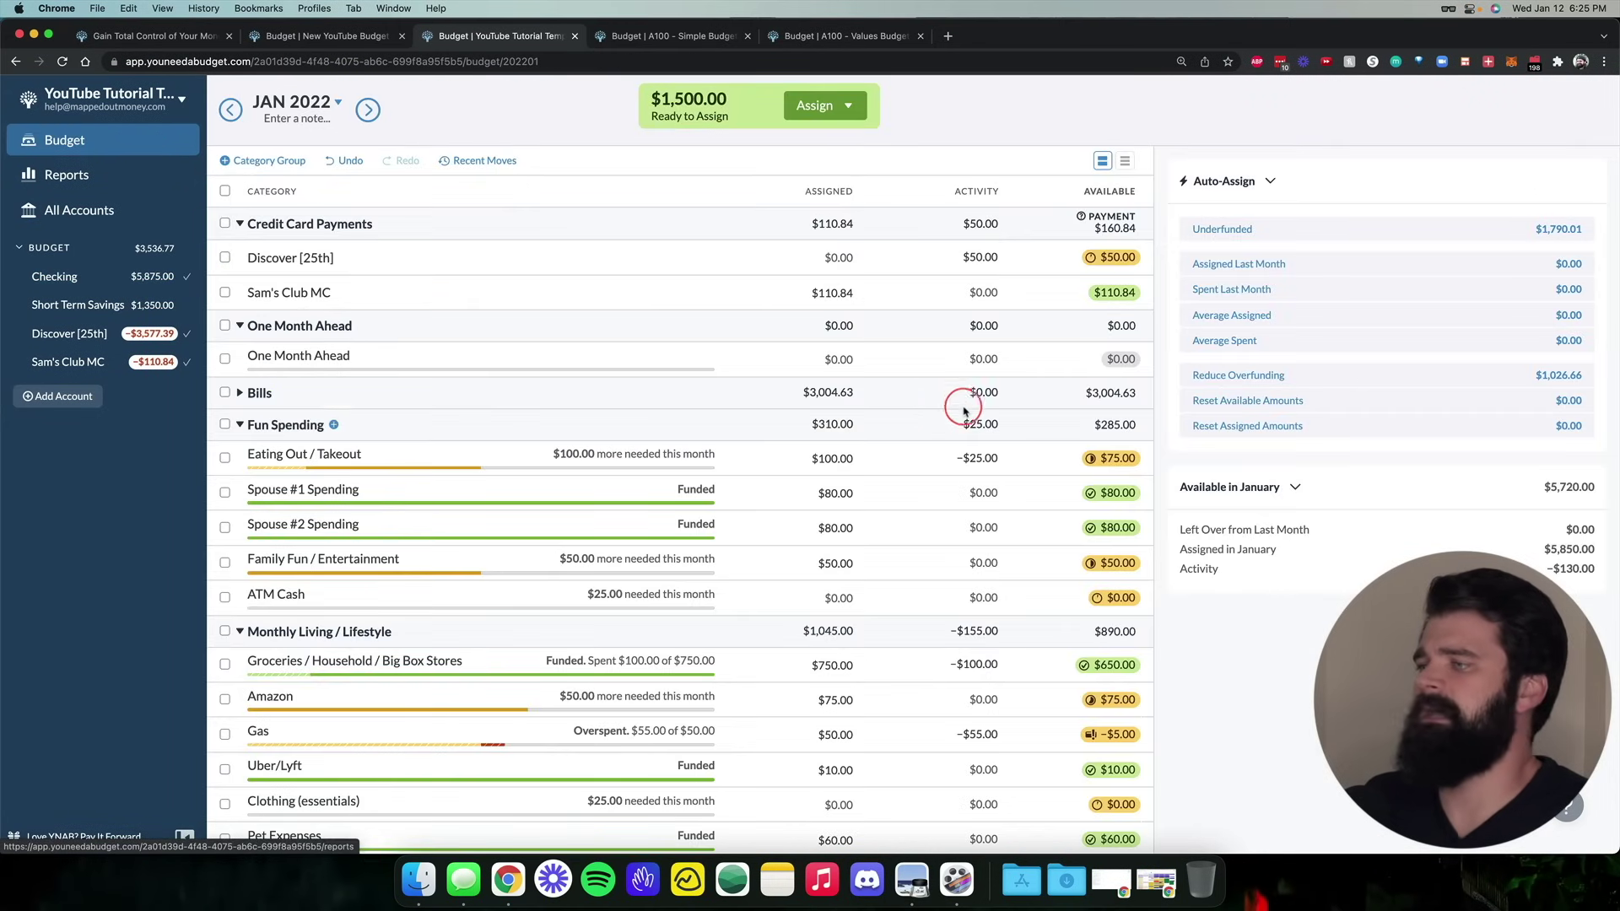
scroll(966, 407, down, 1)
scroll(971, 406, down, 2)
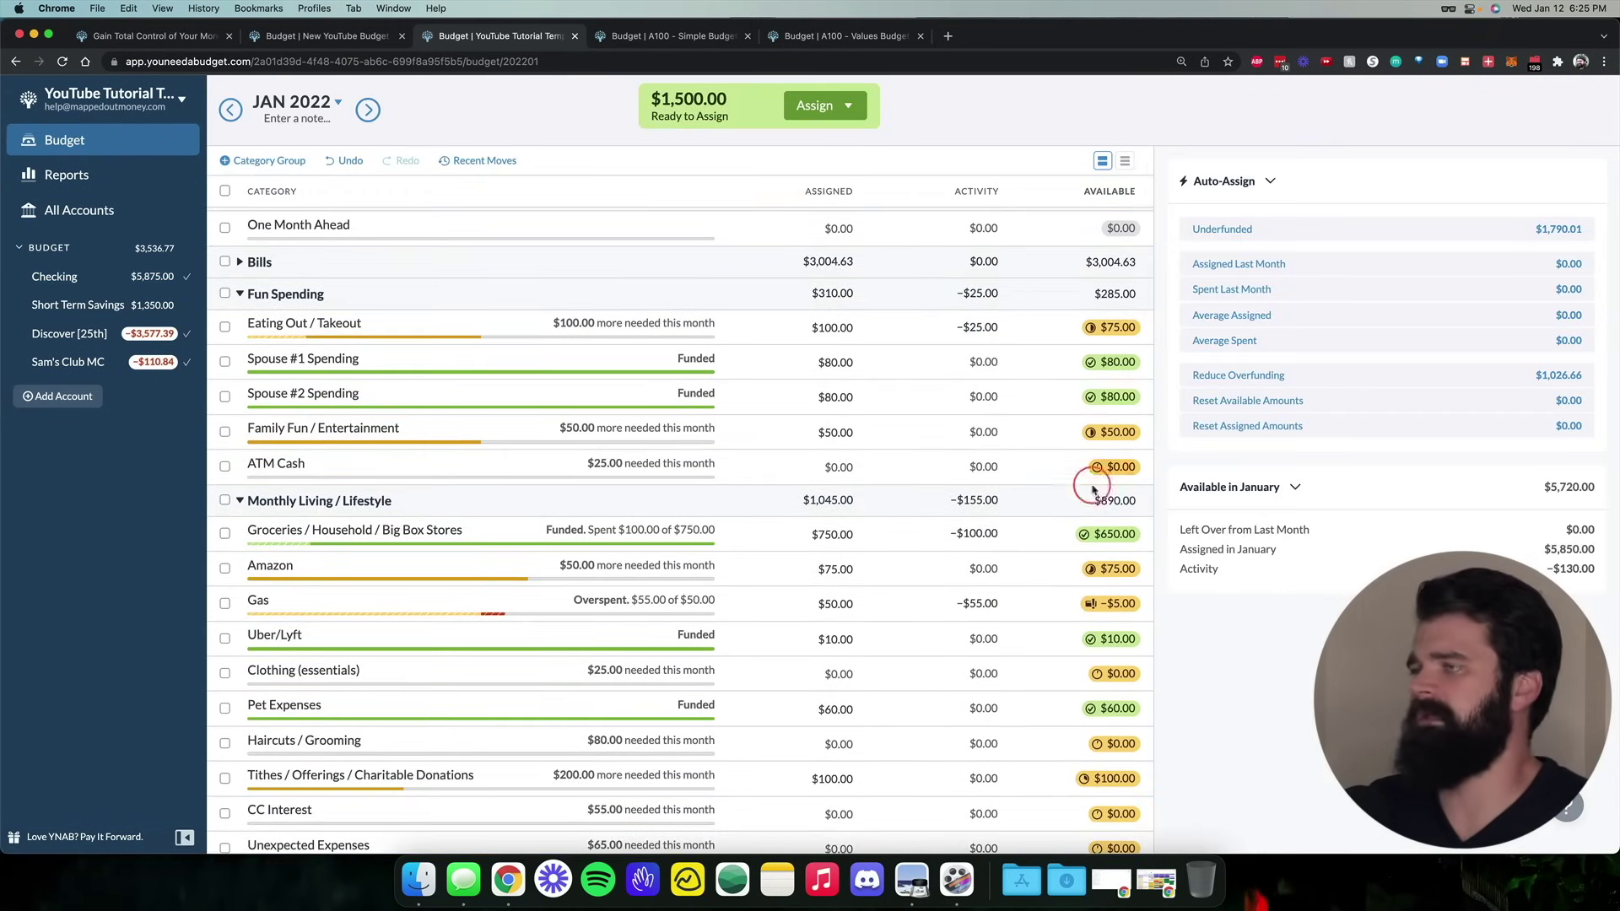
scroll(1086, 380, down, 3)
scroll(1088, 530, down, 3)
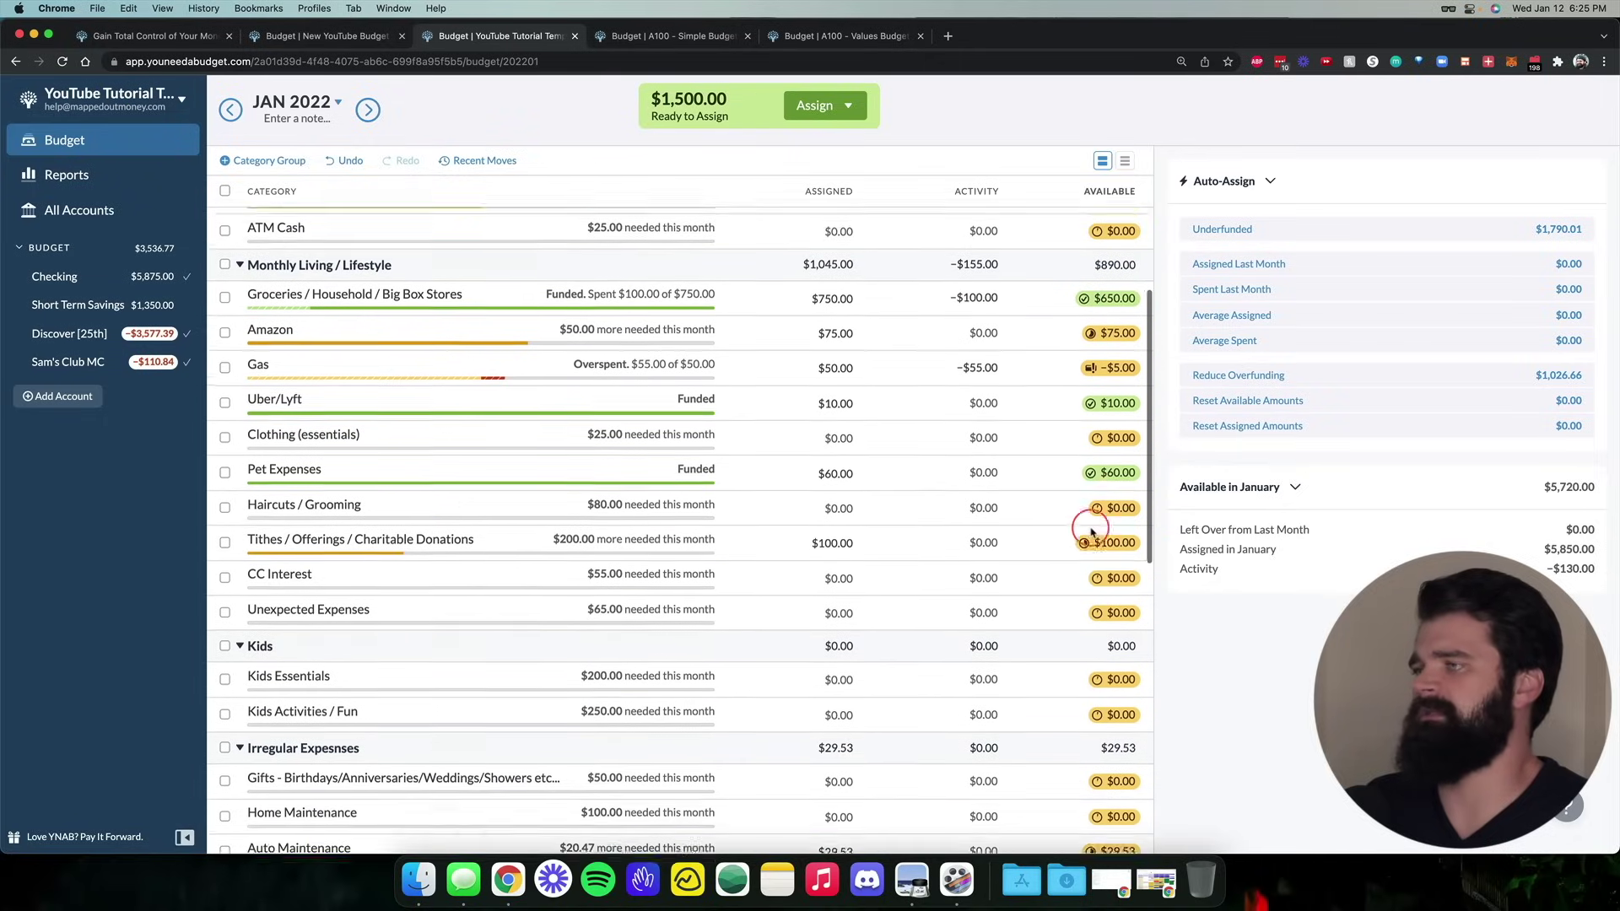
scroll(1092, 504, down, 1)
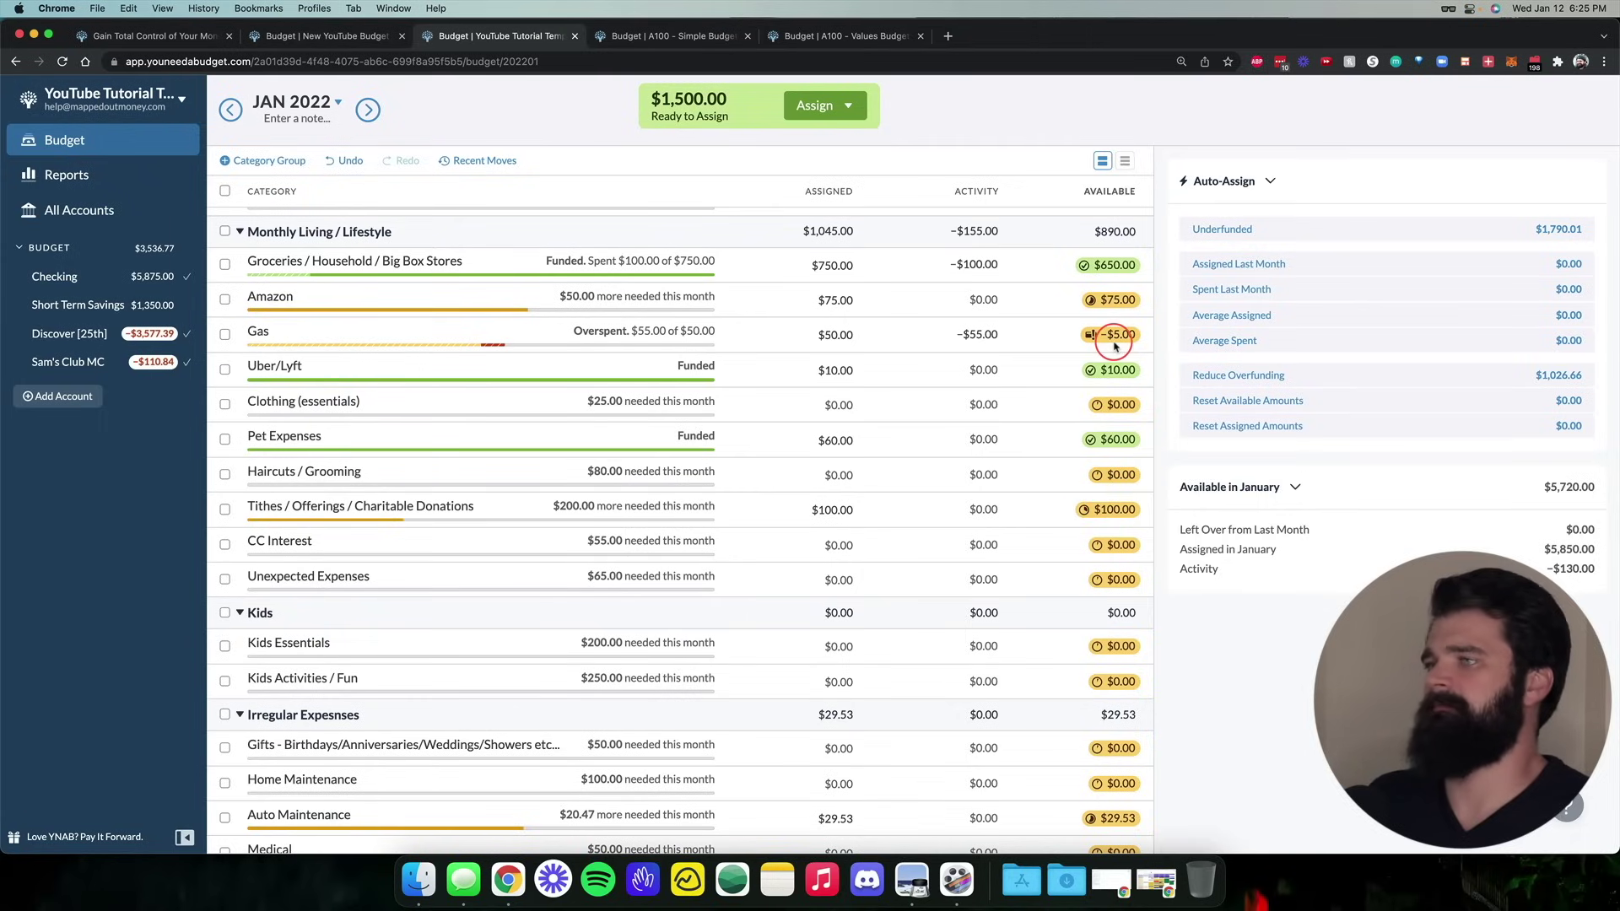
mouse_move(1115, 346)
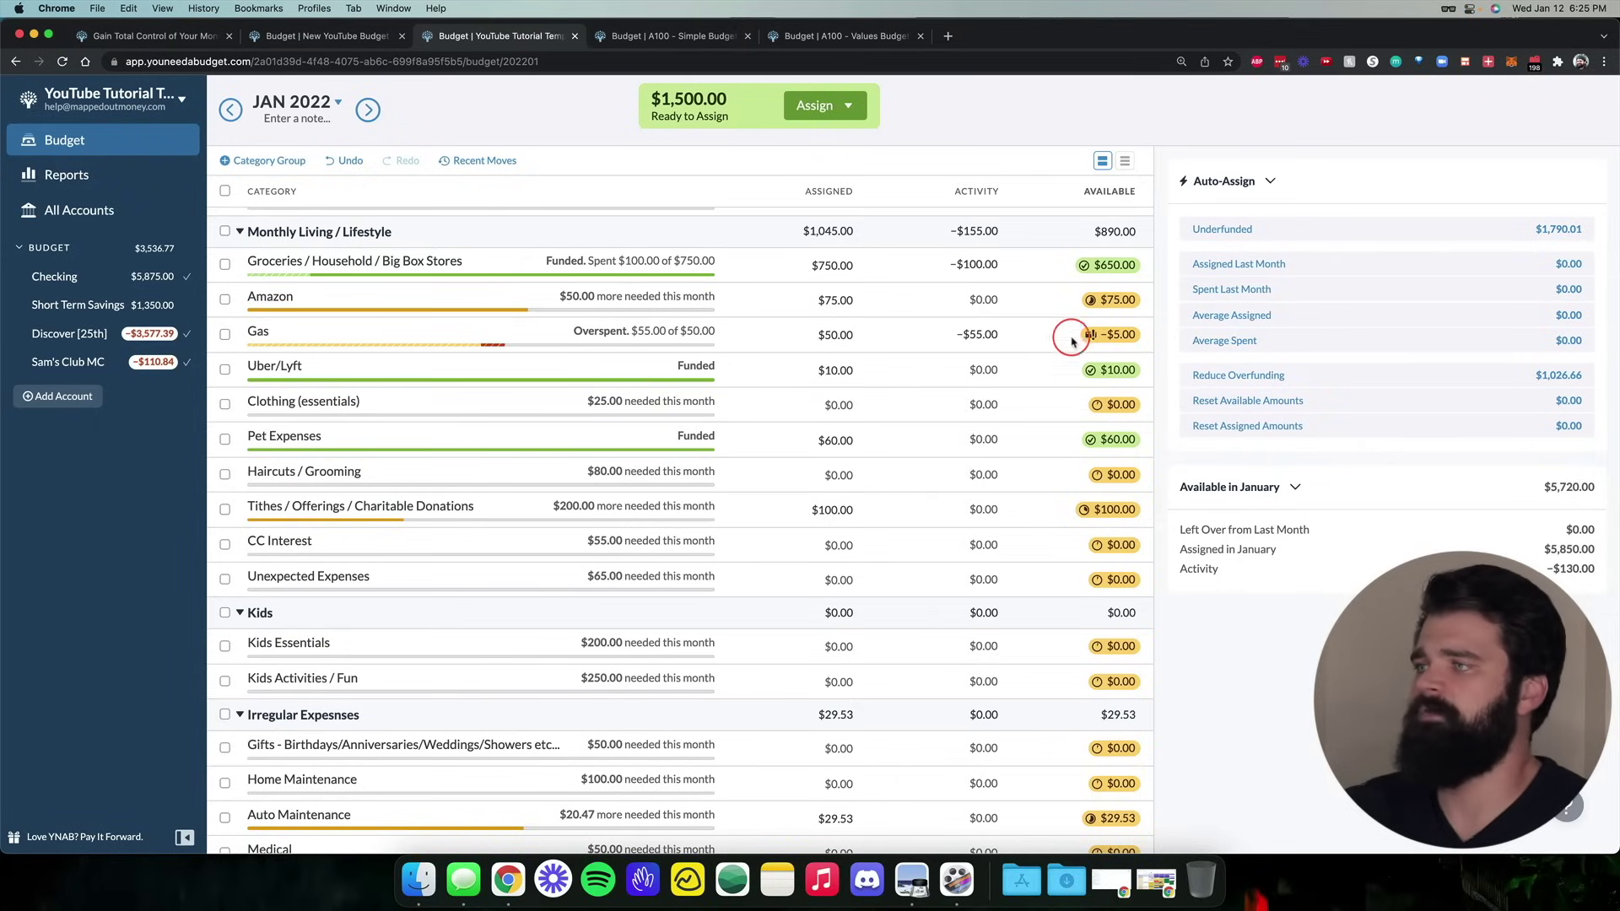
click(1117, 337)
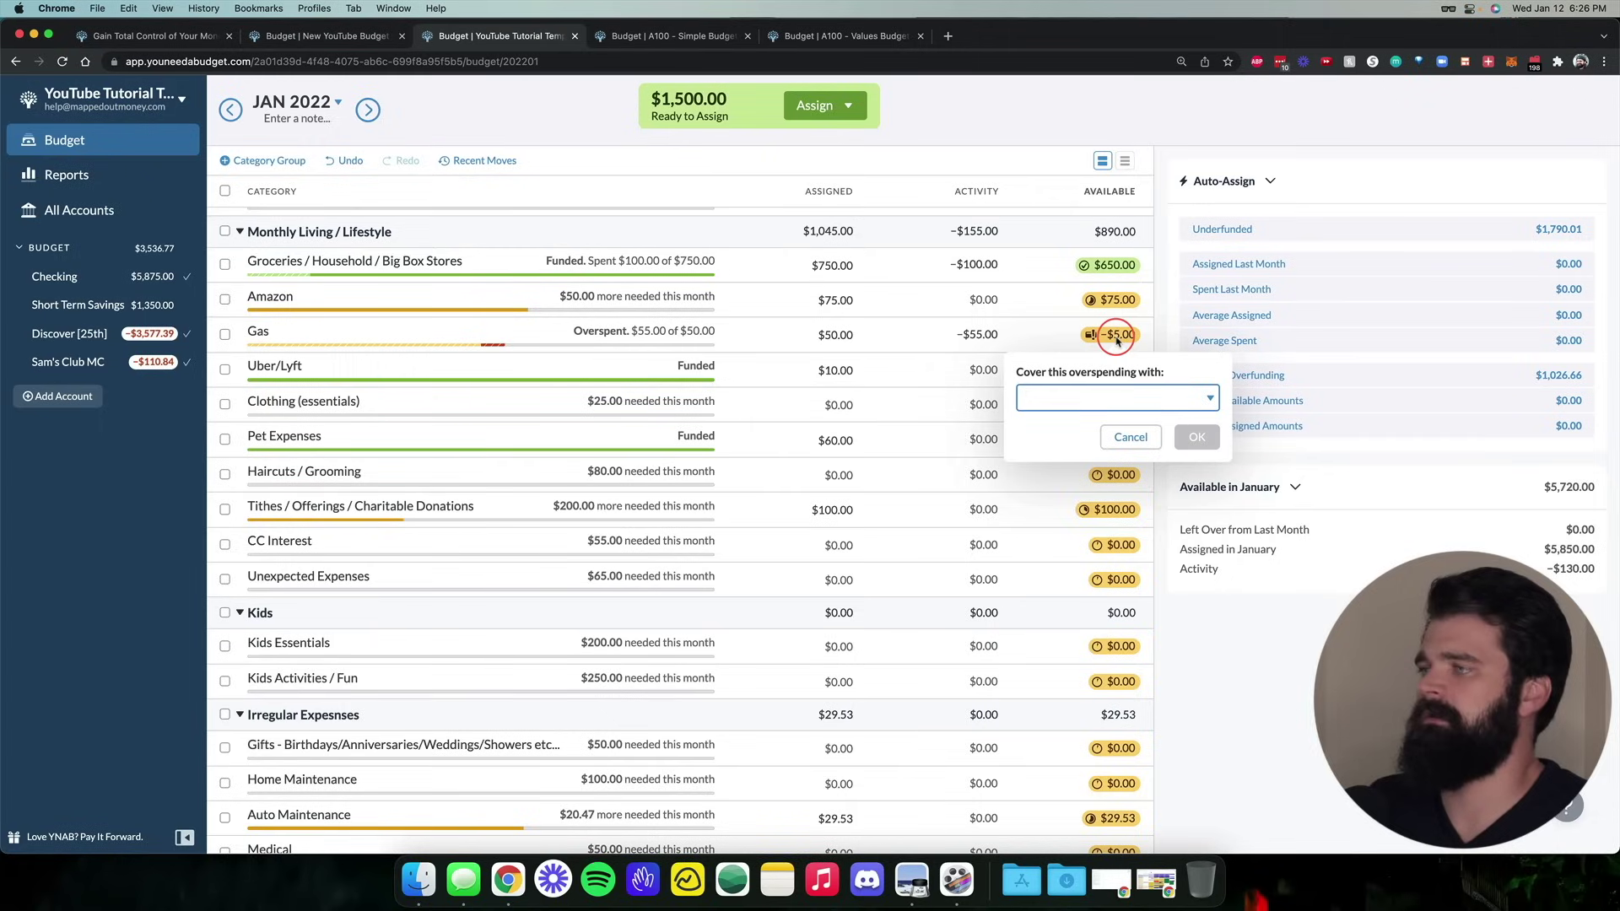
text(amazo)
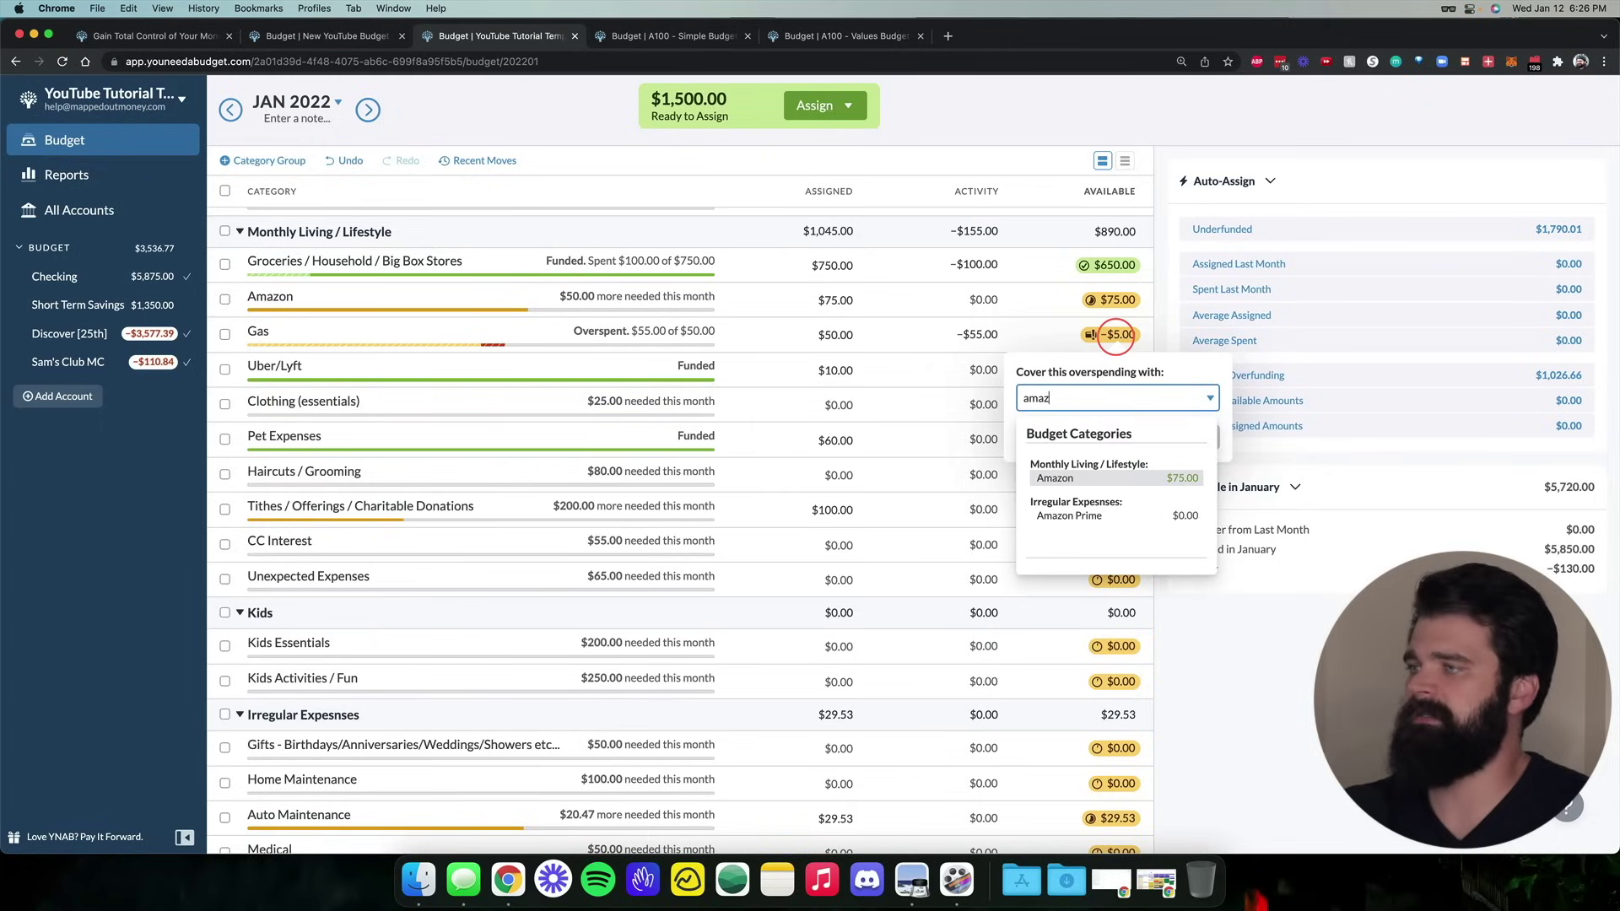
click(1123, 476)
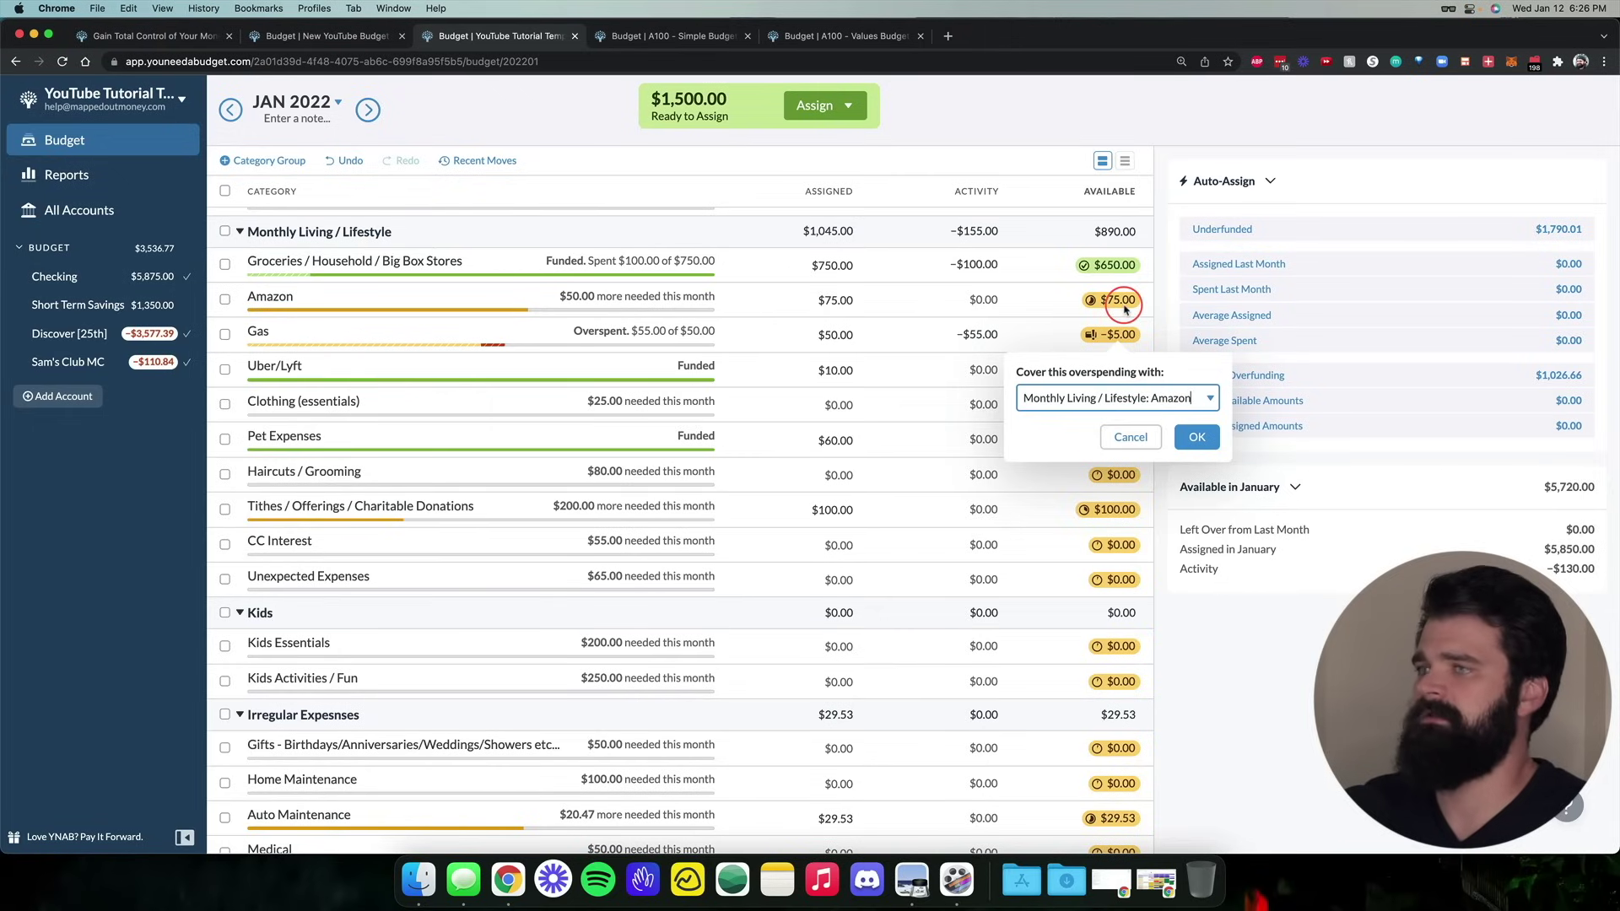
click(1198, 437)
Check the remaining categories for overspending and highlight "Check YNAB categories before spending money" in the routines PDF in Preview
scroll(1021, 413, down, 2)
scroll(1020, 417, down, 10)
scroll(1019, 418, down, 4)
scroll(1065, 506, up, 1)
scroll(1065, 506, up, 20)
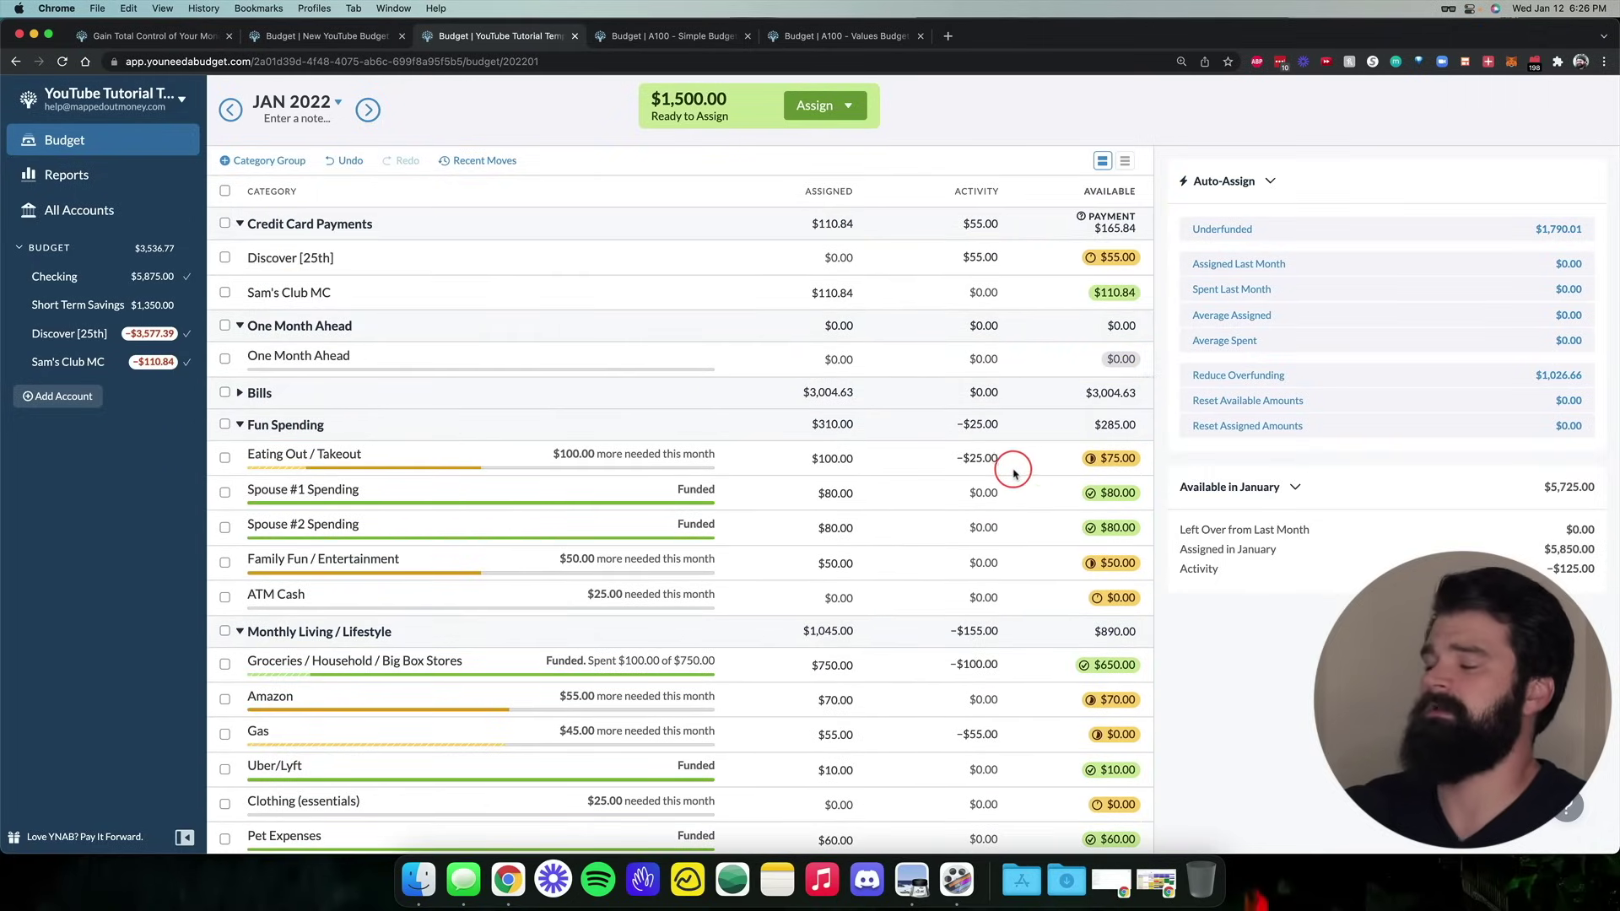
key(ctrl+Right)
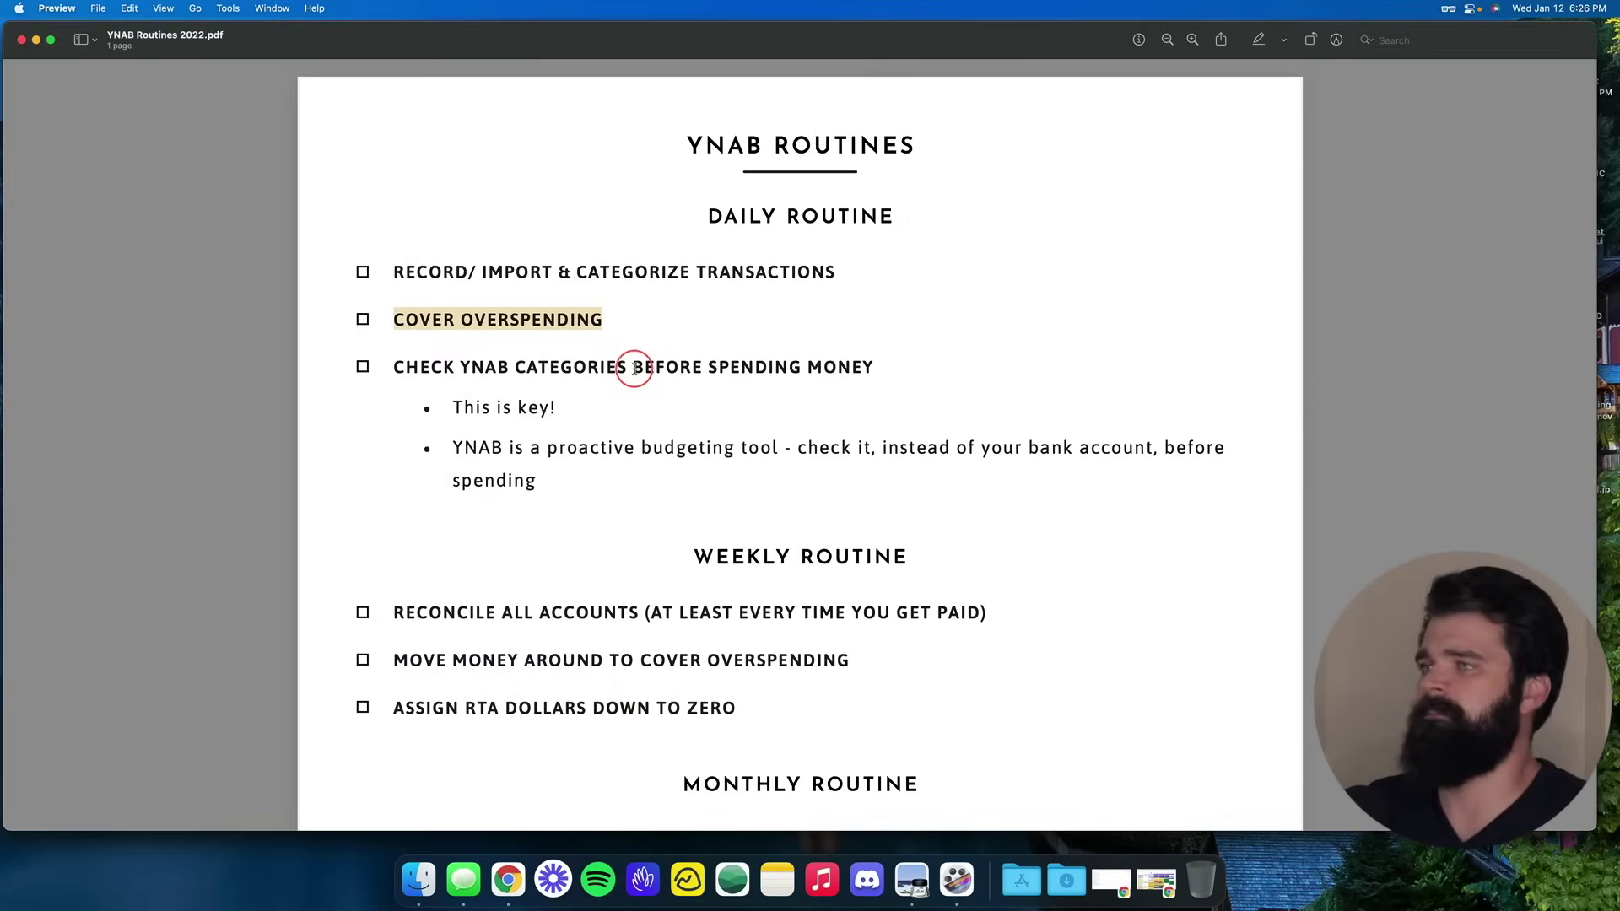
drag(394, 366, 886, 366)
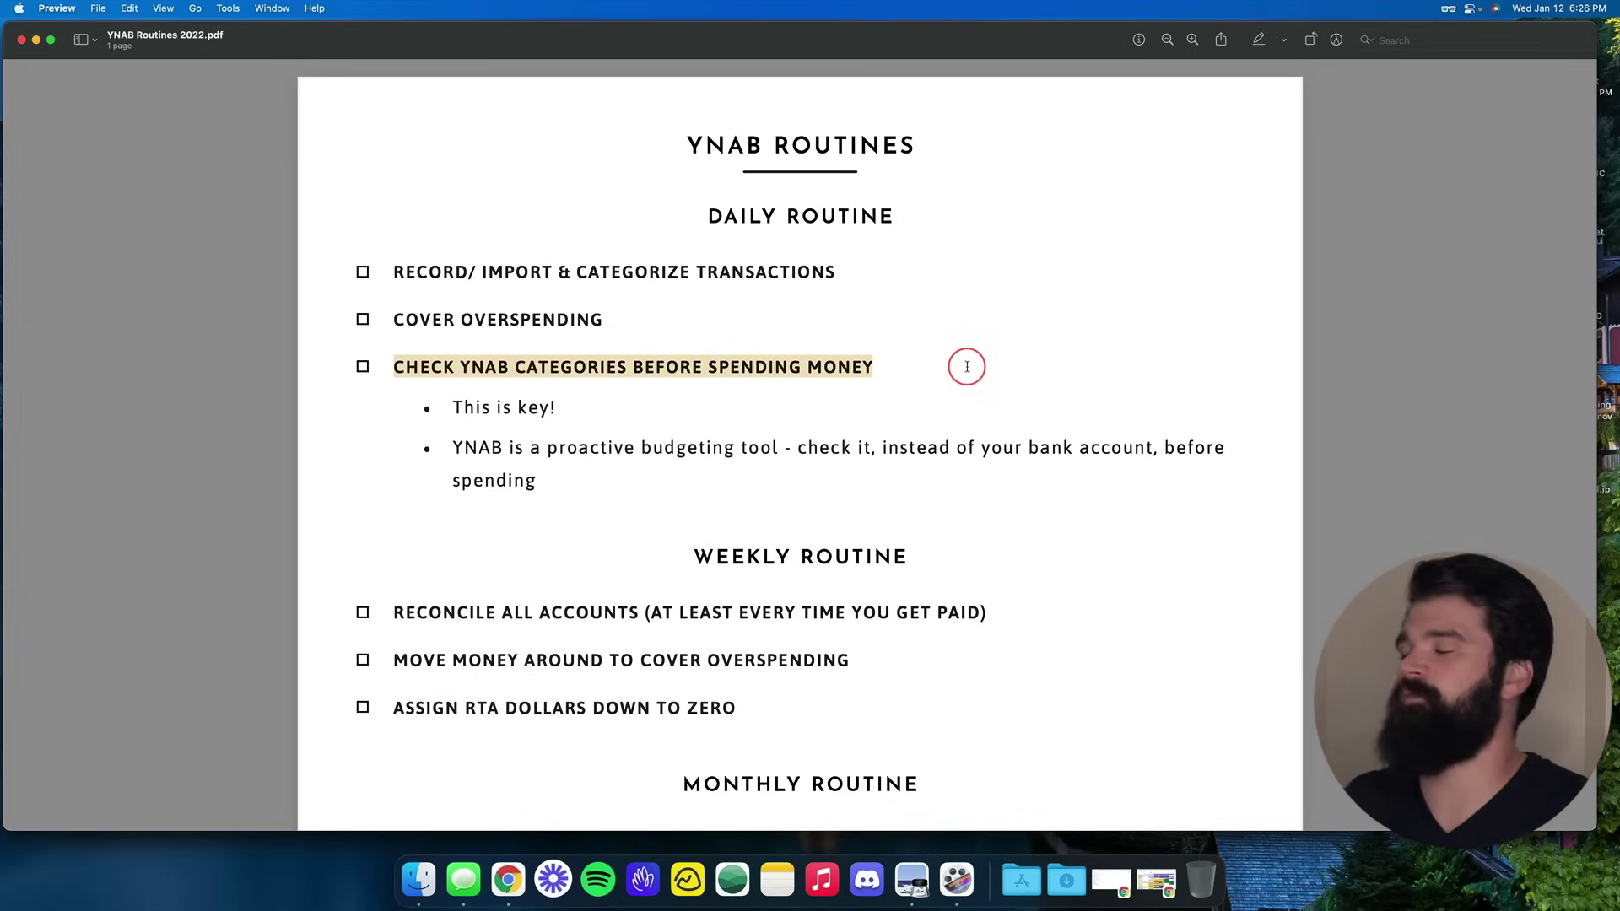
Return to the YNAB budget in Chrome and move $50.00 from Family Fun / Entertainment to Eating Out / Takeout
key(ctrl+Left)
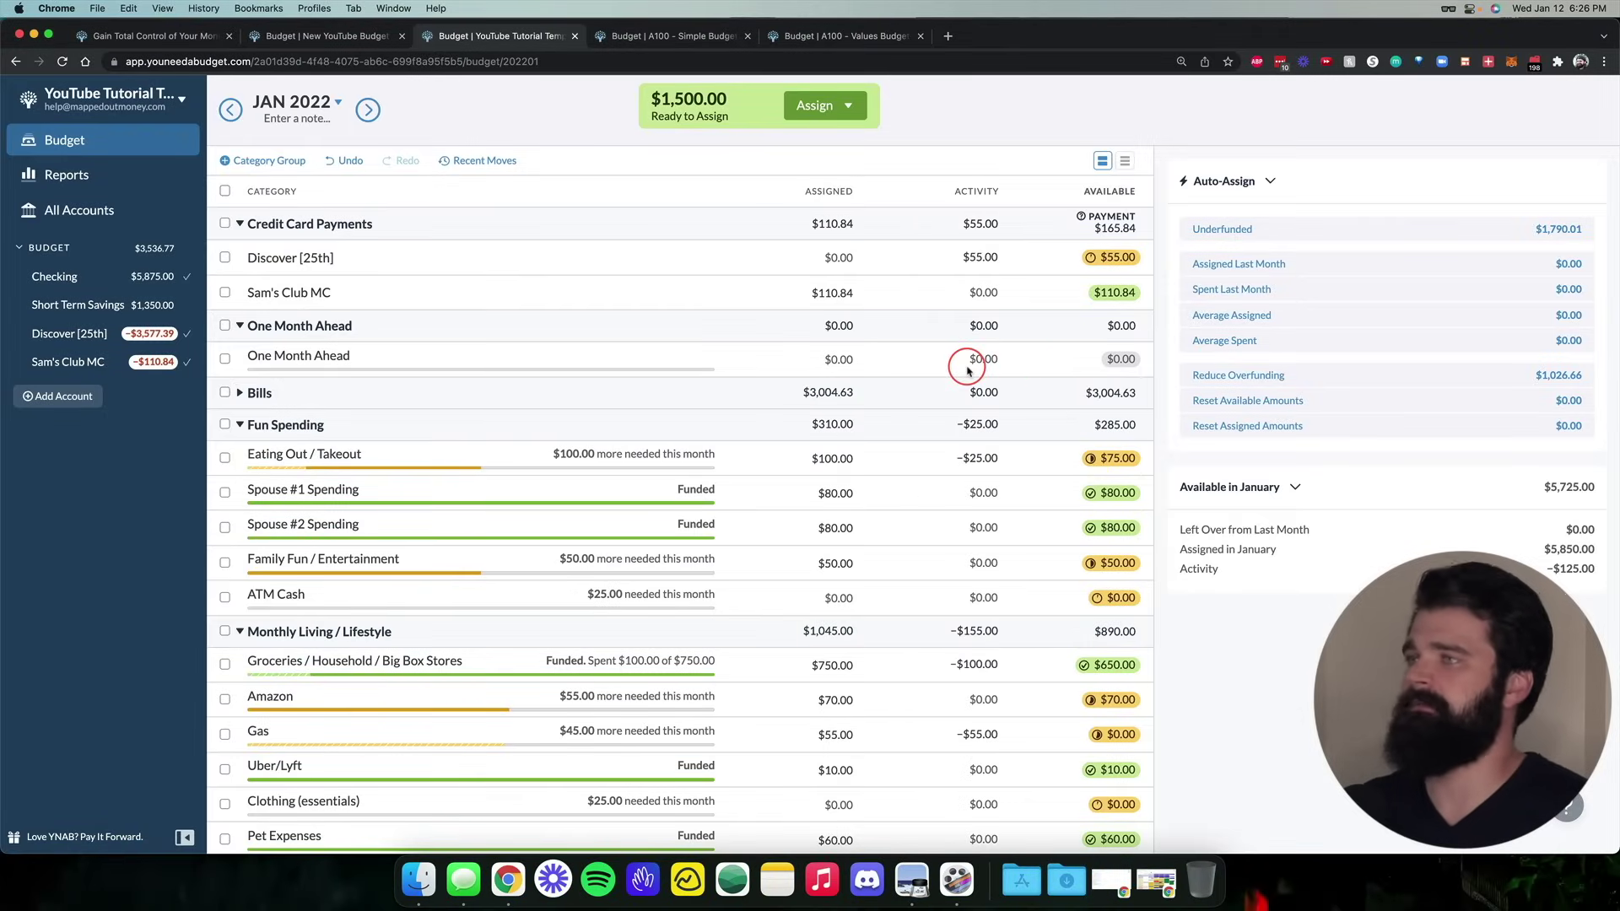
scroll(968, 370, down, 15)
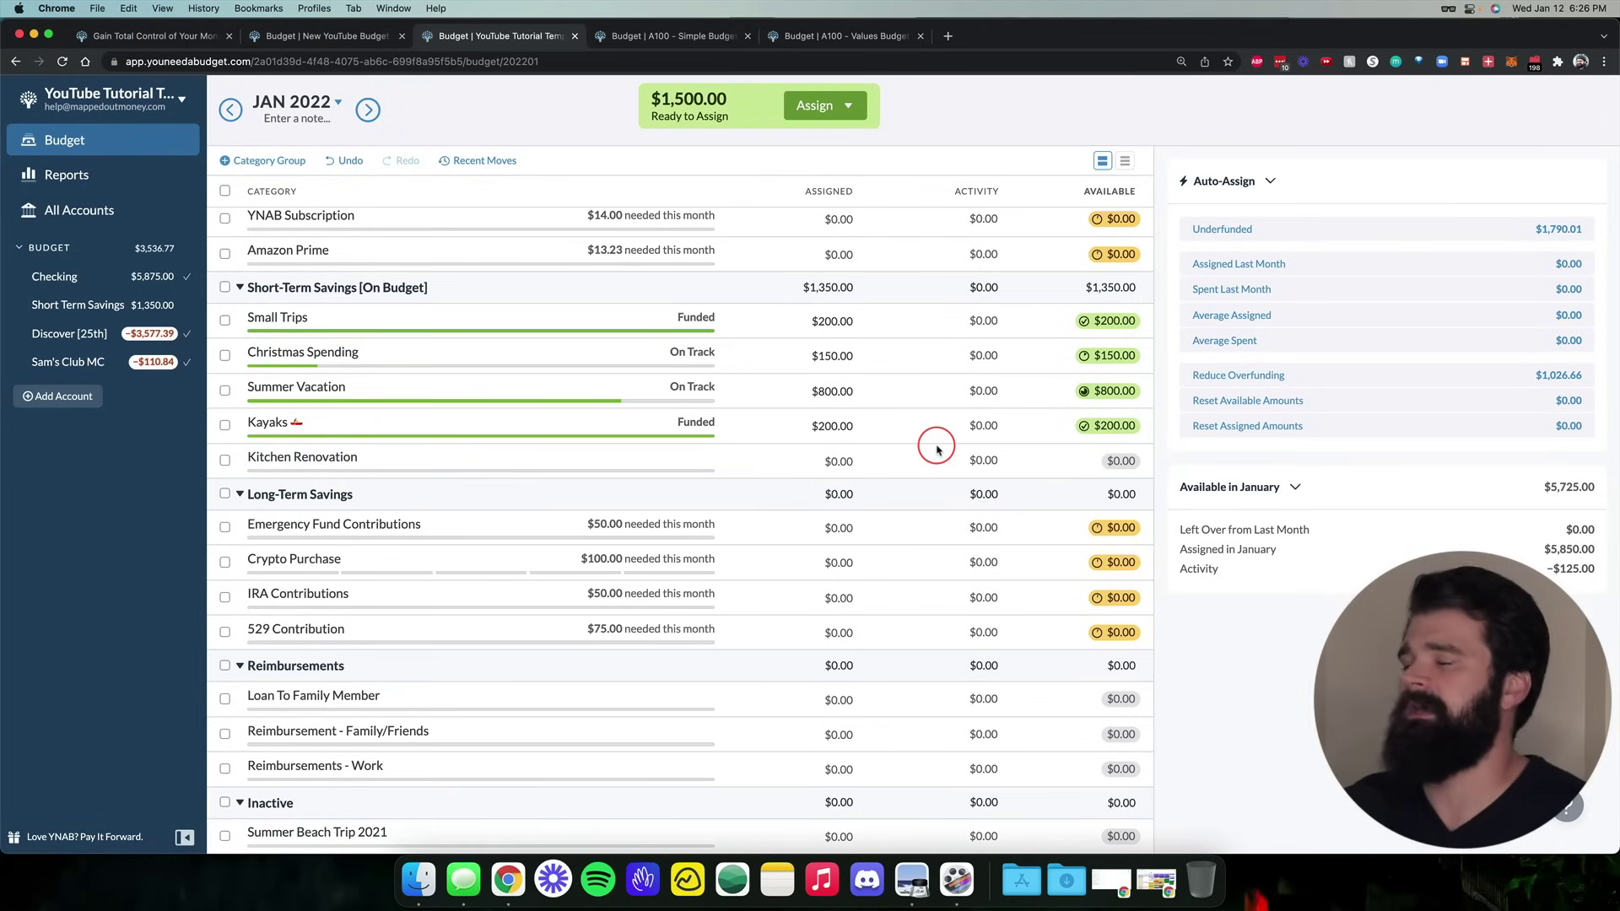
scroll(939, 448, up, 10)
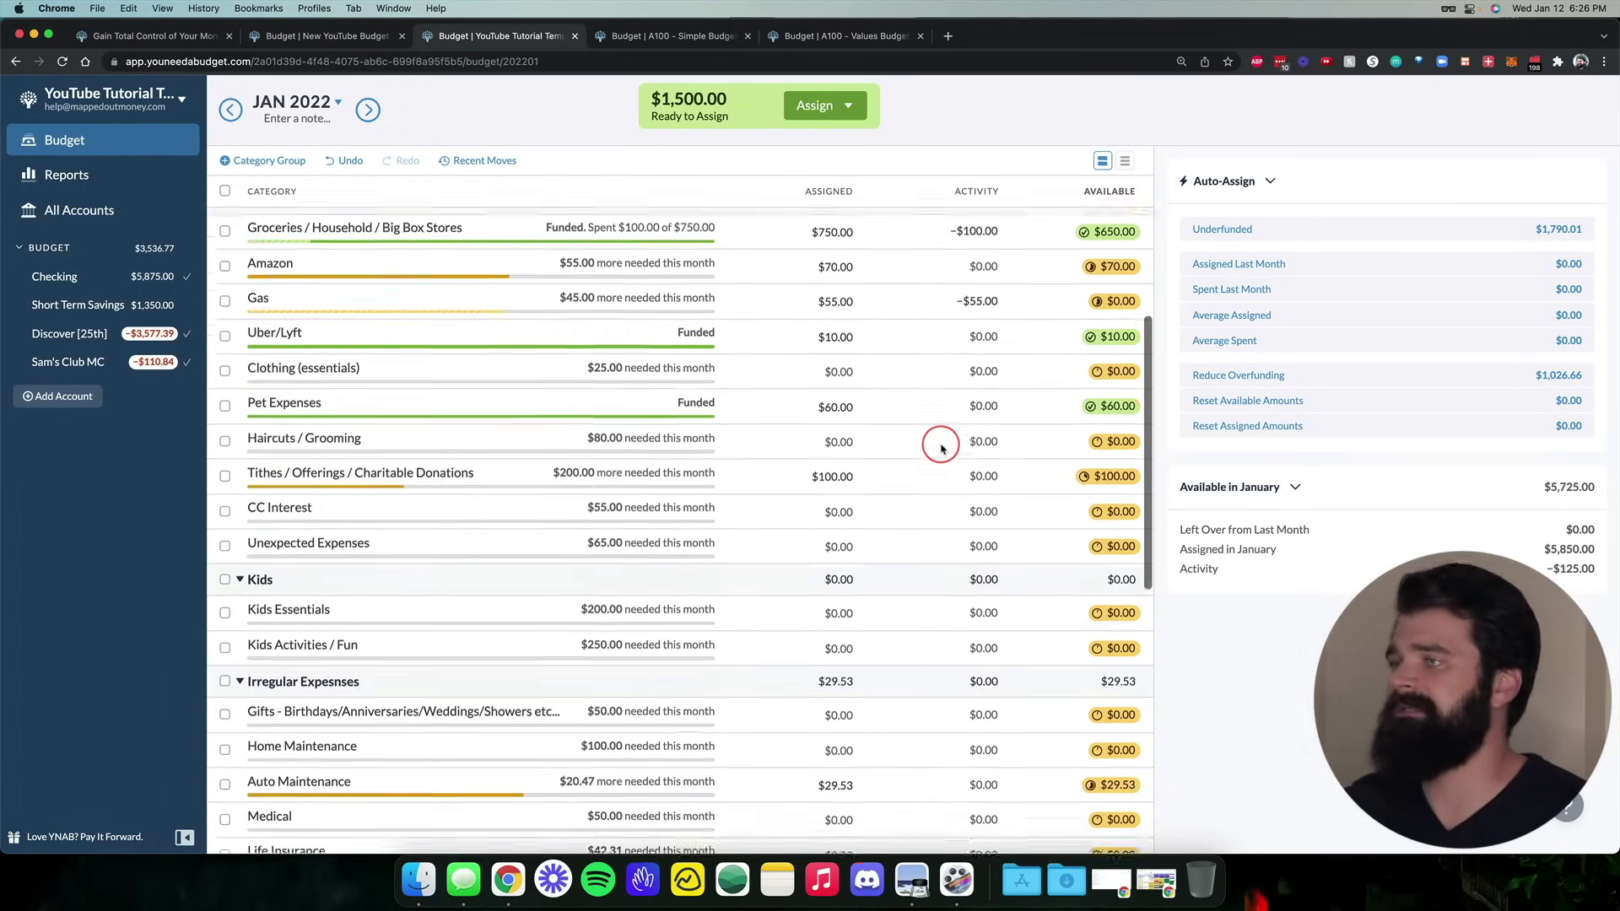
scroll(942, 447, up, 1)
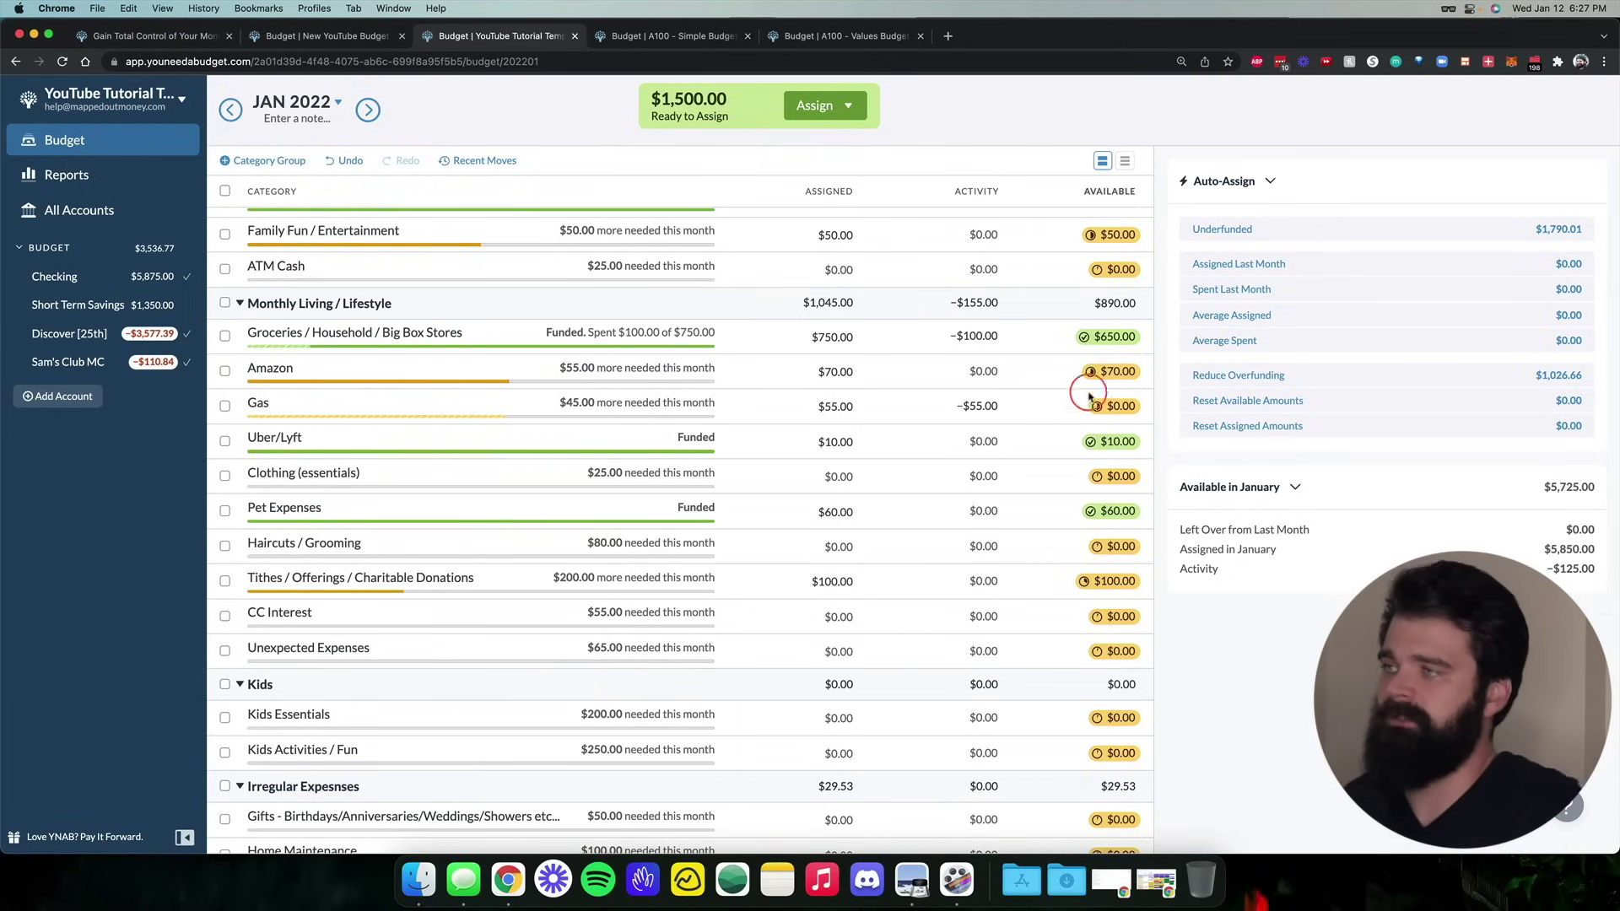
scroll(1062, 430, up, 3)
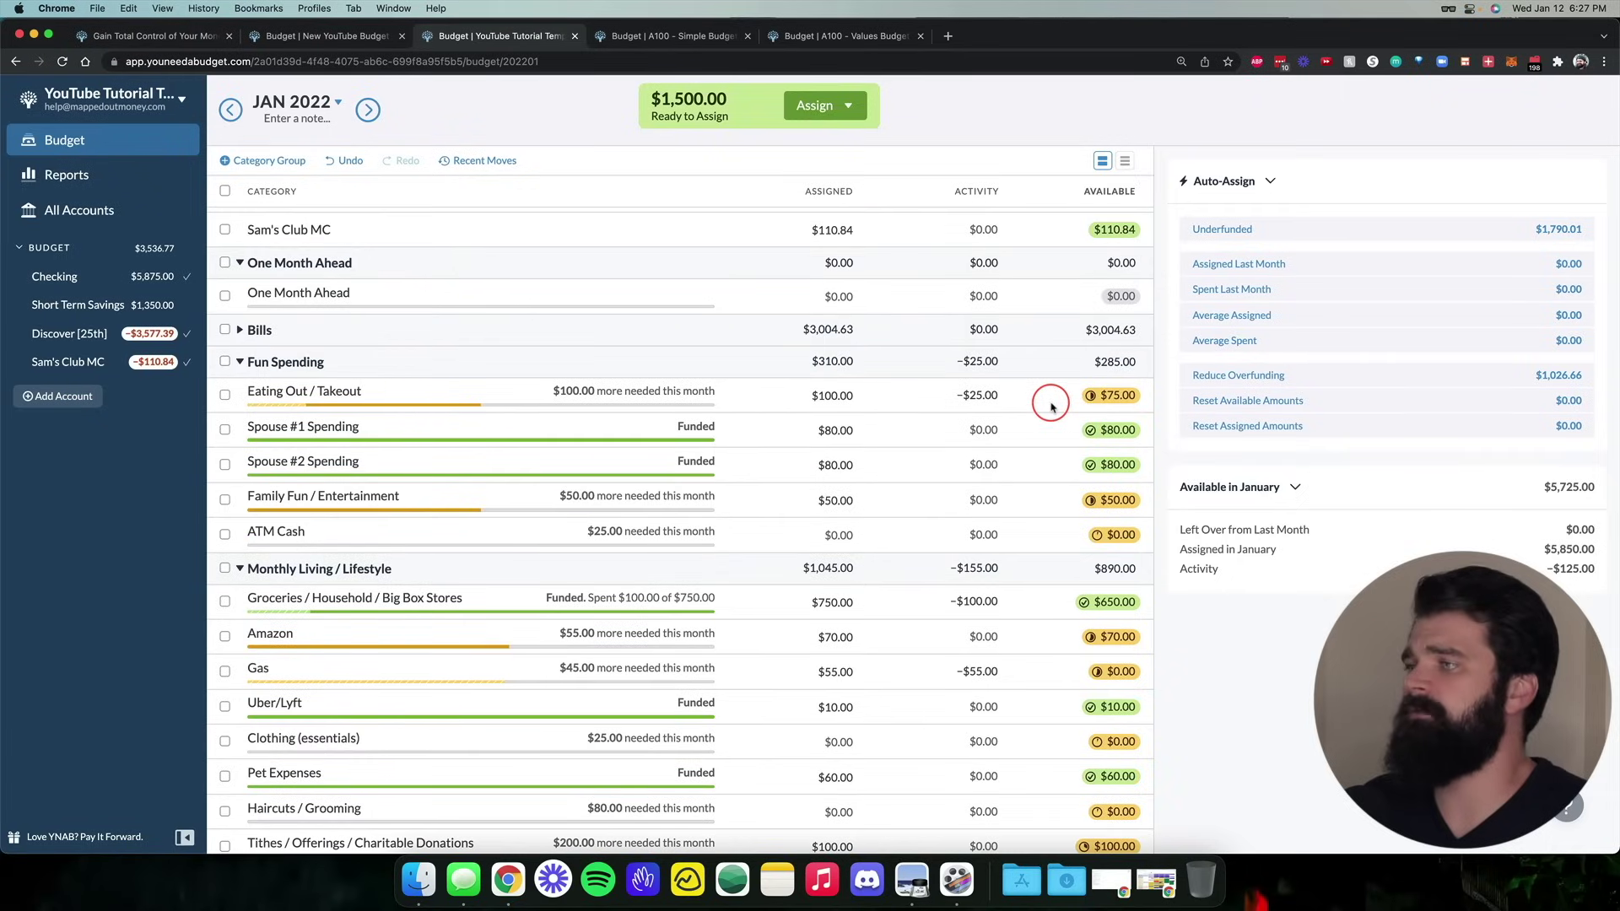
click(1097, 405)
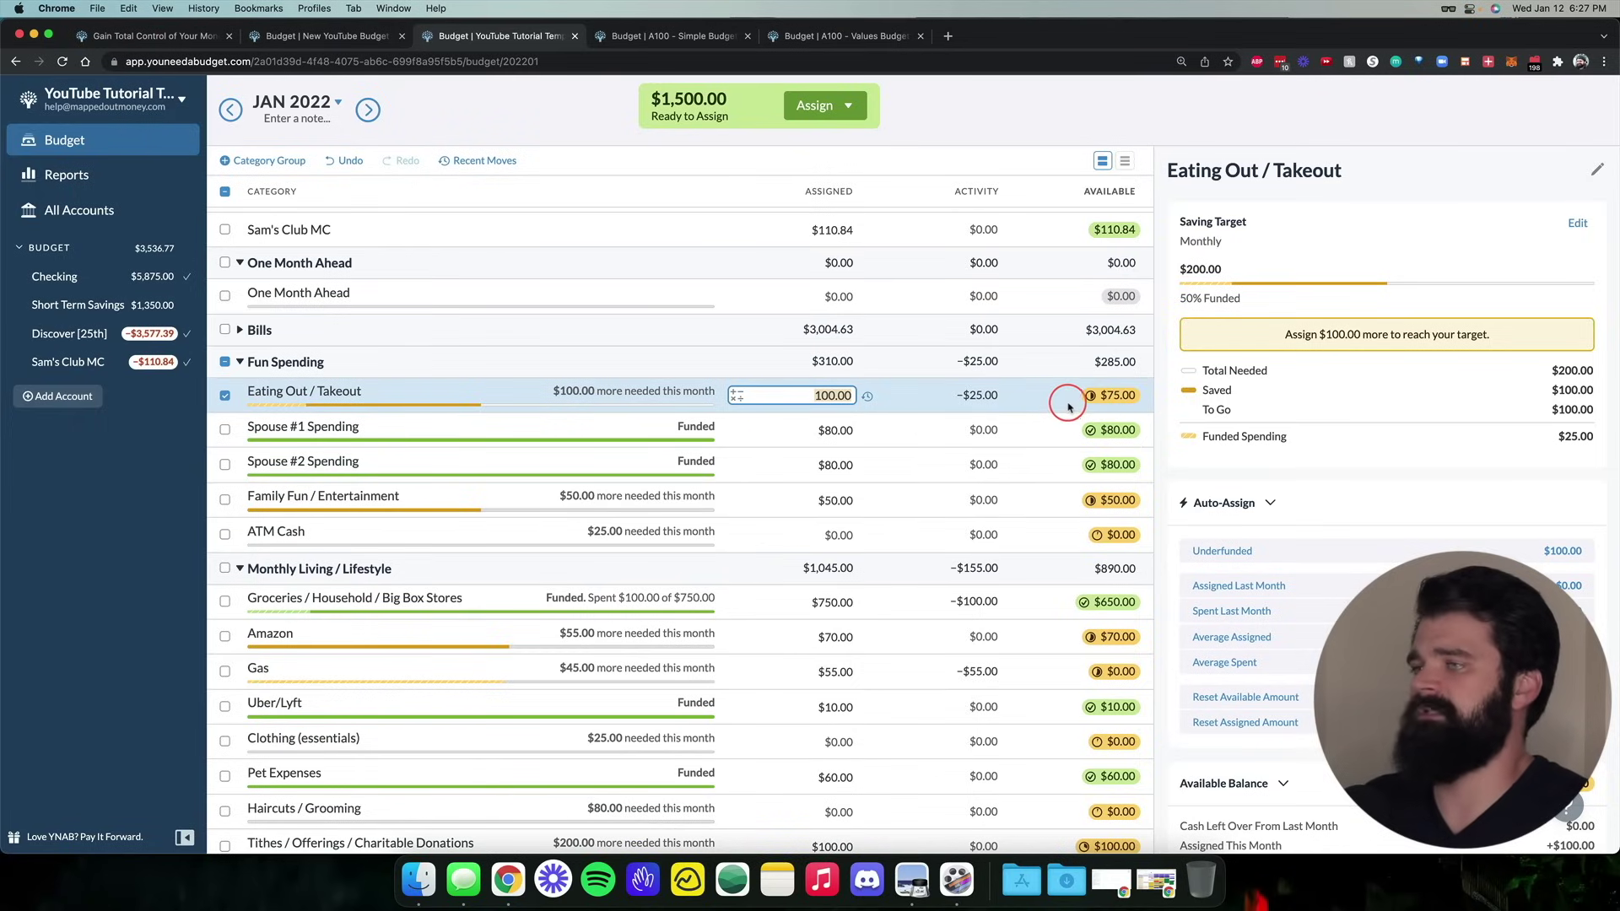
click(1111, 502)
key(Tab)
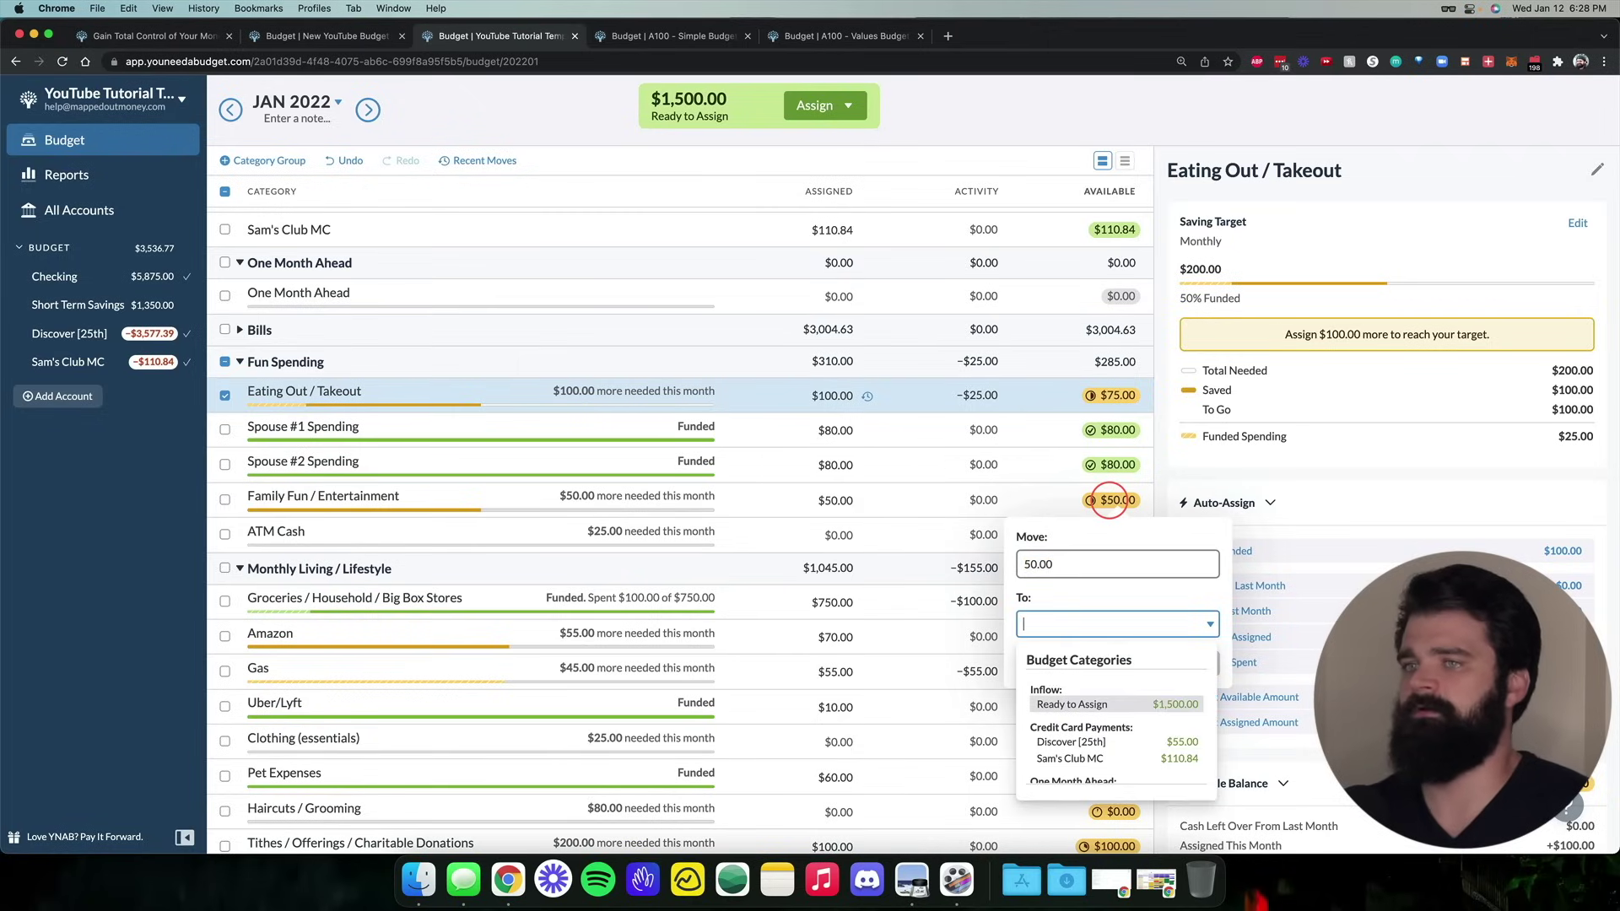
text(eat)
key(Return)
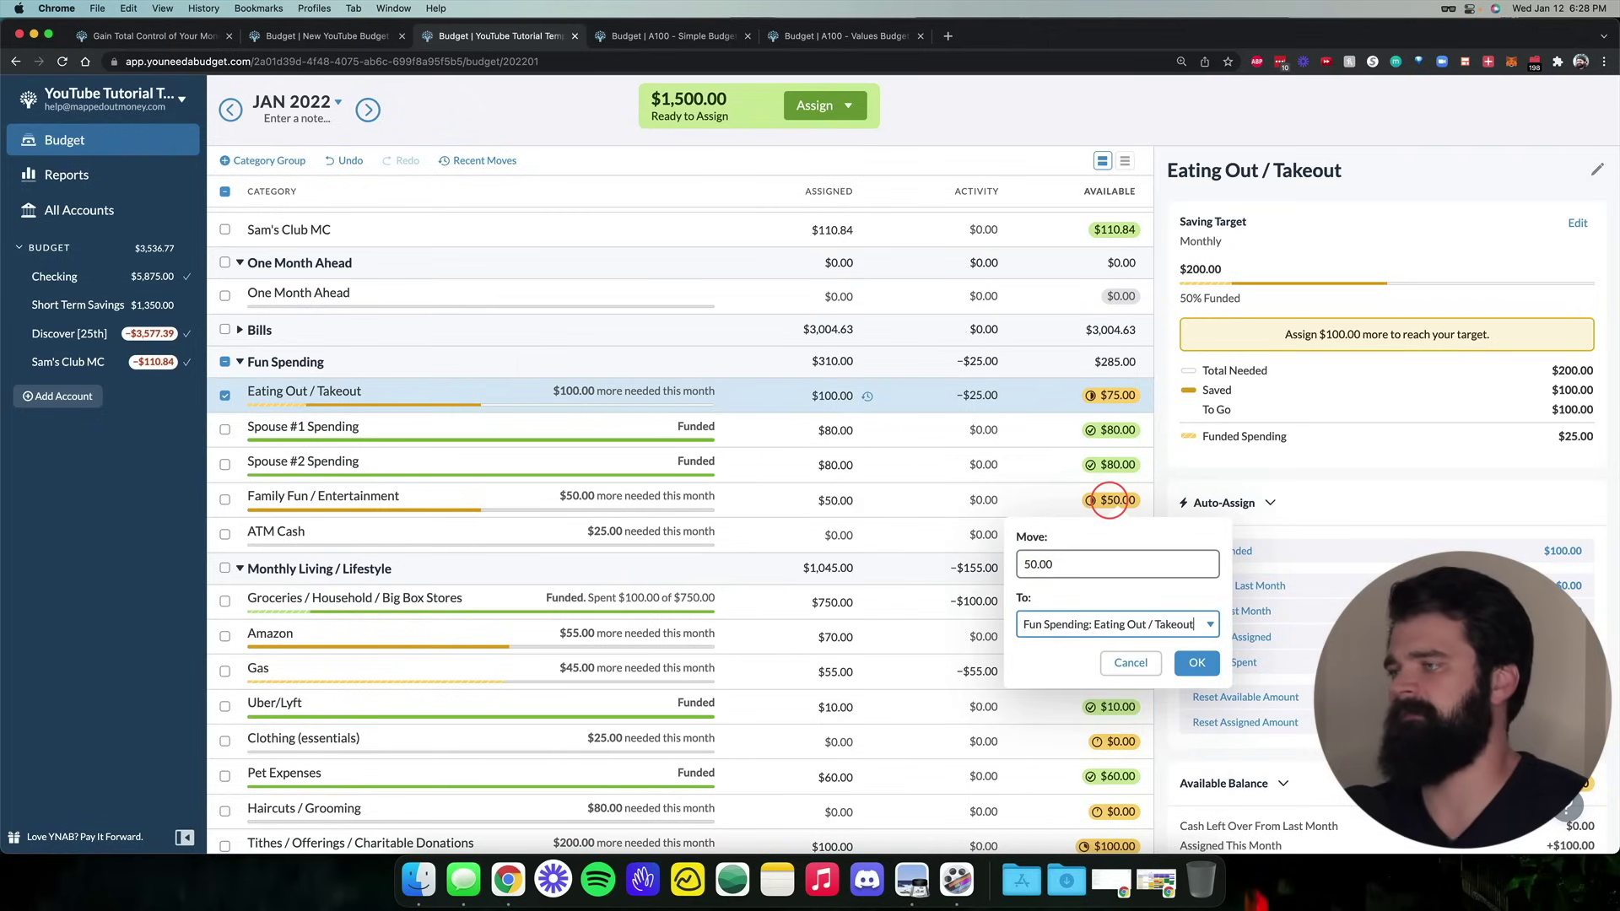
key(Return)
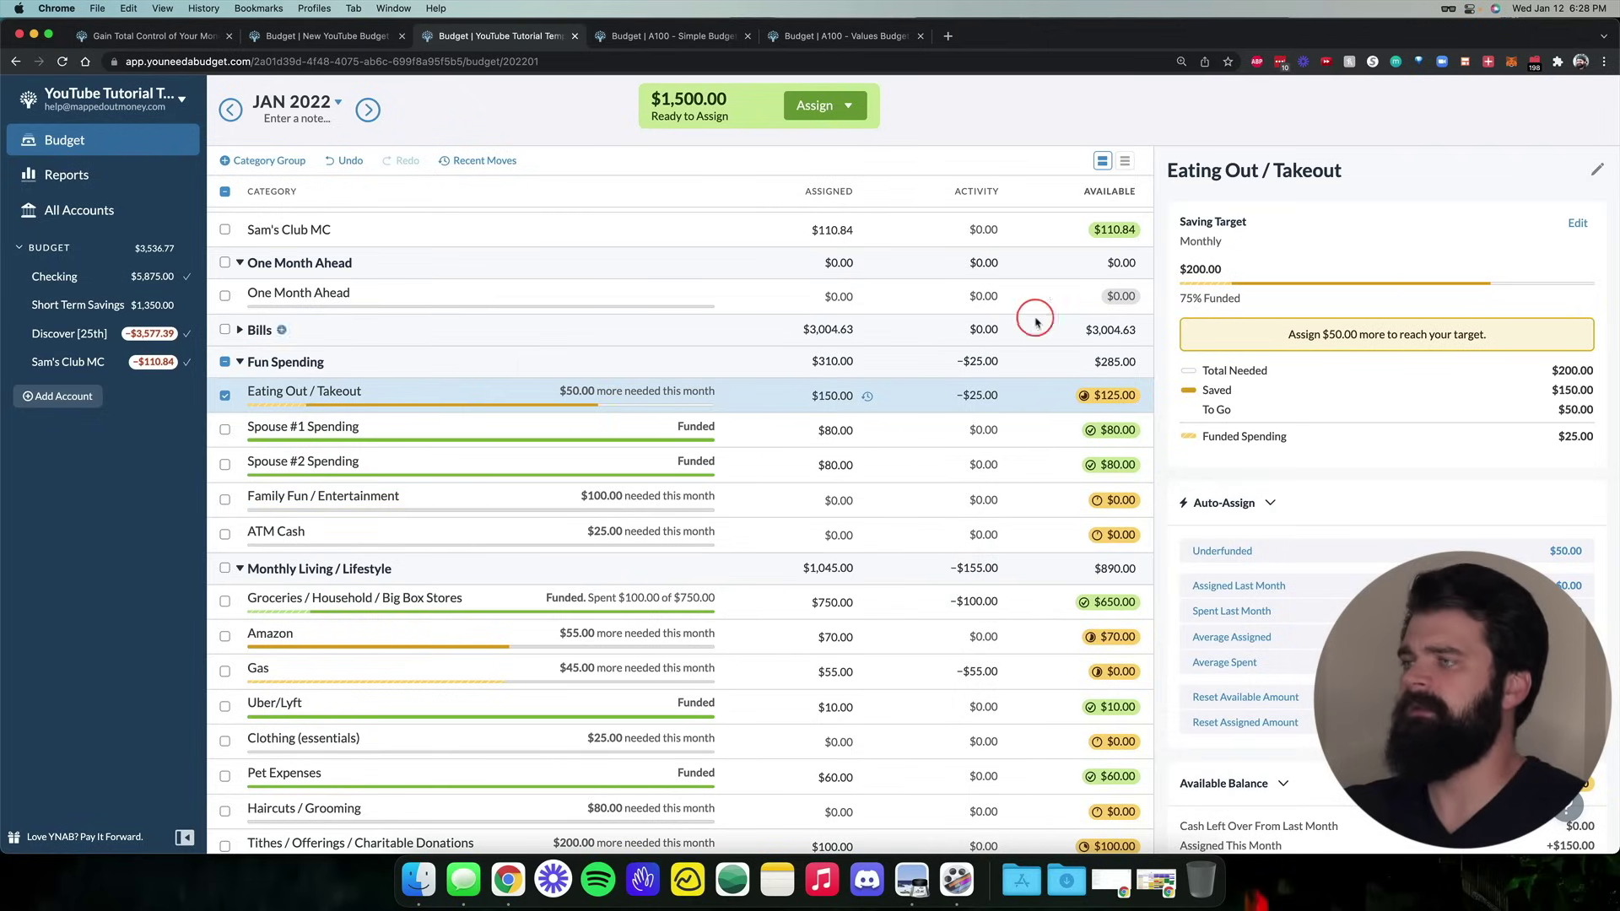
click(225, 395)
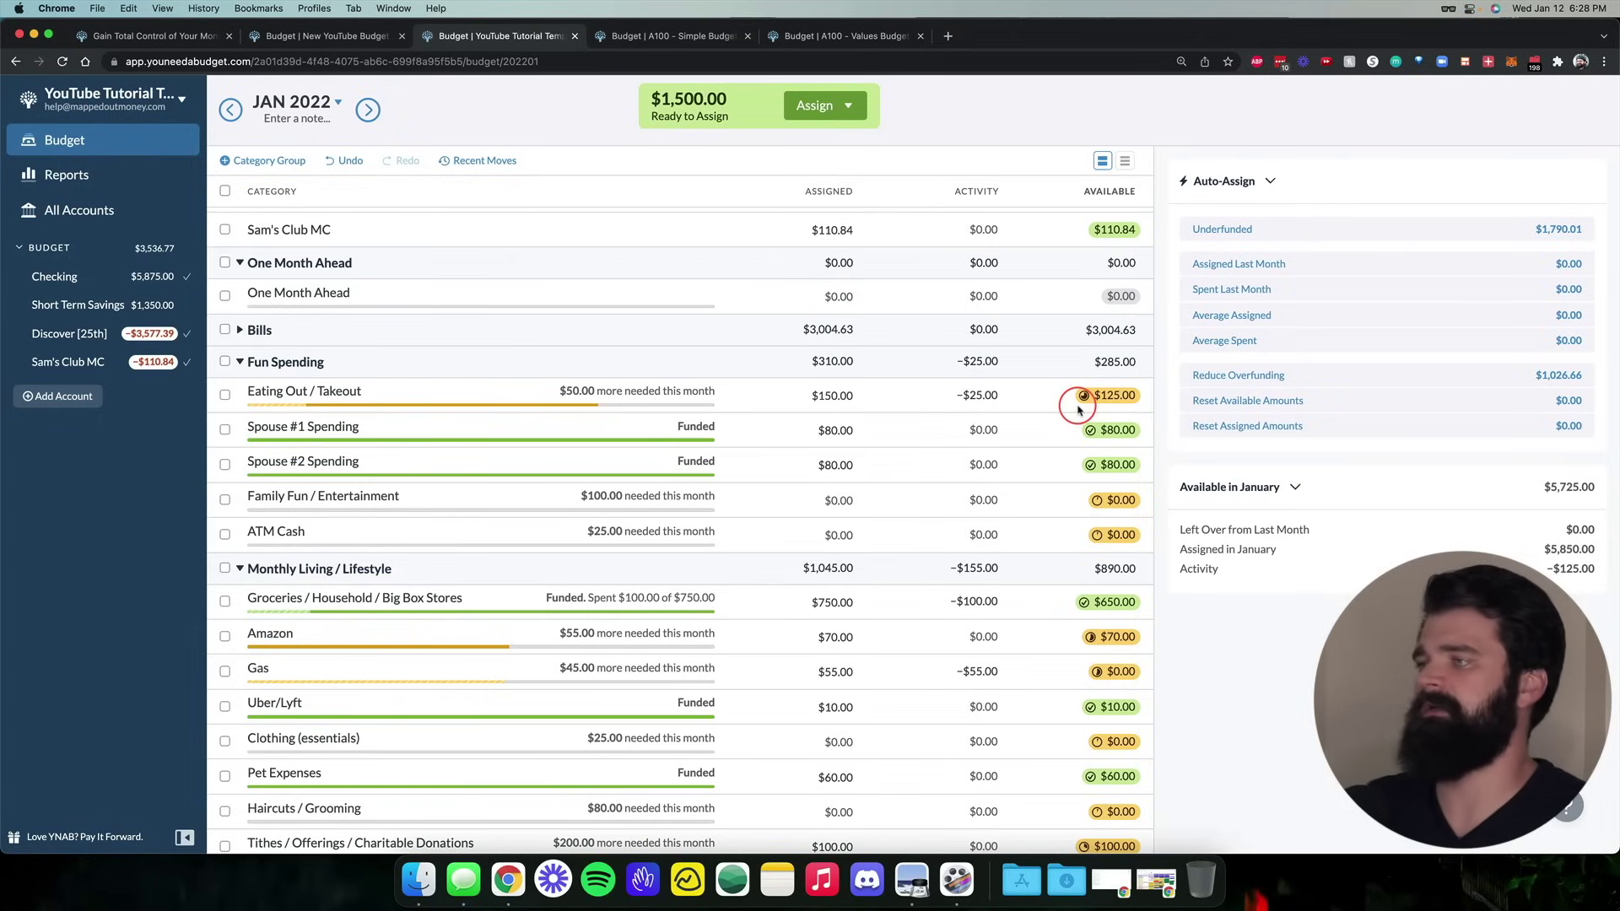
Review the daily routine in the PDF in Preview and return to the YNAB budget's Monthly Living / Lifestyle categories
key(super+Tab)
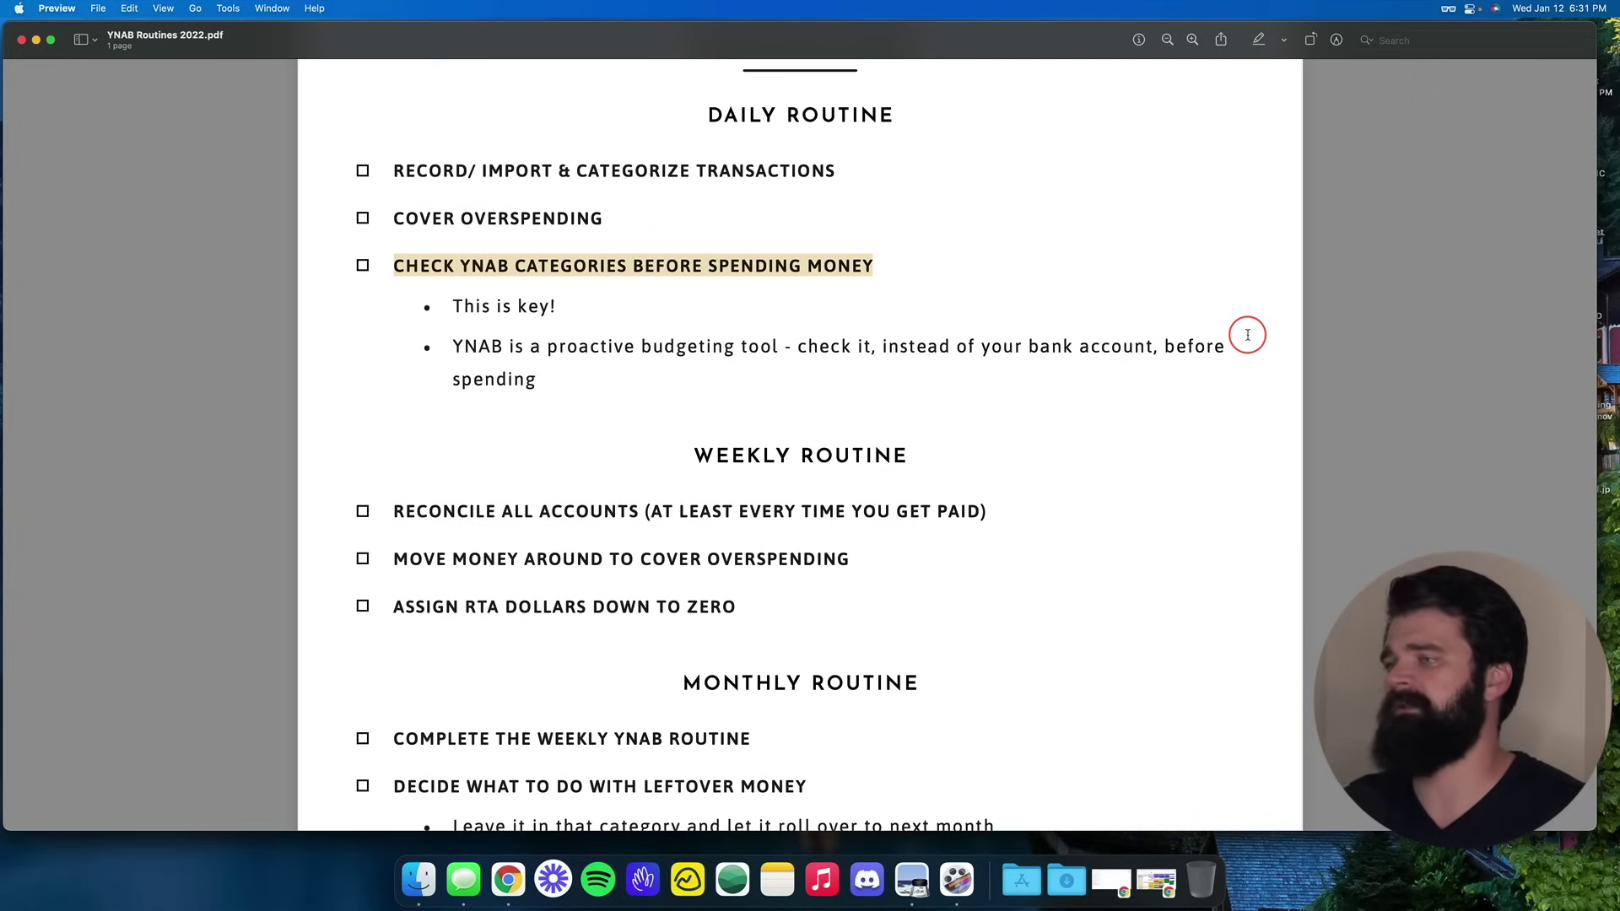
key(ctrl+Left)
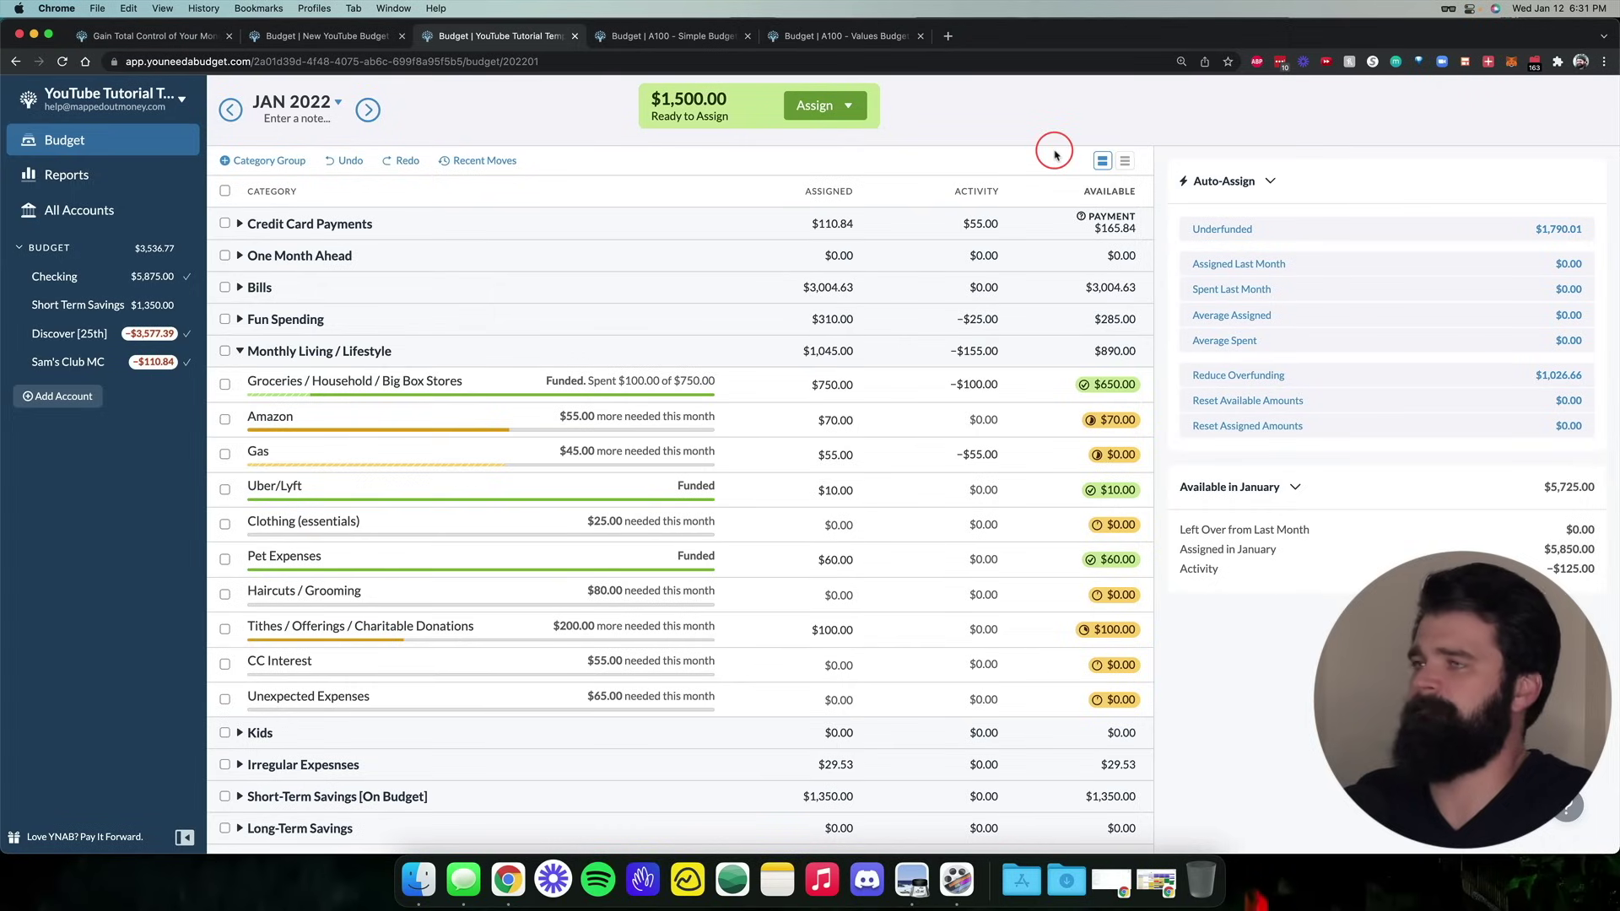
click(845, 489)
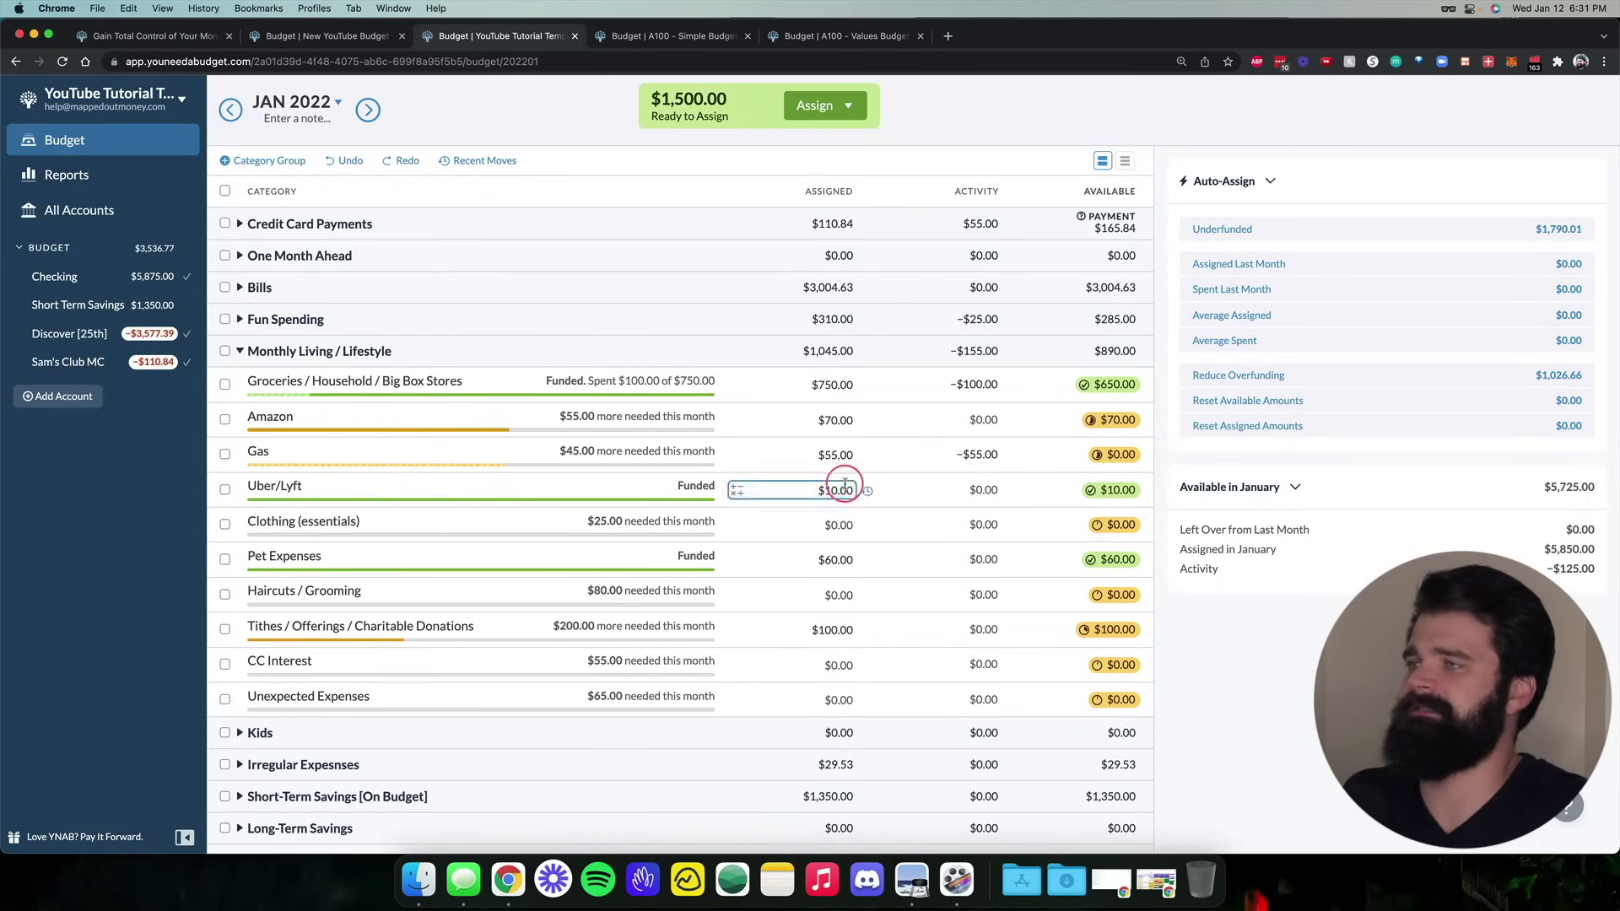
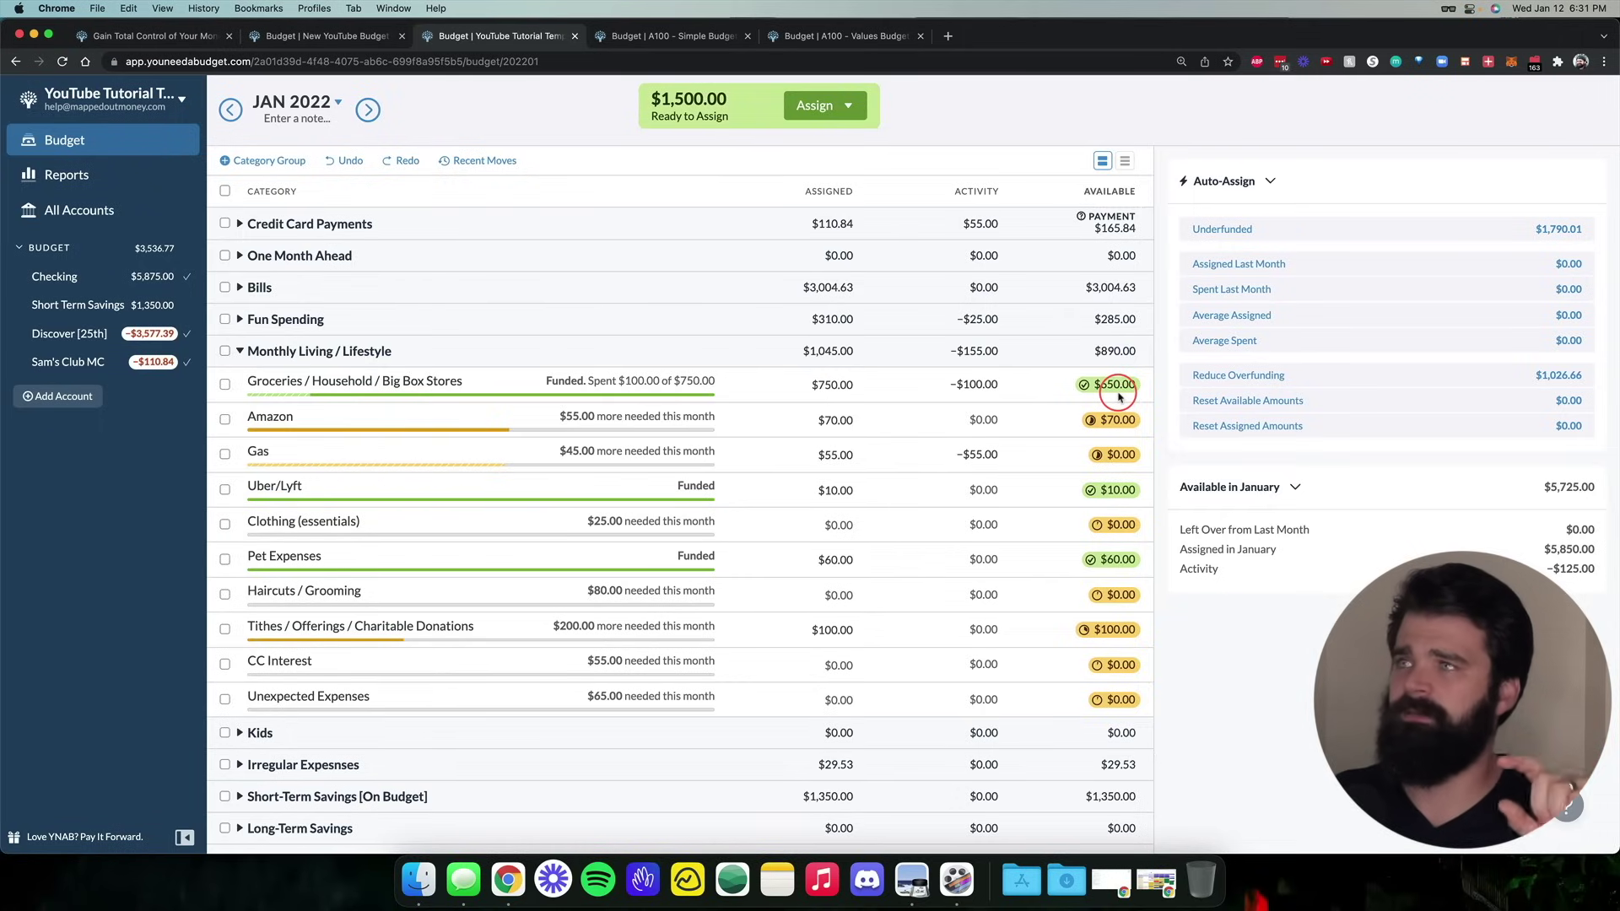
Record a $100.00 Sam's Club outflow dated 01/12/2022 in the Sam's Club MC account, categorized as Groceries / Household / Big Box Stores
click(116, 372)
click(277, 140)
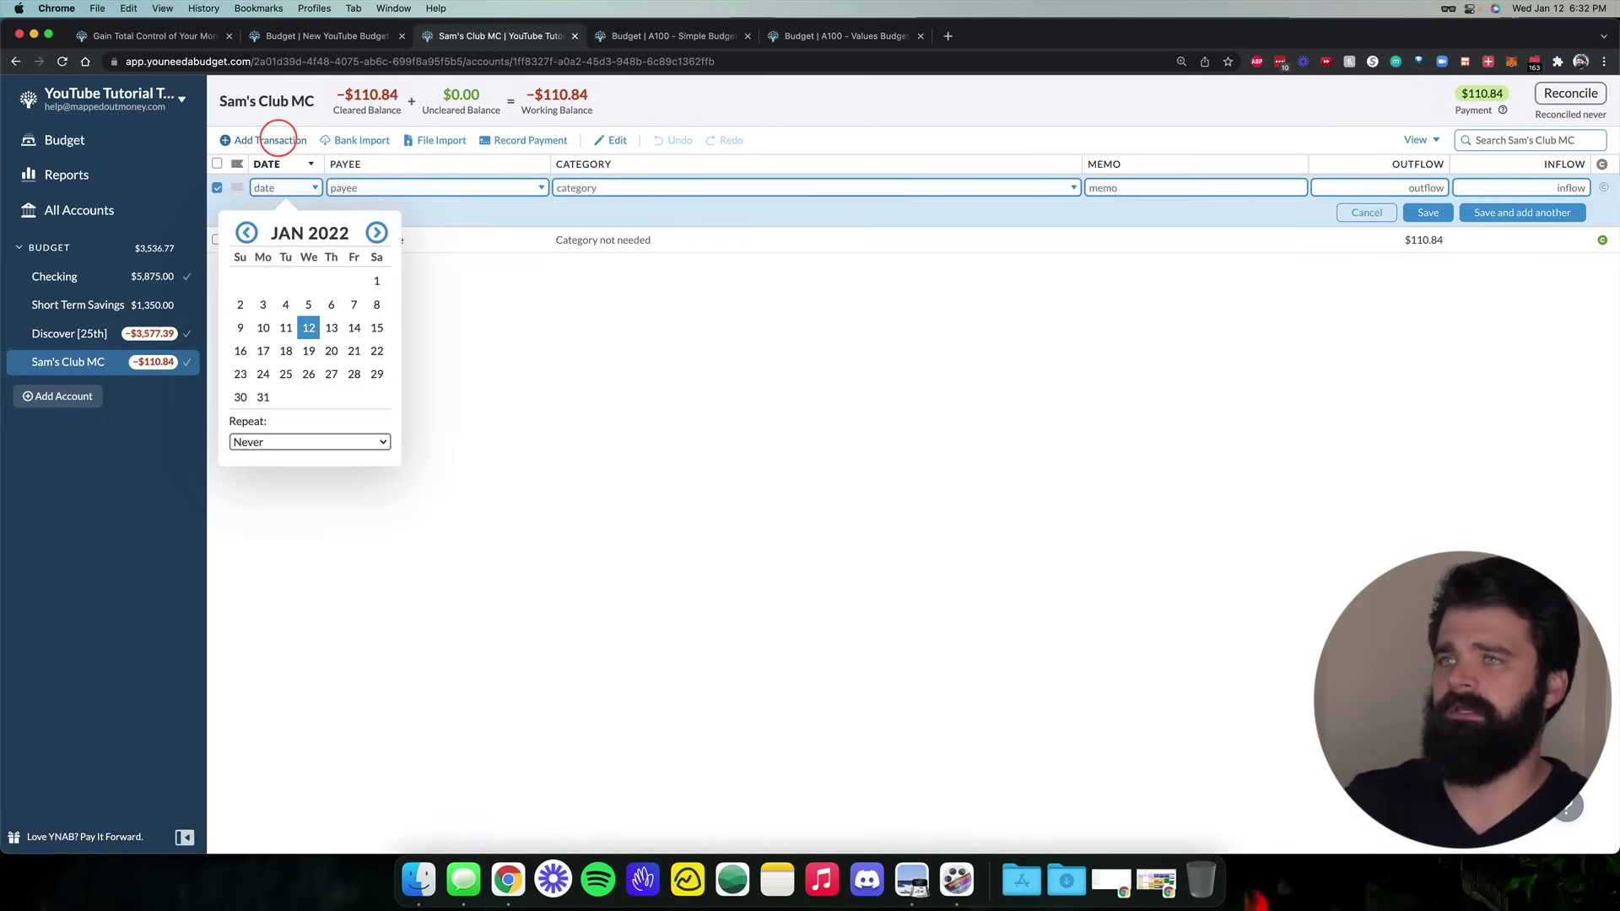
key(Tab)
text(Sam)
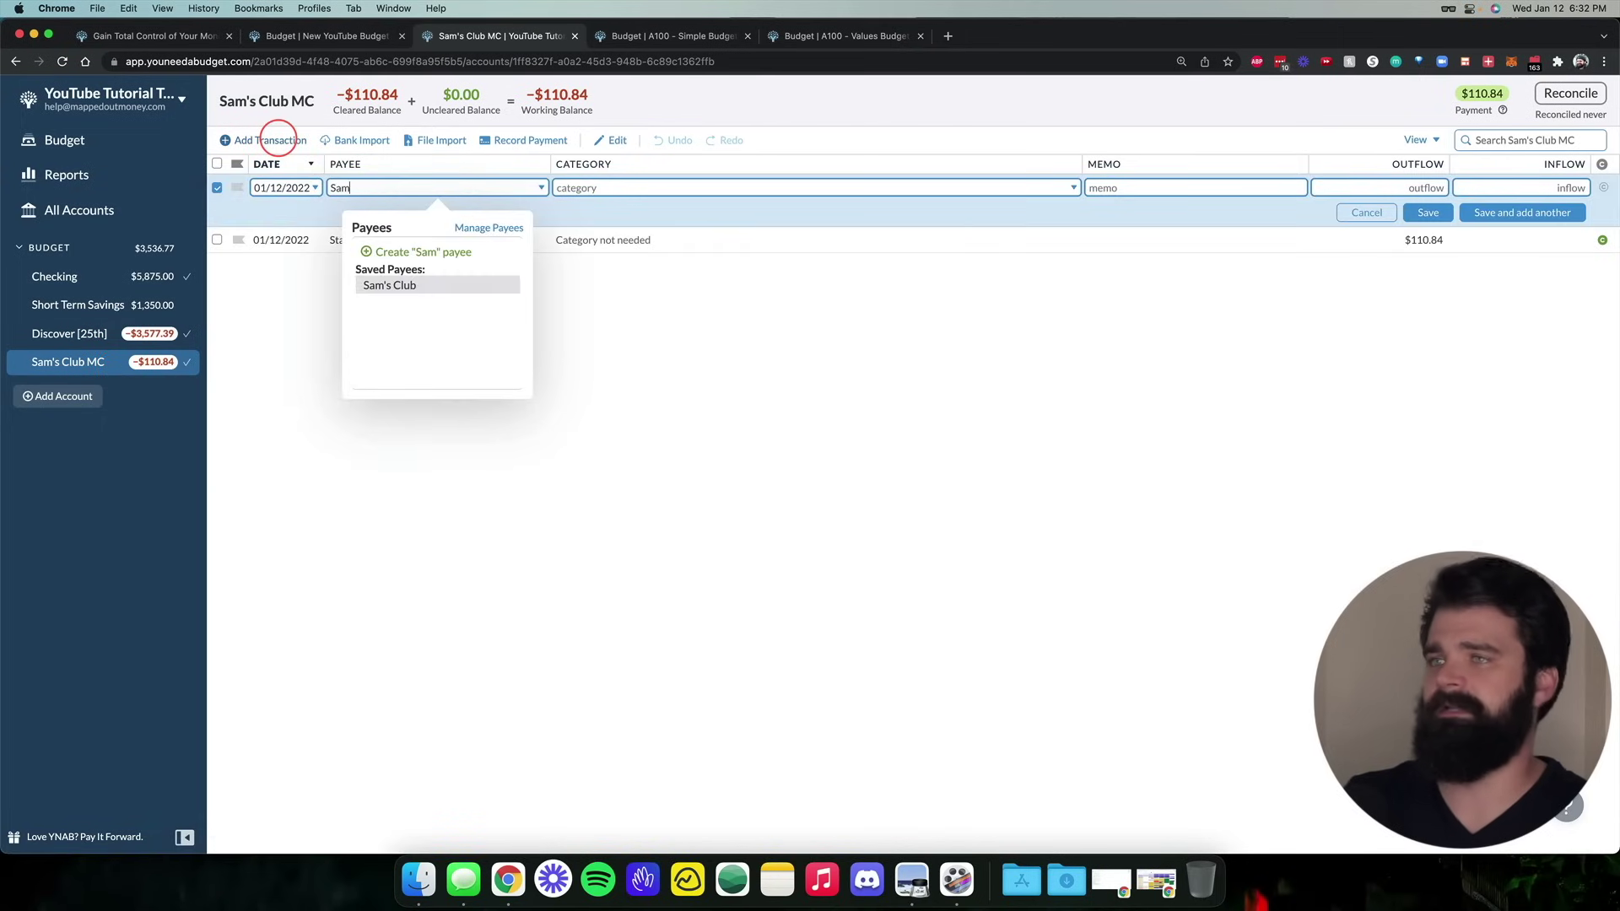
key(Tab)
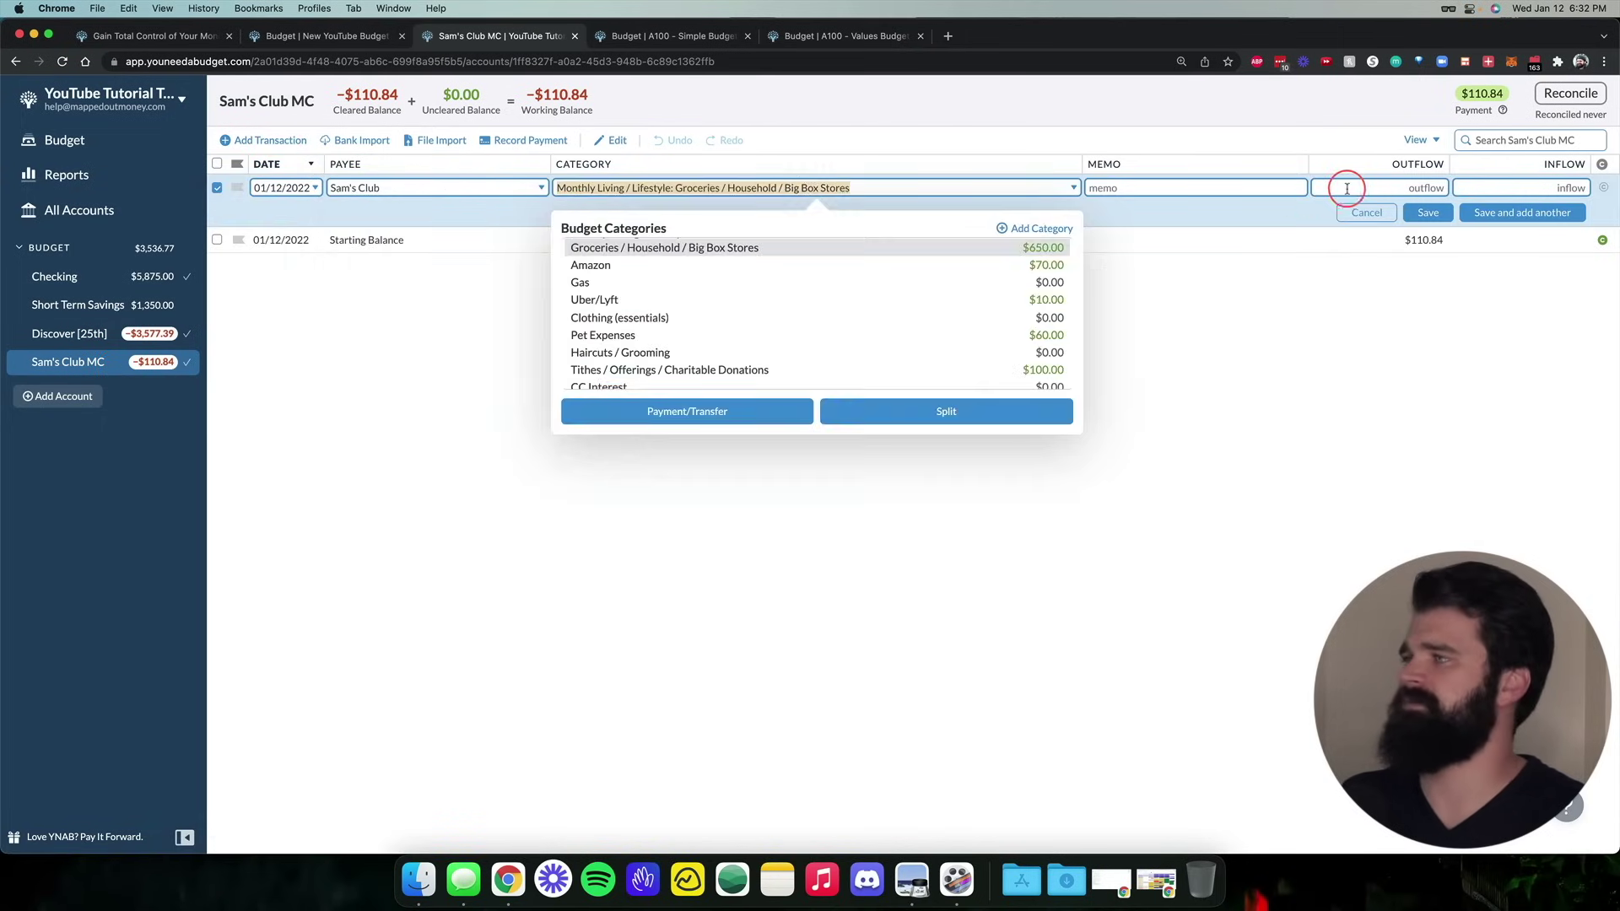
click(1394, 189)
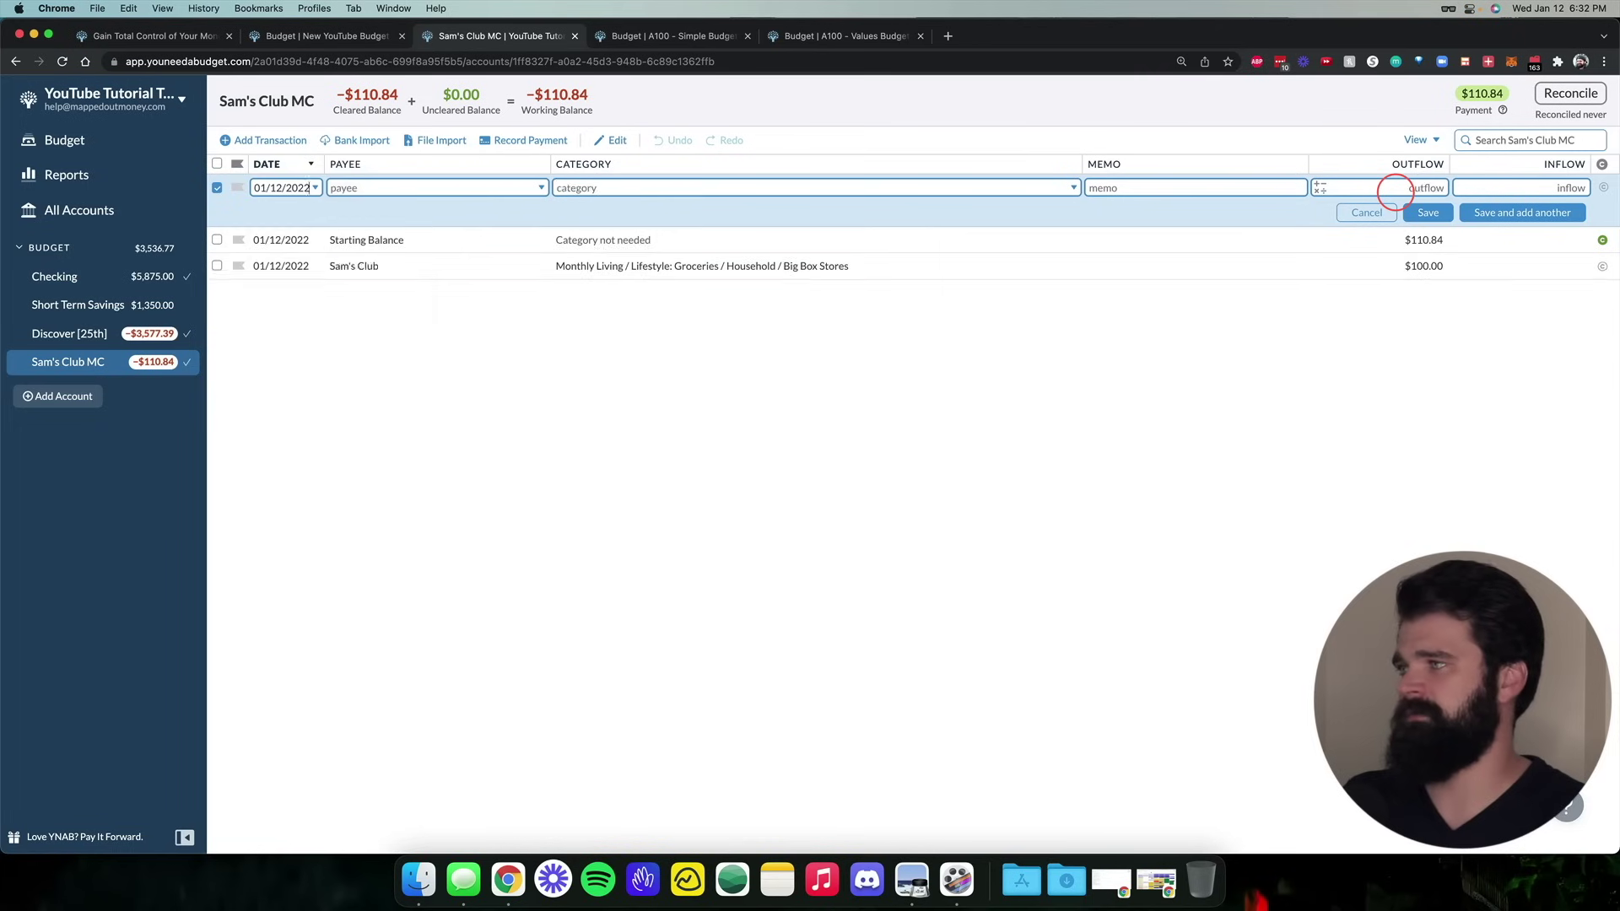
text(100)
key(Return)
Return to the budget and review the activity and available amount of the Groceries / Household / Big Box Stores category
click(88, 153)
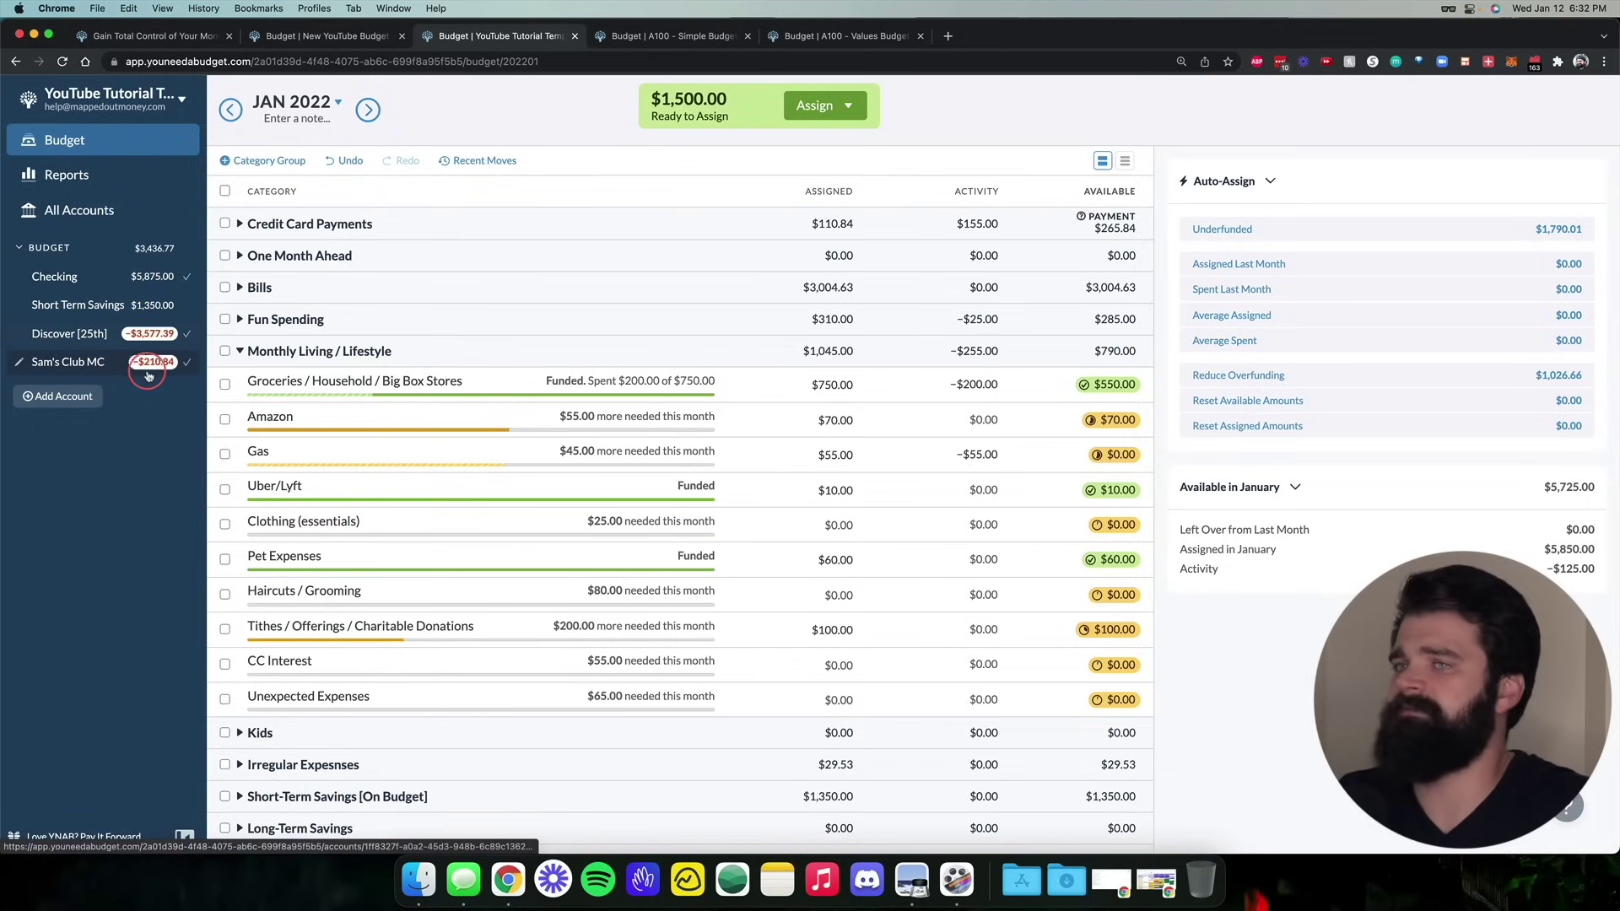
key(super+equal)
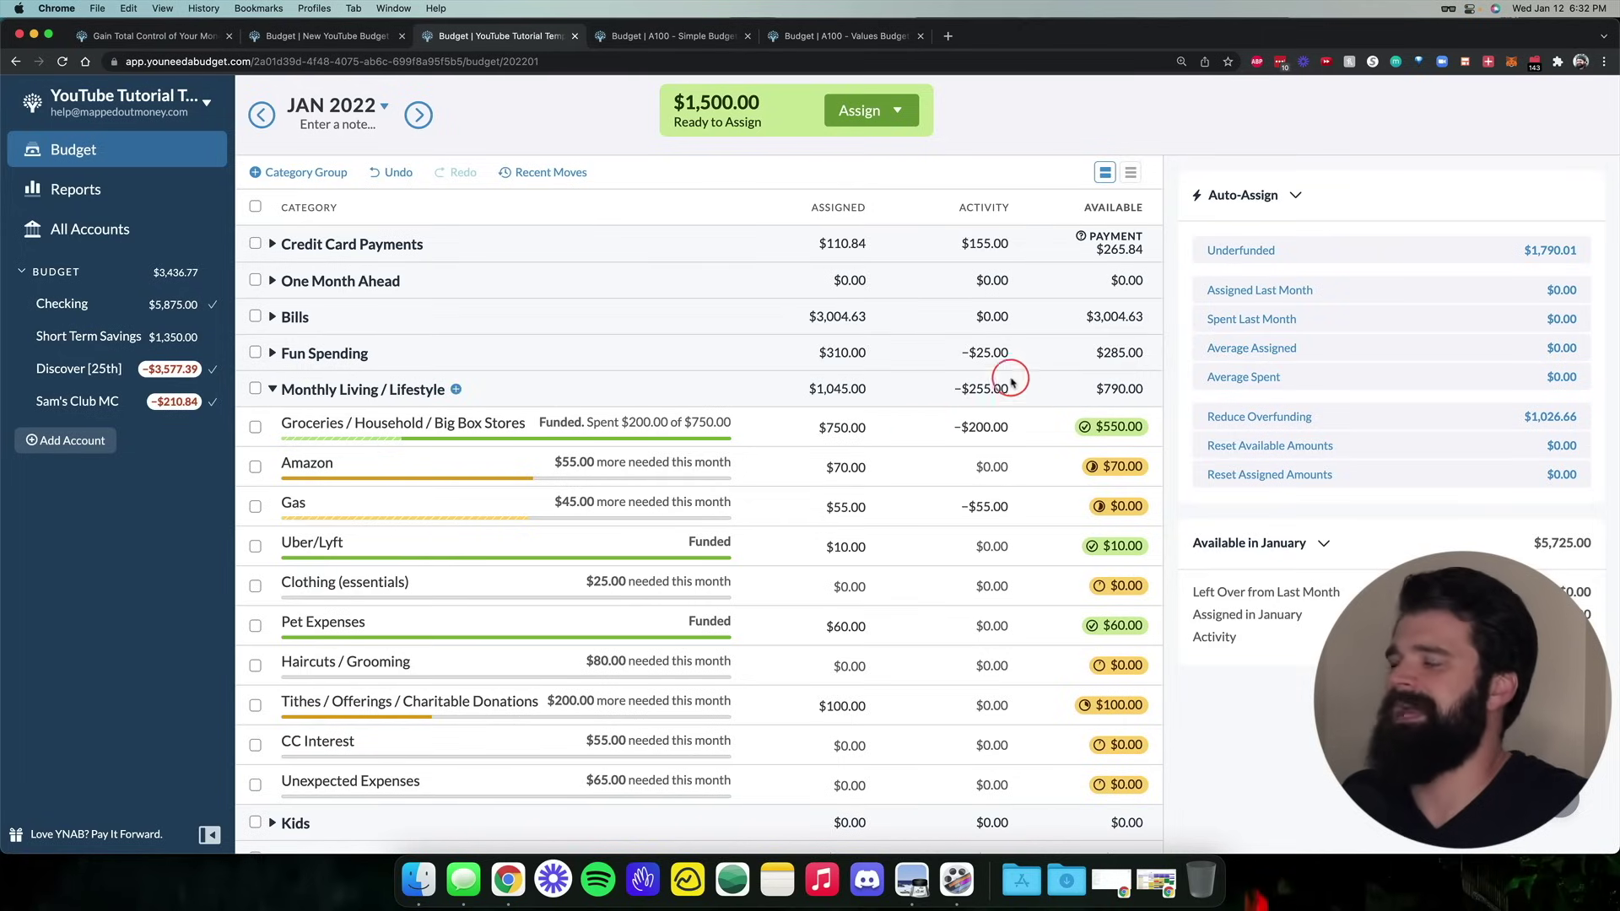
click(1000, 429)
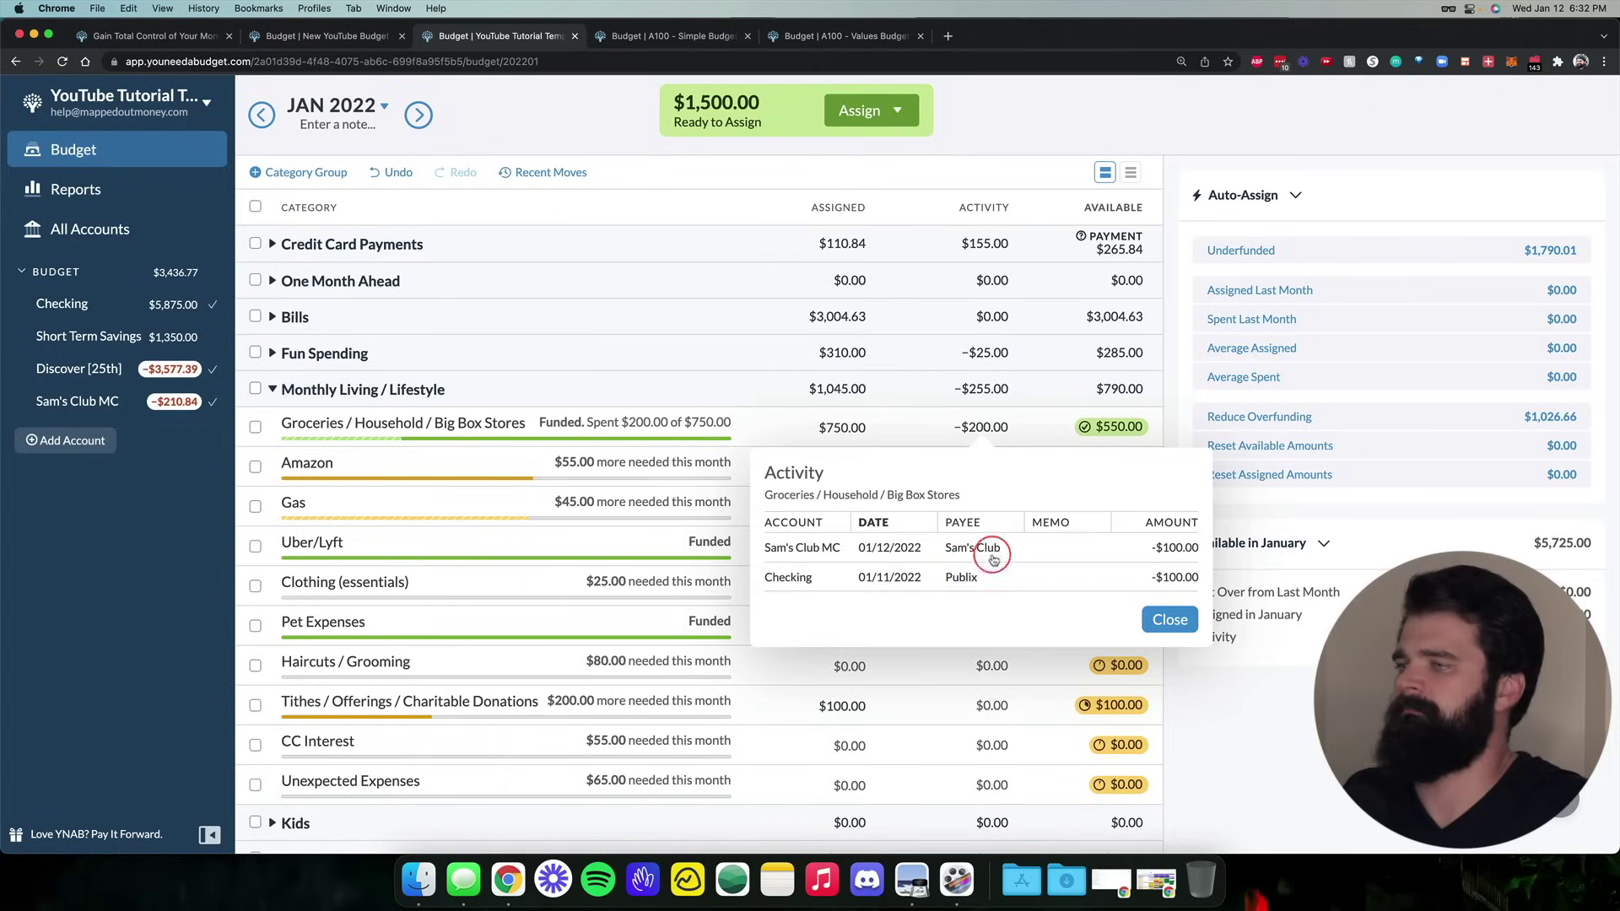
click(1170, 620)
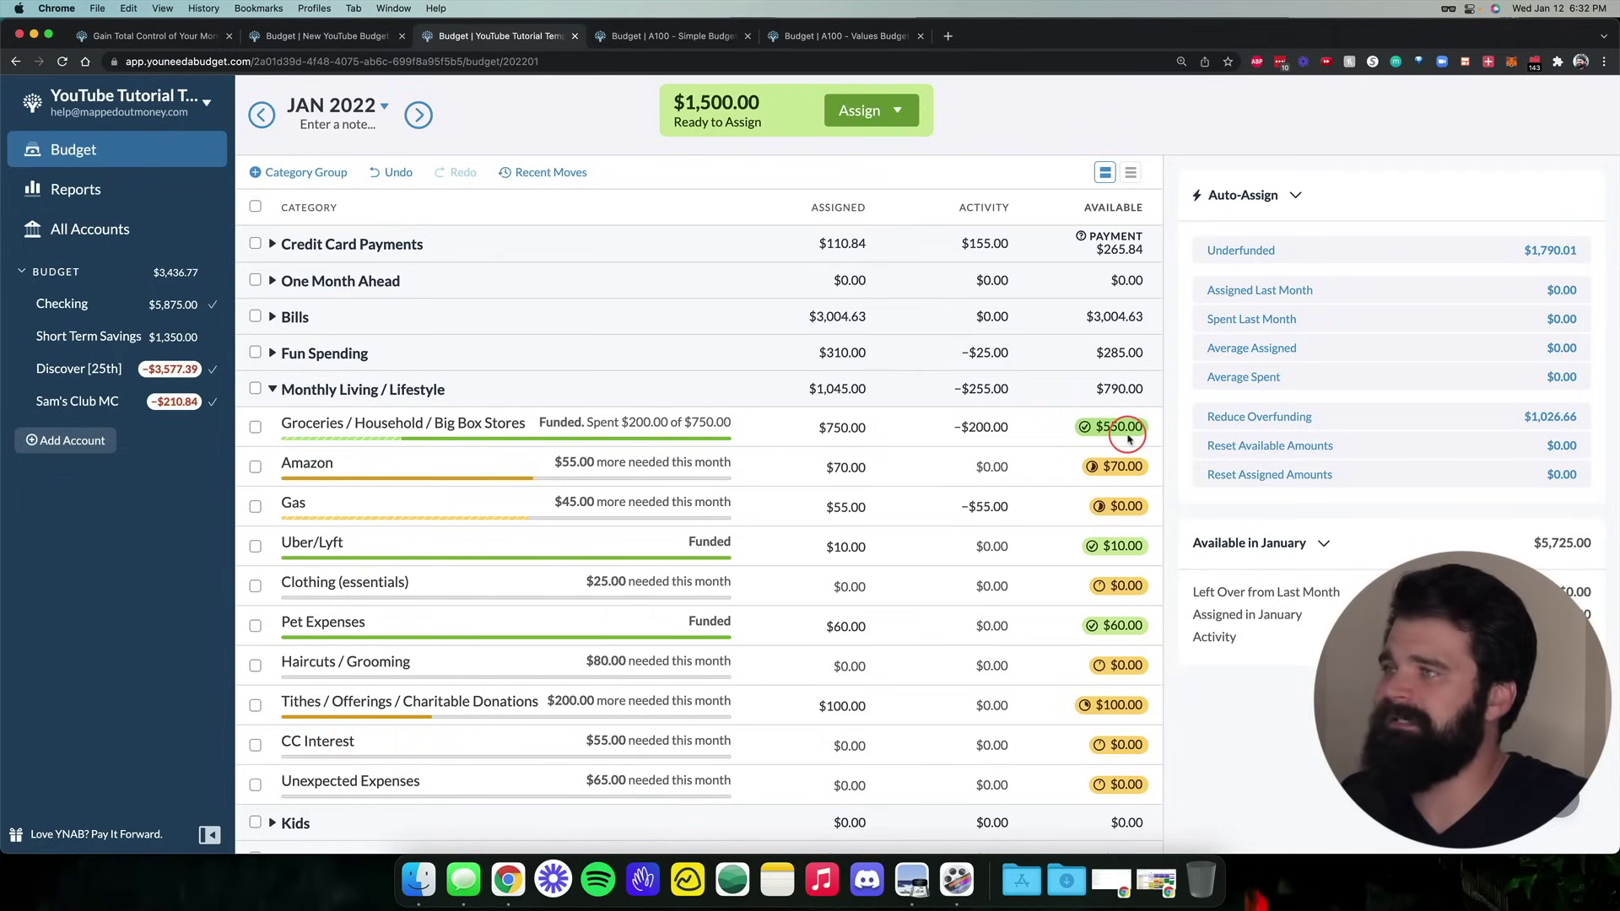
mouse_move(1130, 439)
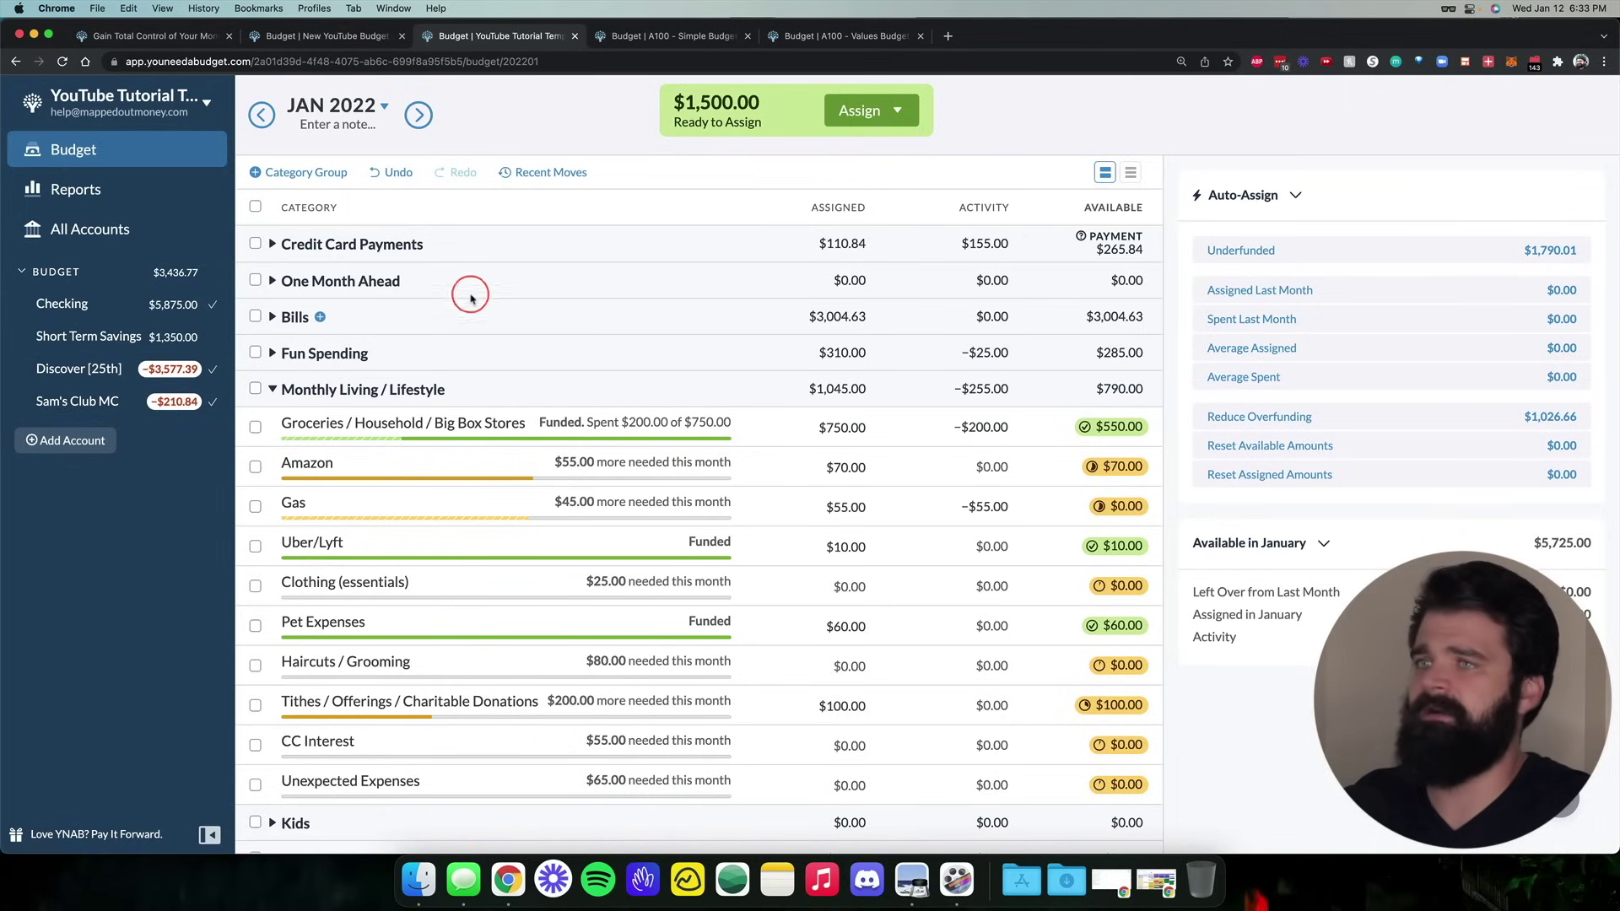
Expand the Credit Card Payments group and review the activity of the Sam's Club MC category
click(272, 244)
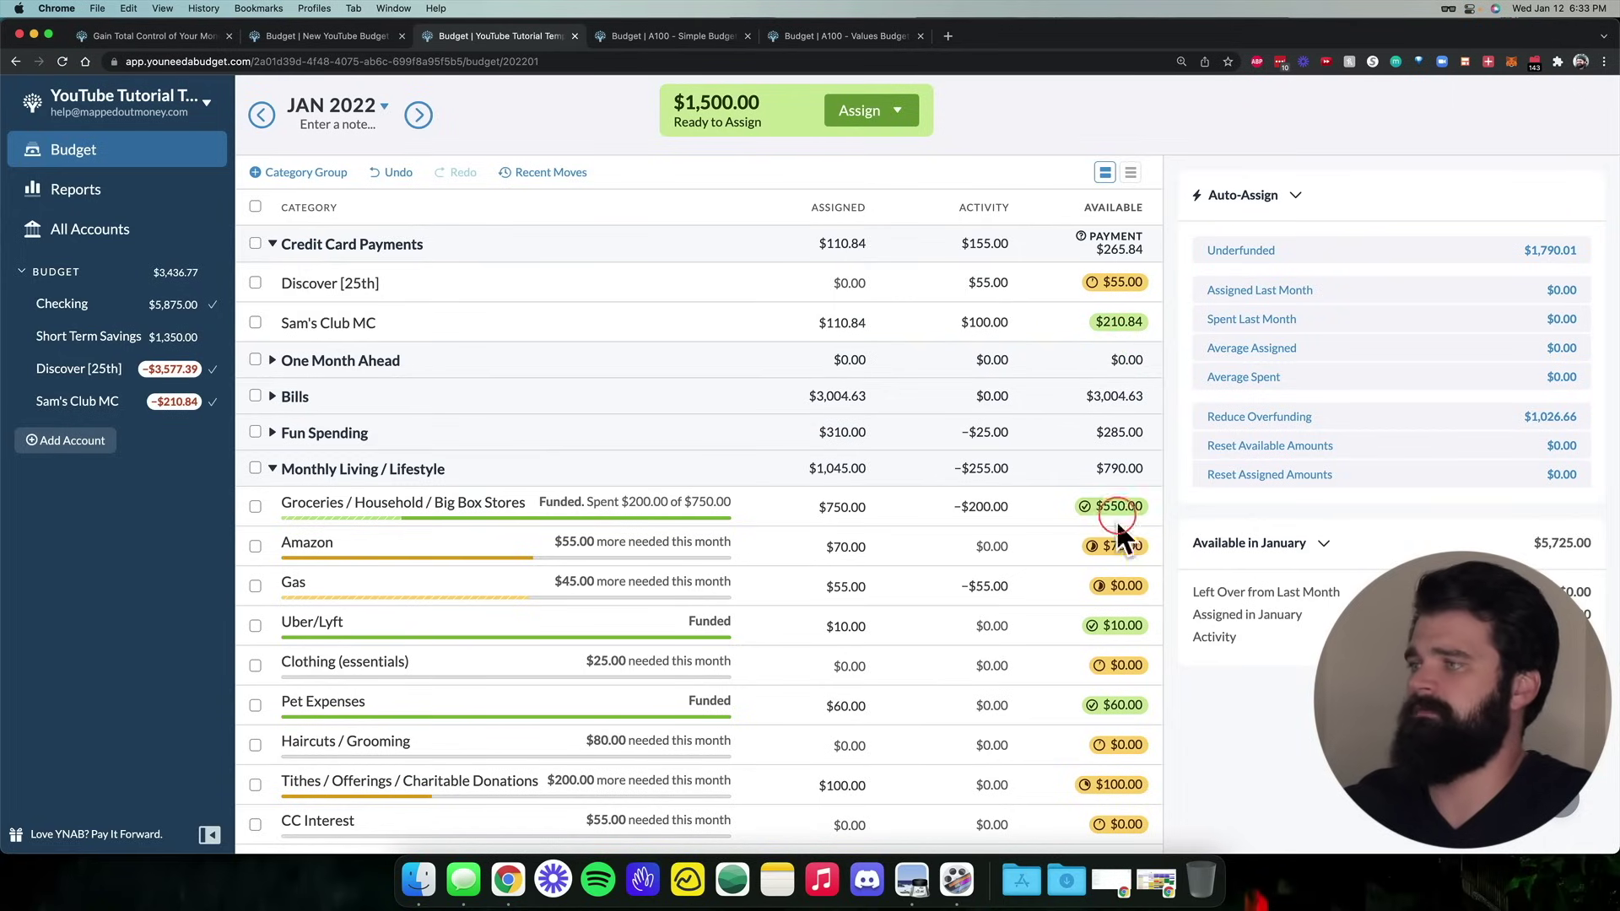
click(999, 325)
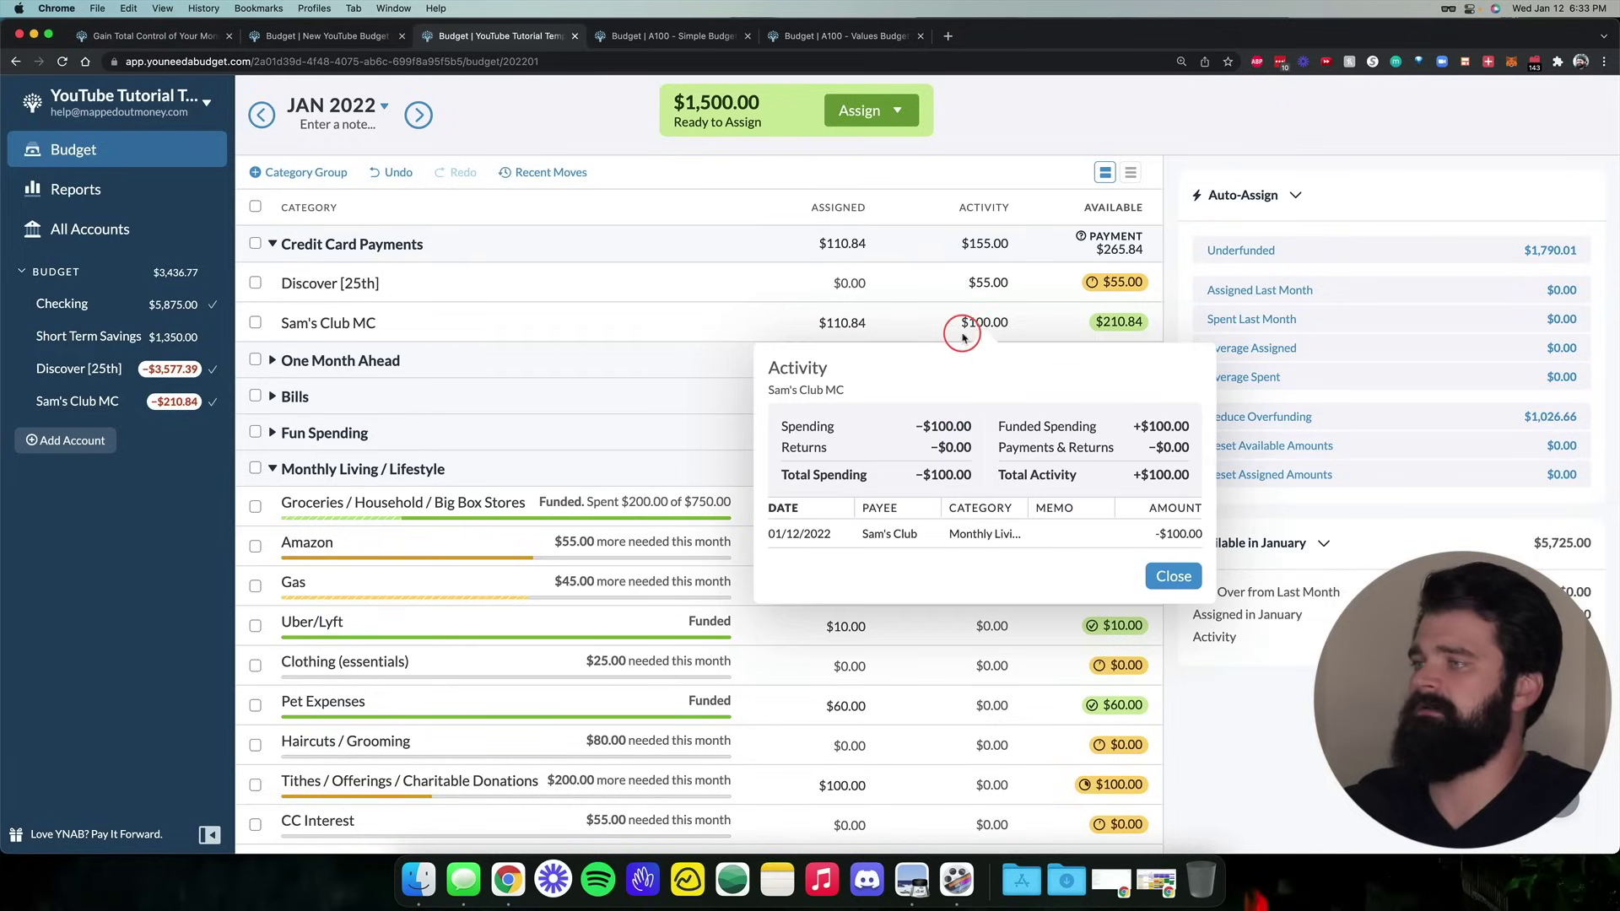
click(983, 327)
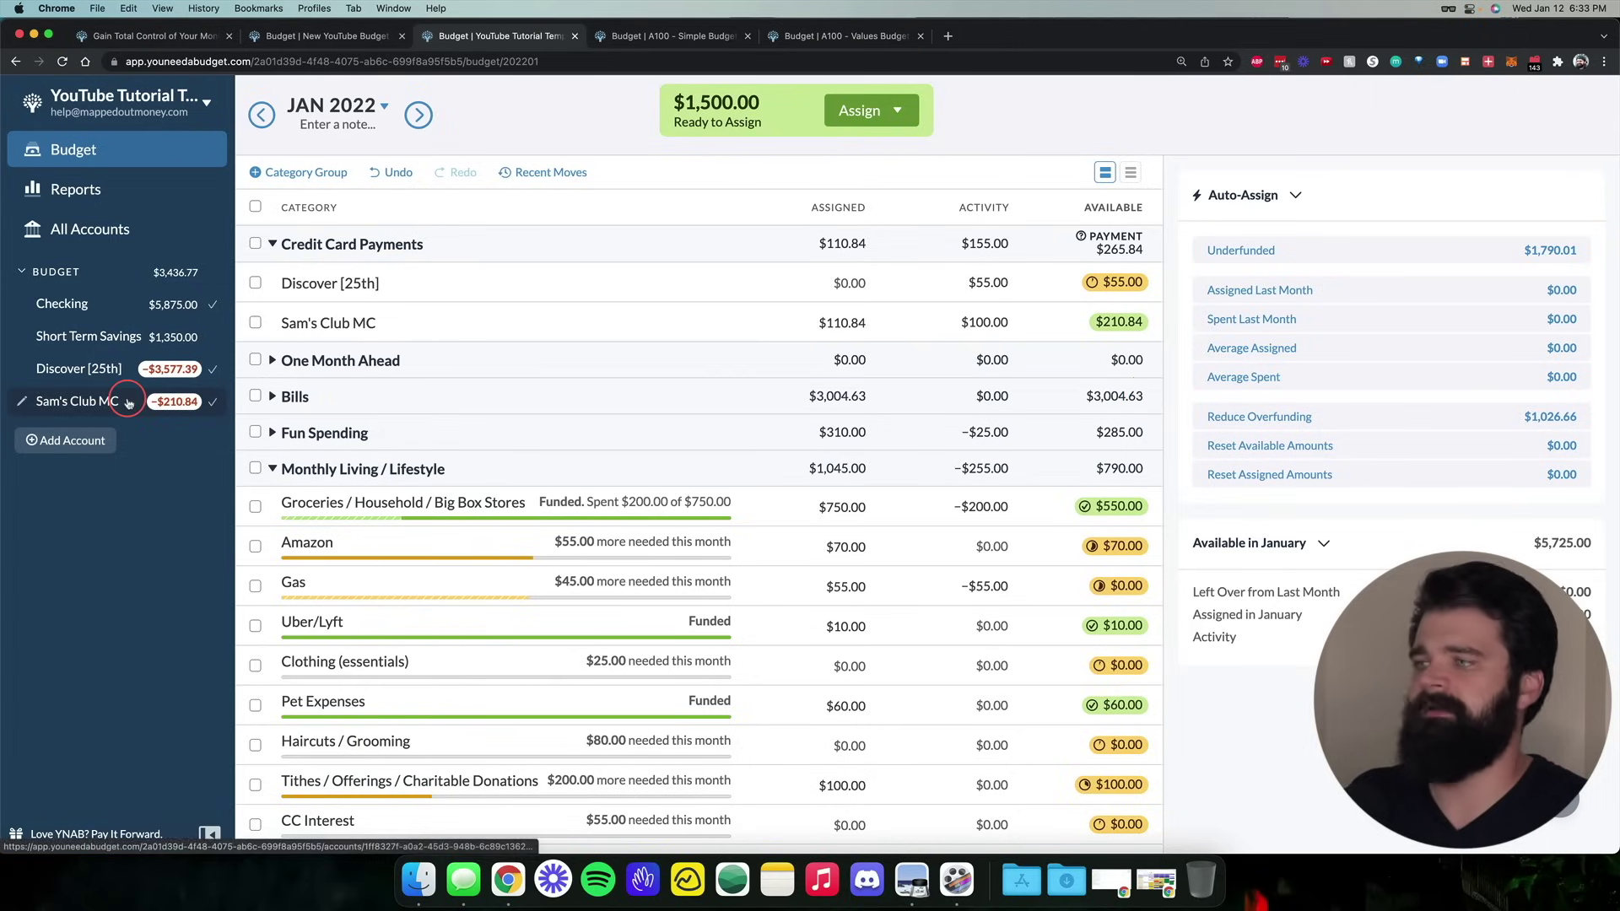
Record a $50.00 Amazon outflow dated 01/12/2022 in the Sam's Club MC account, categorized as Monthly Living / Lifestyle: Amazon
click(80, 401)
click(309, 149)
key(Tab)
text(Amaz)
key(Tab)
text(Amaz)
key(Tab)
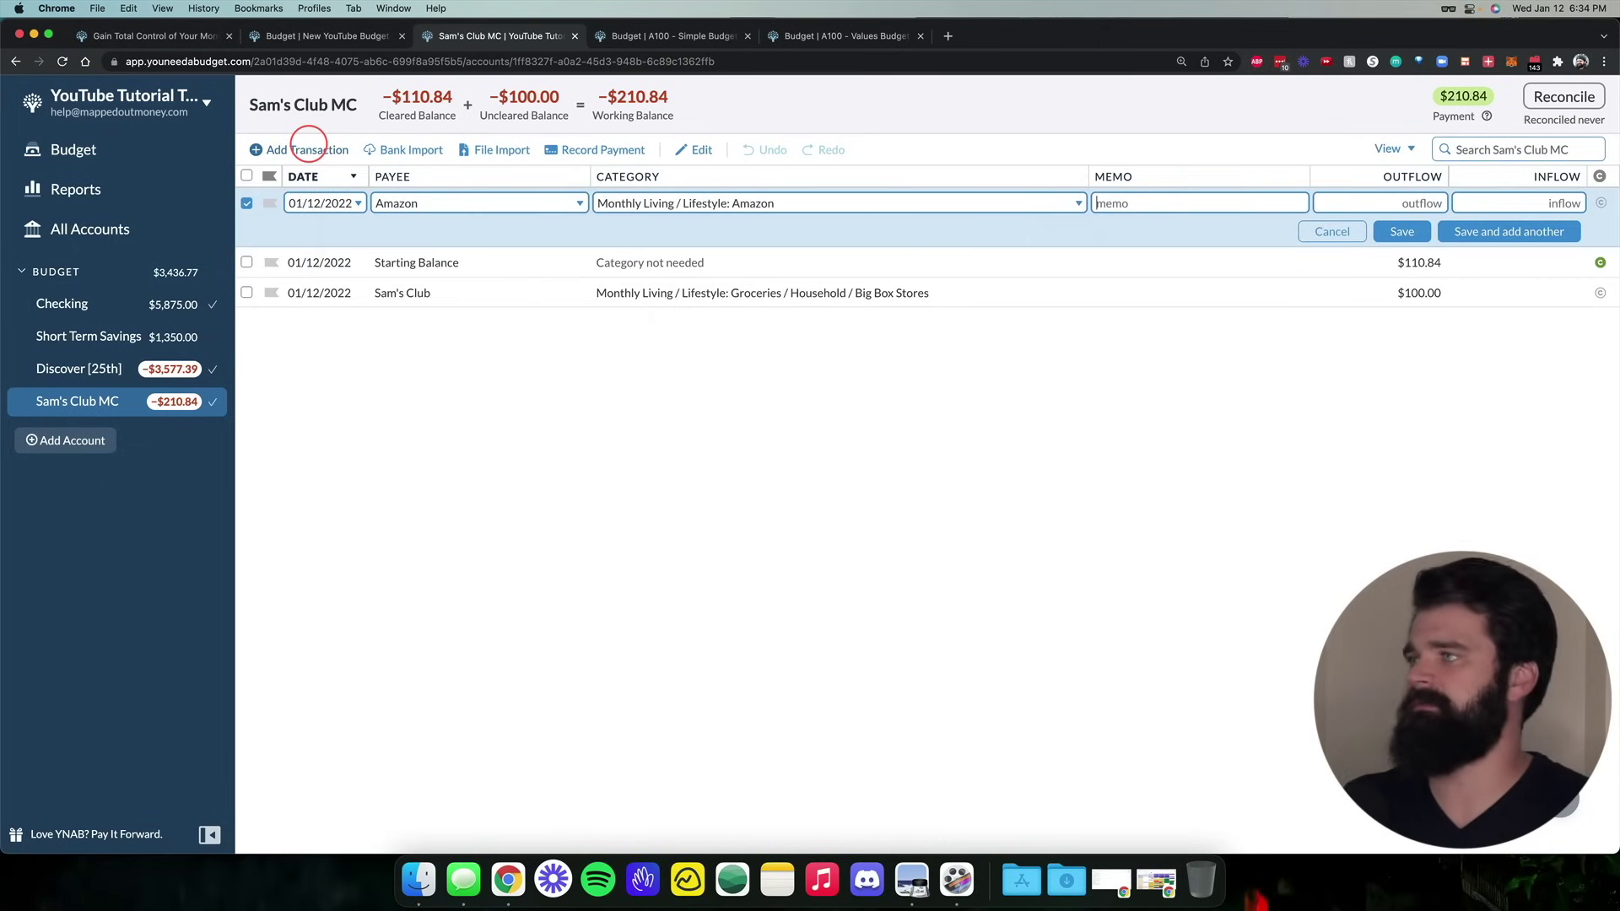
key(Tab)
text(50)
key(Return)
Record a $119.00 Phone Company outflow dated 01/12/2022 in the Sam's Club MC account, categorized as Bills: Phone
click(413, 203)
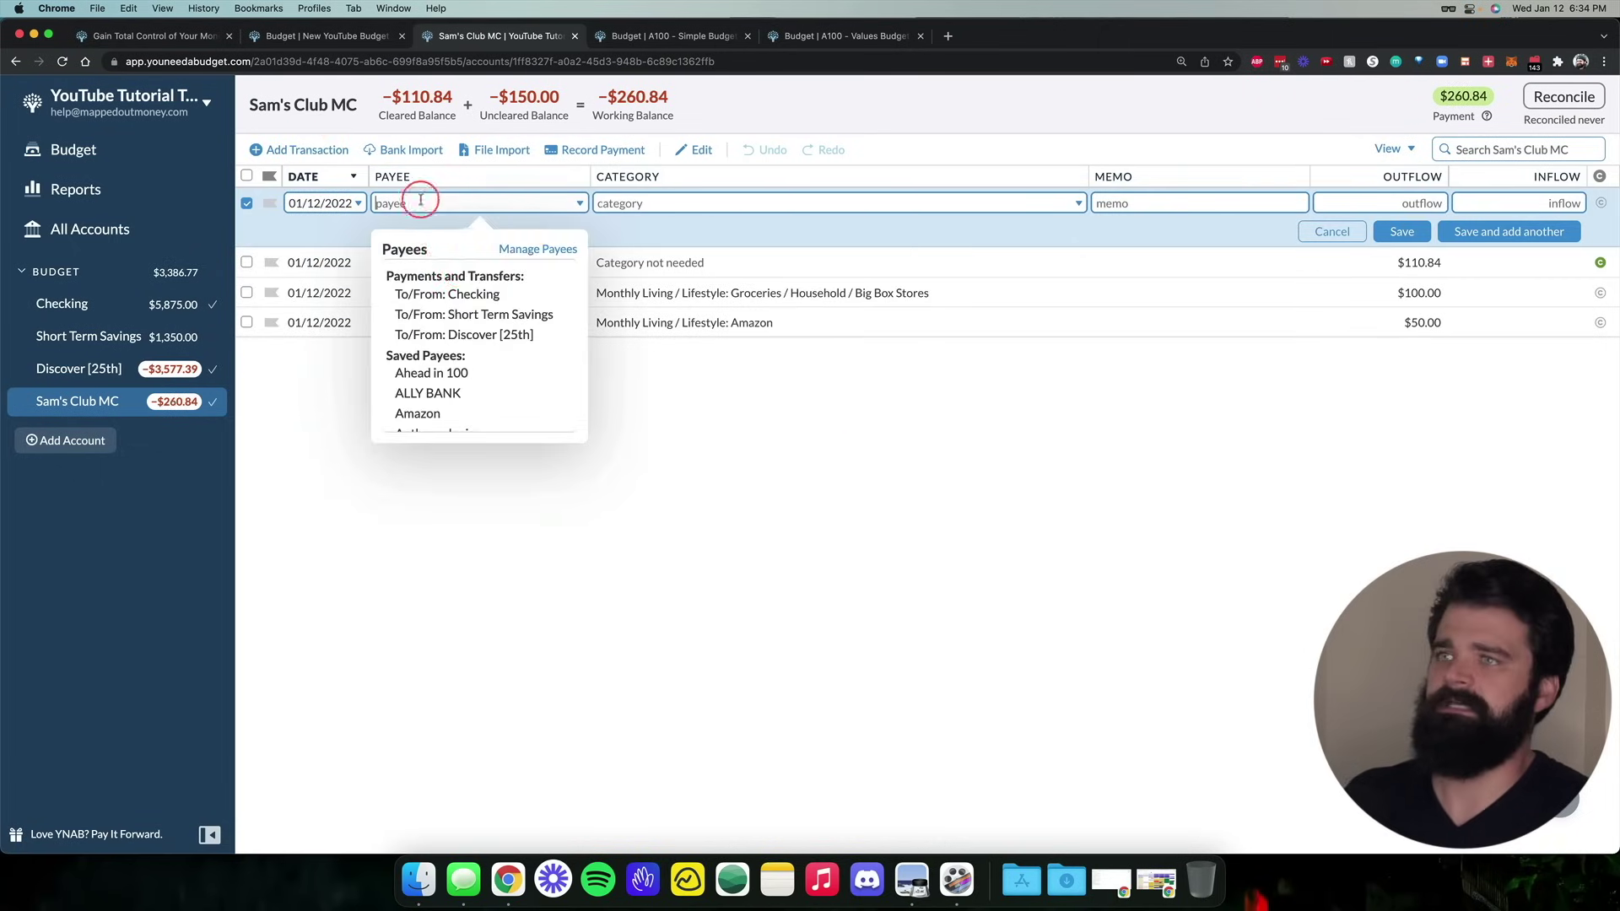
text(Phone Company)
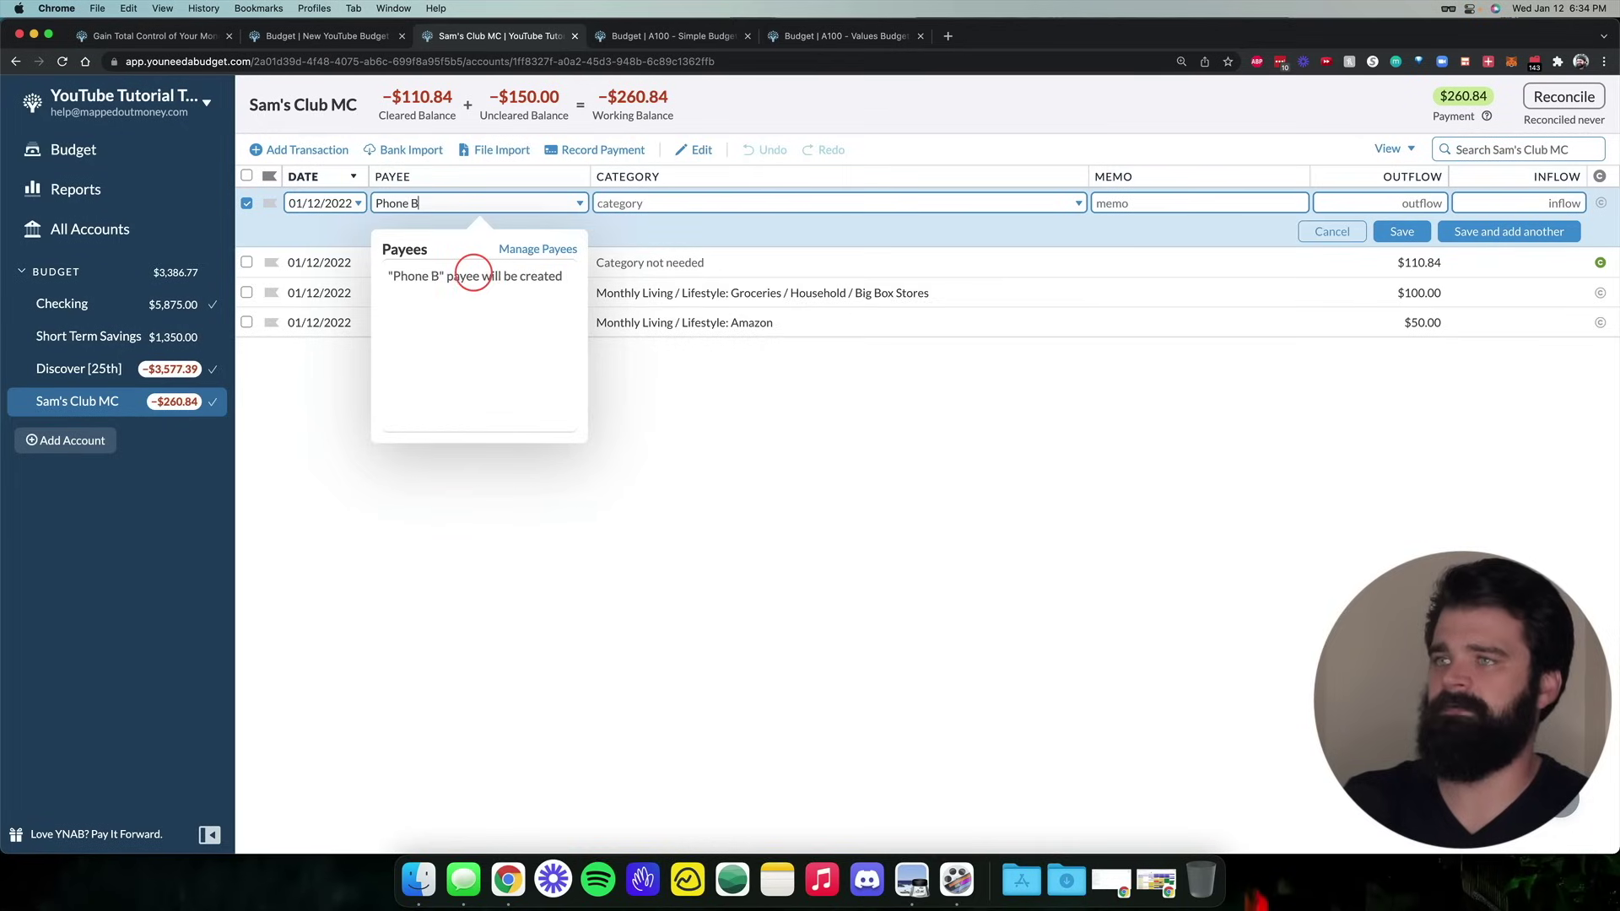
key(Tab)
text(Phone)
key(Tab)
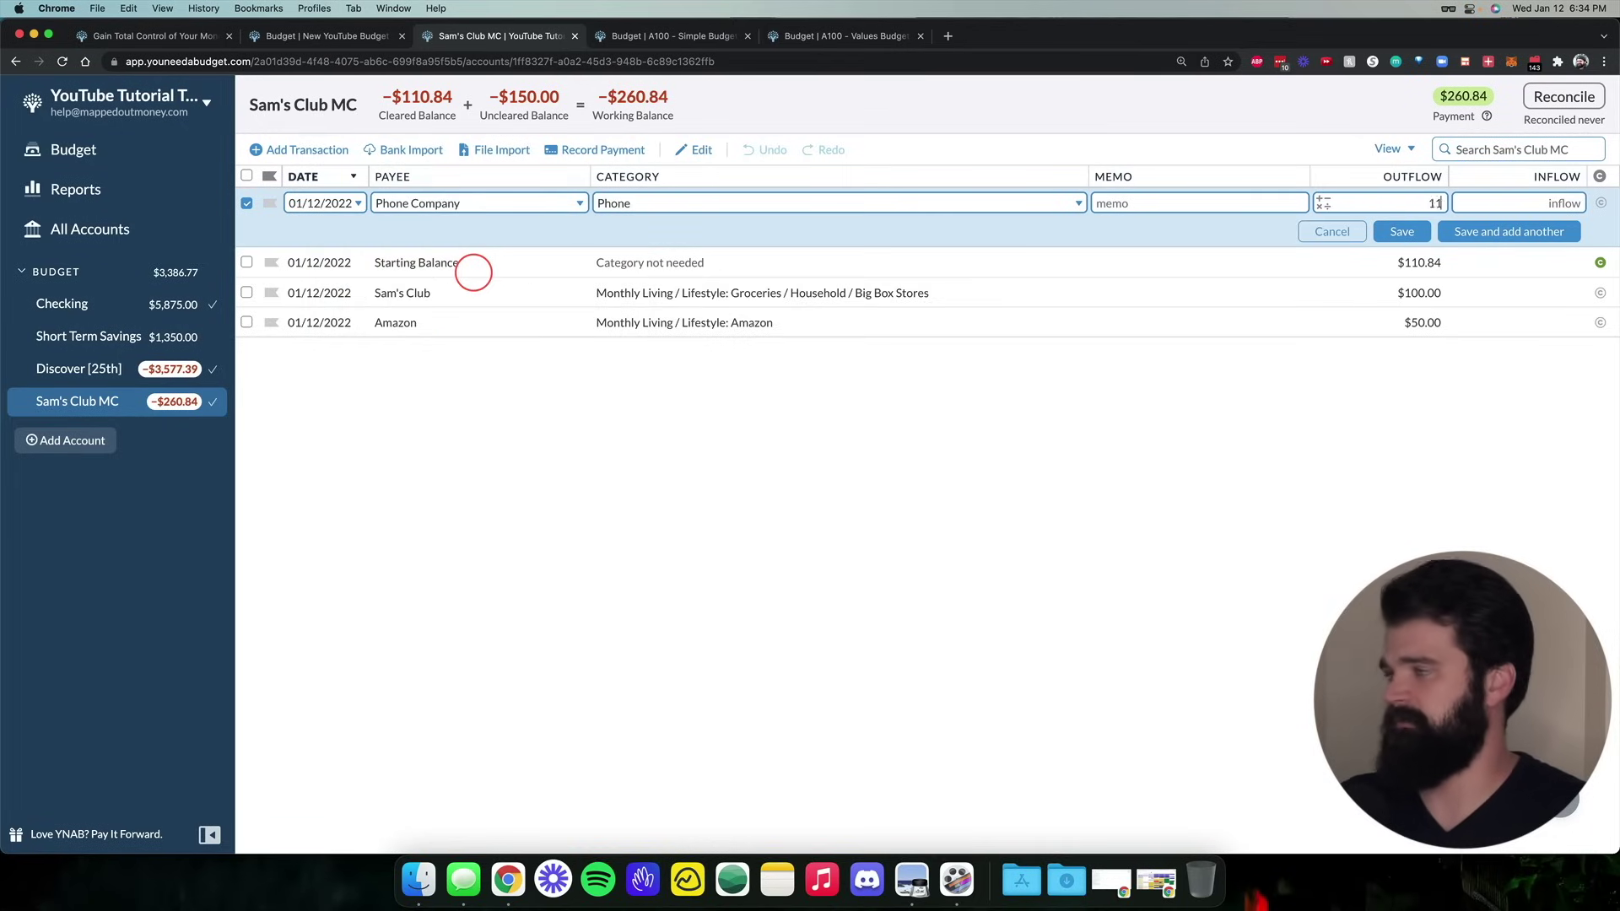
text(119)
key(Return)
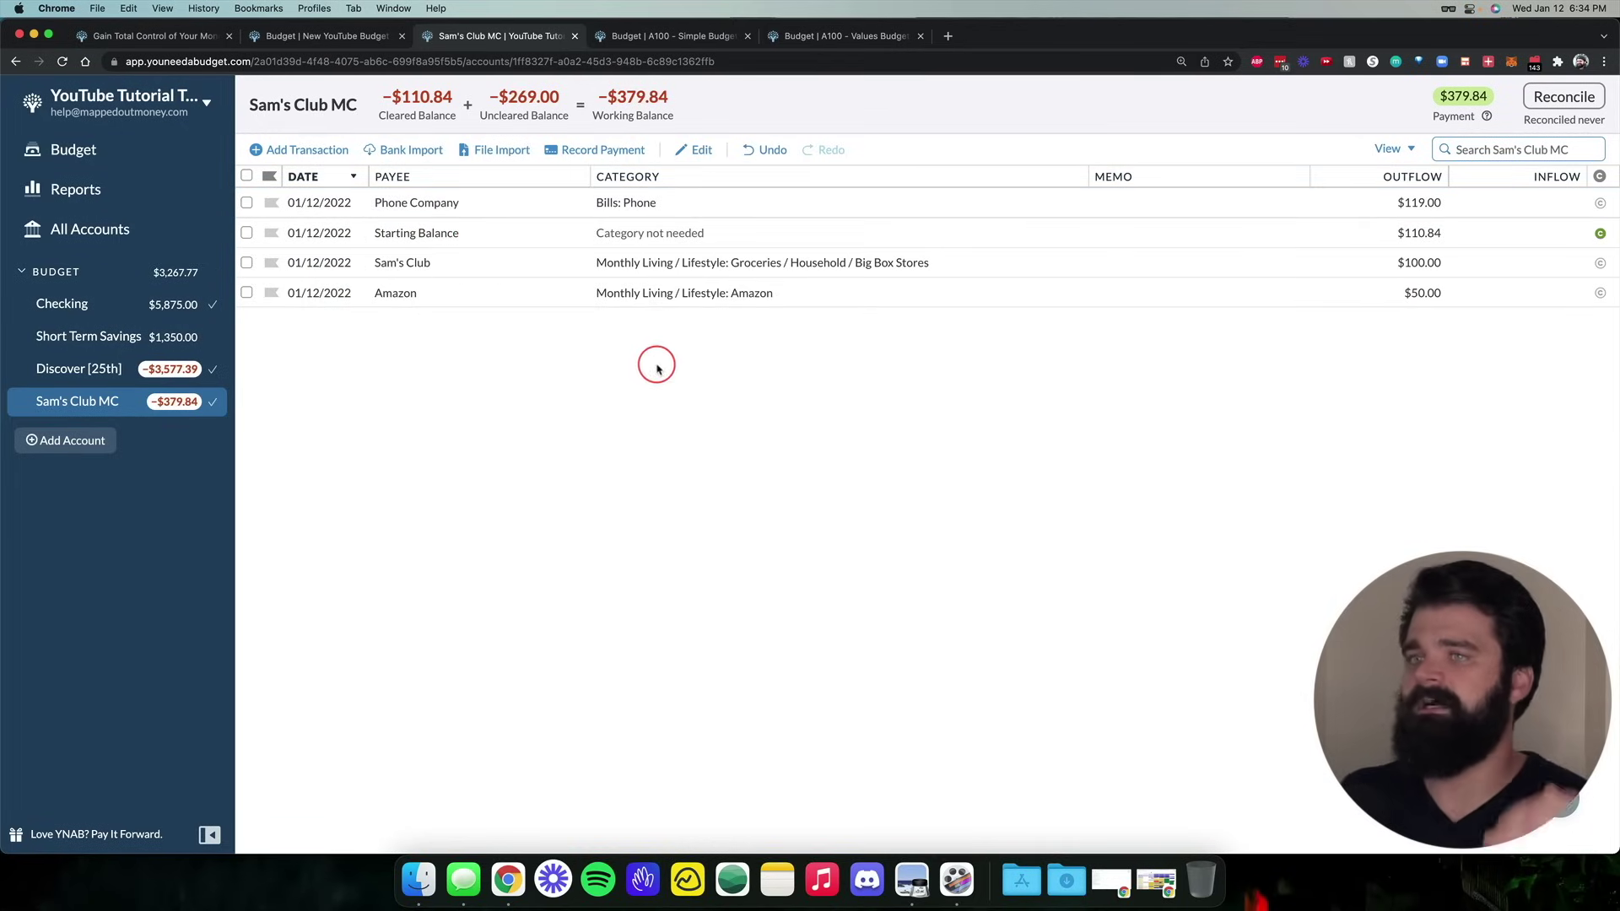
Return to the budget and review the activity and available amounts of the Amazon and Phone categories
click(169, 145)
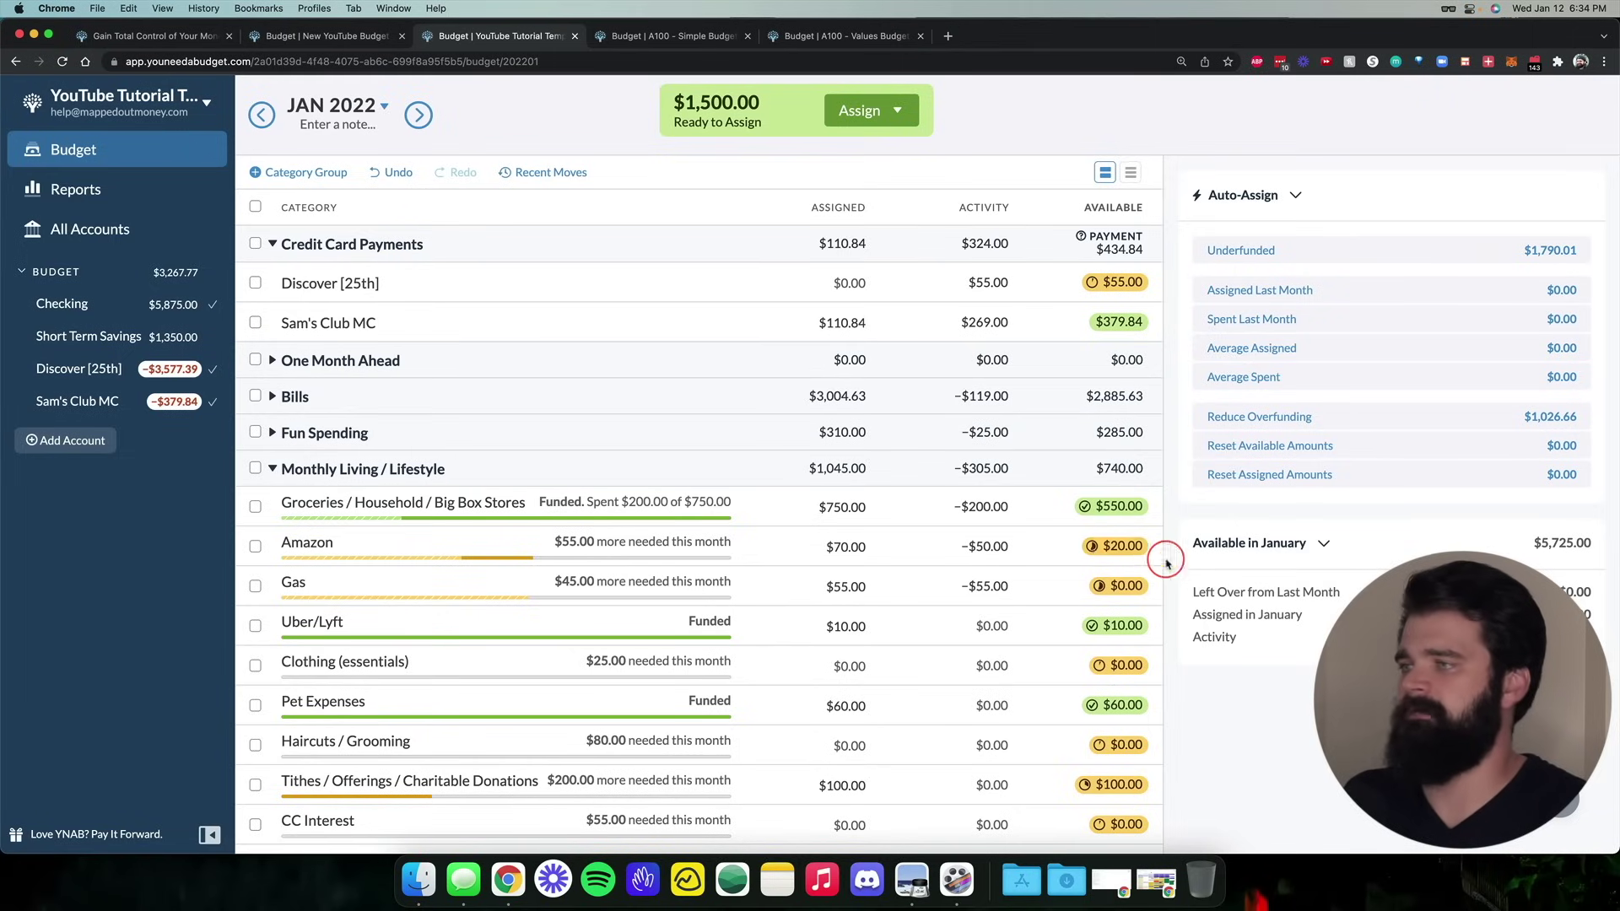
click(1065, 546)
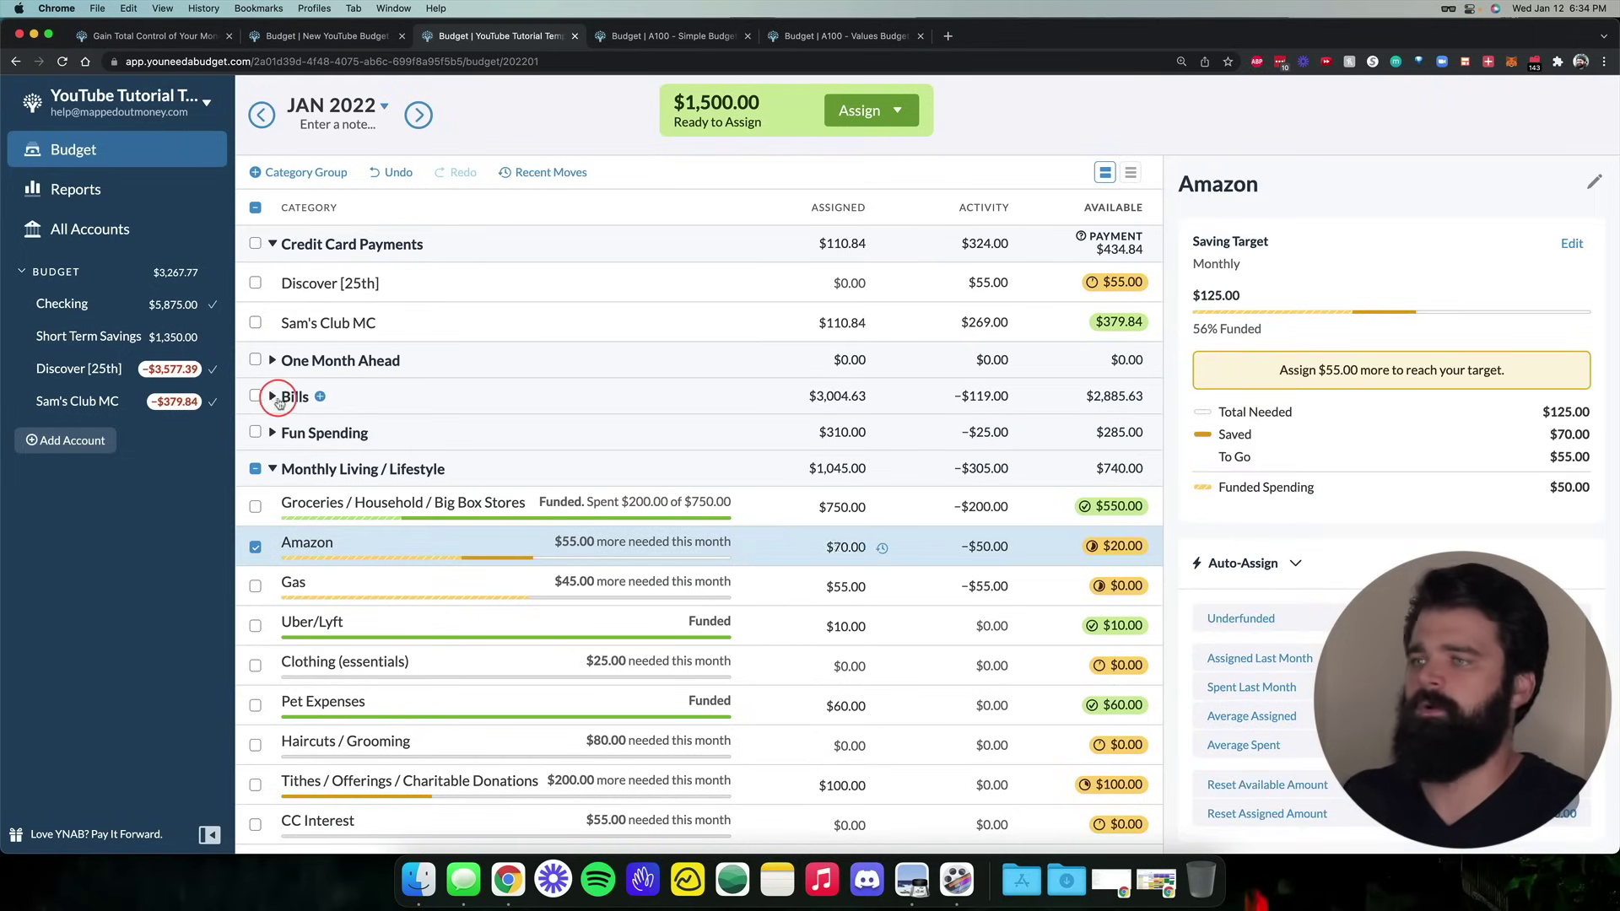
click(272, 396)
scroll(930, 509, down, 5)
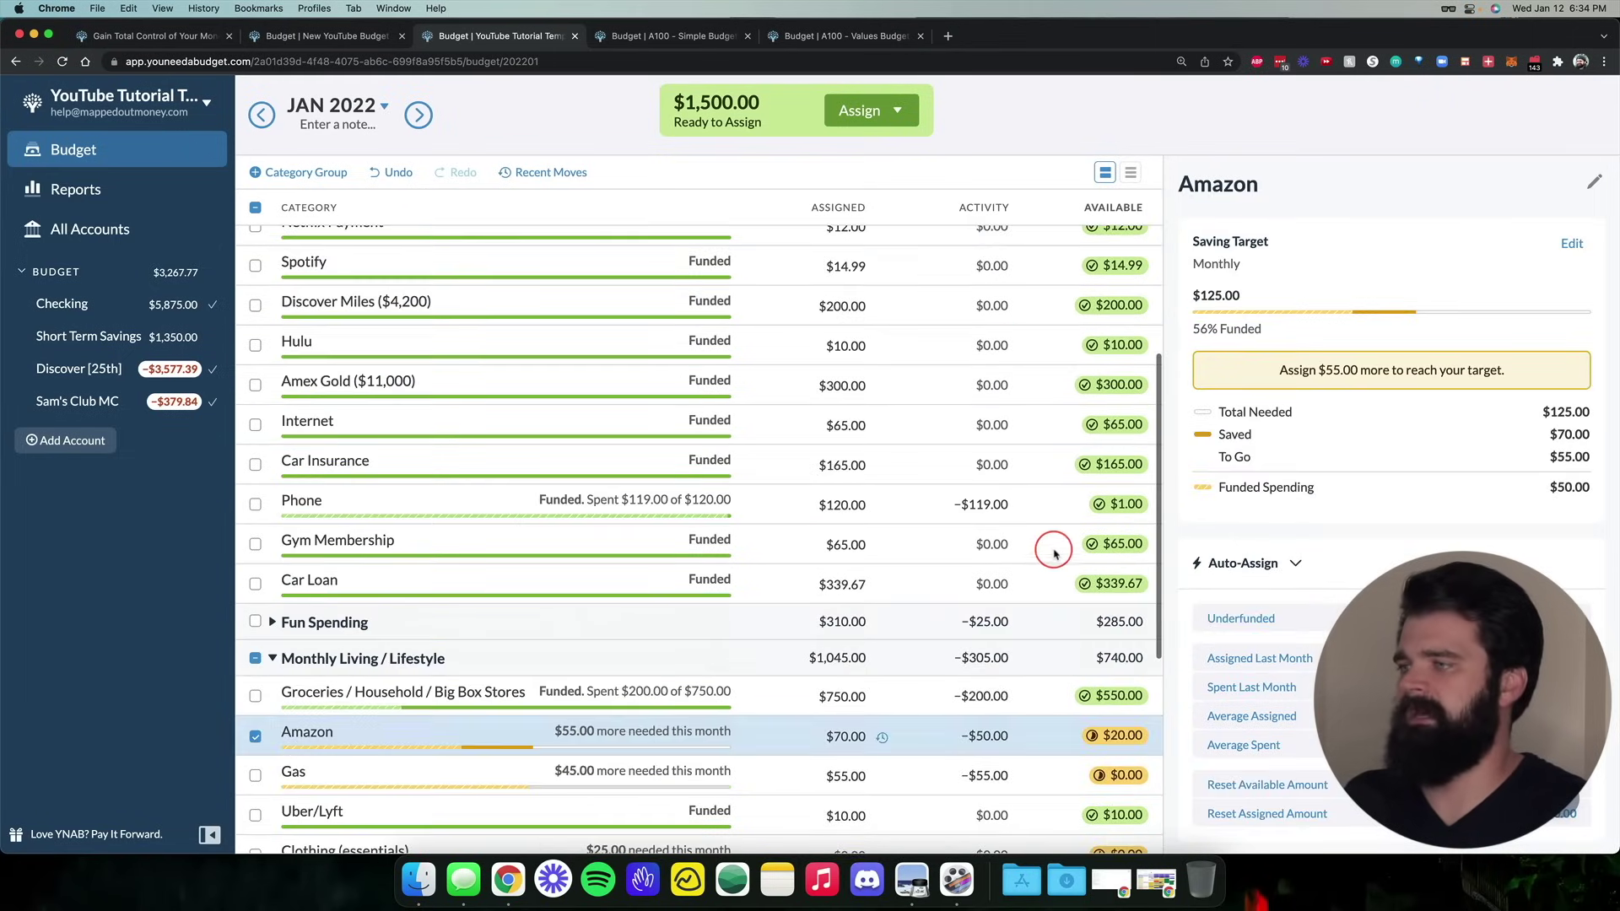
click(1025, 518)
scroll(1063, 511, up, 5)
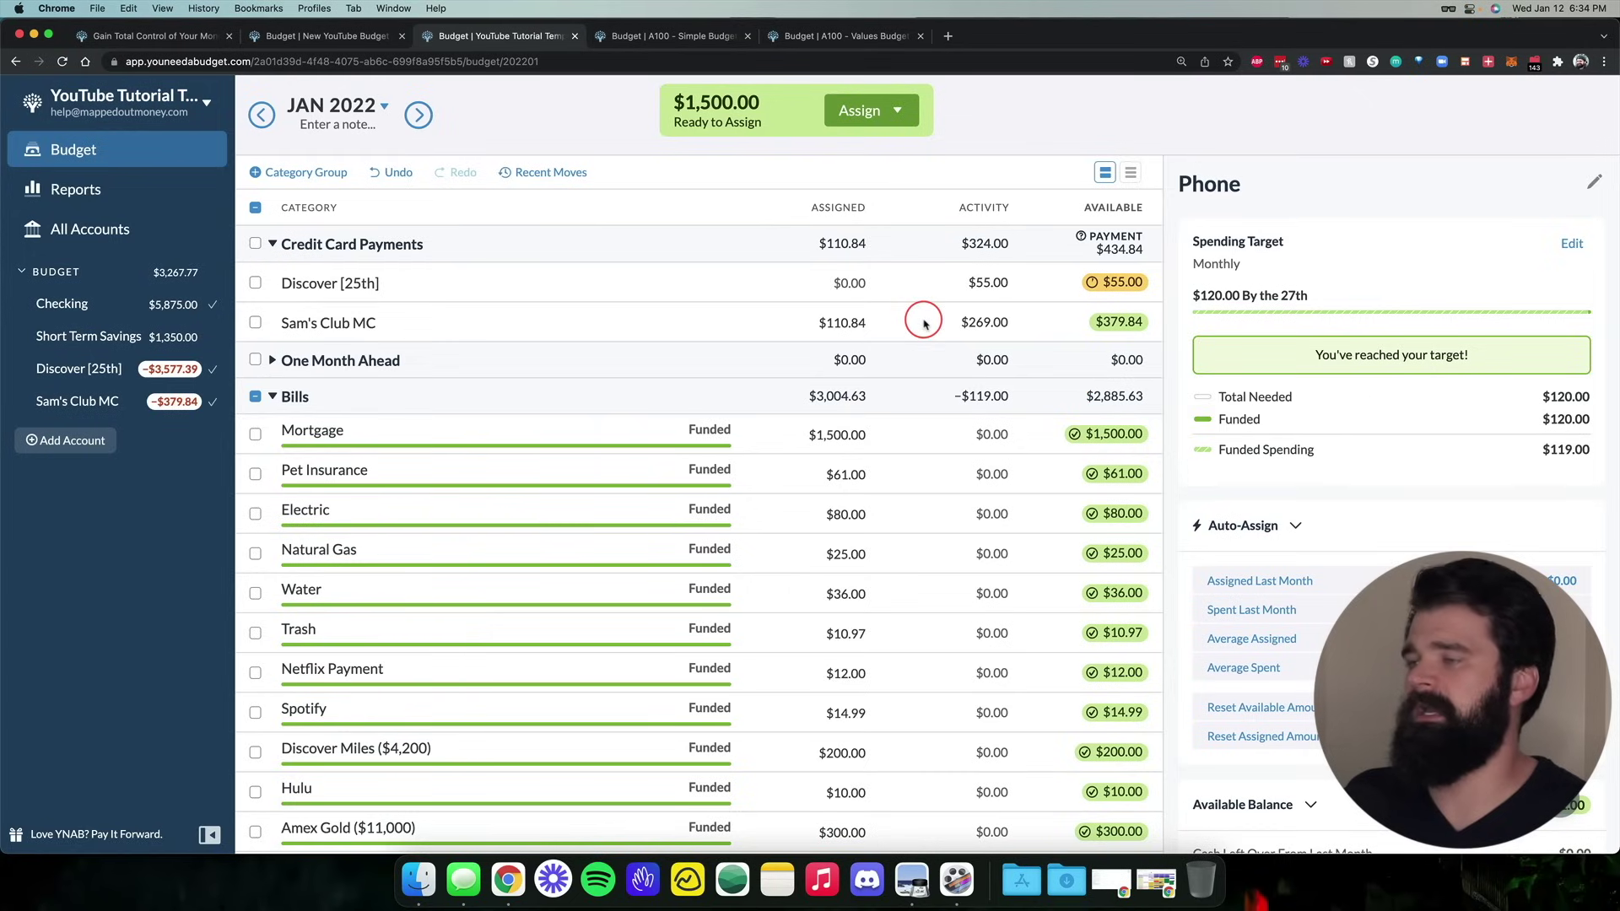
Review the Sam's Club MC payment category's amounts alongside the Bills and Monthly Living / Lifestyle categories
click(883, 324)
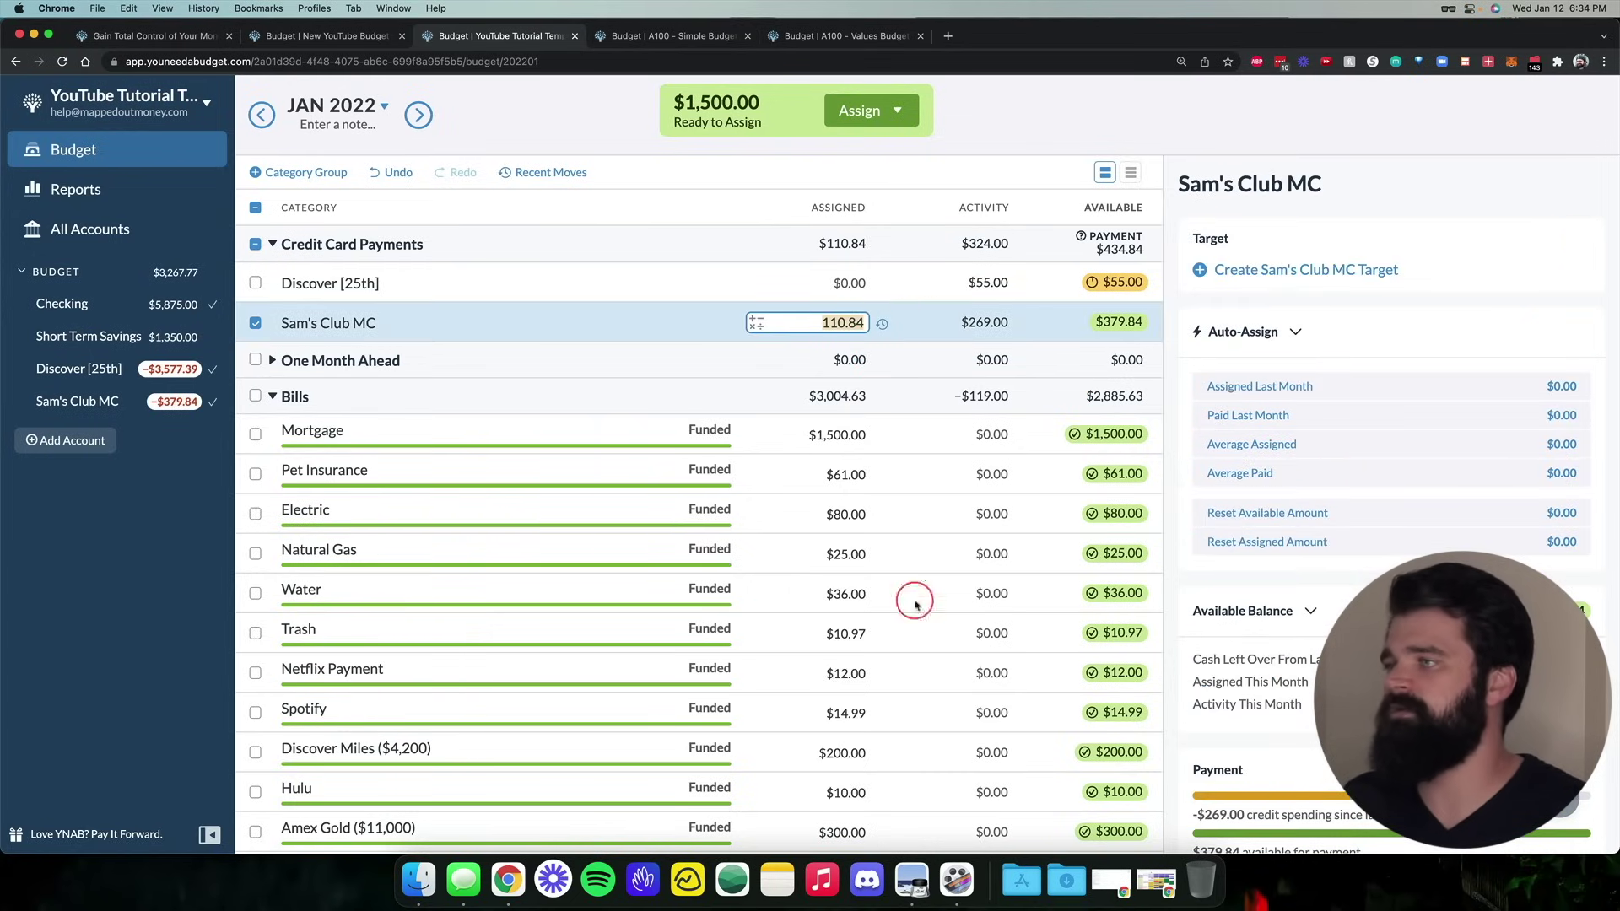
scroll(1131, 361, down, 3)
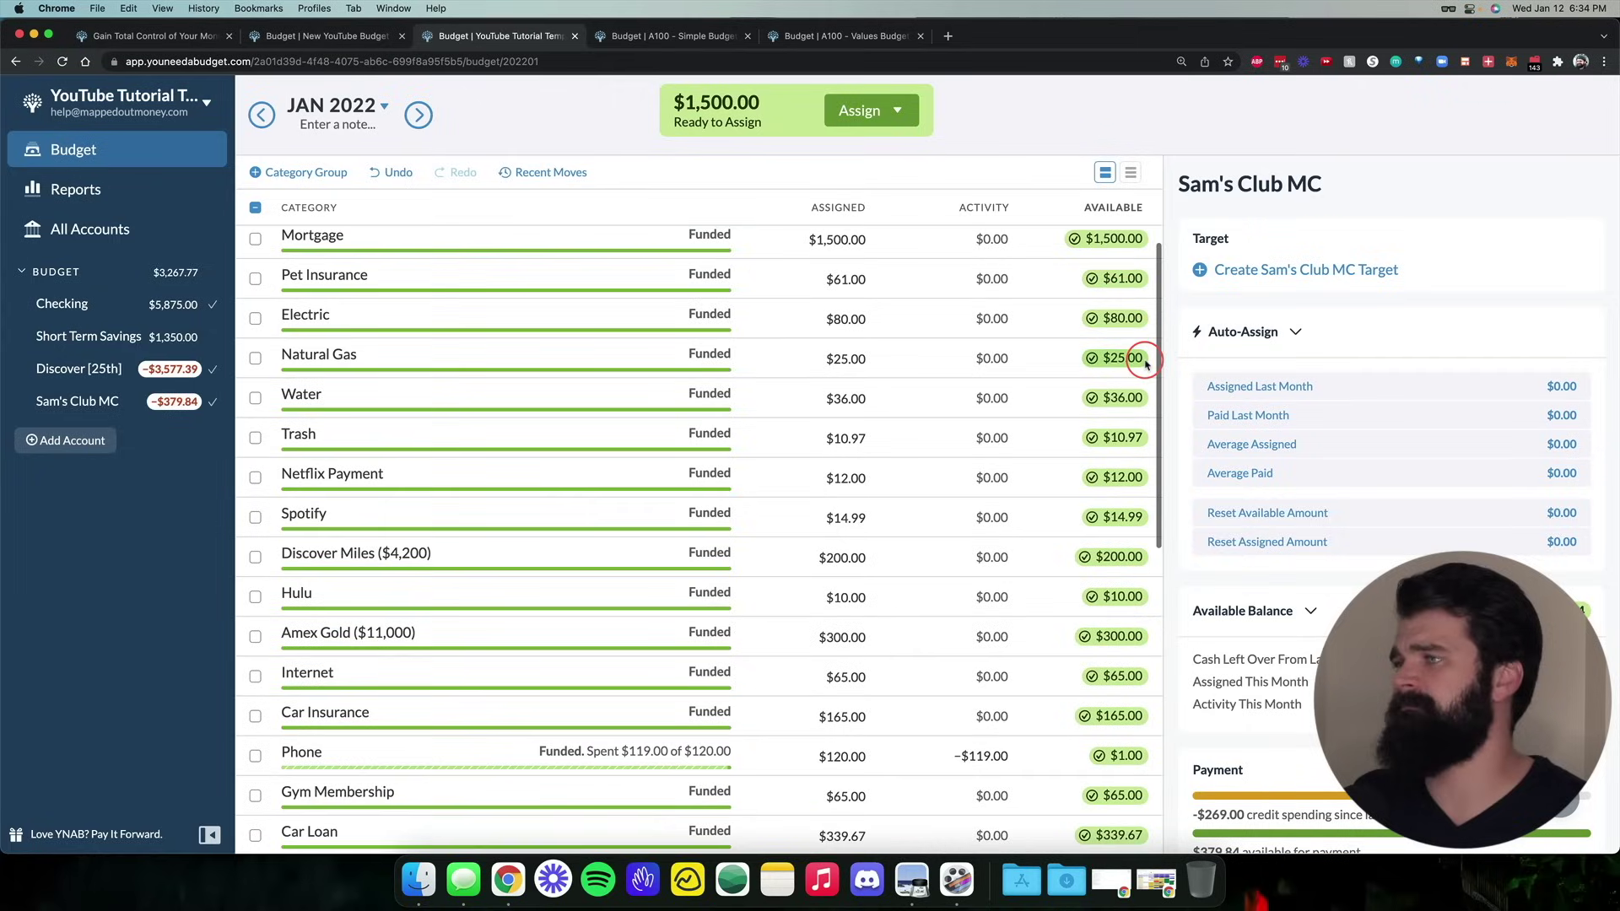
scroll(1144, 362, up, 3)
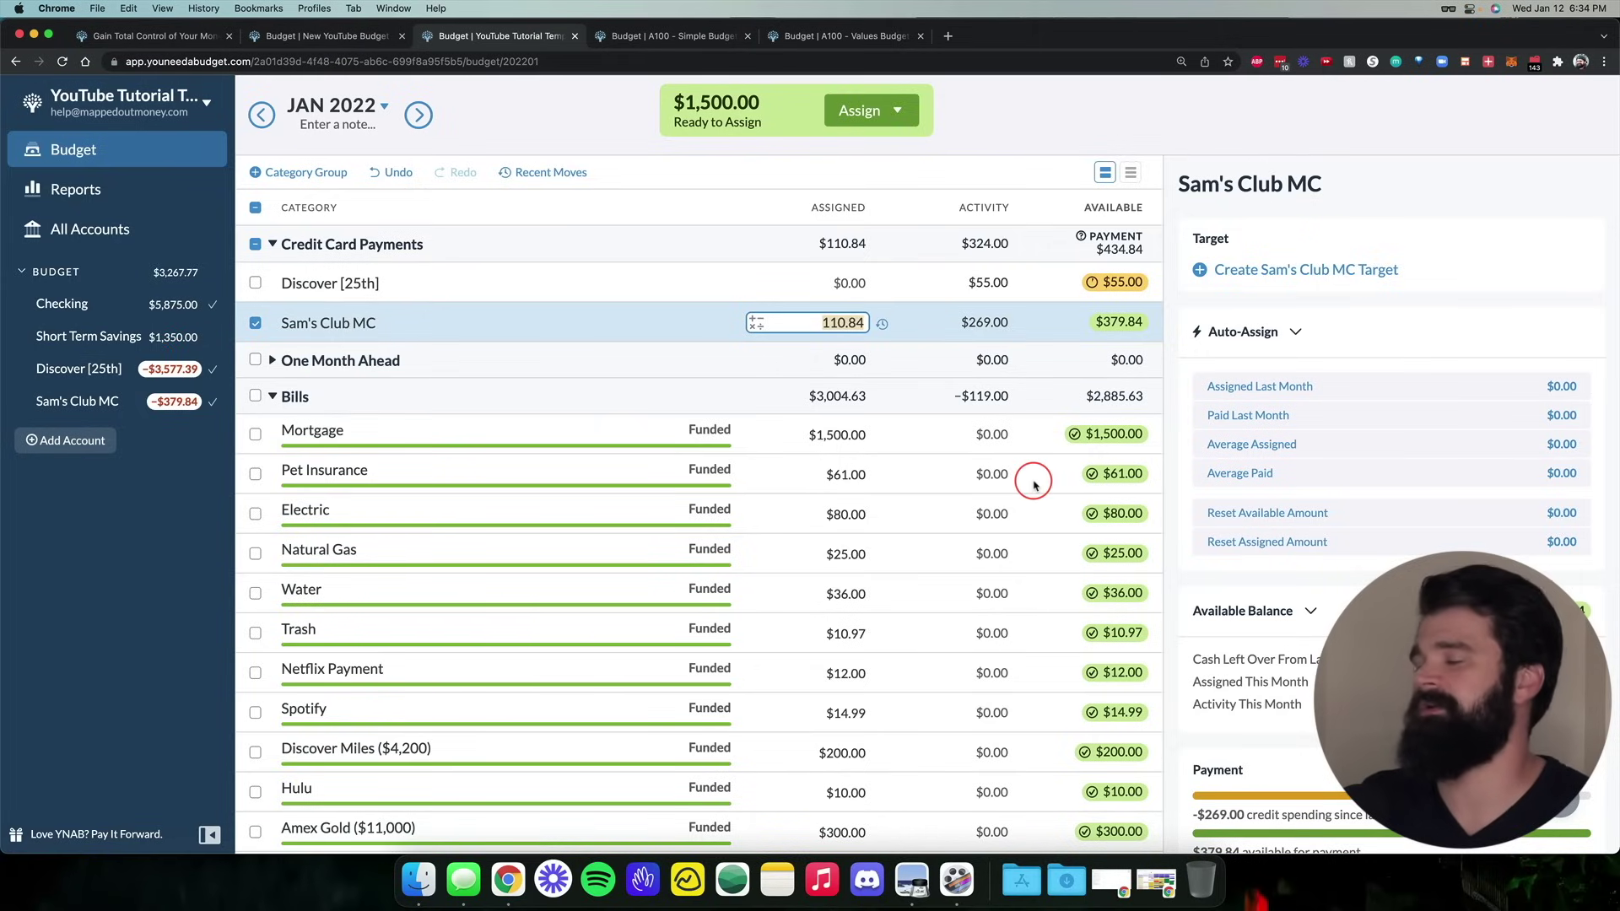
scroll(1034, 484, down, 8)
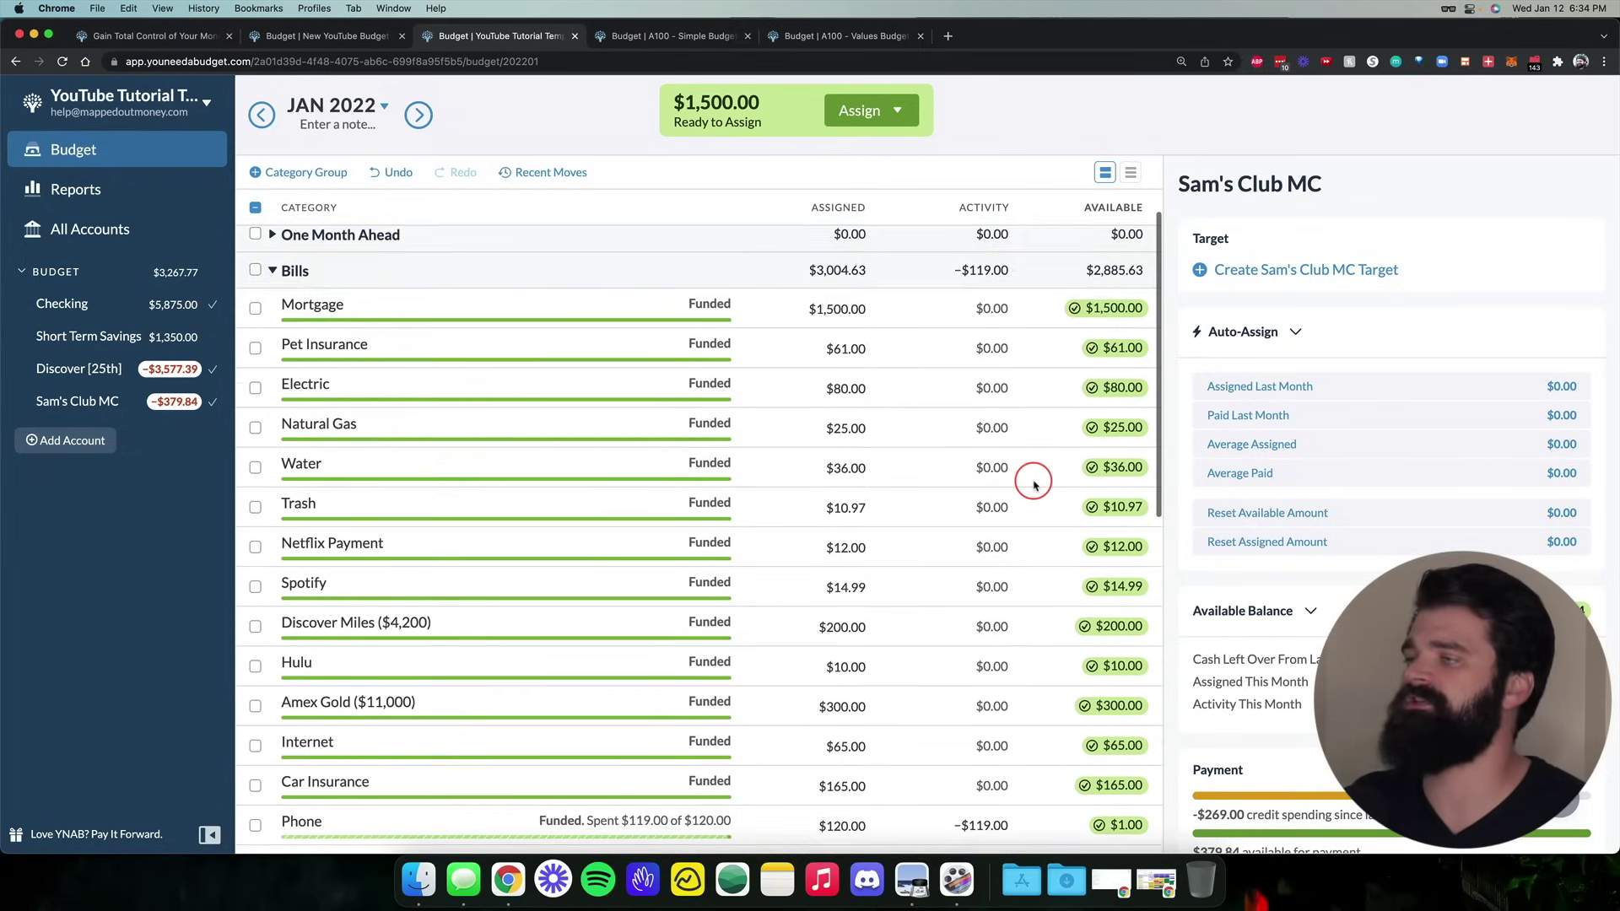
scroll(1034, 485, down, 1)
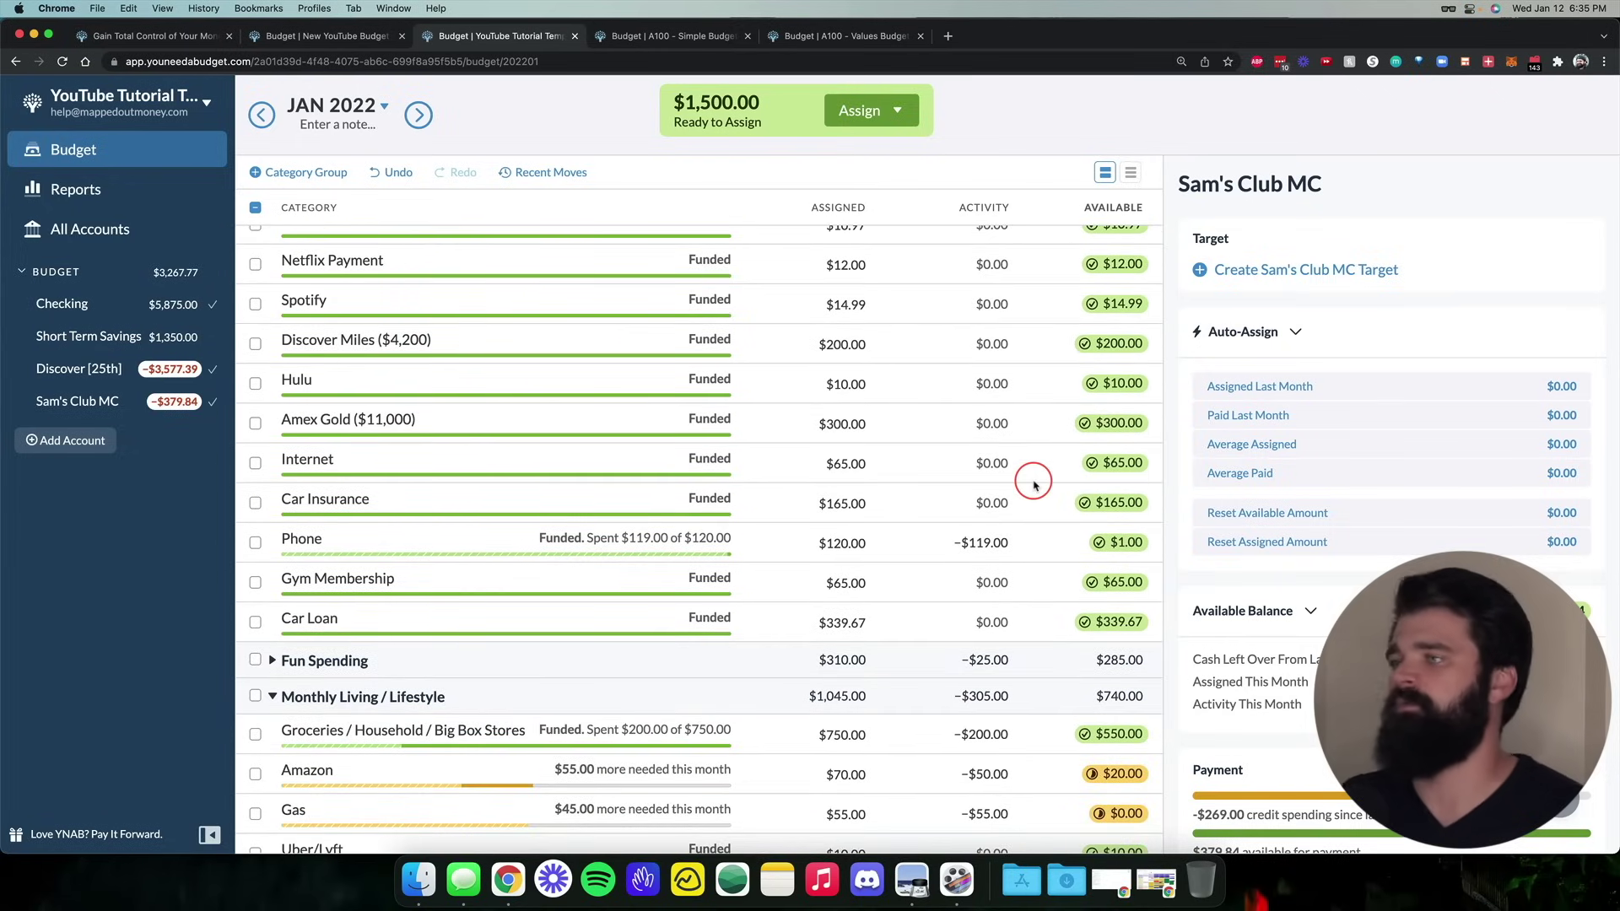
scroll(1035, 484, up, 9)
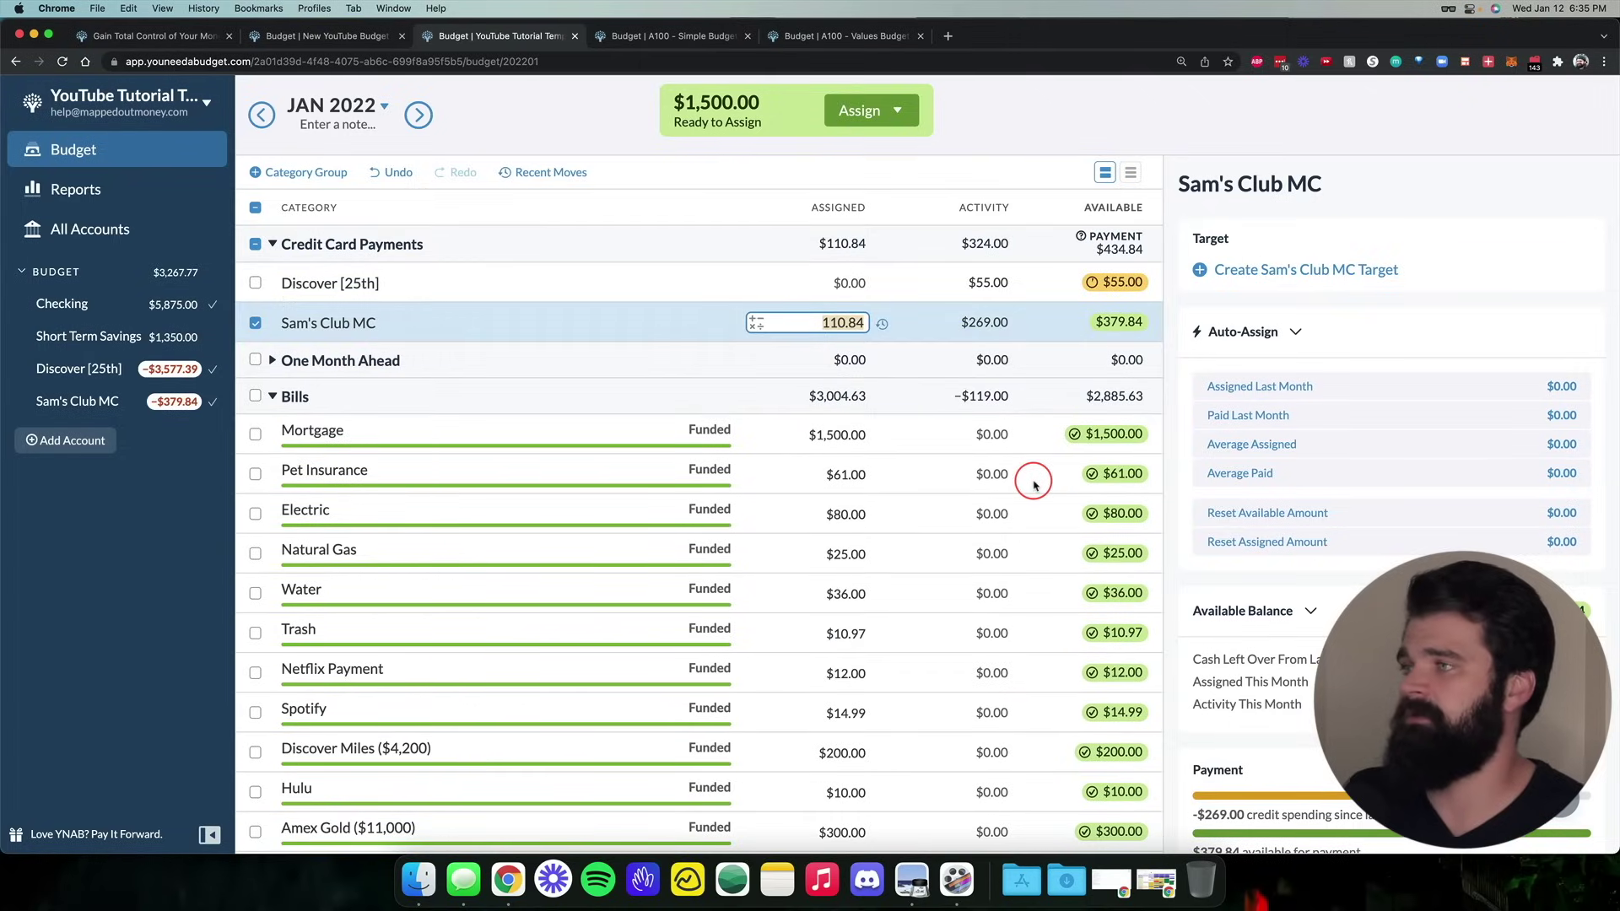
Switch to the YNAB Routines PDF in Preview and highlight the weekly routine's item on reconciling all accounts
click(1062, 128)
key(super+Tab)
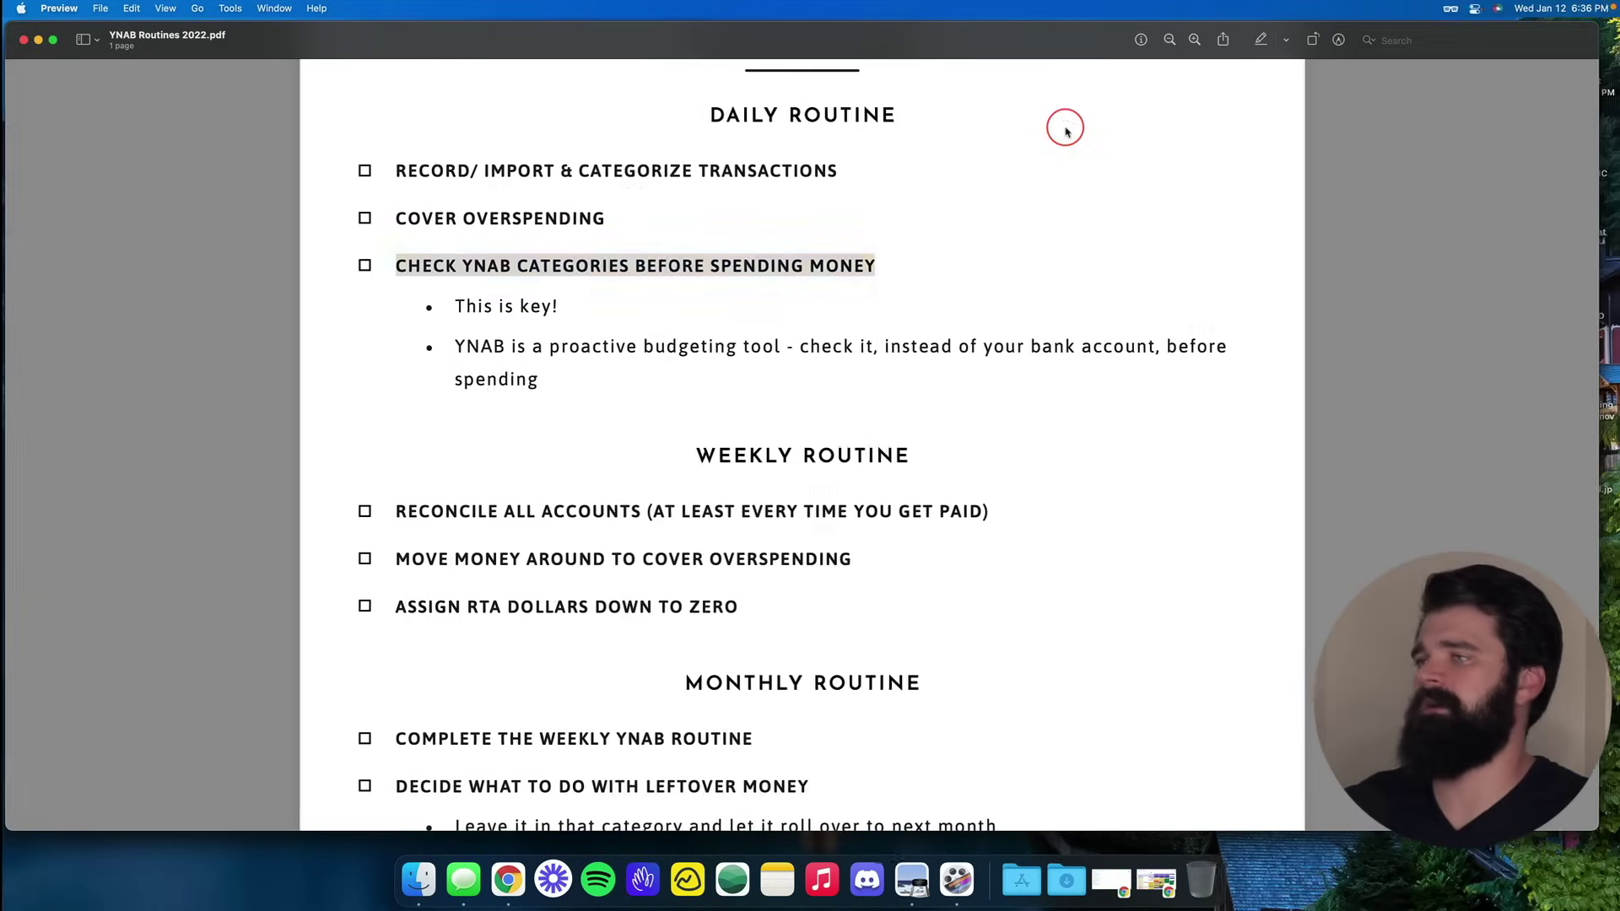
scroll(1063, 188, down, 5)
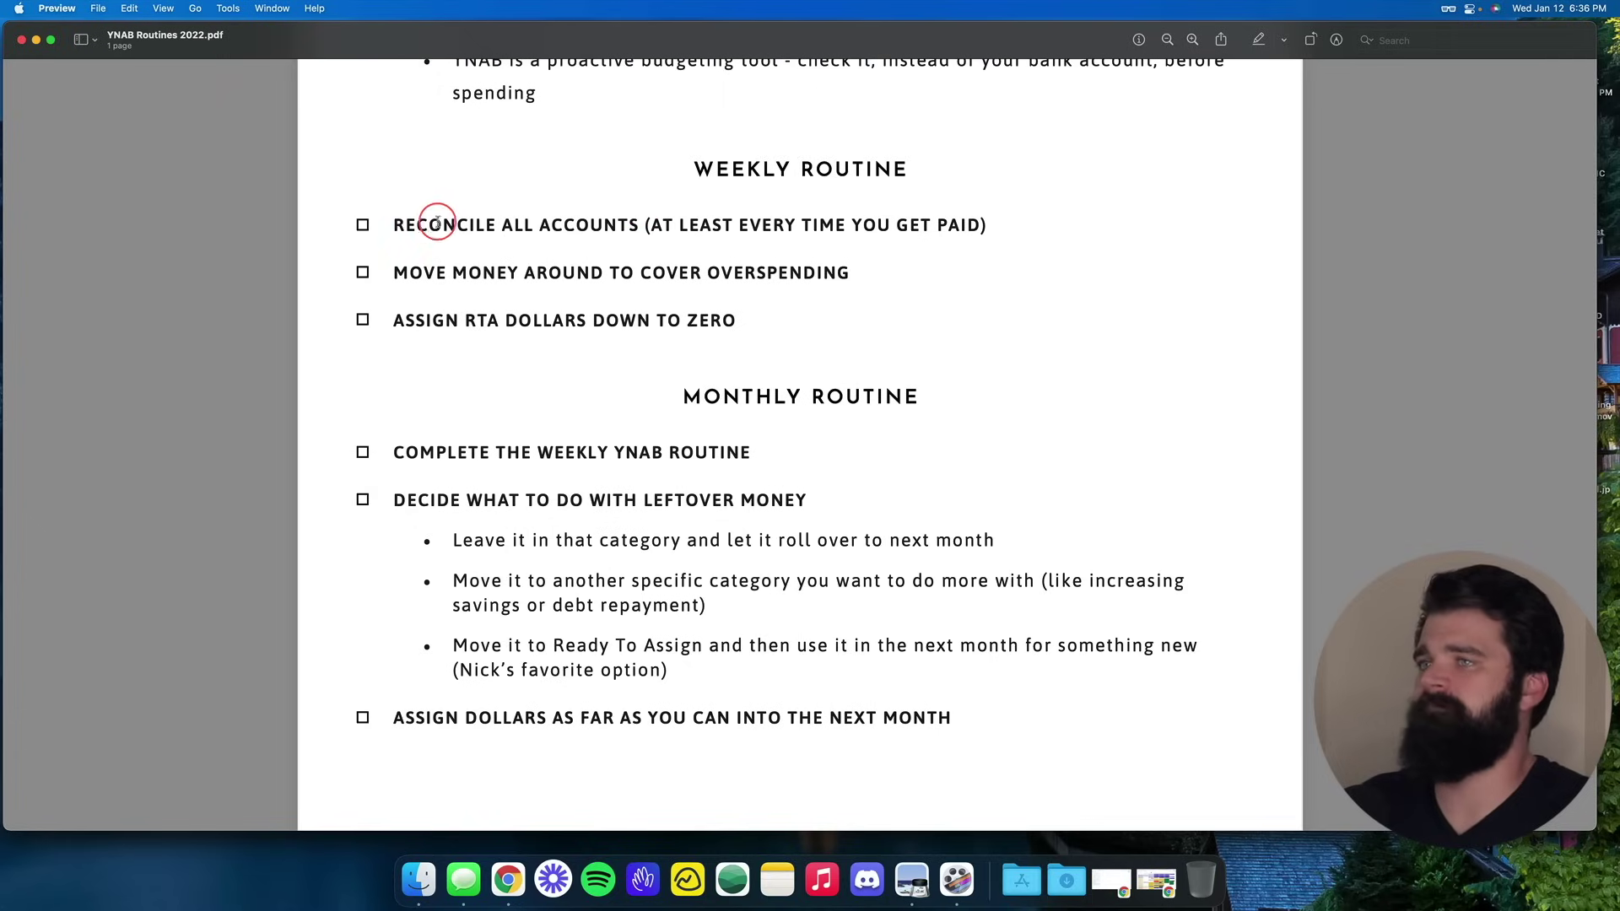
drag(383, 224, 1001, 223)
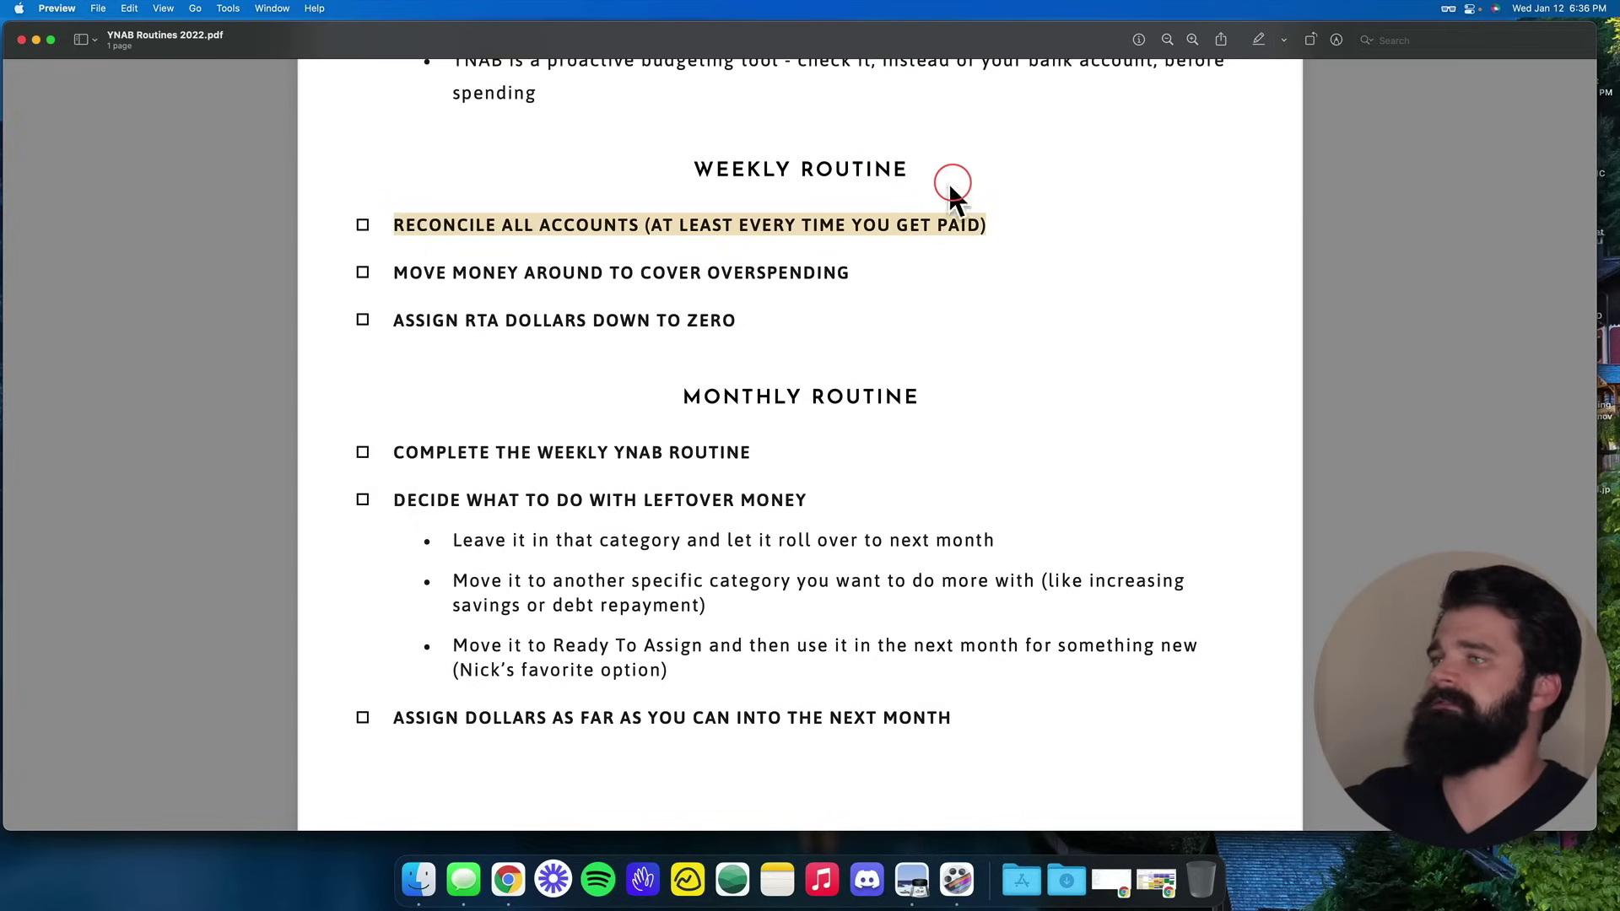
Return to YNAB in Chrome and mark the Employer, Waffle House and Publix transactions in the Checking account as cleared
key(ctrl+Left)
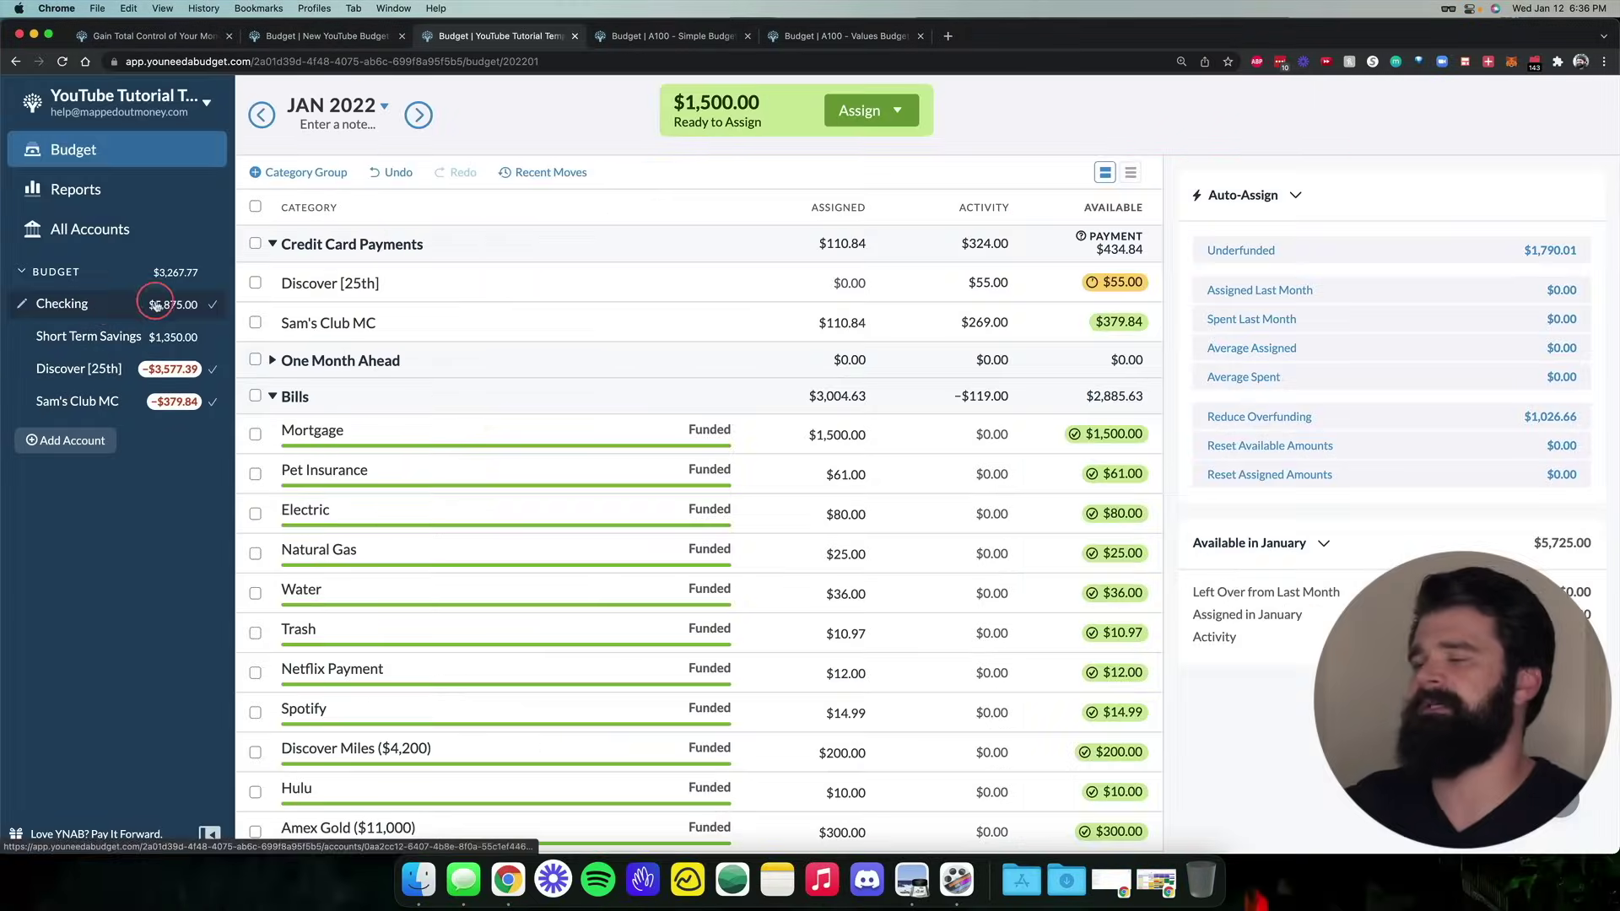
click(135, 305)
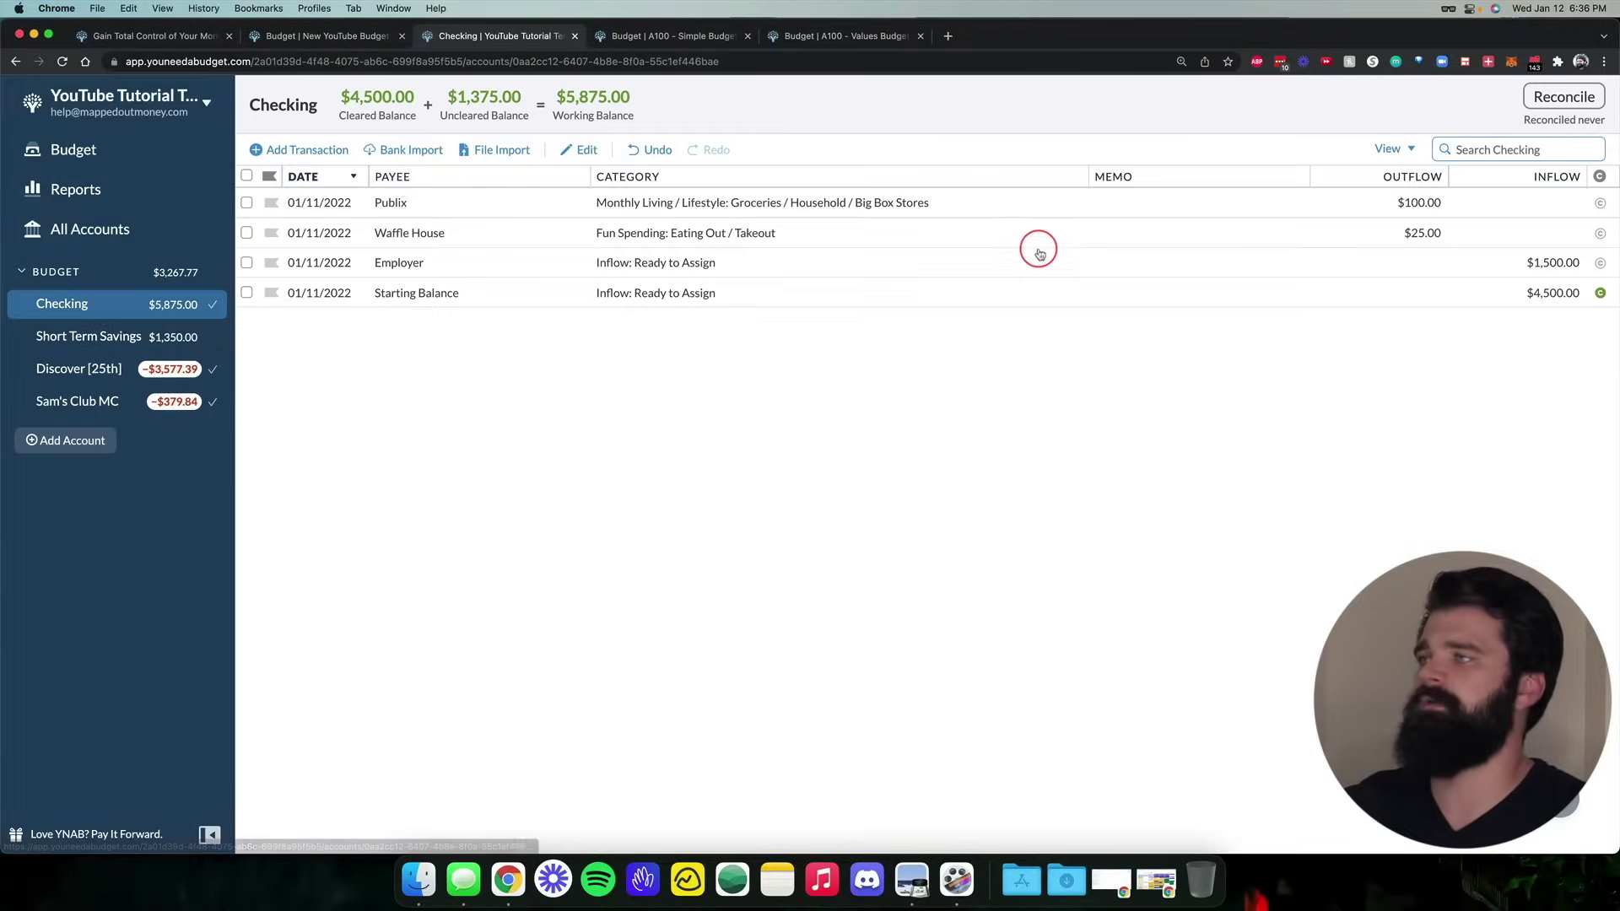
click(1598, 259)
click(1600, 233)
click(1600, 203)
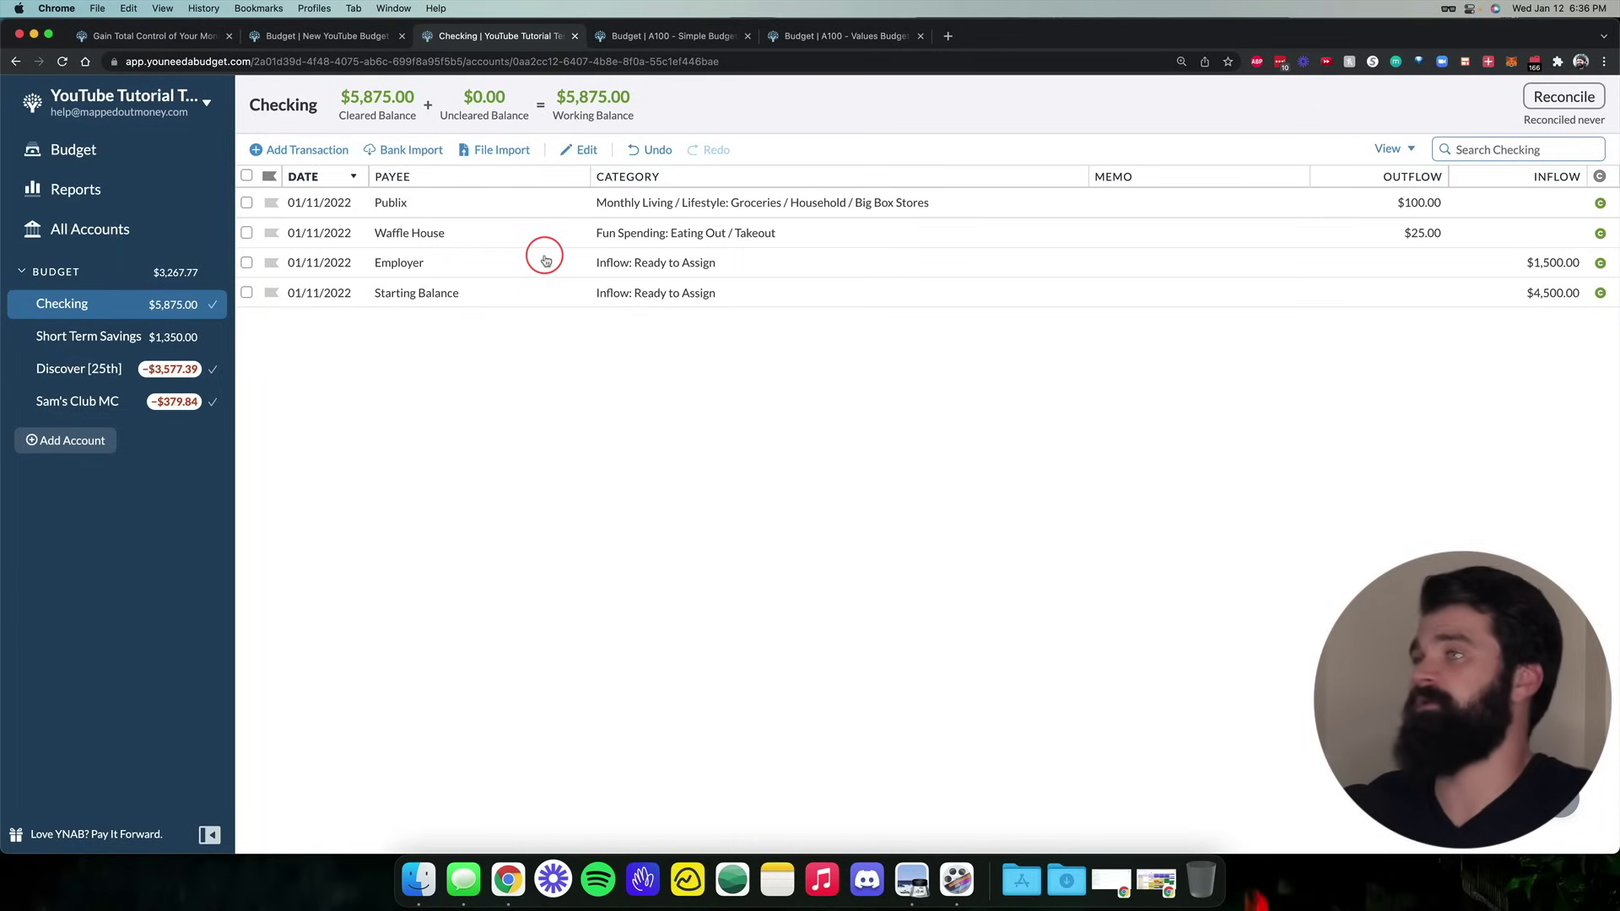
Review the weekly routine items on covering overspending and assigning RTA dollars down to zero in the Preview PDF
key(ctrl+Right)
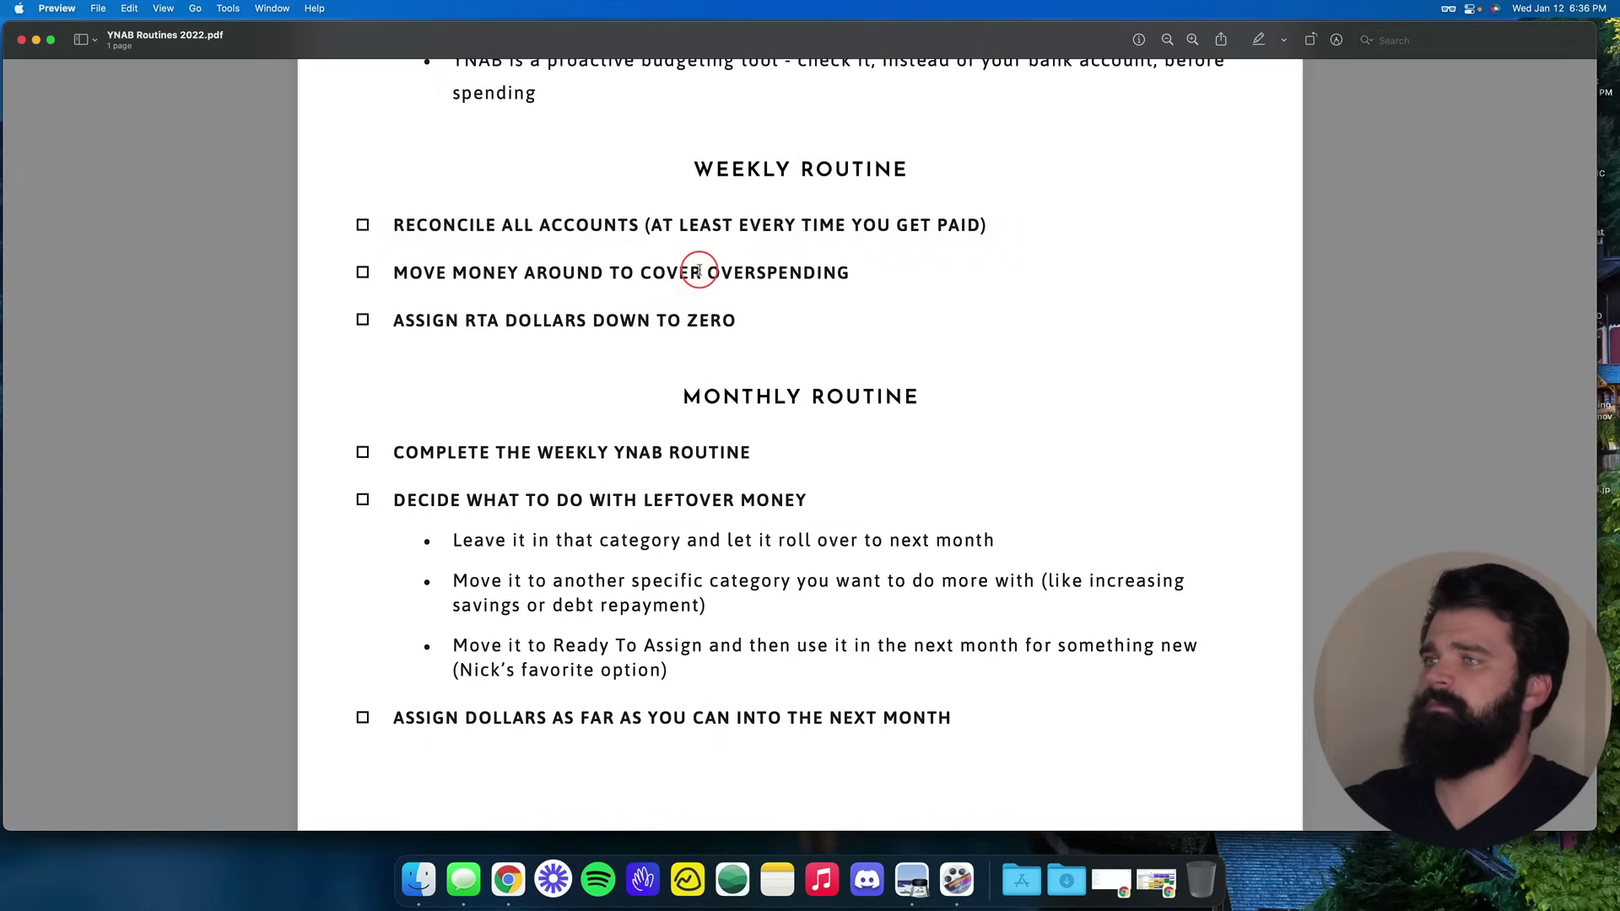
triple_click(693, 269)
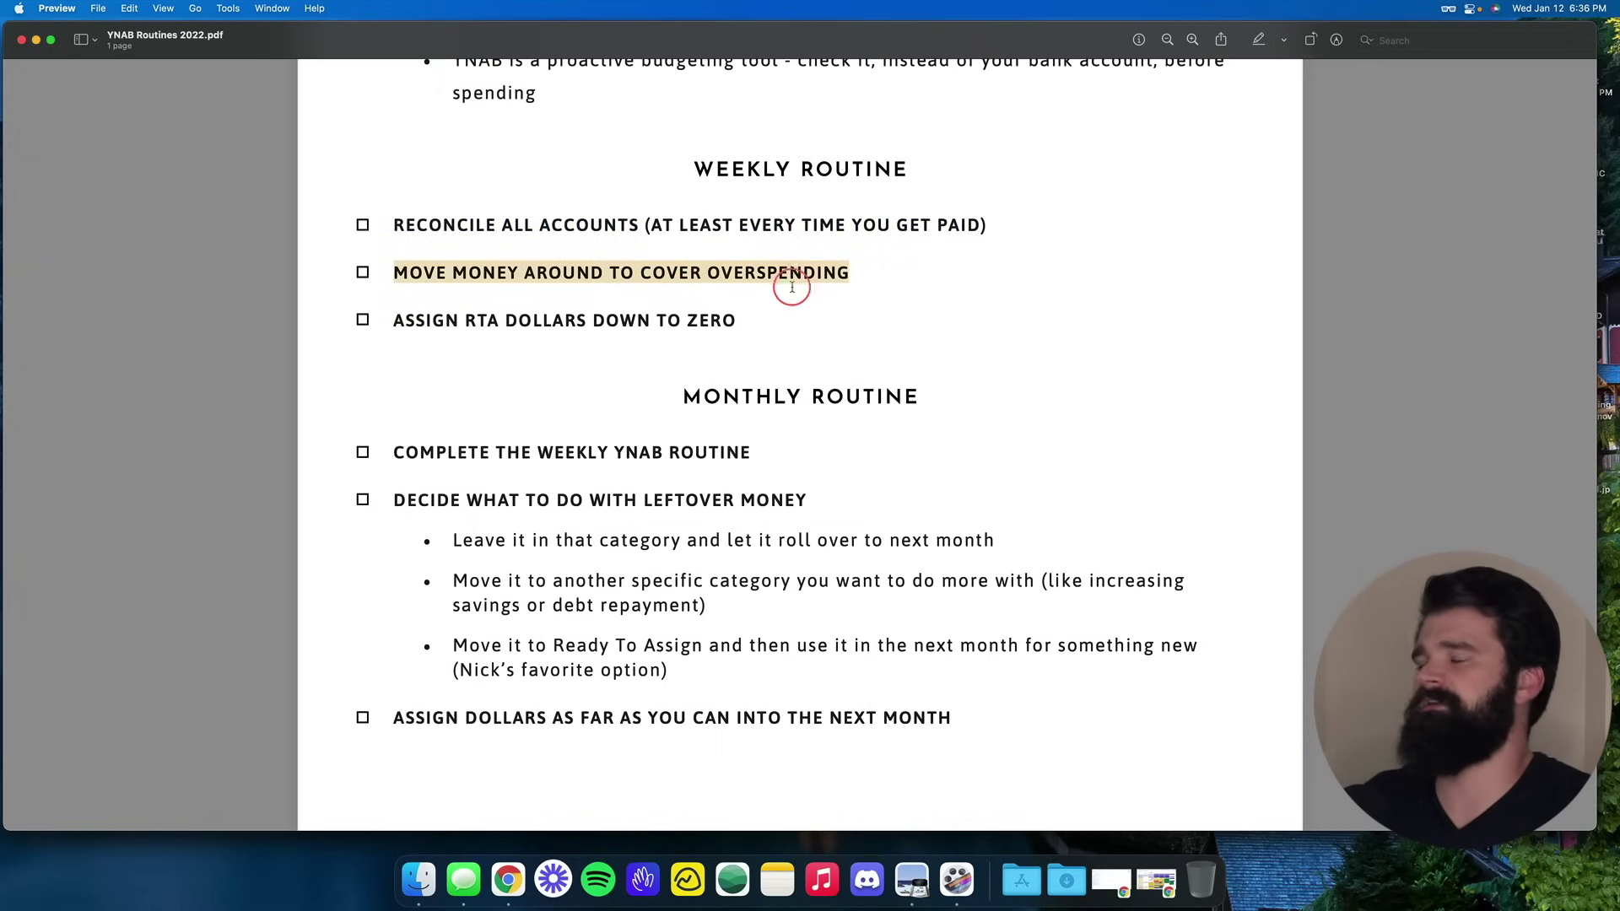
click(862, 305)
drag(417, 320, 690, 321)
Return to YNAB in Chrome, set the Employer inflow in the Checking account to $2,500 and save it
key(ctrl+Left)
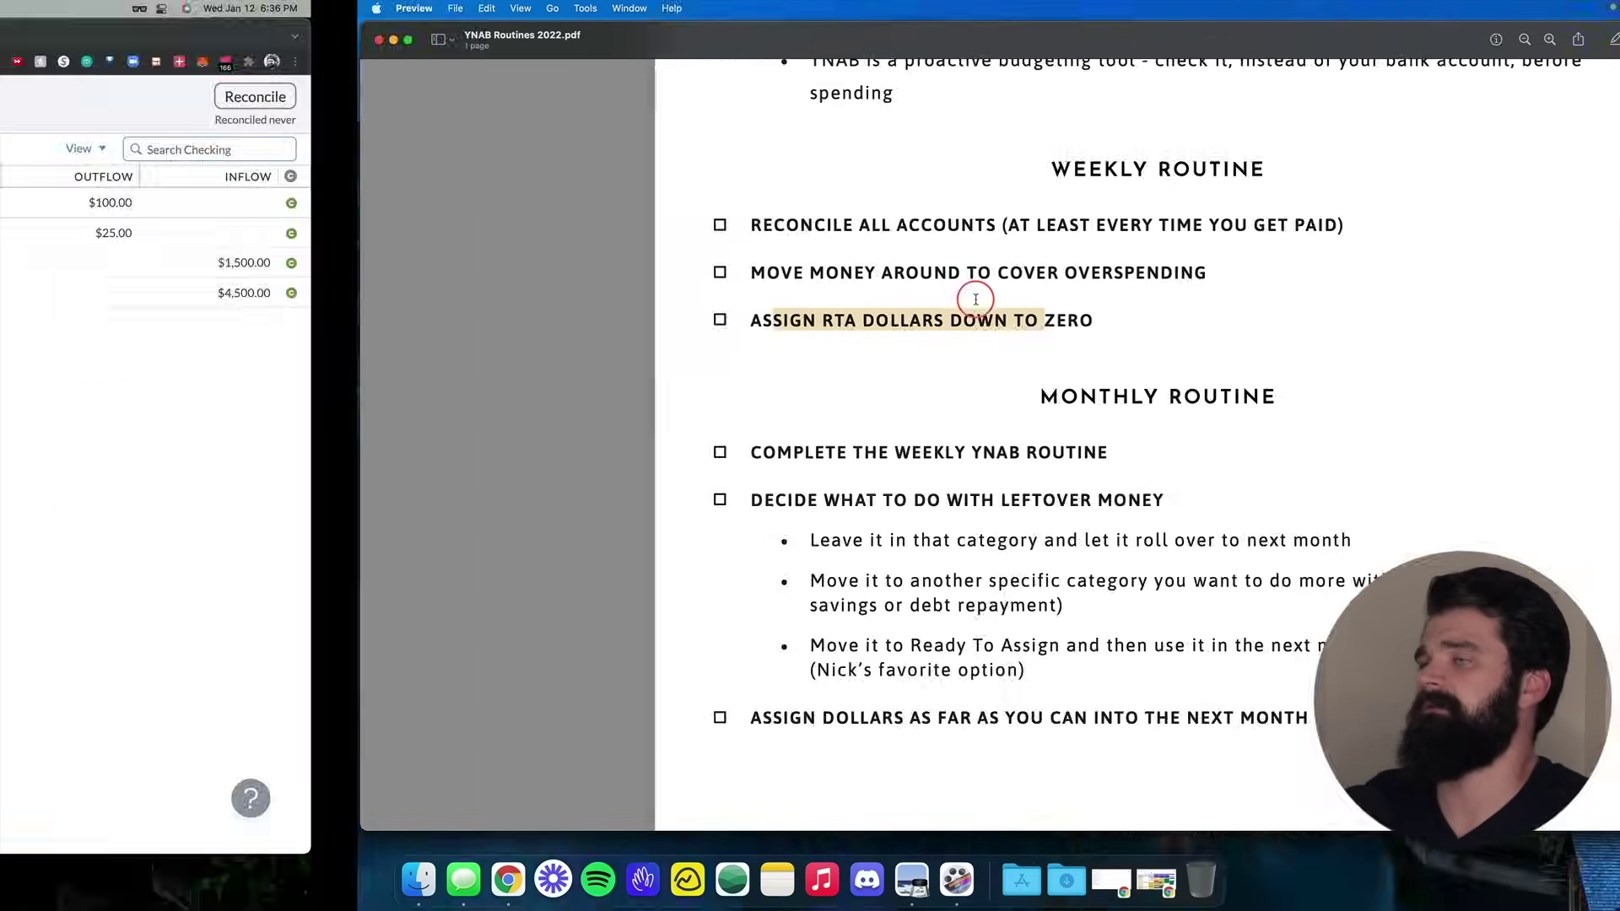
click(1553, 262)
text(2500)
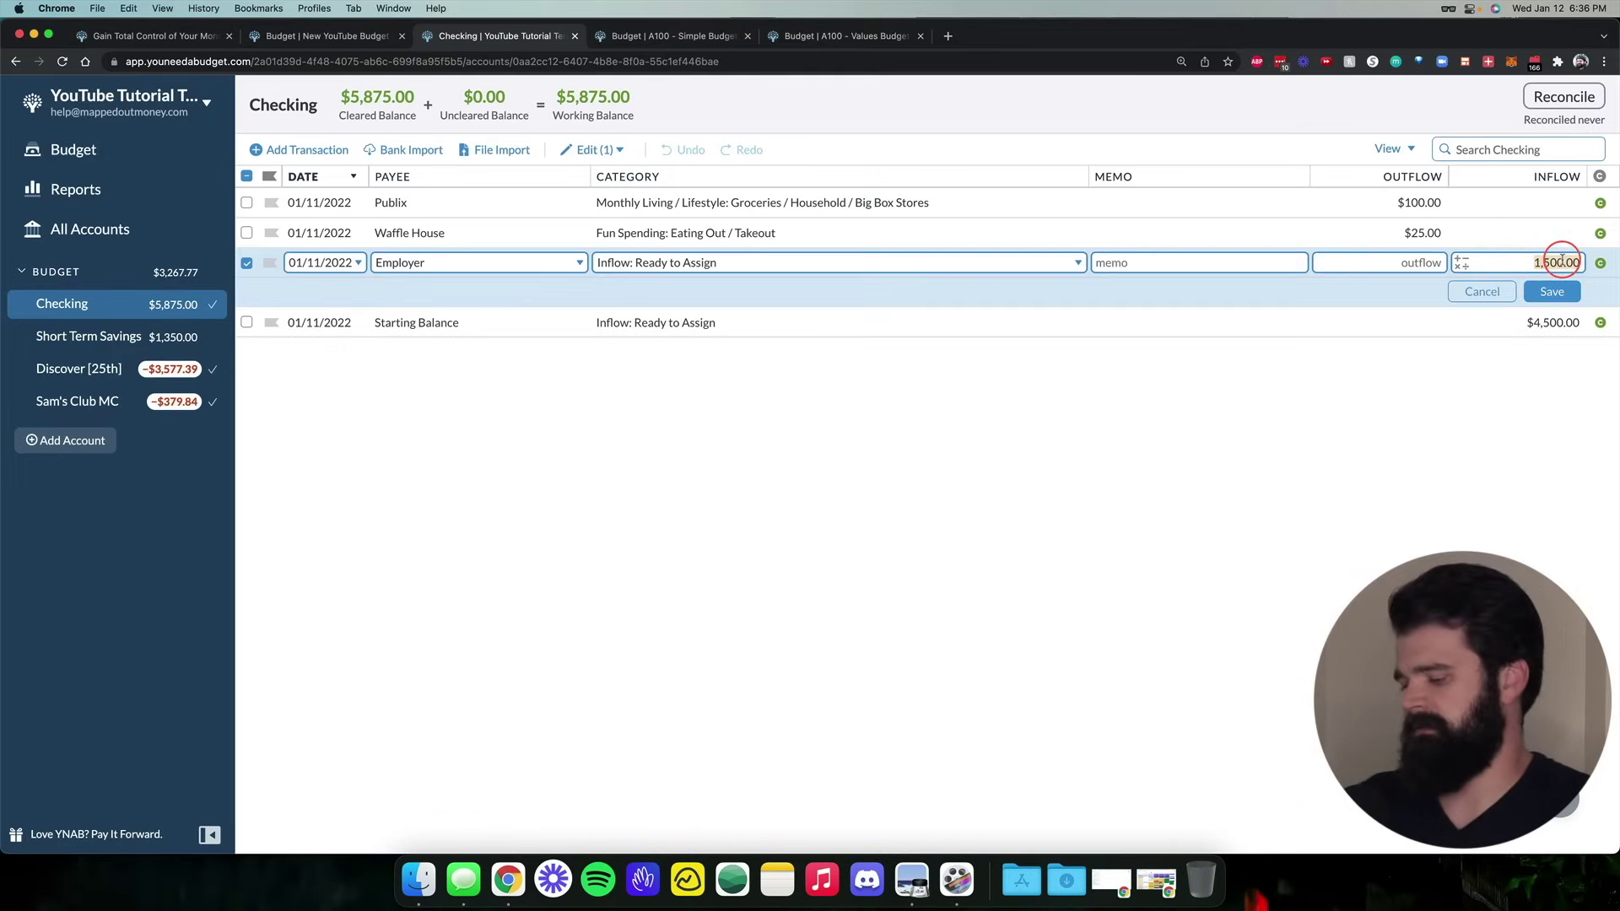
key(Return)
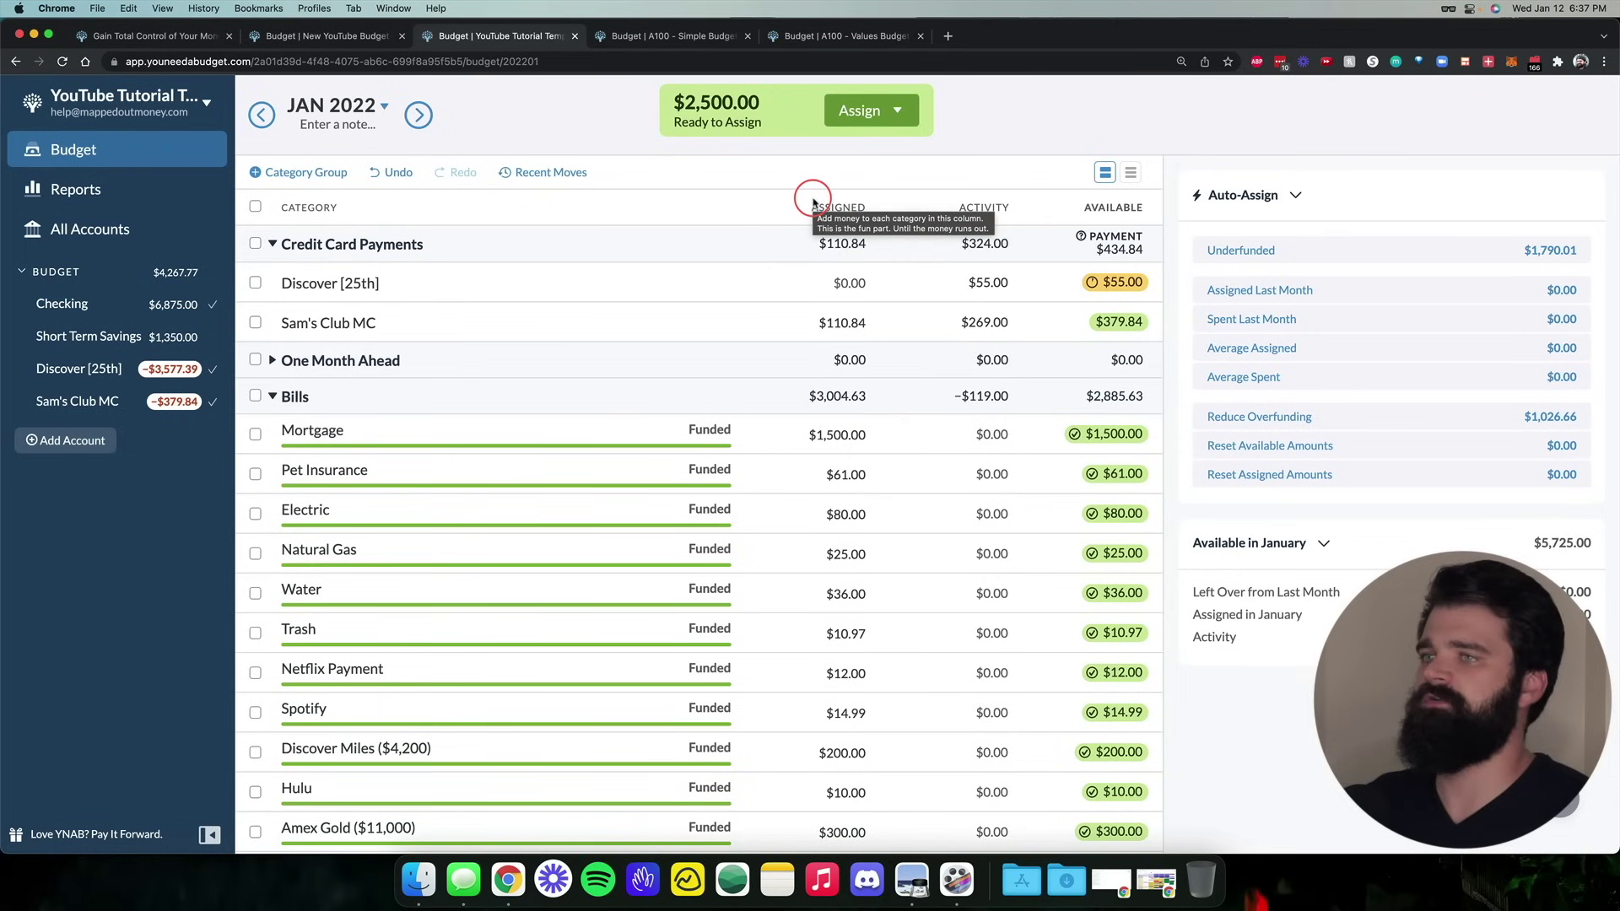
Try assigning 1250 to the Amazon category in Monthly Living / Lifestyle, and undo the assignment
scroll(814, 202, down, 7)
scroll(812, 203, down, 4)
click(927, 329)
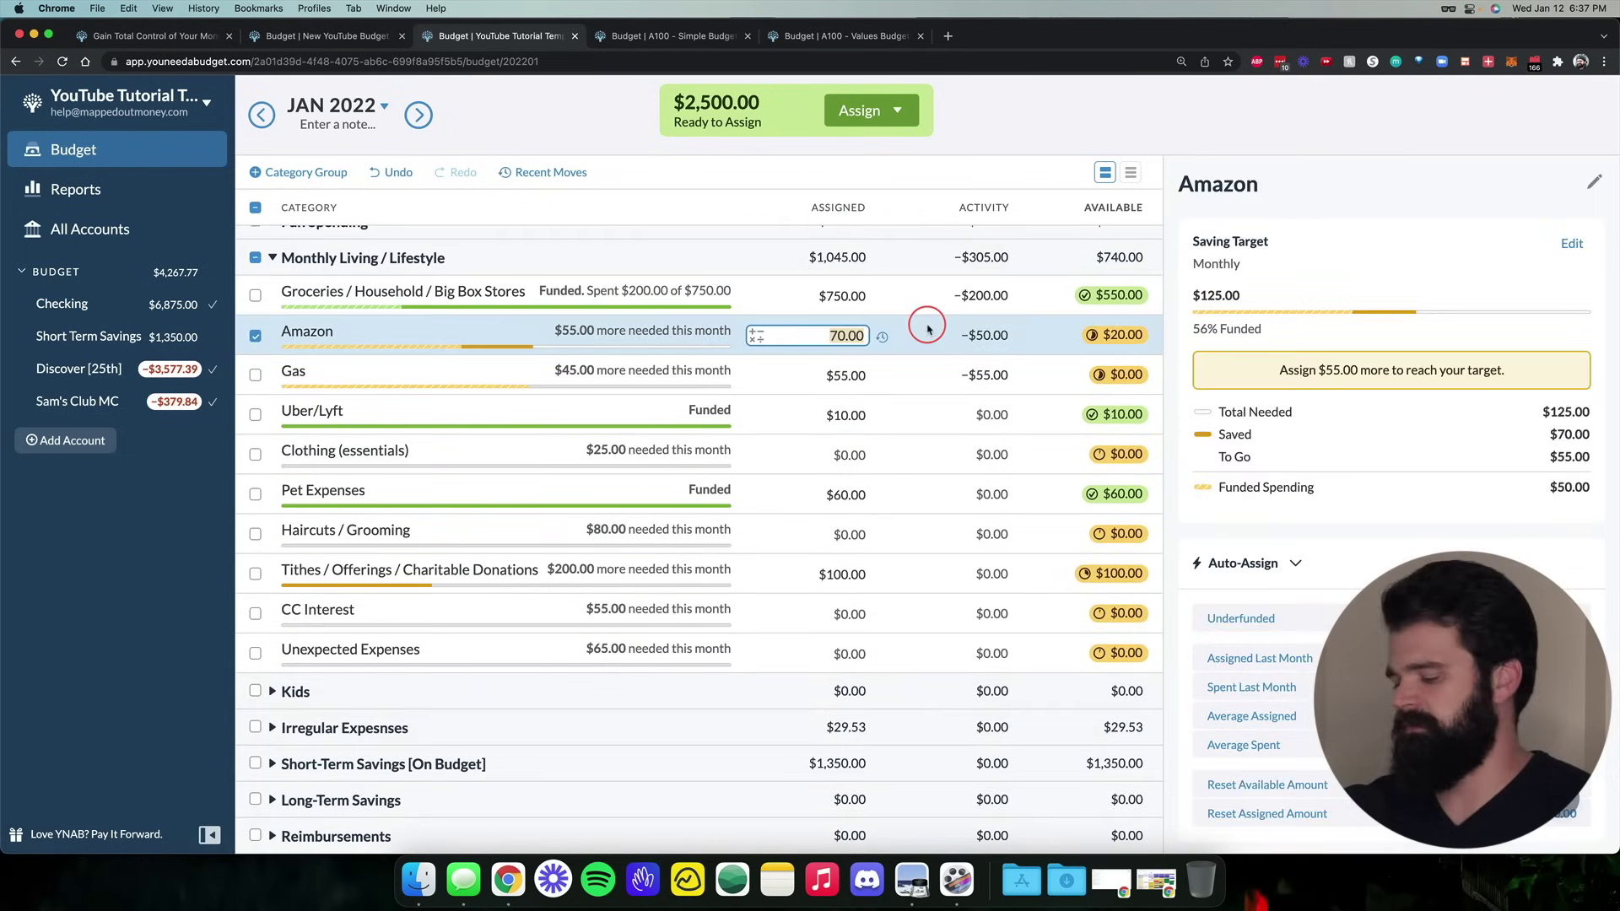
text(1250)
key(Return)
key(super+z)
key(Escape)
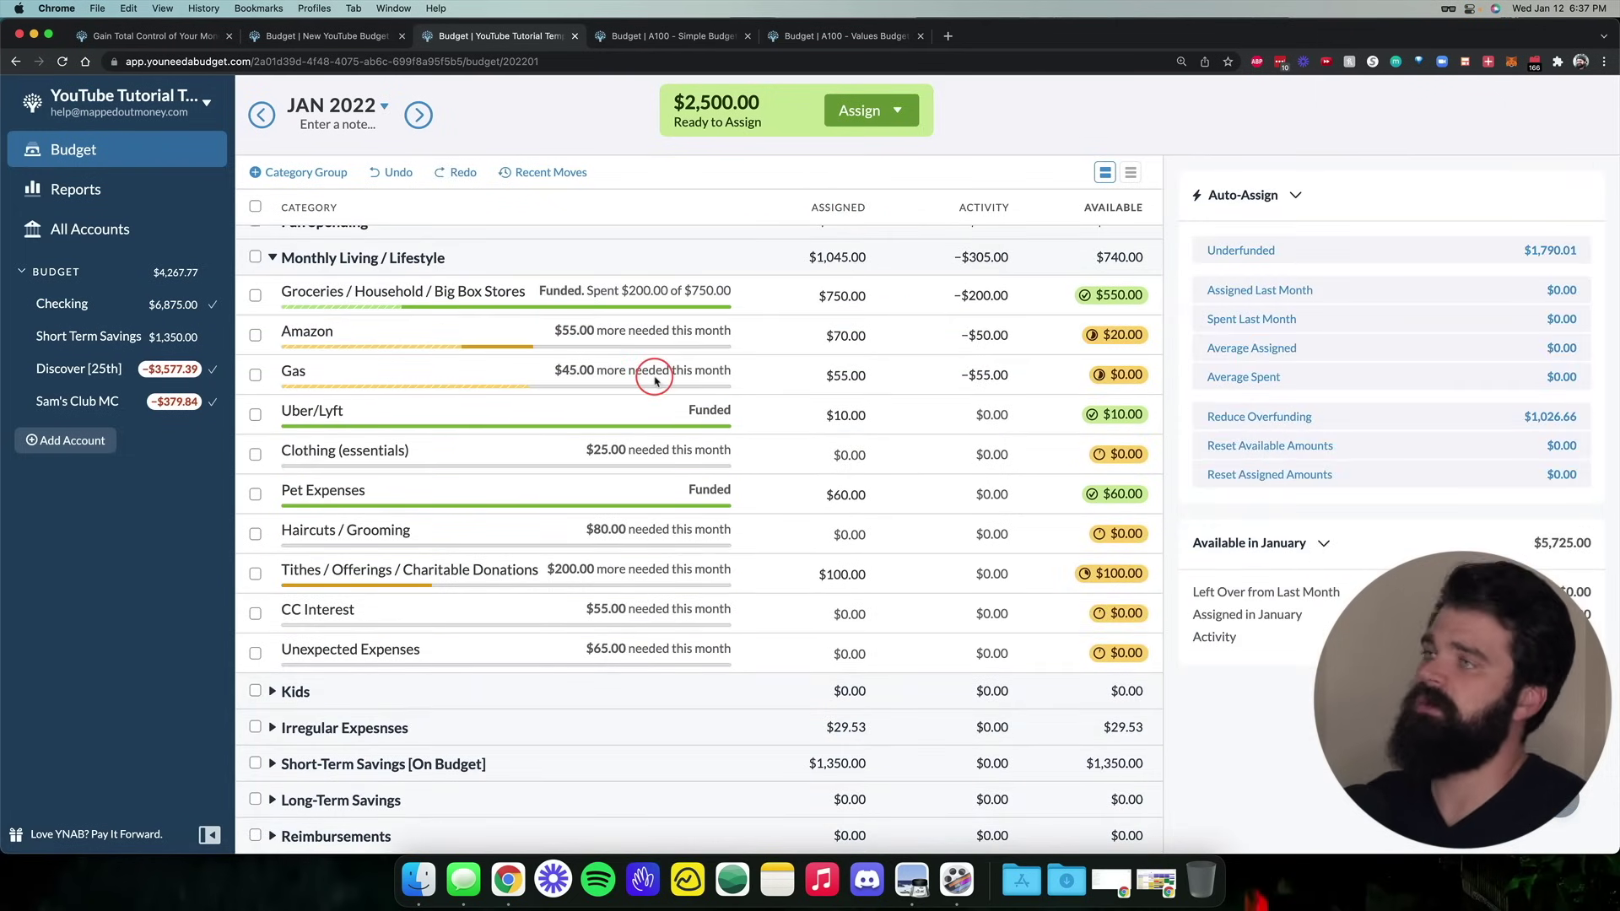
Auto-assign the Ready to Assign money to all underfunded categories and confirm updating the assigned amounts
scroll(655, 379, up, 10)
click(859, 110)
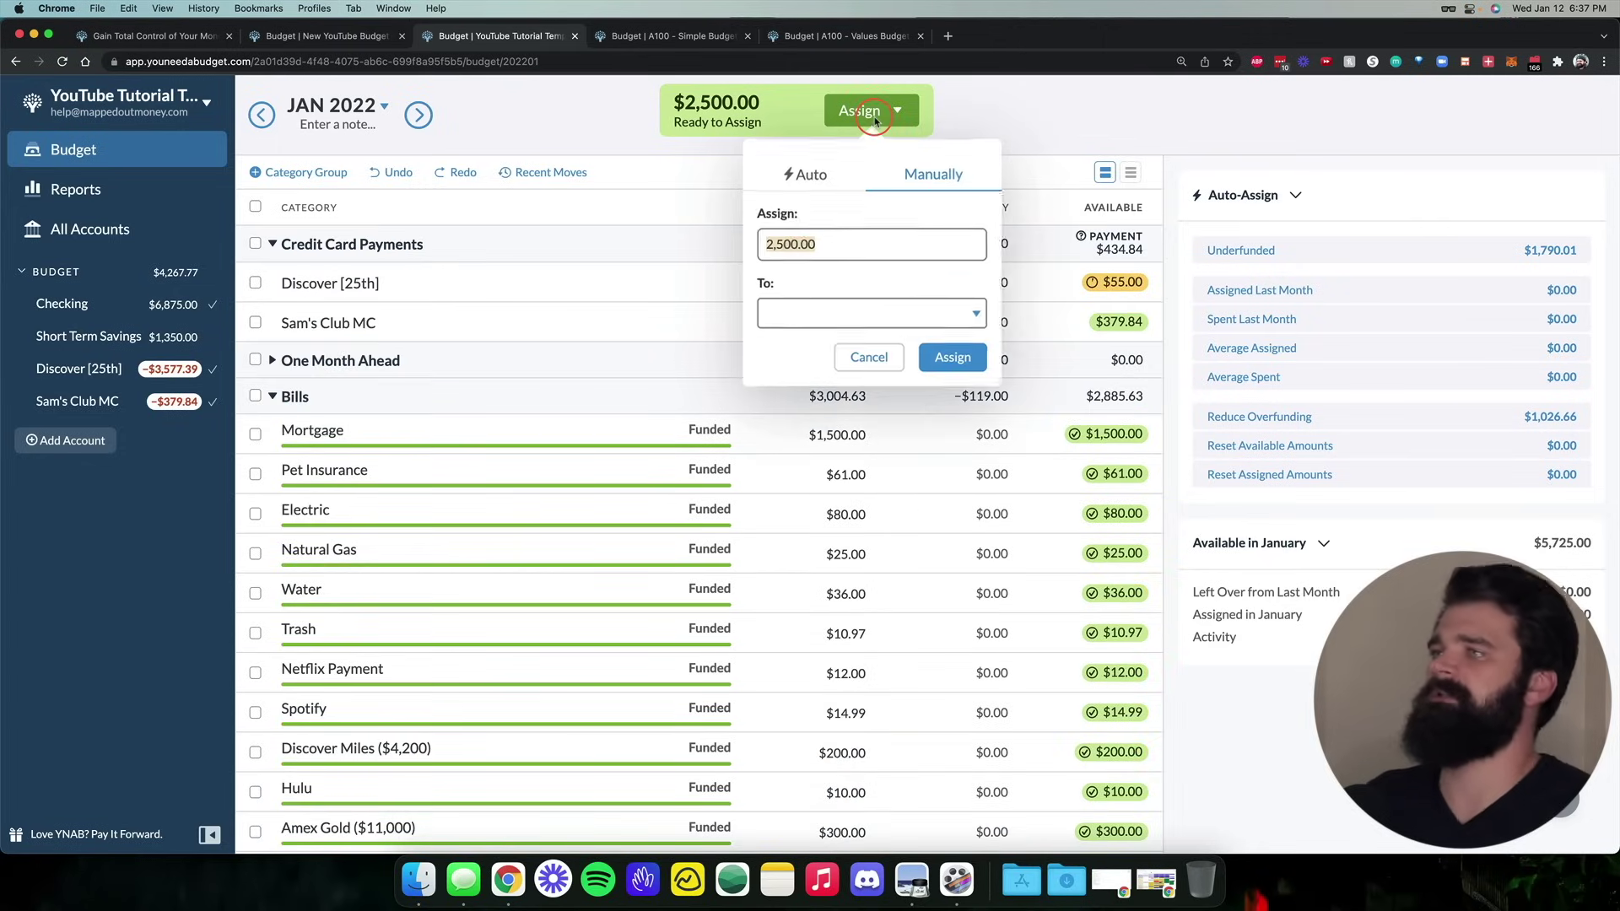
click(807, 171)
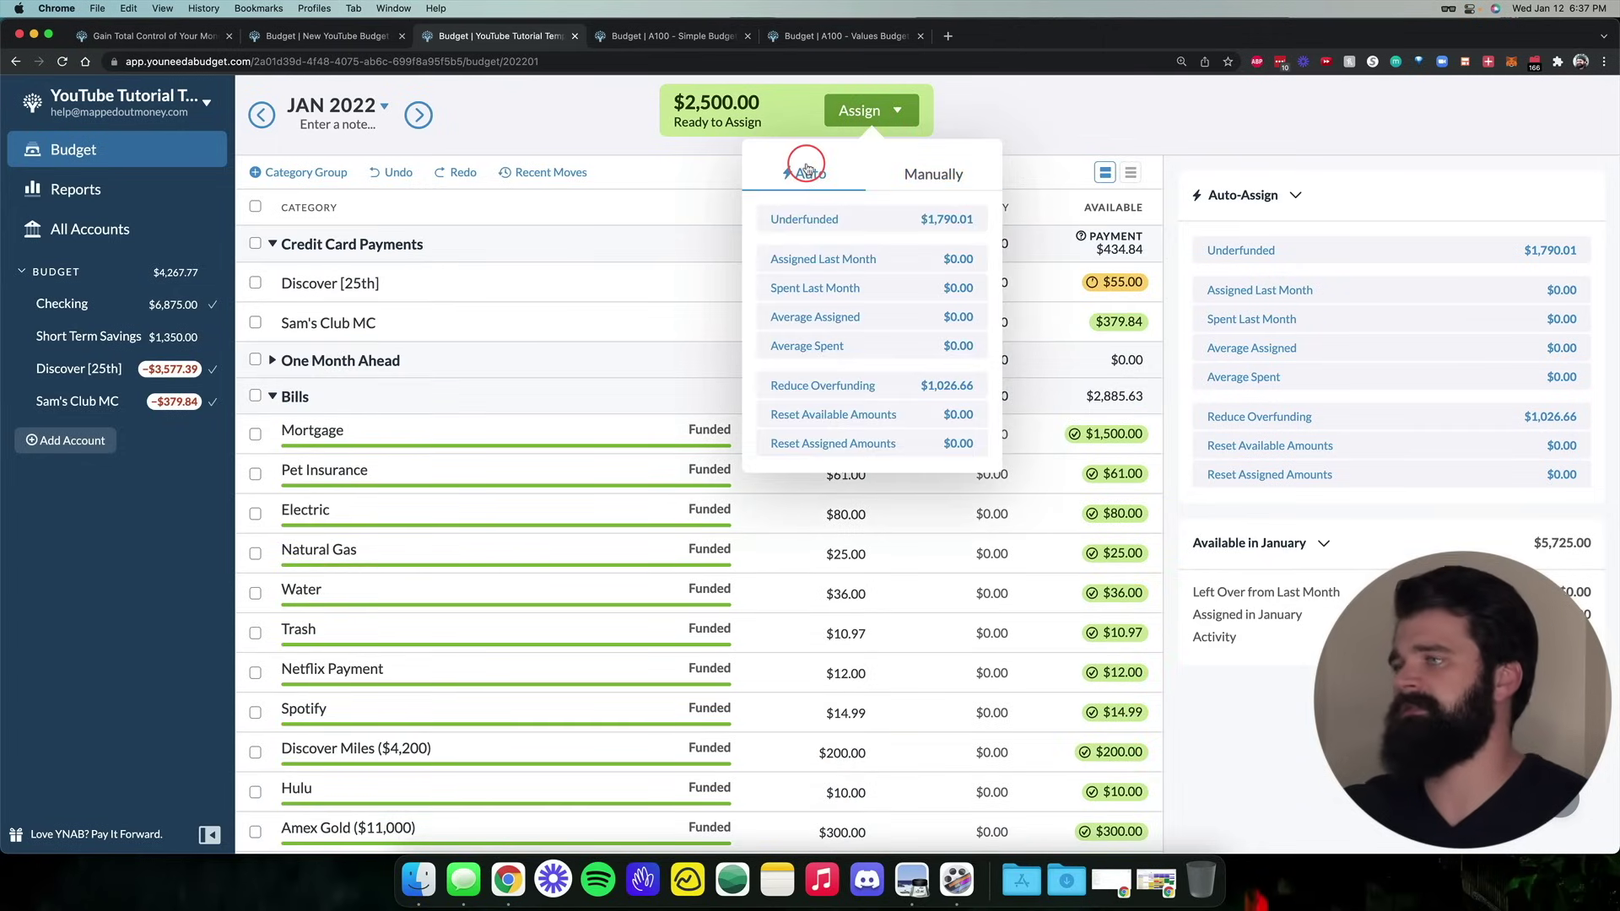
click(844, 217)
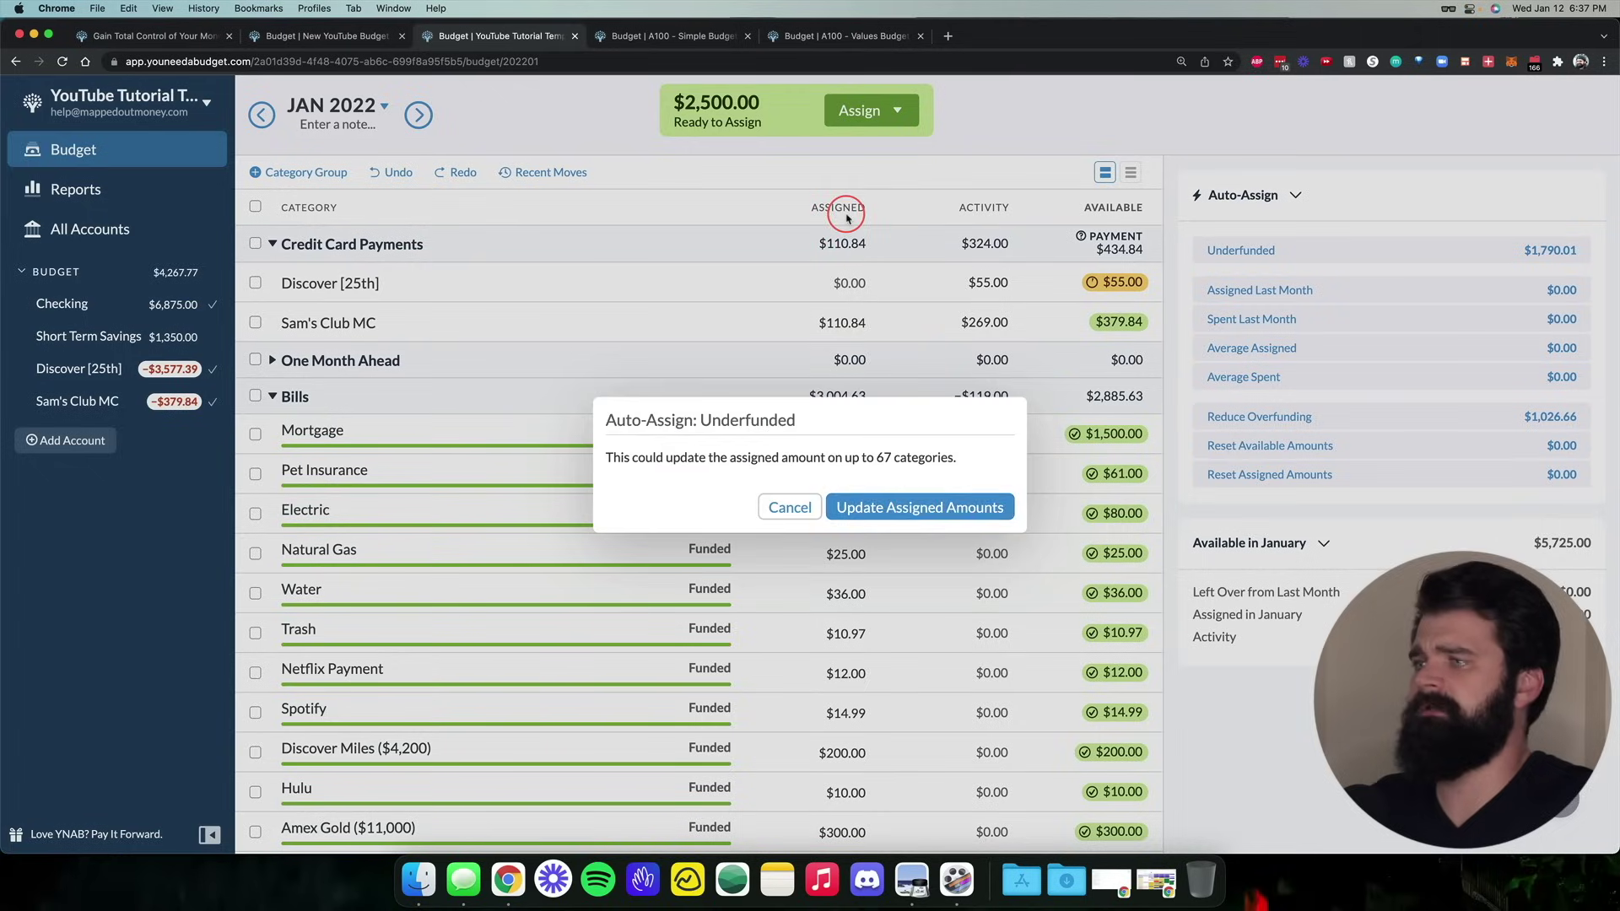
click(913, 510)
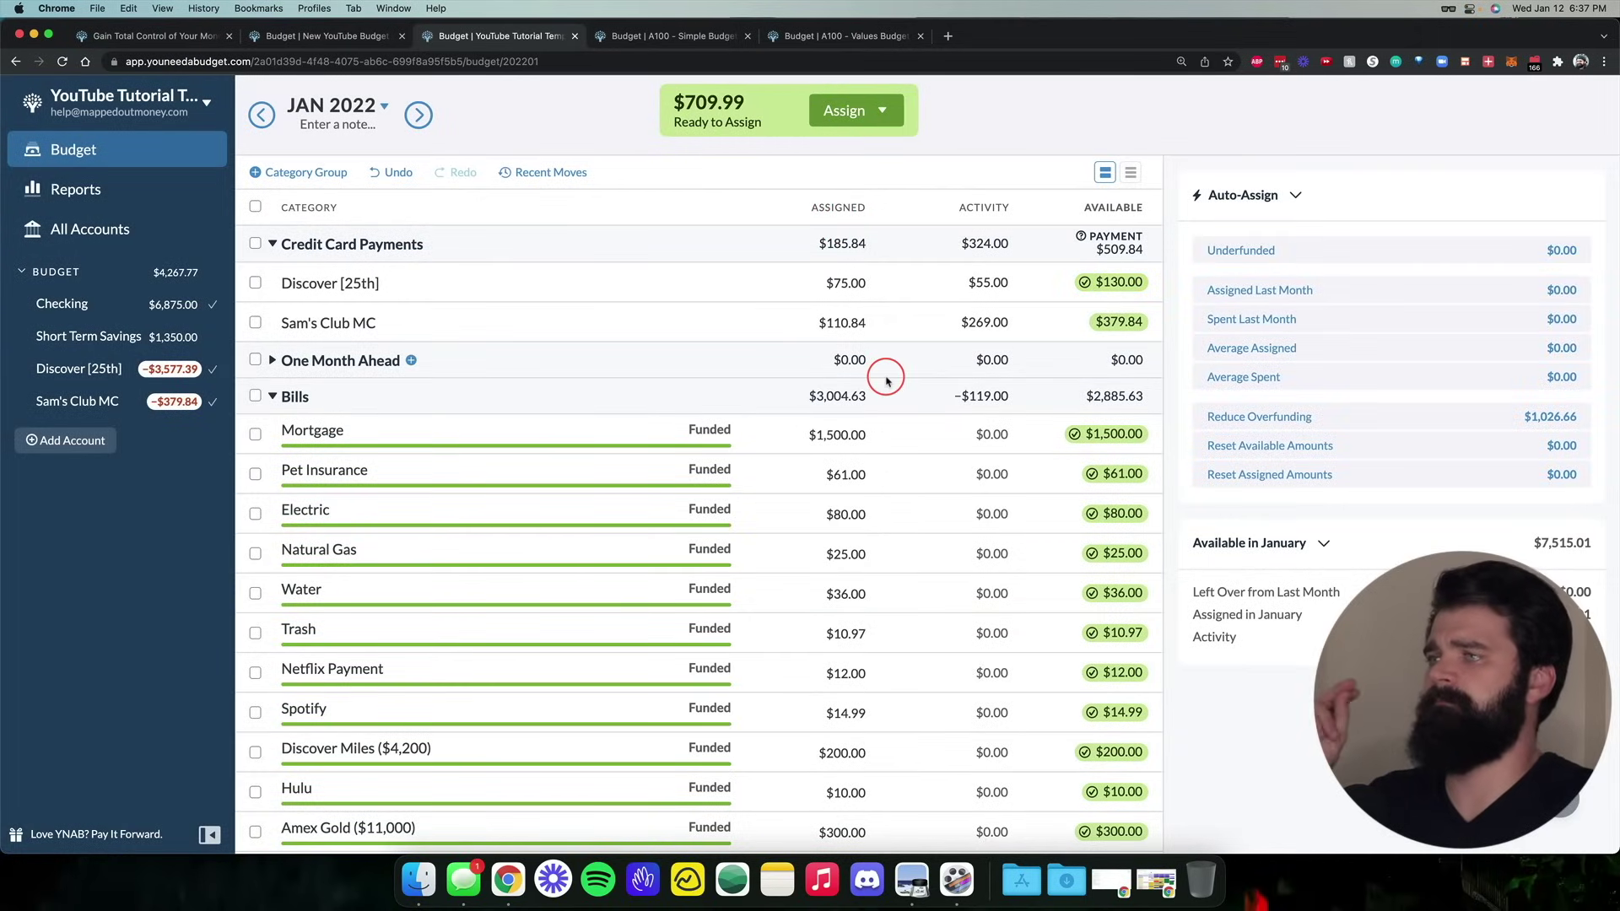
Try assigning the remaining $709.99 to the One Month Ahead category in January 2022, and undo the assignment
scroll(886, 379, down, 10)
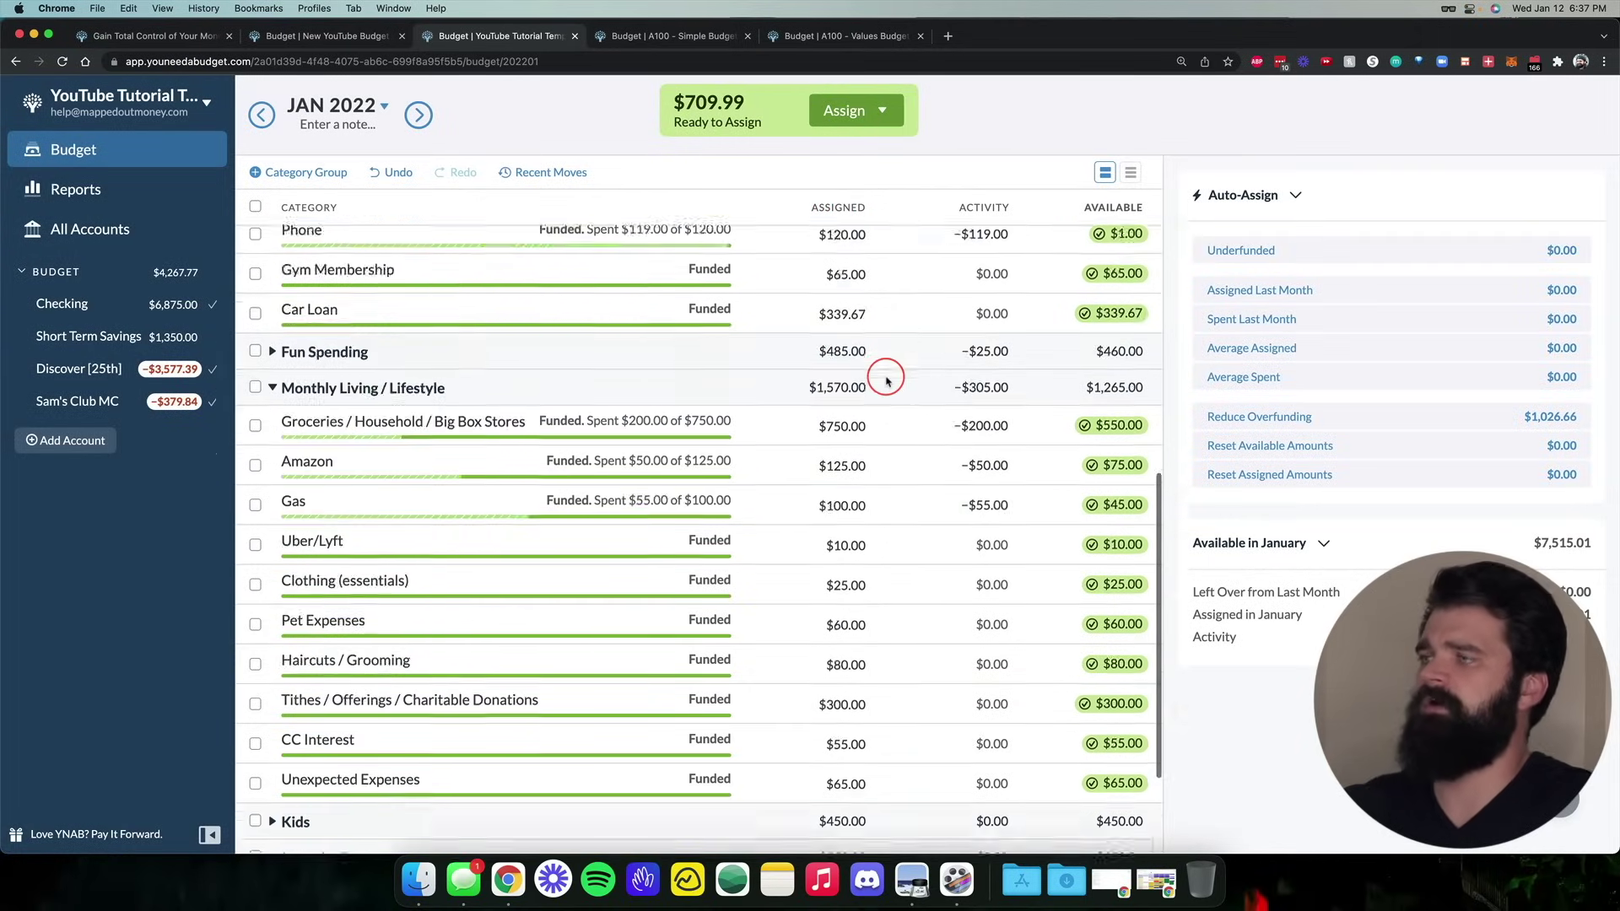
scroll(881, 380, up, 10)
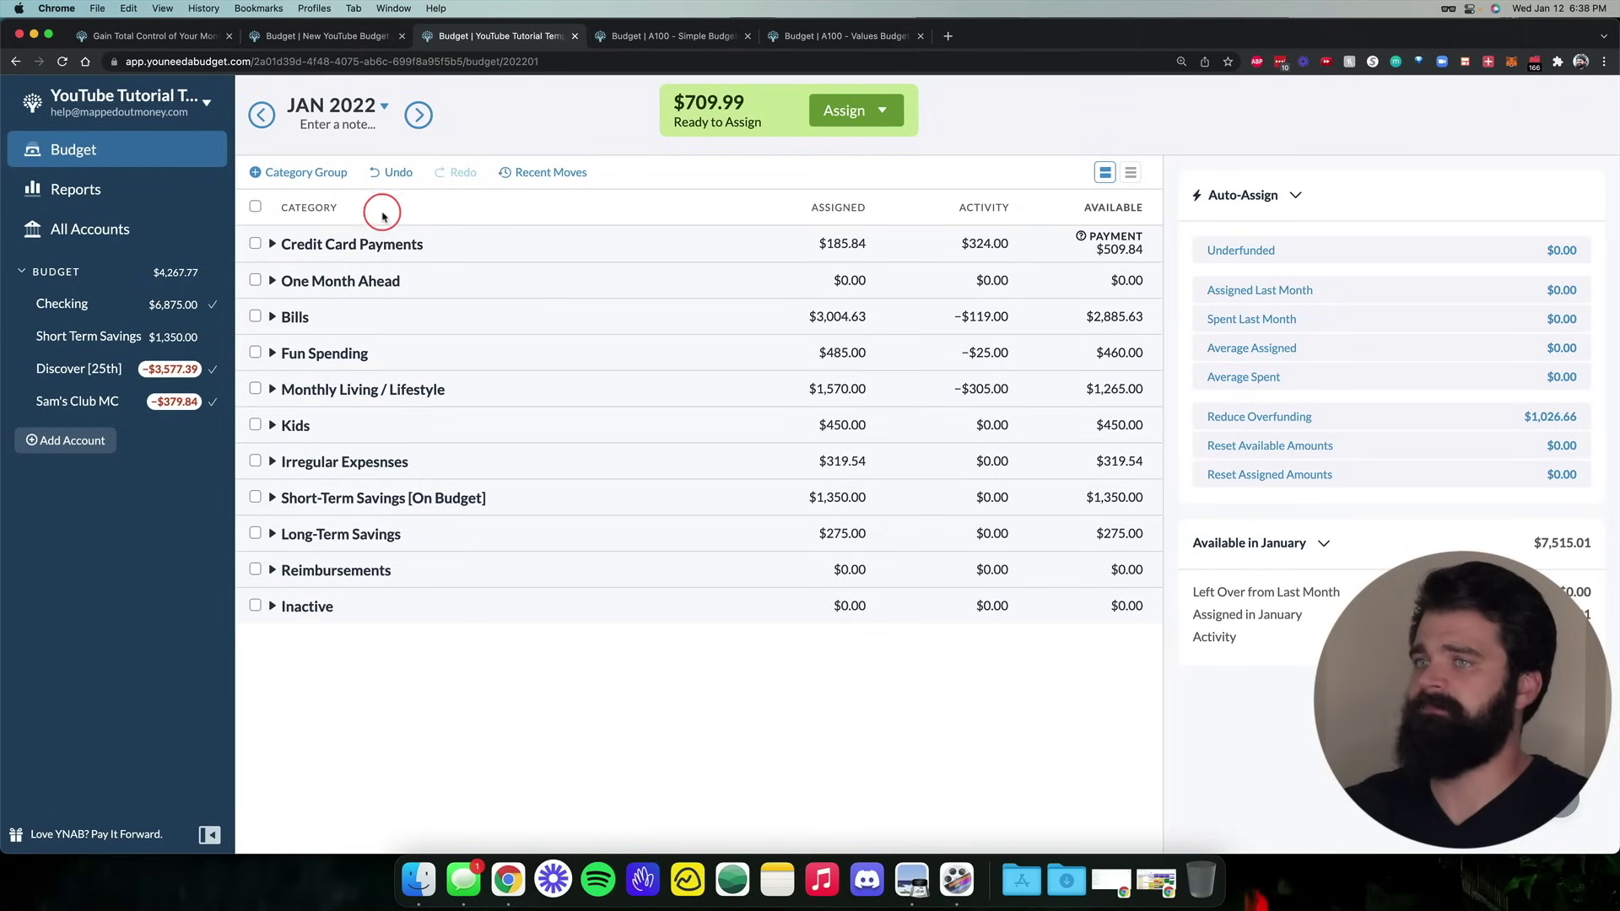
click(272, 281)
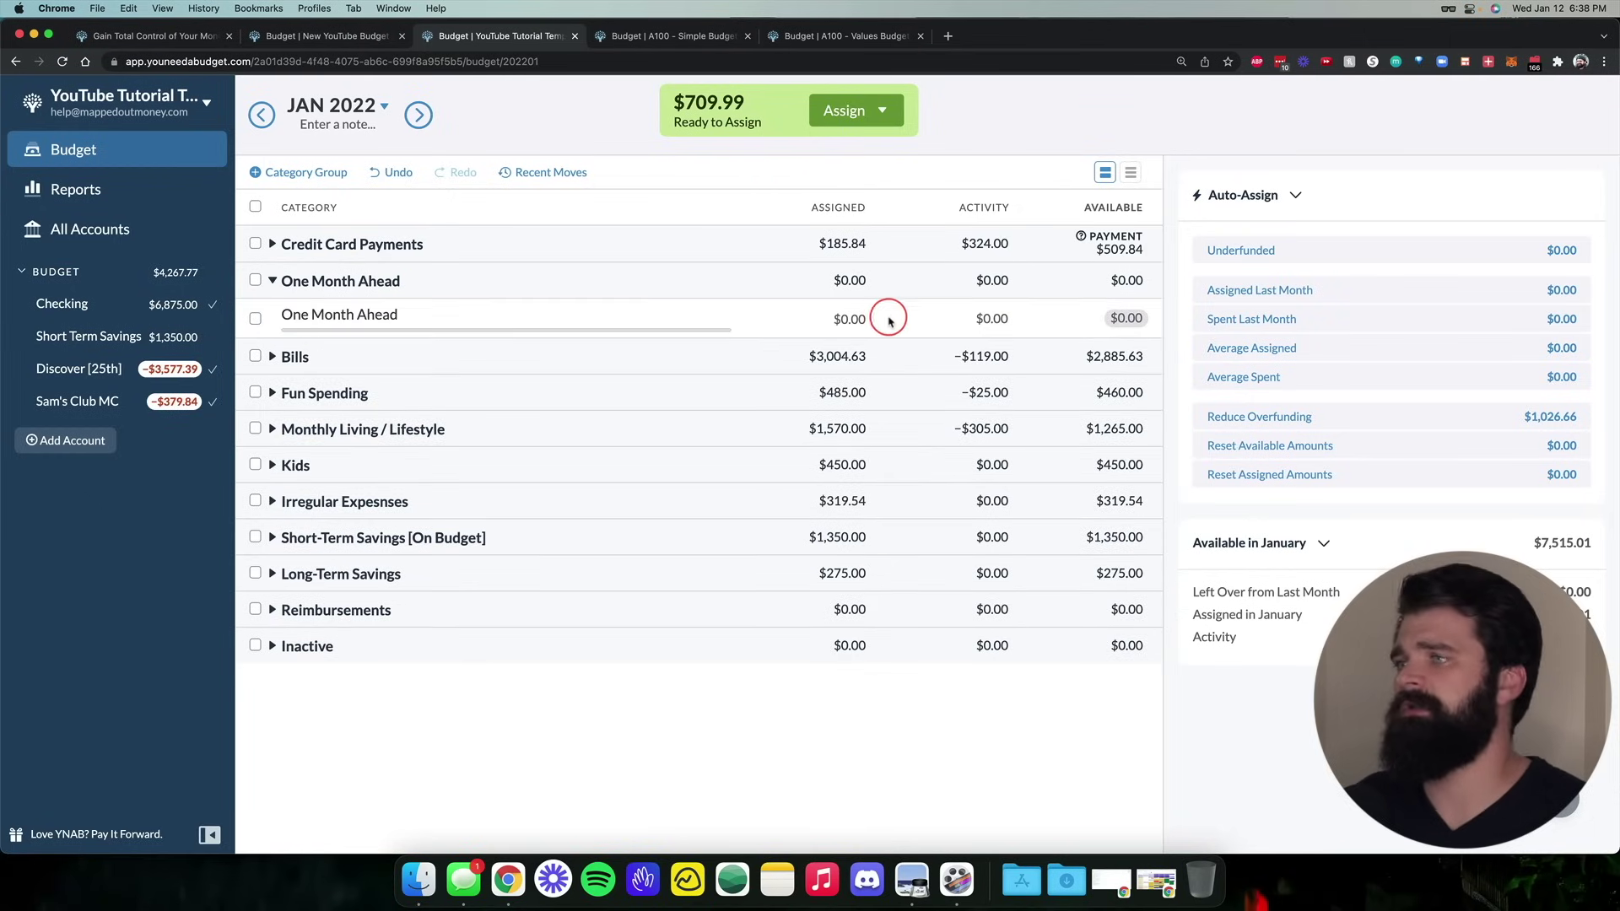
click(853, 318)
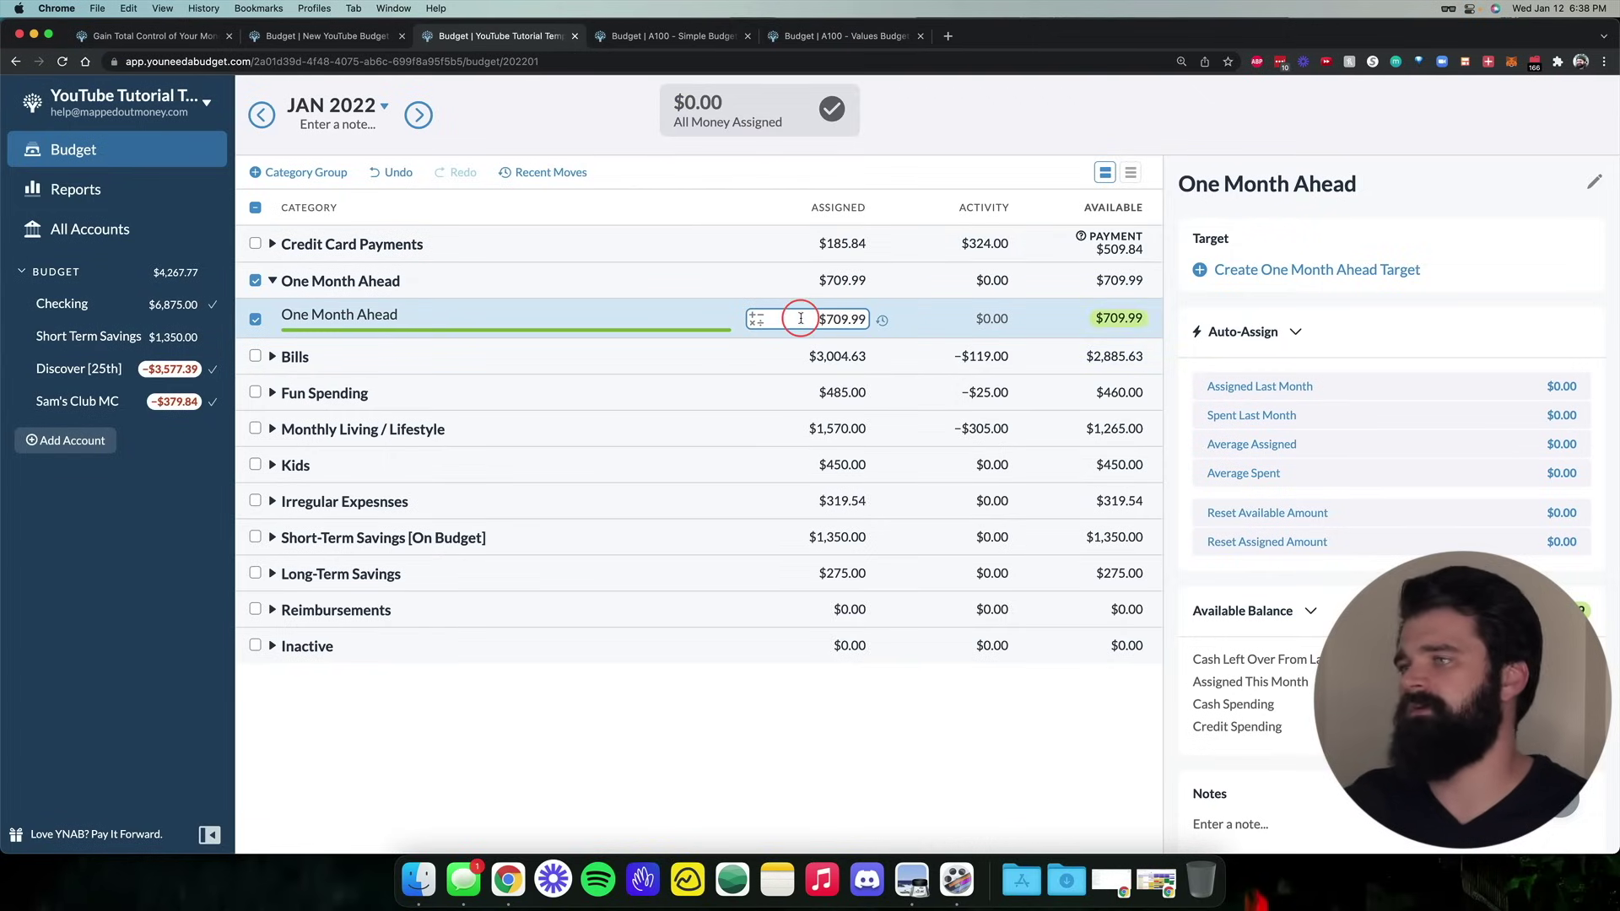
key(Return)
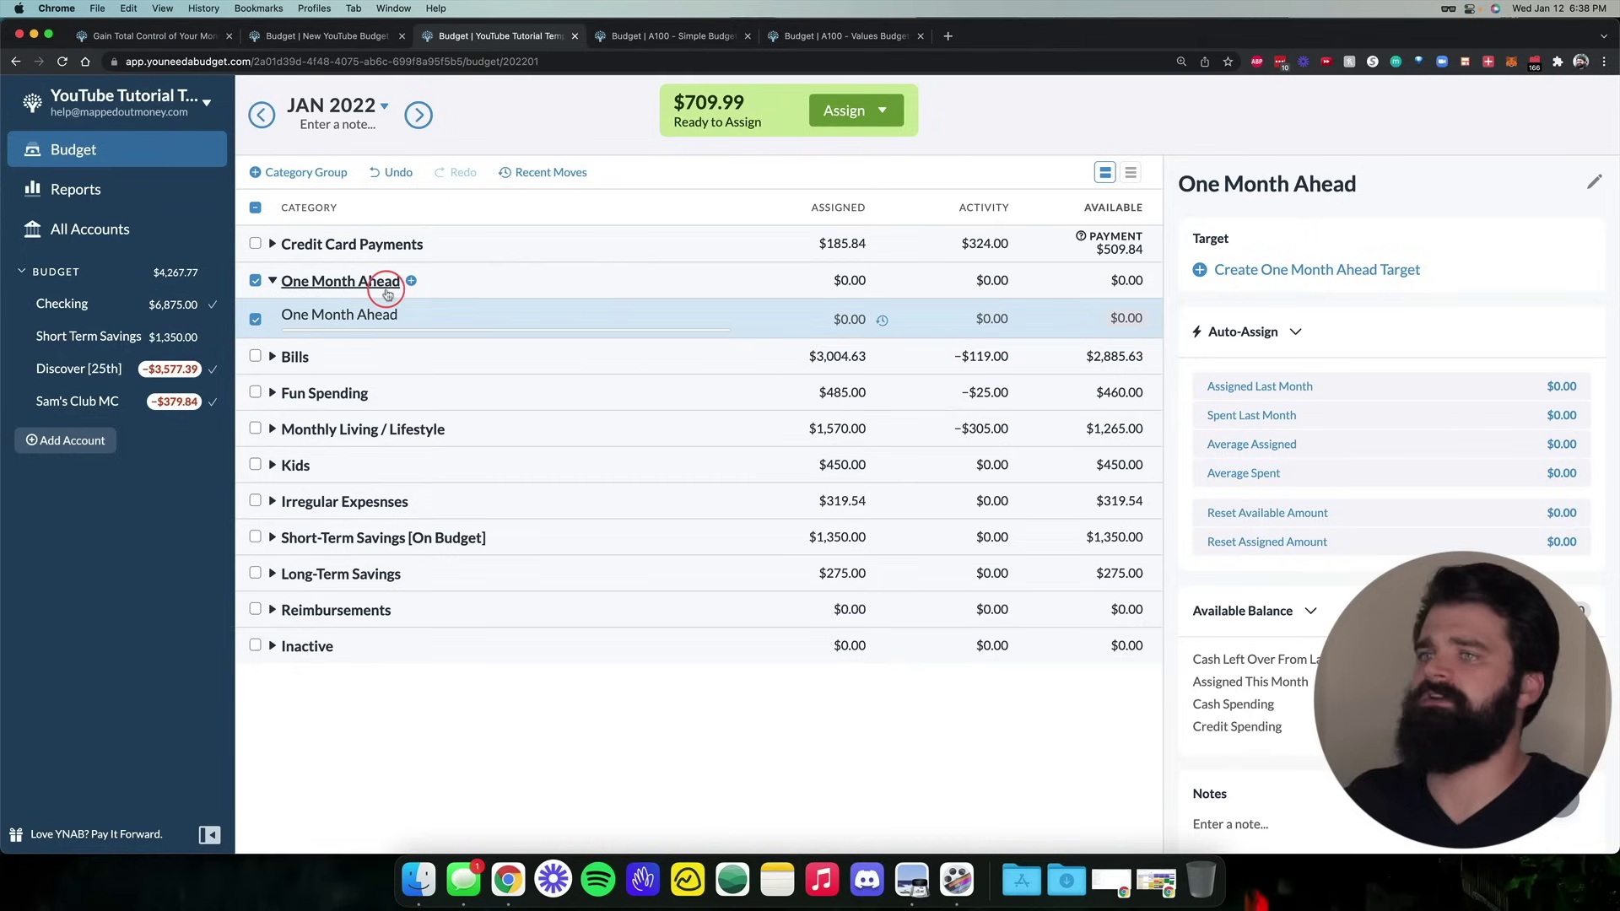
Assign the remaining $709.99 to the Mortgage category under Bills in February 2022, checking January's budget against it
click(425, 116)
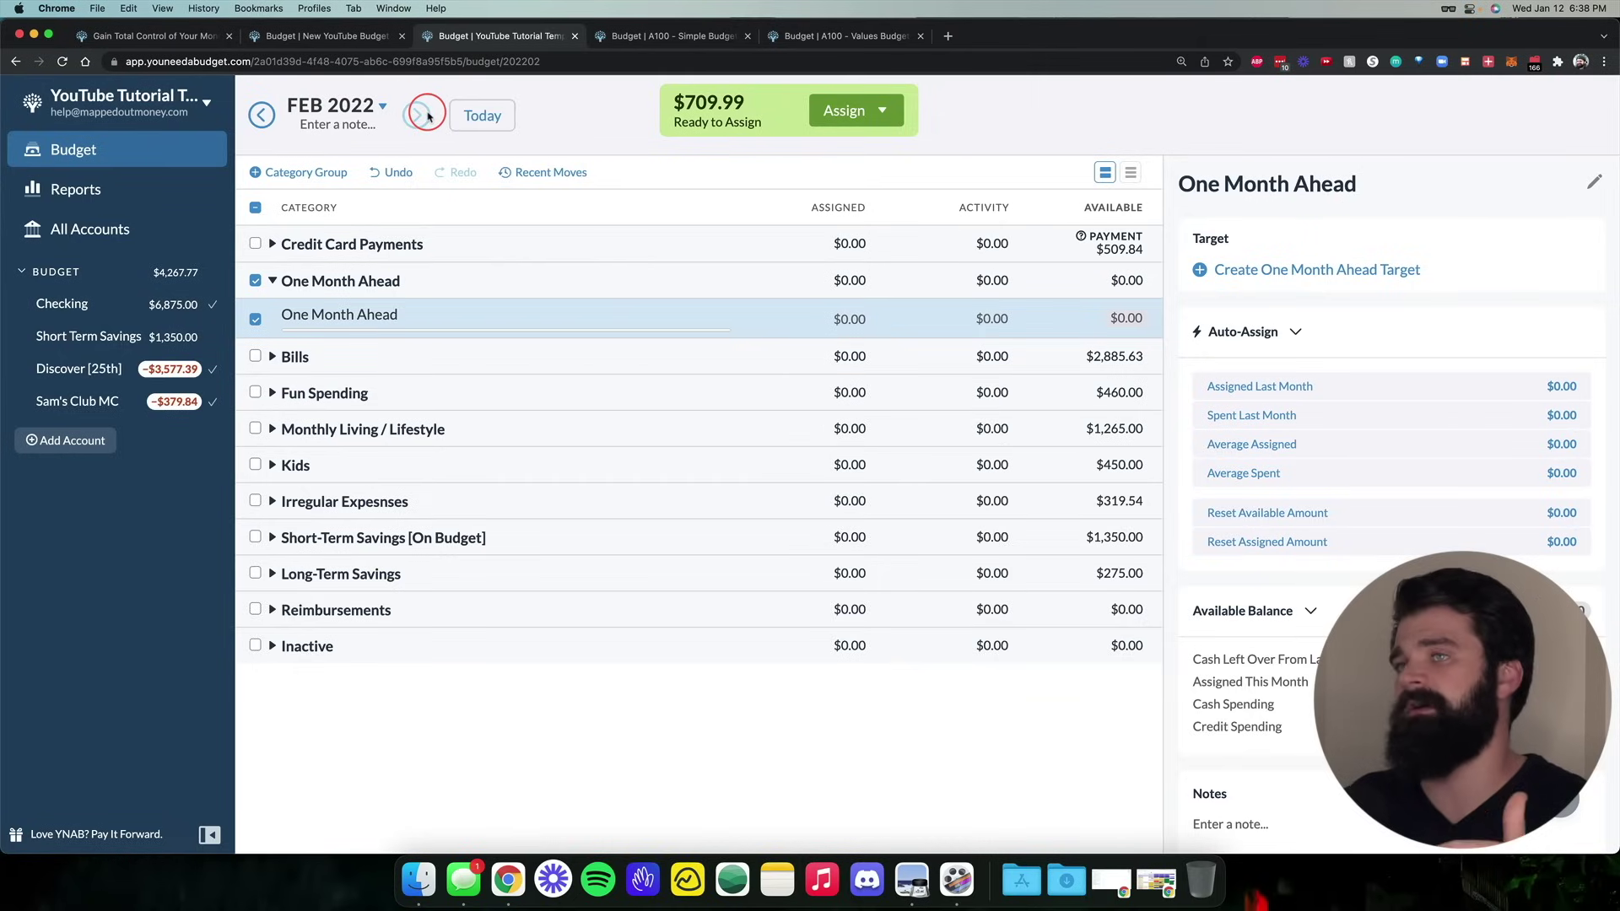
click(274, 357)
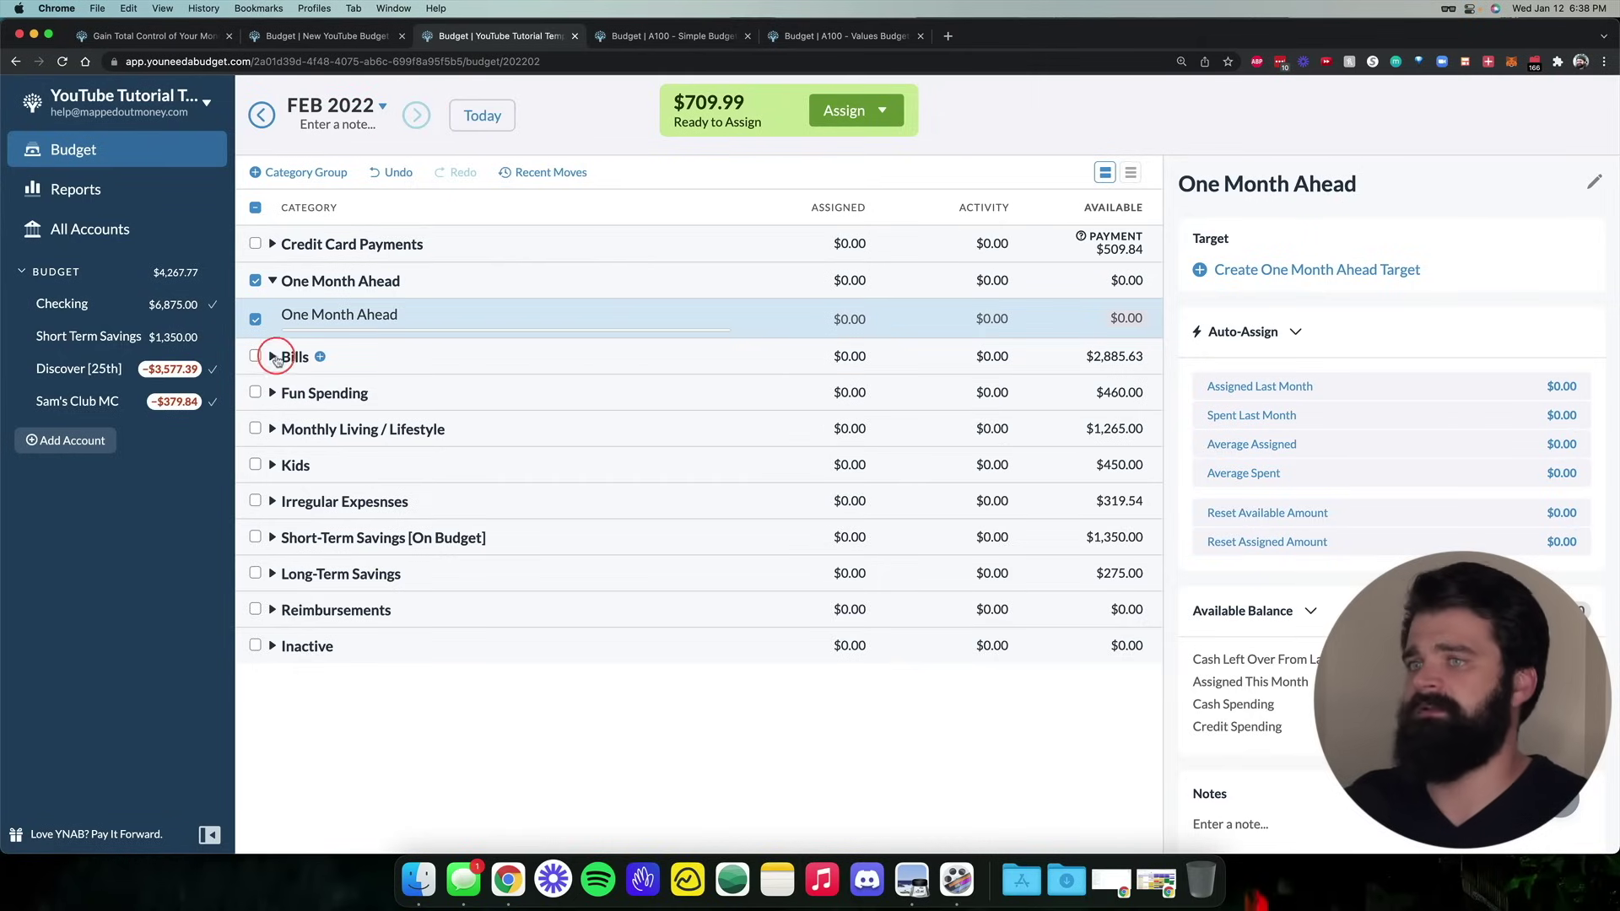
click(914, 396)
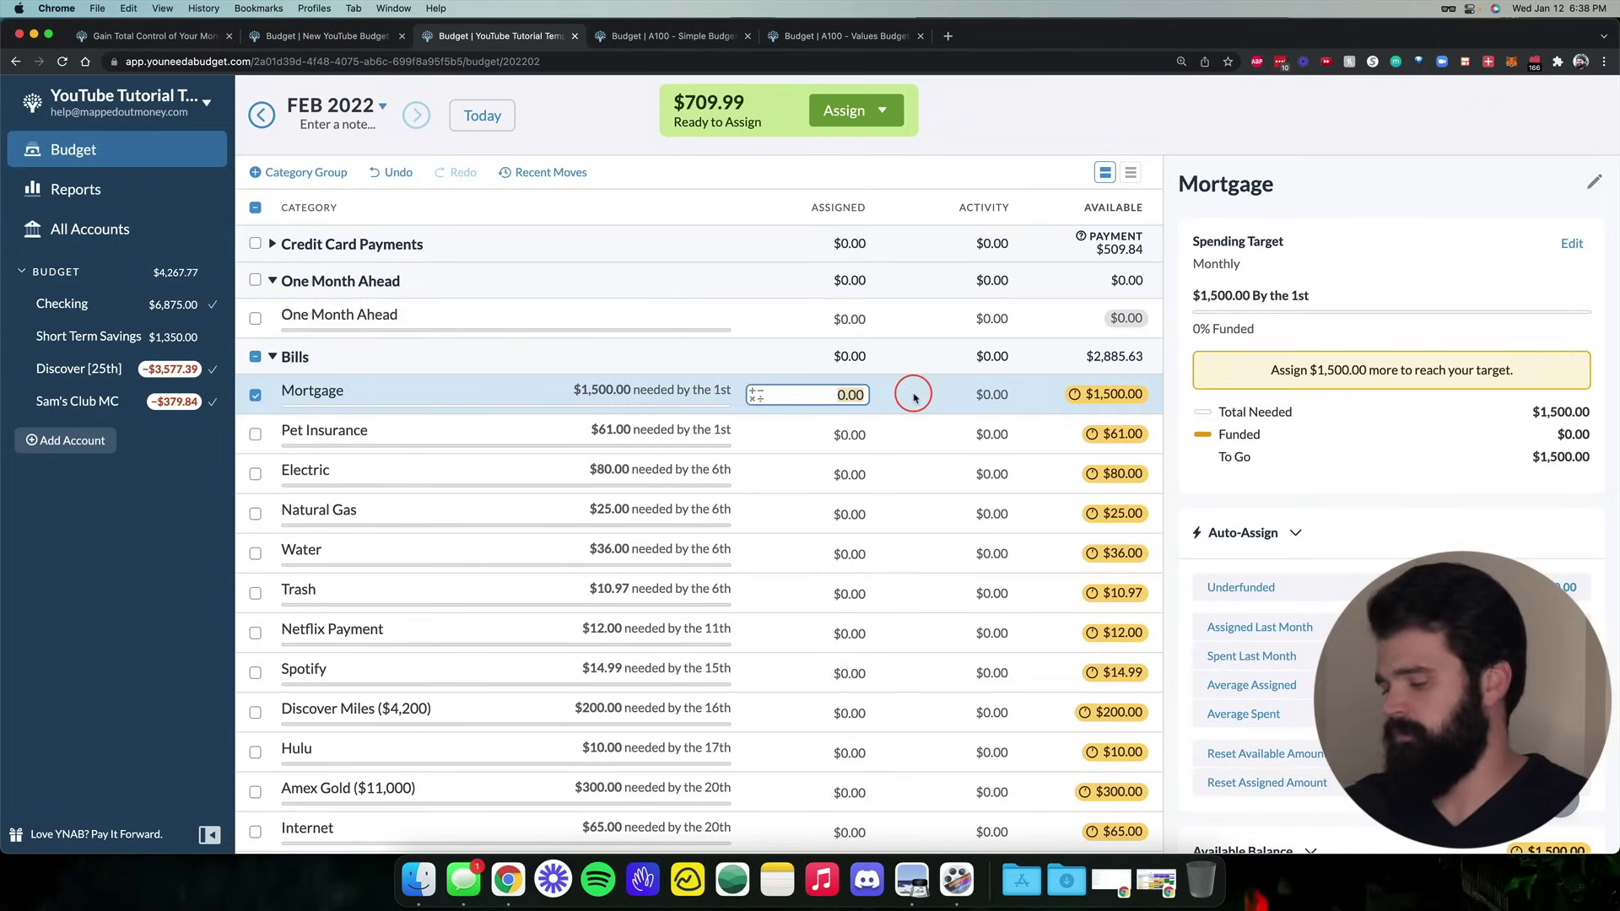
key(Return)
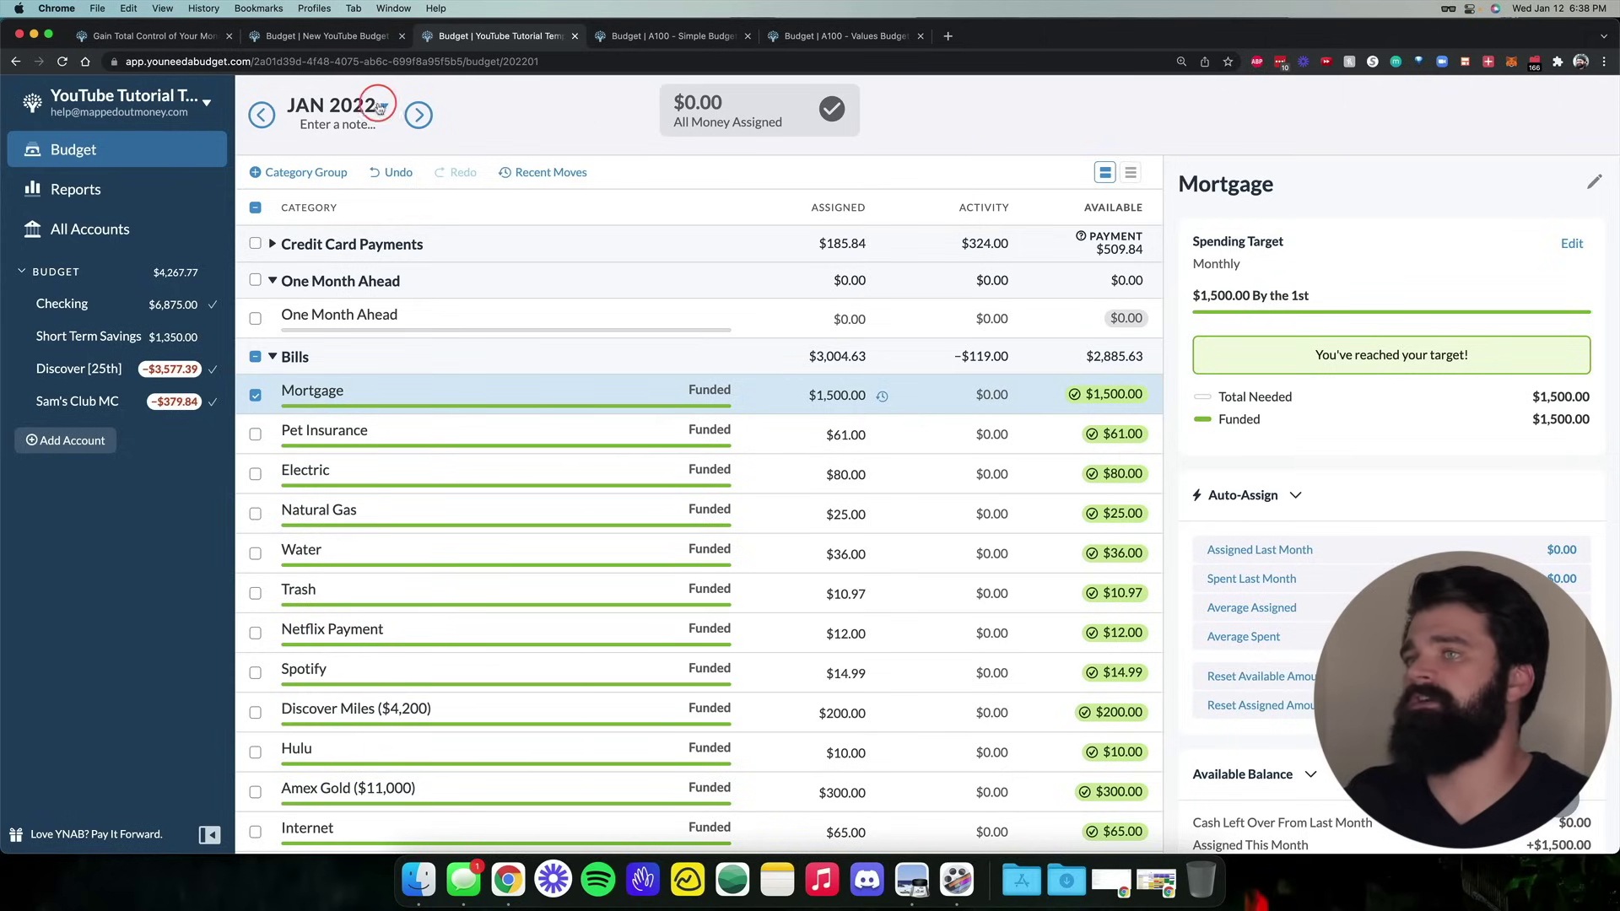
click(419, 115)
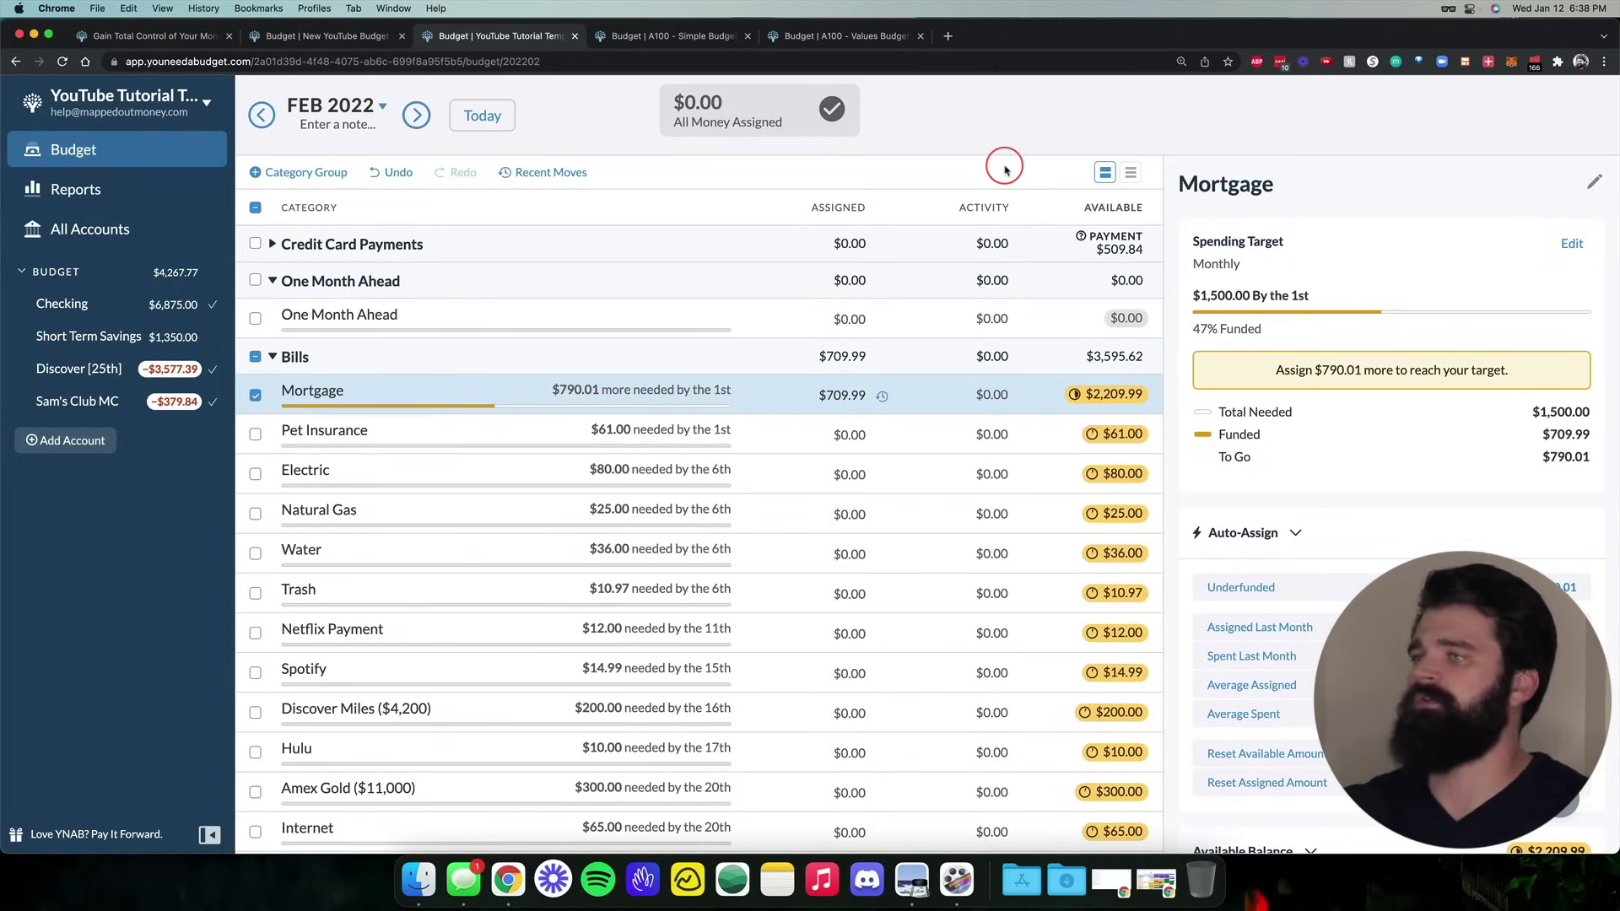
click(255, 394)
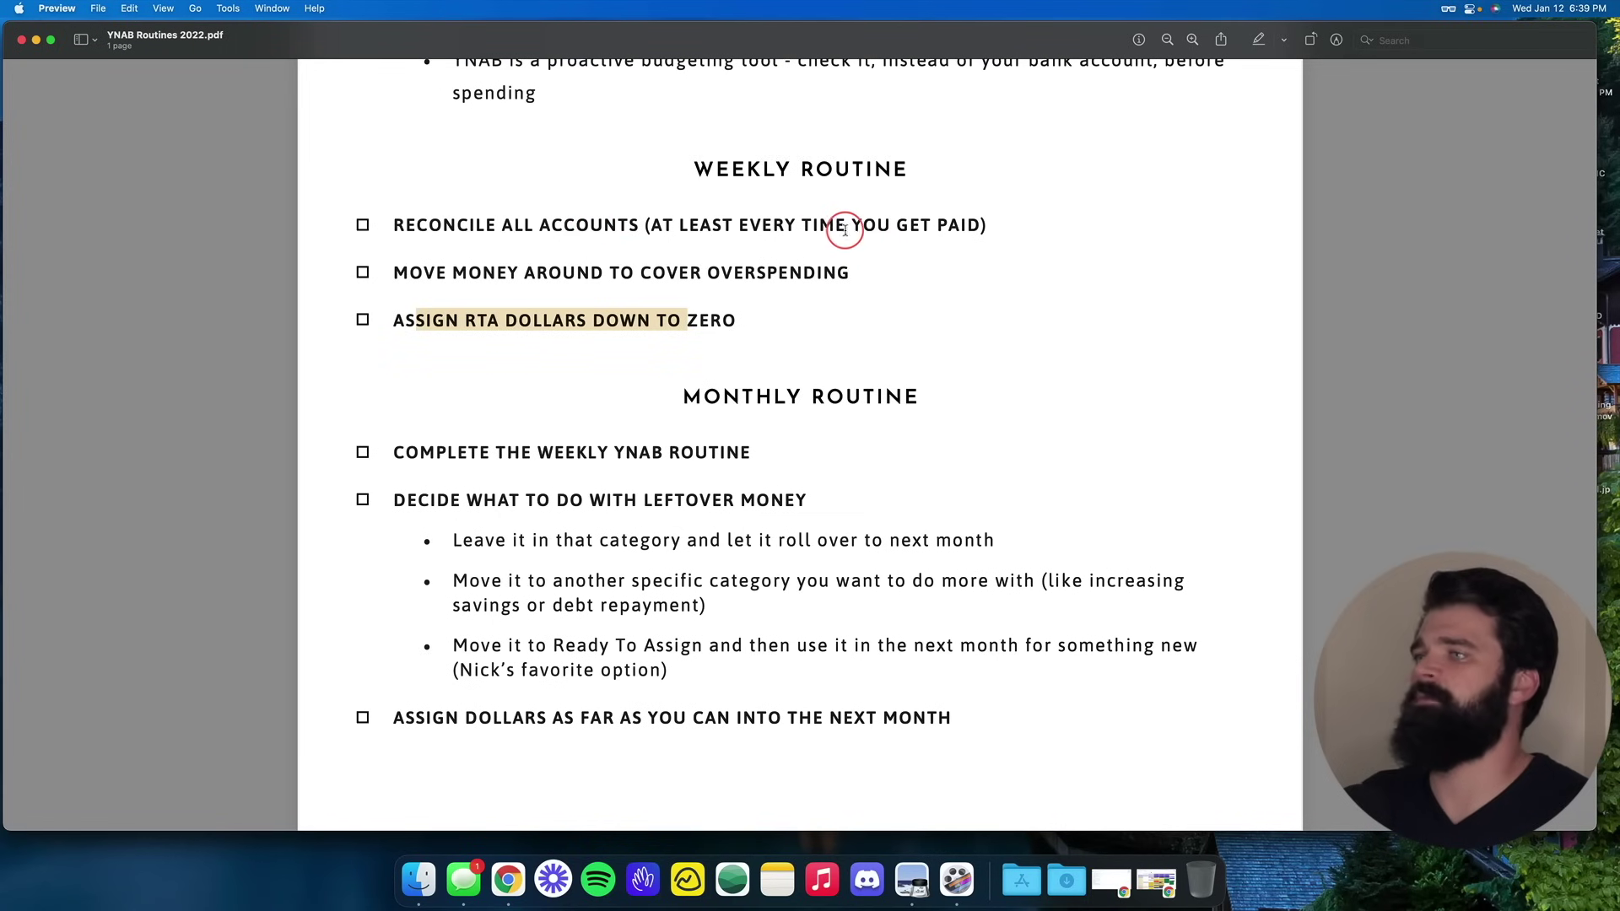
Review the weekly routine items and the monthly item on completing the weekly YNAB routine in the Preview PDF
scroll(843, 224, down, 2)
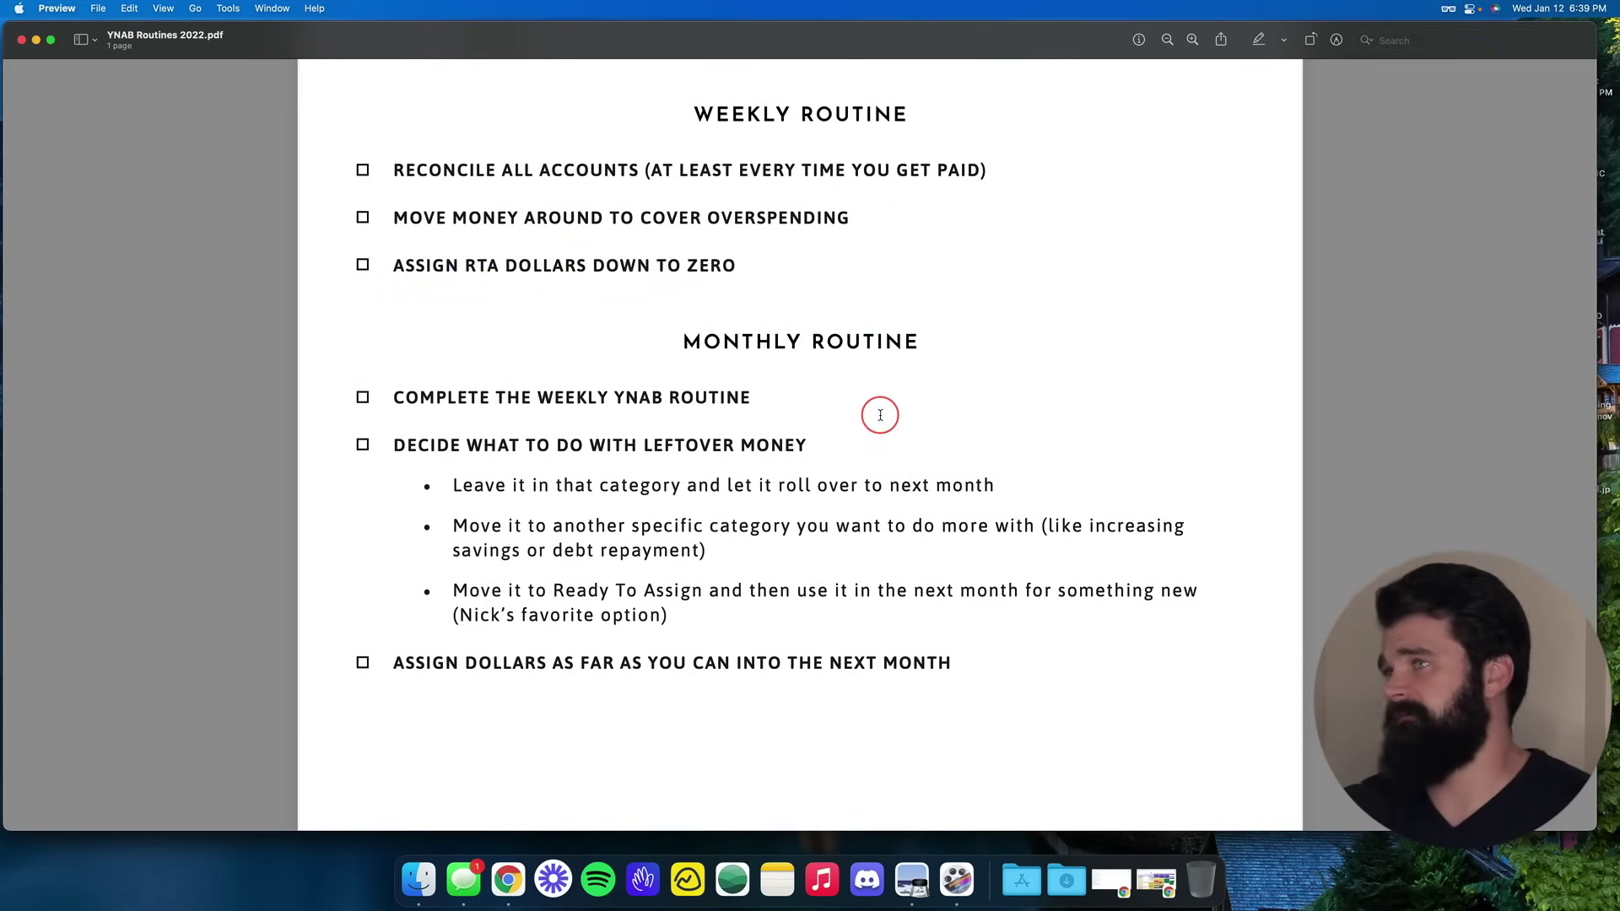
scroll(880, 415, down, 2)
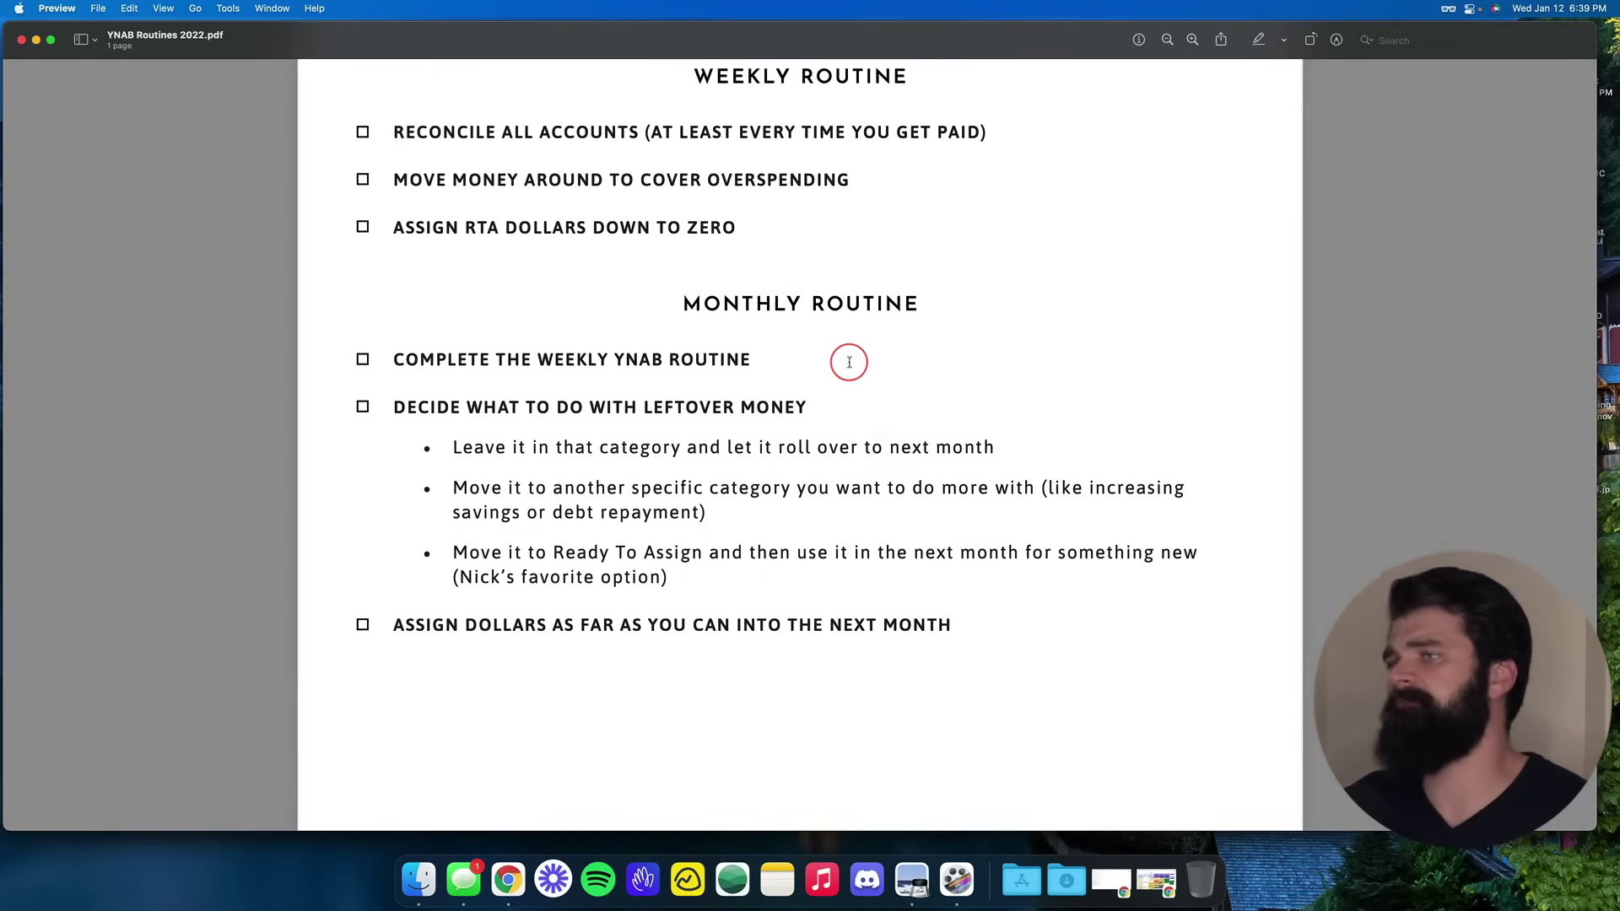
drag(403, 365, 698, 372)
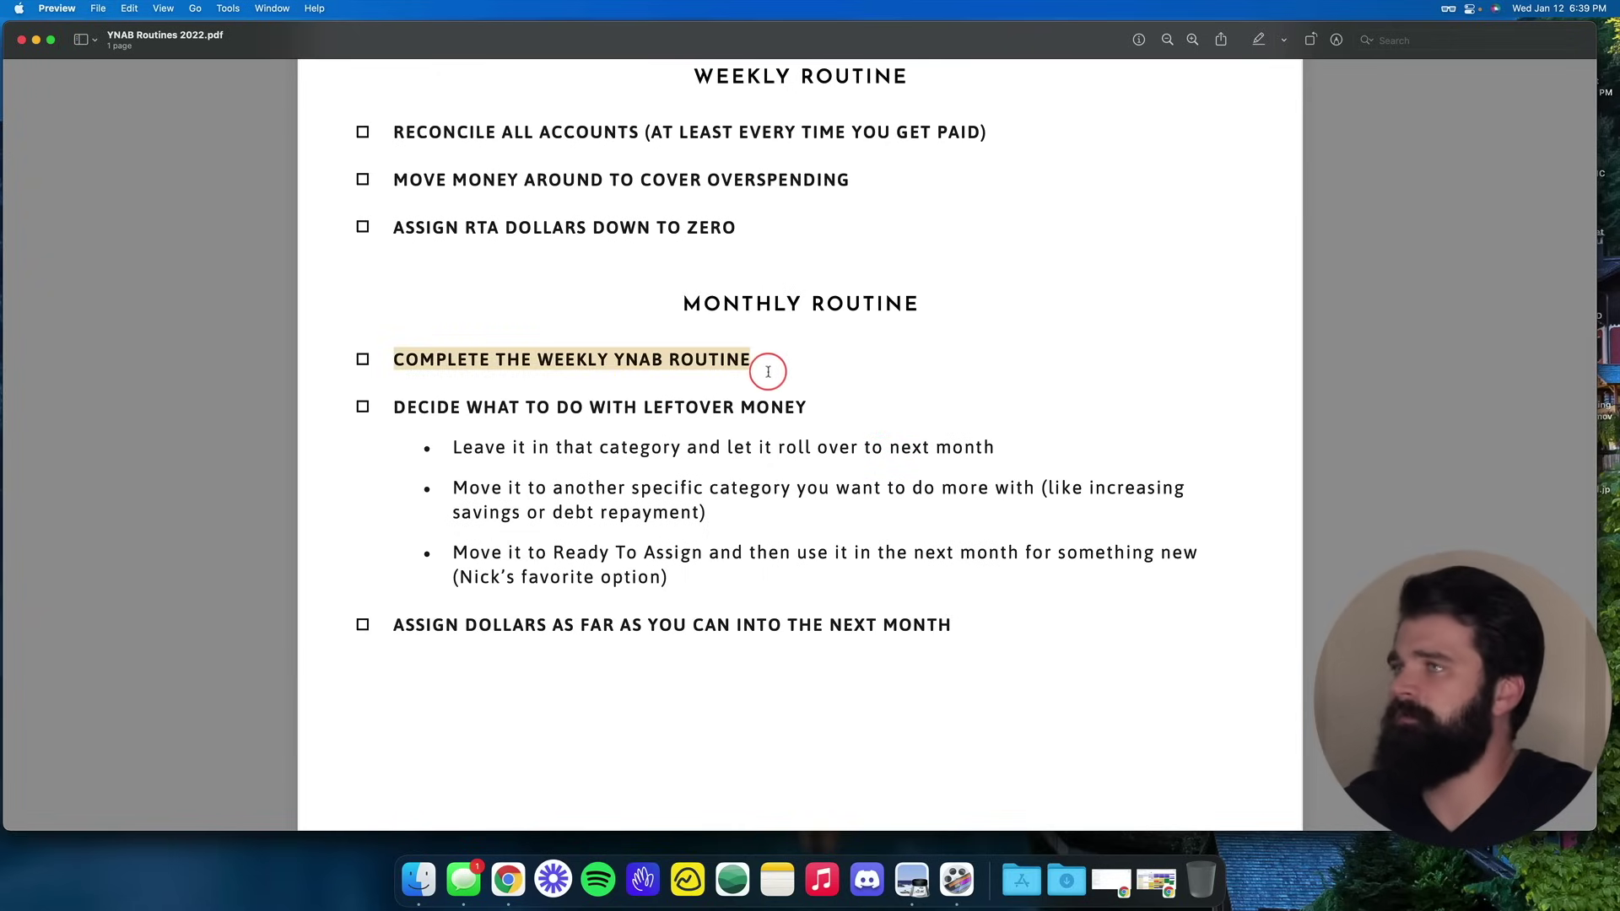
drag(901, 192, 510, 200)
click(717, 230)
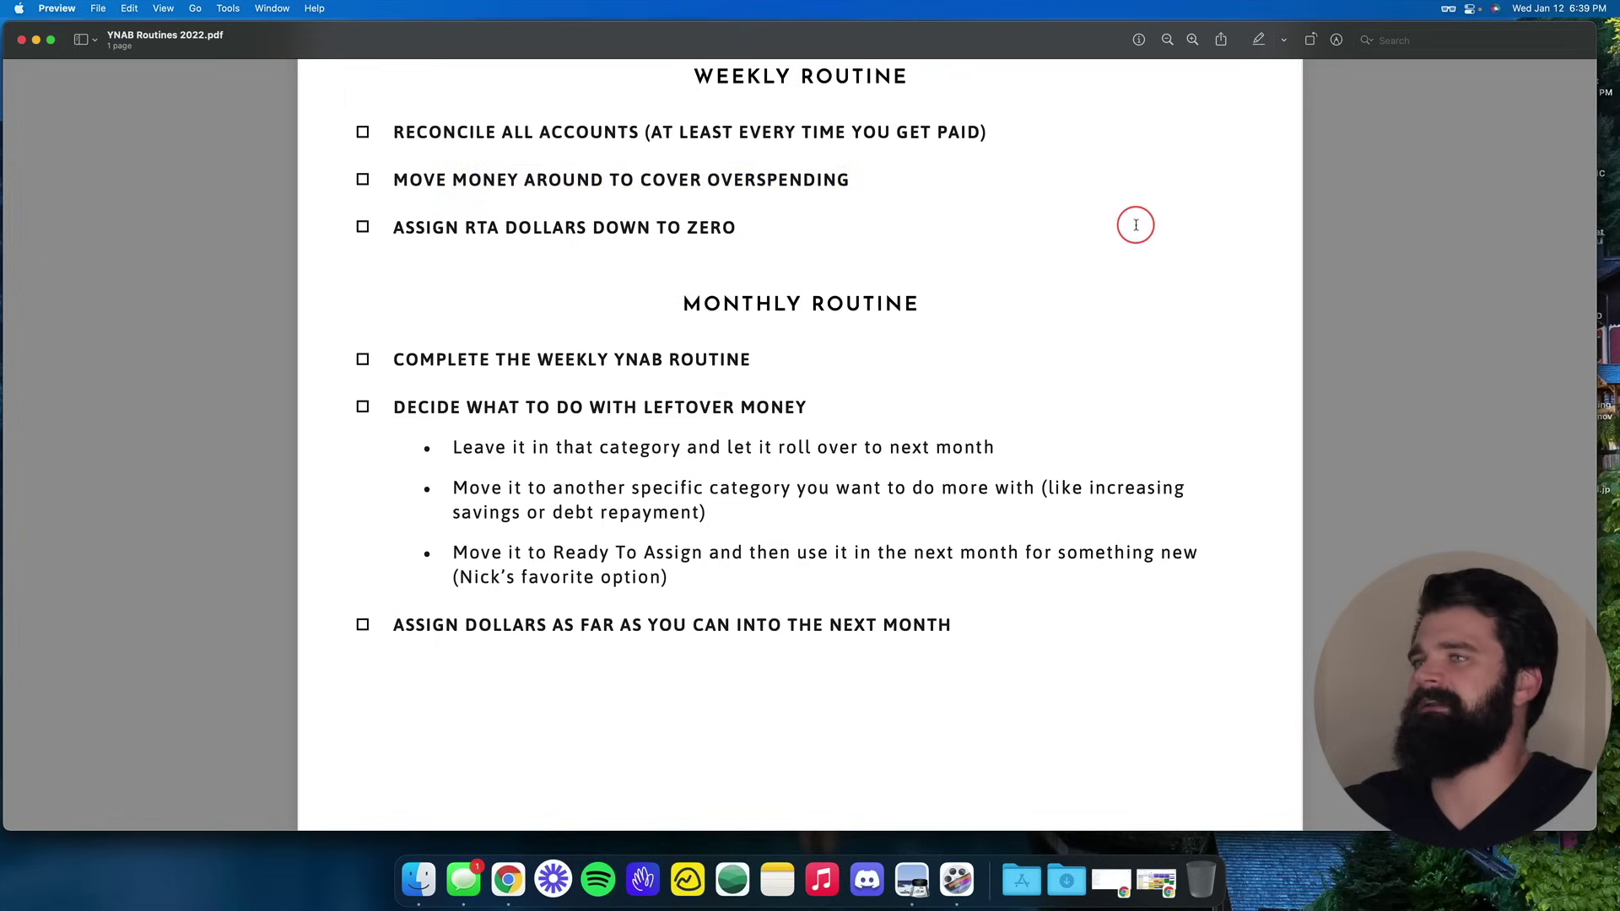
triple_click(630, 228)
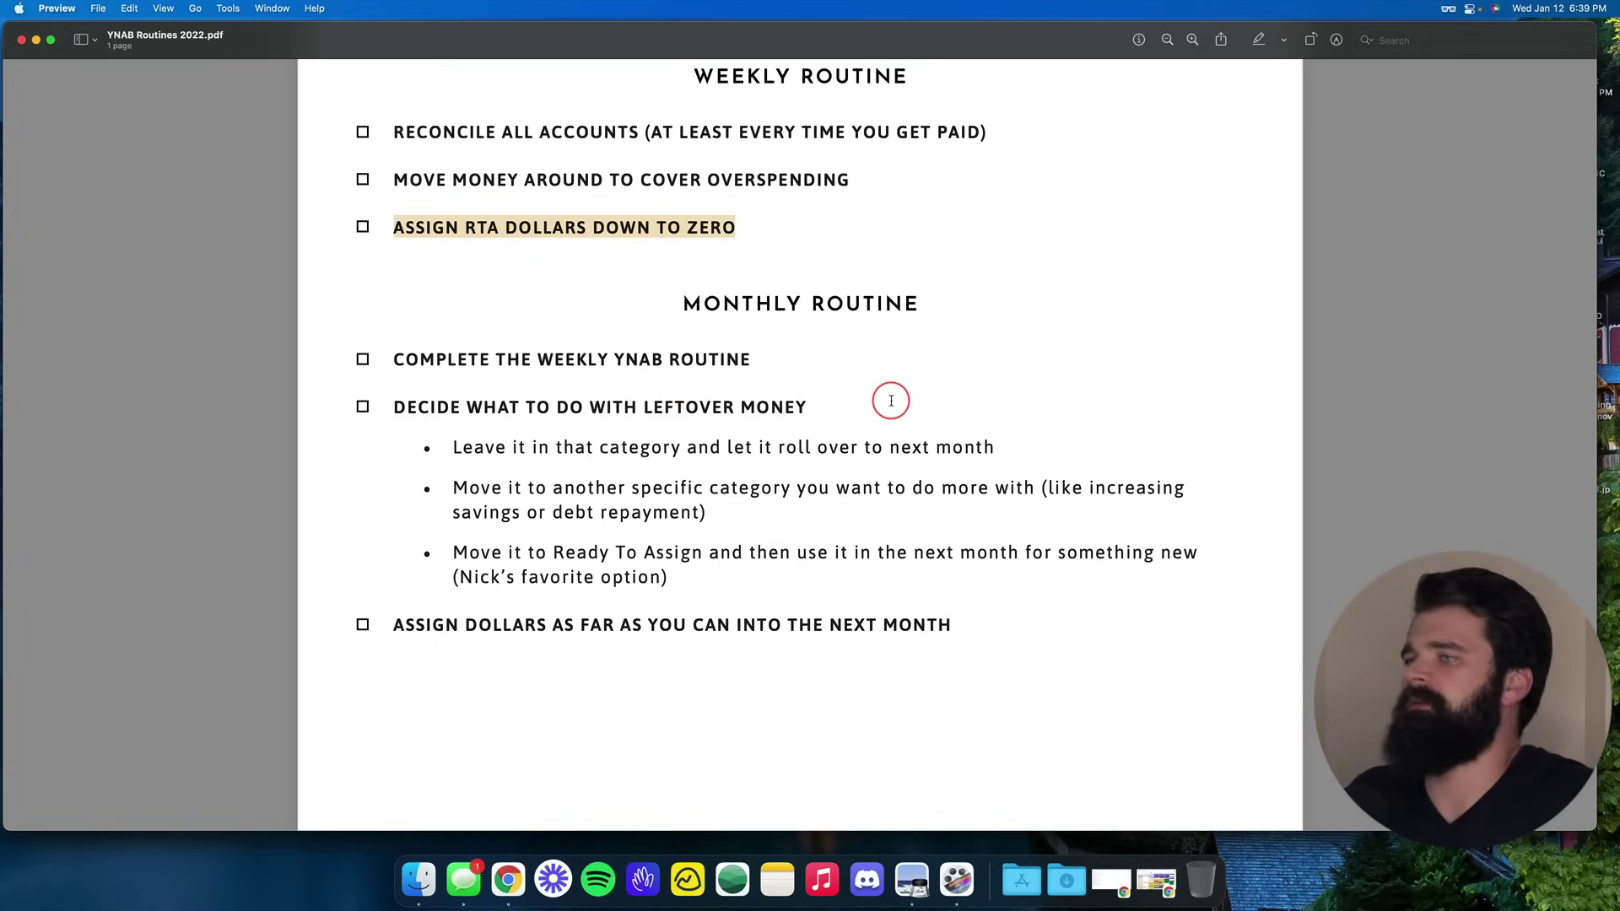
Return to YNAB in Chrome and examine the available amounts in the Bills categories for January 2022
key(ctrl+Left)
click(267, 118)
scroll(1038, 283, down, 3)
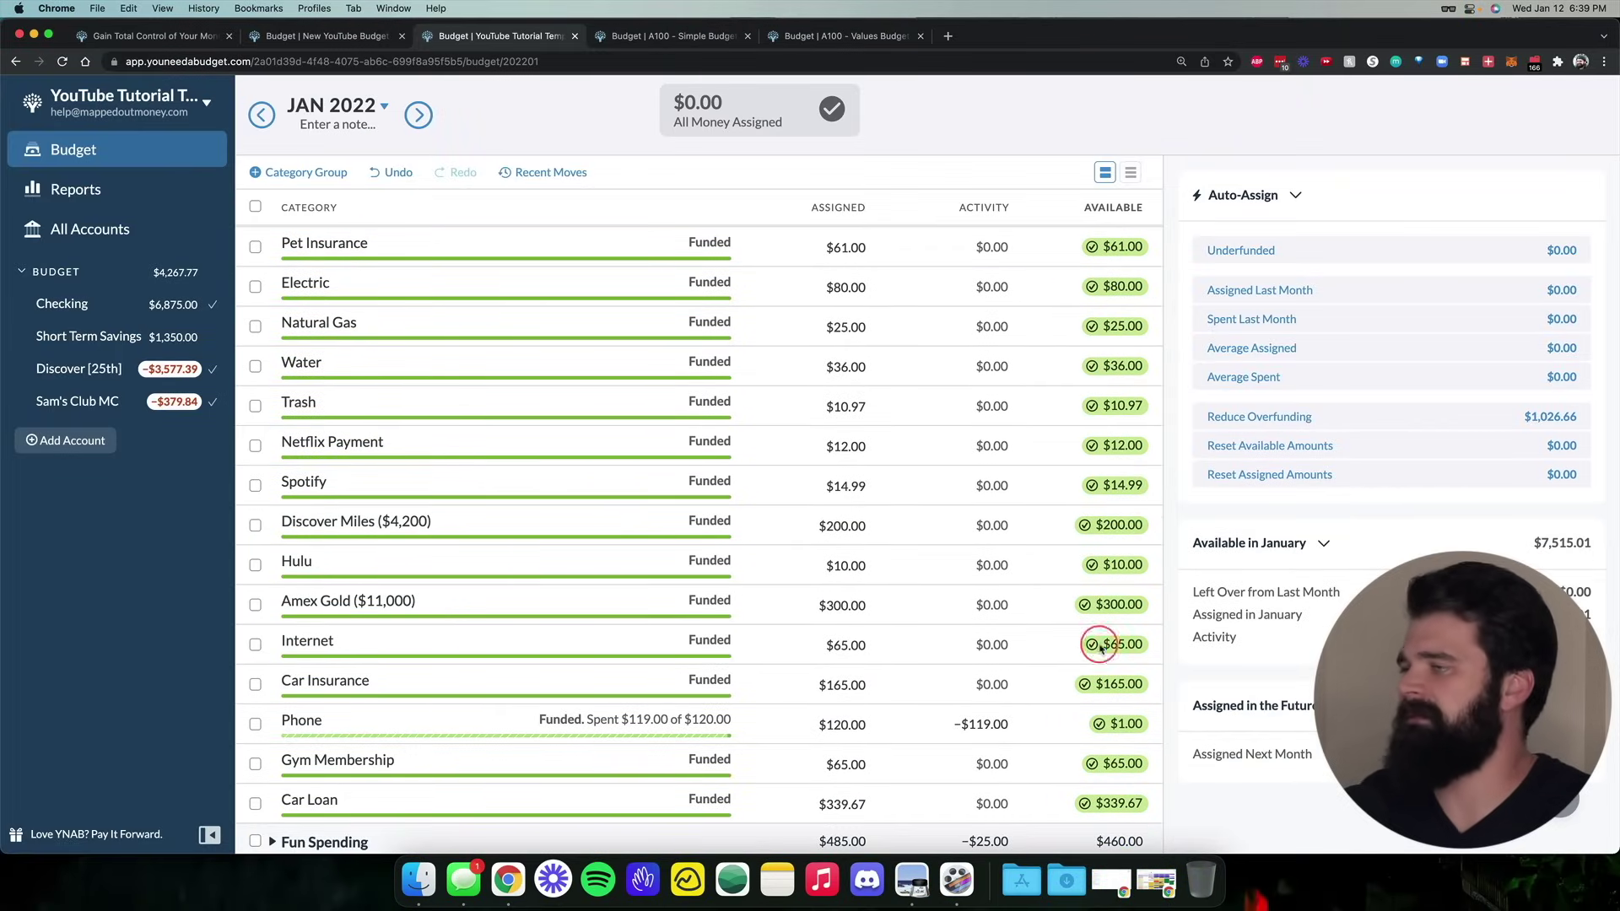
scroll(1091, 304, down, 3)
scroll(1082, 451, up, 2)
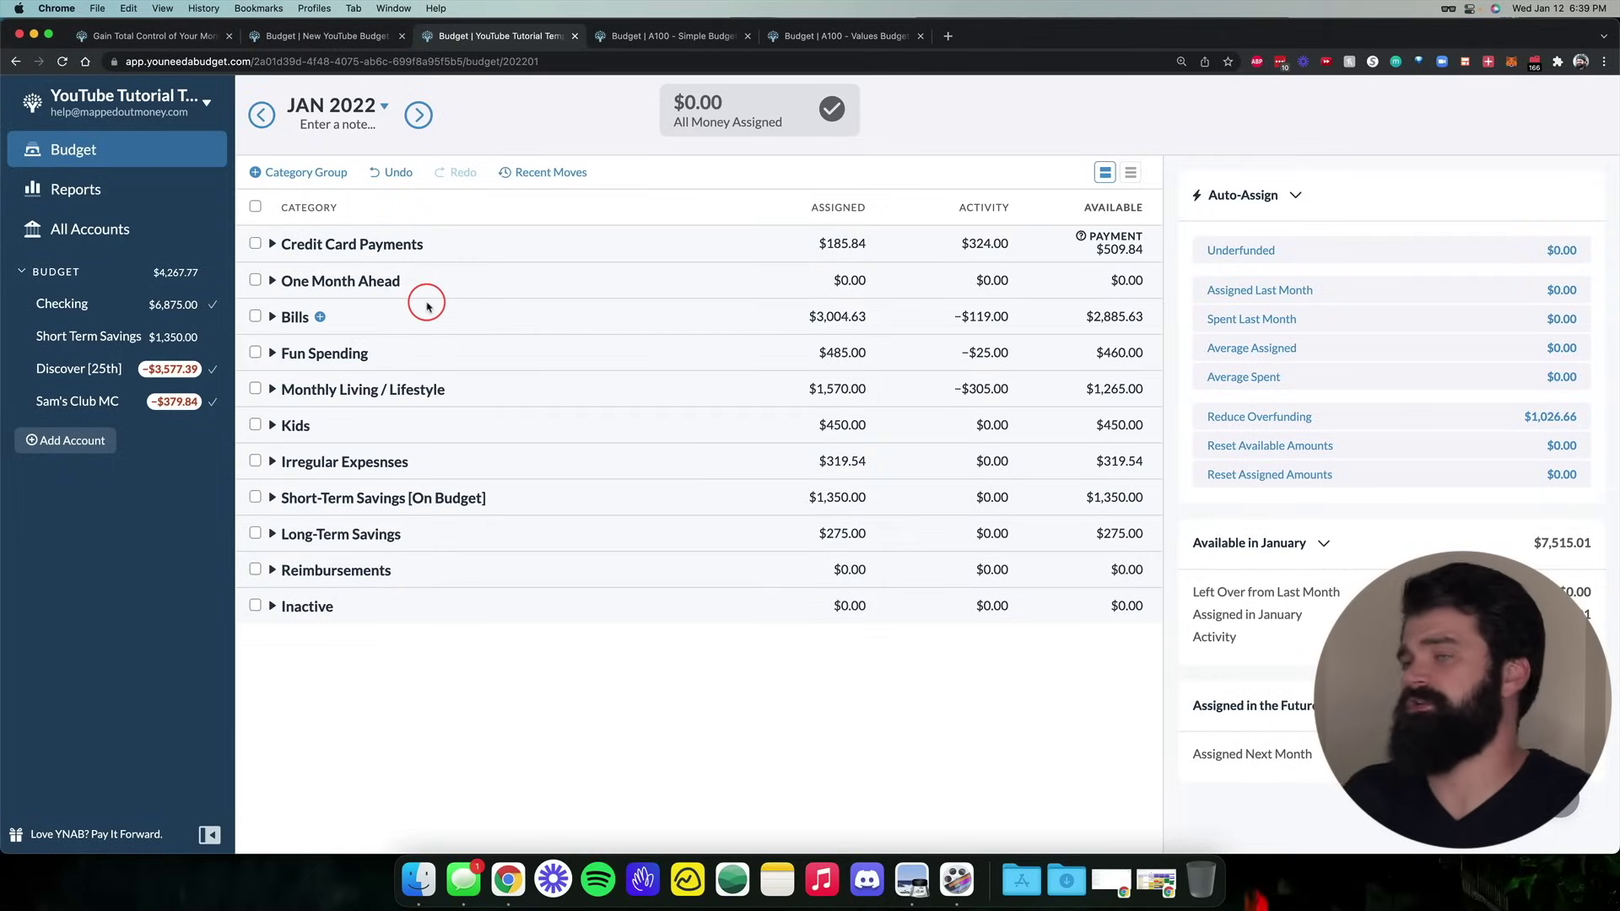
click(272, 317)
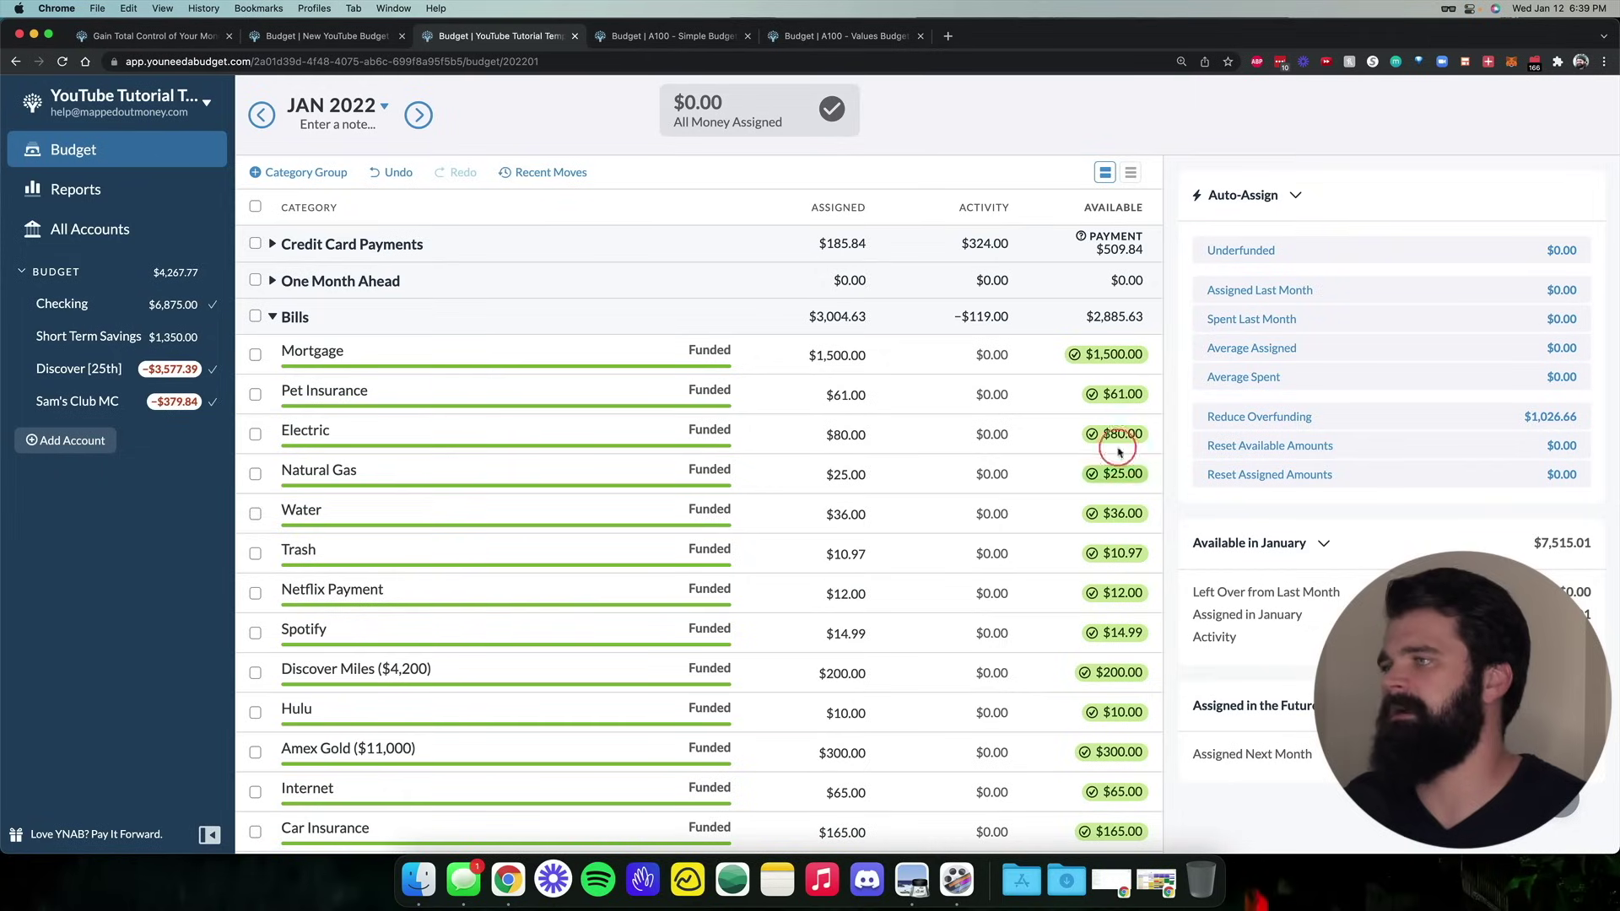
click(272, 317)
Compare the Eating Out / Takeout balance in January and February 2022, and examine February's irregular expense categories
click(273, 353)
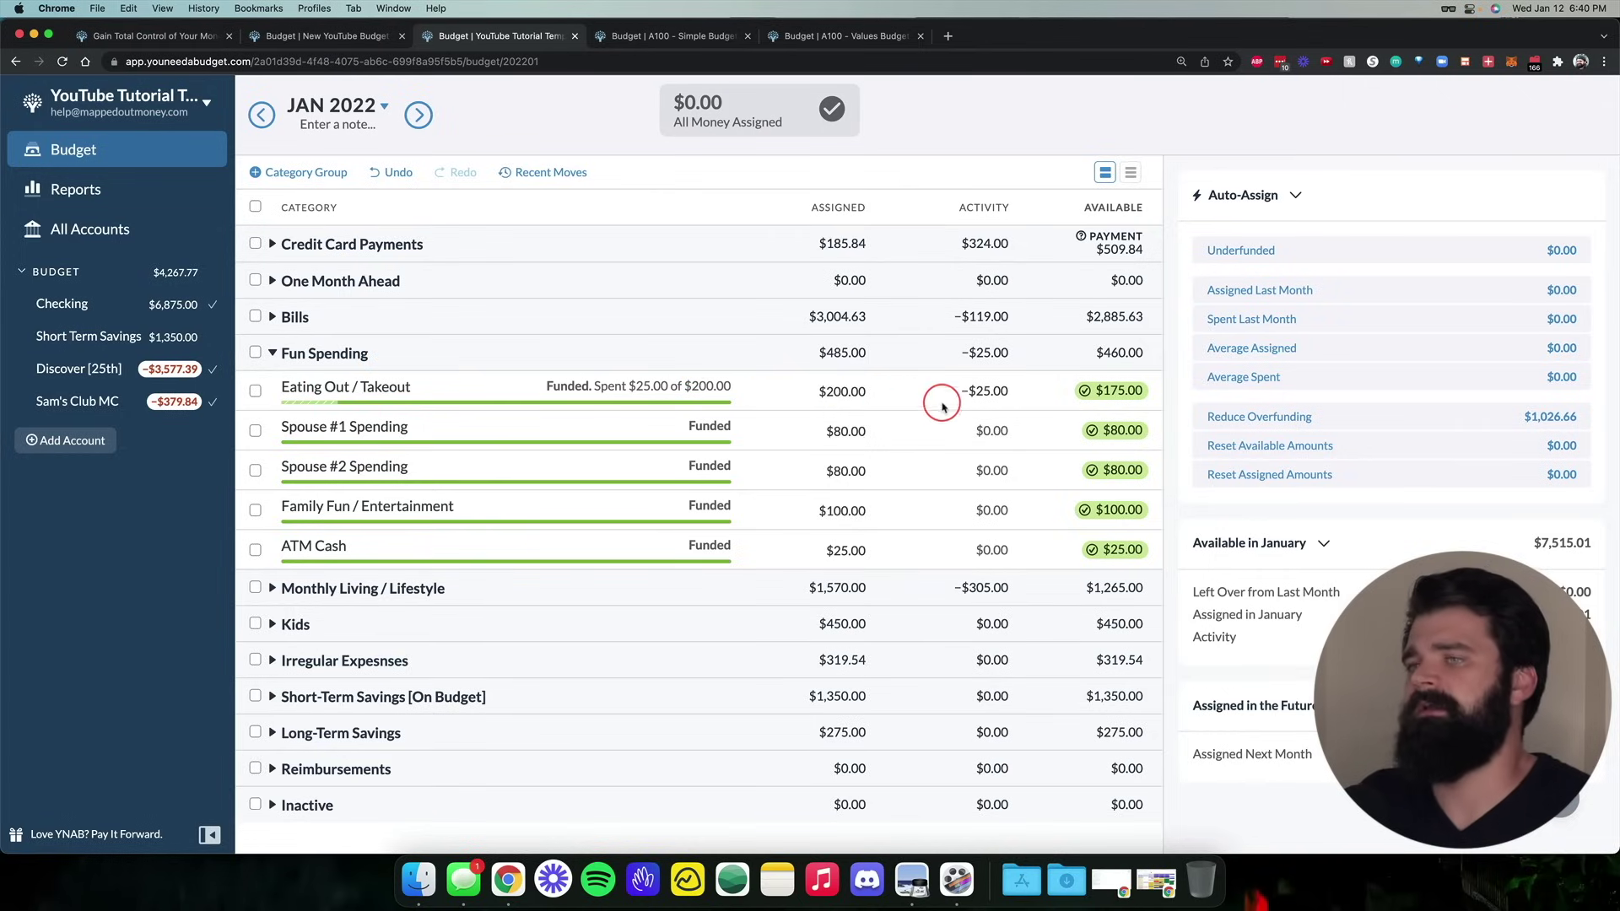
click(1082, 402)
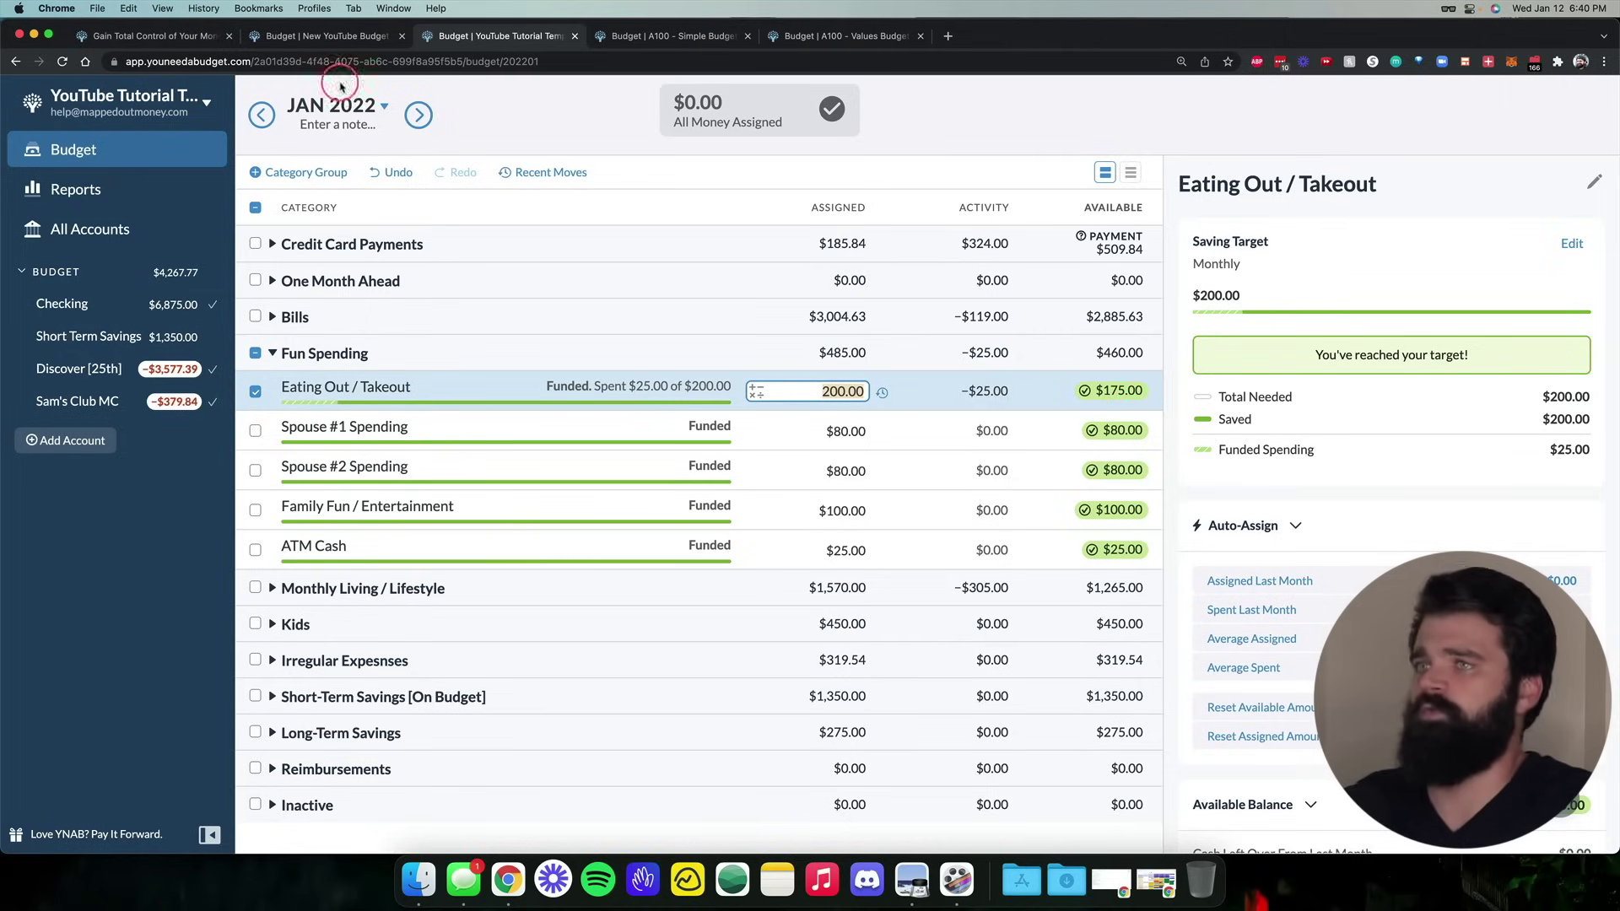
click(418, 115)
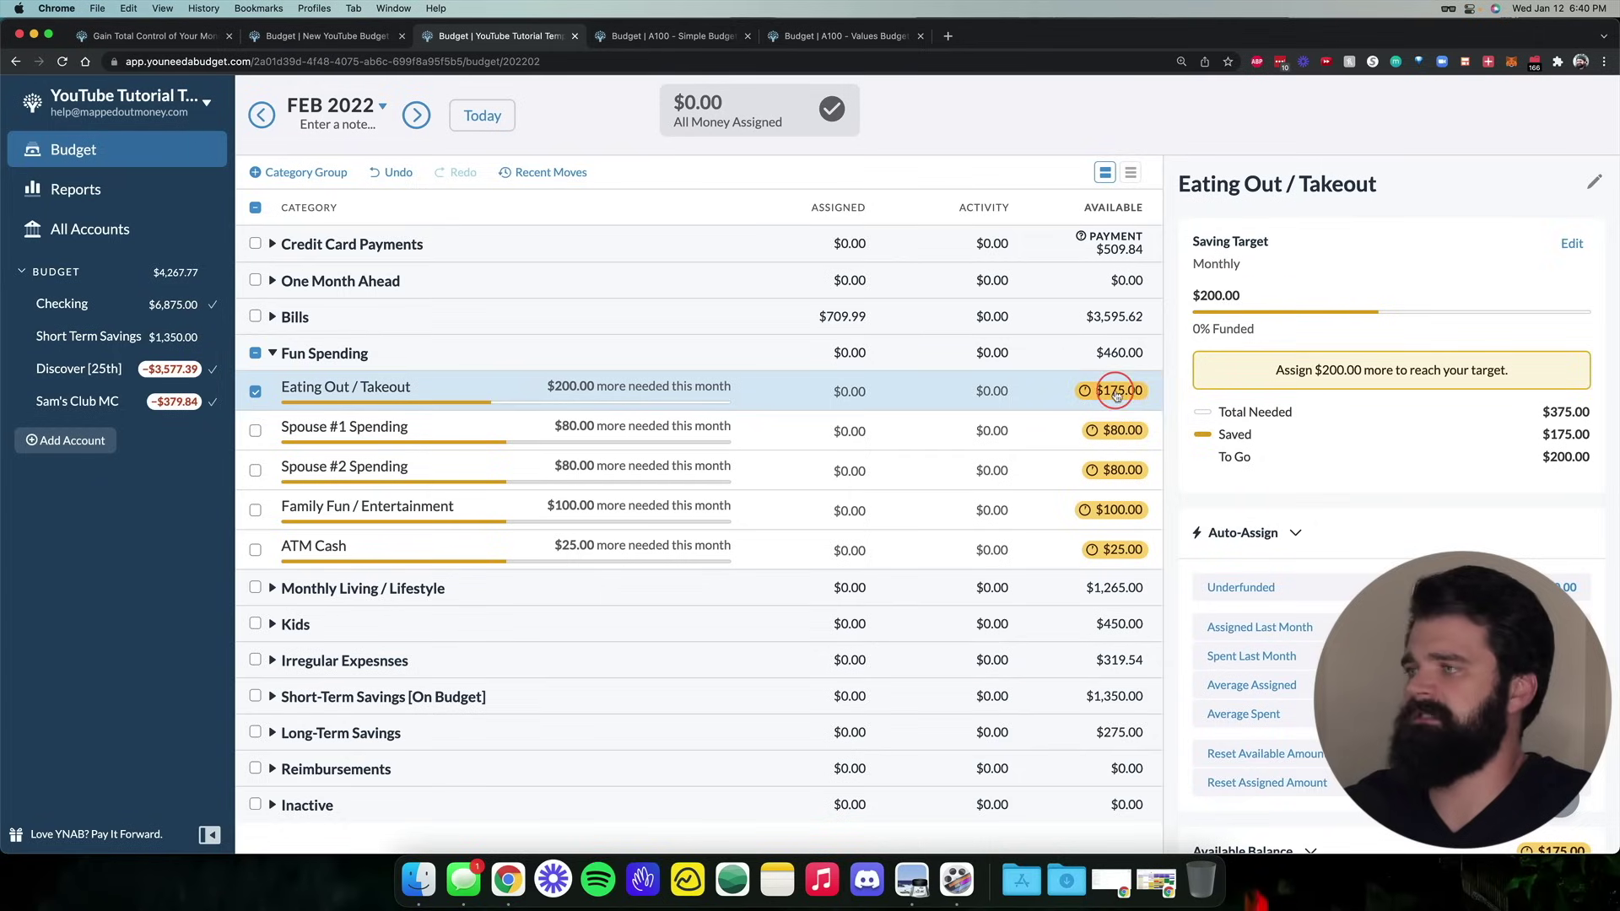
mouse_move(1126, 394)
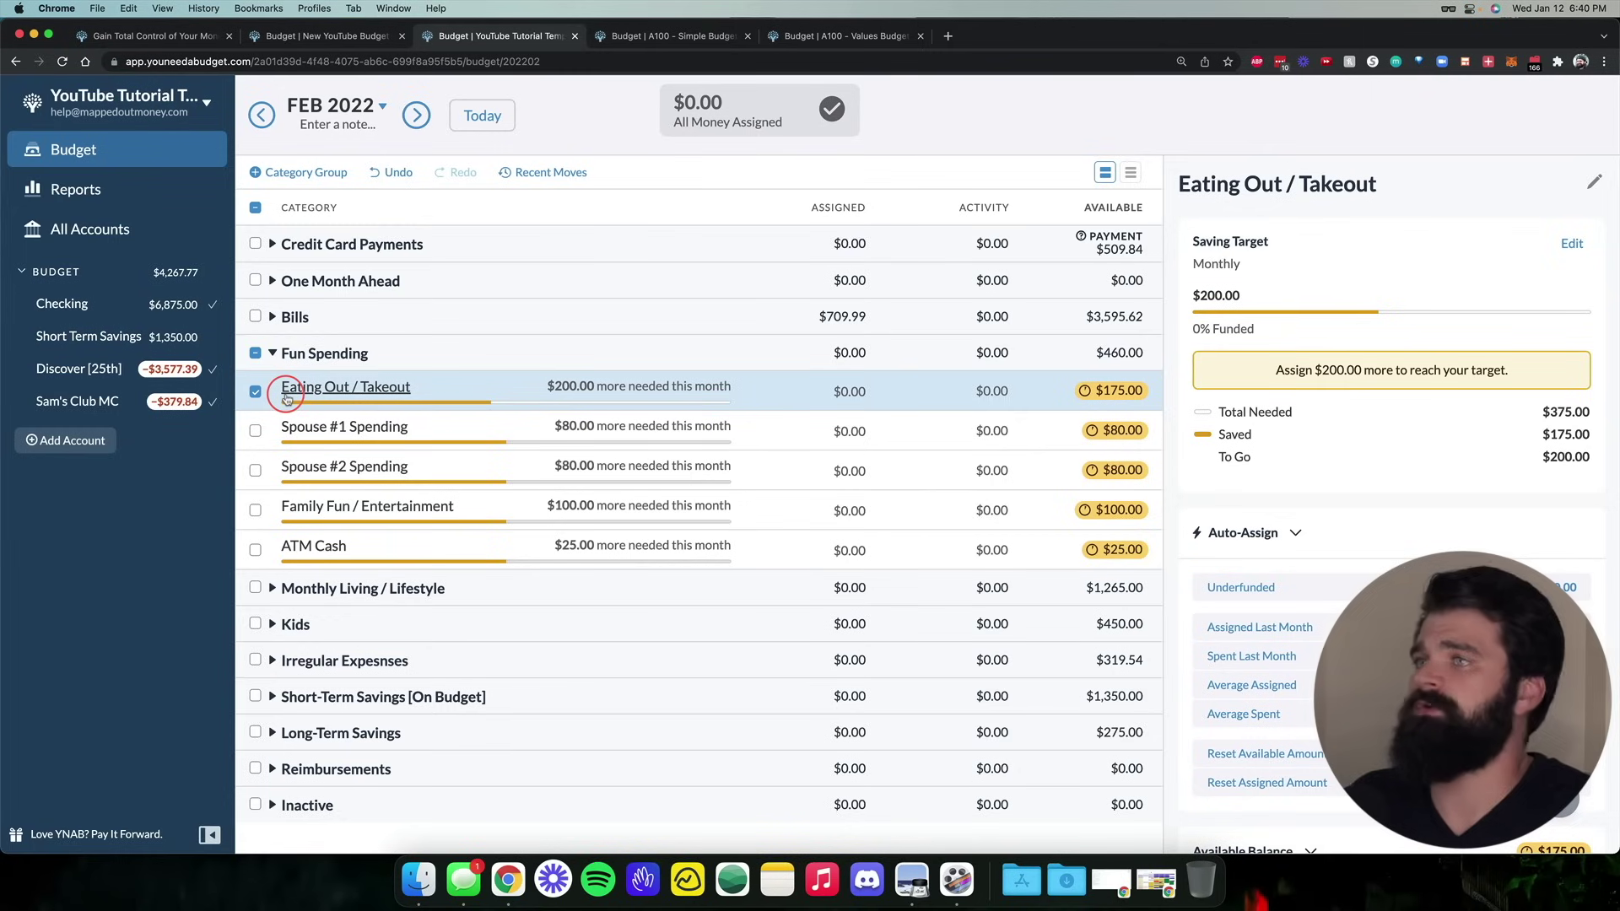
click(268, 659)
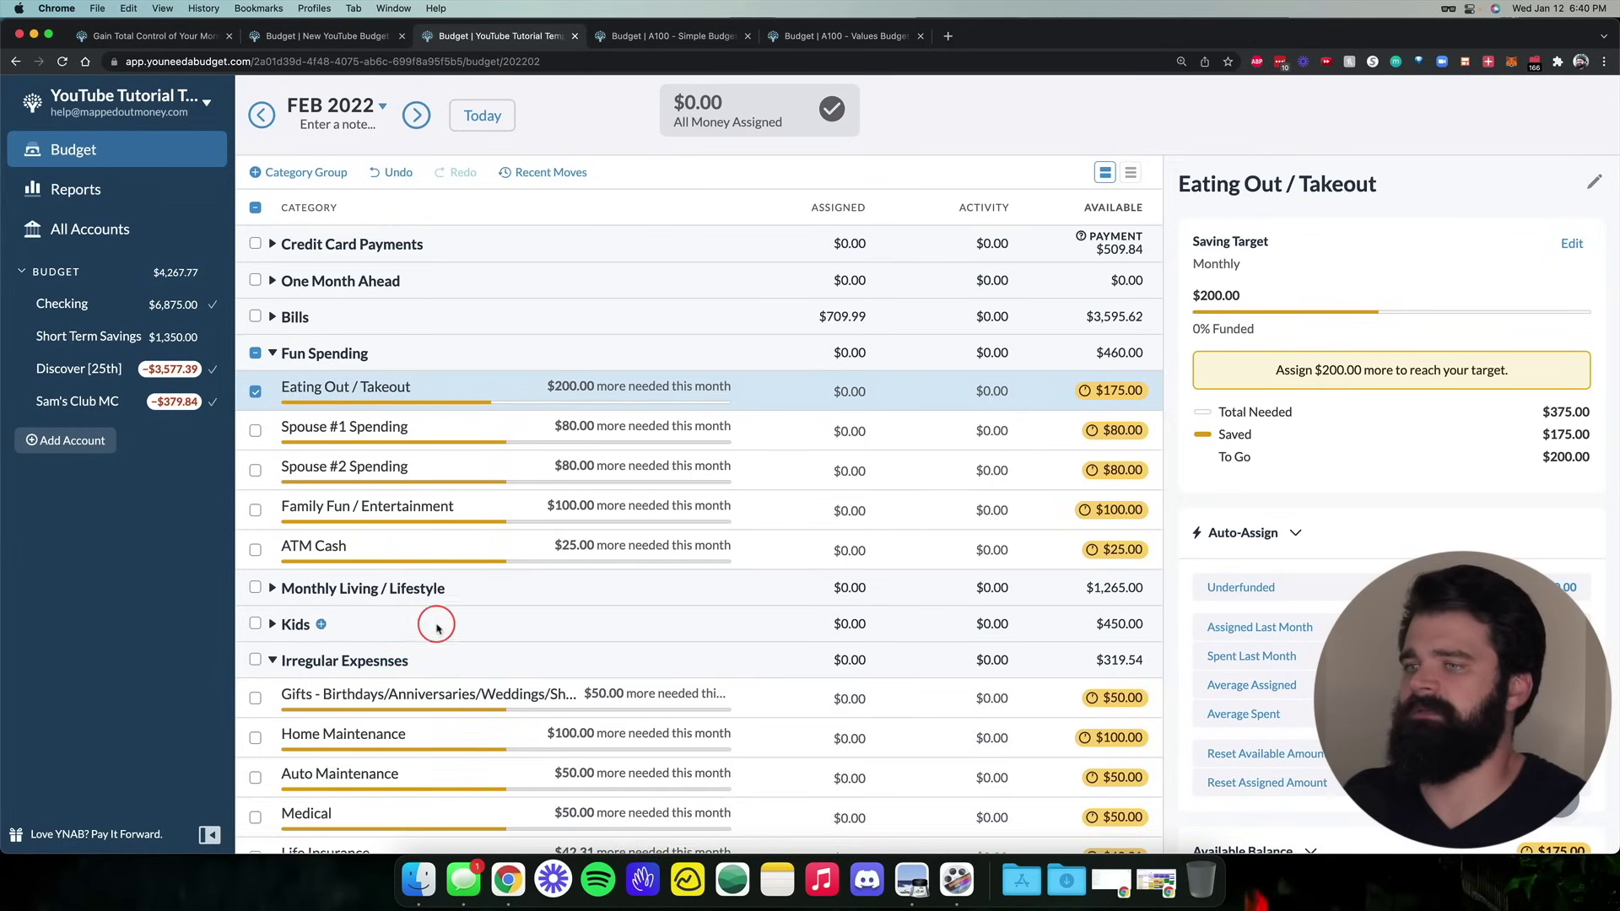
scroll(478, 620, down, 3)
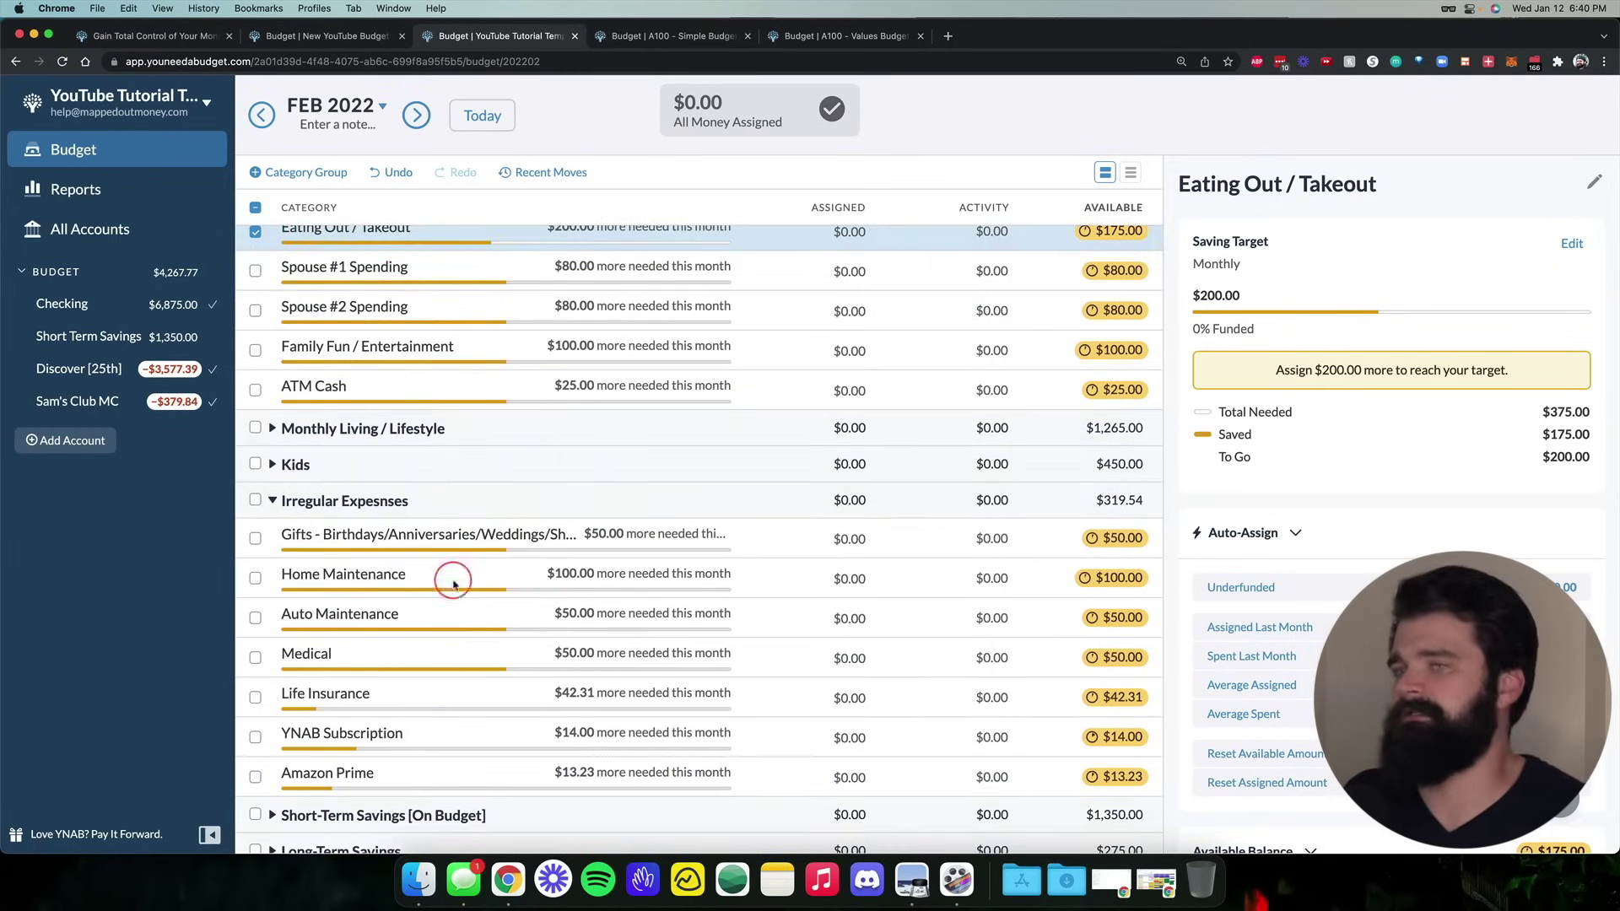
click(273, 501)
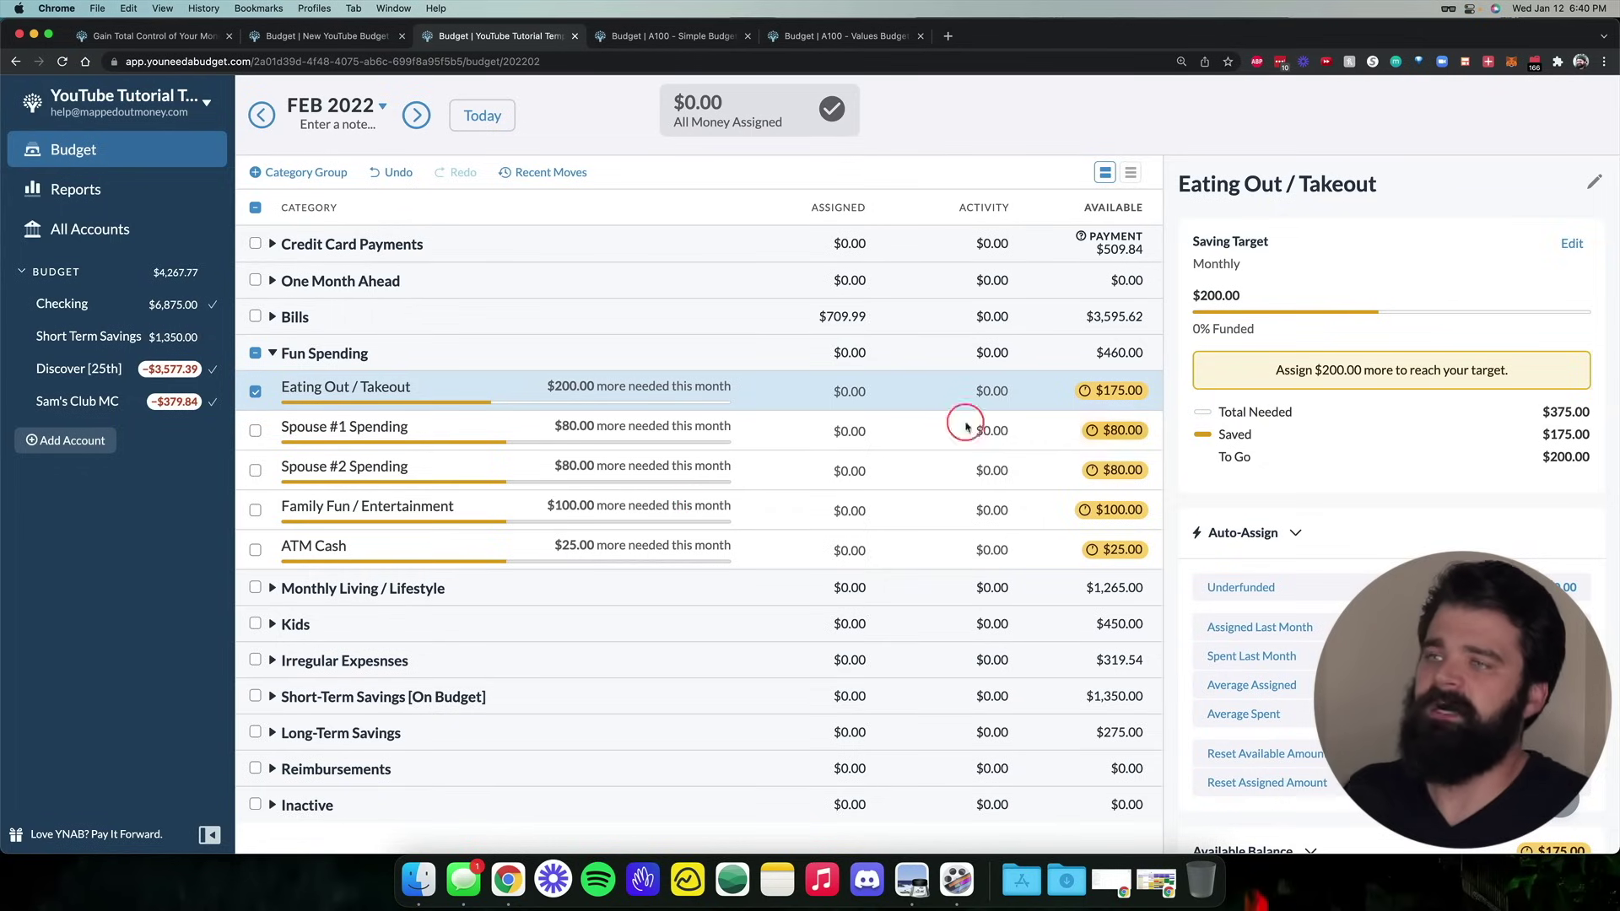
Examine the destination categories for moving the available 175.00 out of Eating Out / Takeout in January 2022
click(263, 115)
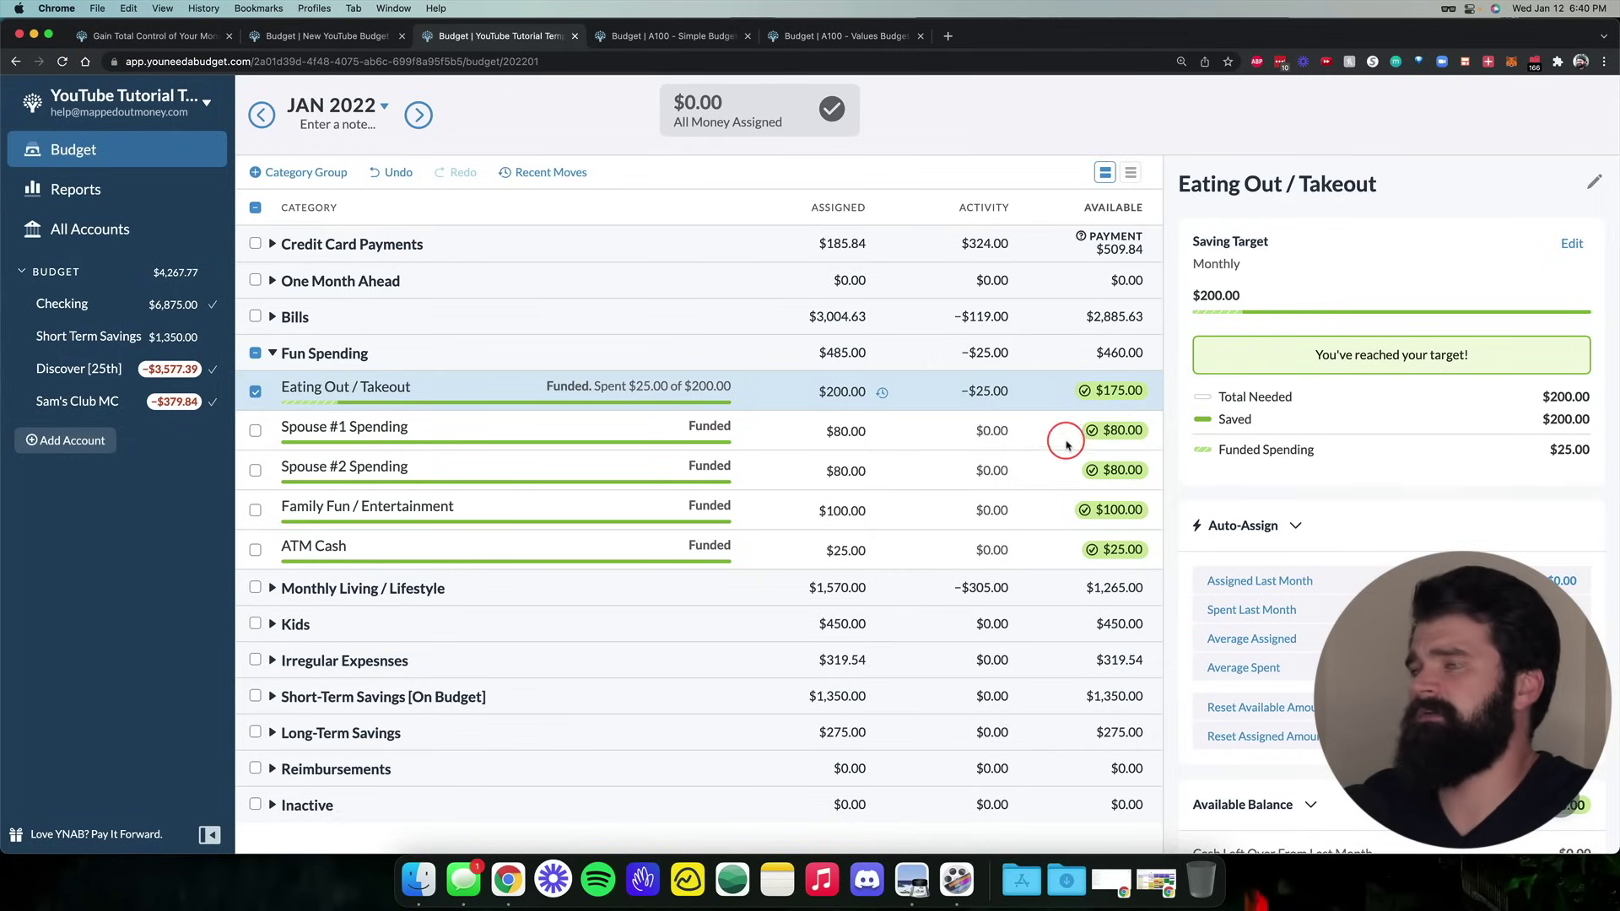
click(1112, 390)
click(1083, 518)
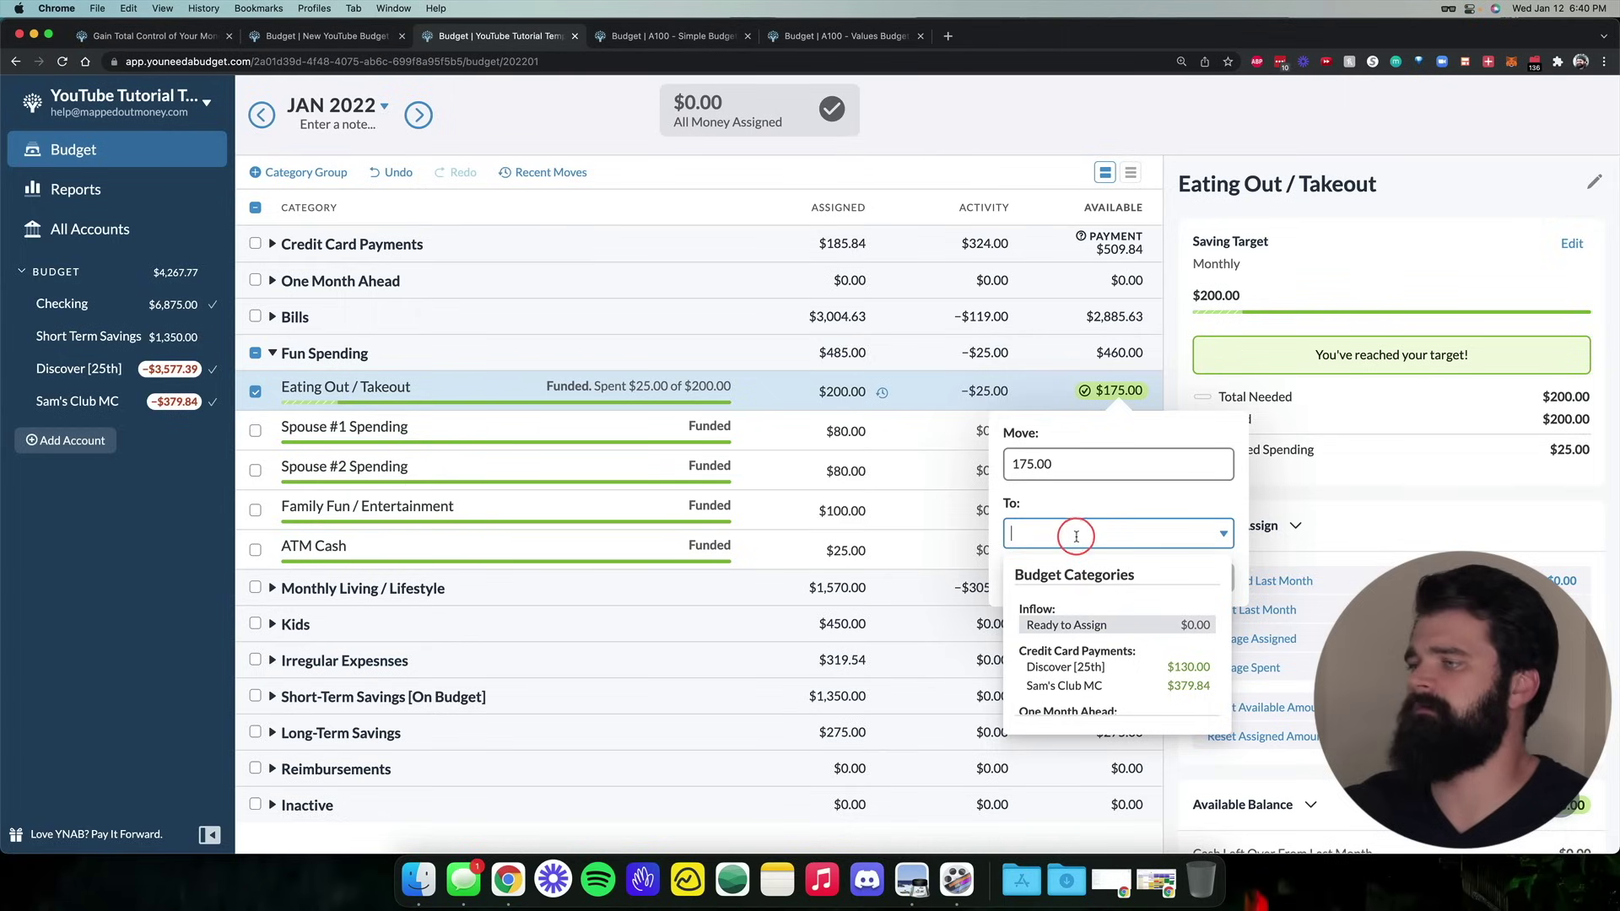
scroll(1116, 662, down, 10)
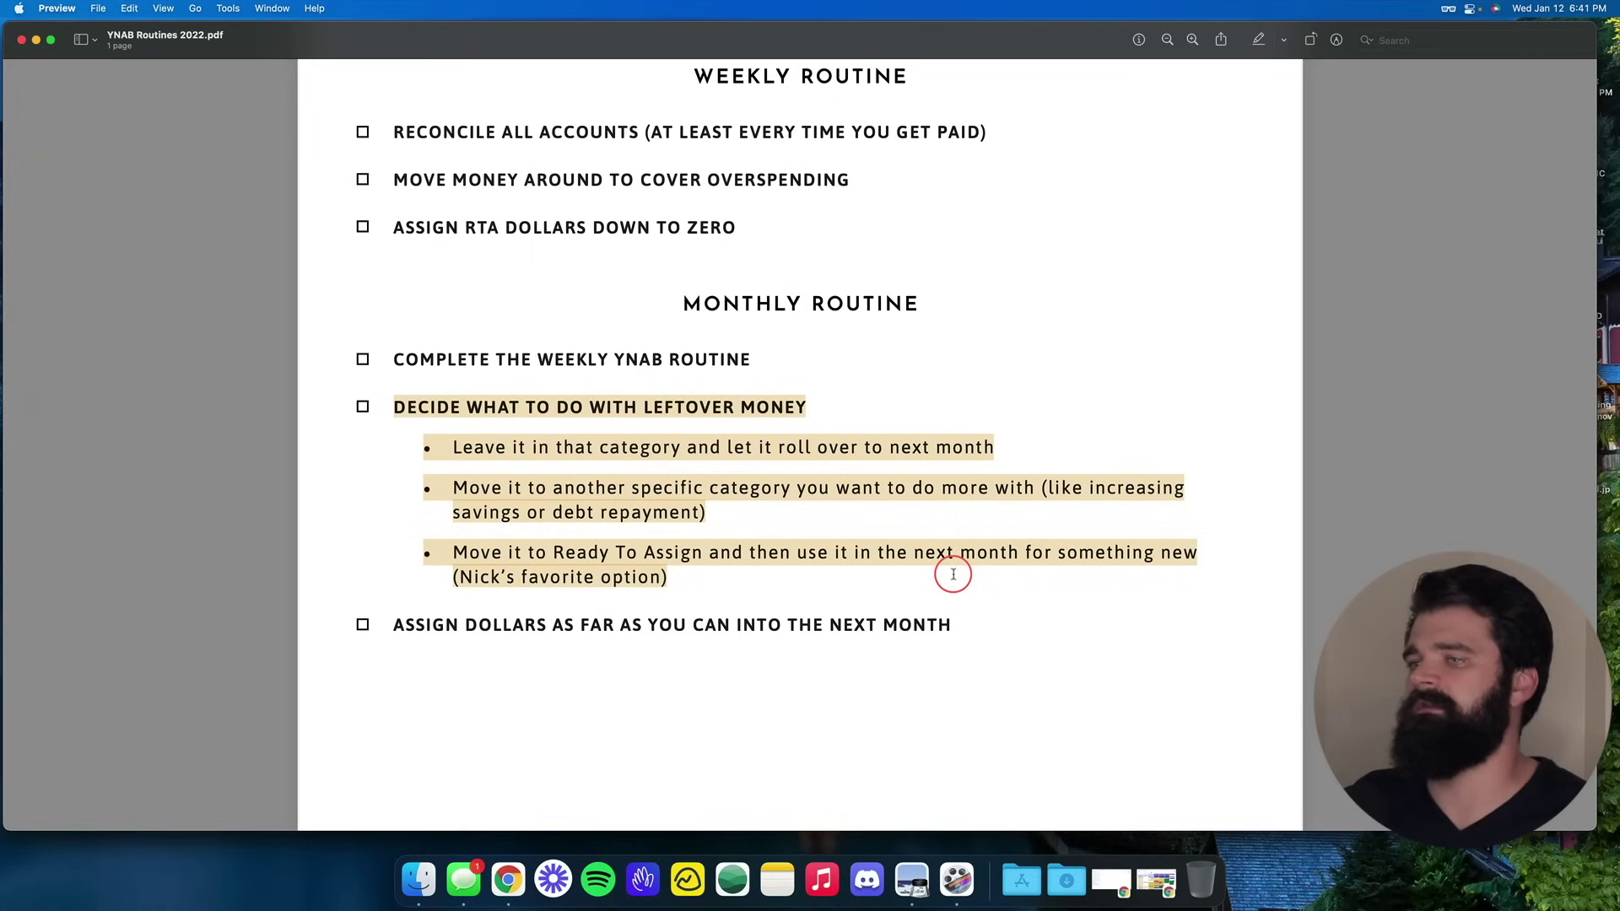
Highlight the PDF item on assigning dollars into the next month, and return to YNAB in Chrome to view the February 2022 budget
drag(960, 623, 446, 629)
key(ctrl+Left)
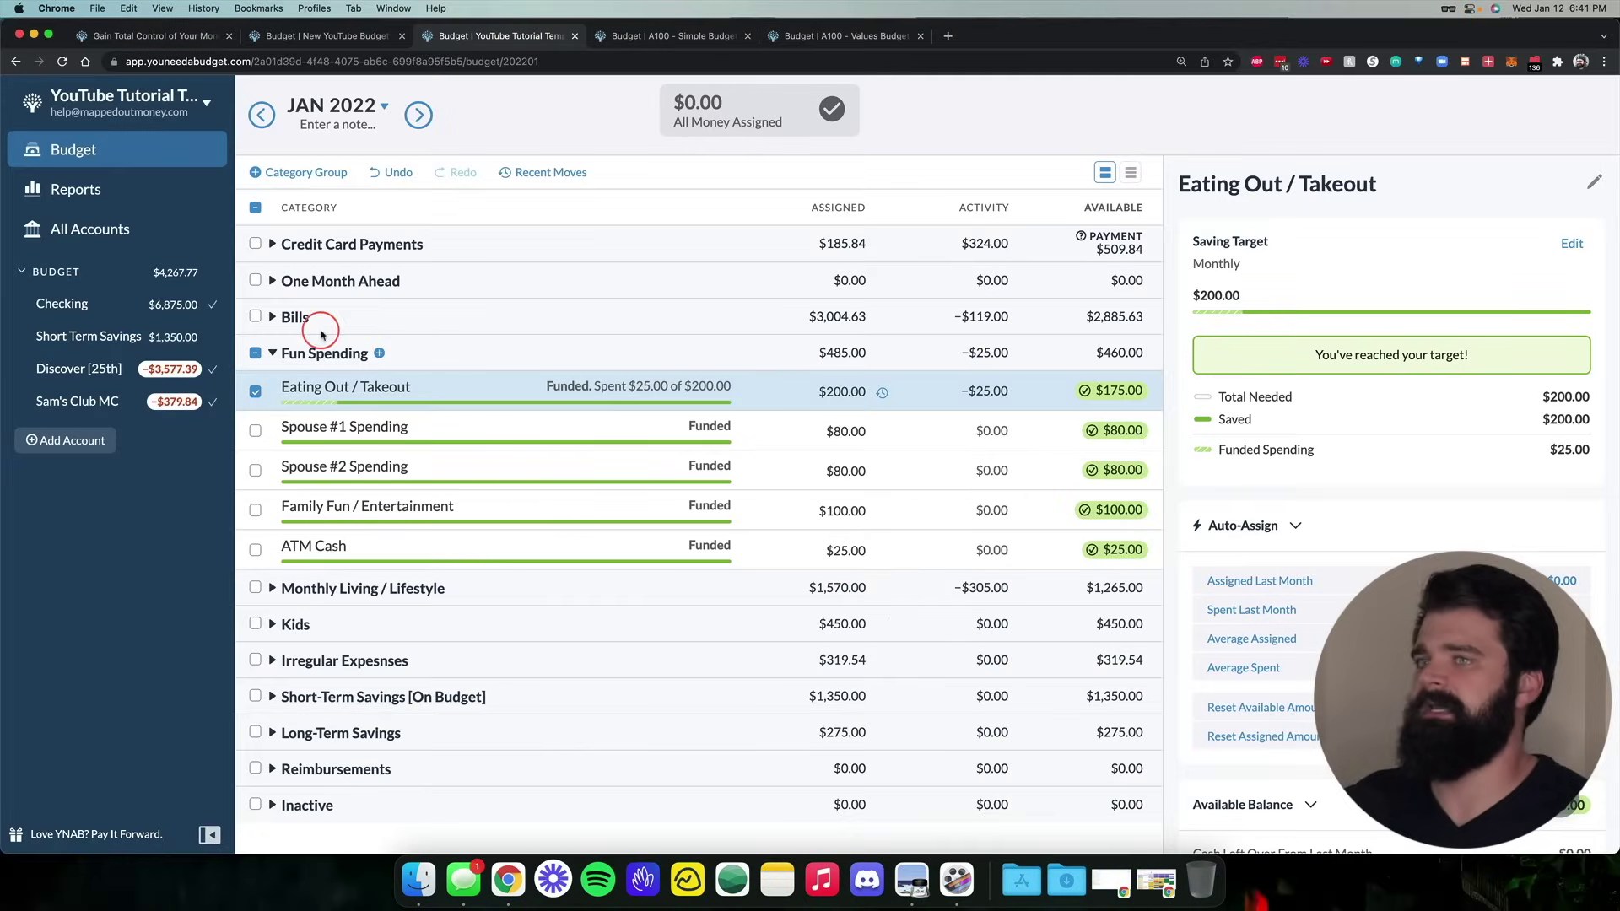
click(256, 390)
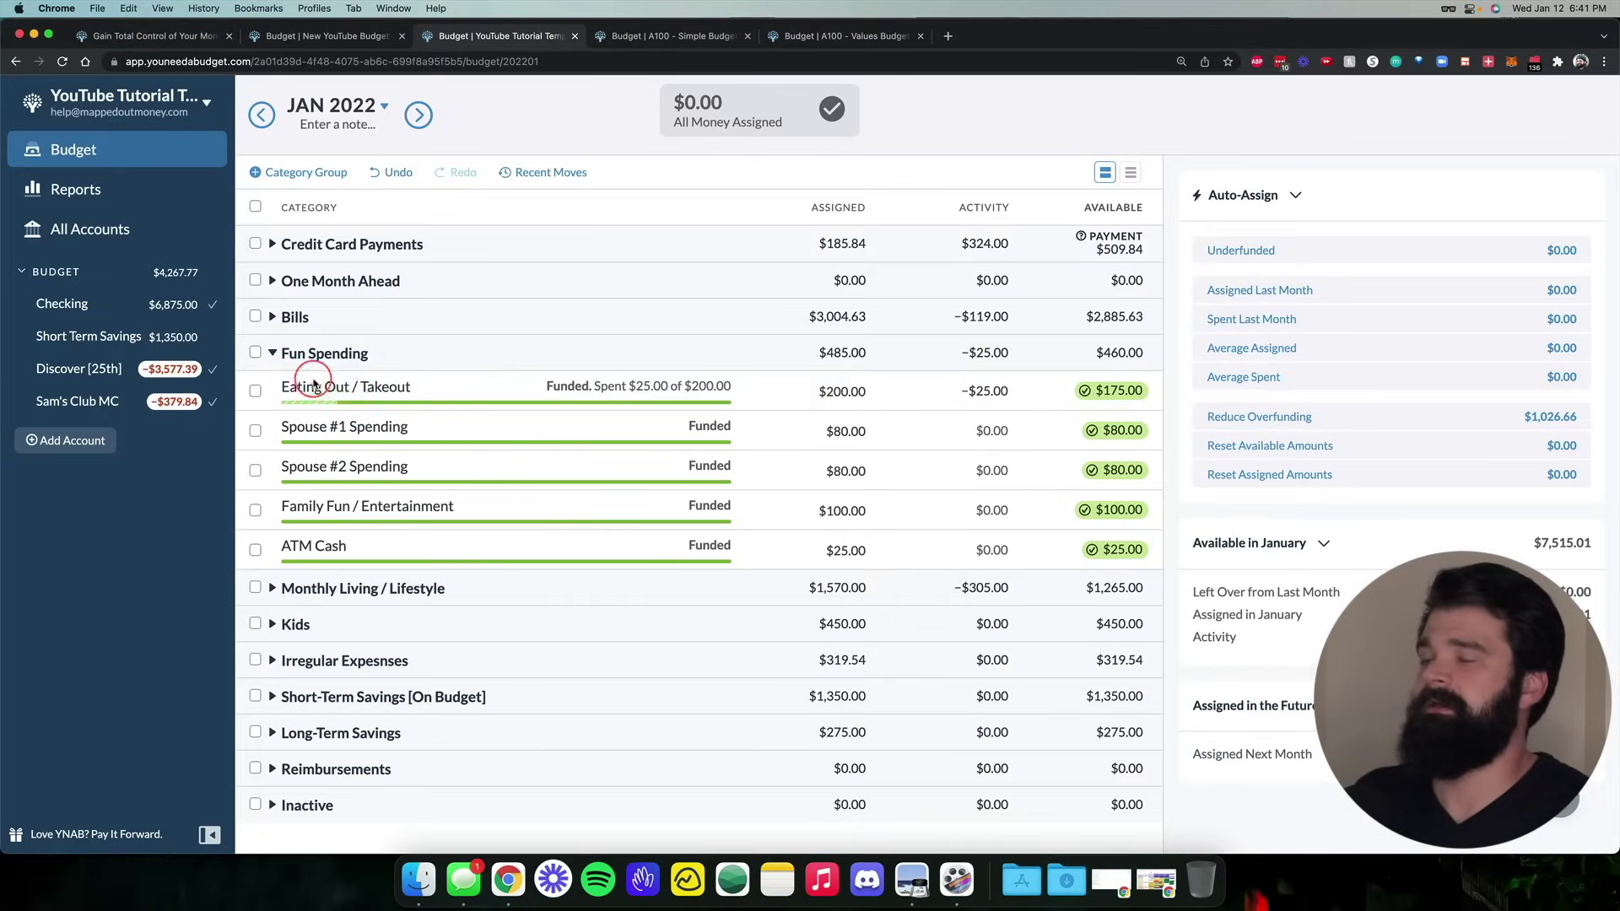
click(418, 114)
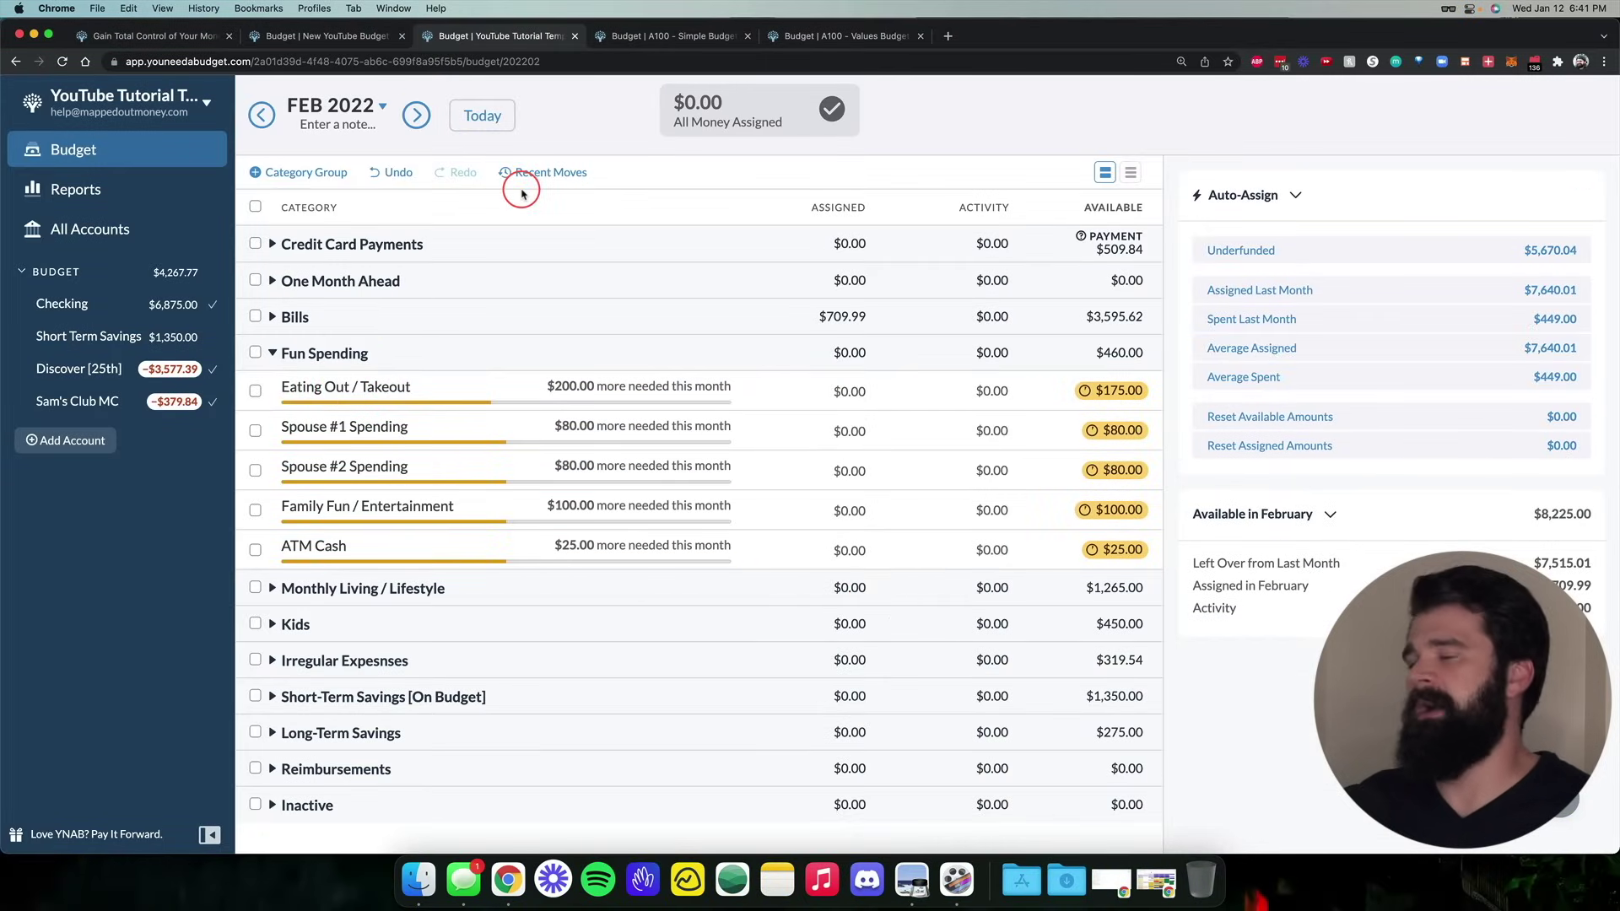